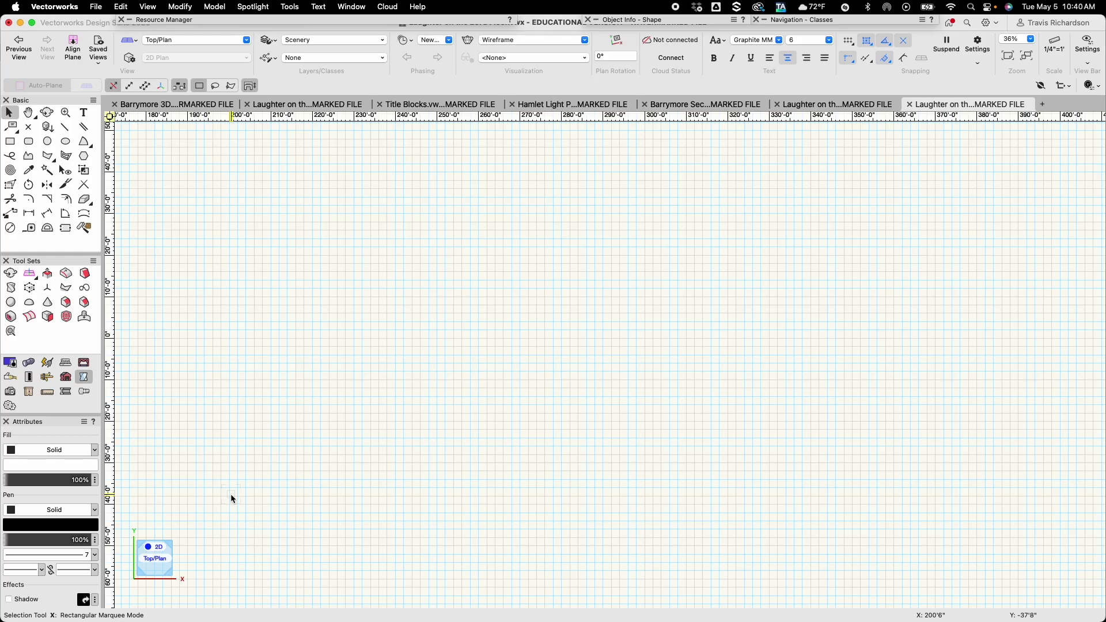
Create a new blank document and accept the watermark notice
{"action": "key", "text": "u"}
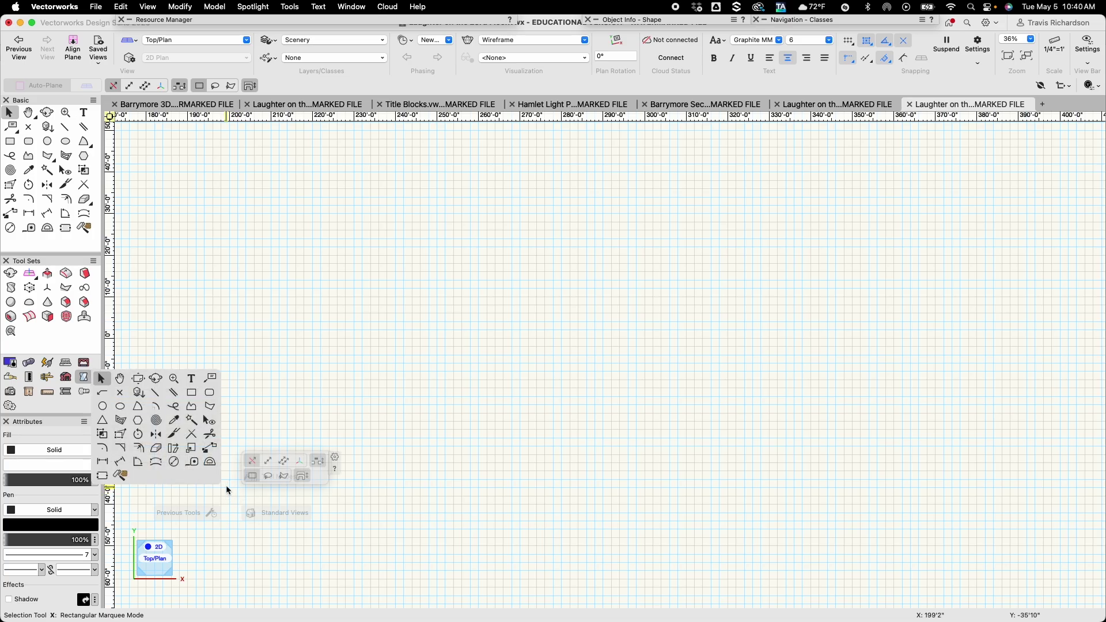
{"action": "left_click", "coordinate": [95, 7]}
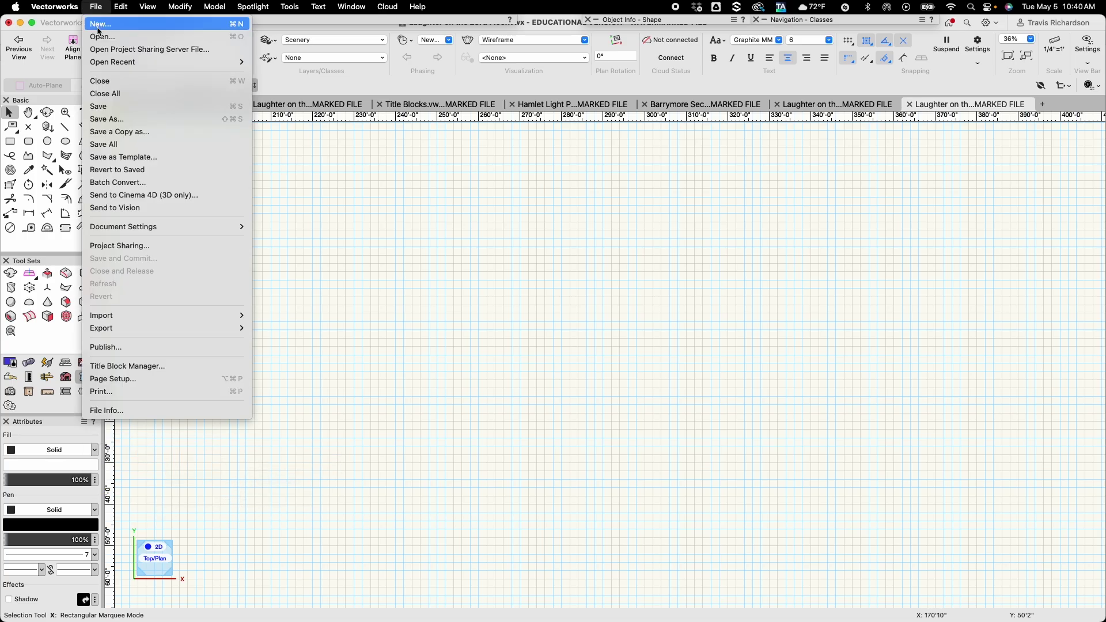
{"action": "left_click", "coordinate": [106, 31]}
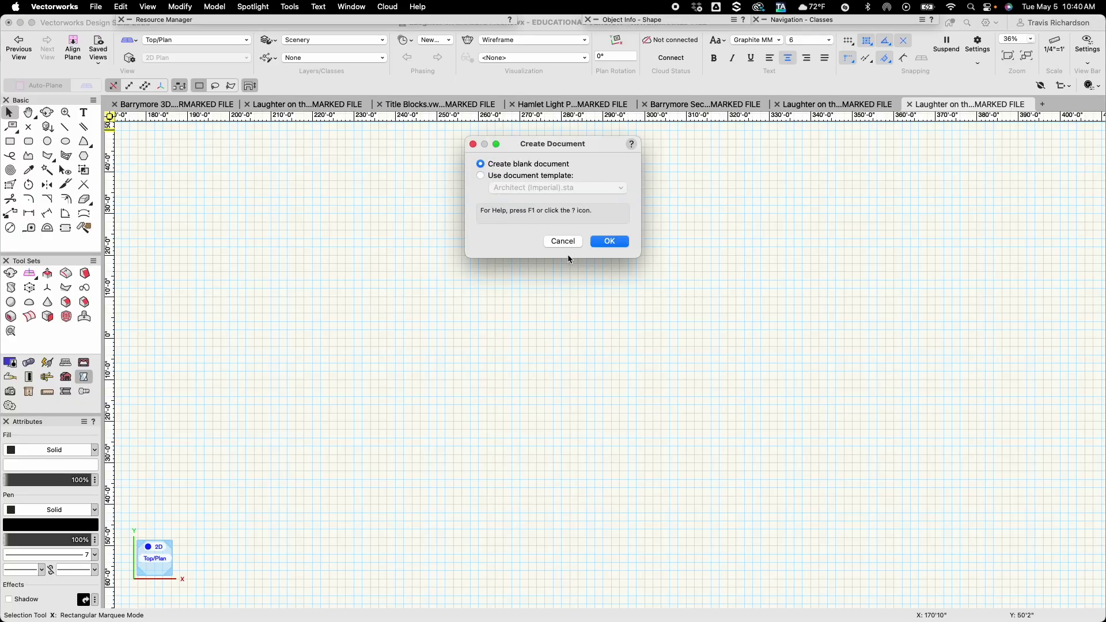
{"action": "left_click", "coordinate": [611, 241]}
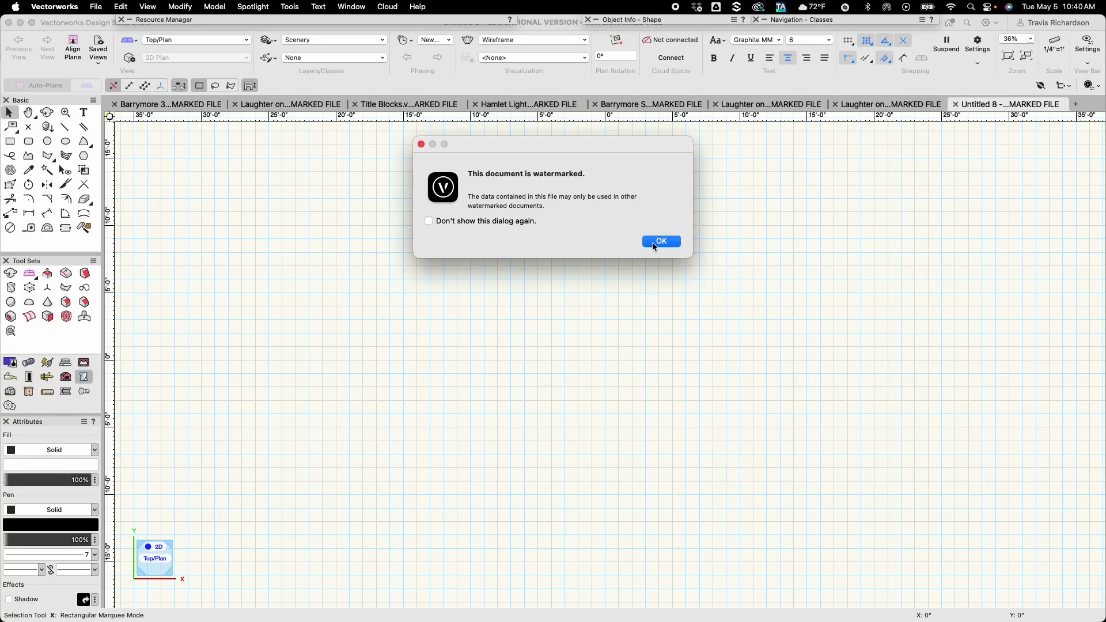
{"action": "left_click", "coordinate": [654, 241]}
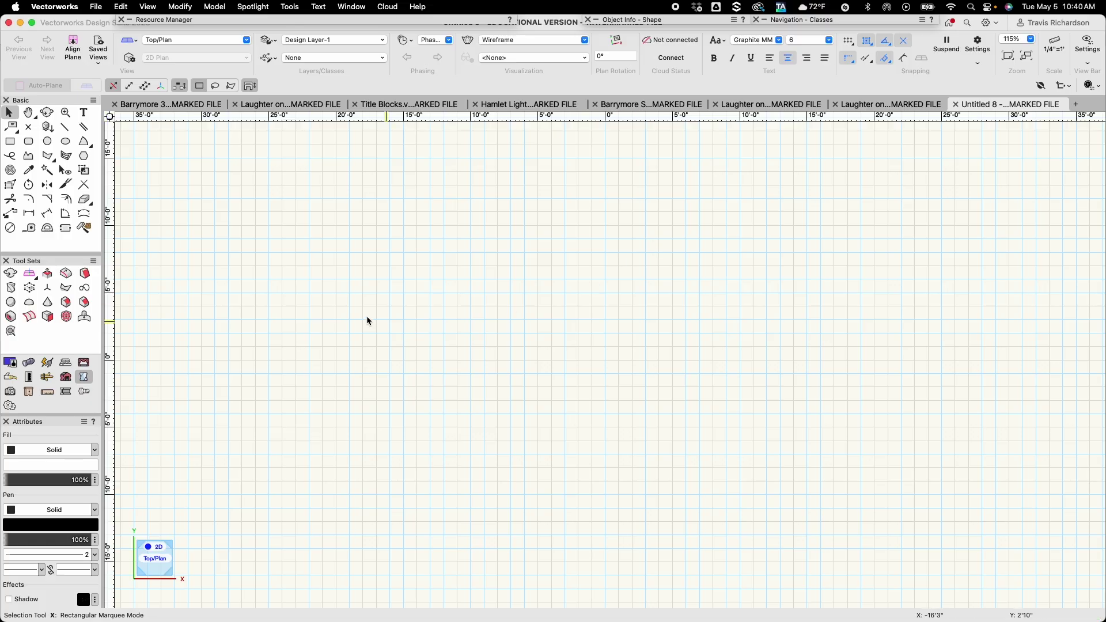
Set the document's dimension rounding style to Fractional, keeping Feet & Inches and a fraction precision of 1/8
{"action": "left_click", "coordinate": [96, 7]}
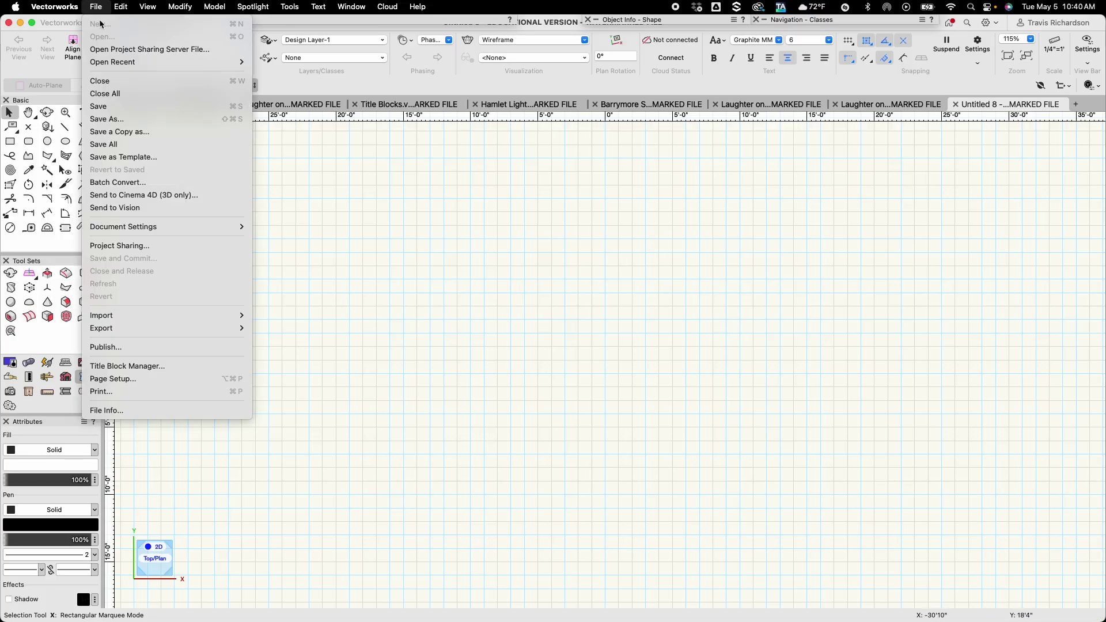
{"action": "mouse_move", "coordinate": [124, 226]}
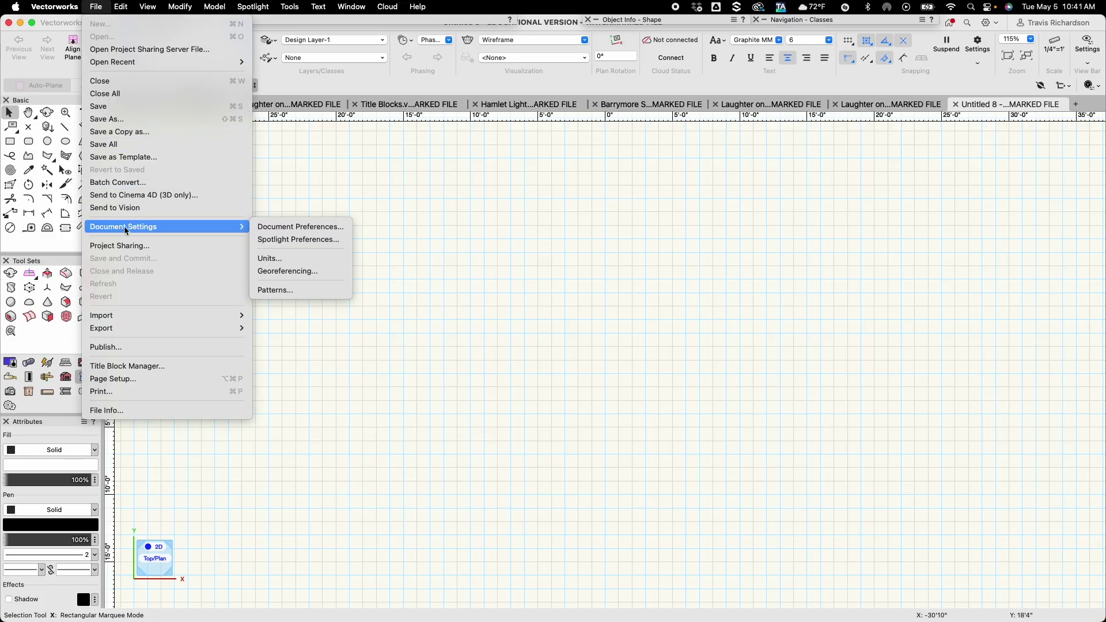
{"action": "left_click", "coordinate": [269, 258]}
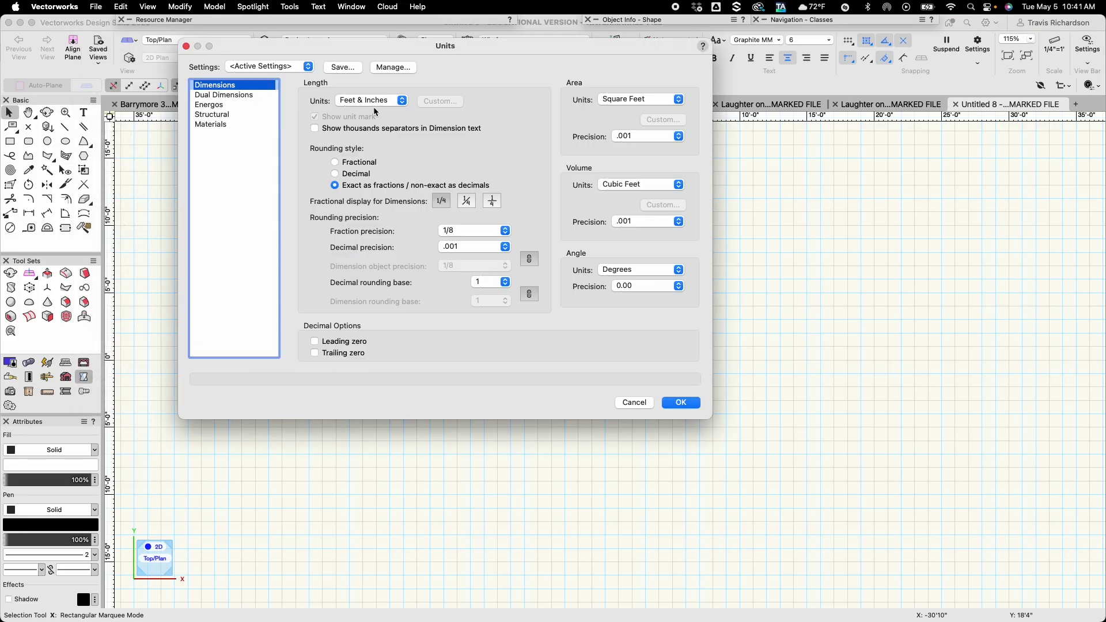
{"action": "left_click", "coordinate": [353, 164]}
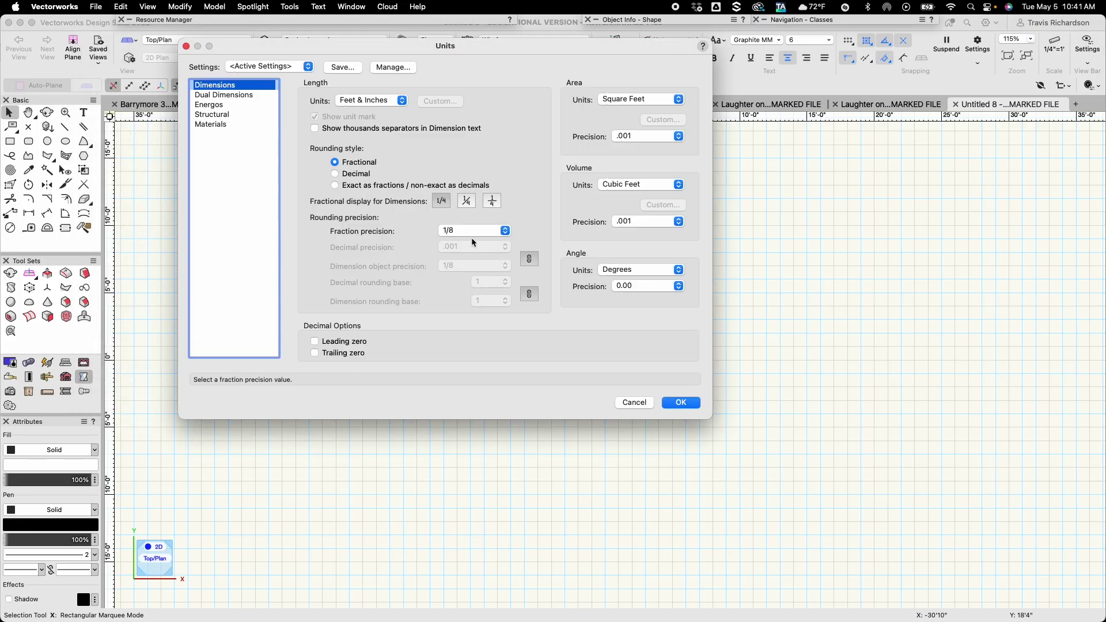
{"action": "left_click", "coordinate": [694, 403]}
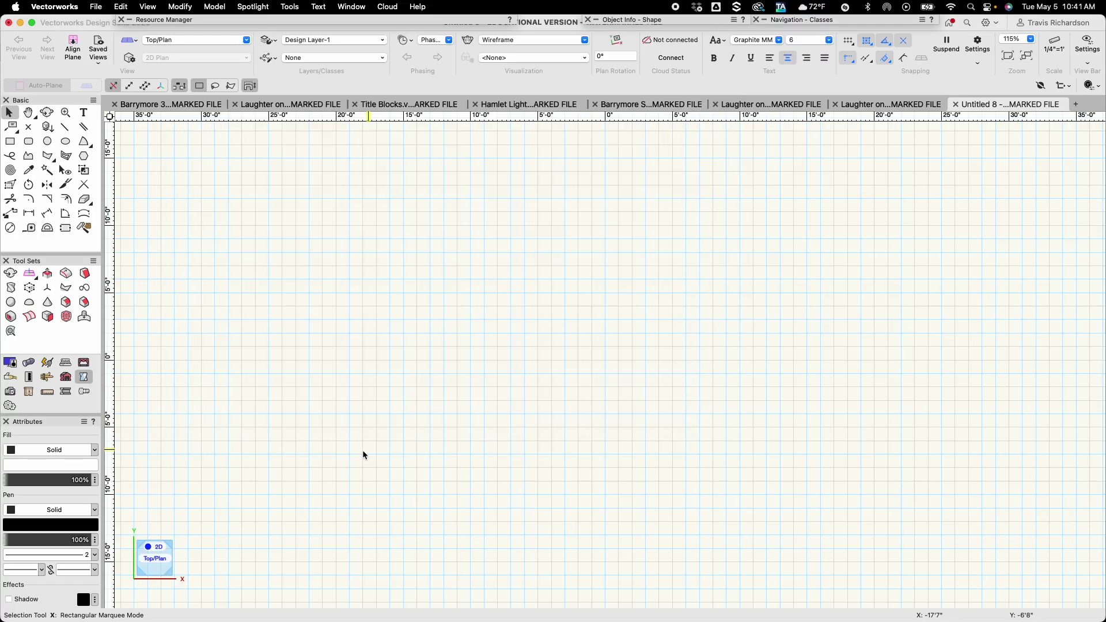
Set the line thickness to 7 and draw an inscribed six-sided regular polygon with a horizontal 9-inch radius
{"action": "left_click", "coordinate": [96, 554]}
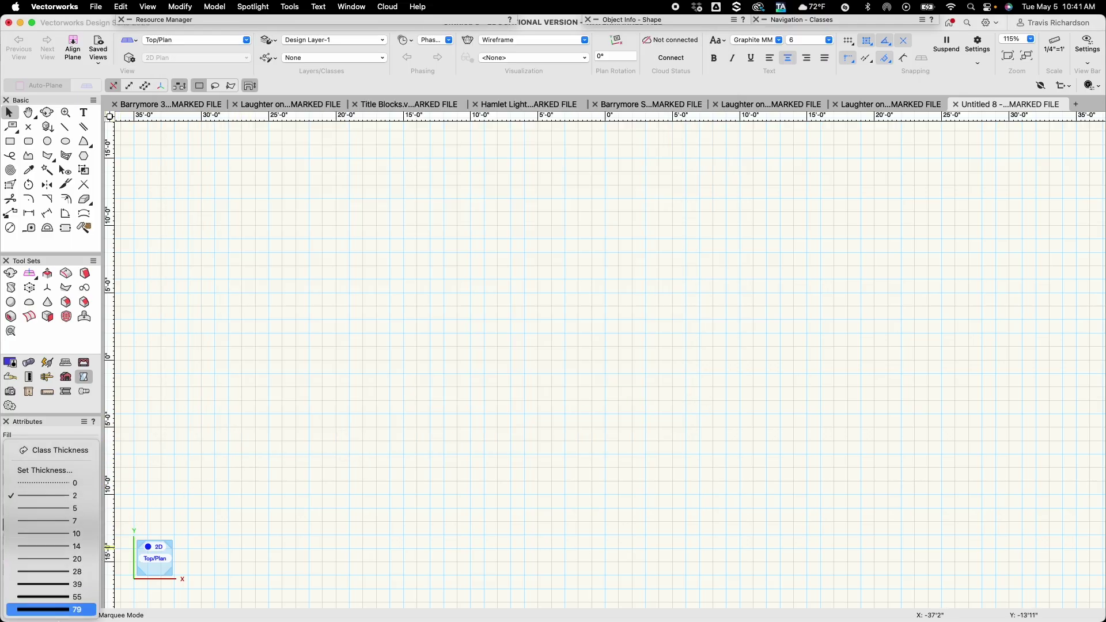
{"action": "left_click", "coordinate": [54, 523]}
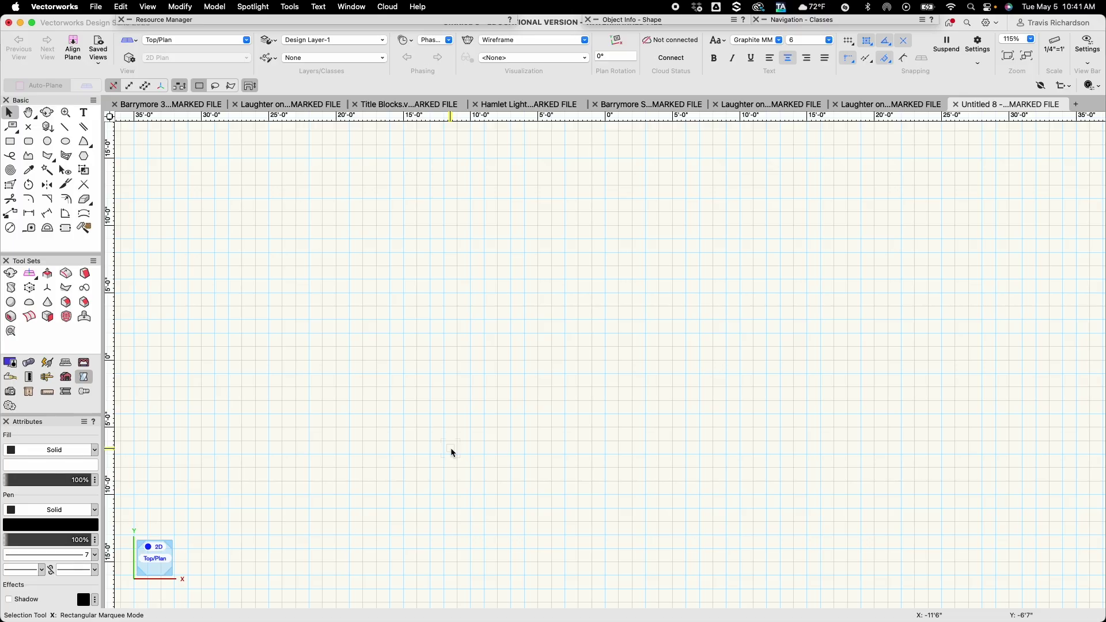
{"action": "key", "text": "u"}
{"action": "left_click", "coordinate": [87, 159]}
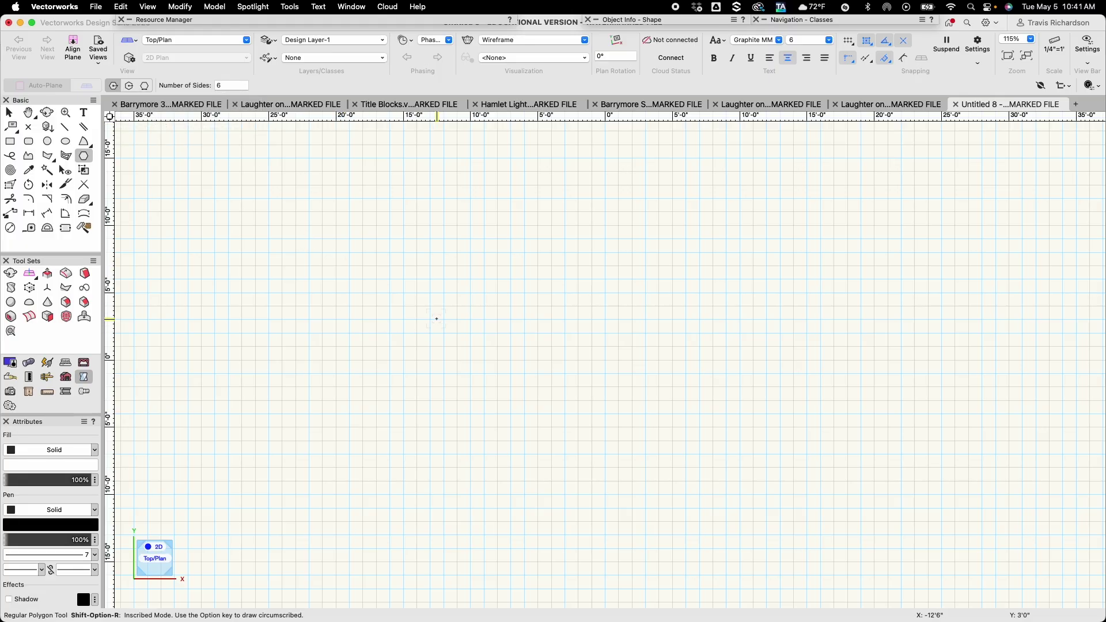
{"action": "left_click", "coordinate": [467, 307]}
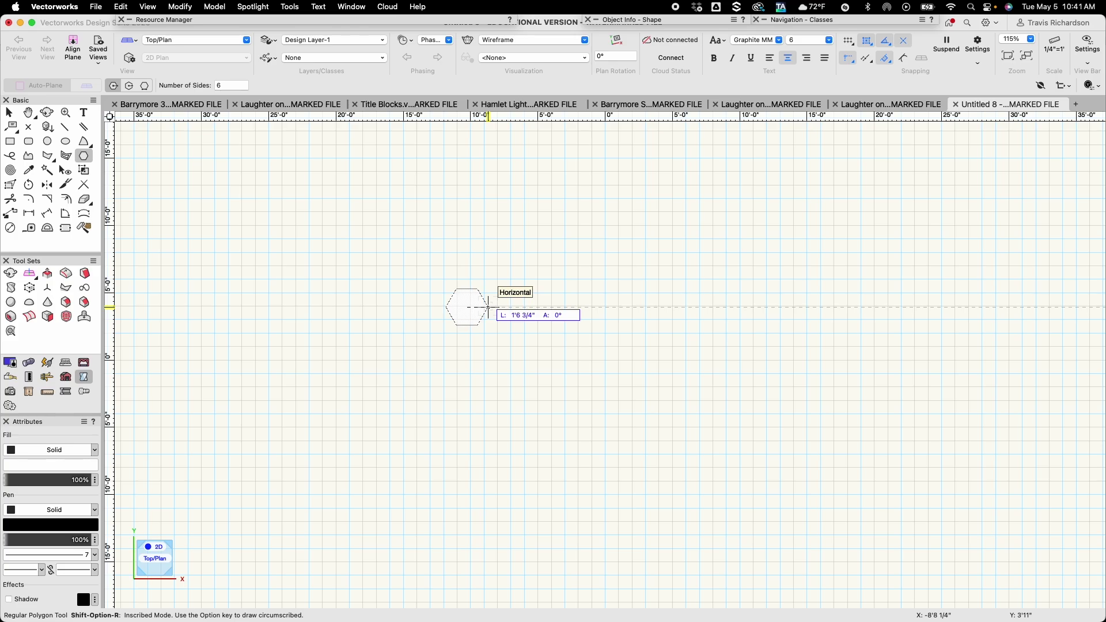
{"action": "key", "text": "Tab"}
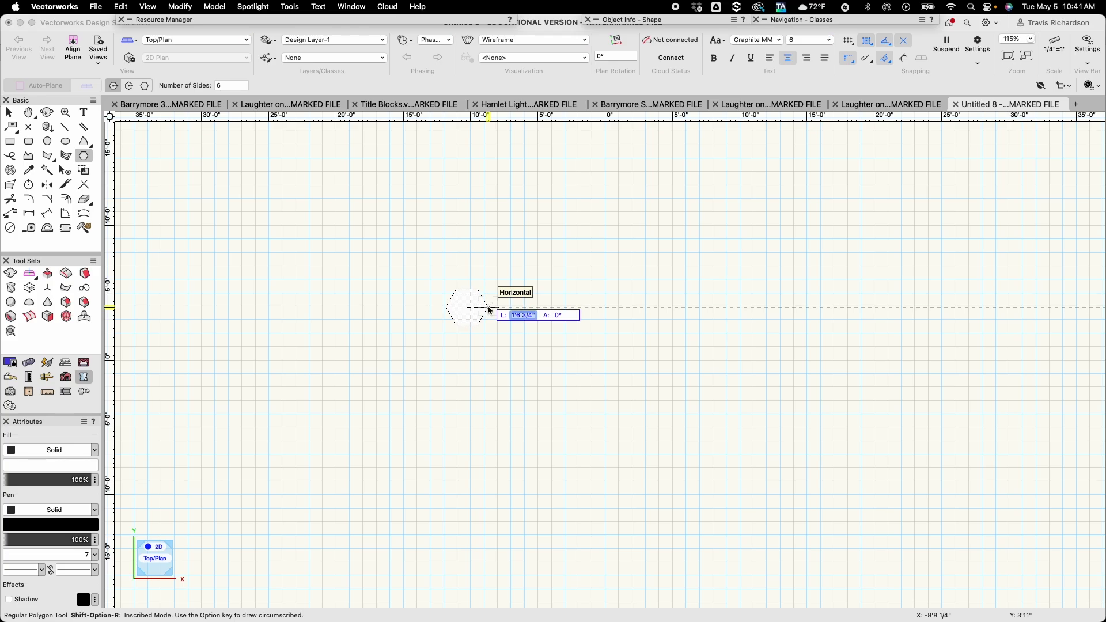
{"action": "type", "text": "9"}
{"action": "key", "text": "Return"}
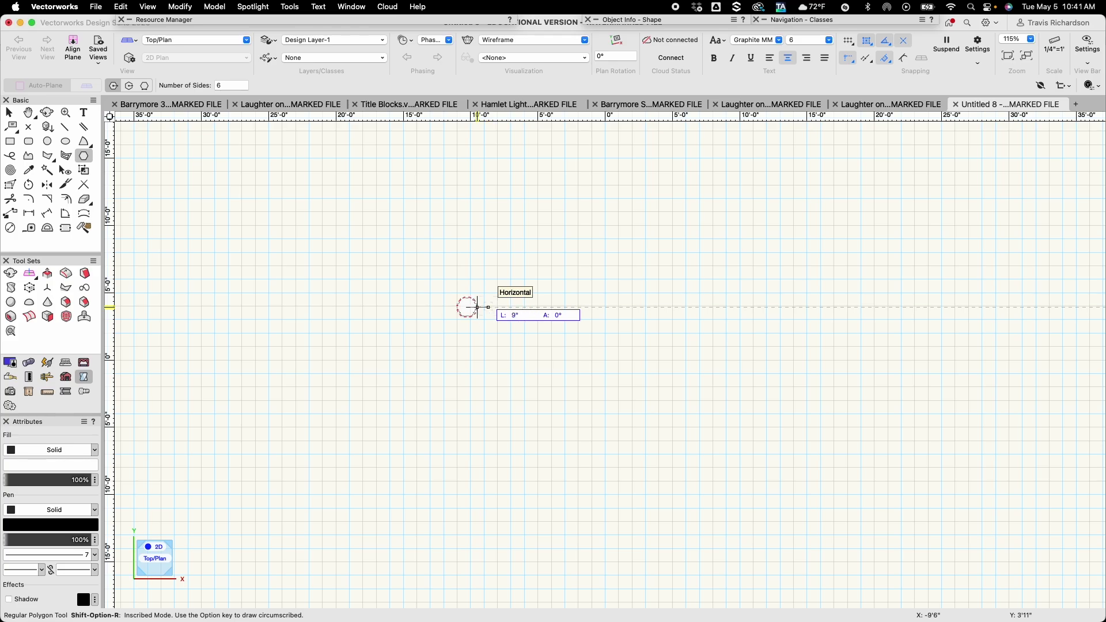
{"action": "left_click", "coordinate": [477, 307]}
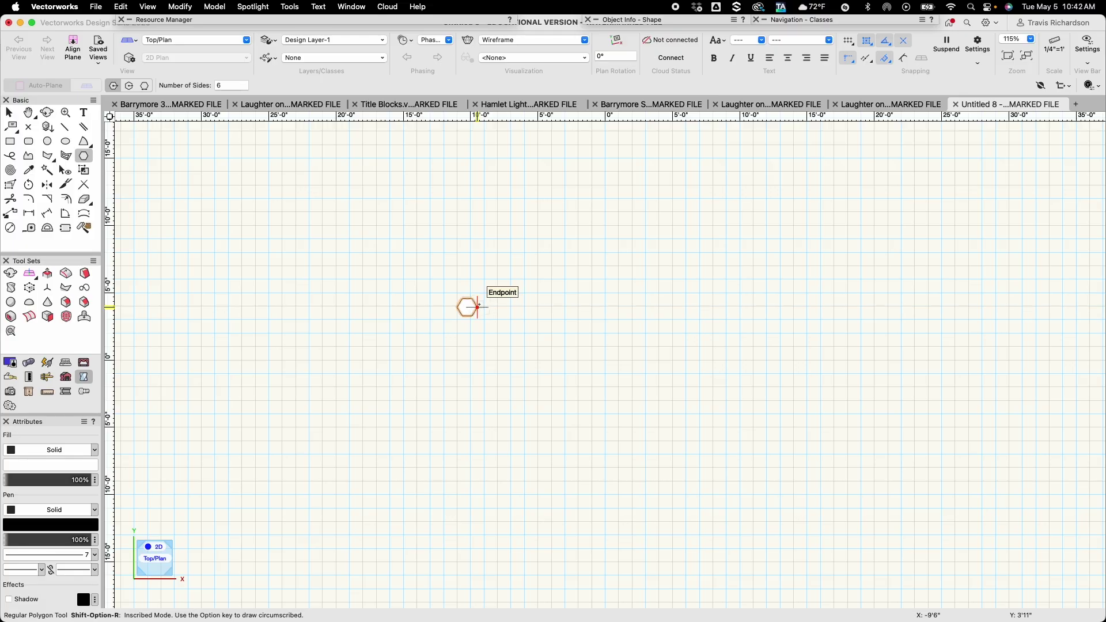
Place a duplicate of the hexagon well off to the right of the original
{"action": "scroll", "coordinate": [475, 311], "scroll_direction": "up", "scroll_amount": 5}
{"action": "middle_click_drag", "start_coordinate": [445, 315], "coordinate": [523, 316]}
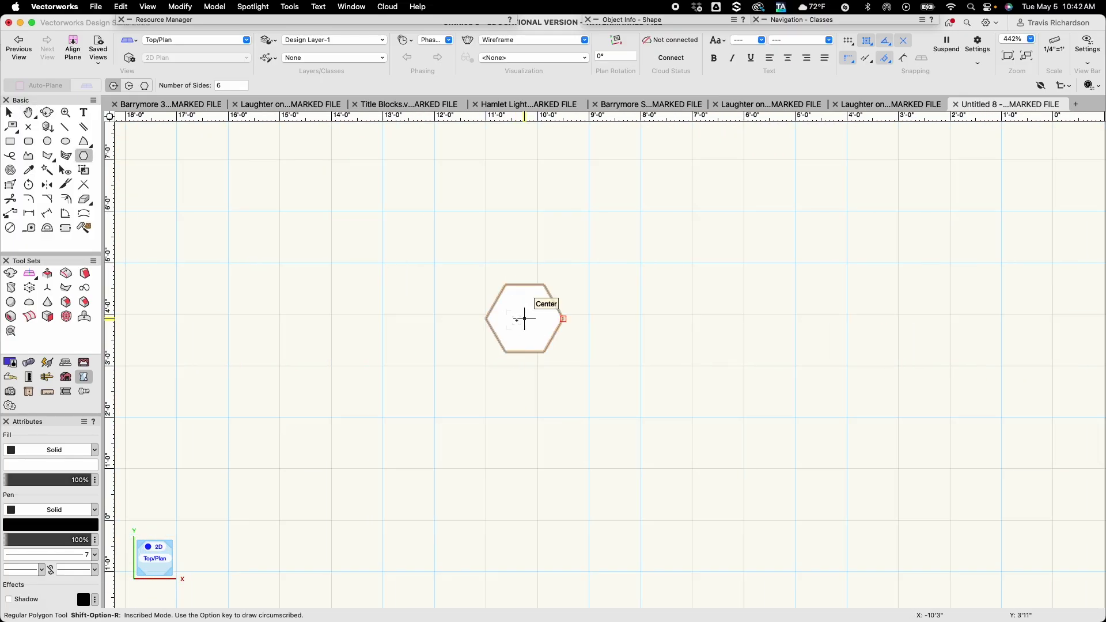
{"action": "scroll", "coordinate": [523, 316], "scroll_direction": "up", "scroll_amount": 3}
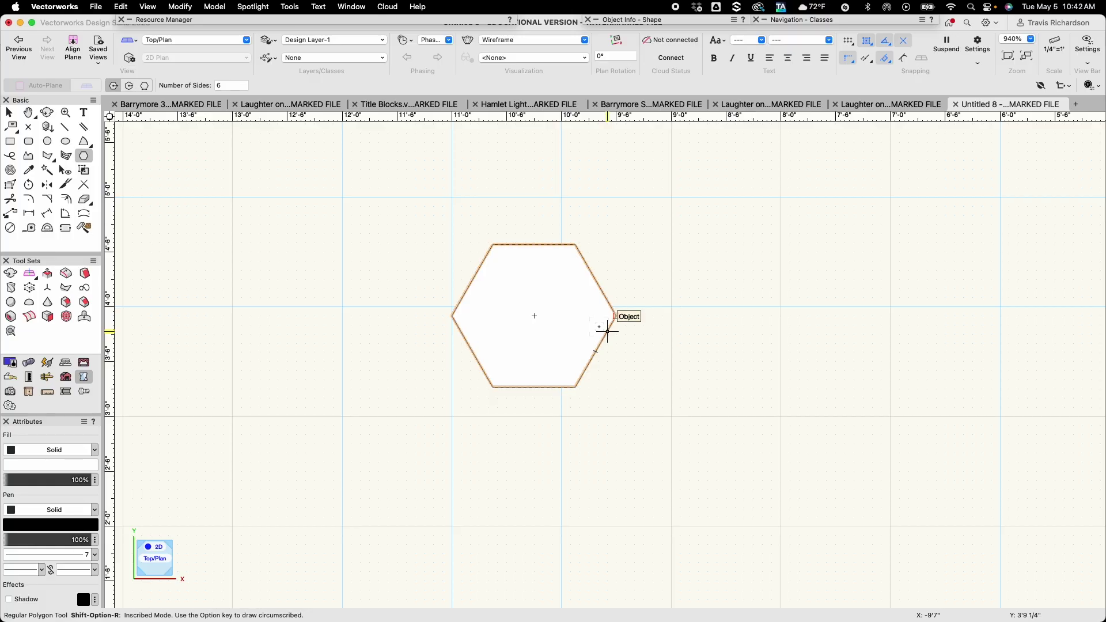
{"action": "key", "text": "x"}
{"action": "left_click_drag", "start_coordinate": [534, 316], "coordinate": [945, 313]}
{"action": "middle_click_drag", "start_coordinate": [482, 365], "coordinate": [678, 348]}
Extrude the original hexagon 4 inches and check the resulting solid in 3D
{"action": "left_click", "coordinate": [558, 371]}
{"action": "left_click", "coordinate": [547, 354]}
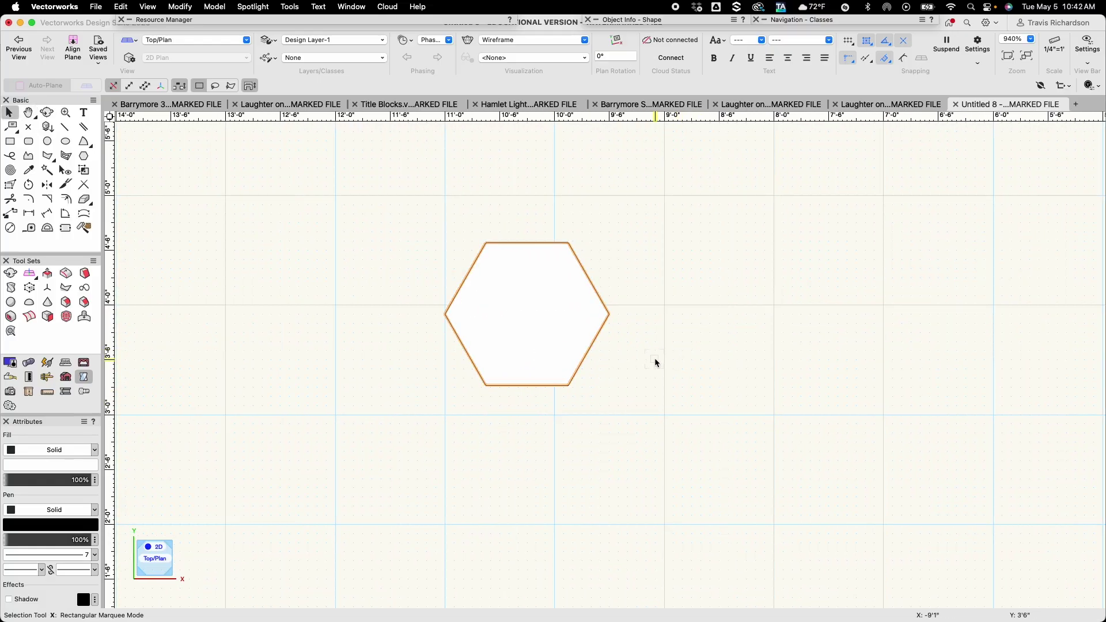
{"action": "key", "text": "super+e"}
{"action": "type", "text": "4"}
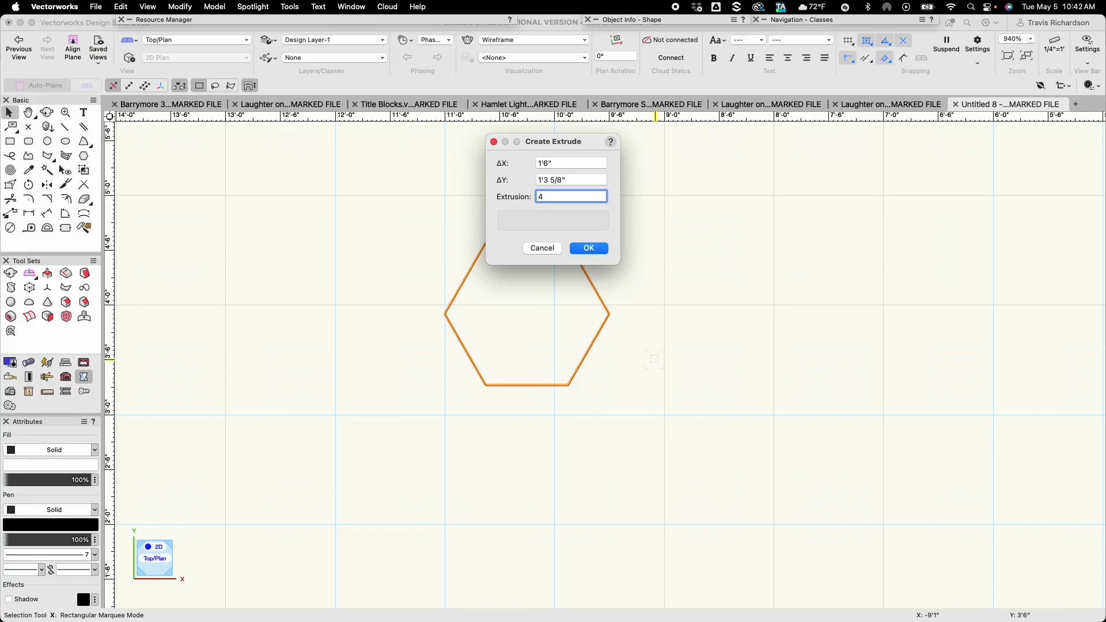
{"action": "key", "text": "Return"}
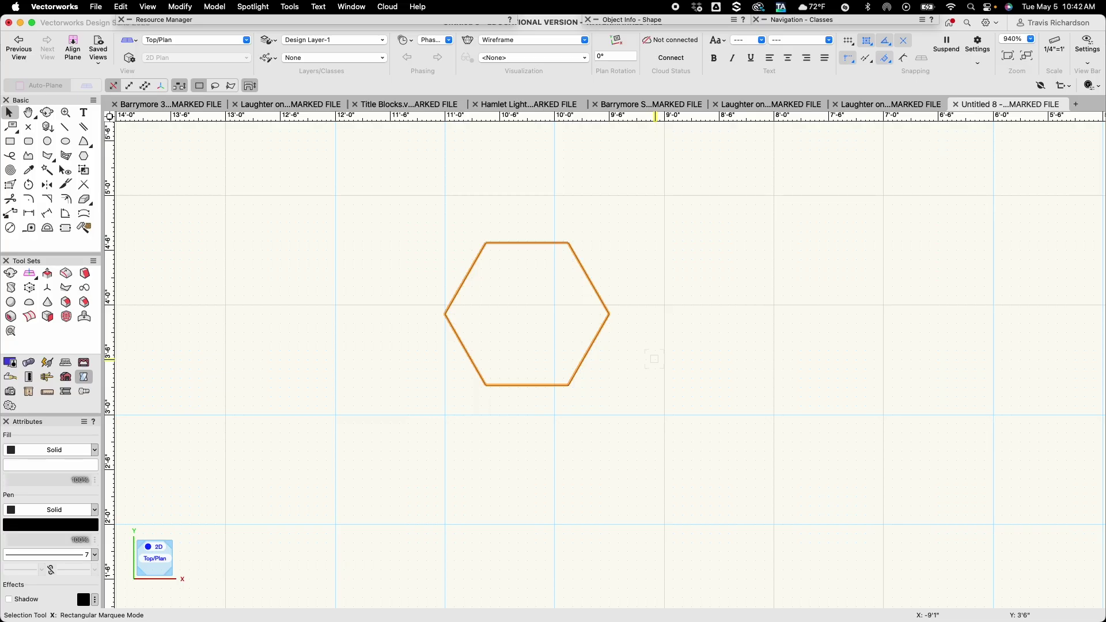
{"action": "left_click", "coordinate": [47, 112]}
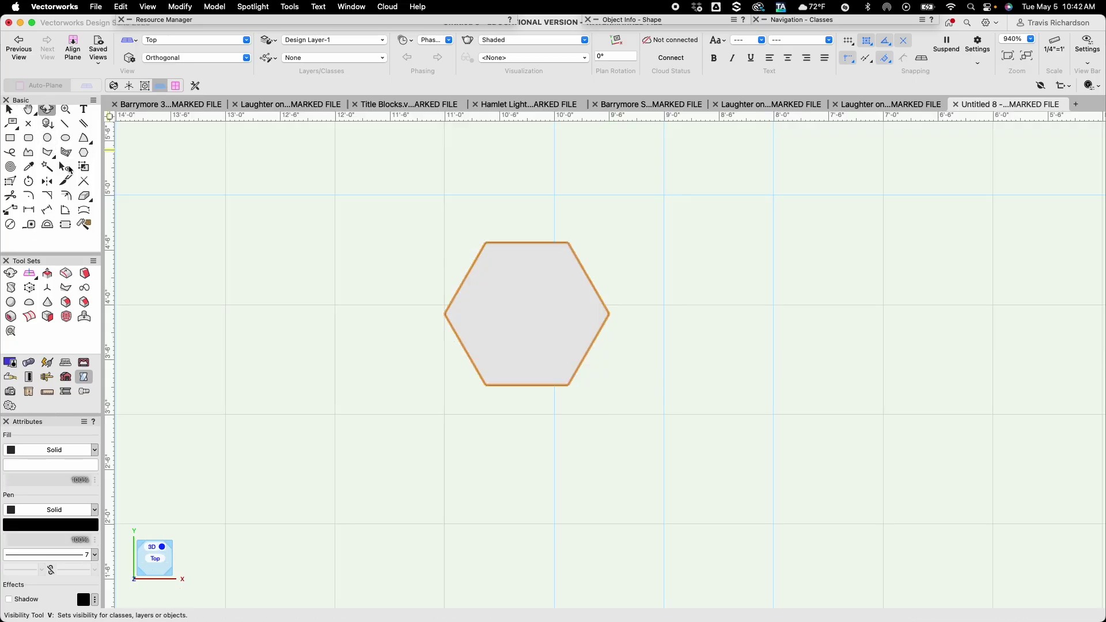
{"action": "left_click_drag", "start_coordinate": [467, 349], "coordinate": [486, 472]}
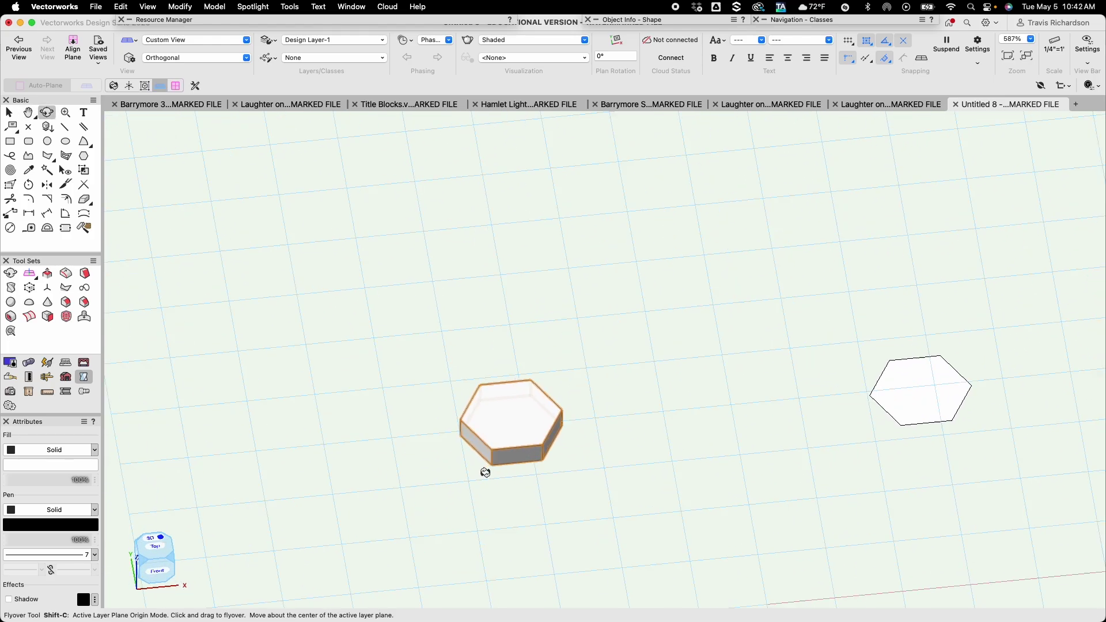
{"action": "key", "text": "super+6"}
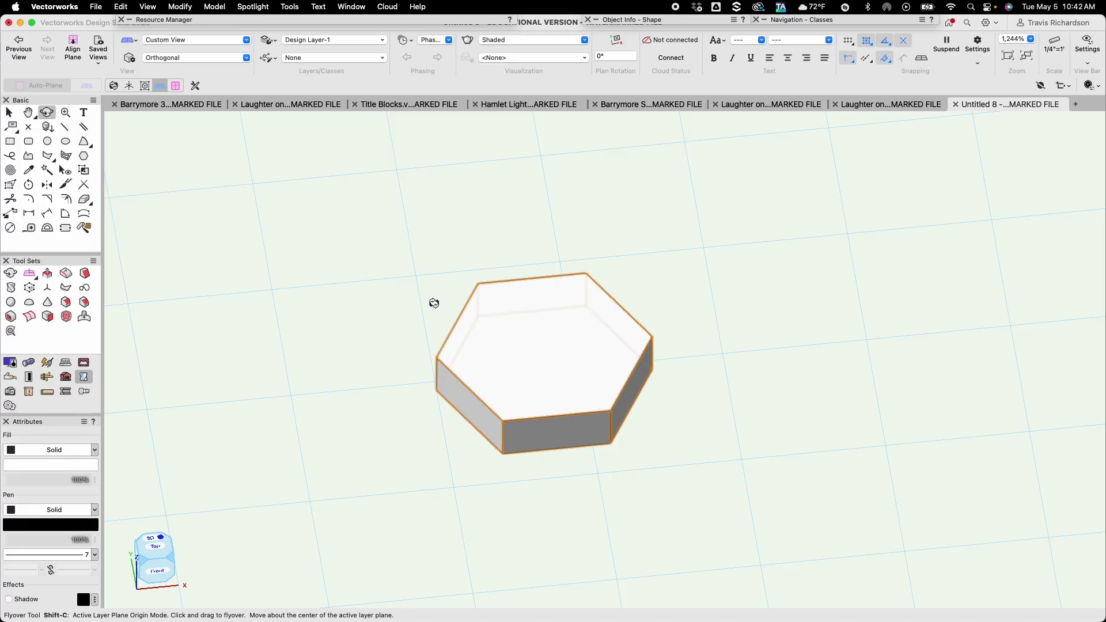
{"action": "left_click", "coordinate": [207, 44]}
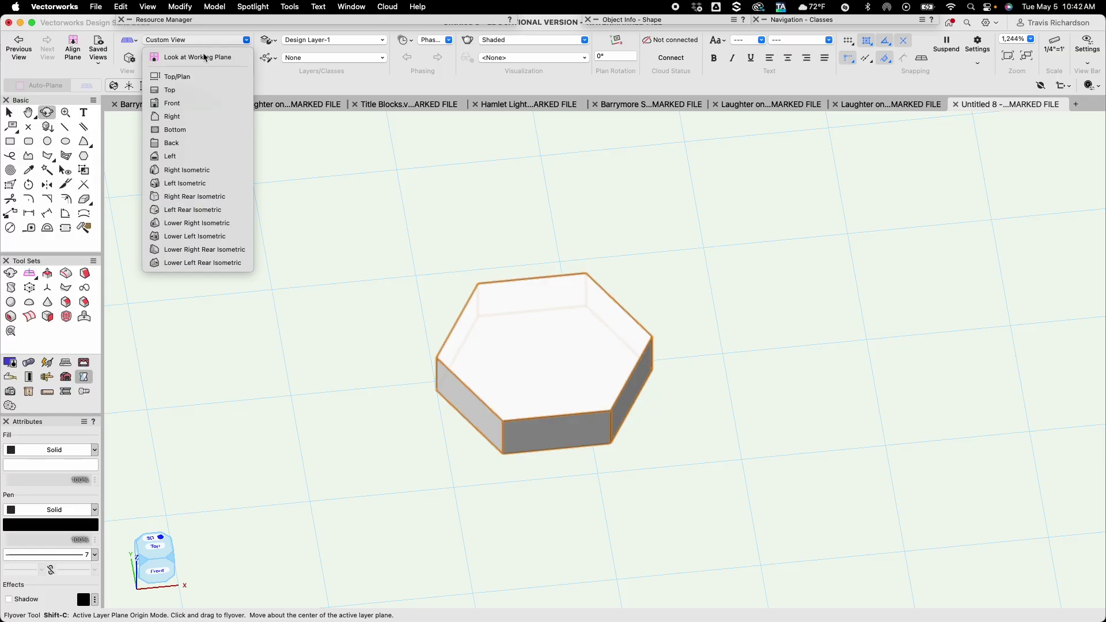
{"action": "left_click", "coordinate": [197, 76]}
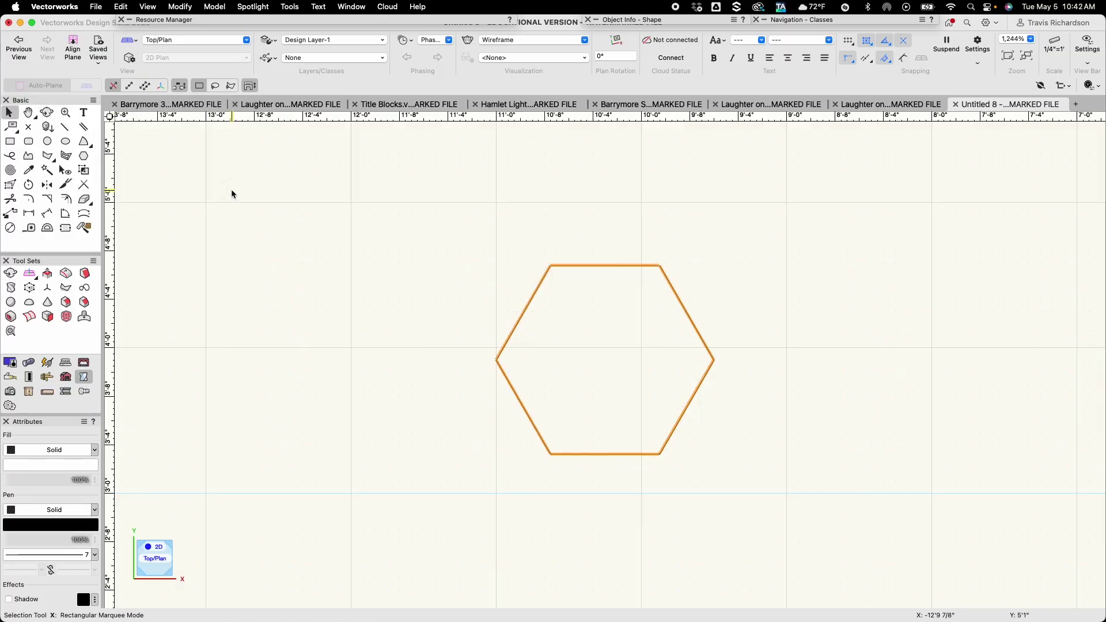
Round the six outer edges of the extruded hexagon with the Fillet Edge tool, using a constant radius of 1/4 inch
{"action": "left_click", "coordinate": [335, 421]}
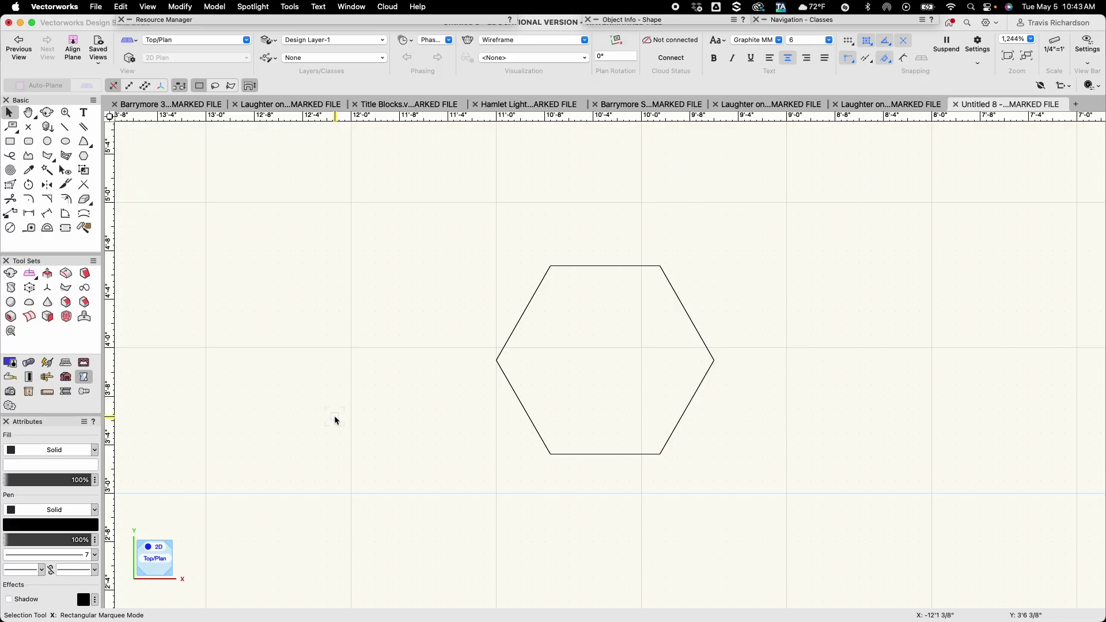
{"action": "key", "text": "u"}
{"action": "left_click", "coordinate": [64, 376]}
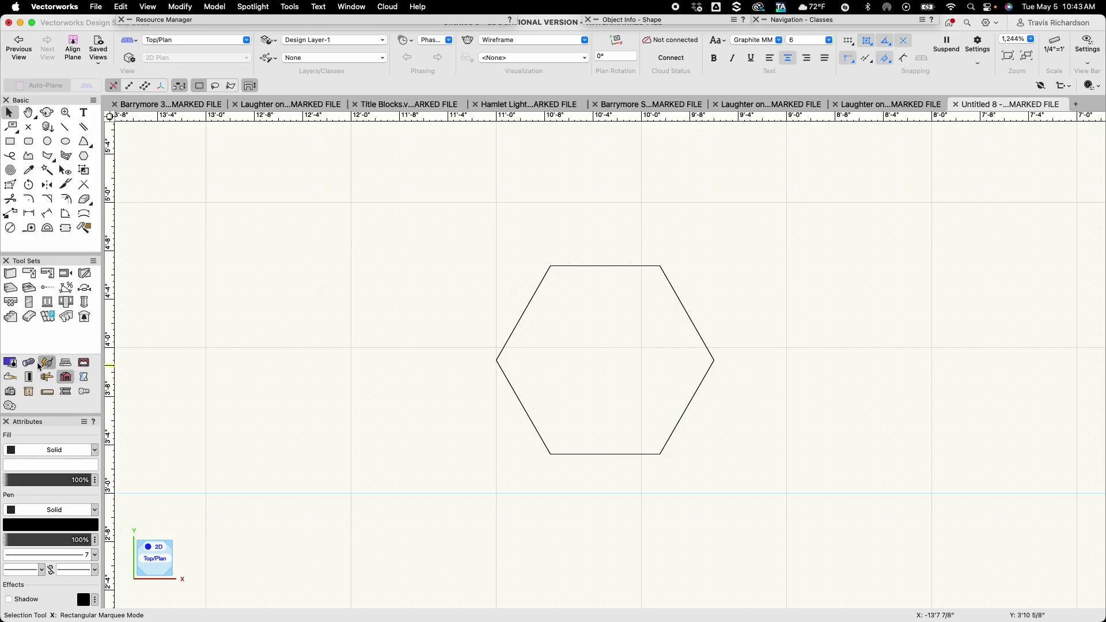
{"action": "left_click", "coordinate": [84, 378]}
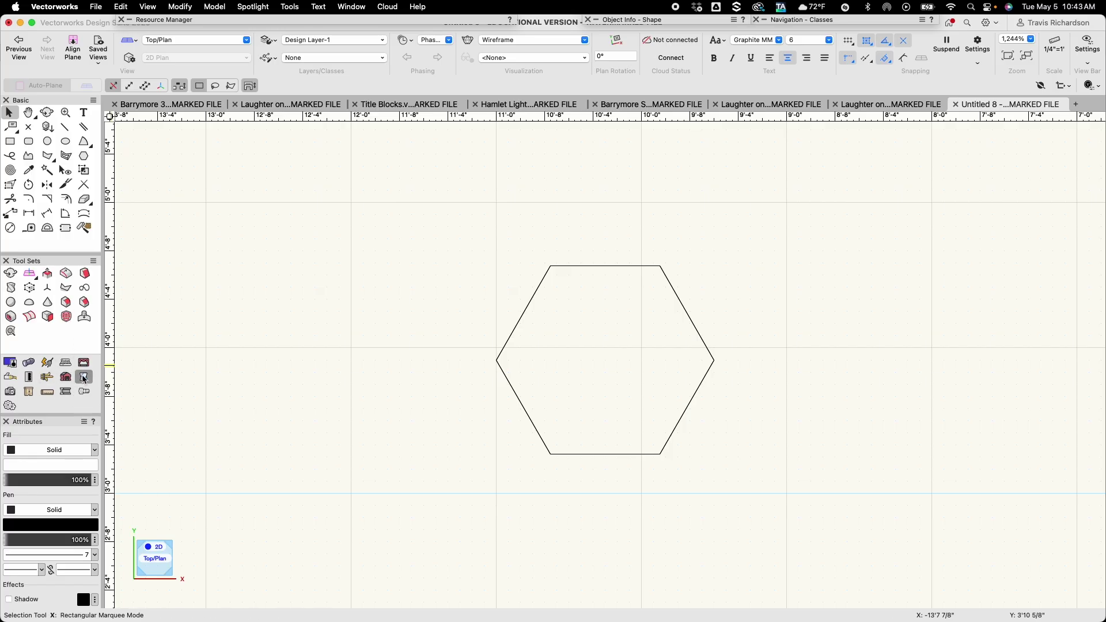
{"action": "left_click", "coordinate": [70, 309]}
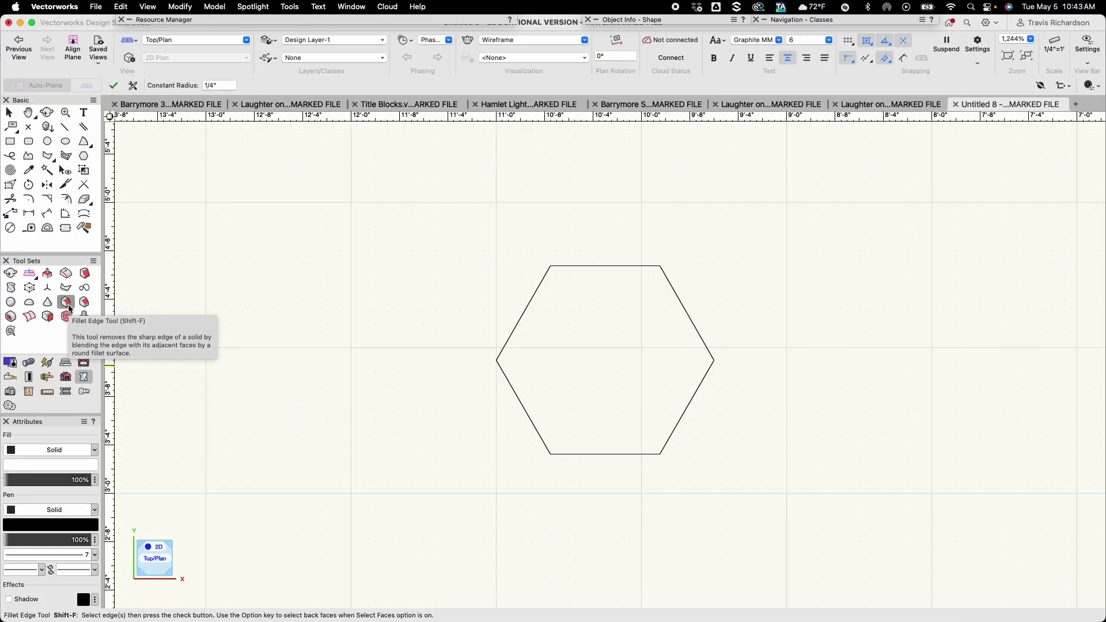
{"action": "left_click", "coordinate": [525, 409]}
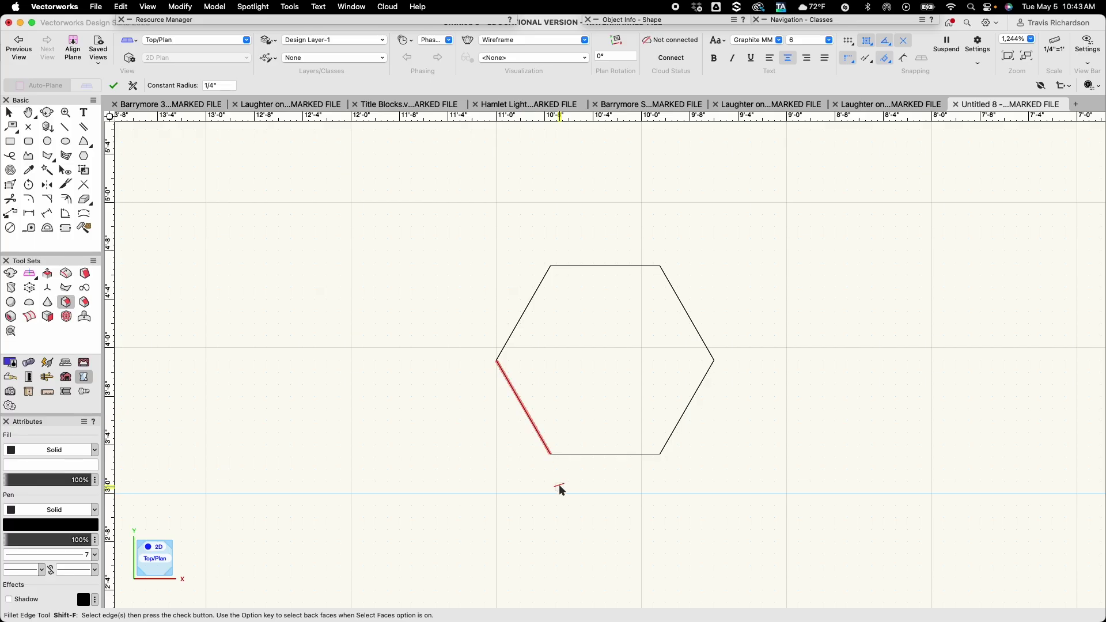
{"action": "left_click", "coordinate": [607, 459]}
{"action": "left_click", "coordinate": [679, 427]}
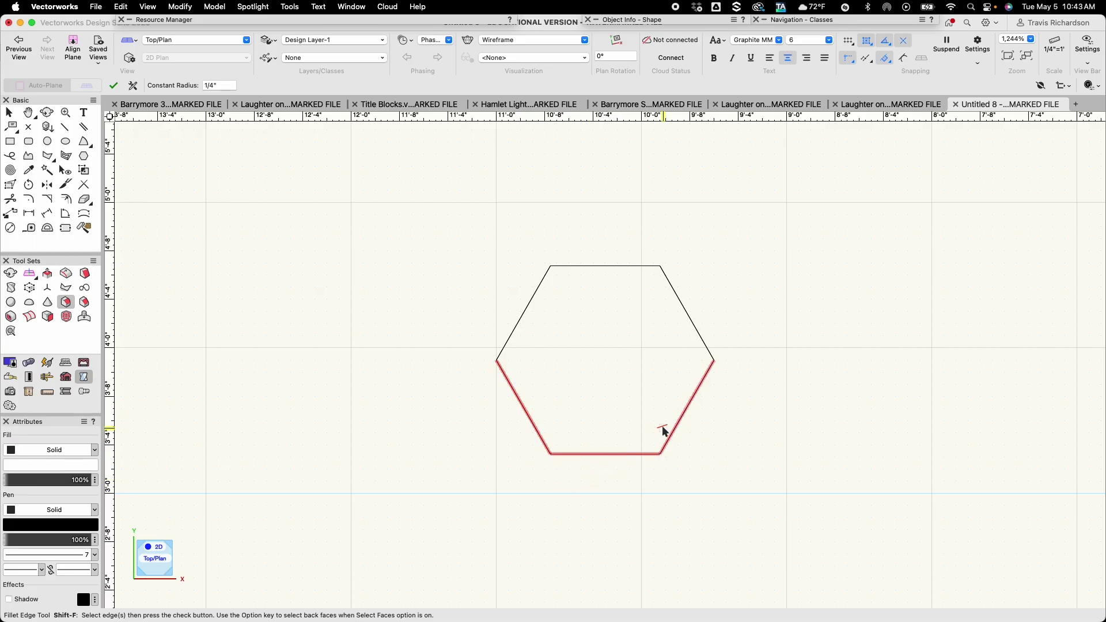
{"action": "left_click", "coordinate": [701, 337]}
{"action": "left_click", "coordinate": [618, 267]}
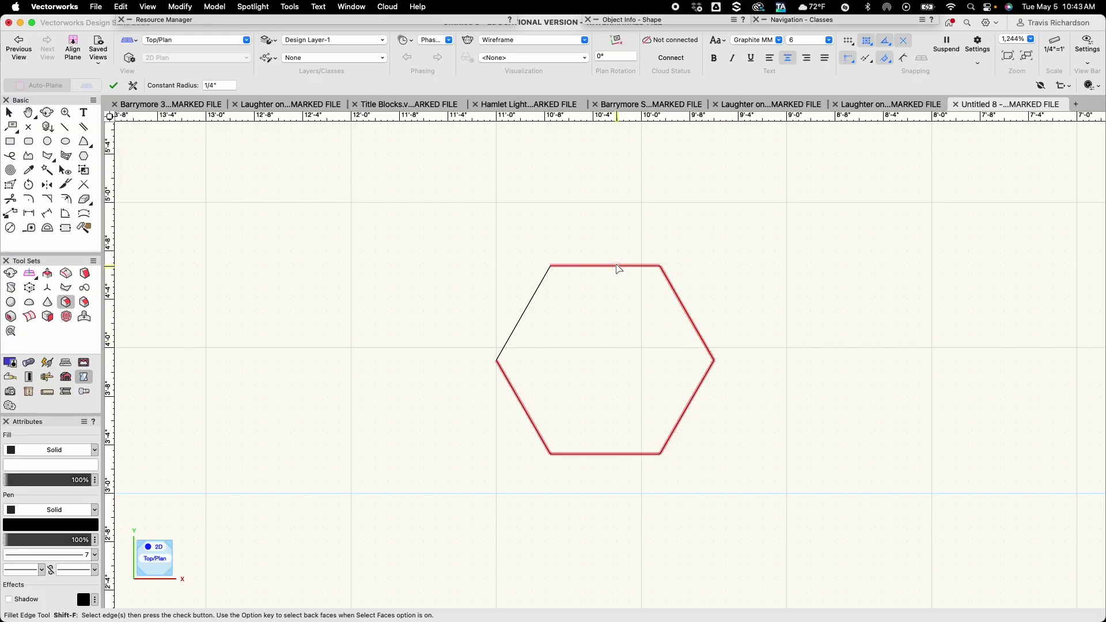
{"action": "left_click", "coordinate": [535, 296]}
{"action": "key", "text": "Return"}
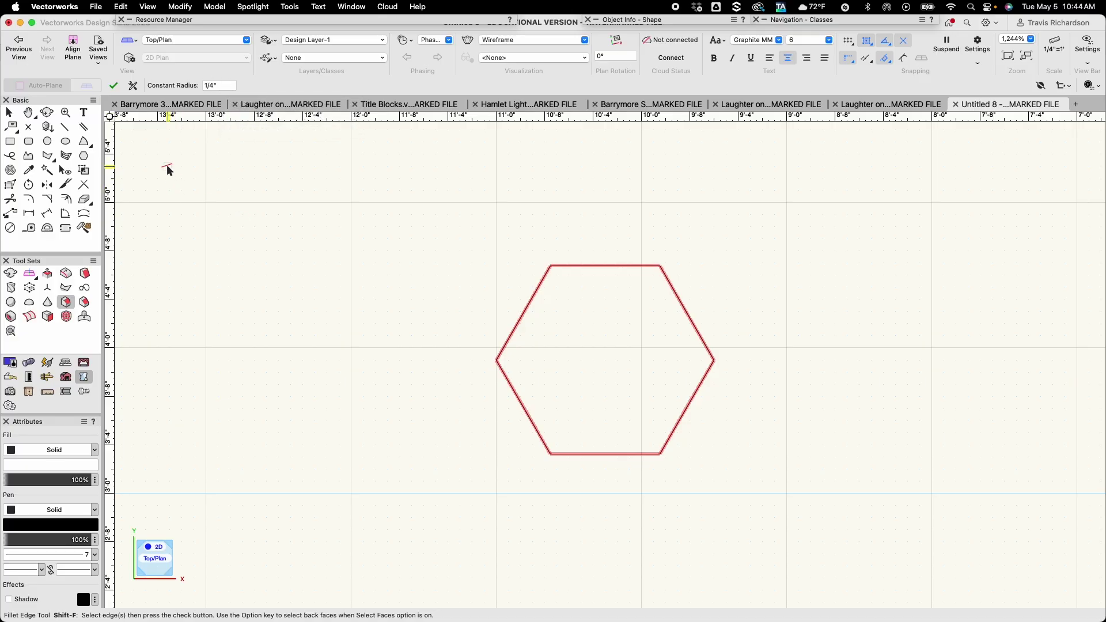
{"action": "left_click", "coordinate": [114, 86]}
Inspect the hexagonal solid's filleted edges up close in 3D, and return to the Top/Plan view
{"action": "left_click", "coordinate": [49, 114]}
{"action": "mouse_move", "coordinate": [513, 438]}
{"action": "left_mouse_down"}
{"action": "mouse_move", "coordinate": [538, 459]}
{"action": "mouse_move", "coordinate": [543, 359]}
{"action": "mouse_move", "coordinate": [521, 237]}
{"action": "left_mouse_up"}
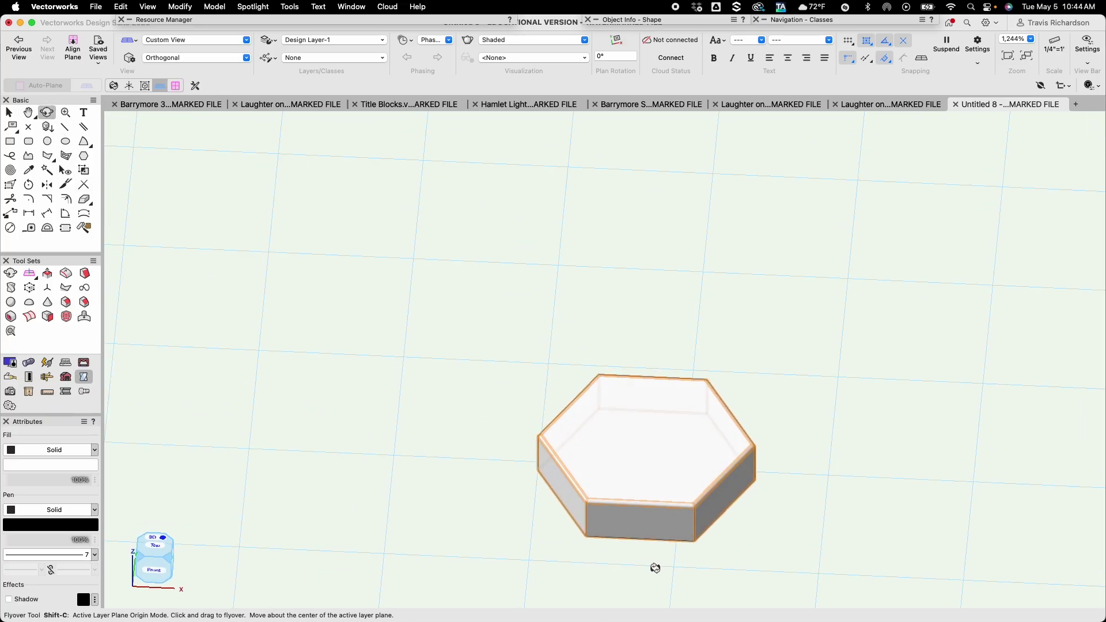
{"action": "key", "text": "x"}
{"action": "scroll", "coordinate": [653, 562], "scroll_direction": "up", "scroll_amount": 3}
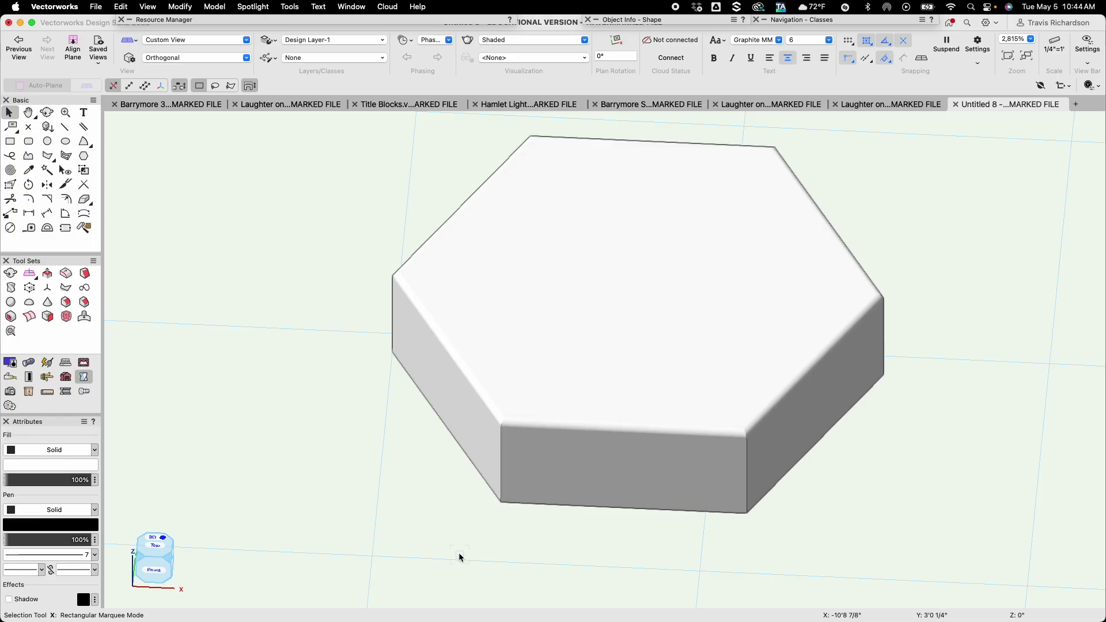
{"action": "left_click", "coordinate": [206, 36]}
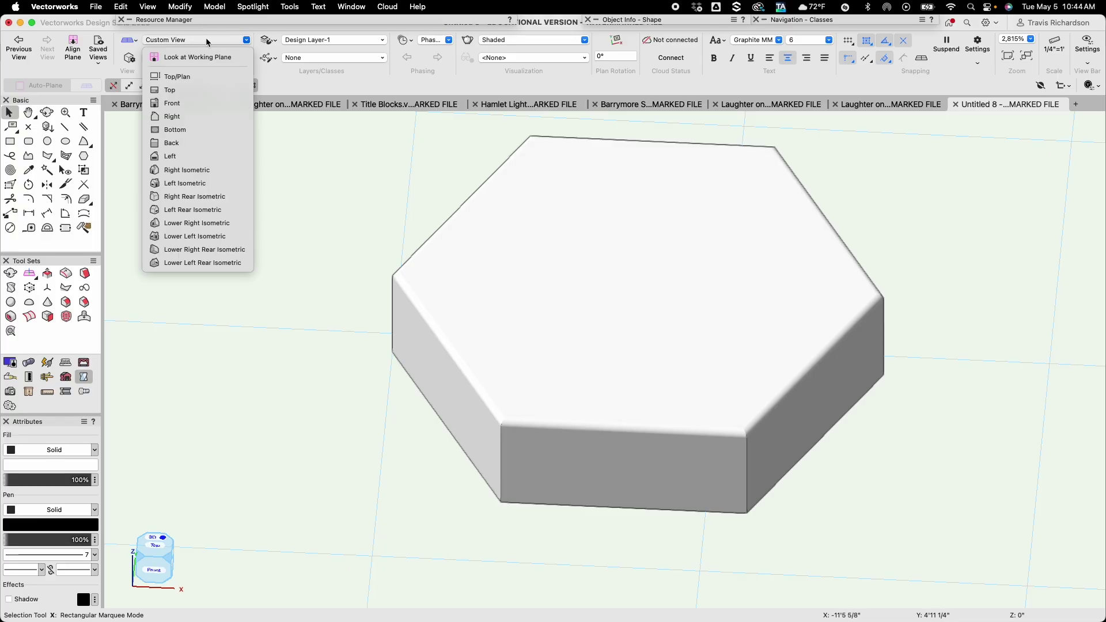
{"action": "left_click", "coordinate": [204, 77]}
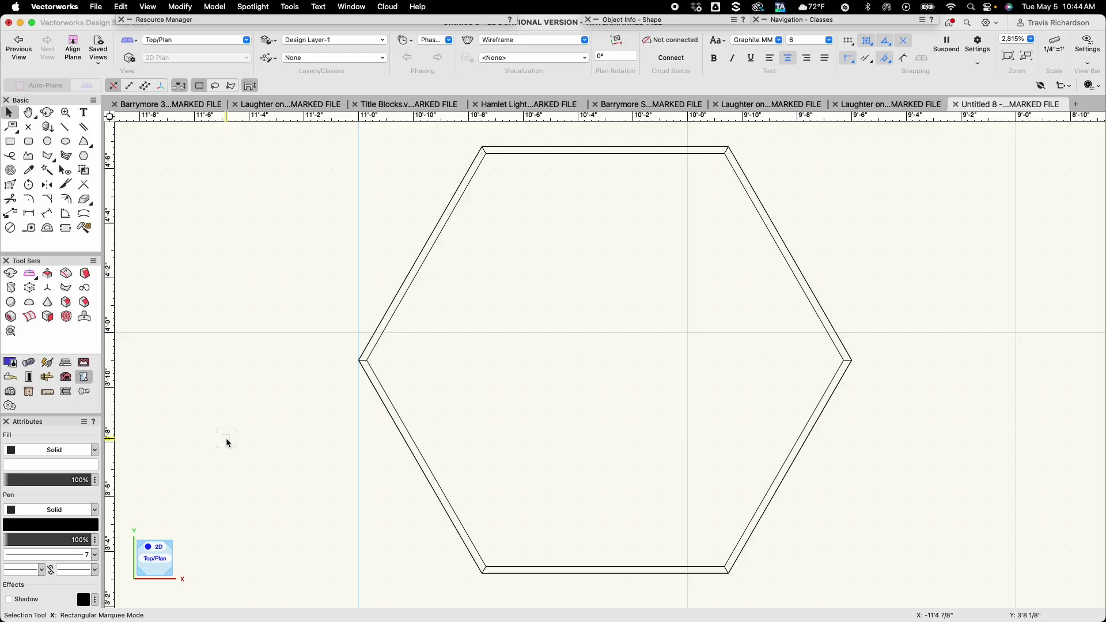
Draw a circle with a 6-inch radius in the empty space just right of the filleted hexagon
{"action": "scroll", "coordinate": [227, 439], "scroll_direction": "down", "scroll_amount": 3}
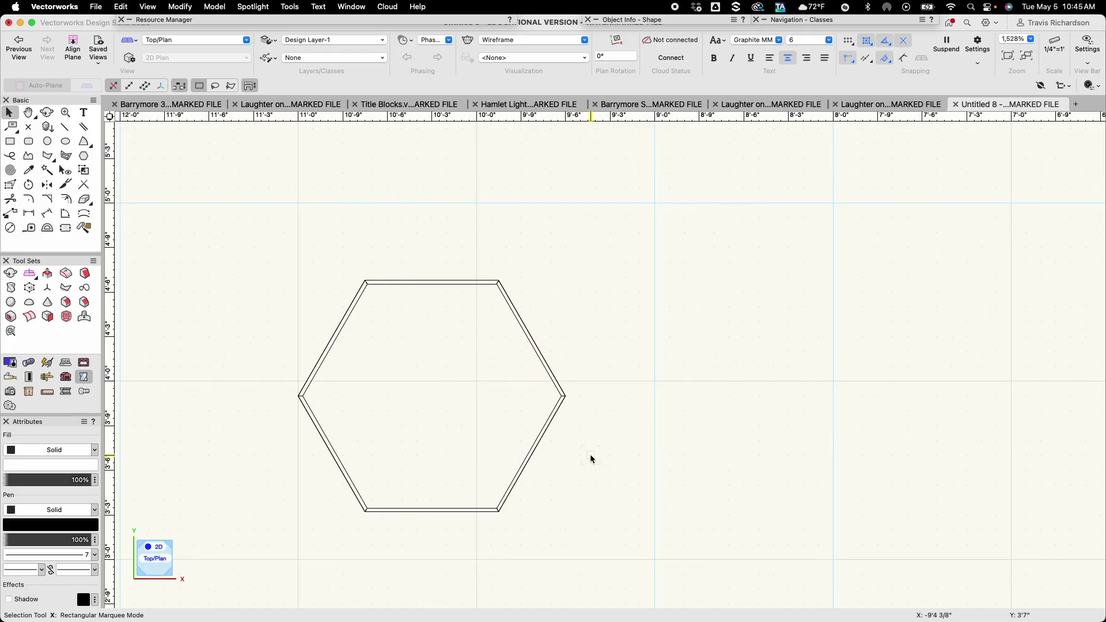
{"action": "key", "text": "6"}
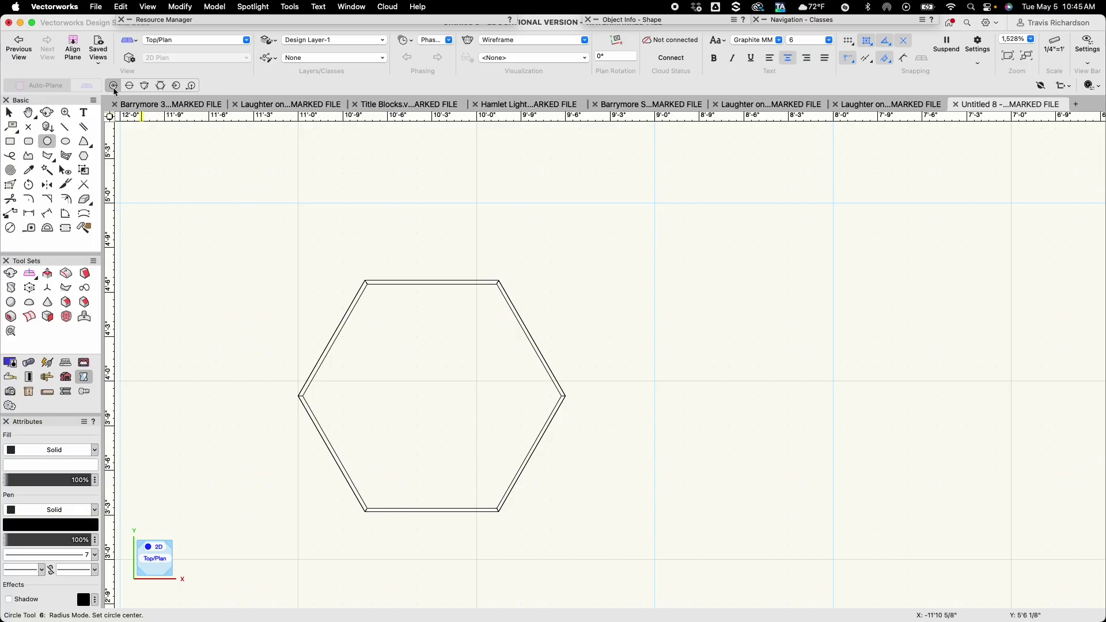
{"action": "left_click", "coordinate": [764, 400]}
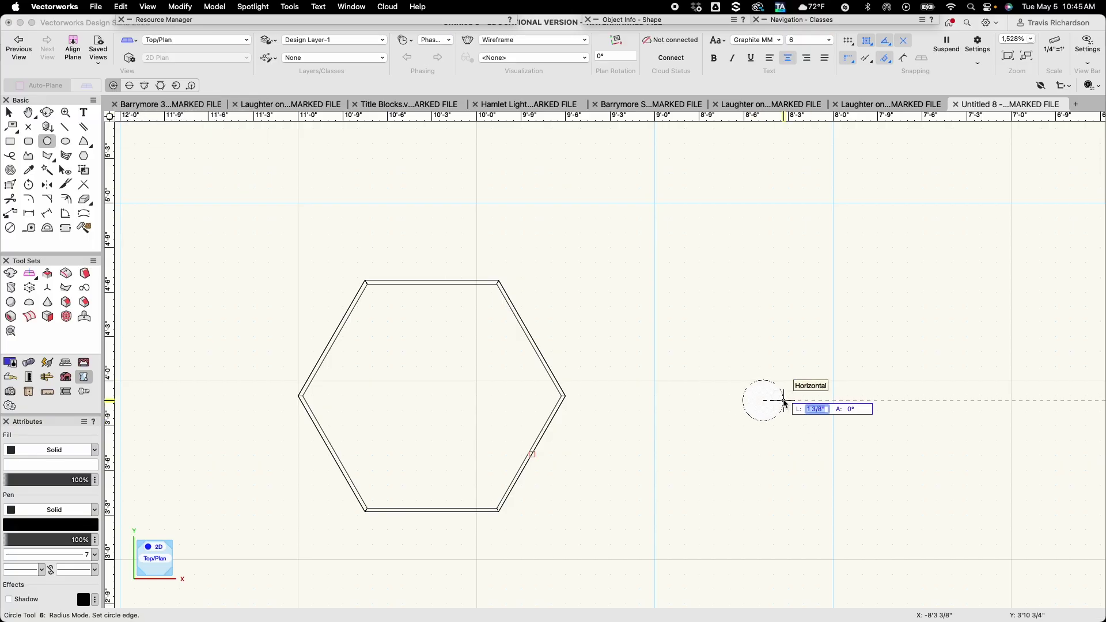
{"action": "type", "text": "6"}
{"action": "key", "text": "Return"}
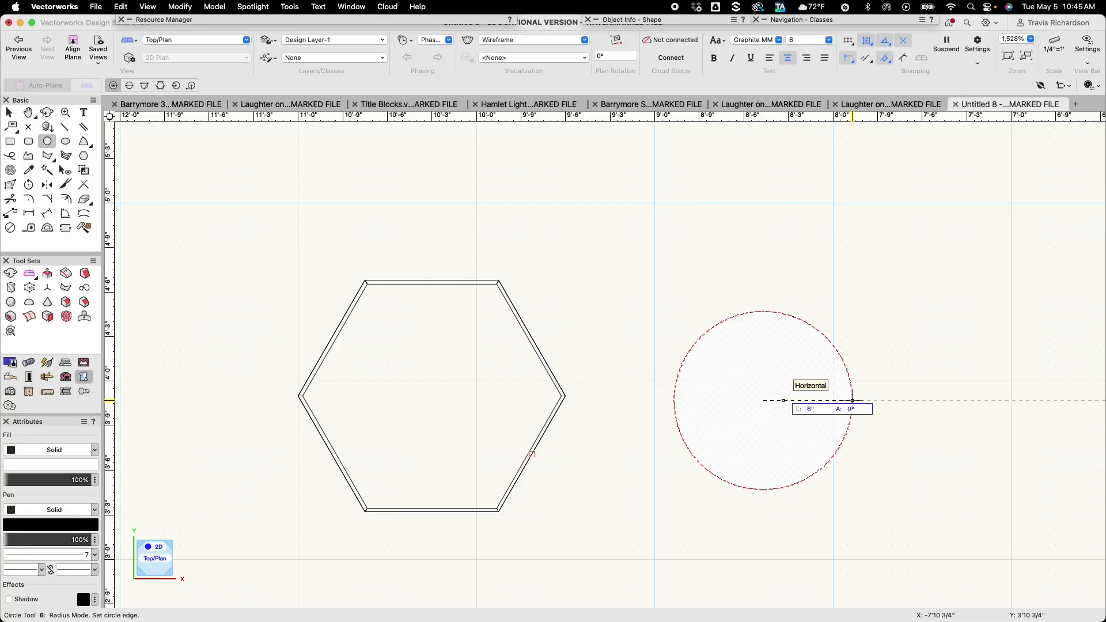
{"action": "left_click", "coordinate": [852, 401]}
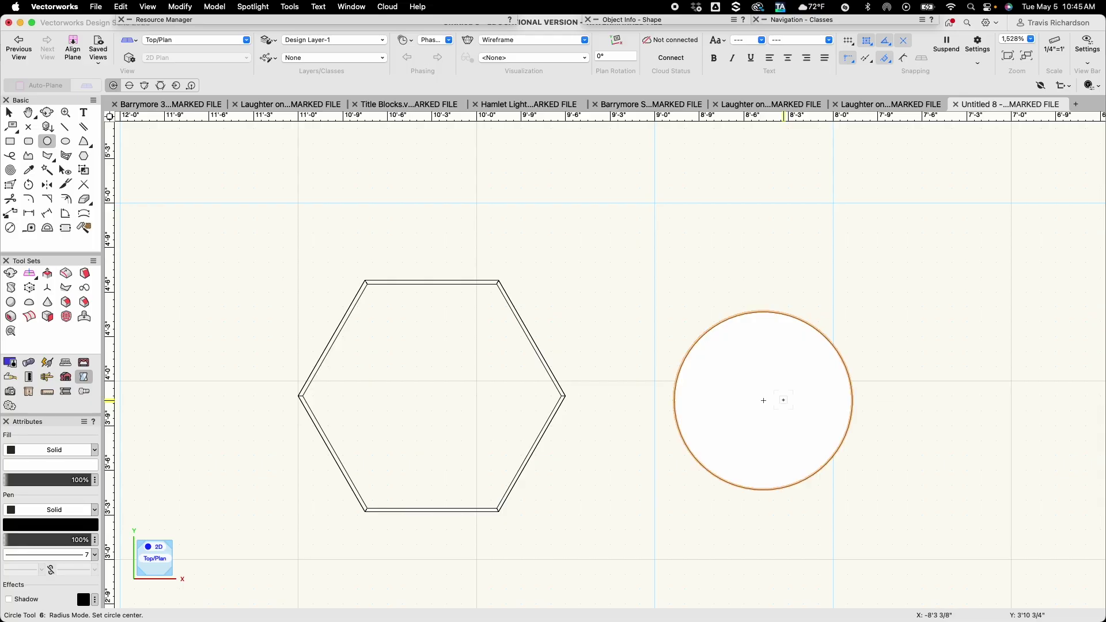
Place a copy of the circle at the centre of the duplicate flat hexagon on the far right
{"action": "scroll", "coordinate": [763, 400], "scroll_direction": "down", "scroll_amount": 5}
{"action": "middle_click_drag", "start_coordinate": [772, 400], "coordinate": [615, 386]}
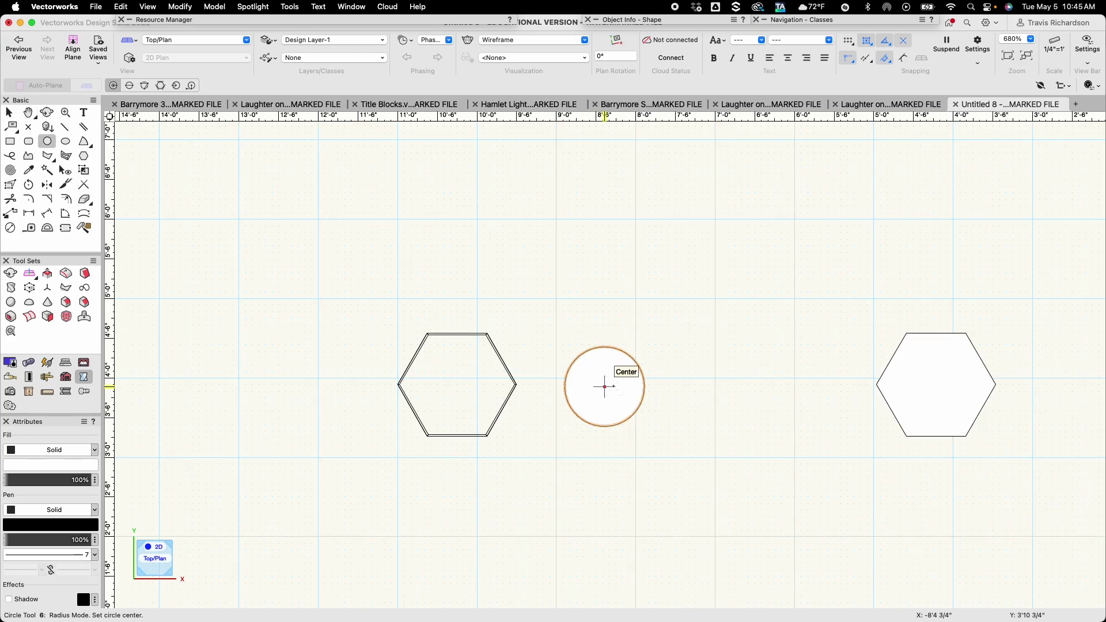
{"action": "key", "text": "x"}
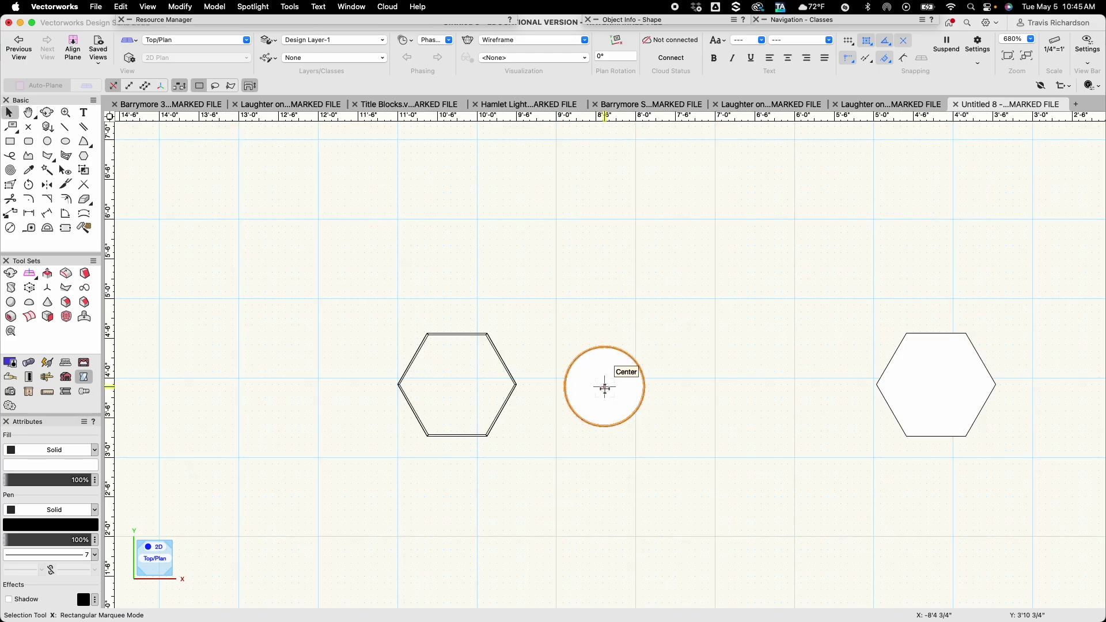
{"action": "left_click_drag", "start_coordinate": [605, 386], "coordinate": [938, 388]}
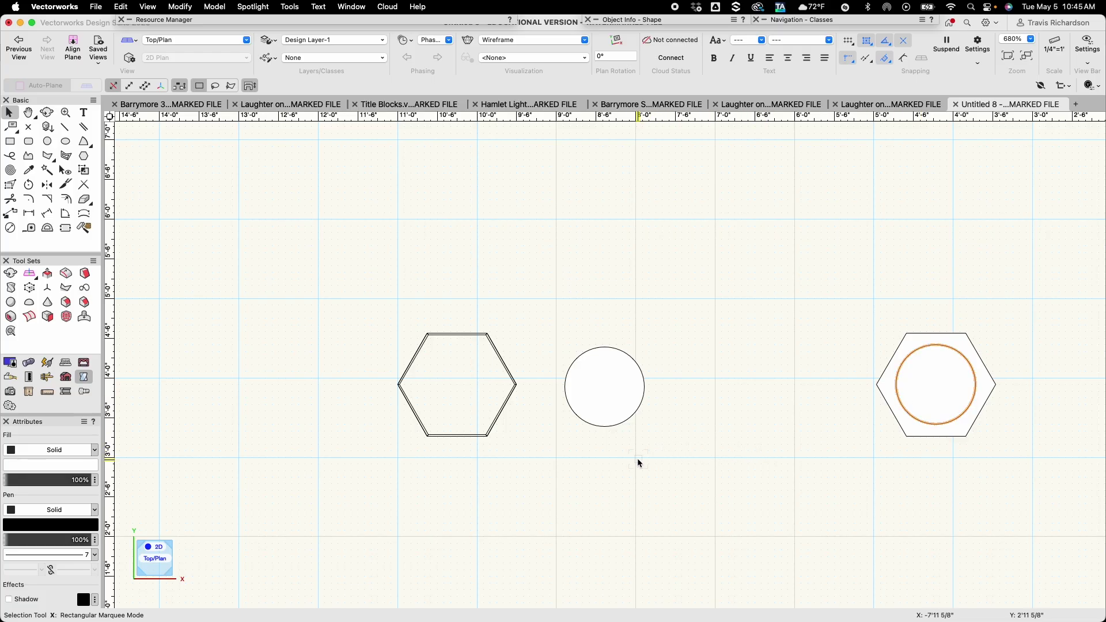
Extrude the original circle between the two hexagons 1 inch
{"action": "left_click", "coordinate": [602, 418]}
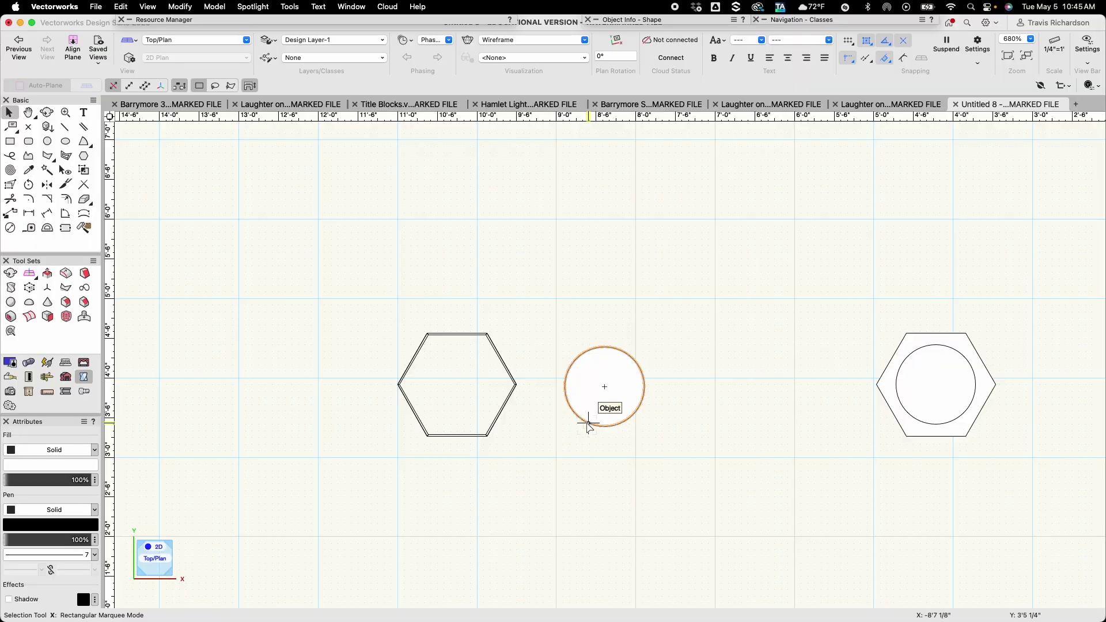
{"action": "key", "text": "super+e"}
{"action": "type", "text": "1"}
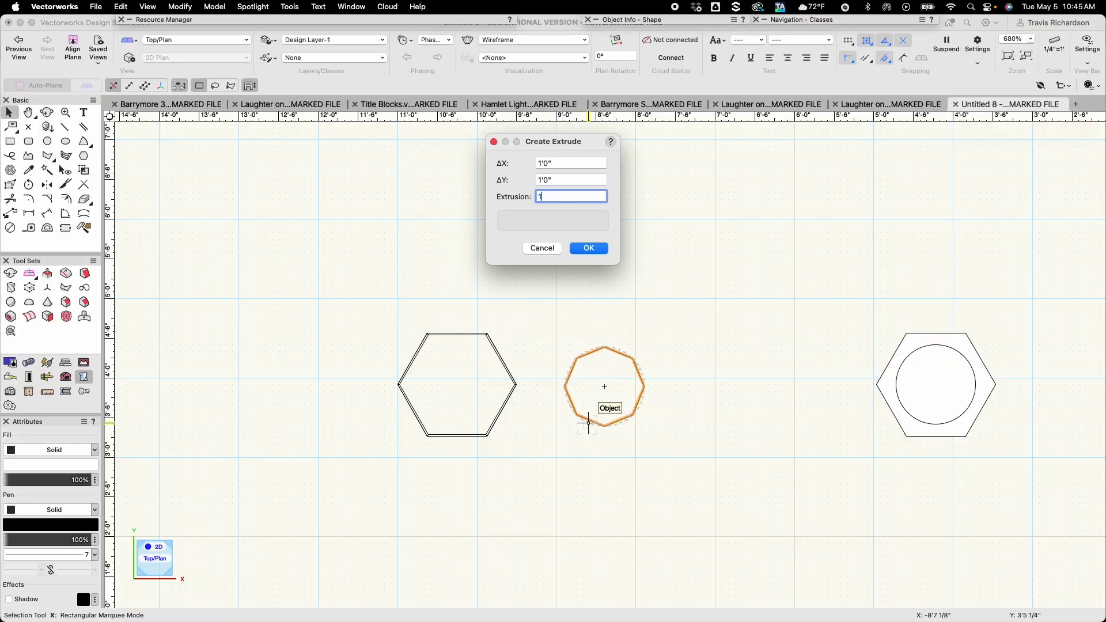
{"action": "key", "text": "Return"}
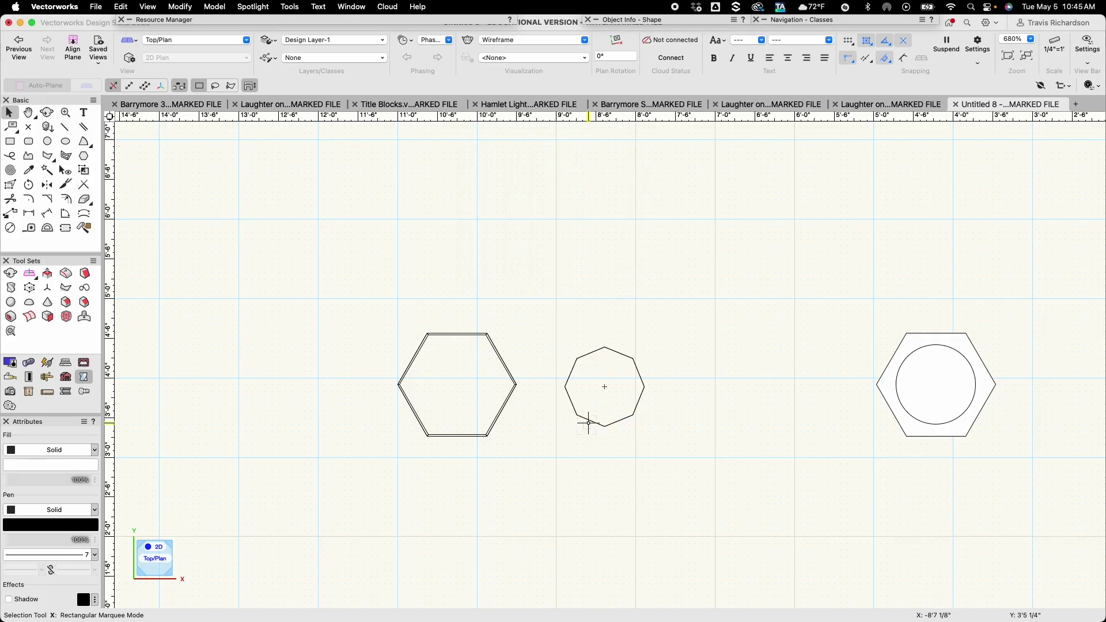
{"action": "left_click", "coordinate": [588, 422]}
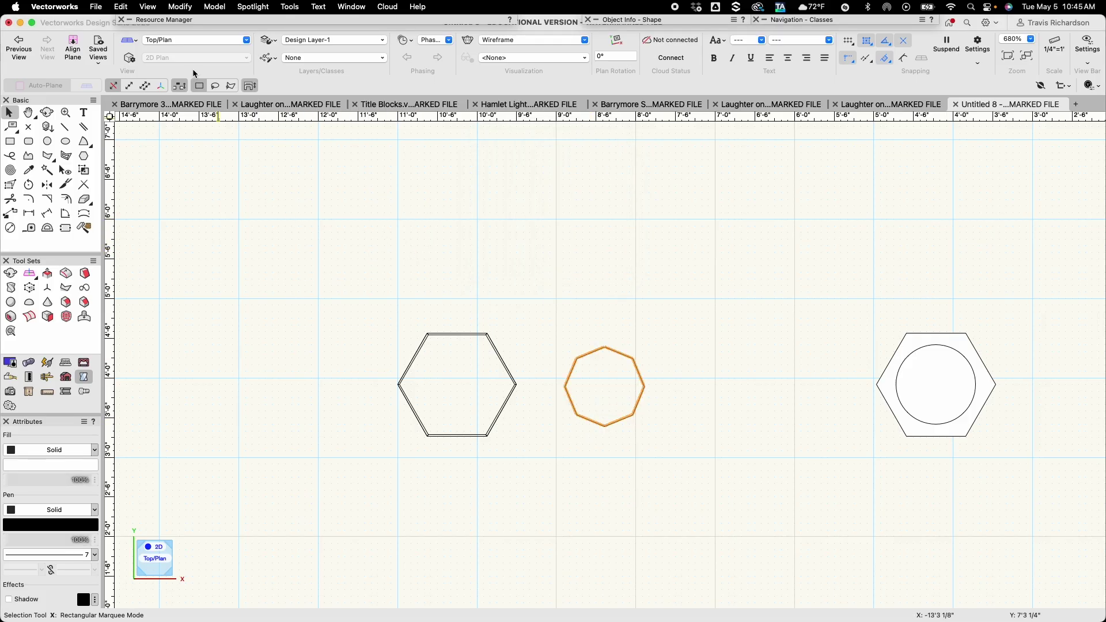
In the Front view, round the upper and lower edges of the extruded disc with a 1/4-inch constant-radius fillet
{"action": "left_click", "coordinate": [175, 37]}
{"action": "left_click", "coordinate": [188, 105]}
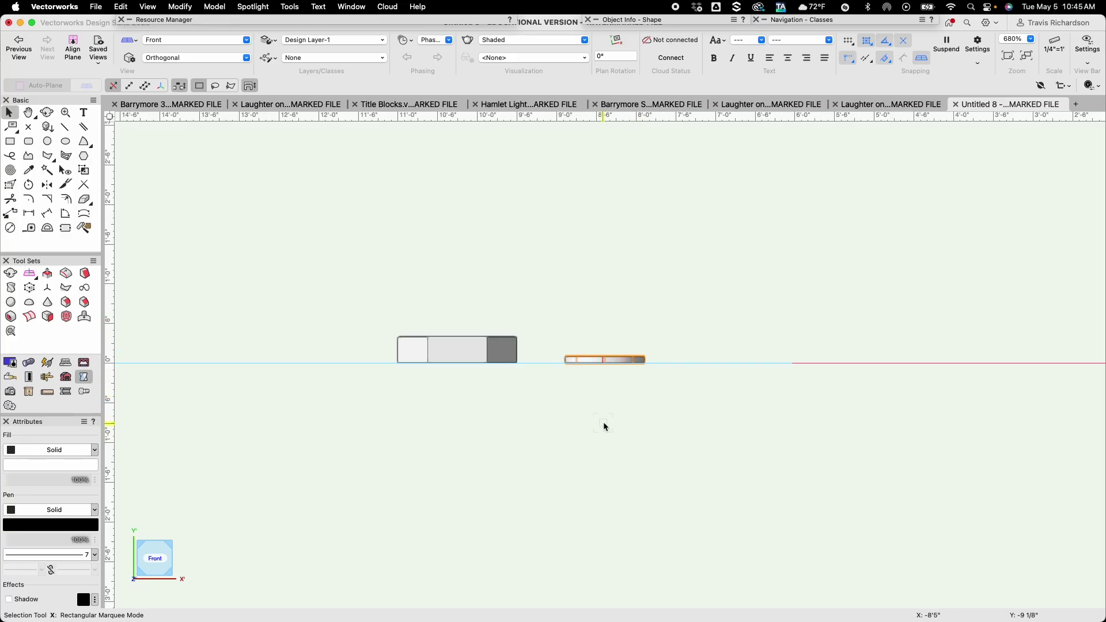
{"action": "left_click", "coordinate": [639, 406]}
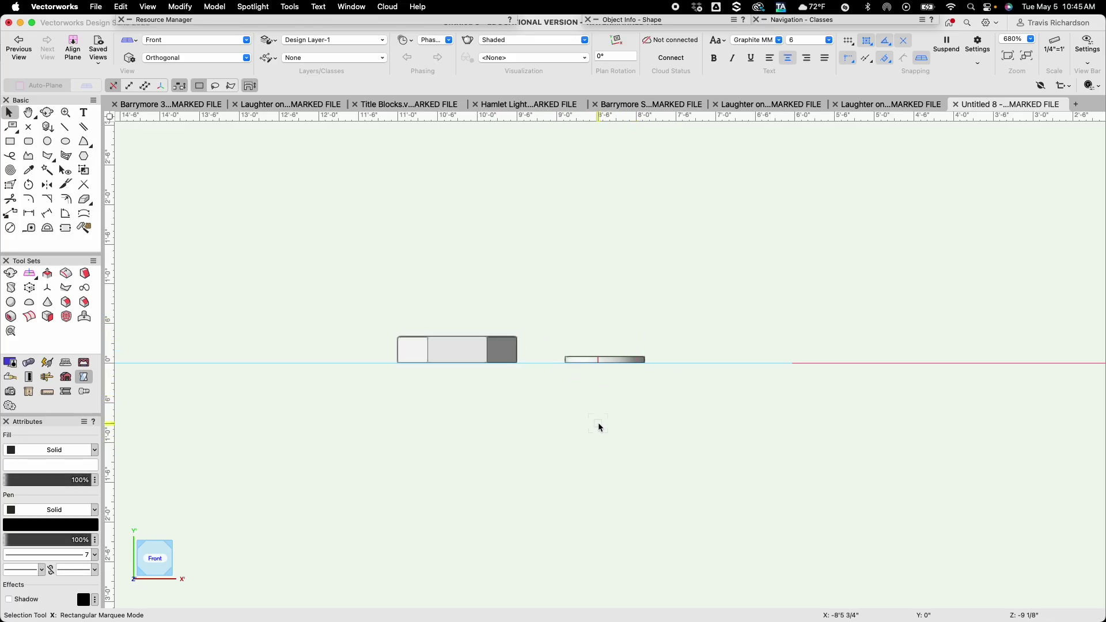
{"action": "left_click", "coordinate": [66, 306]}
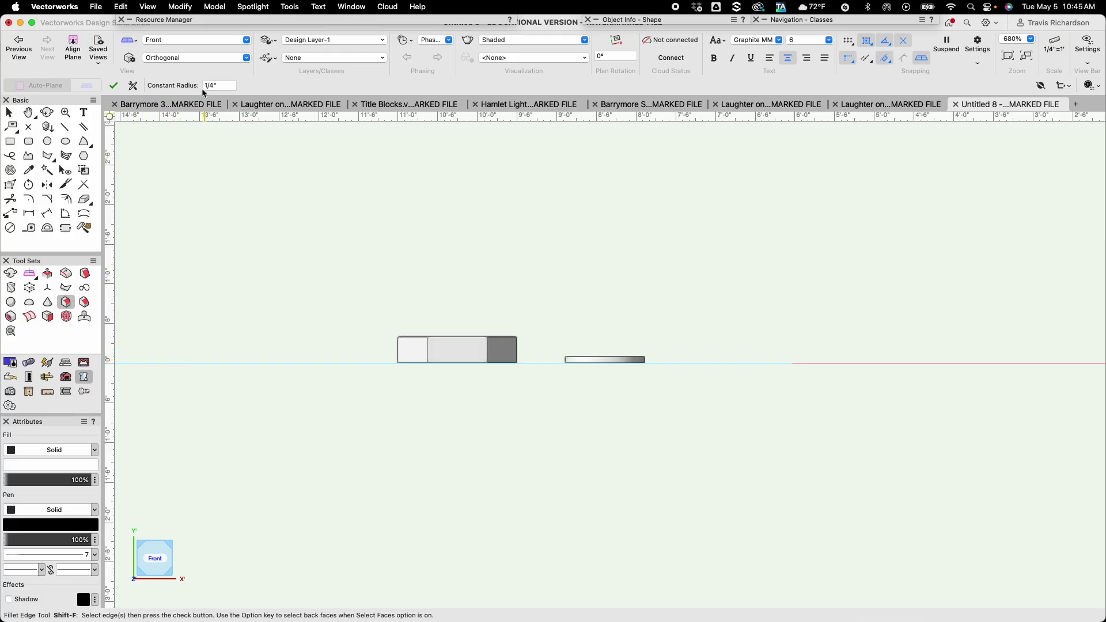
{"action": "left_click", "coordinate": [621, 363]}
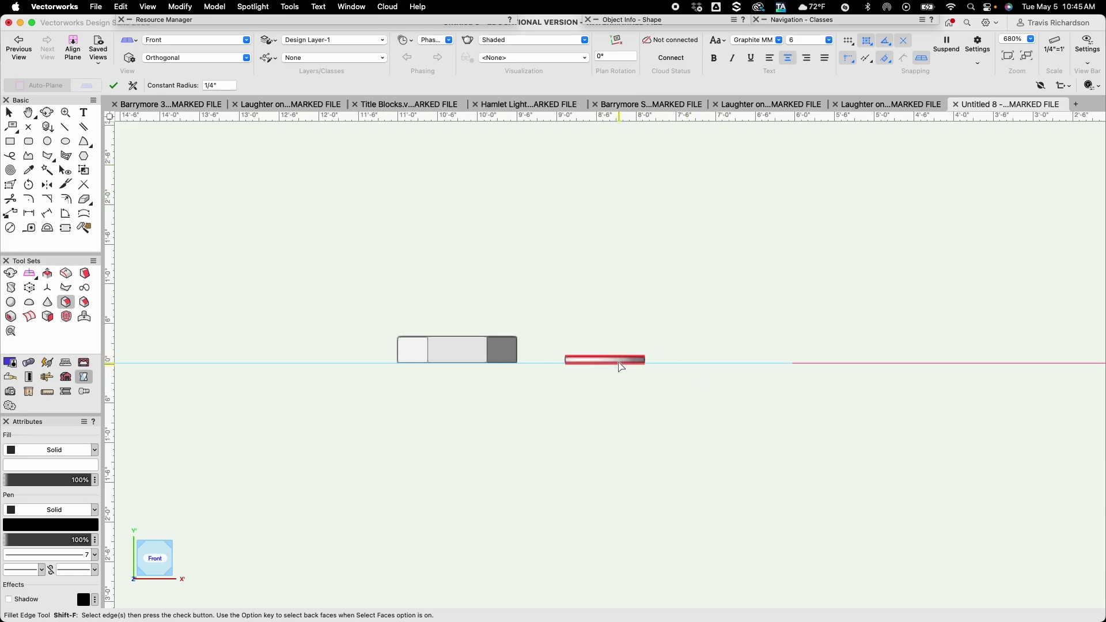
{"action": "left_click", "coordinate": [618, 363]}
{"action": "left_click", "coordinate": [115, 86]}
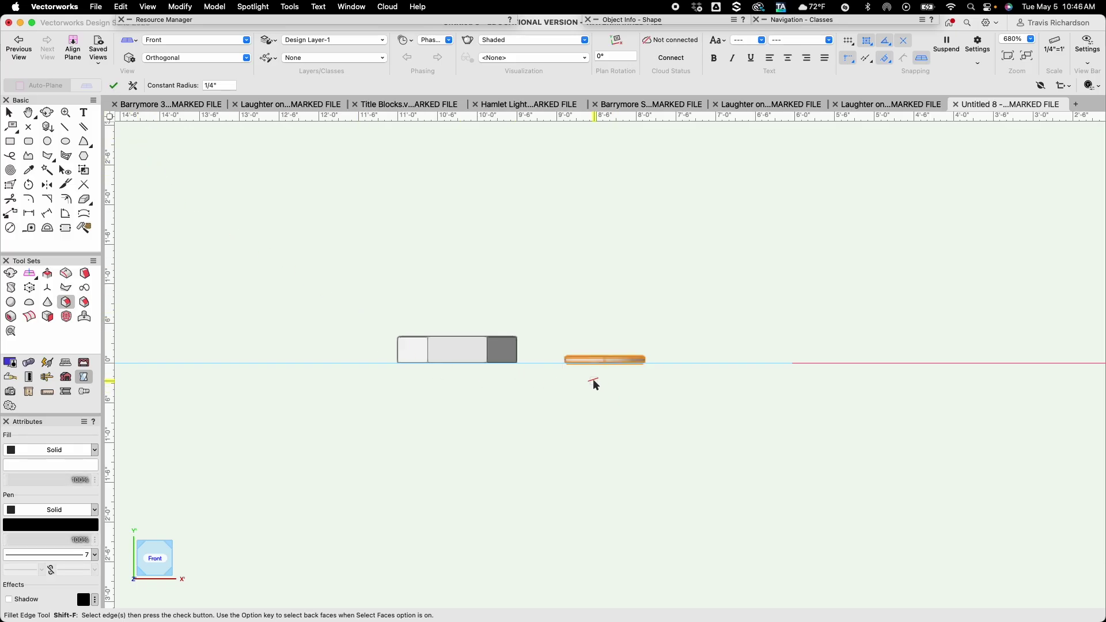
{"action": "scroll", "coordinate": [596, 385], "scroll_direction": "up", "scroll_amount": 3}
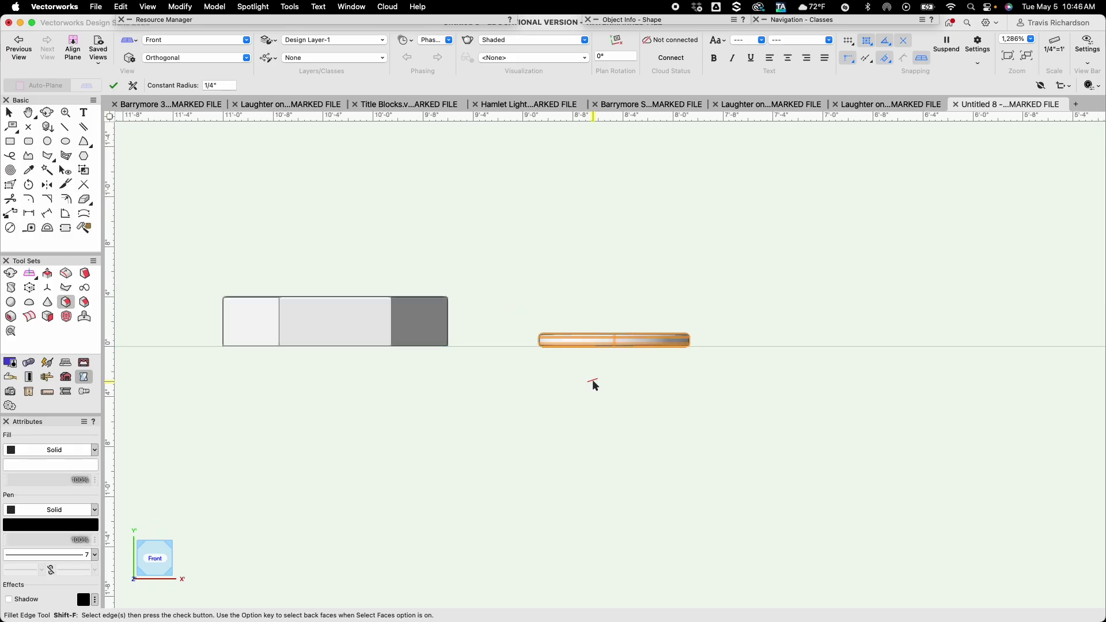
{"action": "key", "text": "x"}
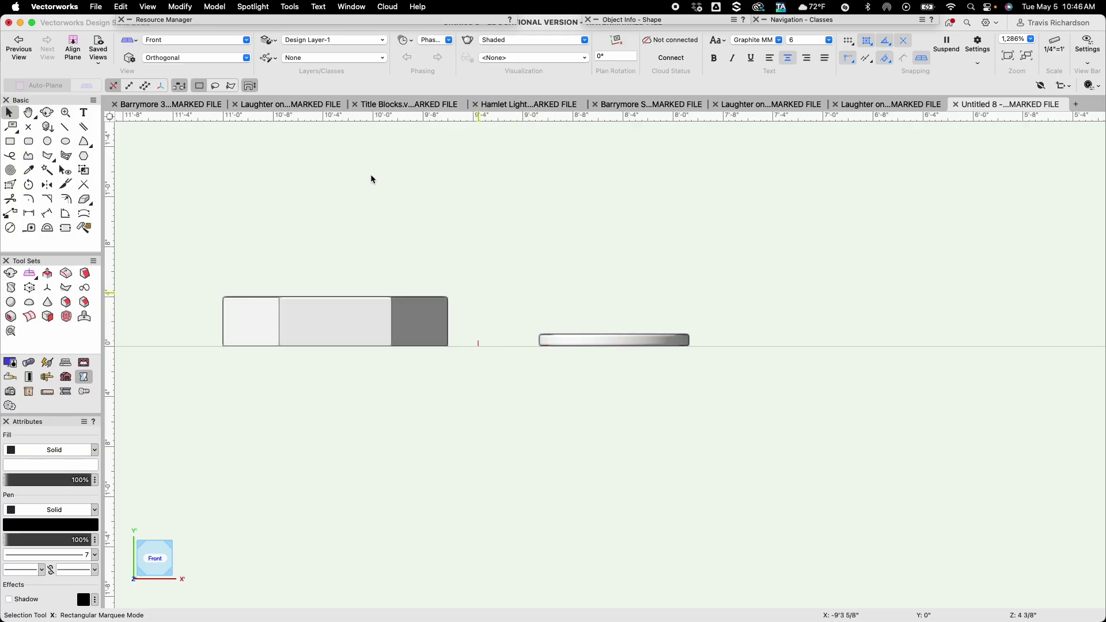
In the Top/Plan view, move the filleted disc by its centre onto the centre of the extruded hexagon
{"action": "left_click", "coordinate": [182, 40]}
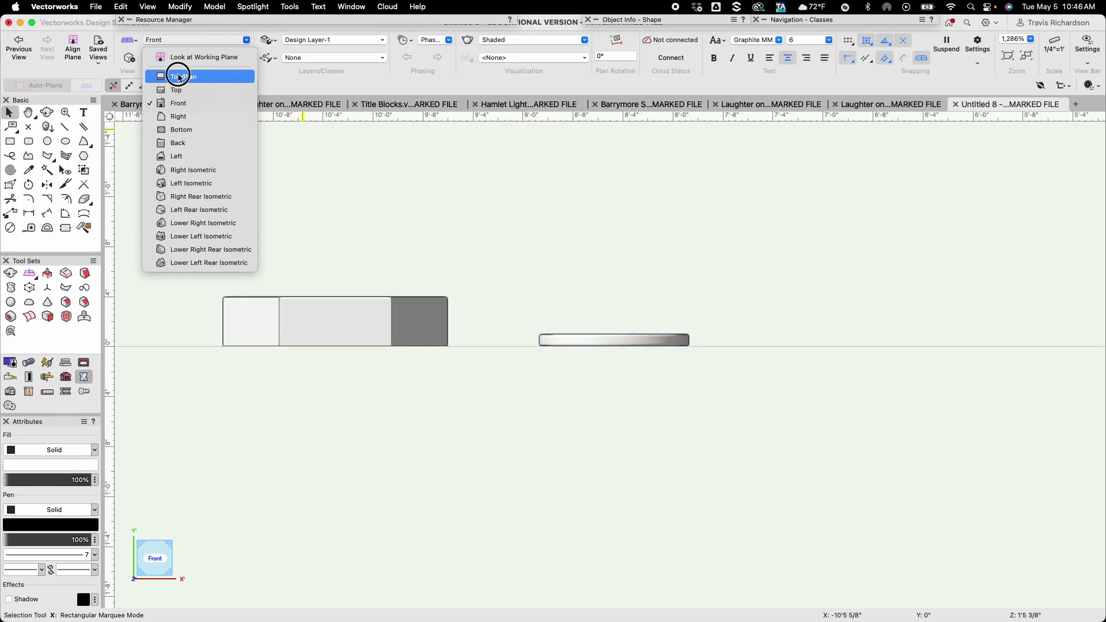
{"action": "left_click", "coordinate": [180, 76]}
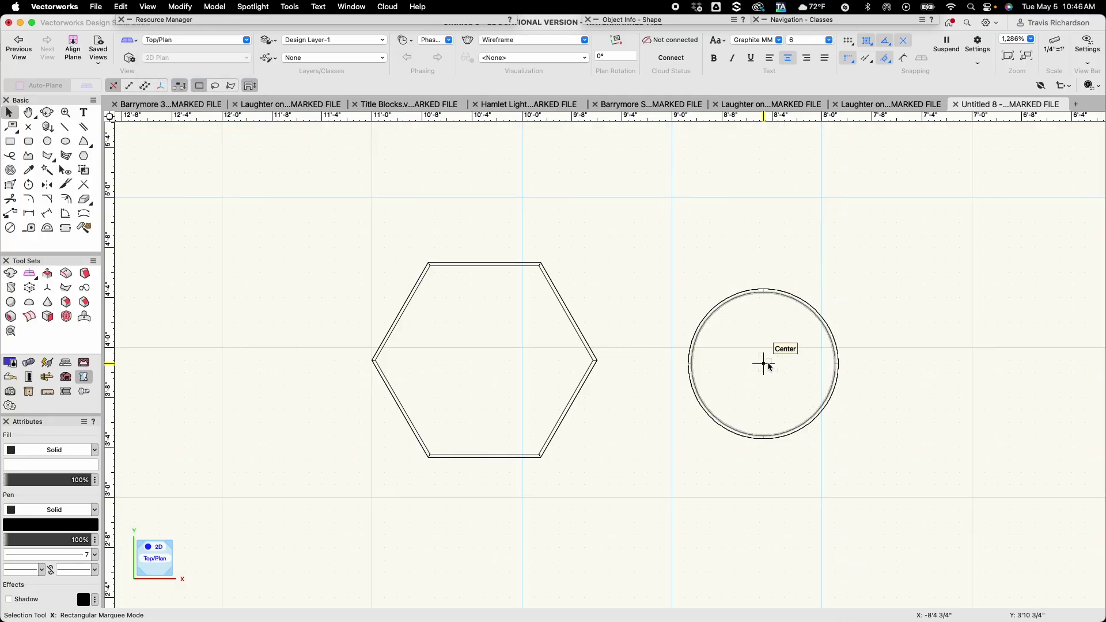
{"action": "left_click_drag", "start_coordinate": [763, 364], "coordinate": [485, 361]}
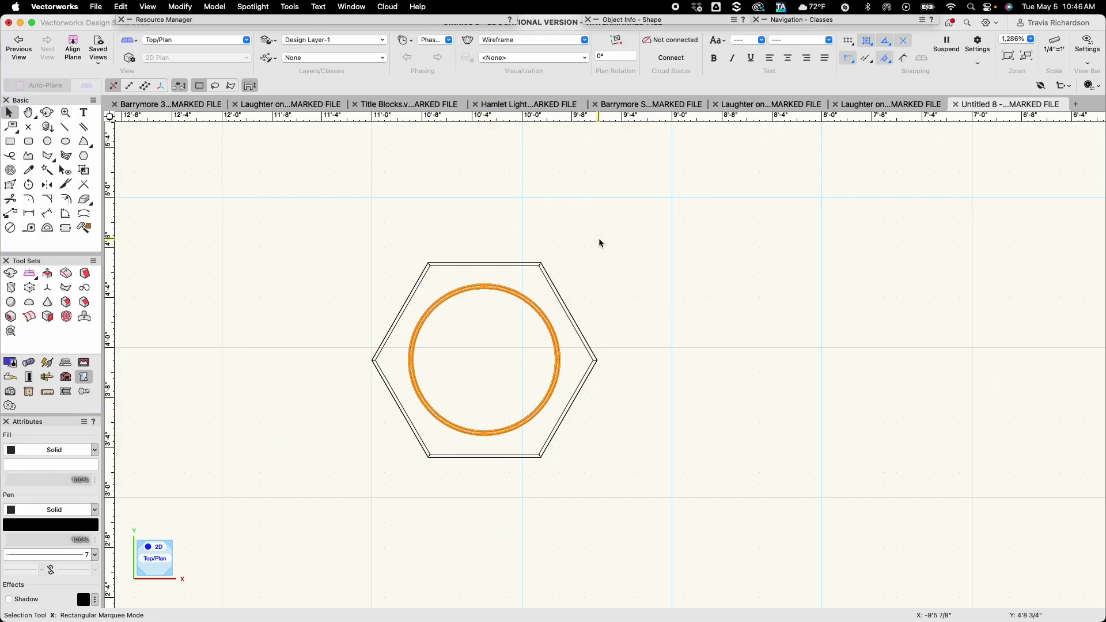
In the Front view, move the disc up 4 inches so it sits on top of the hexagonal base
{"action": "left_click", "coordinate": [203, 39]}
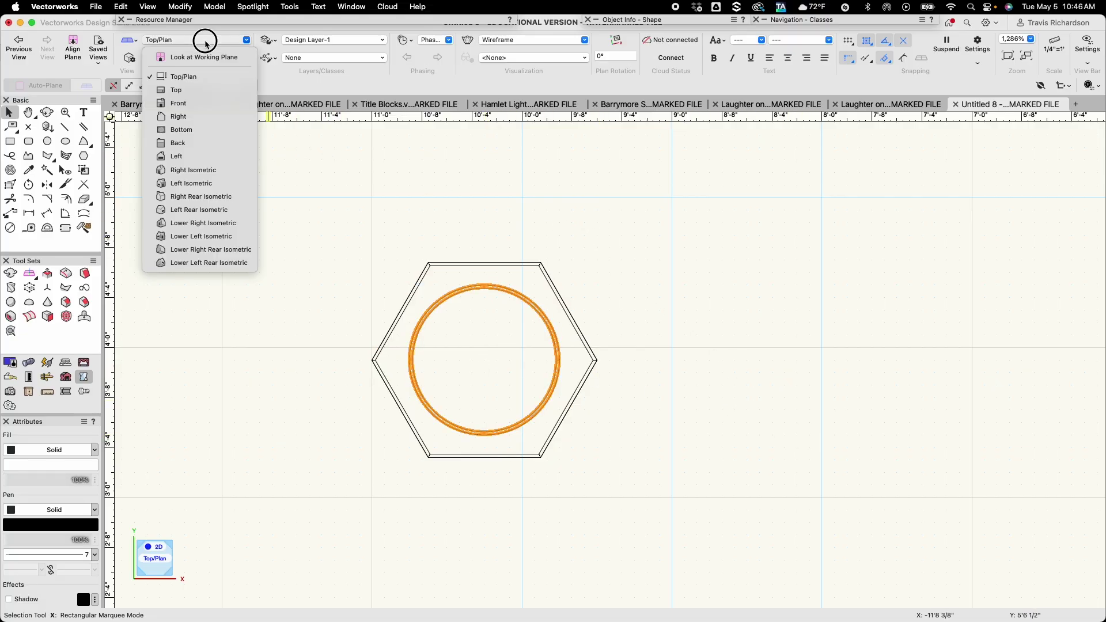
{"action": "left_click", "coordinate": [199, 103]}
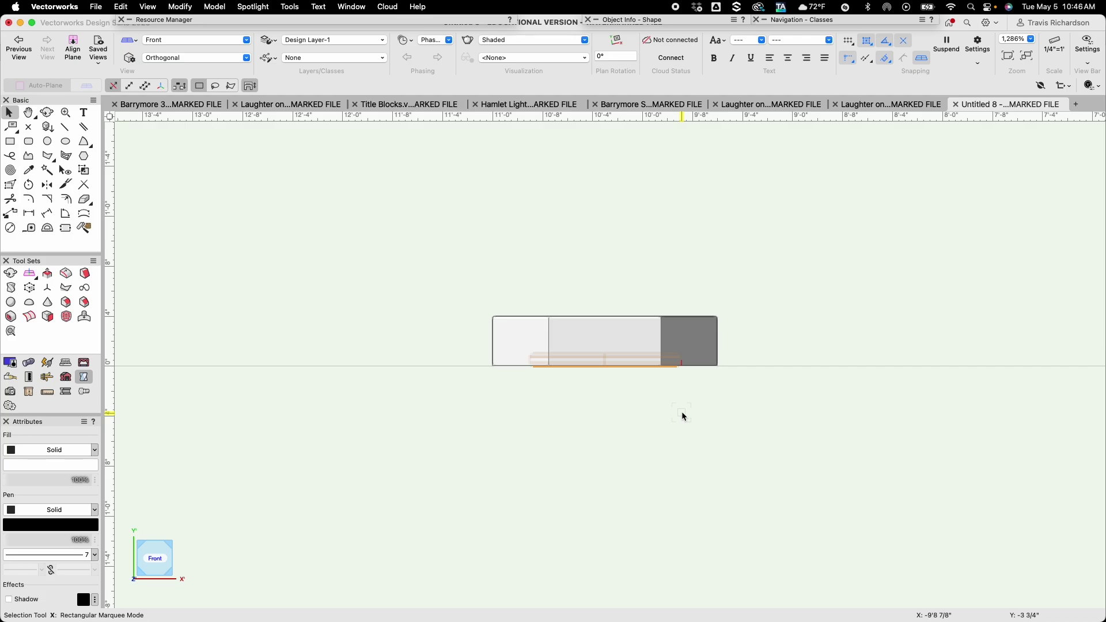
{"action": "key", "text": "super+m"}
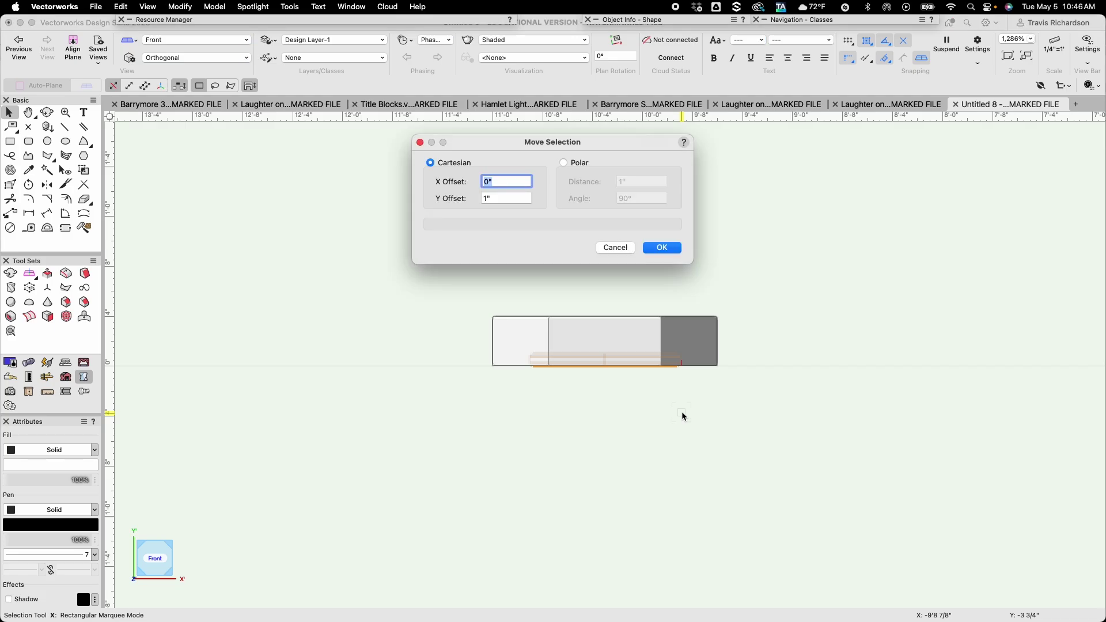
{"action": "key", "text": "Tab"}
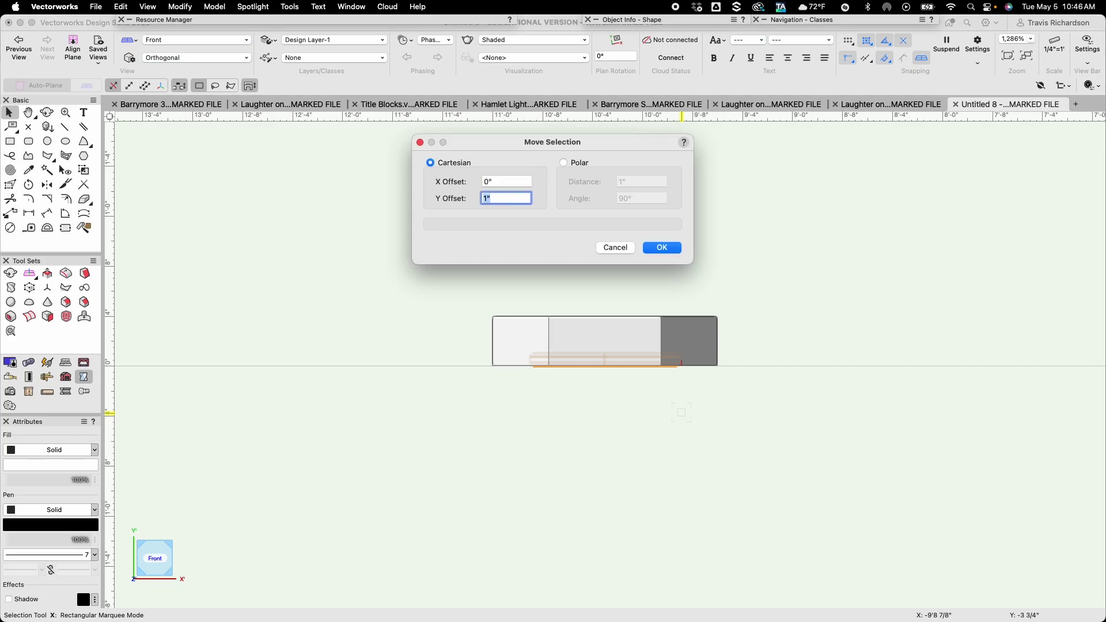
{"action": "type", "text": "4"}
{"action": "key", "text": "Return"}
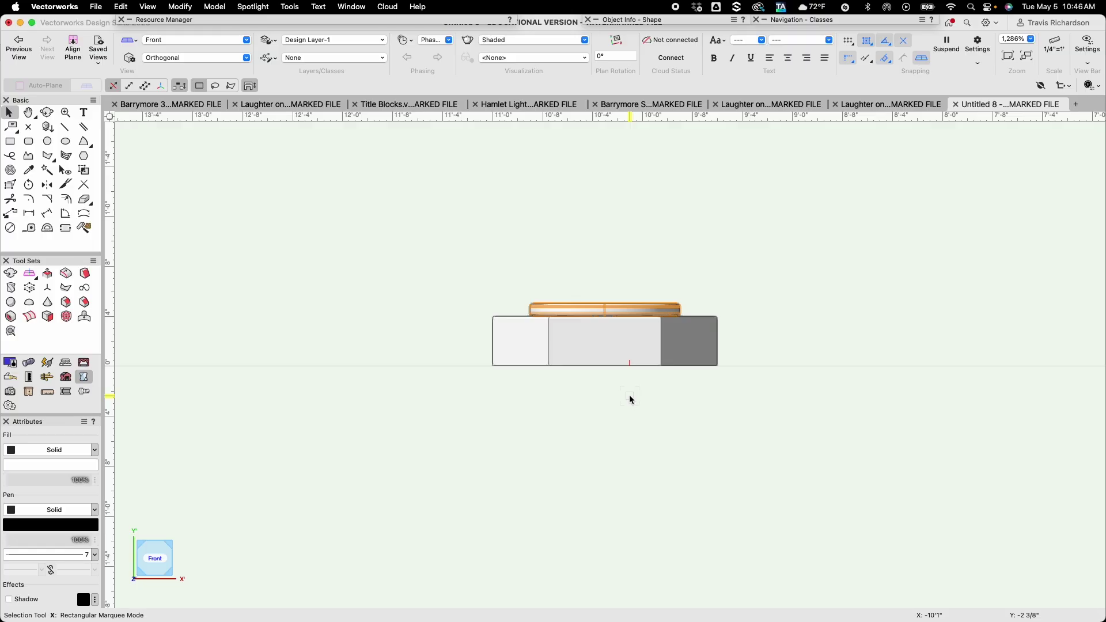
{"action": "key", "text": "super+m"}
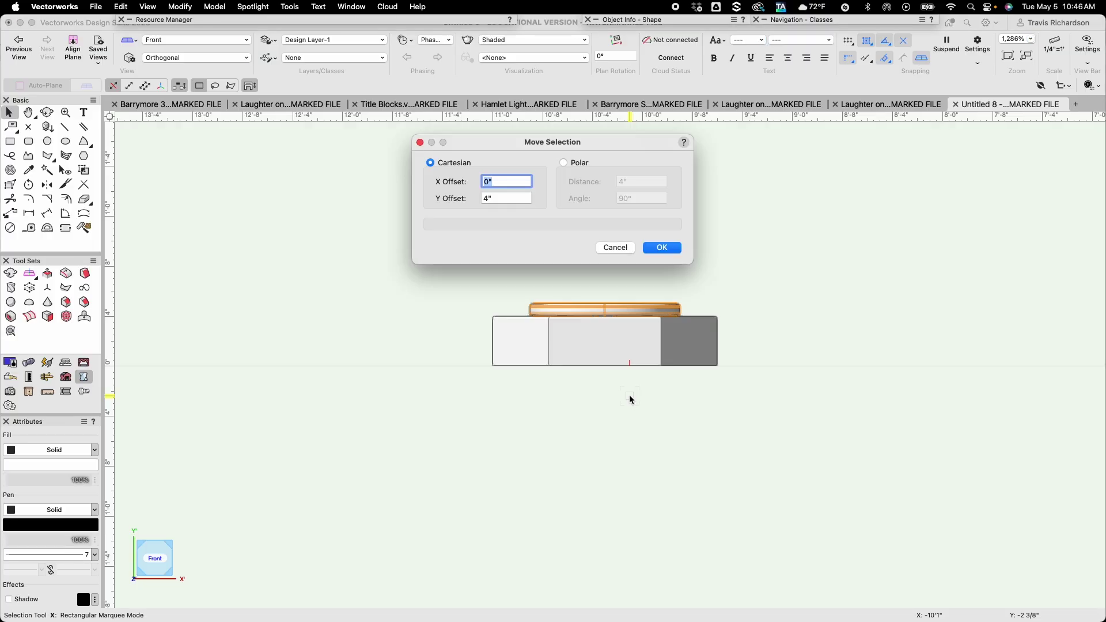
{"action": "type", "text": "1"}
{"action": "key", "text": "Return"}
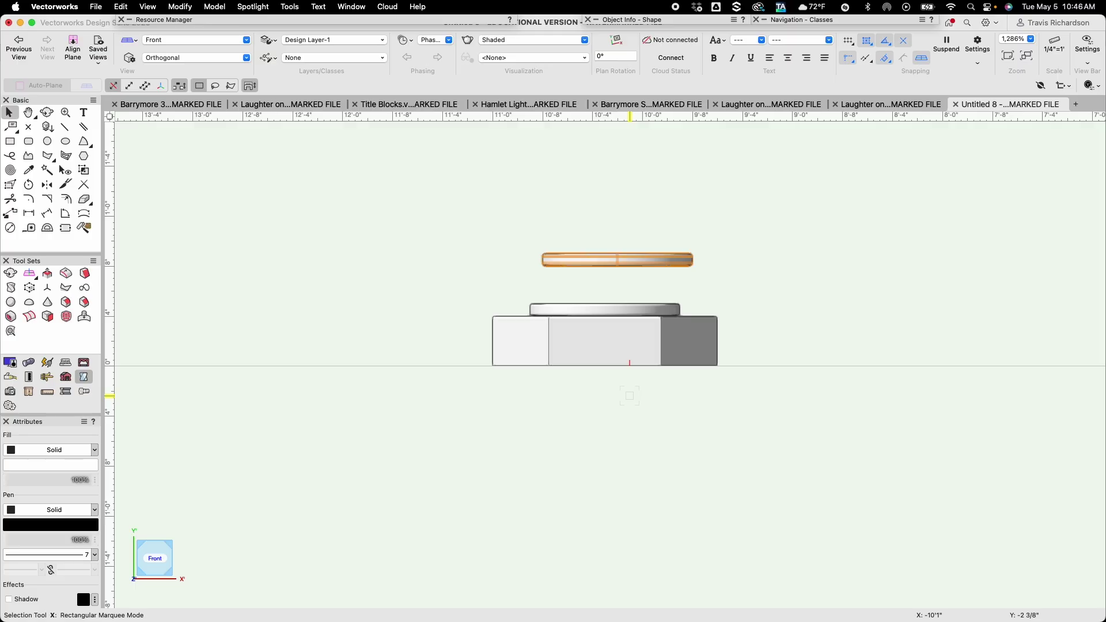
{"action": "key", "text": "super+z"}
Move the duplicate disc with an X offset of 0 and a Y offset of 1 inch, stacking it on the first disc
{"action": "key", "text": "super+m"}
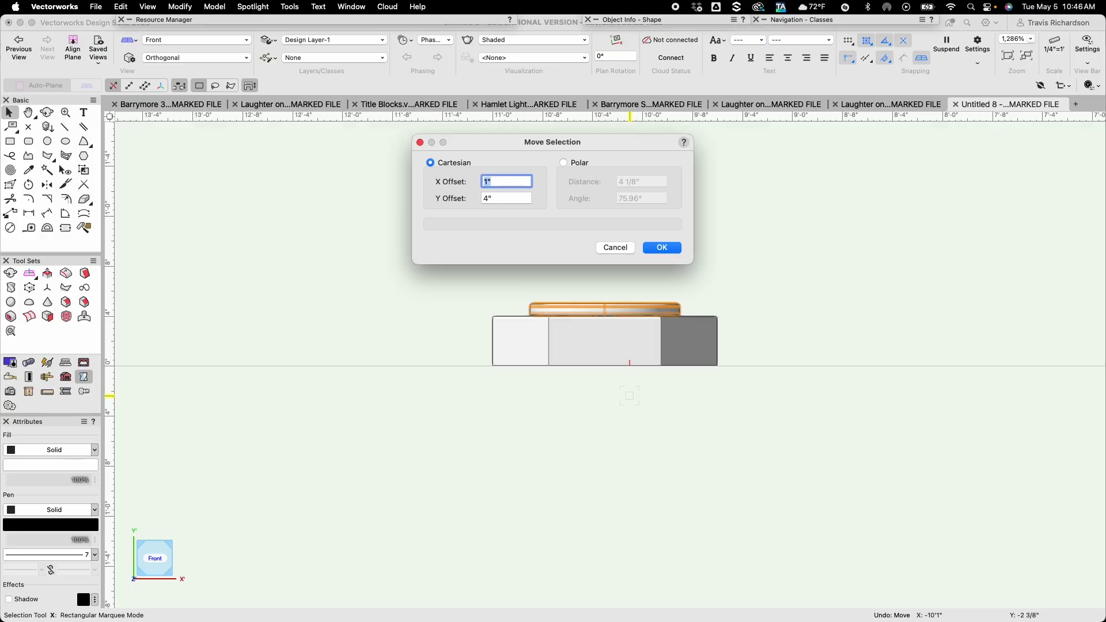
{"action": "type", "text": "0"}
{"action": "key", "text": "Tab"}
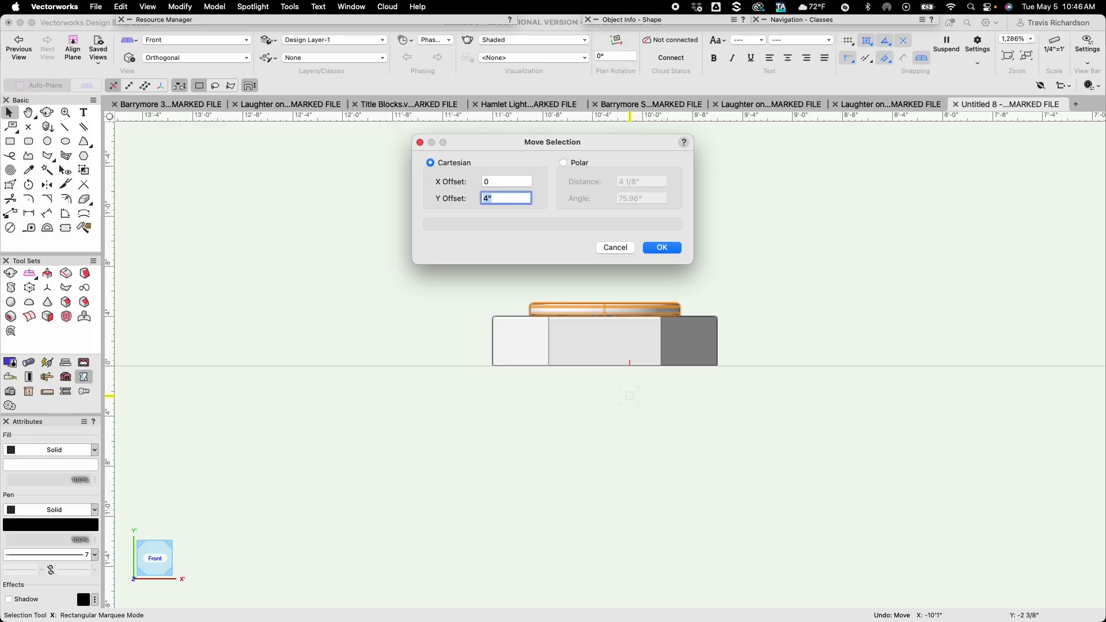
{"action": "type", "text": "1"}
{"action": "key", "text": "Return"}
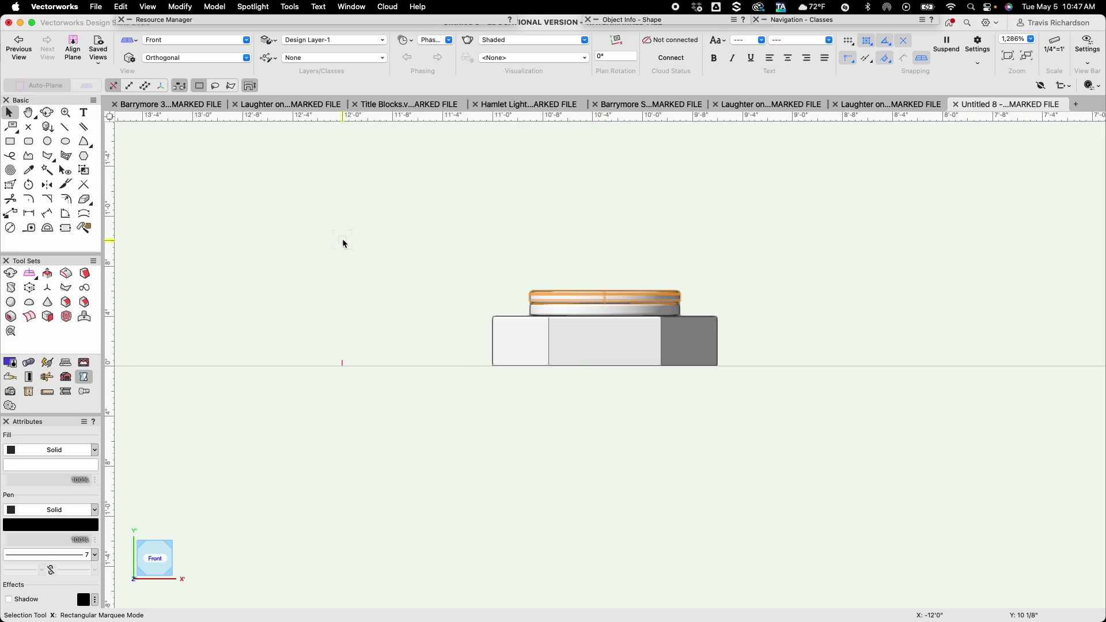
{"action": "left_click", "coordinate": [310, 218]}
In the Top/Plan view, draw a circle 9 inches in diameter in the empty space right of the hexagon
{"action": "left_click", "coordinate": [208, 44]}
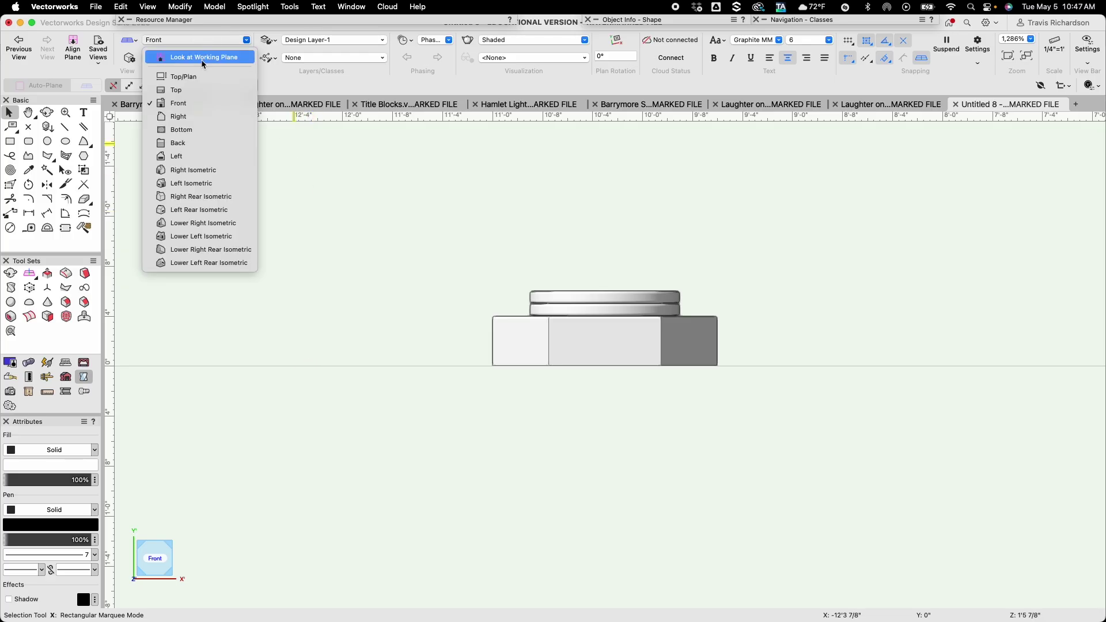
{"action": "left_click", "coordinate": [198, 76]}
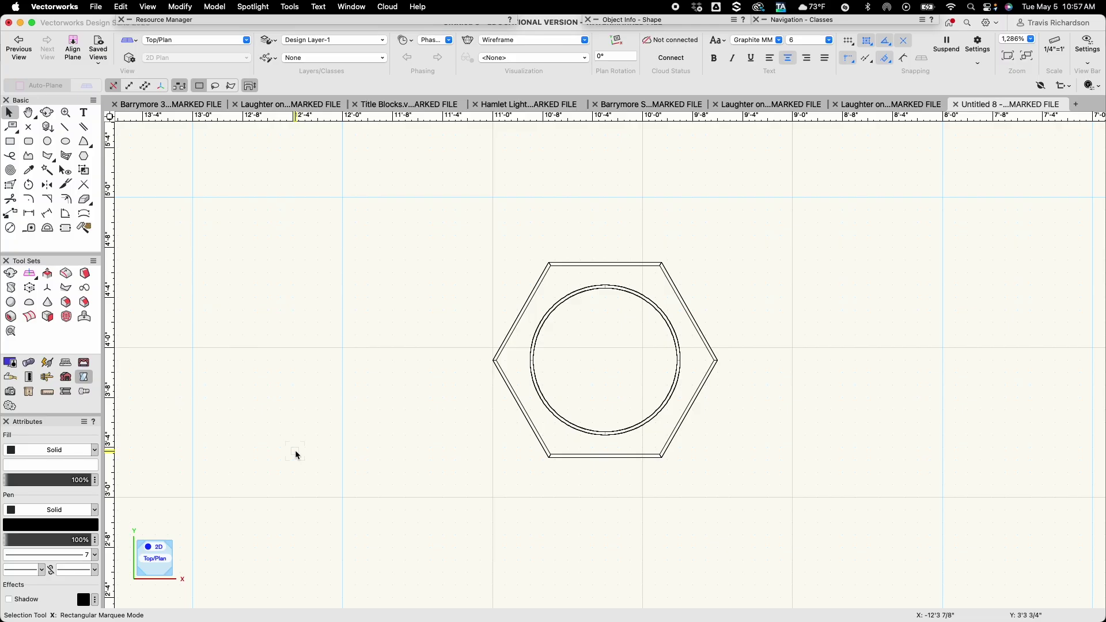
{"action": "key", "text": "6"}
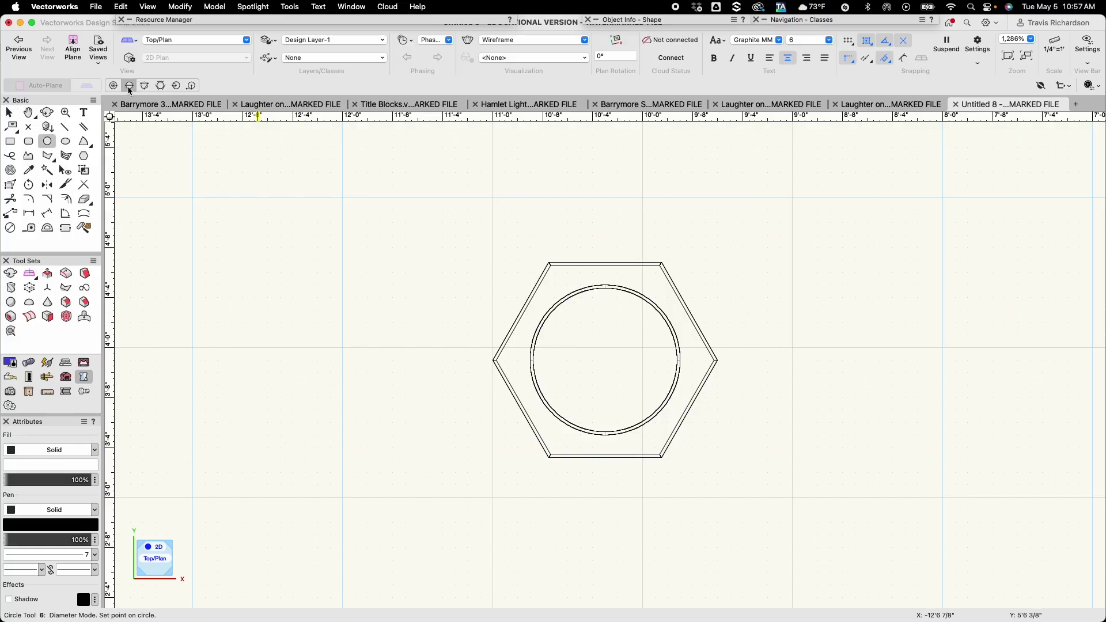
{"action": "left_click", "coordinate": [821, 348]}
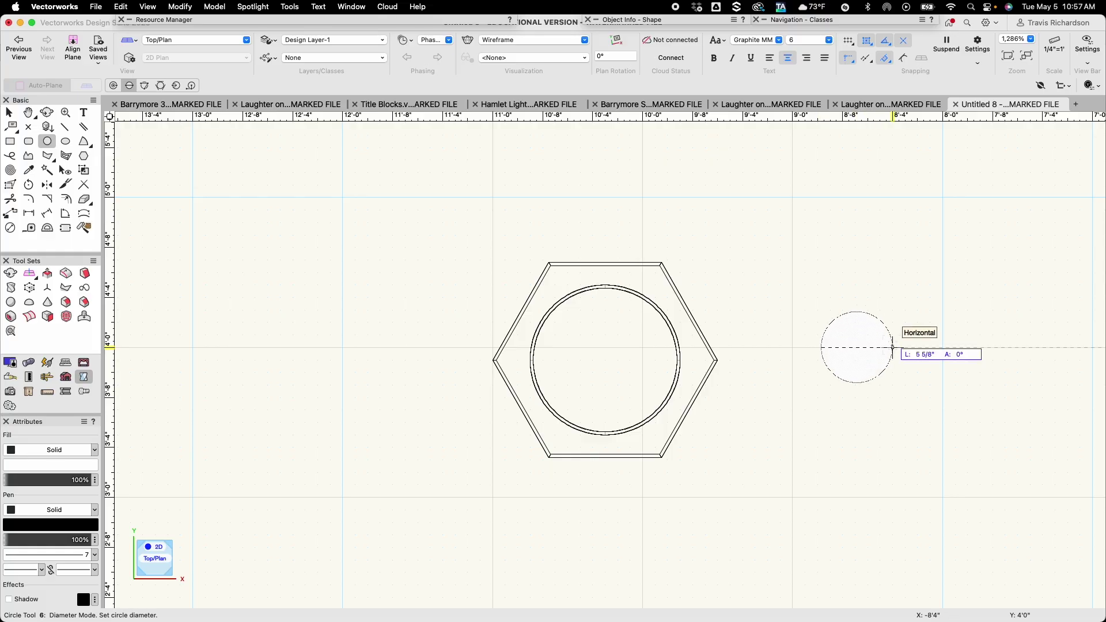
{"action": "key", "text": "Tab"}
{"action": "type", "text": "9"}
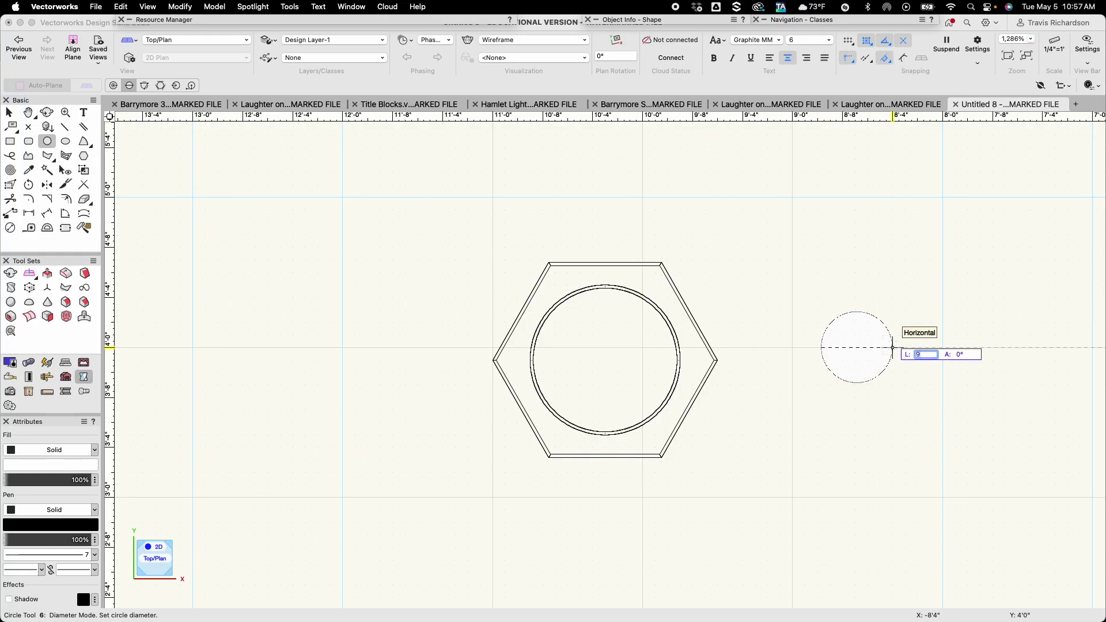
{"action": "key", "text": "Return"}
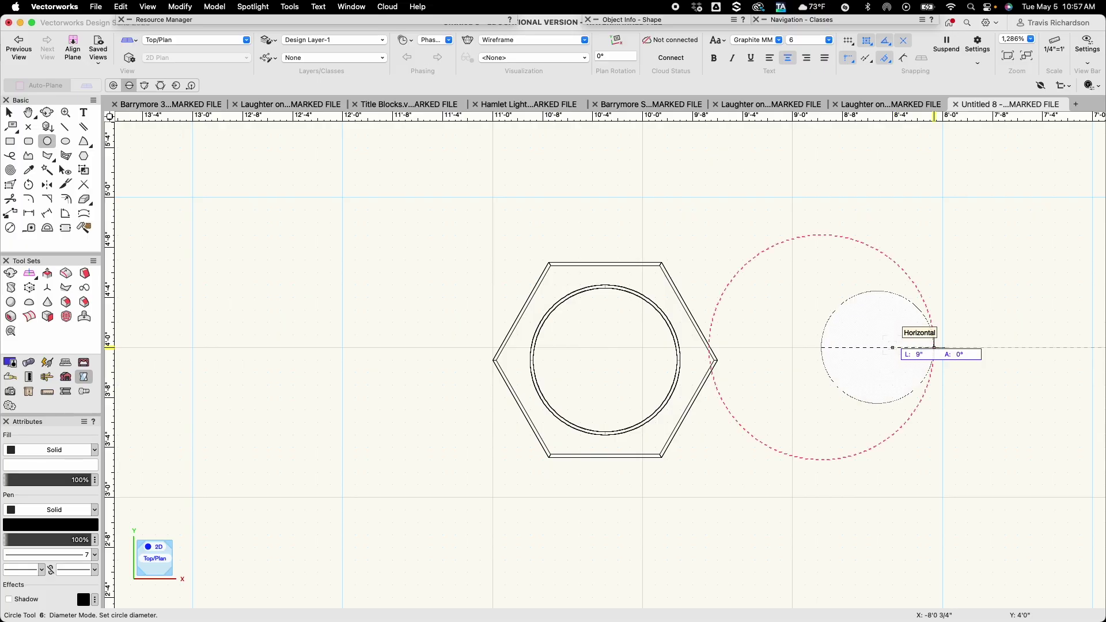
{"action": "left_click", "coordinate": [933, 347]}
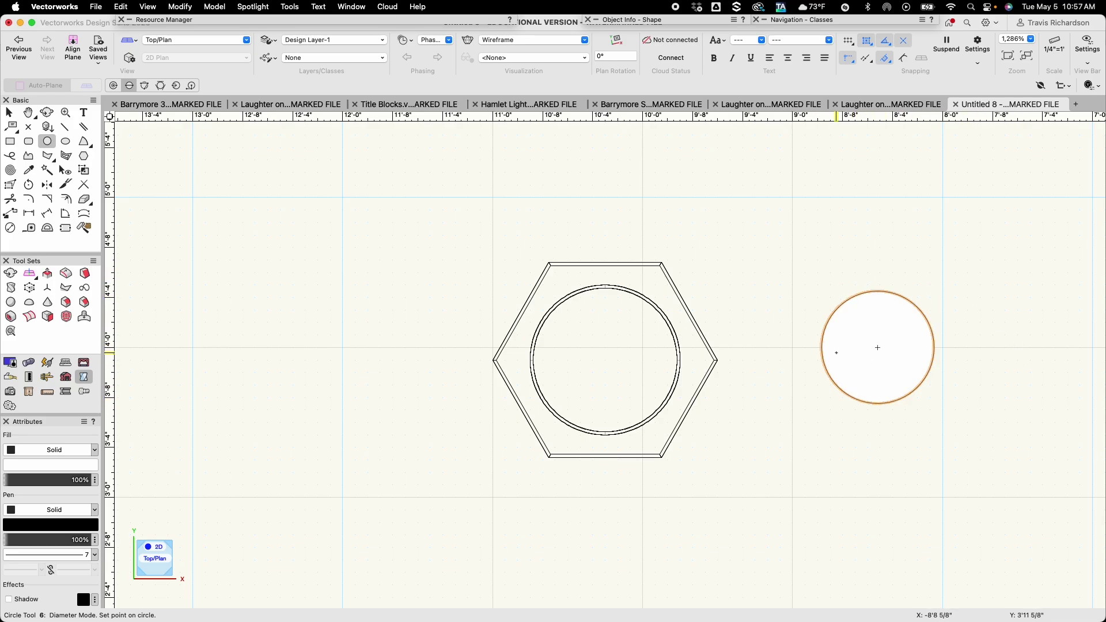
{"action": "key", "text": "x"}
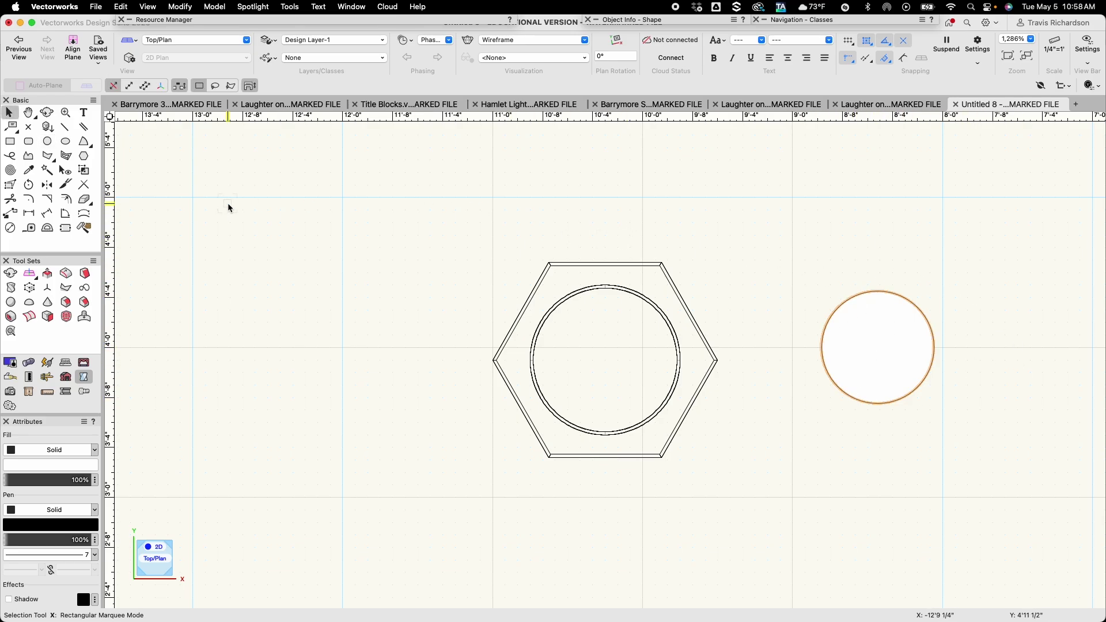
Offset the 9-inch circle inward by 3/4 inch to add a smaller concentric circle
{"action": "left_click", "coordinate": [67, 200]}
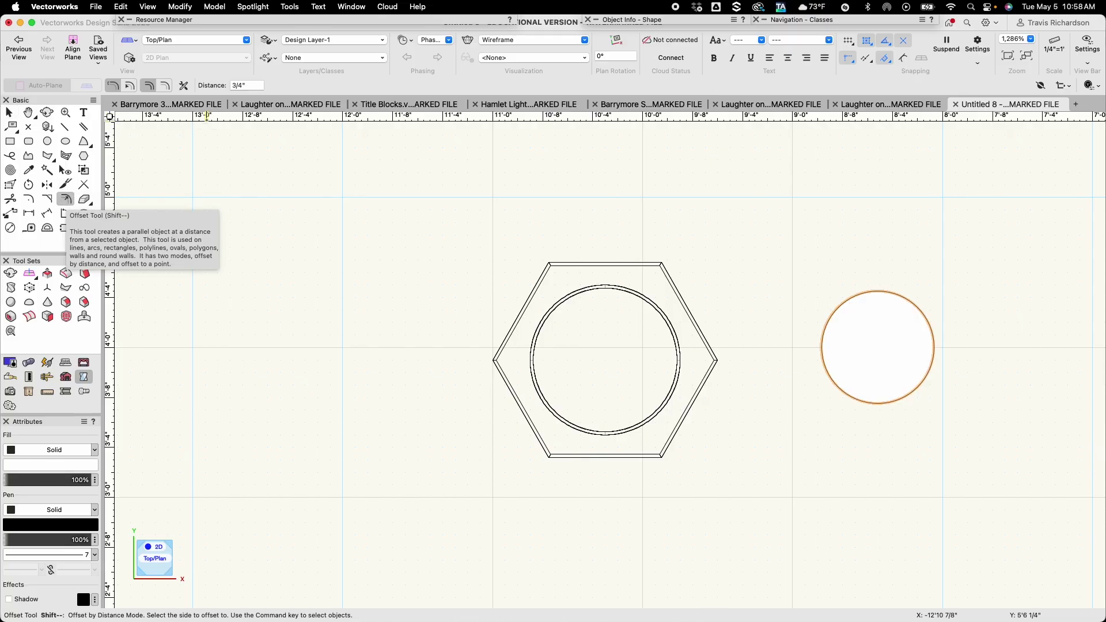
{"action": "left_click", "coordinate": [253, 86]}
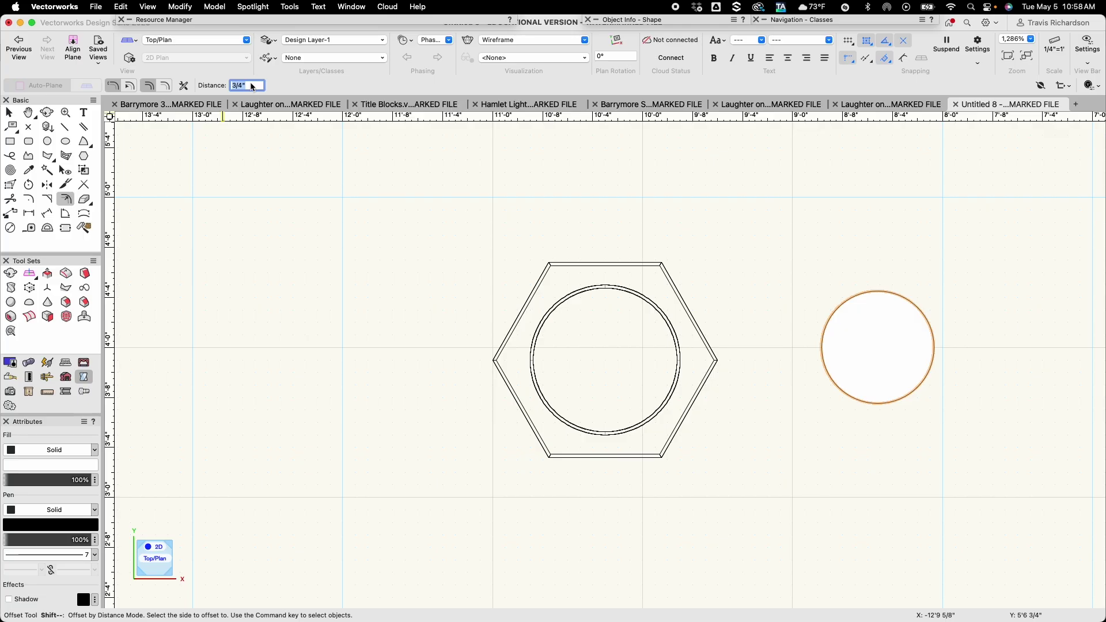
{"action": "type", "text": "3/4"}
{"action": "key", "text": "Return"}
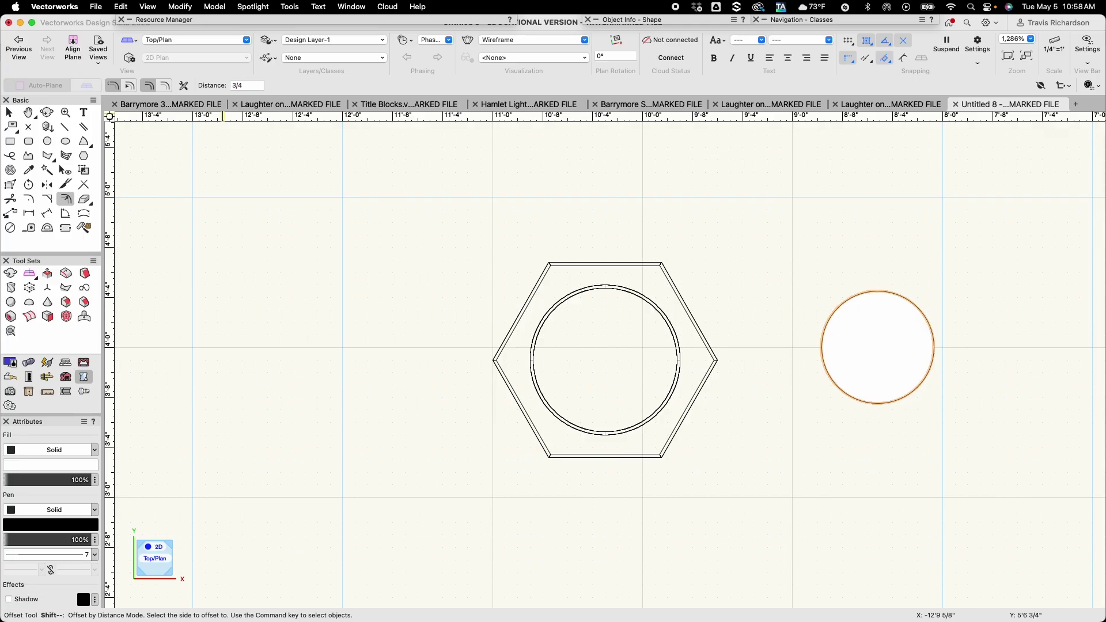
{"action": "left_click", "coordinate": [877, 347]}
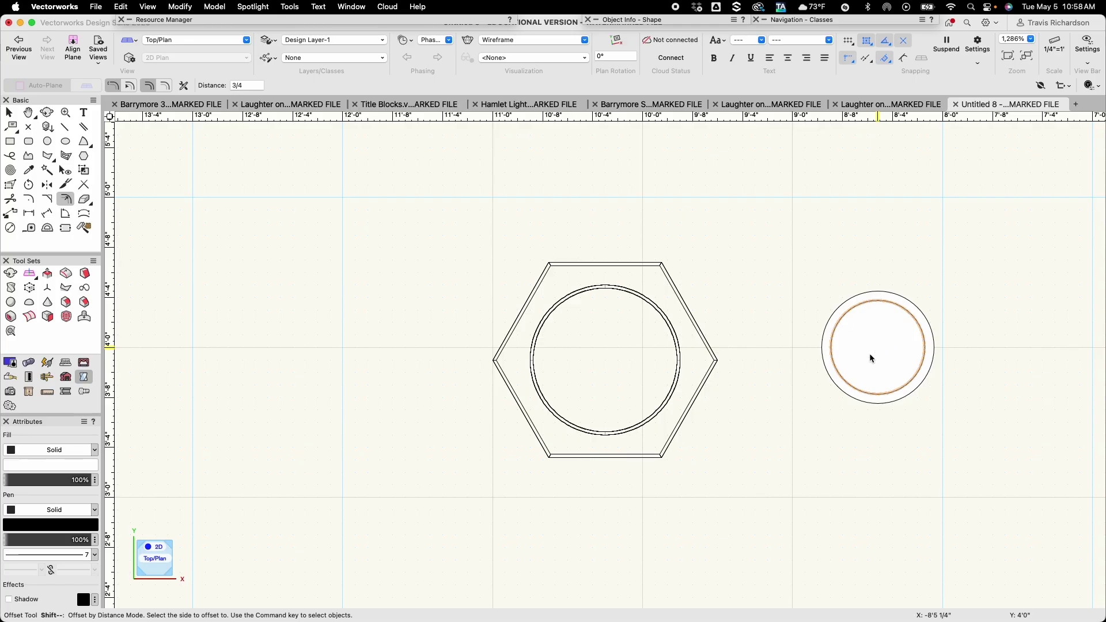
{"action": "key", "text": "x"}
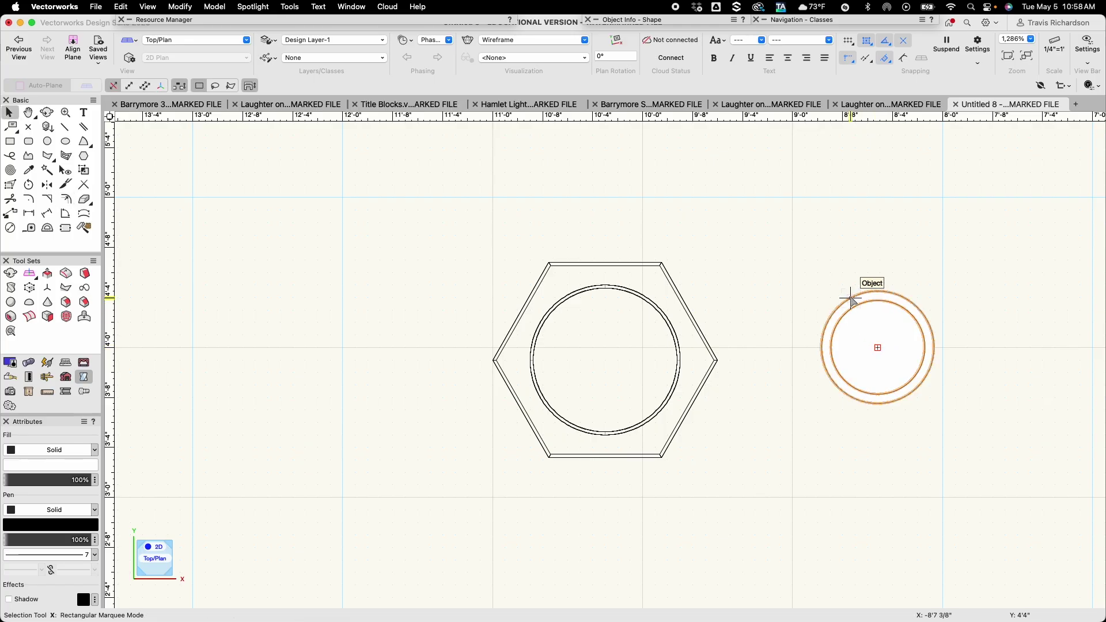
Clip the inner circle out of the 9-inch circle and remove the leftover inner circle, leaving a flat ring
{"action": "mouse_move", "coordinate": [851, 298]}
{"action": "middle_mouse_down"}
{"action": "mouse_move", "coordinate": [733, 301]}
{"action": "mouse_move", "coordinate": [572, 272]}
{"action": "middle_mouse_up"}
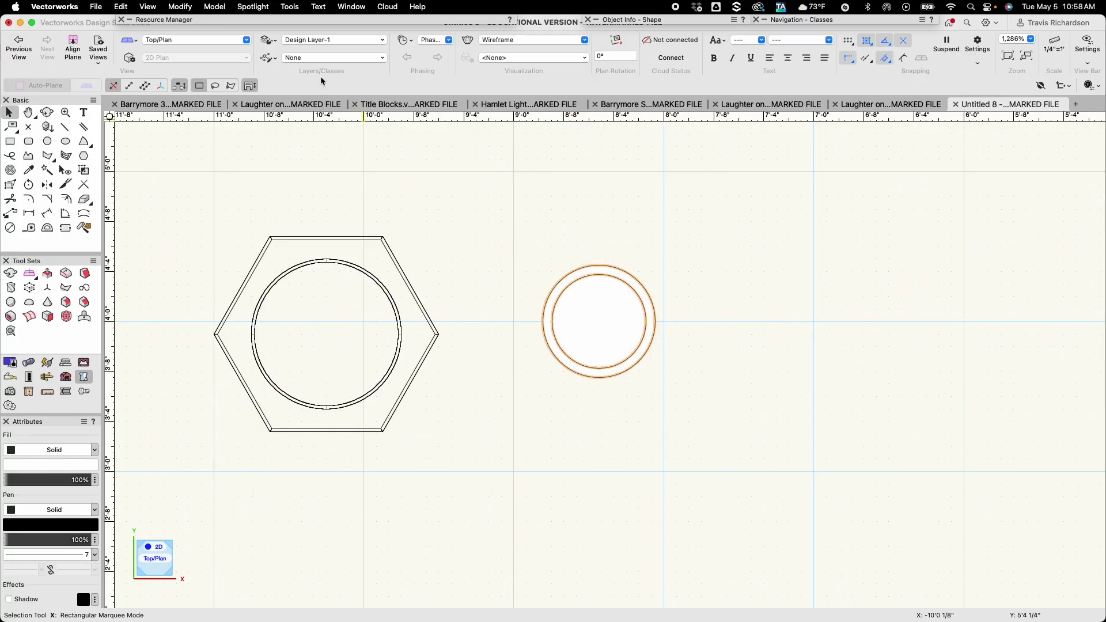
{"action": "left_click", "coordinate": [180, 6]}
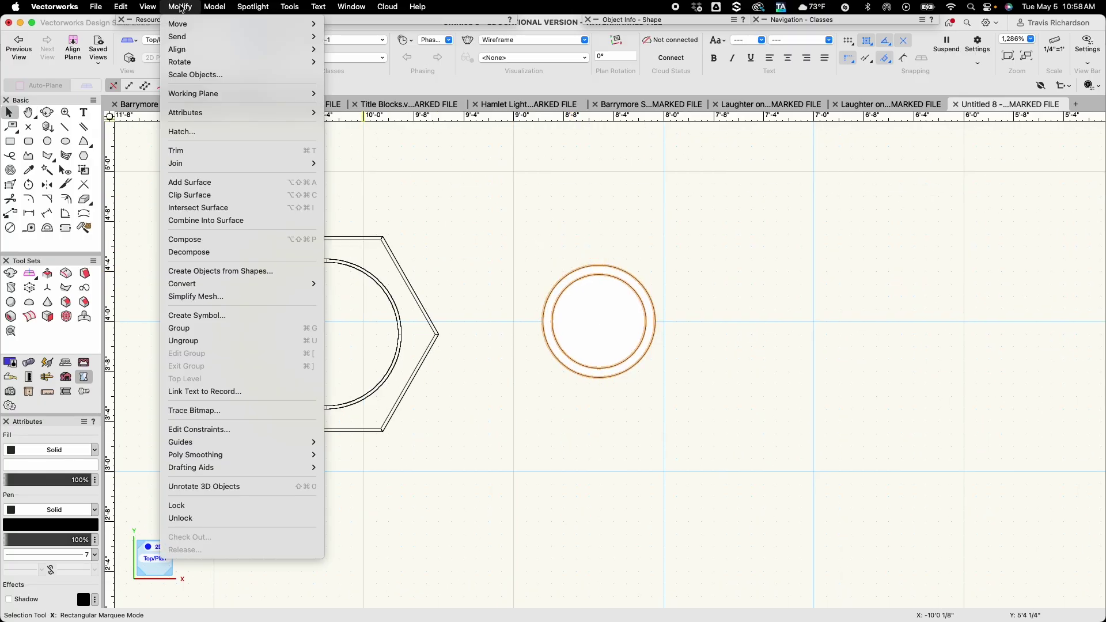
{"action": "left_click", "coordinate": [210, 194]}
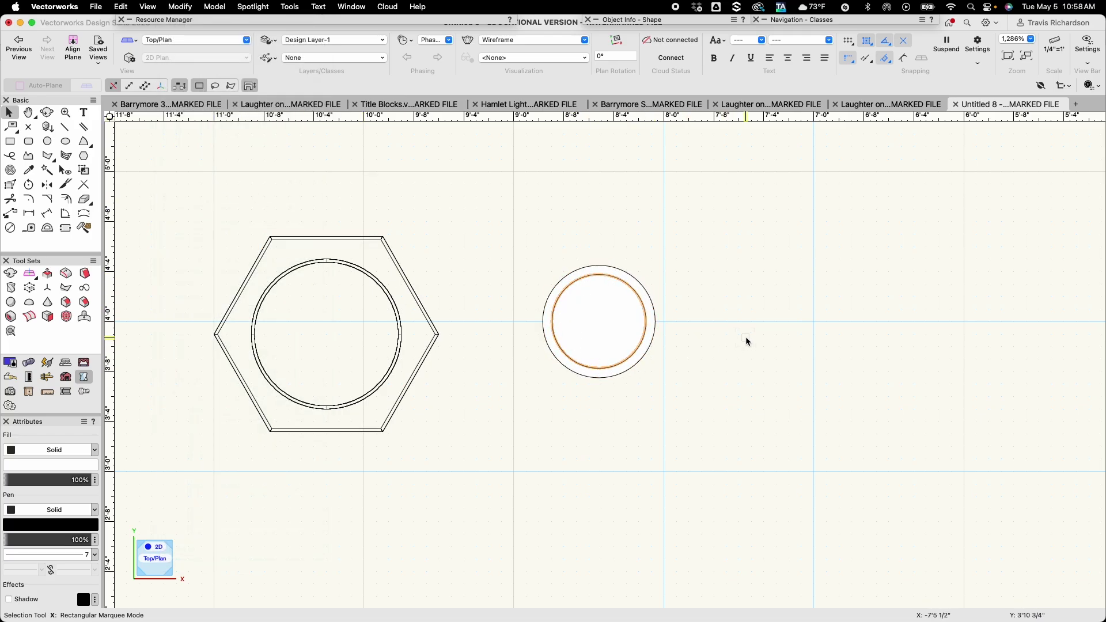
{"action": "left_click", "coordinate": [746, 339]}
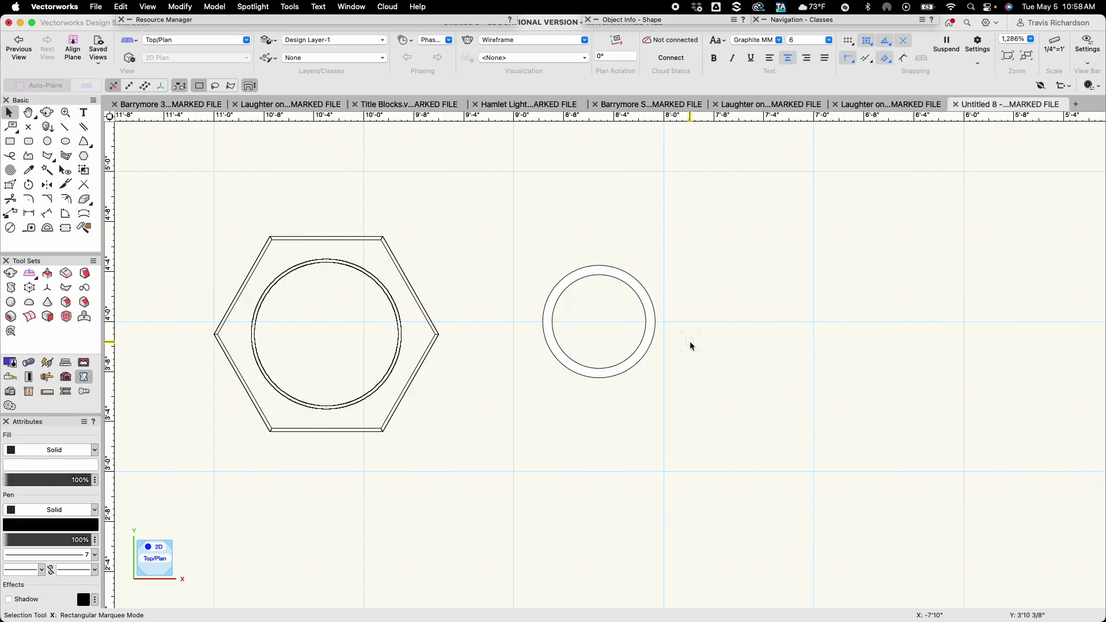
Draw a 1-inch by 1-inch square in the empty space above the flat ring
{"action": "scroll", "coordinate": [599, 316], "scroll_direction": "up", "scroll_amount": 3}
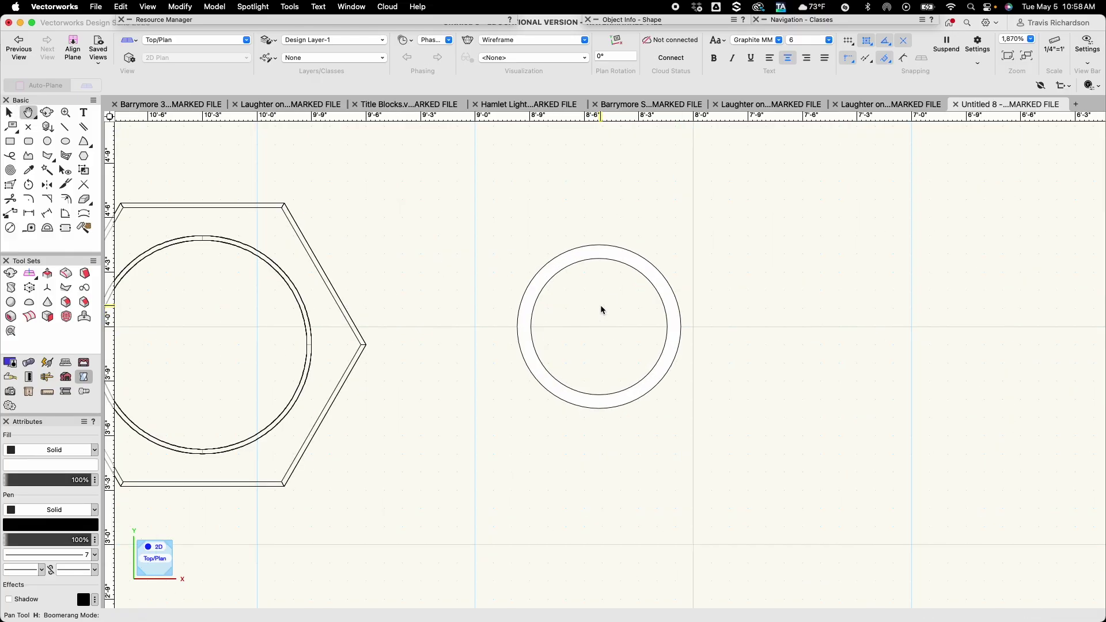
{"action": "middle_click_drag", "start_coordinate": [600, 309], "coordinate": [601, 395]}
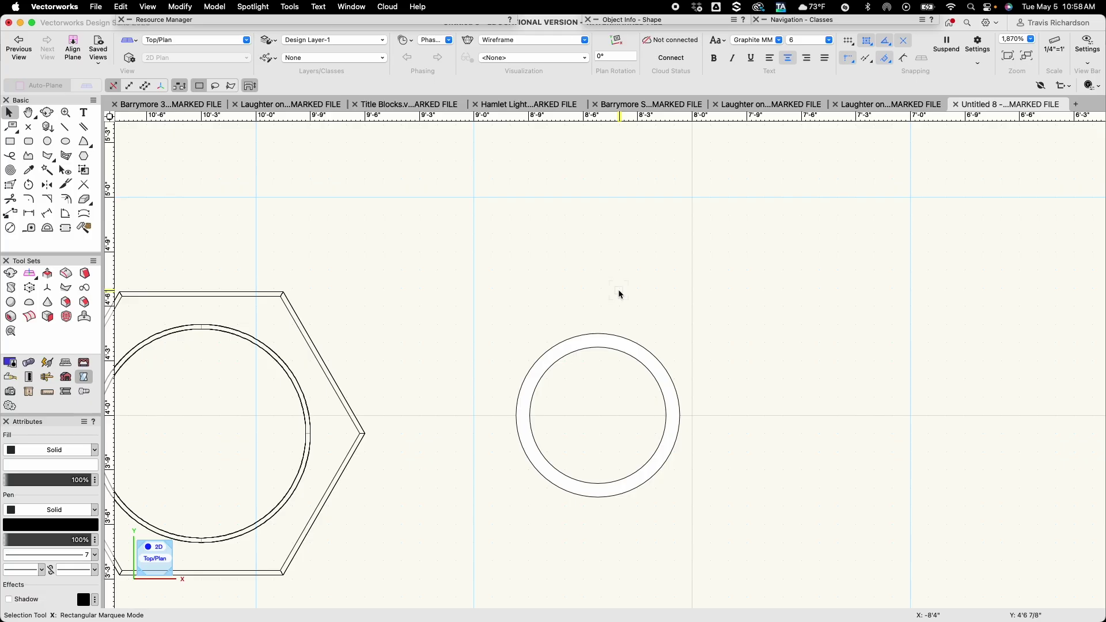
{"action": "key", "text": "4"}
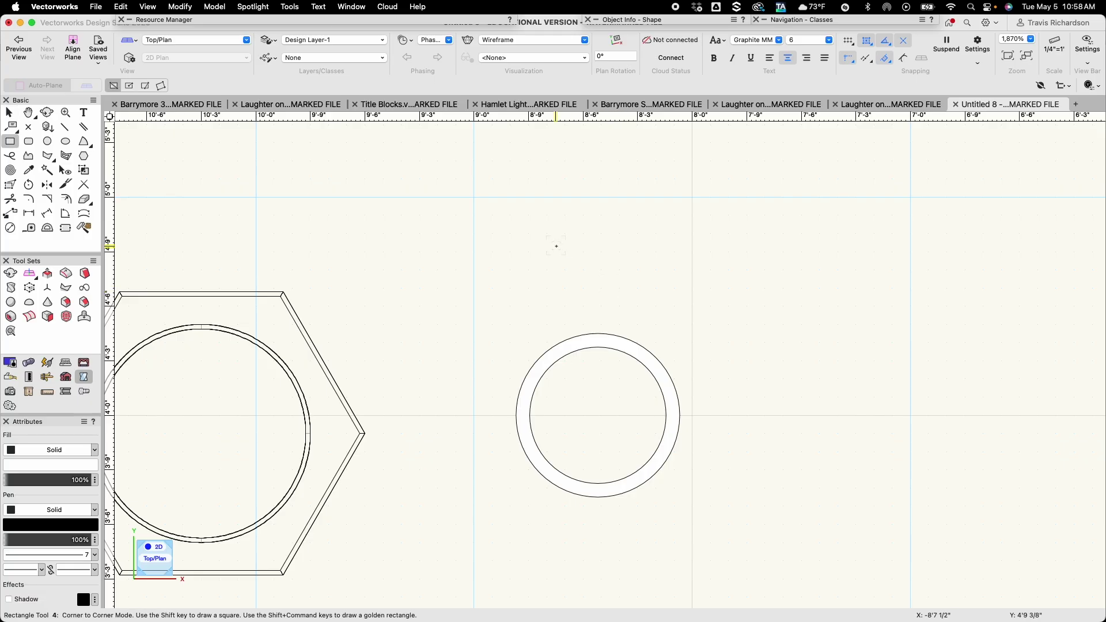
{"action": "left_click", "coordinate": [568, 249]}
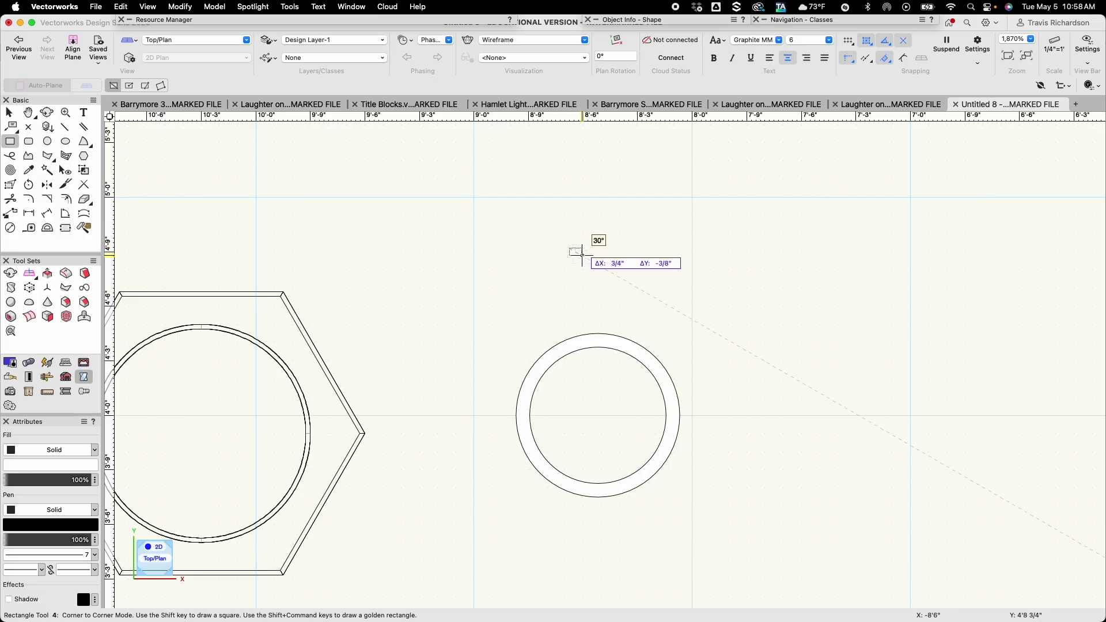
{"action": "type", "text": "1"}
{"action": "key", "text": "Tab"}
{"action": "type", "text": "1"}
{"action": "key", "text": "Tab"}
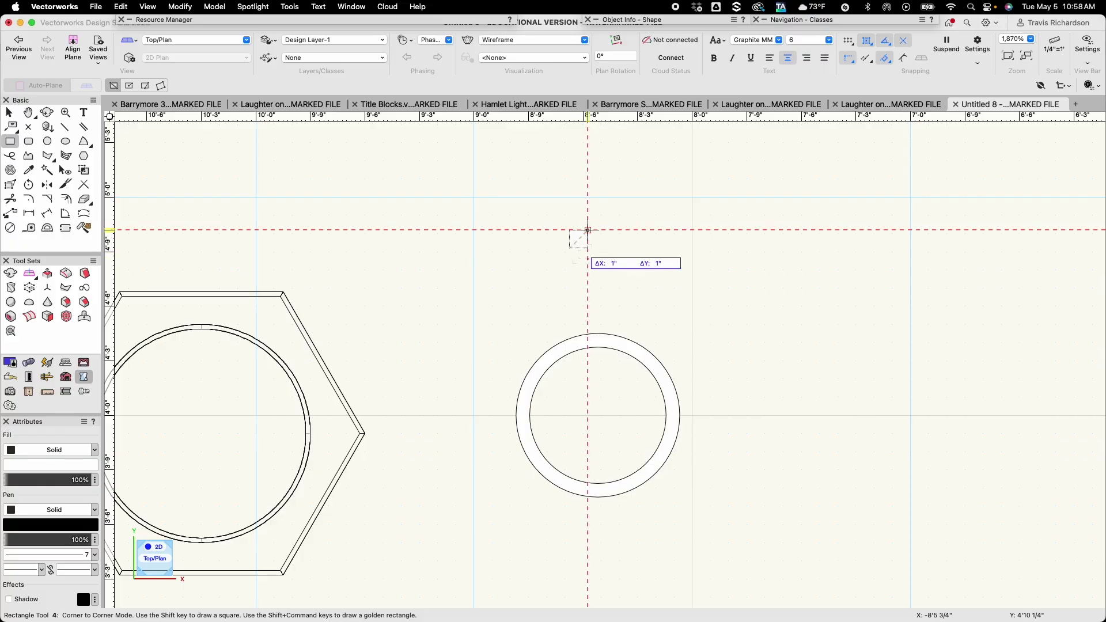
{"action": "left_click", "coordinate": [588, 230]}
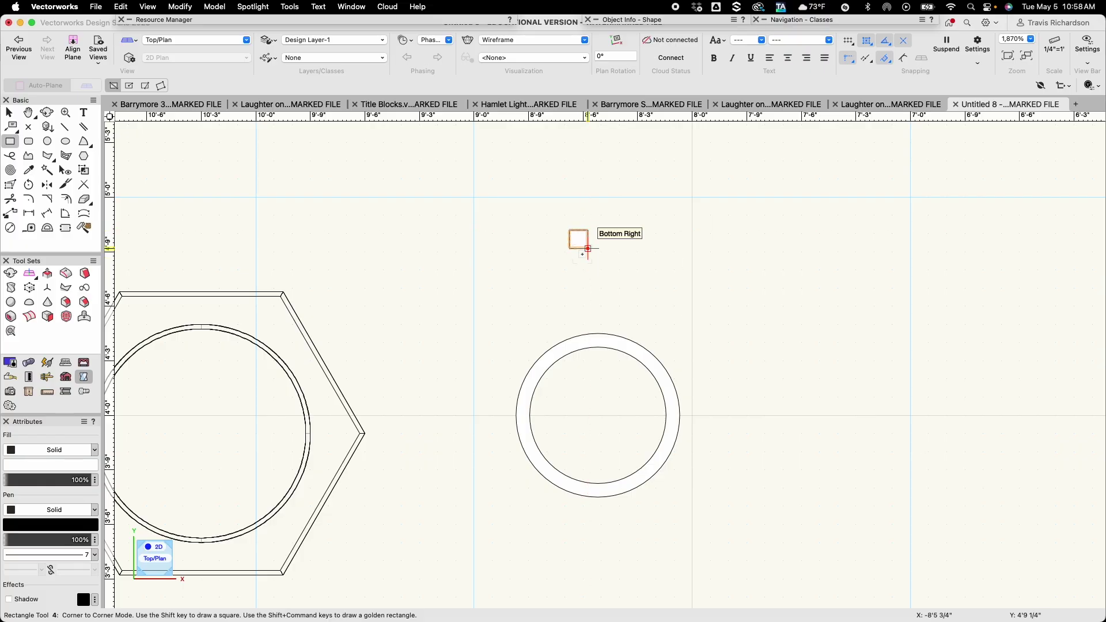
Move the square by its bottom centre point onto the topmost point of the ring's outer edge
{"action": "key", "text": "x"}
{"action": "scroll", "coordinate": [574, 261], "scroll_direction": "up", "scroll_amount": 5}
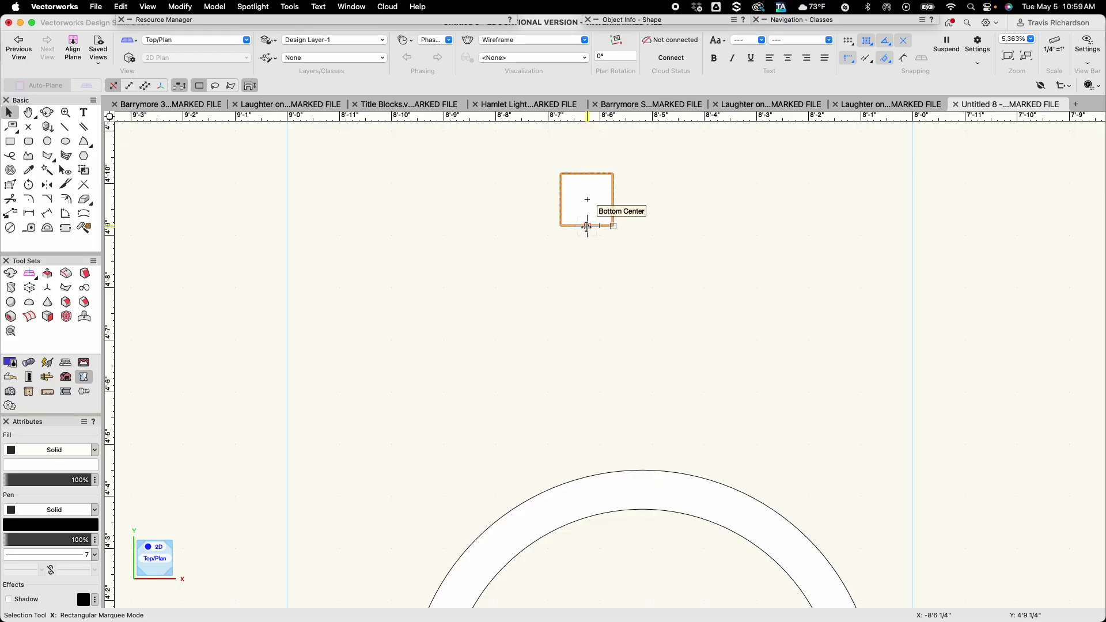
{"action": "left_click_drag", "start_coordinate": [587, 226], "coordinate": [555, 180]}
{"action": "key", "text": "h"}
{"action": "scroll", "coordinate": [556, 185], "scroll_direction": "down", "scroll_amount": 1}
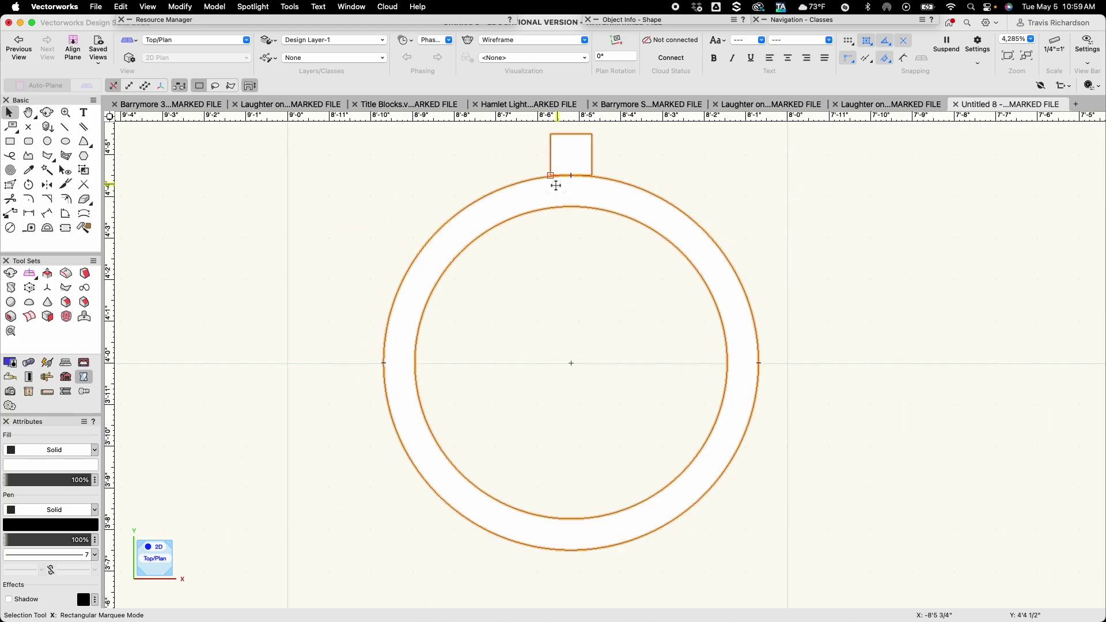
{"action": "scroll", "coordinate": [556, 185], "scroll_direction": "down", "scroll_amount": 1}
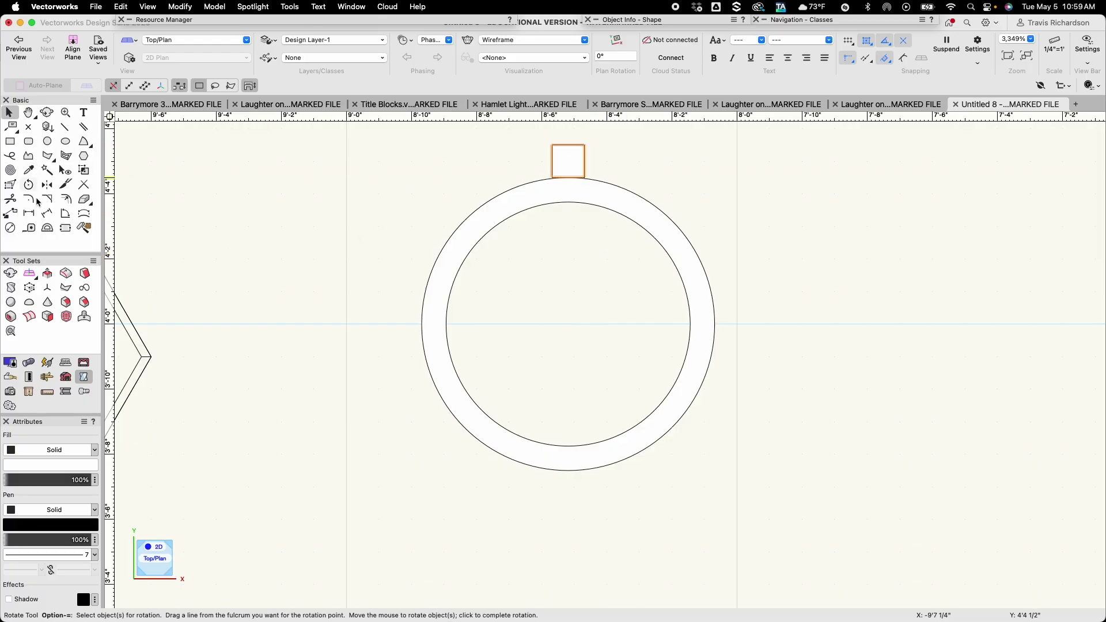
Mirror a duplicate of the square across the ring's horizontal centreline to the opposite side
{"action": "left_click", "coordinate": [46, 185]}
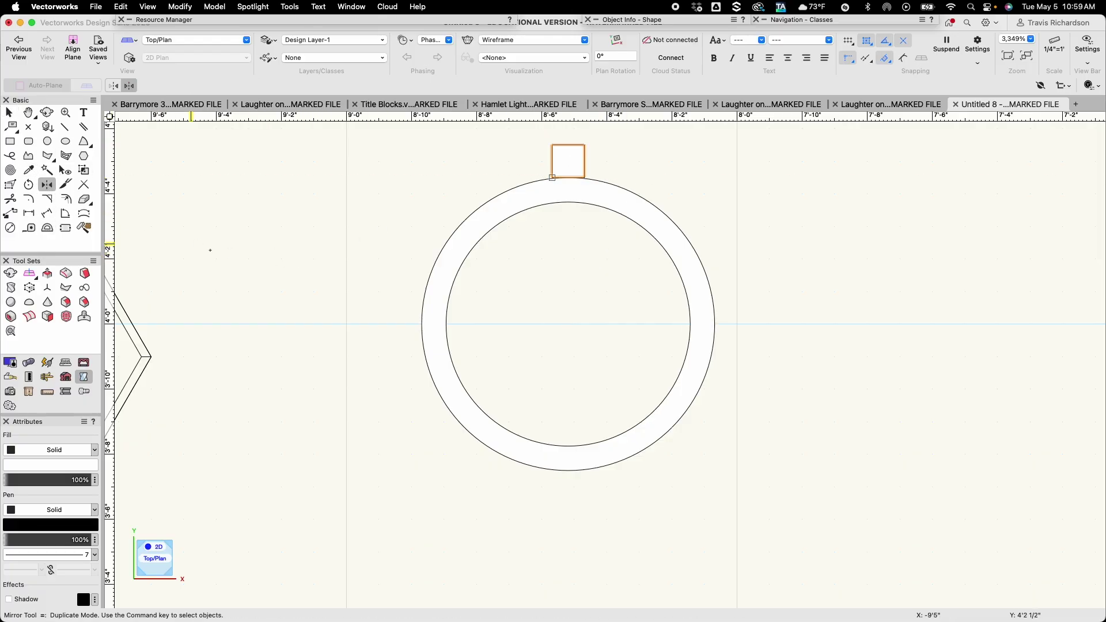
{"action": "left_click", "coordinate": [446, 324]}
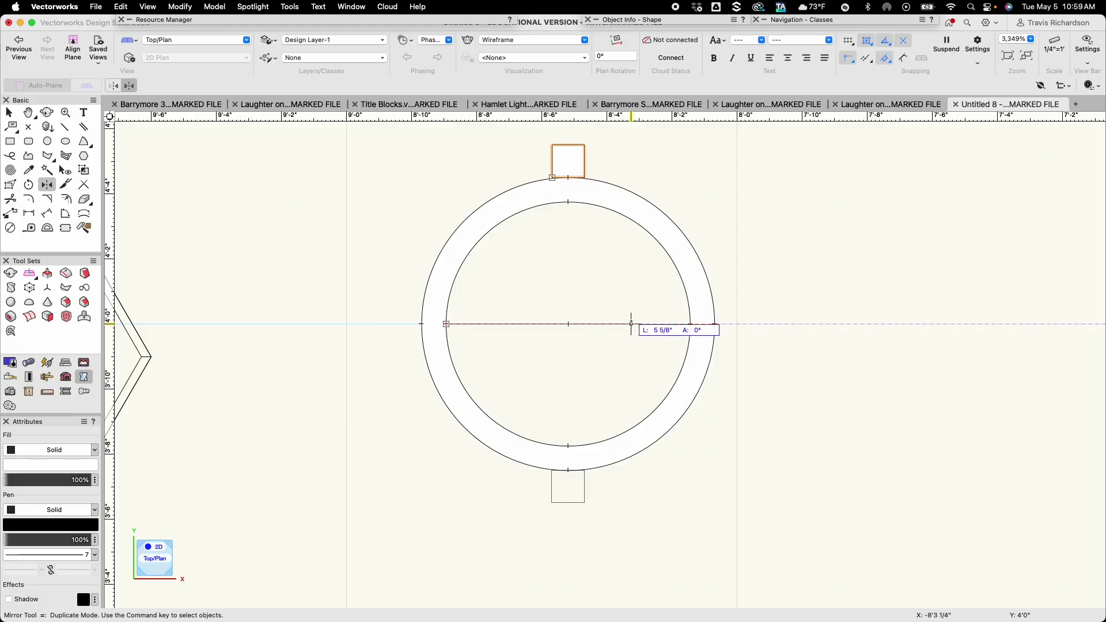
{"action": "left_click", "coordinate": [632, 324]}
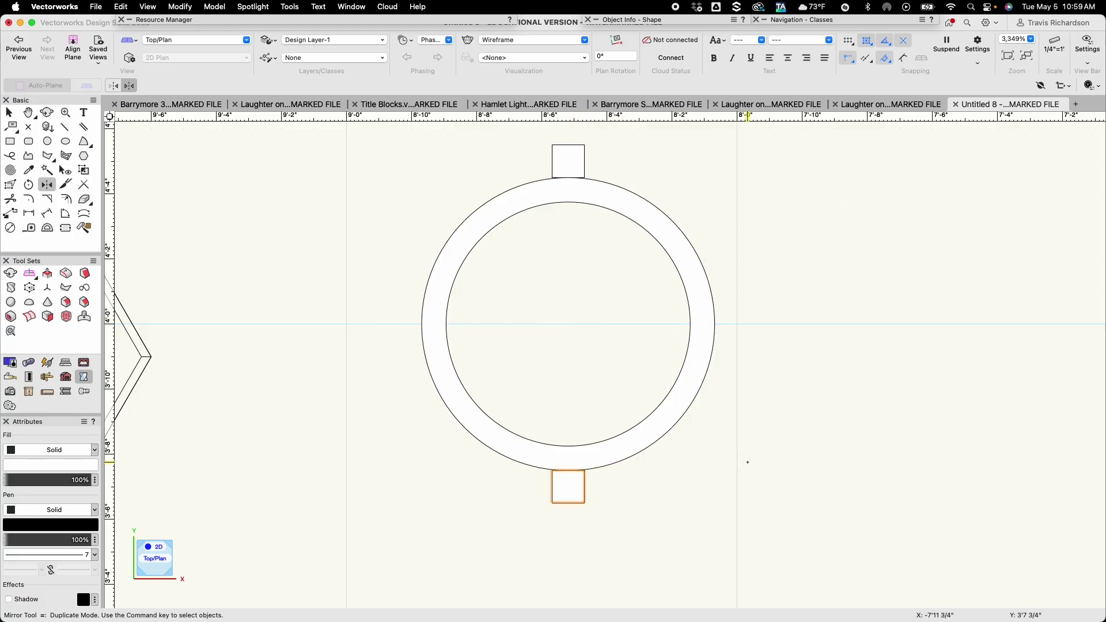
Duplicate both squares and rotate the copied pair 30° around the ring
{"action": "key", "text": "x"}
{"action": "left_click", "coordinate": [580, 158], "text": "shift"}
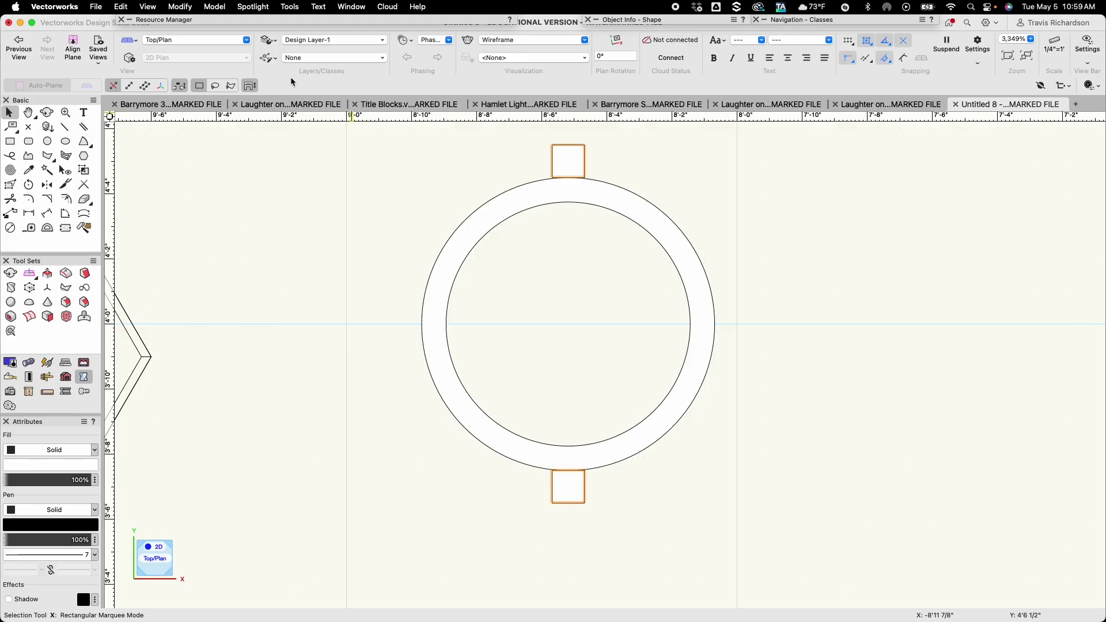
{"action": "left_click", "coordinate": [180, 7]}
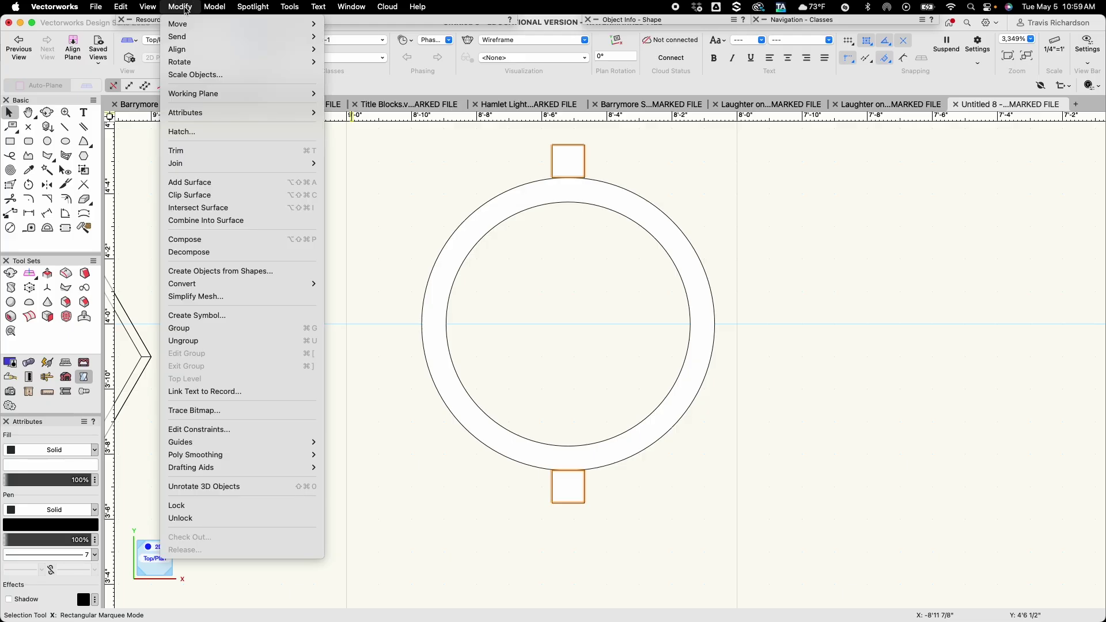
{"action": "mouse_move", "coordinate": [191, 64]}
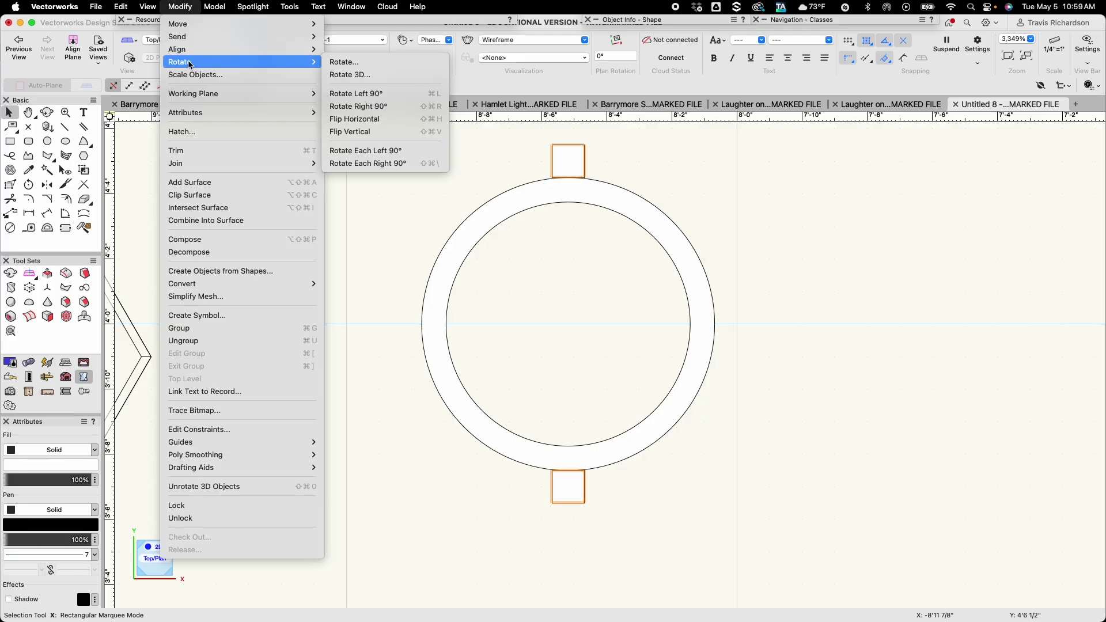
{"action": "left_click", "coordinate": [354, 65]}
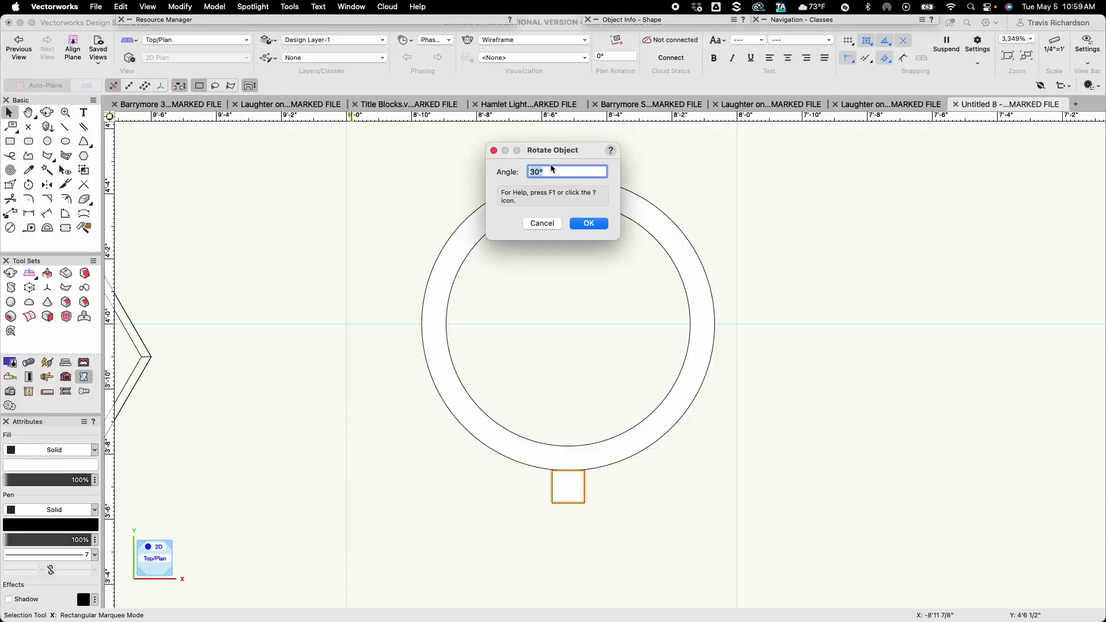
{"action": "type", "text": "30"}
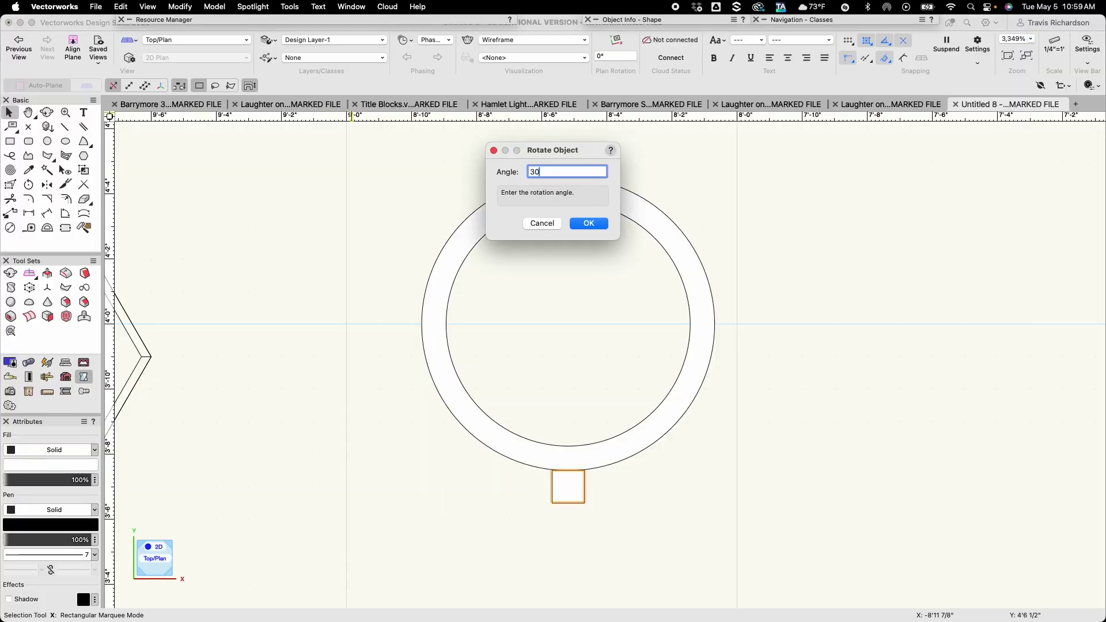
{"action": "left_click", "coordinate": [589, 224]}
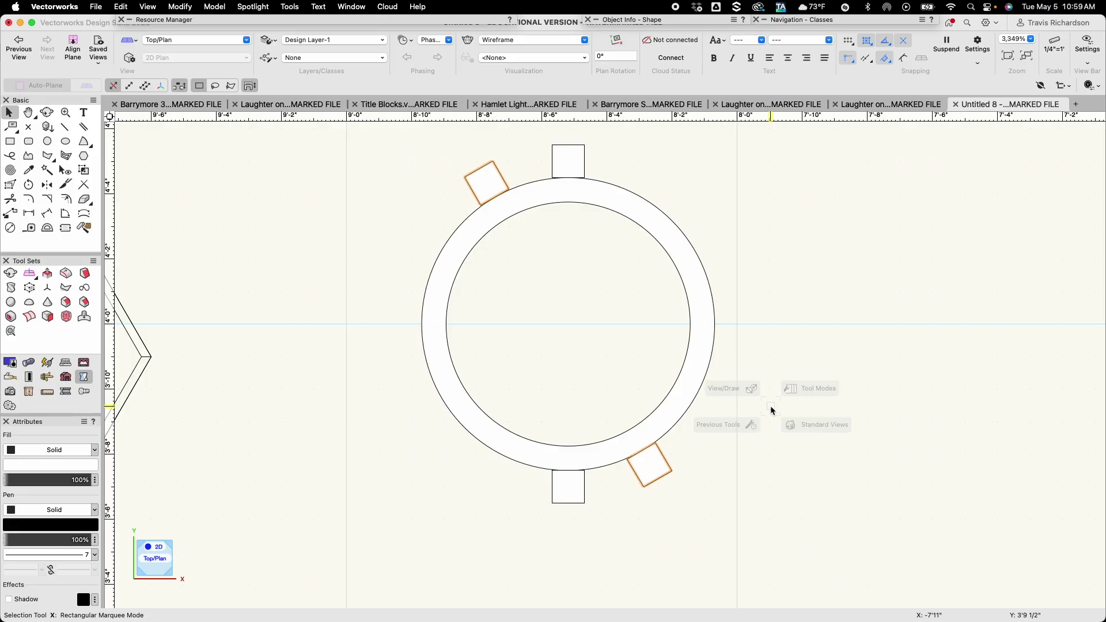
Keep duplicating the square pair and rotating each copy another 30° until twelve squares are evenly spaced around the ring
{"action": "left_click", "coordinate": [180, 7]}
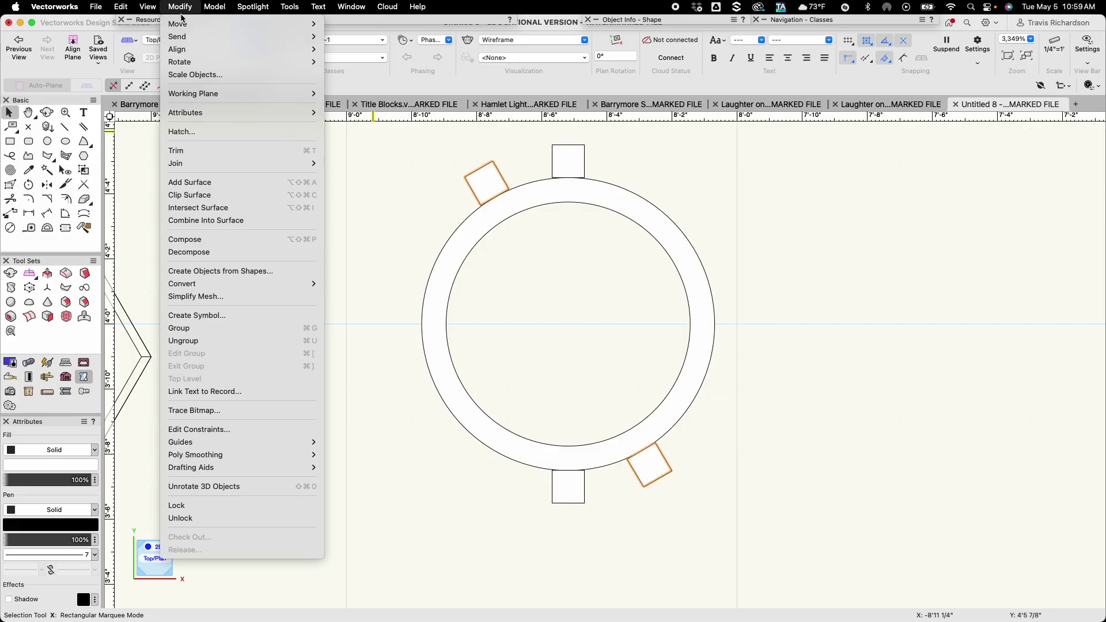
{"action": "mouse_move", "coordinate": [259, 62]}
{"action": "left_click", "coordinate": [366, 62]}
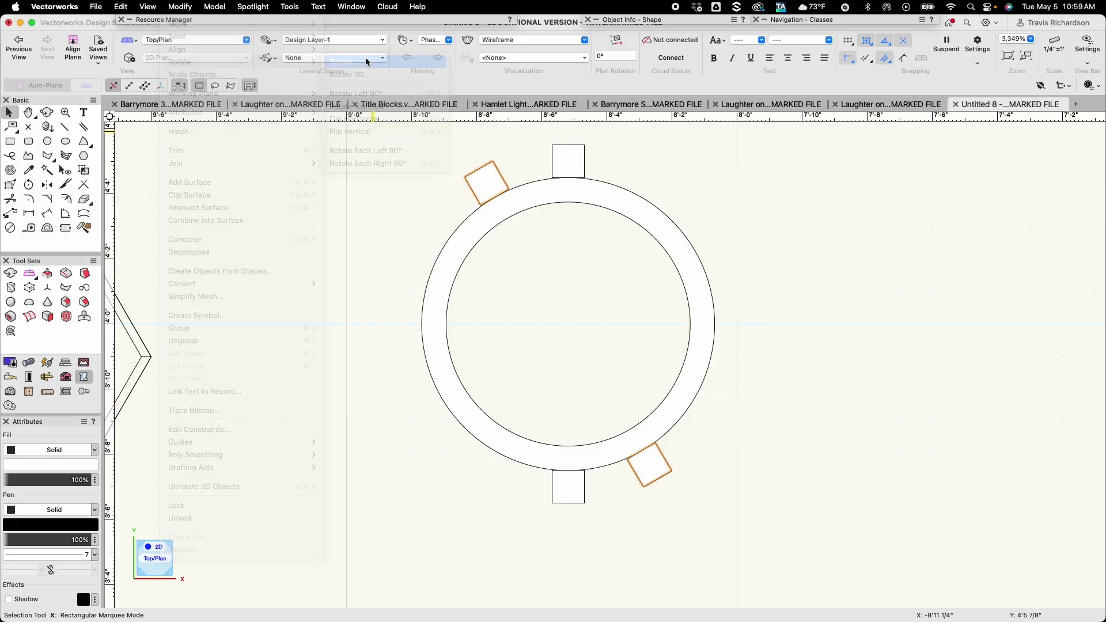
{"action": "key", "text": "Return"}
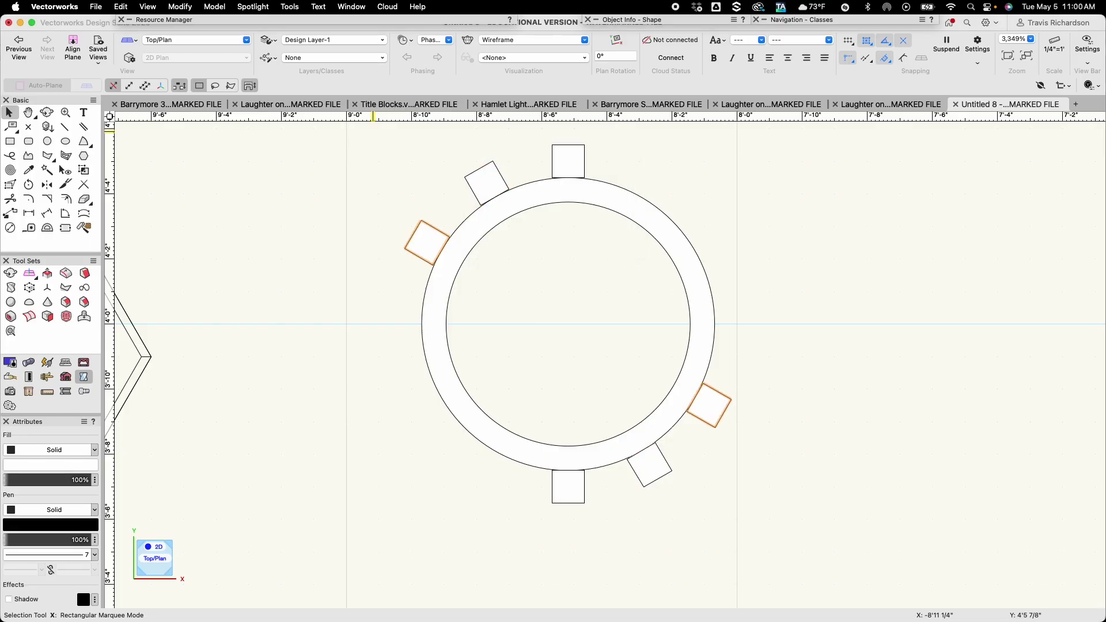
{"action": "left_click", "coordinate": [180, 7]}
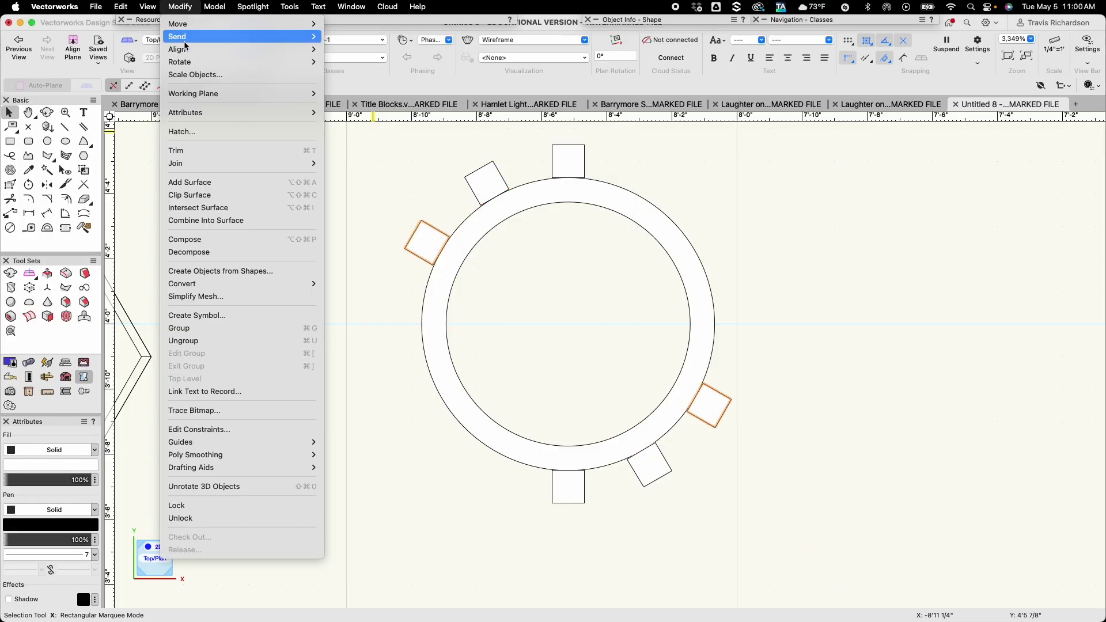
{"action": "left_click", "coordinate": [358, 64]}
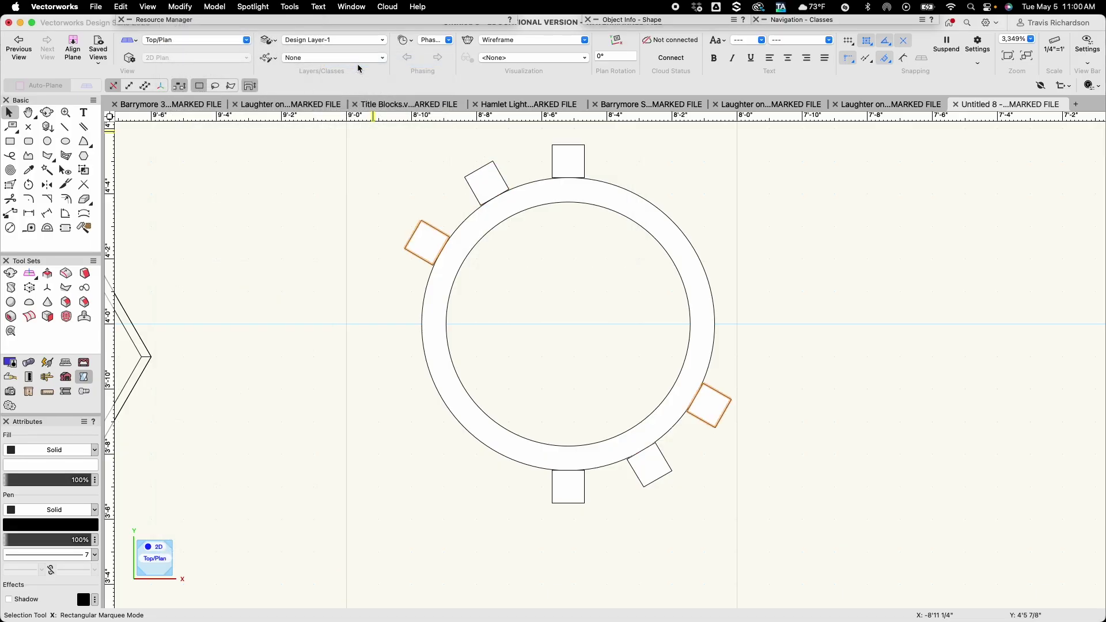
{"action": "left_click", "coordinate": [181, 7]}
{"action": "mouse_move", "coordinate": [191, 63]}
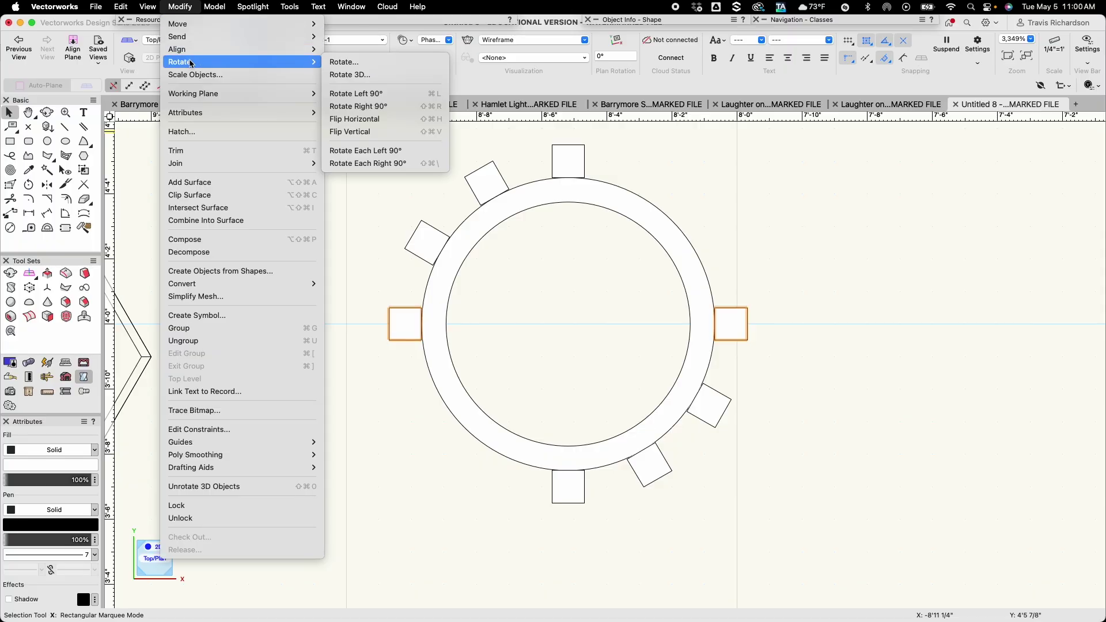
{"action": "left_click", "coordinate": [357, 68]}
{"action": "key", "text": "Return"}
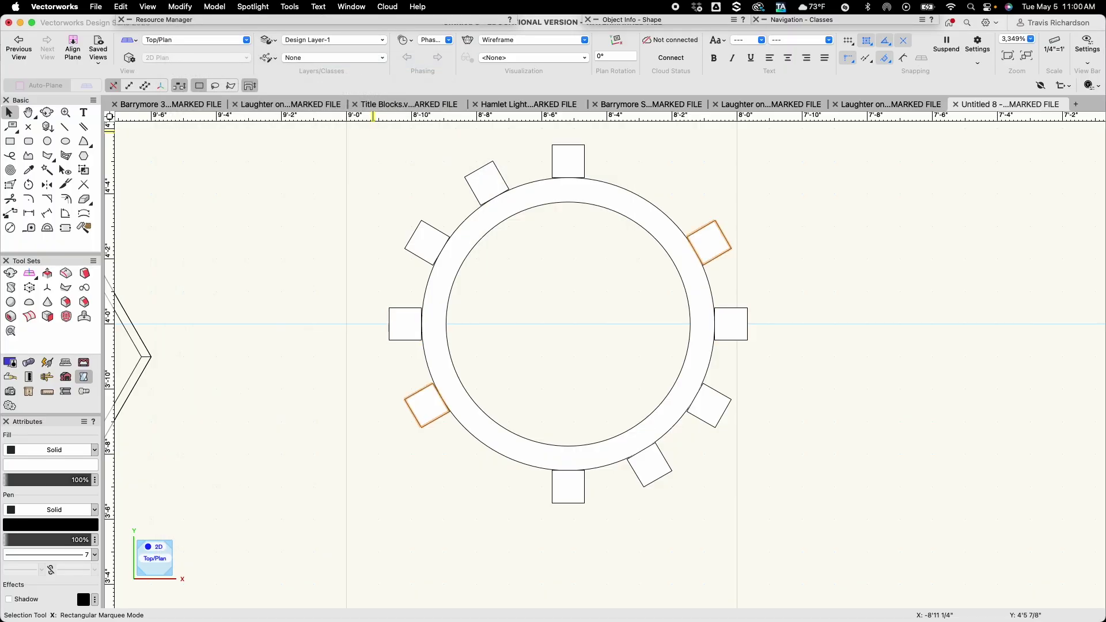
{"action": "left_click", "coordinate": [181, 7]}
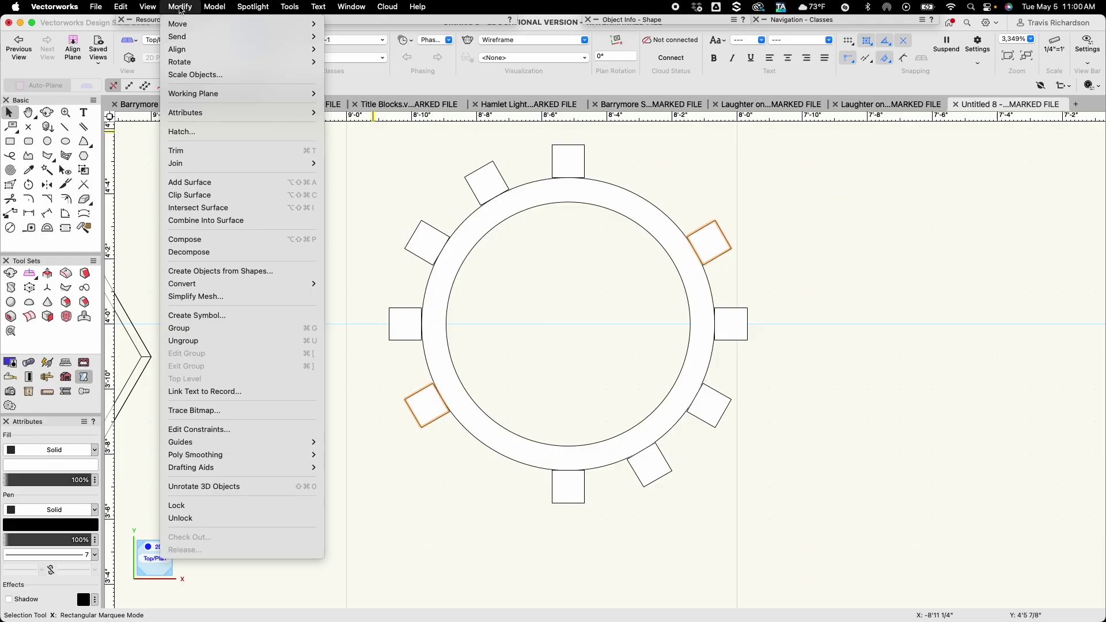
{"action": "mouse_move", "coordinate": [245, 64]}
{"action": "left_click", "coordinate": [345, 62]}
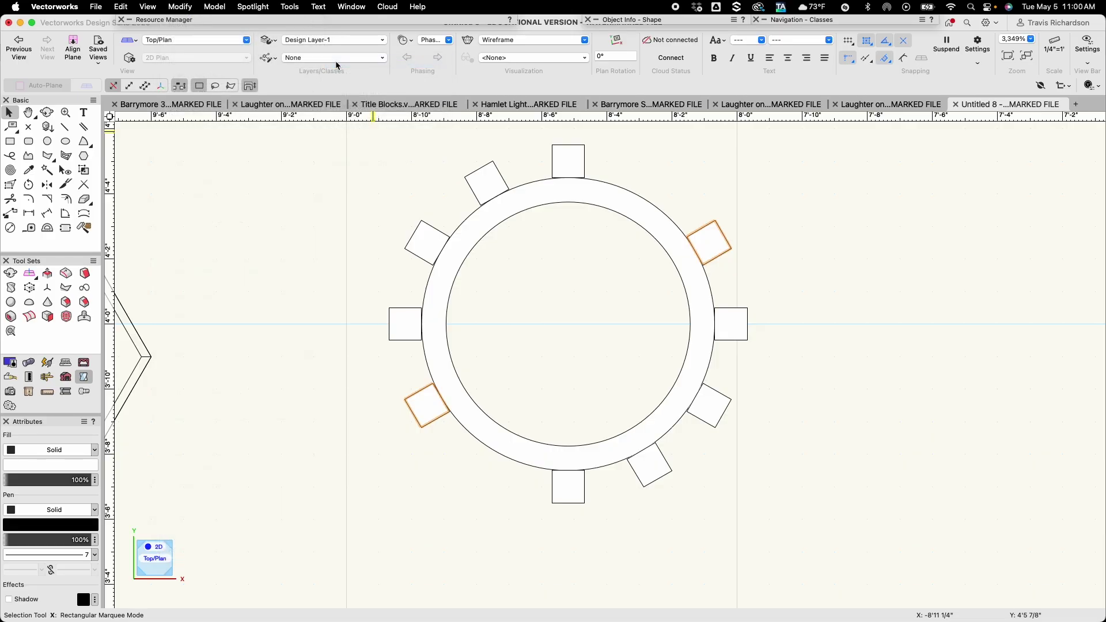
{"action": "key", "text": "Return"}
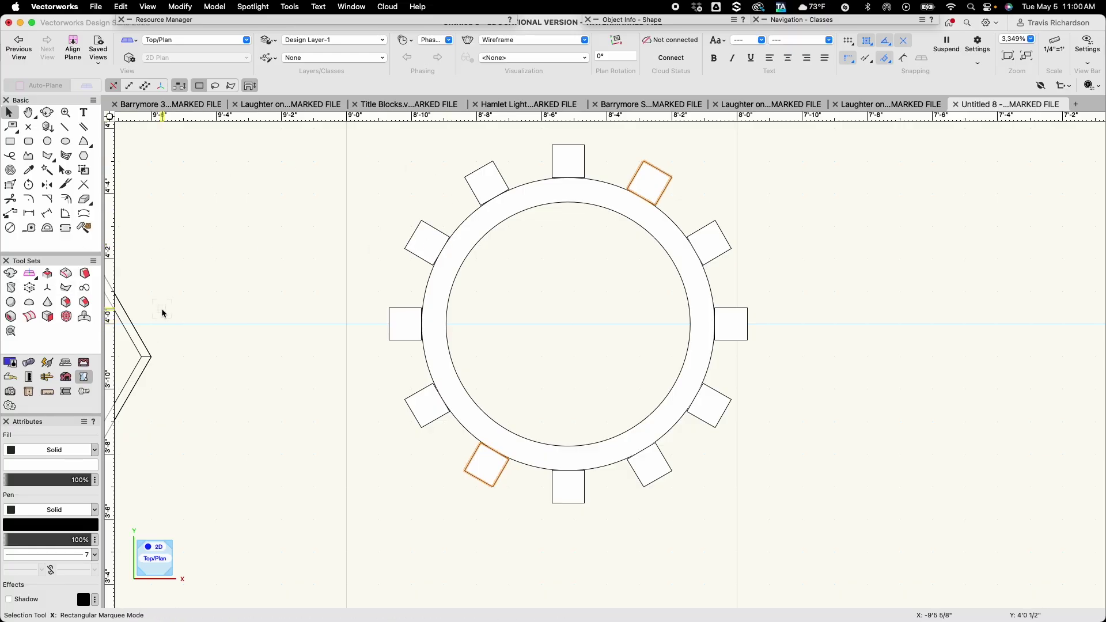
Copy the ring and its twelve squares by the centre point, placing the copy to the right level with the original
{"action": "left_click", "coordinate": [219, 306]}
{"action": "key", "text": "h"}
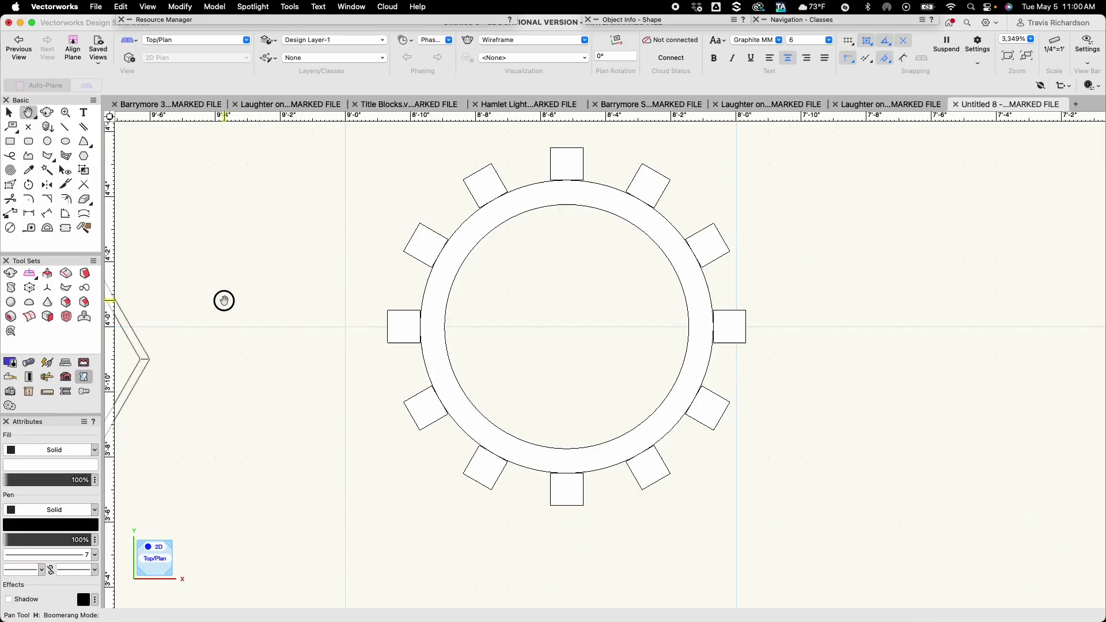
{"action": "left_click_drag", "start_coordinate": [222, 299], "coordinate": [174, 317]}
{"action": "key", "text": "x"}
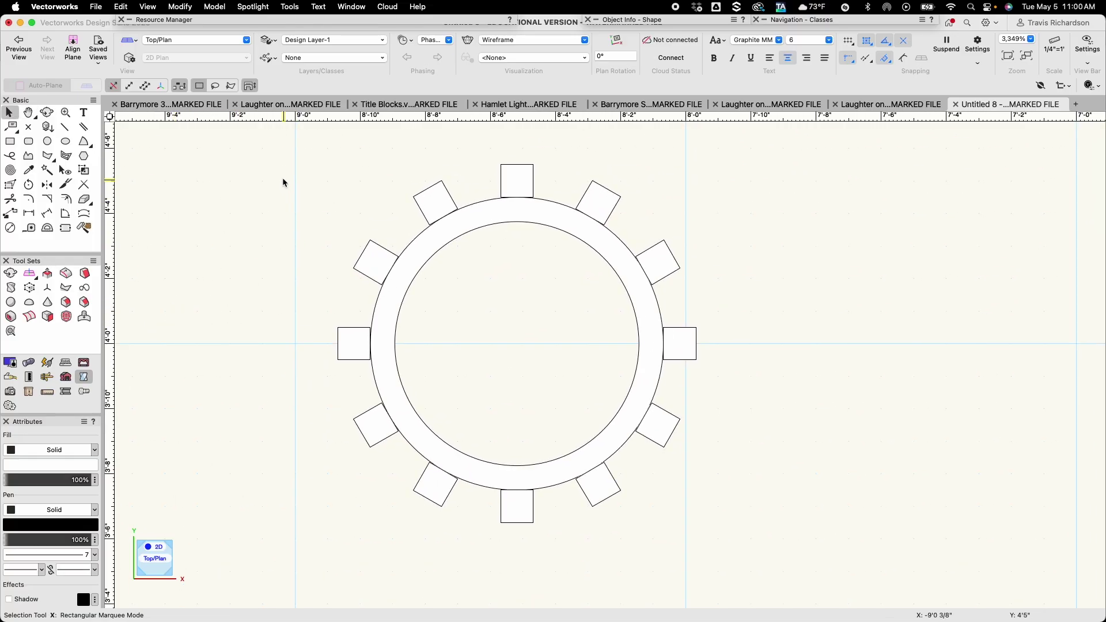
{"action": "left_click_drag", "start_coordinate": [277, 152], "coordinate": [751, 539]}
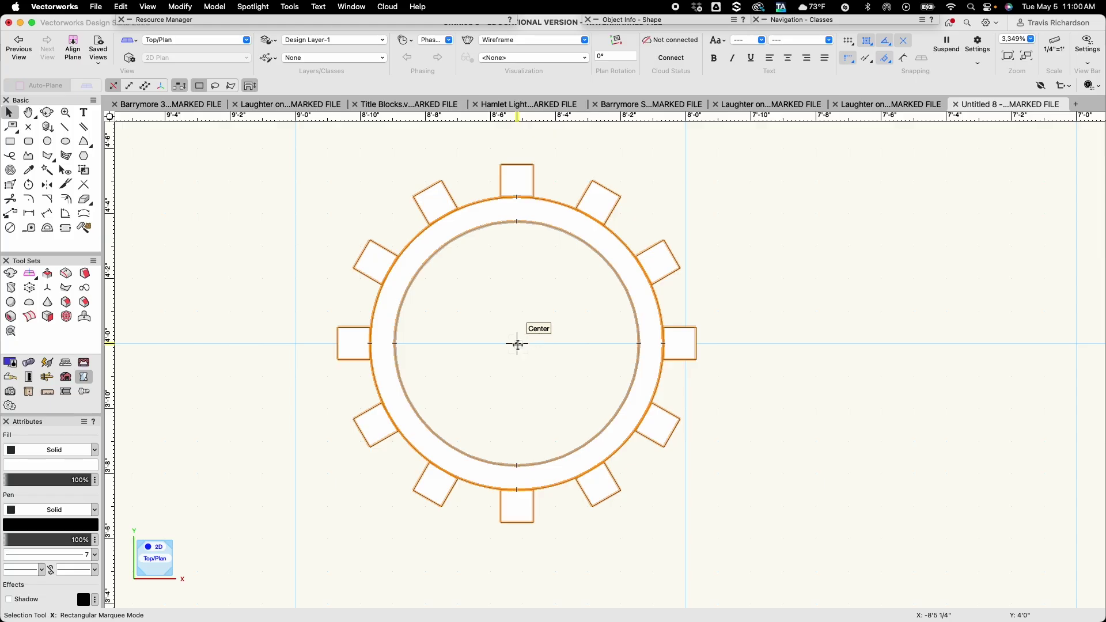
{"action": "left_click_drag", "start_coordinate": [517, 344], "coordinate": [1065, 338]}
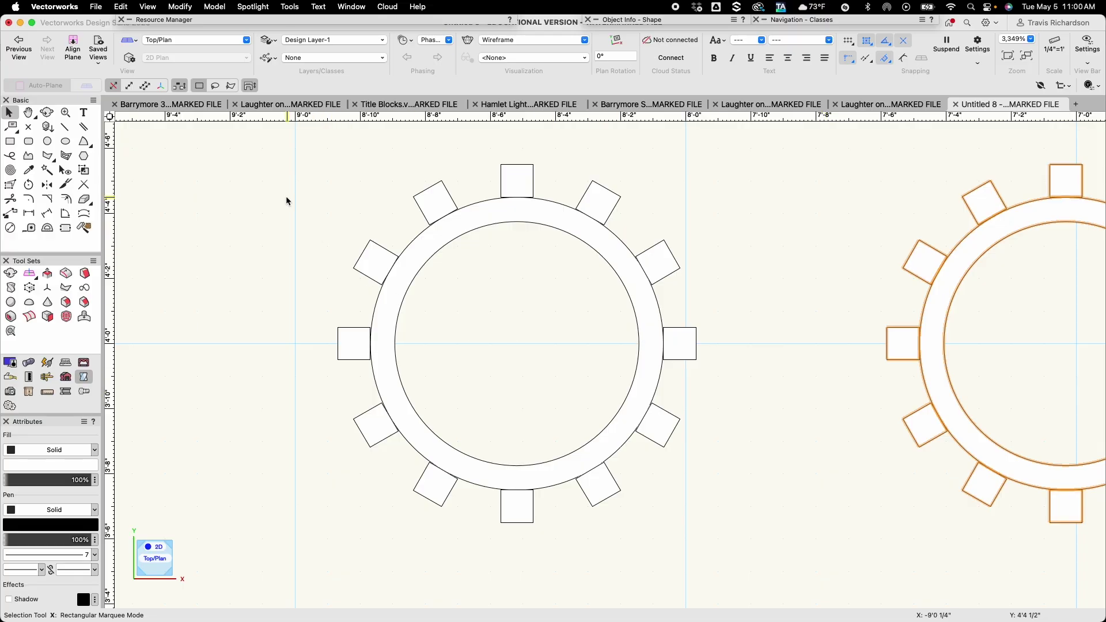
Extrude the original ring and its twelve squares together by 2'3"
{"action": "left_click_drag", "start_coordinate": [296, 145], "coordinate": [743, 535]}
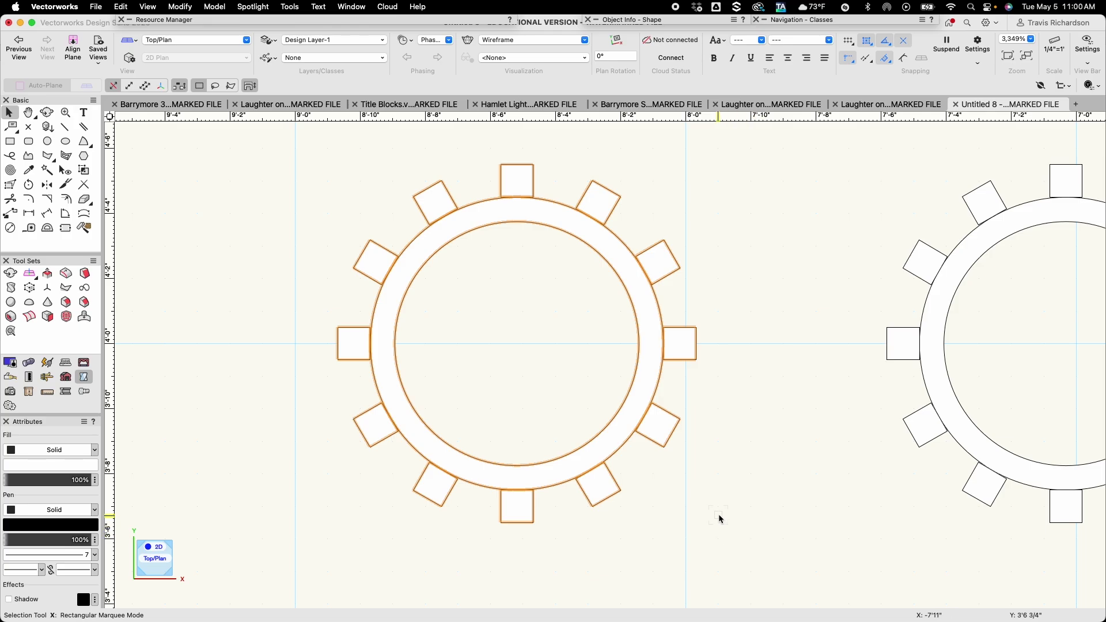
{"action": "key", "text": "super+e"}
{"action": "type", "text": "2'3"}
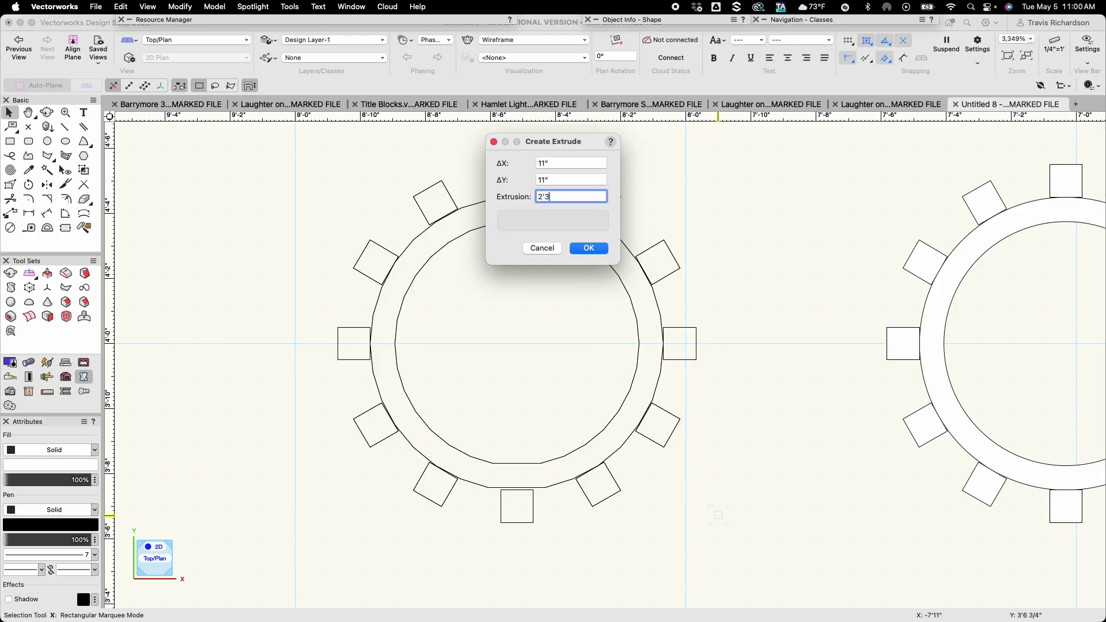
{"action": "key", "text": "Return"}
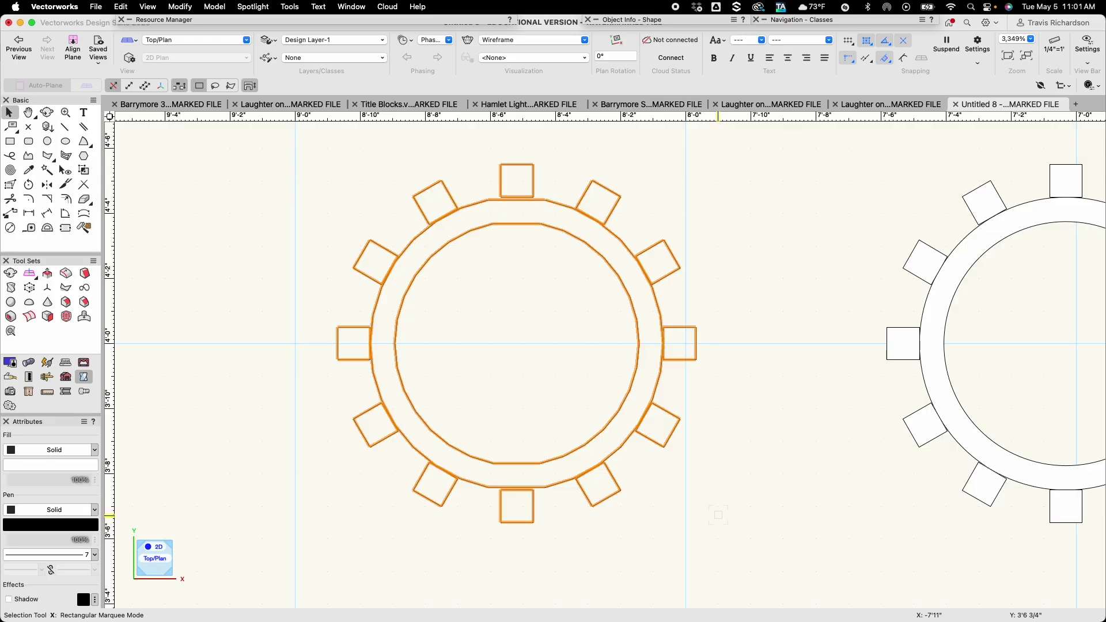
Move the extruded ring with its twelve squares by its centre point onto the centre of the hexagonal column base
{"action": "scroll", "coordinate": [599, 489], "scroll_direction": "down", "scroll_amount": 4}
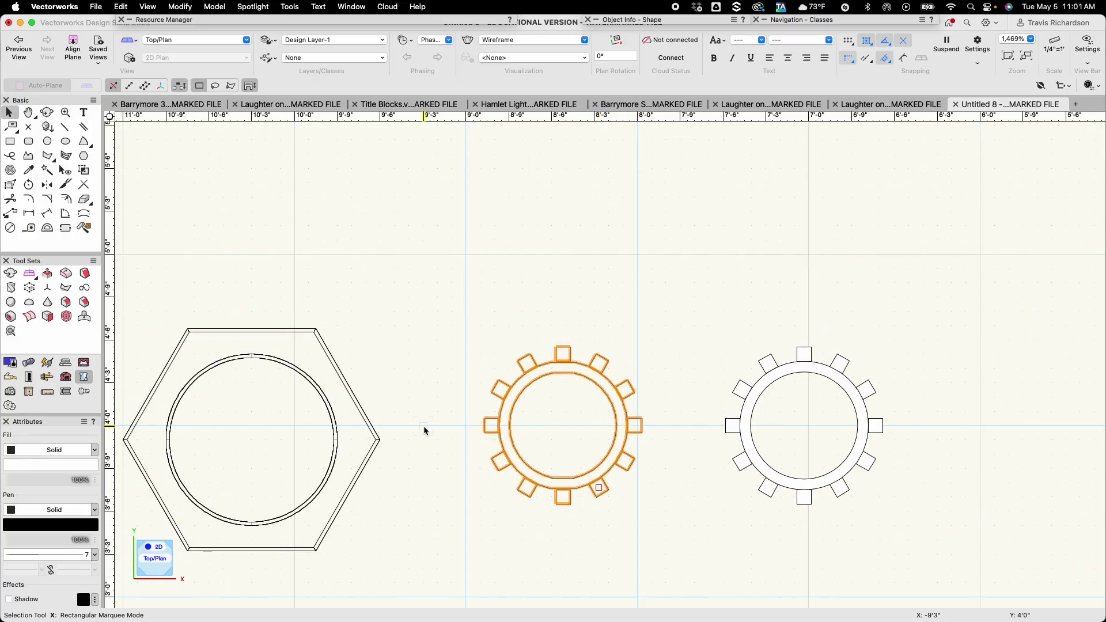
{"action": "mouse_move", "coordinate": [423, 427]}
{"action": "middle_mouse_down"}
{"action": "mouse_move", "coordinate": [506, 365]}
{"action": "mouse_move", "coordinate": [541, 368]}
{"action": "middle_mouse_up"}
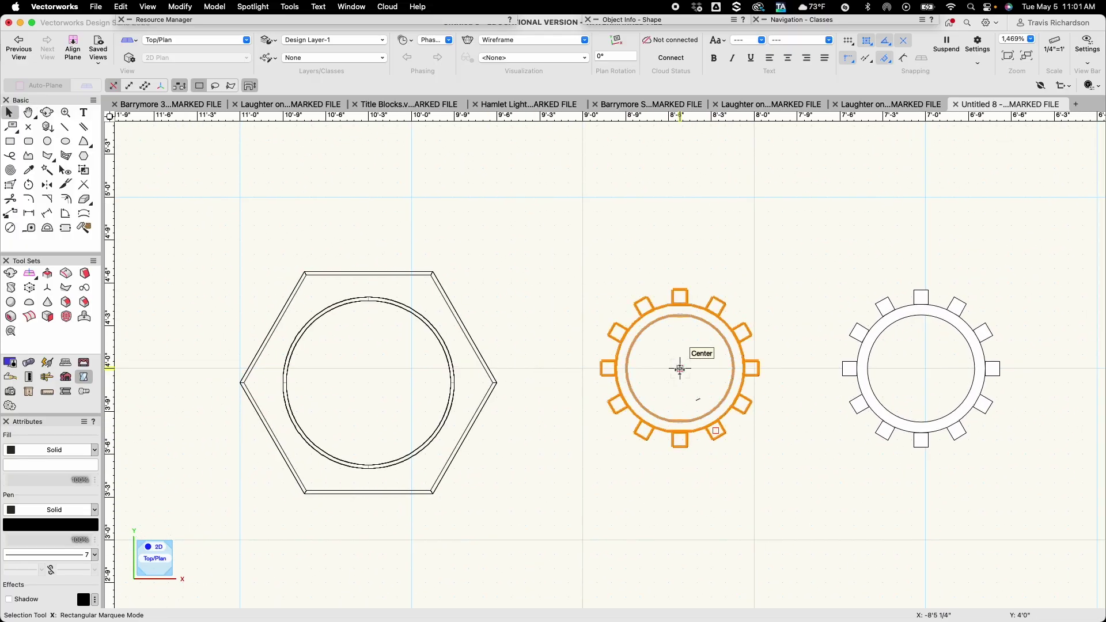
{"action": "left_click_drag", "start_coordinate": [680, 369], "coordinate": [369, 384]}
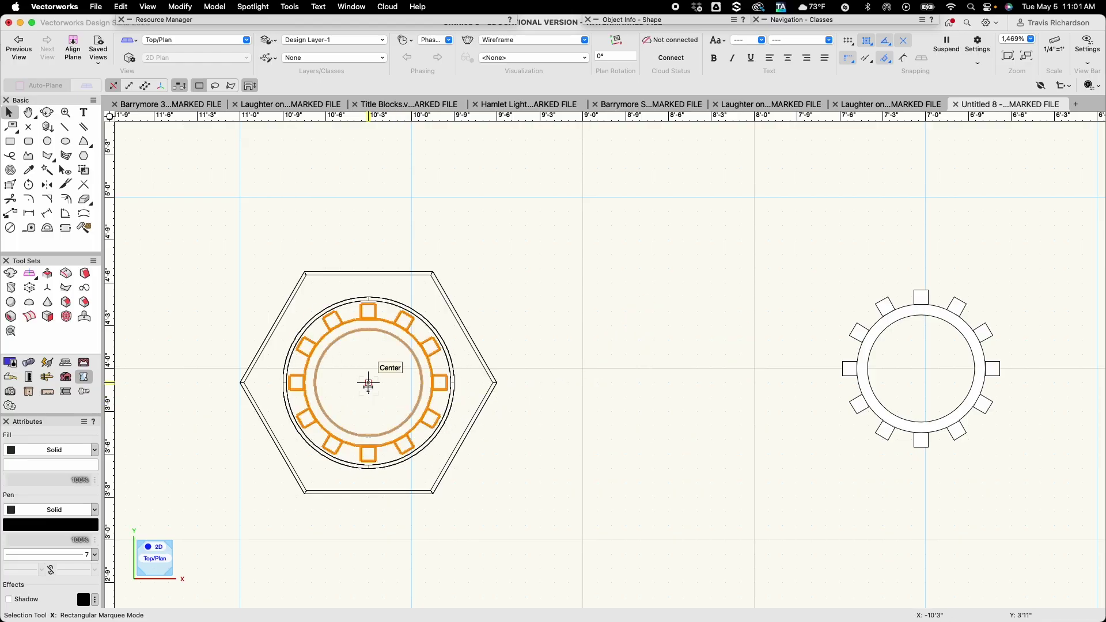
In the front view, move the fluted shaft straight up by a Y offset of 6"
{"action": "left_click", "coordinate": [197, 39]}
{"action": "left_click", "coordinate": [196, 103]}
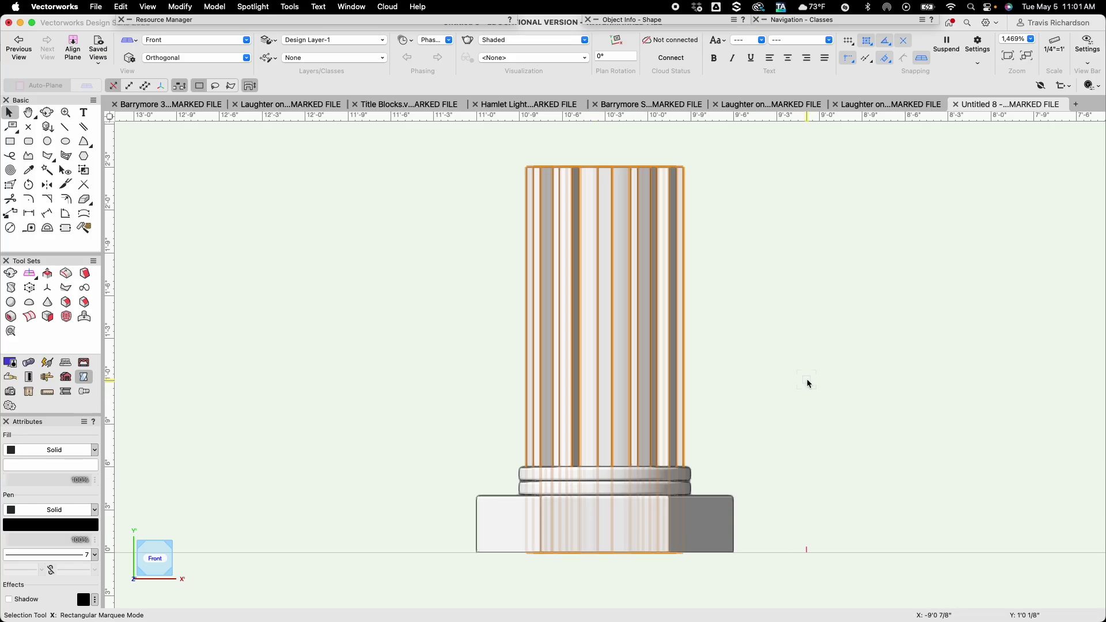
{"action": "key", "text": "super+m"}
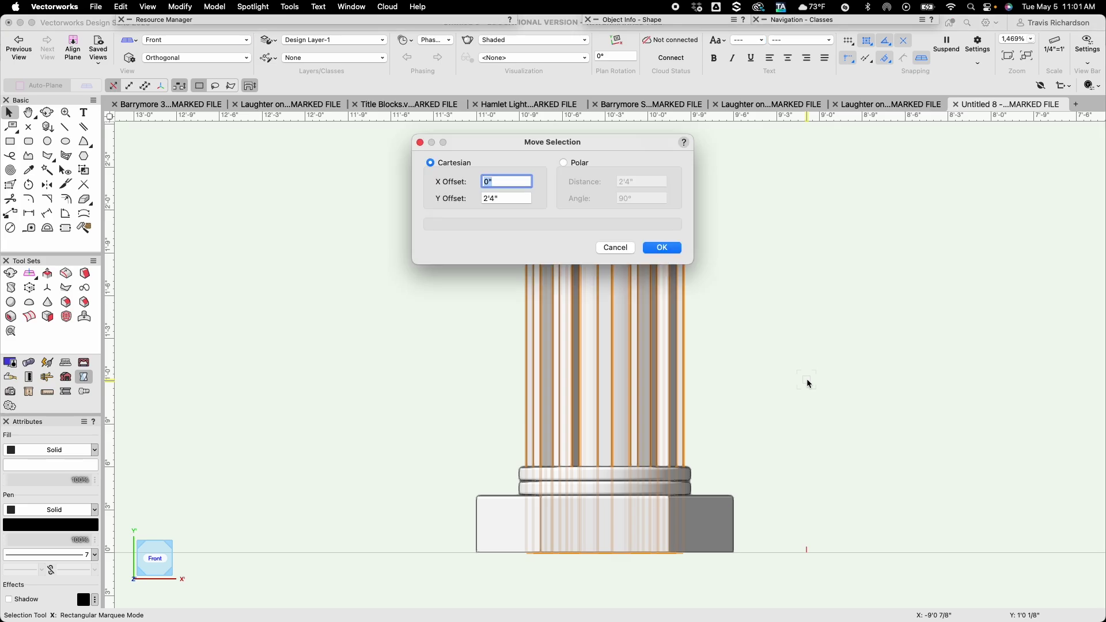
{"action": "key", "text": "Tab"}
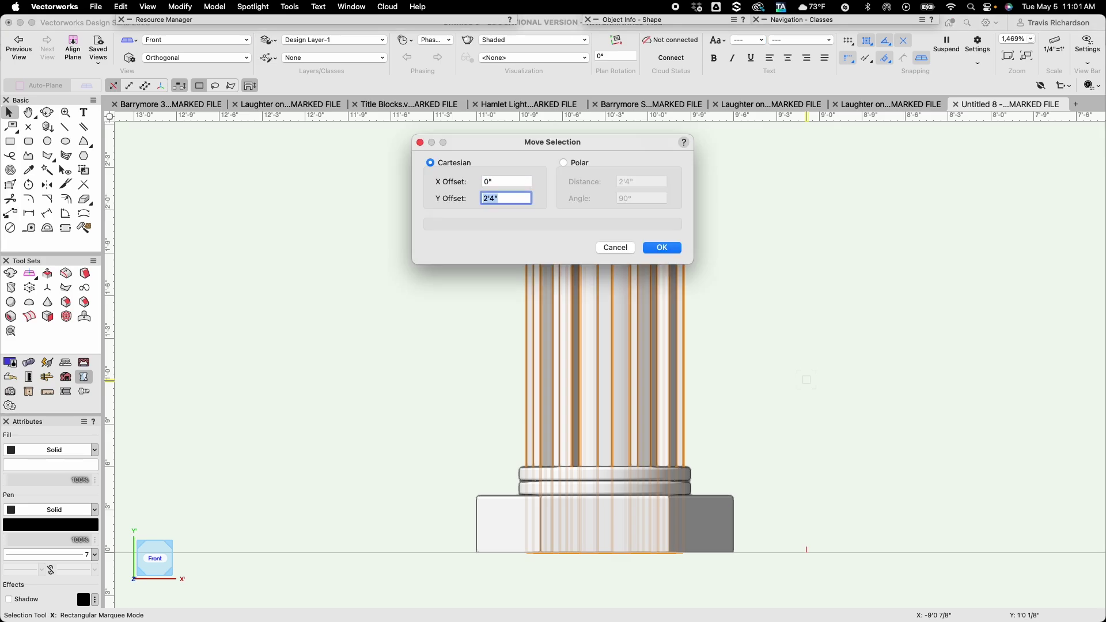
{"action": "type", "text": "6"}
{"action": "key", "text": "Return"}
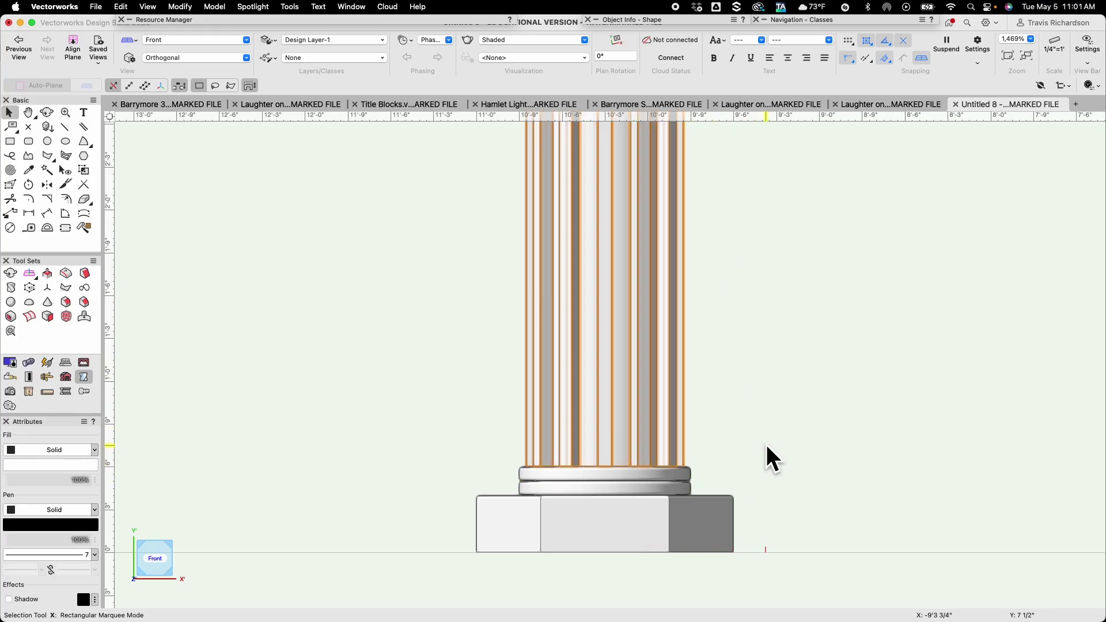
Duplicate the upper filleted disc of the base and move the copy up by a Y offset of 2'4" onto the shaft
{"action": "left_click", "coordinate": [660, 477]}
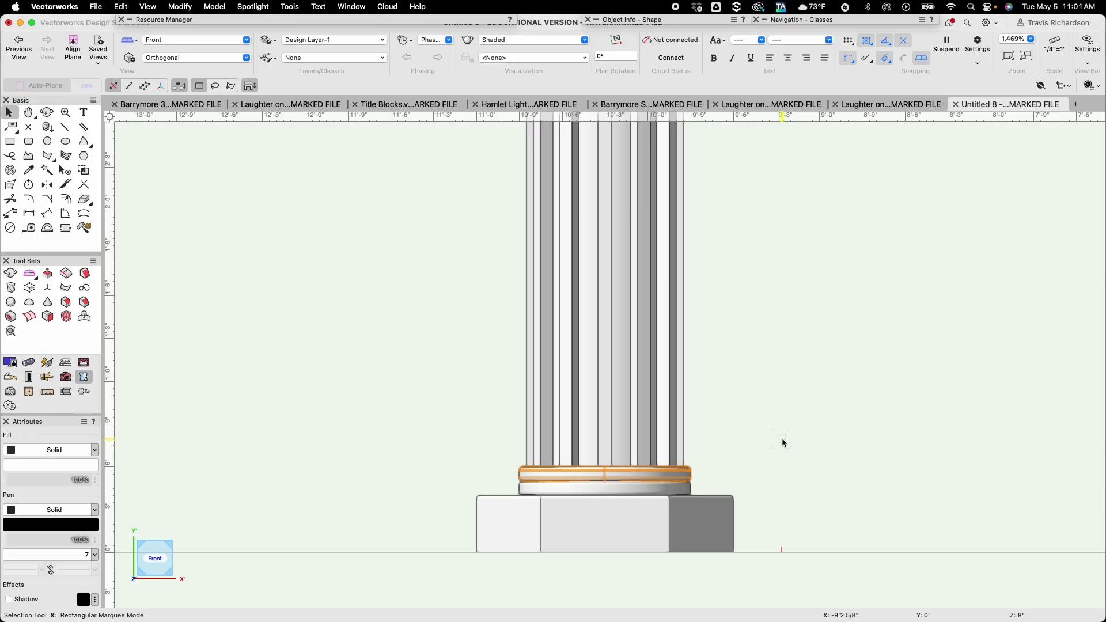
{"action": "key", "text": "super+m"}
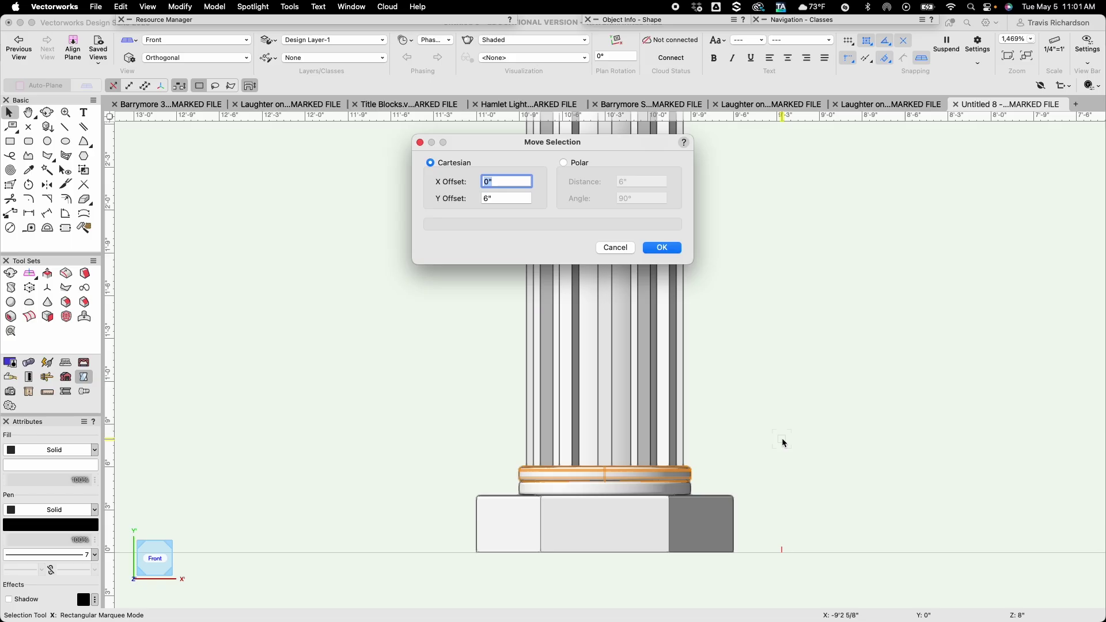
{"action": "key", "text": "Tab"}
{"action": "type", "text": "2'4"}
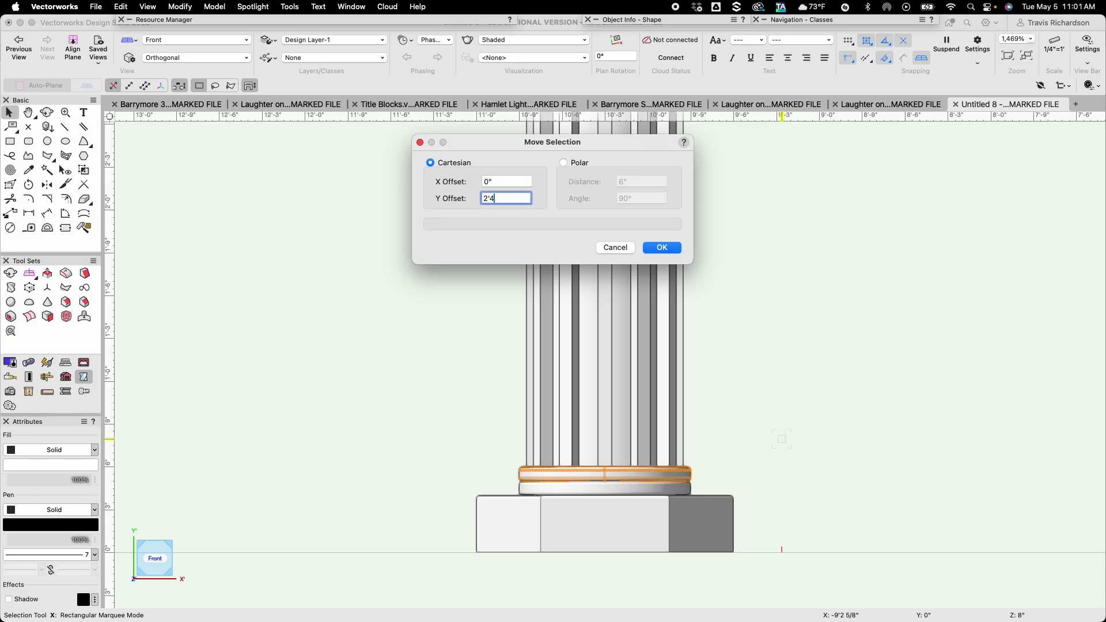
{"action": "key", "text": "Return"}
{"action": "scroll", "coordinate": [750, 371], "scroll_direction": "down", "scroll_amount": 3}
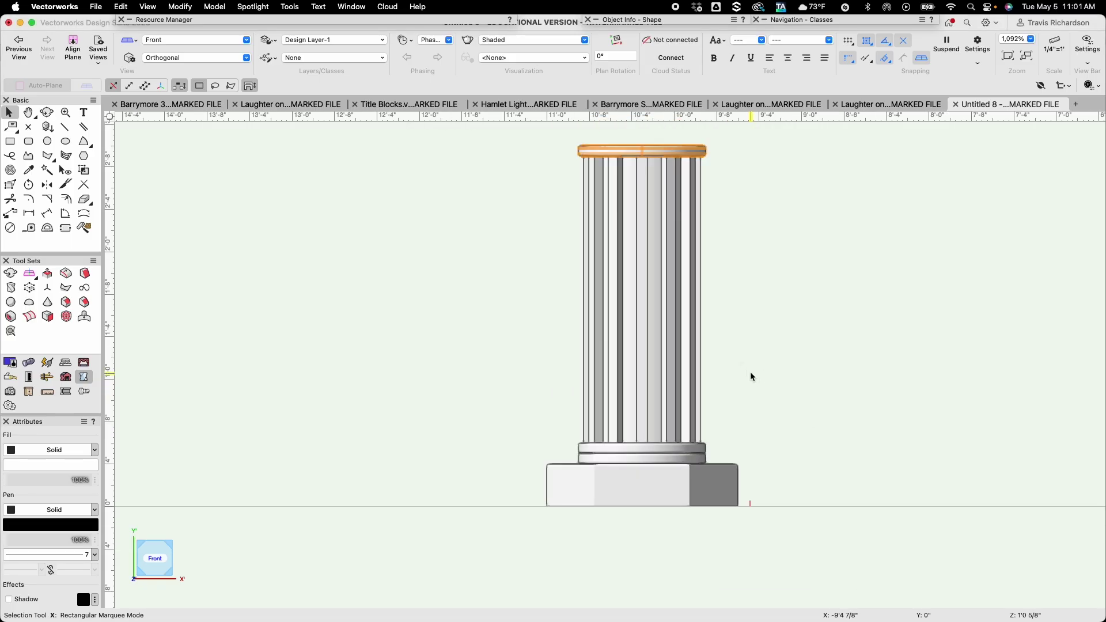
Examine the assembled column from several angles and return to the front view
{"action": "key", "text": "space"}
{"action": "left_click_drag", "start_coordinate": [728, 353], "coordinate": [670, 402]}
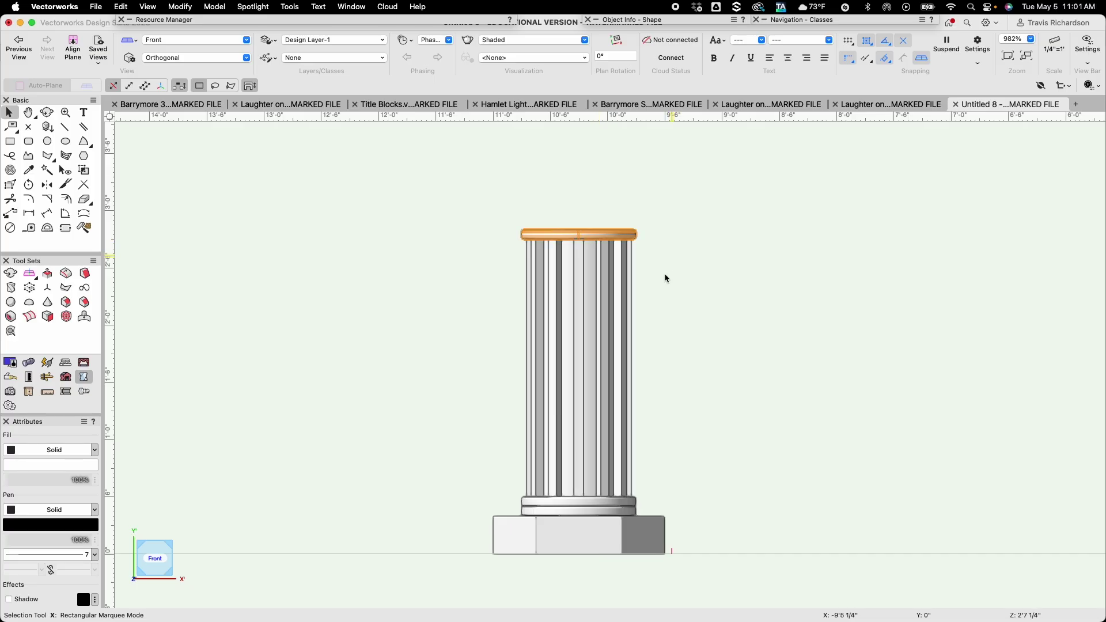
{"action": "key", "text": "shift+c"}
{"action": "left_click_drag", "start_coordinate": [363, 271], "coordinate": [487, 385]}
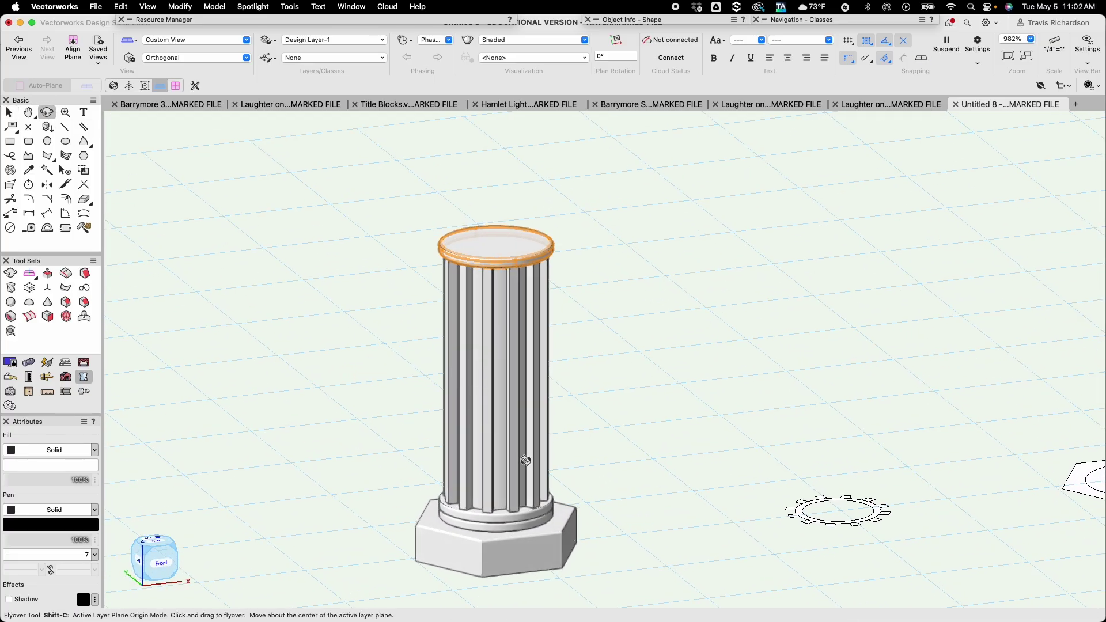
{"action": "left_click_drag", "start_coordinate": [524, 464], "coordinate": [426, 372]}
{"action": "left_click", "coordinate": [170, 38]}
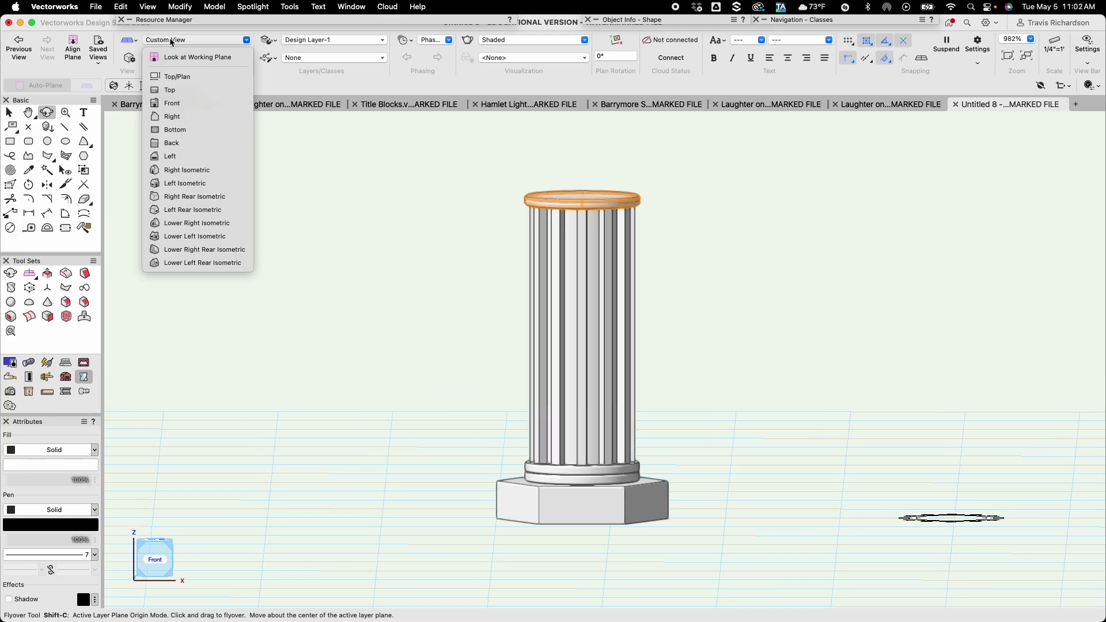
{"action": "left_click", "coordinate": [182, 105]}
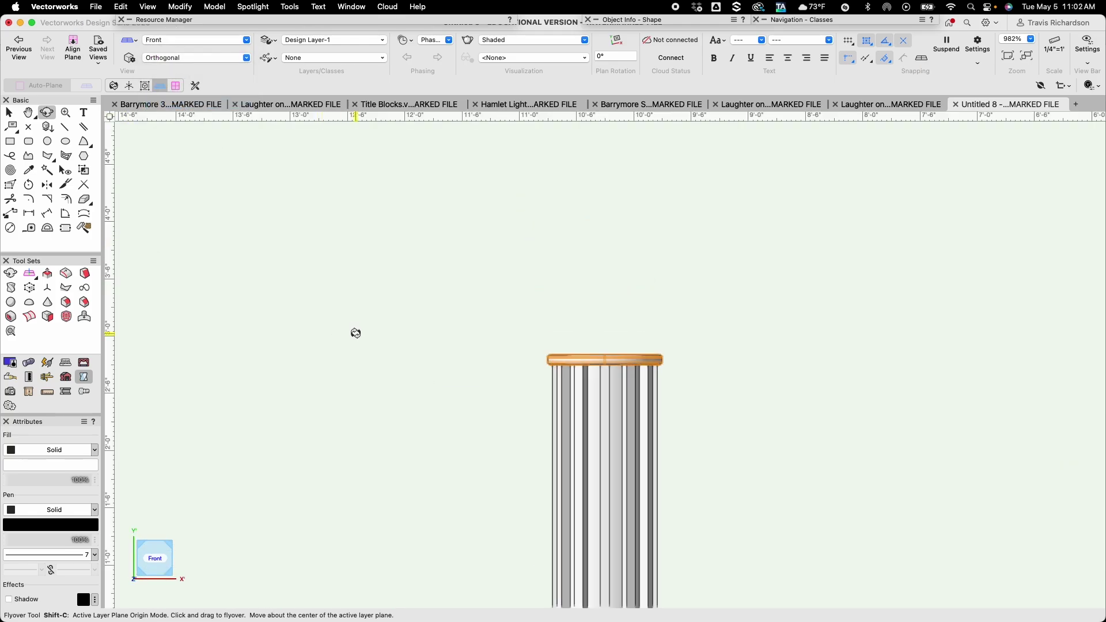
{"action": "key", "text": "h"}
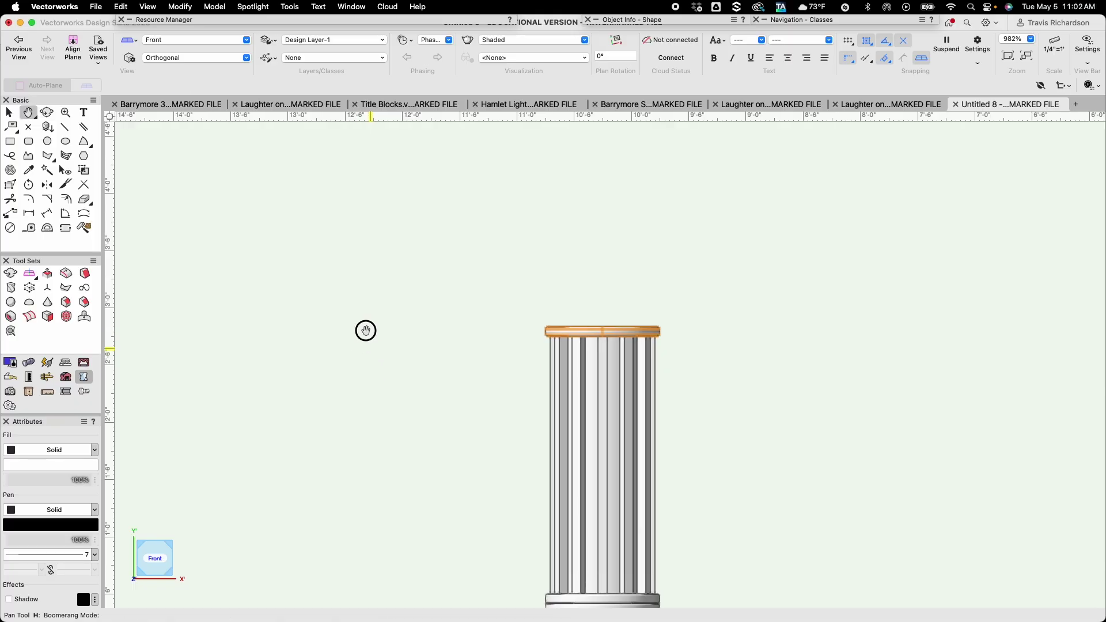
{"action": "left_click_drag", "start_coordinate": [366, 328], "coordinate": [336, 249]}
{"action": "key", "text": "x"}
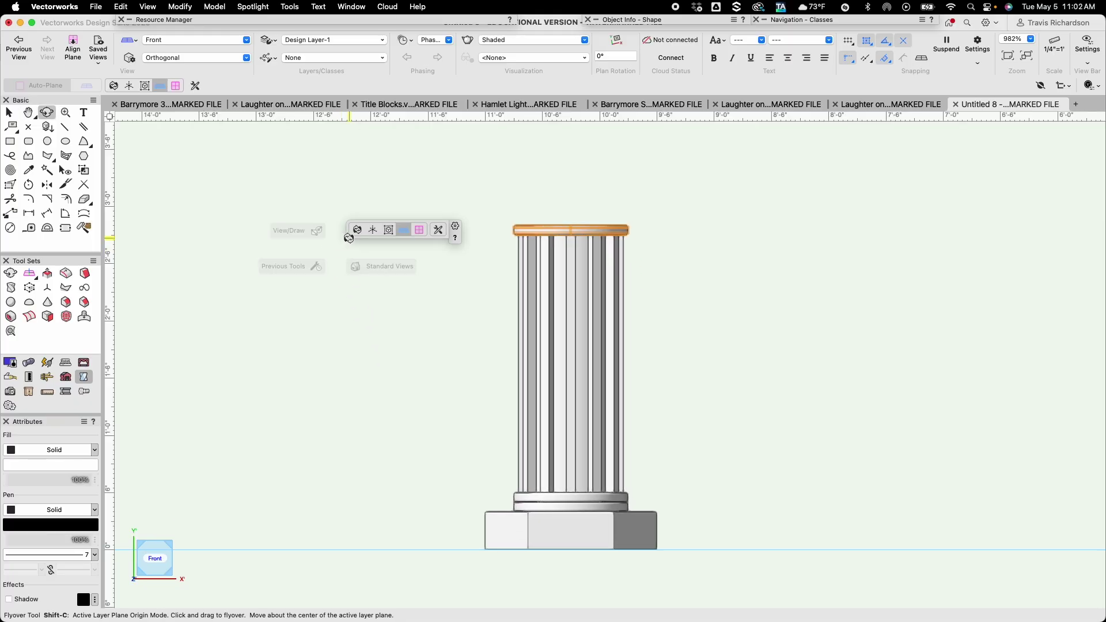
In Top/Plan view, group the flat ring with its twelve squares and move the group onto the centre of the flat hexagon's circle
{"action": "left_click", "coordinate": [189, 40]}
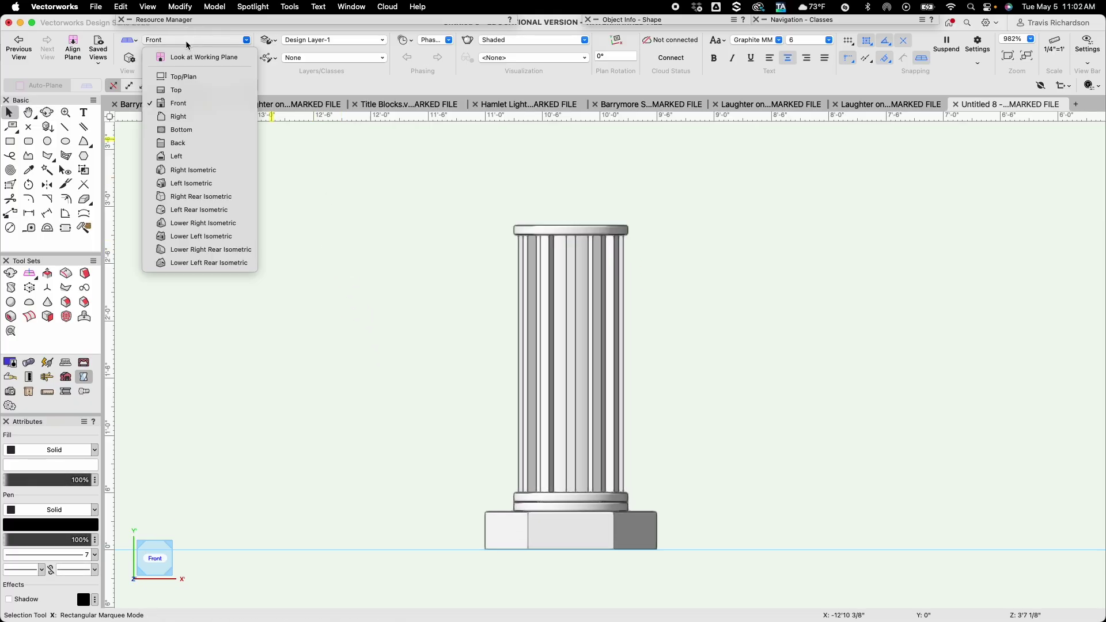
{"action": "left_click", "coordinate": [184, 76]}
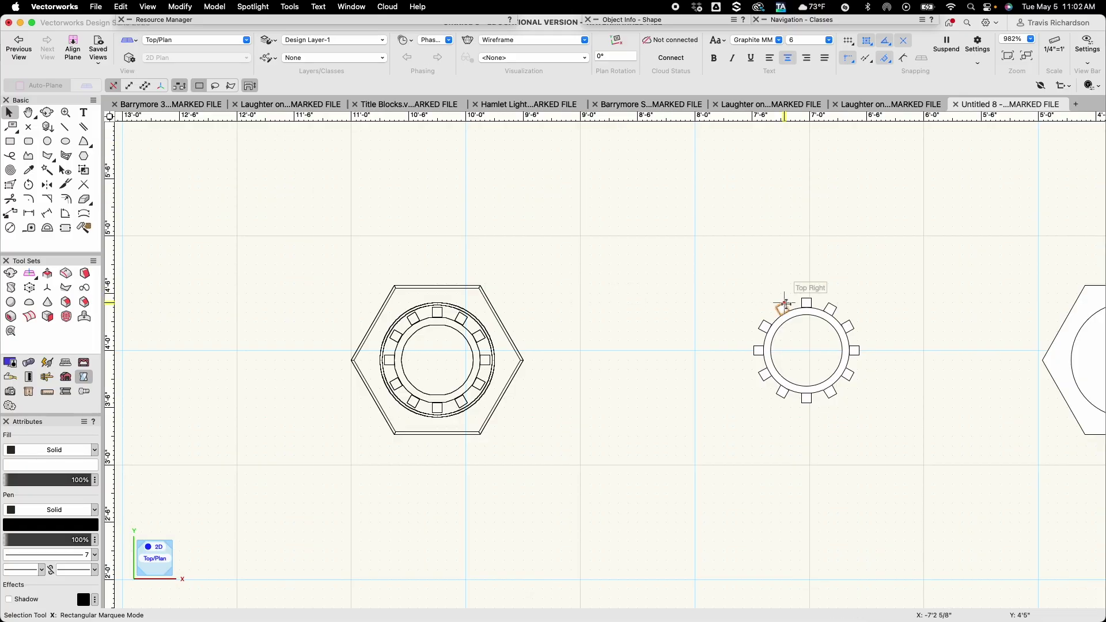
{"action": "middle_click_drag", "start_coordinate": [720, 290], "coordinate": [518, 279]}
{"action": "left_click_drag", "start_coordinate": [507, 268], "coordinate": [678, 416]}
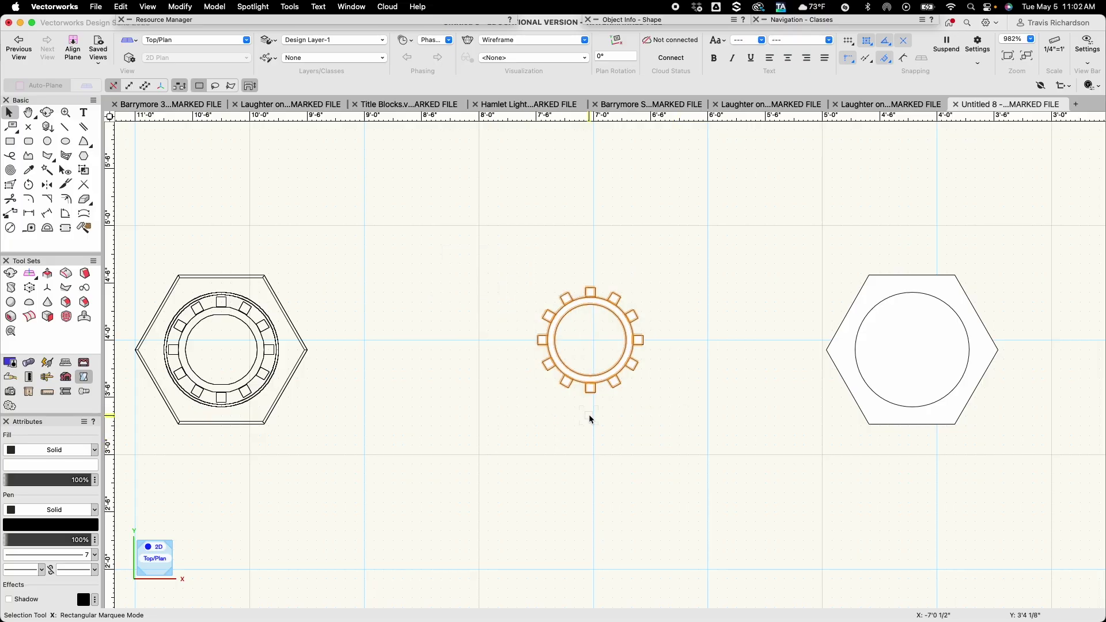
{"action": "key", "text": "super+g"}
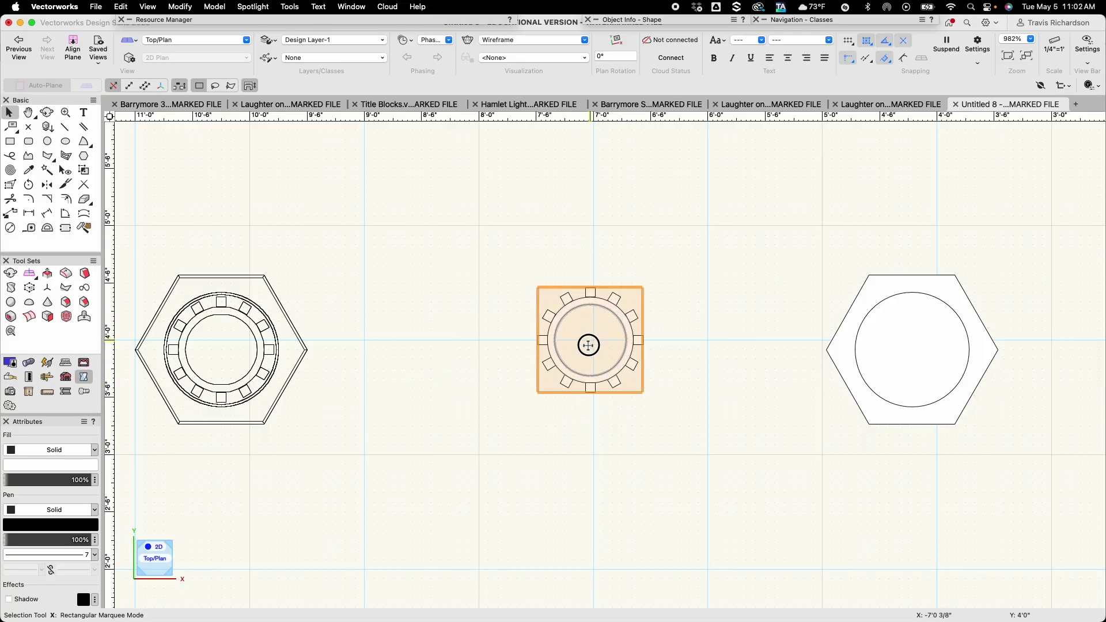
{"action": "left_click_drag", "start_coordinate": [589, 340], "coordinate": [912, 352]}
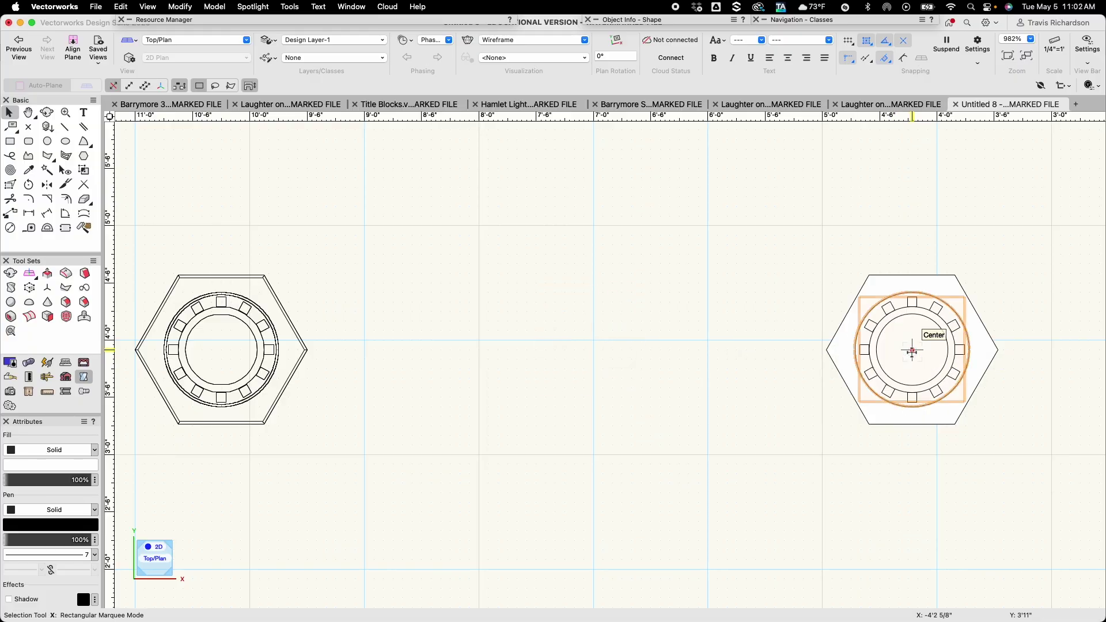
{"action": "left_click", "coordinate": [734, 426]}
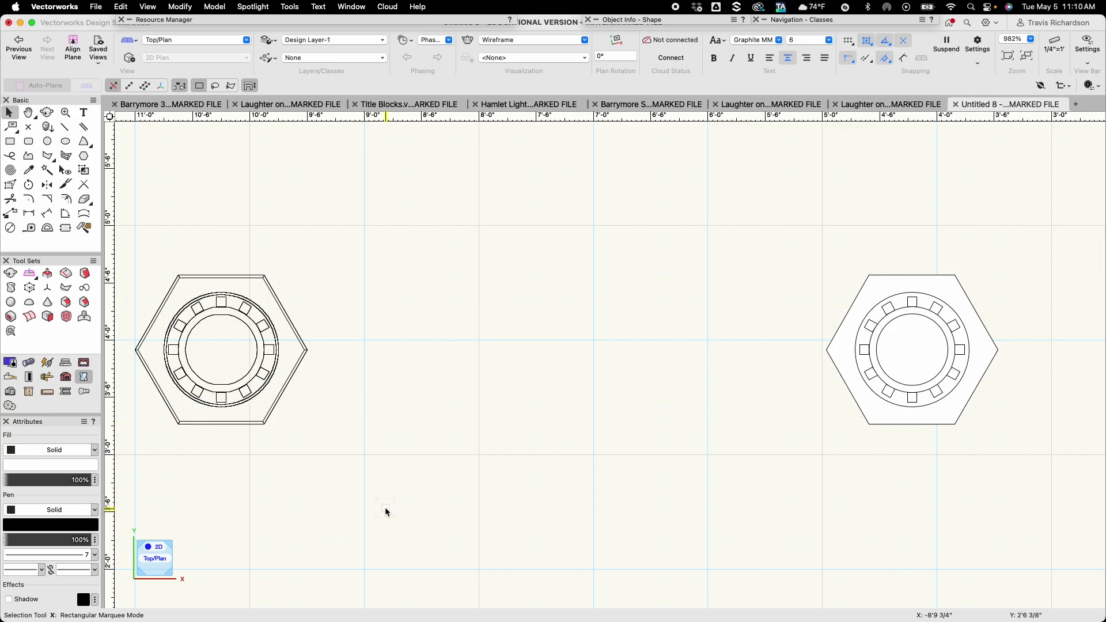
Draw an 8" diameter circle beside the column and place a copy between it and the flat hexagon drawing
{"action": "key", "text": "6"}
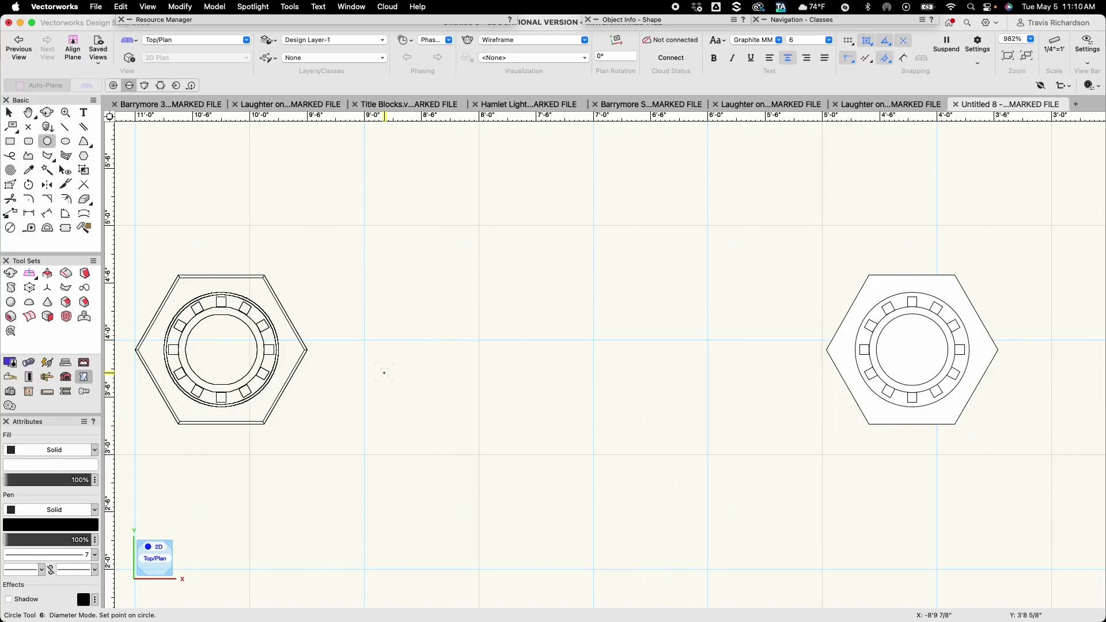
{"action": "left_click", "coordinate": [384, 372]}
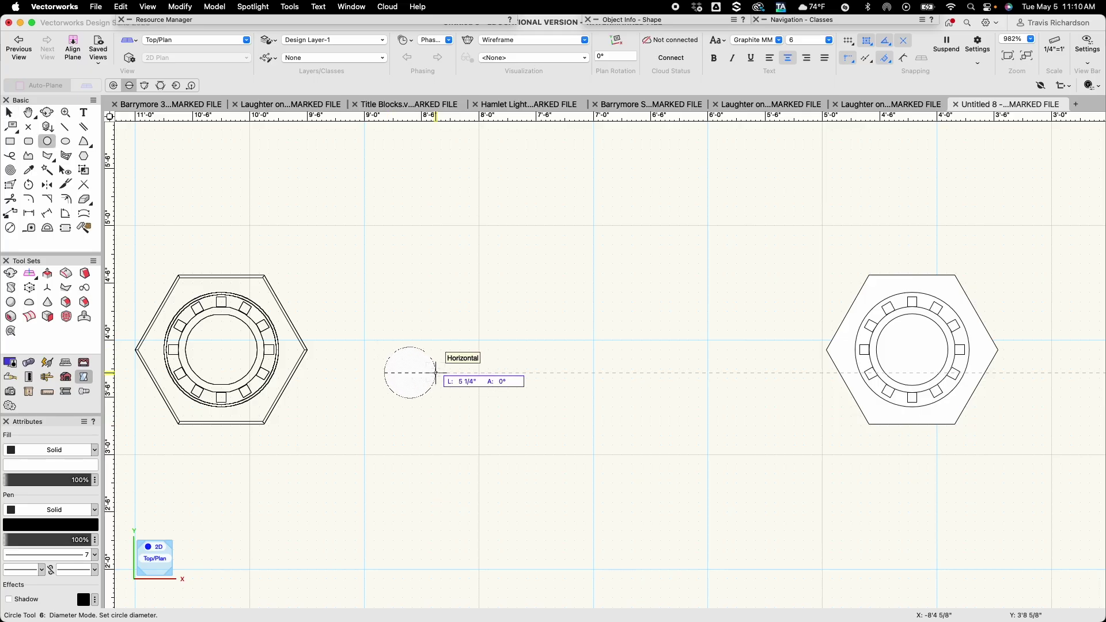
{"action": "key", "text": "Tab"}
{"action": "type", "text": "8"}
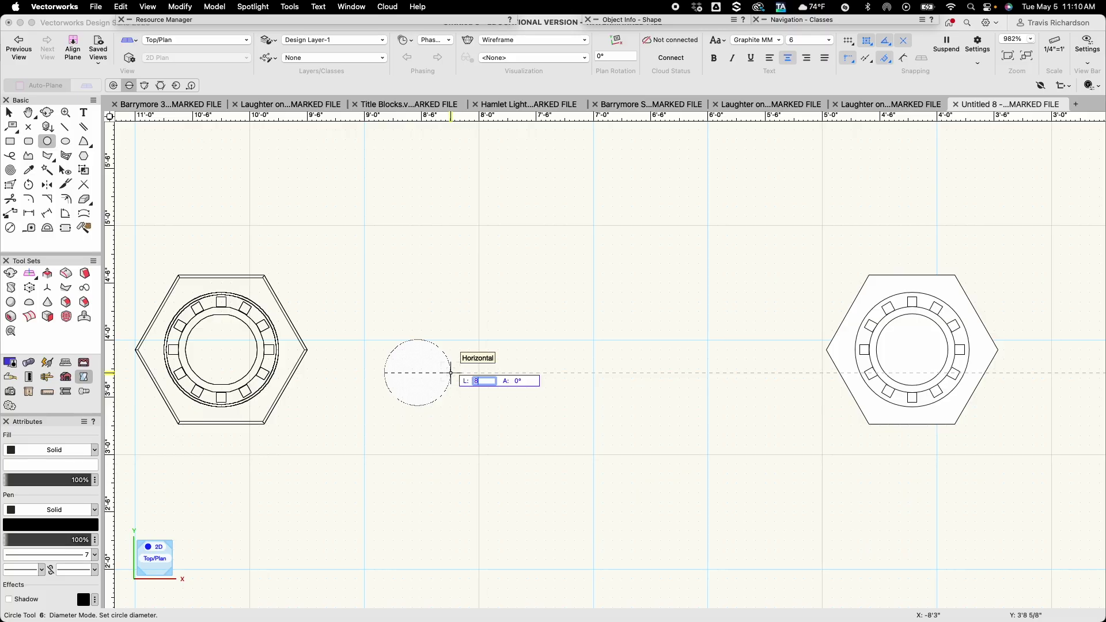
{"action": "key", "text": "Return"}
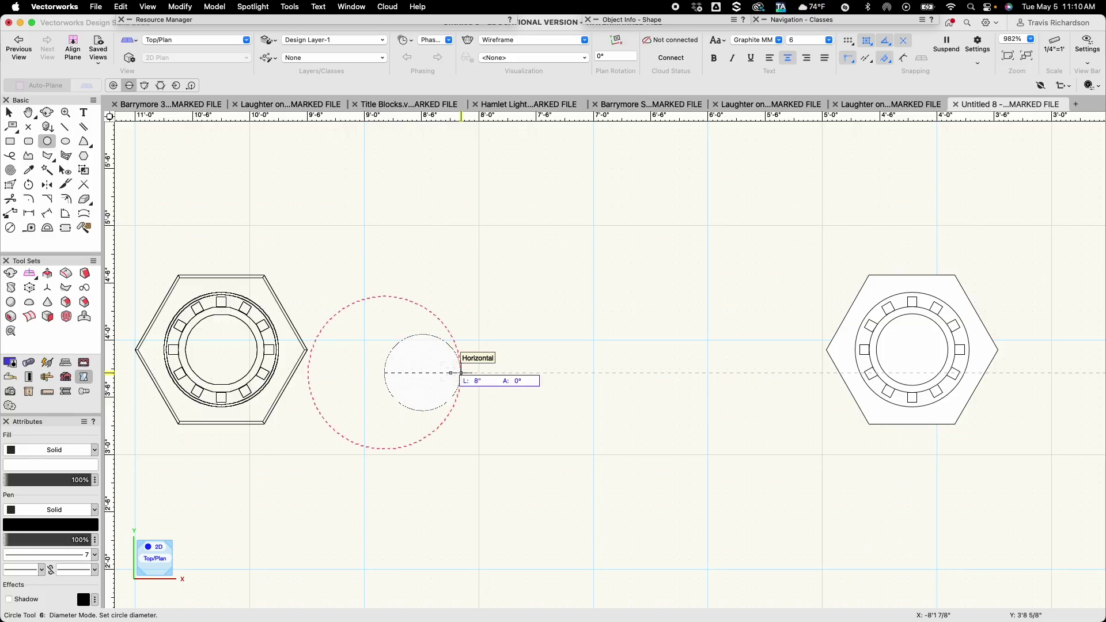
{"action": "left_click", "coordinate": [450, 373]}
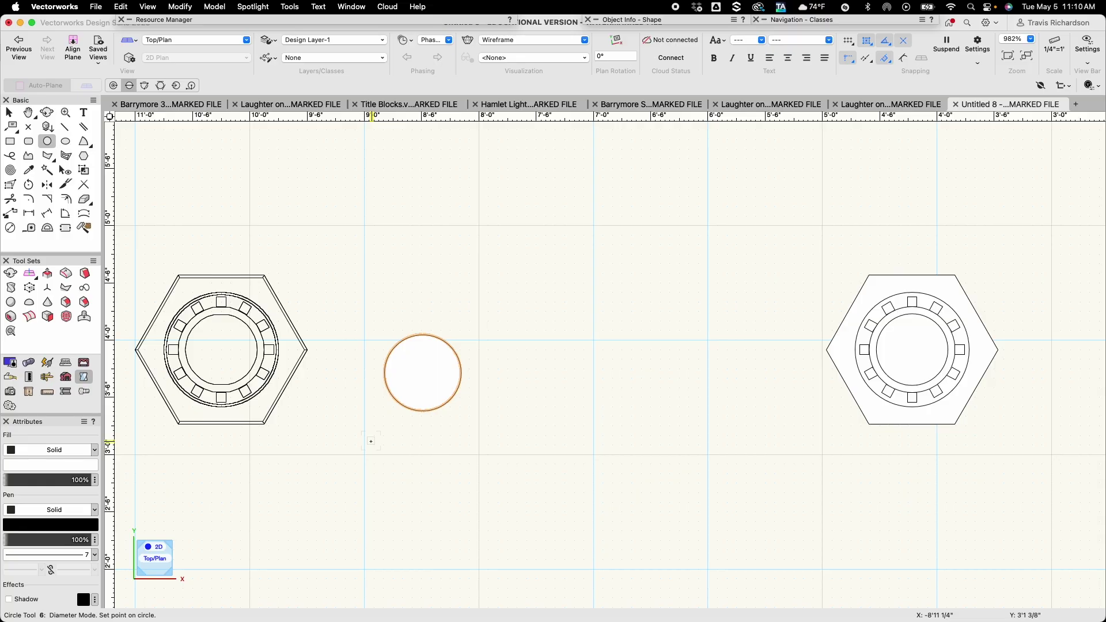
{"action": "key", "text": "x"}
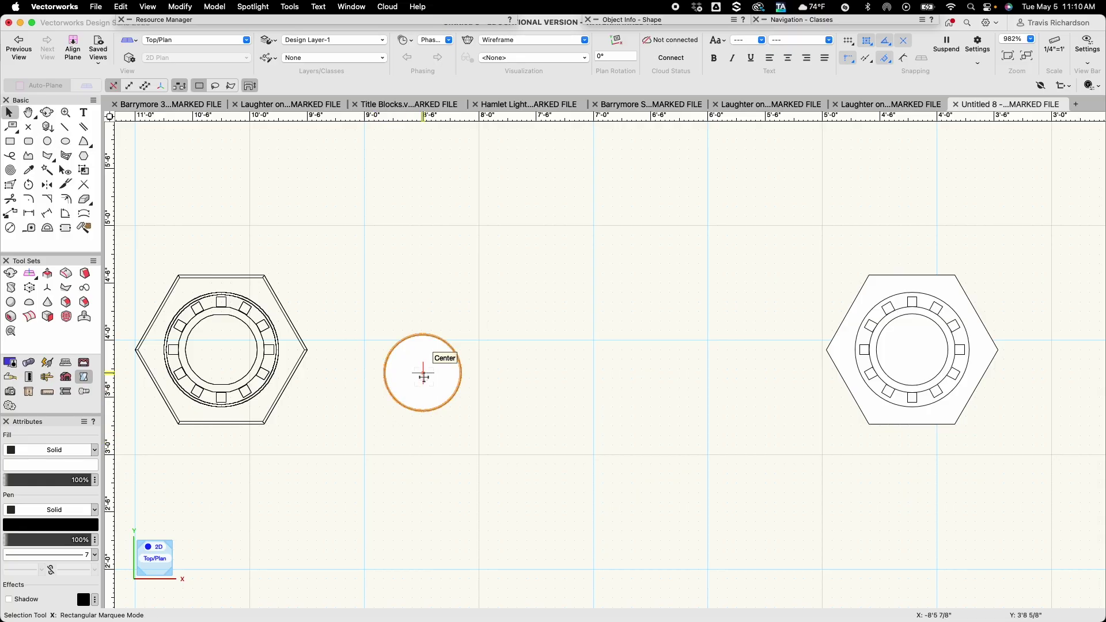
{"action": "left_click_drag", "start_coordinate": [423, 375], "coordinate": [653, 373], "text": "alt"}
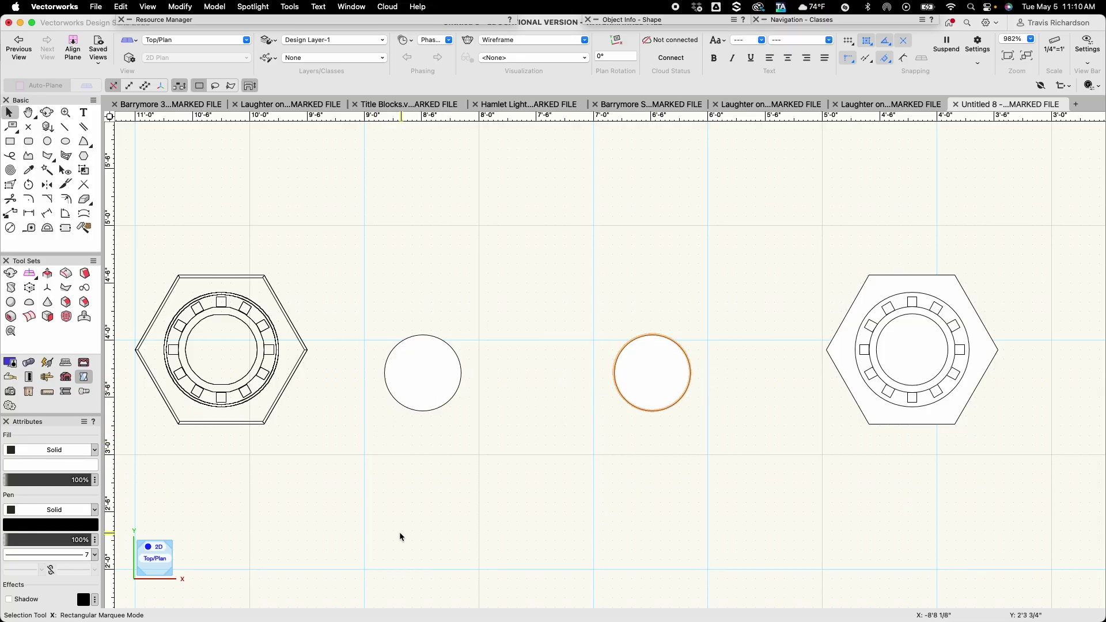
Extrude the 8" circle nearest the column by 1/2"
{"action": "left_click", "coordinate": [419, 387], "text": "shift"}
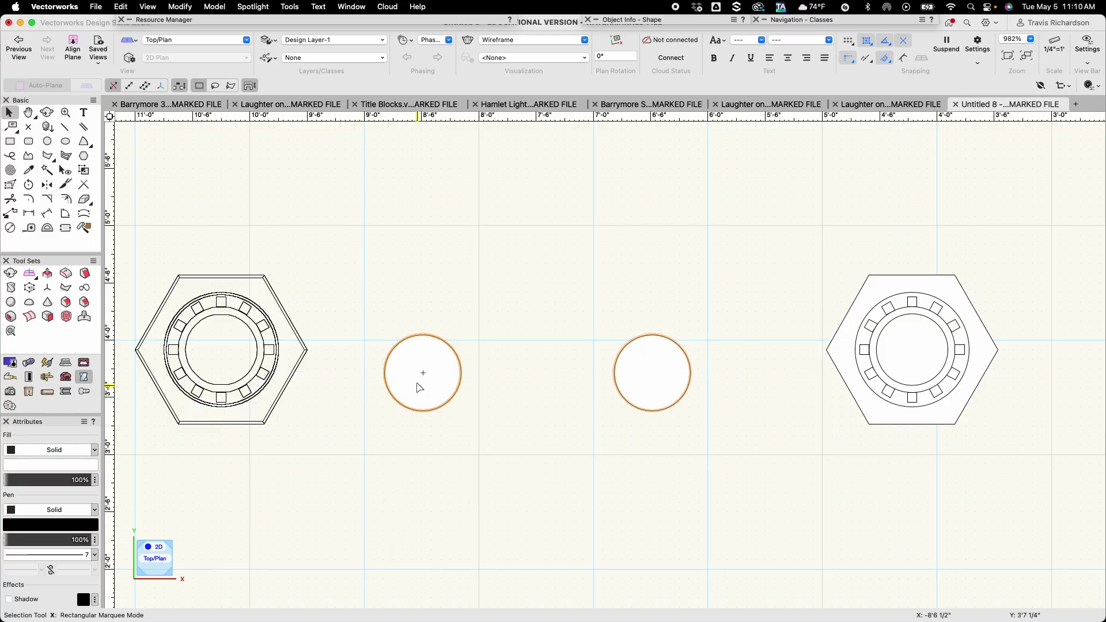
{"action": "left_click", "coordinate": [419, 389]}
{"action": "key", "text": "super+e"}
{"action": "type", "text": "1/2"}
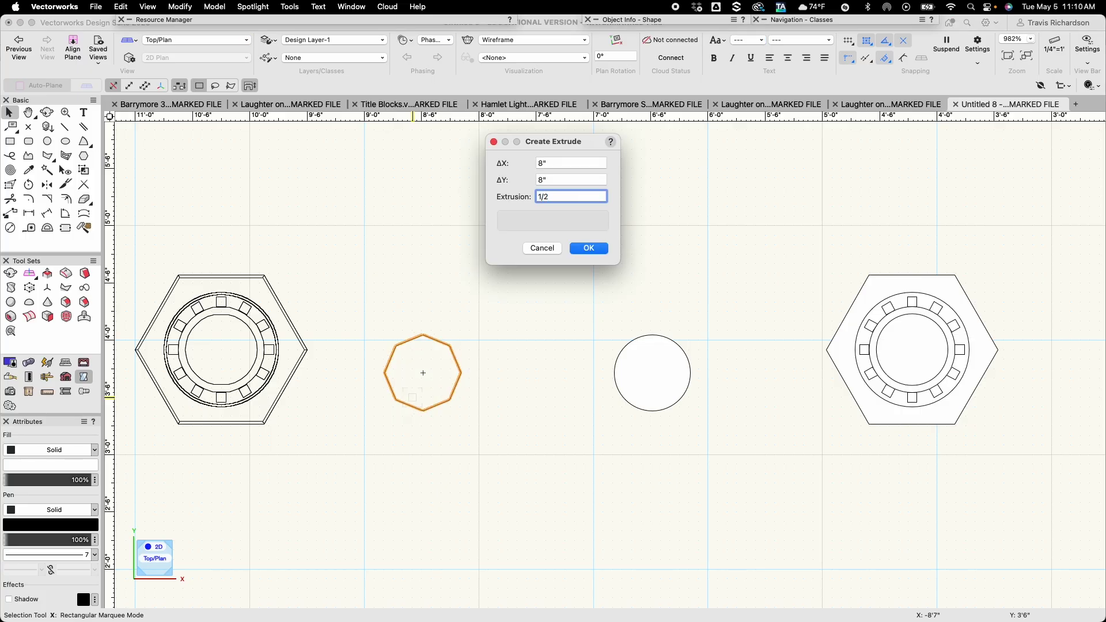
{"action": "key", "text": "Return"}
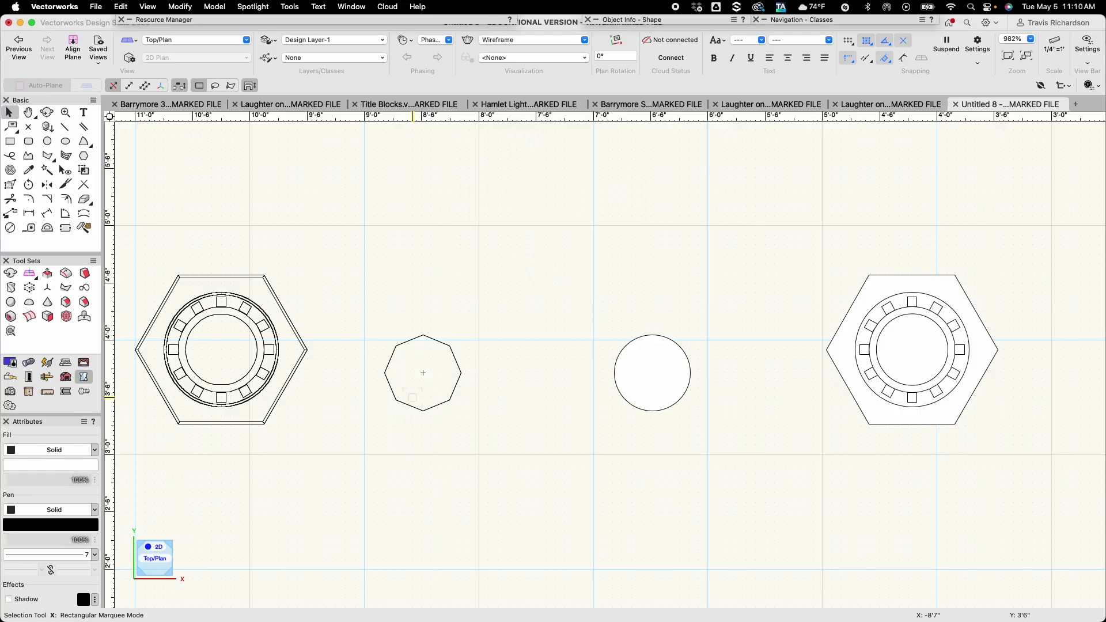
In Front view, fillet the top and bottom edges of the extruded 8" disc with a constant radius of 1/8"
{"action": "left_click", "coordinate": [423, 373]}
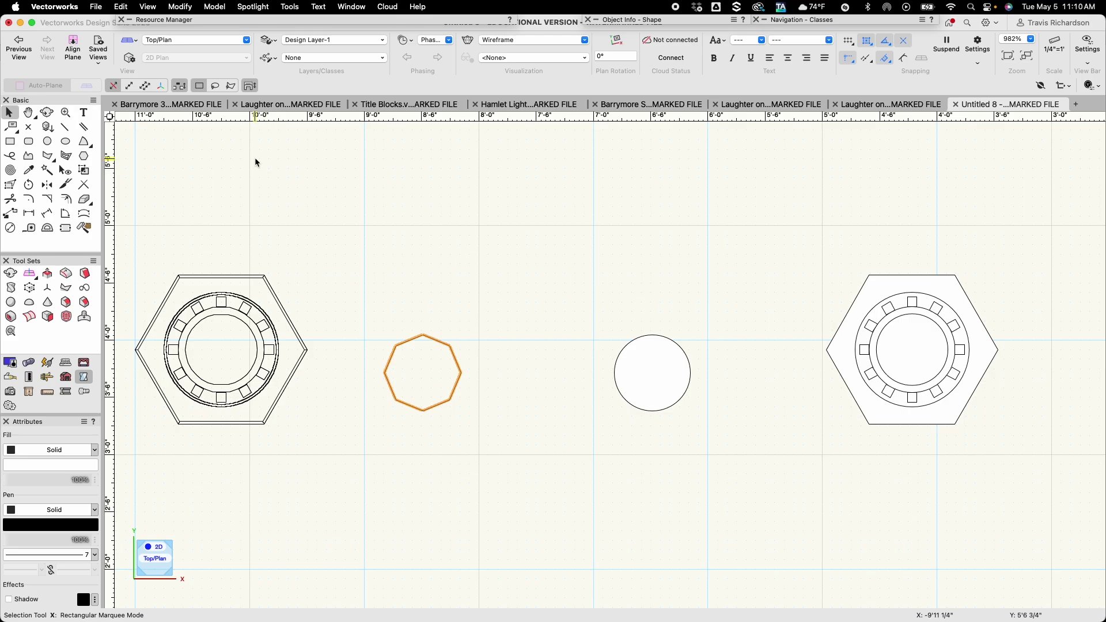
{"action": "left_click", "coordinate": [175, 40]}
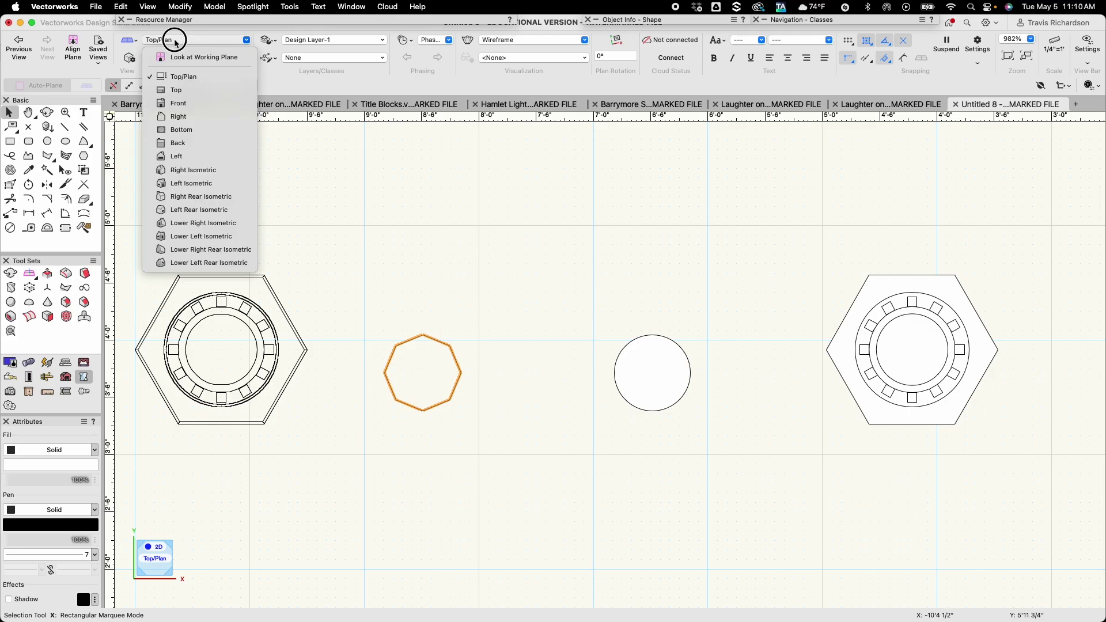
{"action": "left_click", "coordinate": [178, 103]}
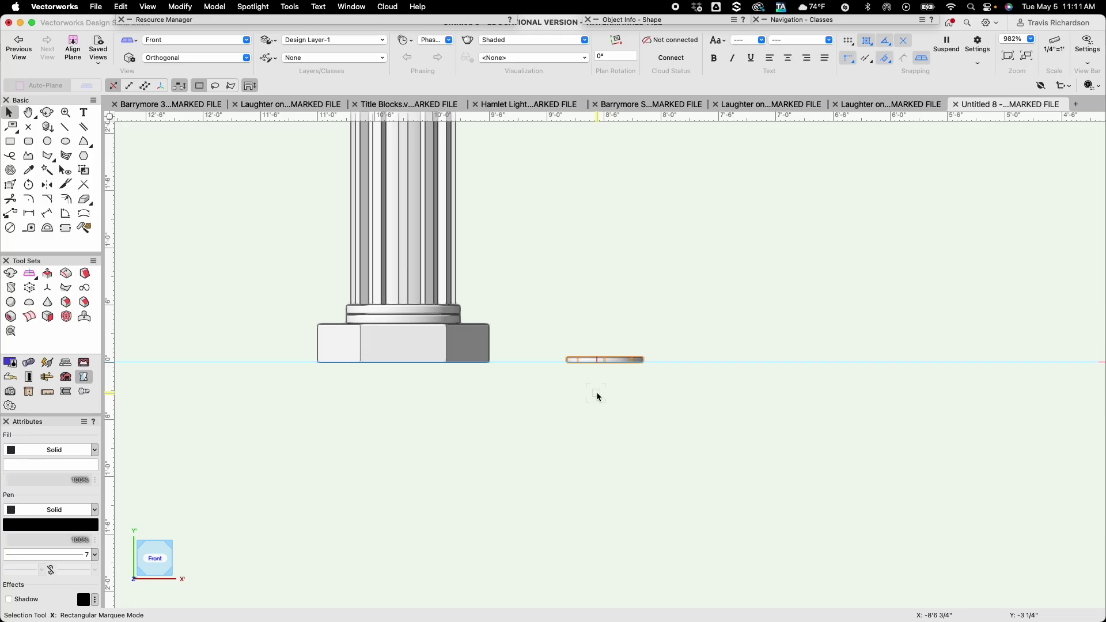
{"action": "left_click", "coordinate": [67, 306]}
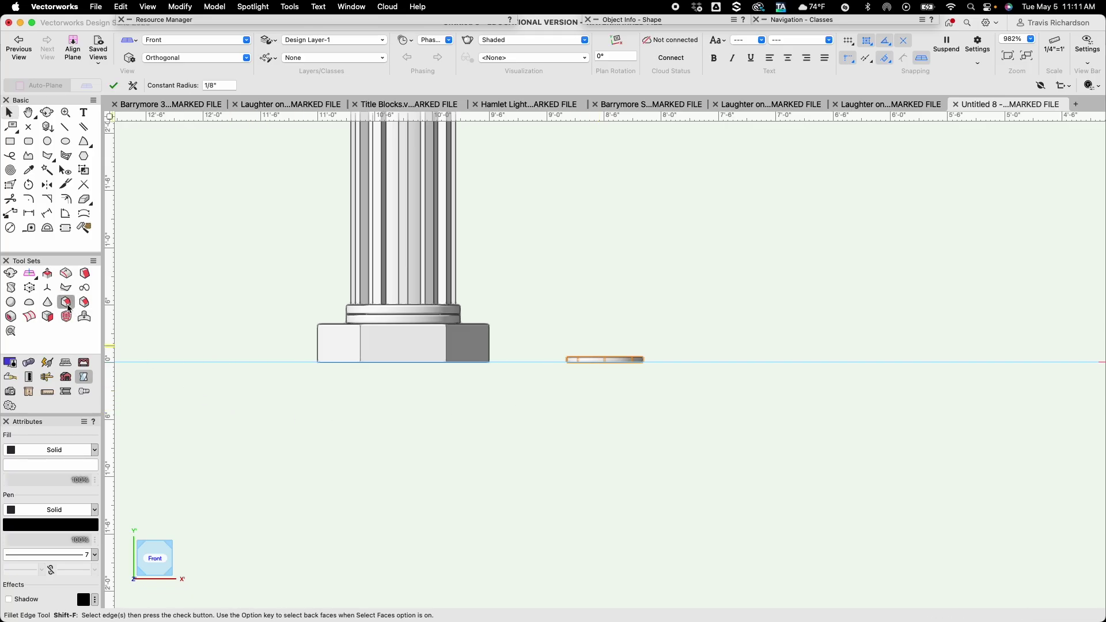
{"action": "left_click", "coordinate": [221, 85]}
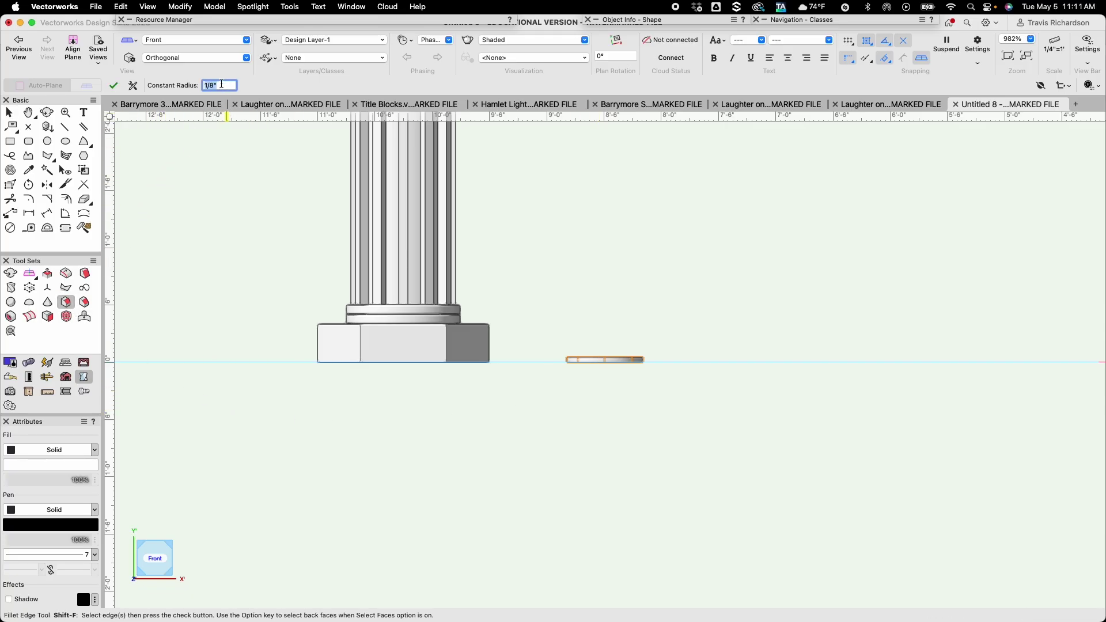
{"action": "type", "text": "1/8"}
{"action": "key", "text": "Return"}
{"action": "left_click", "coordinate": [600, 360]}
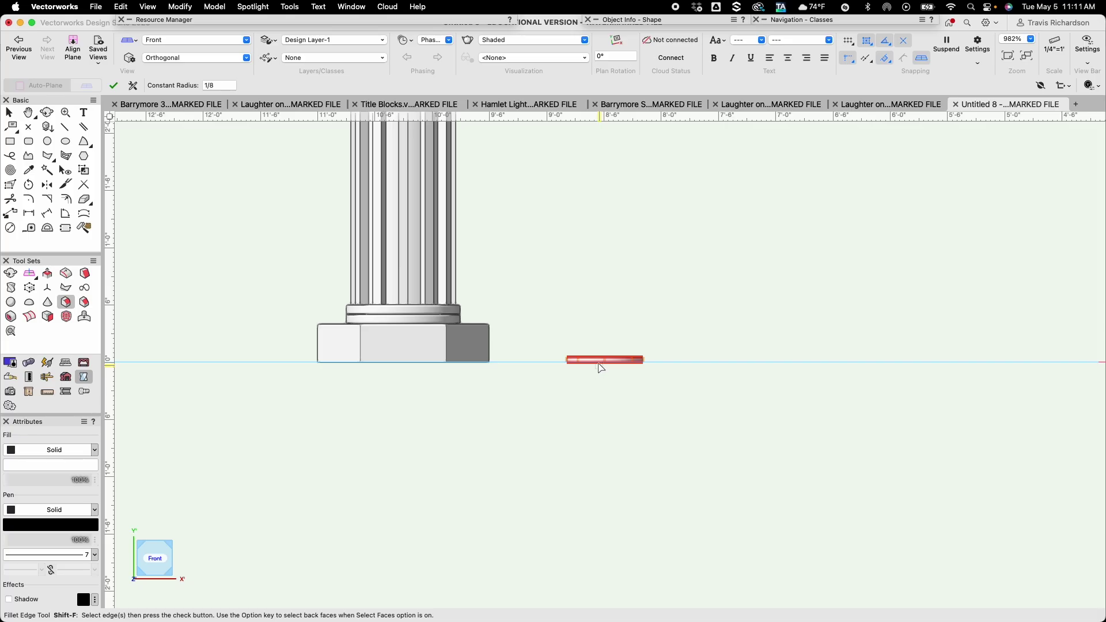
{"action": "left_click", "coordinate": [114, 87]}
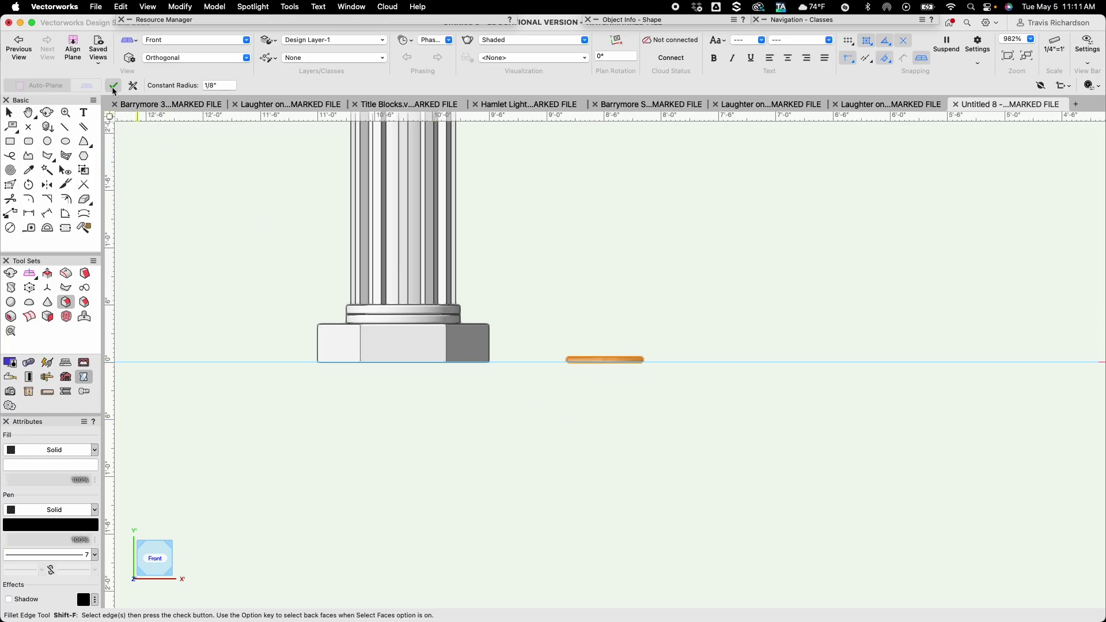
In Top/Plan view, move the filleted 8" disc by its centre onto the centre of the column
{"action": "left_click", "coordinate": [184, 45]}
{"action": "left_click", "coordinate": [190, 79]}
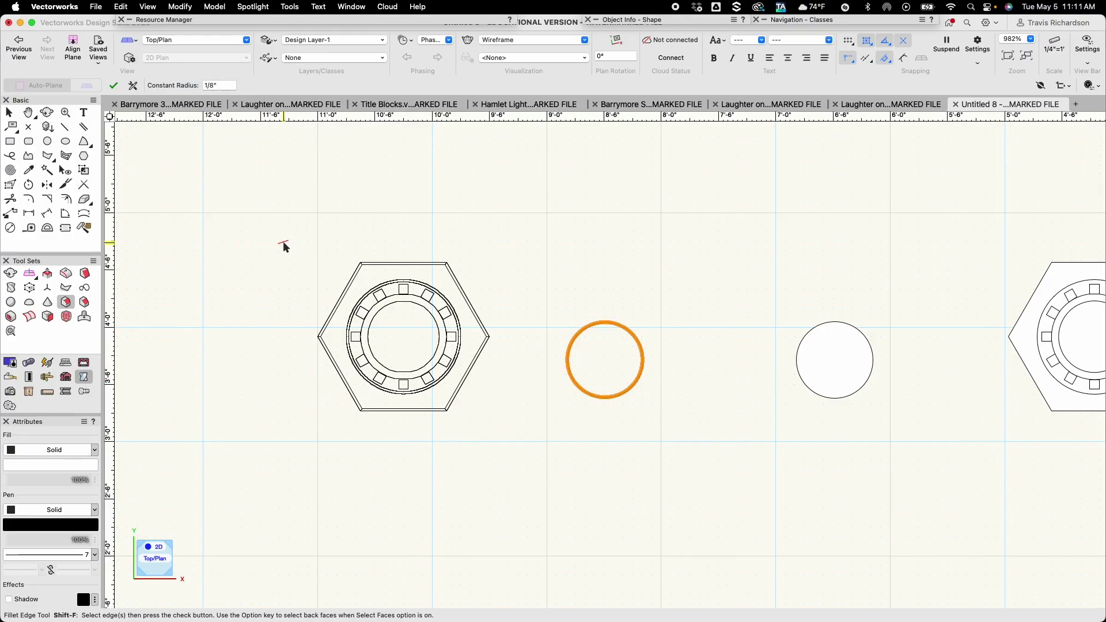
{"action": "key", "text": "x"}
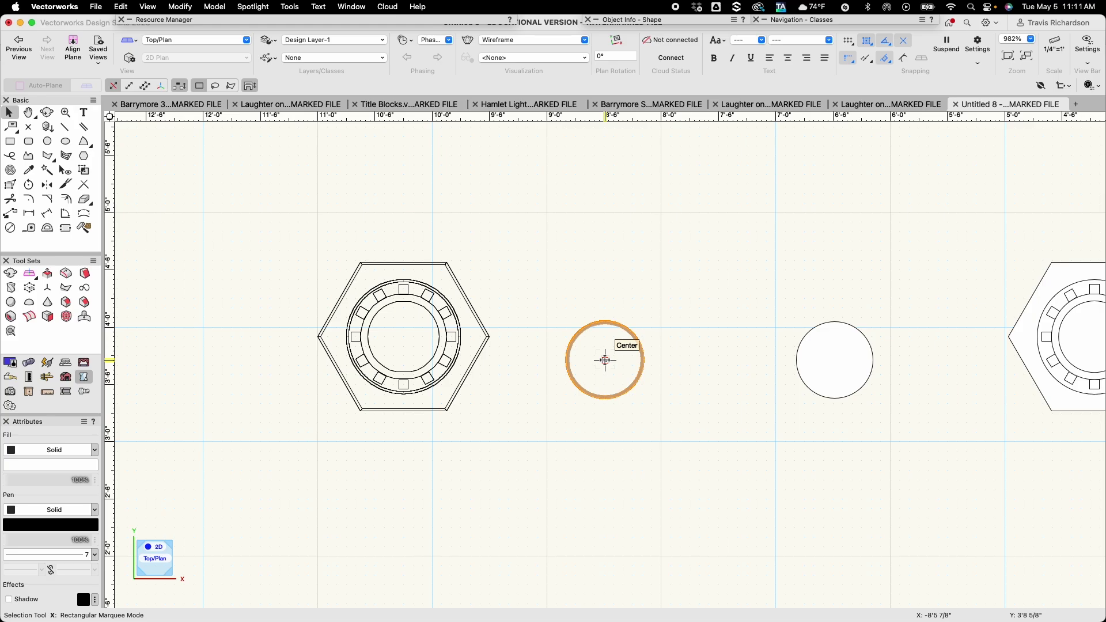
{"action": "left_click_drag", "start_coordinate": [604, 360], "coordinate": [402, 338]}
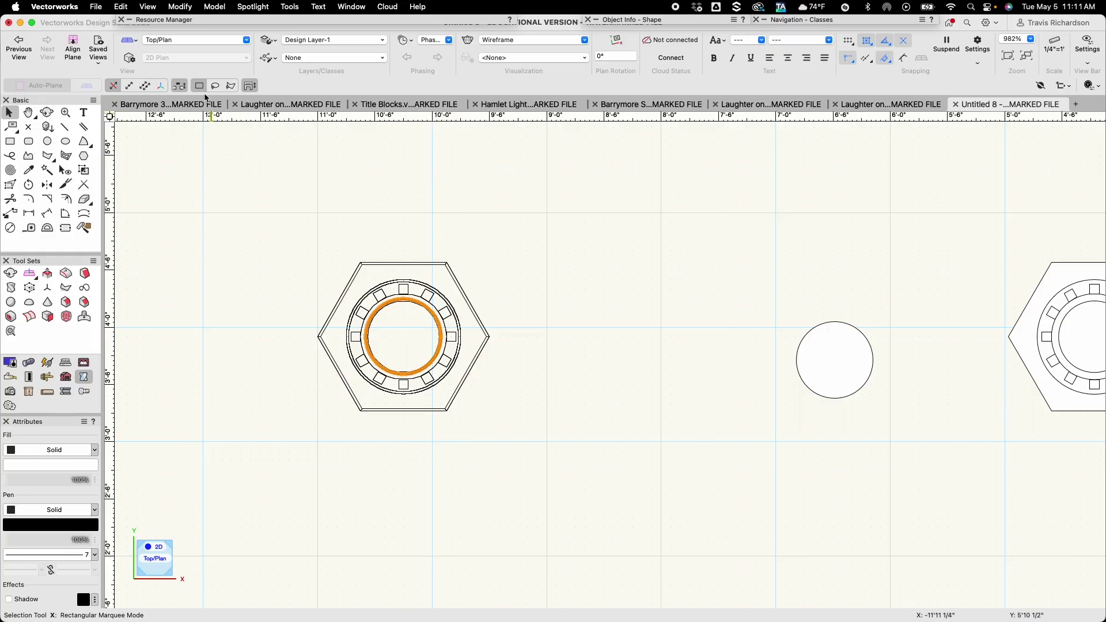
In Front view, raise the 8" disc by 2'10" so it sits on top of the column
{"action": "left_click", "coordinate": [185, 40]}
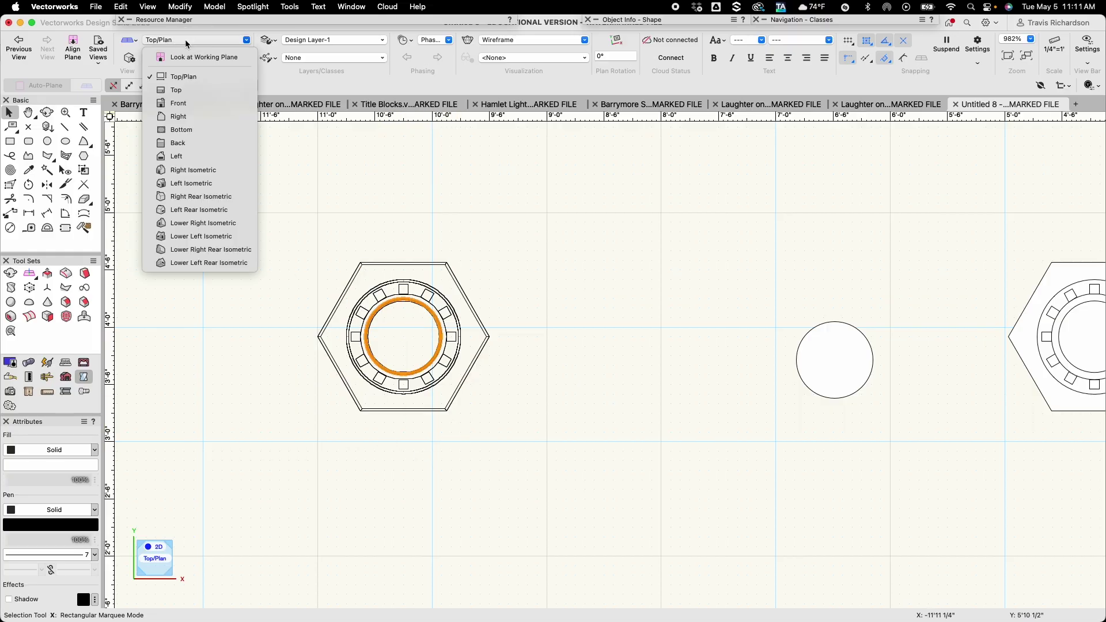
{"action": "left_click", "coordinate": [185, 104]}
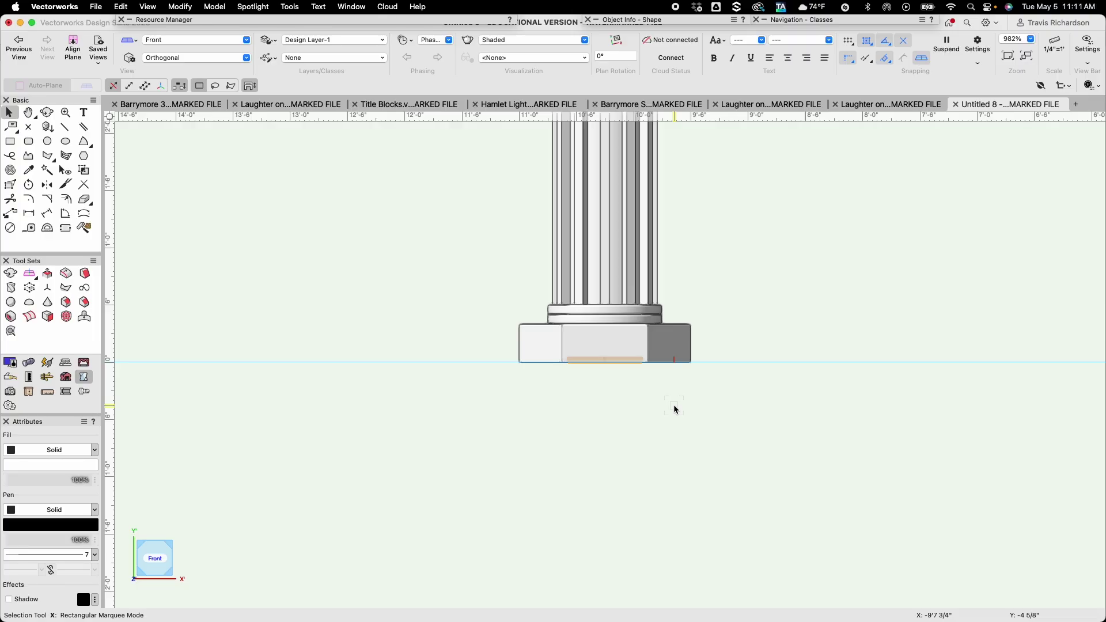
{"action": "key", "text": "super+m"}
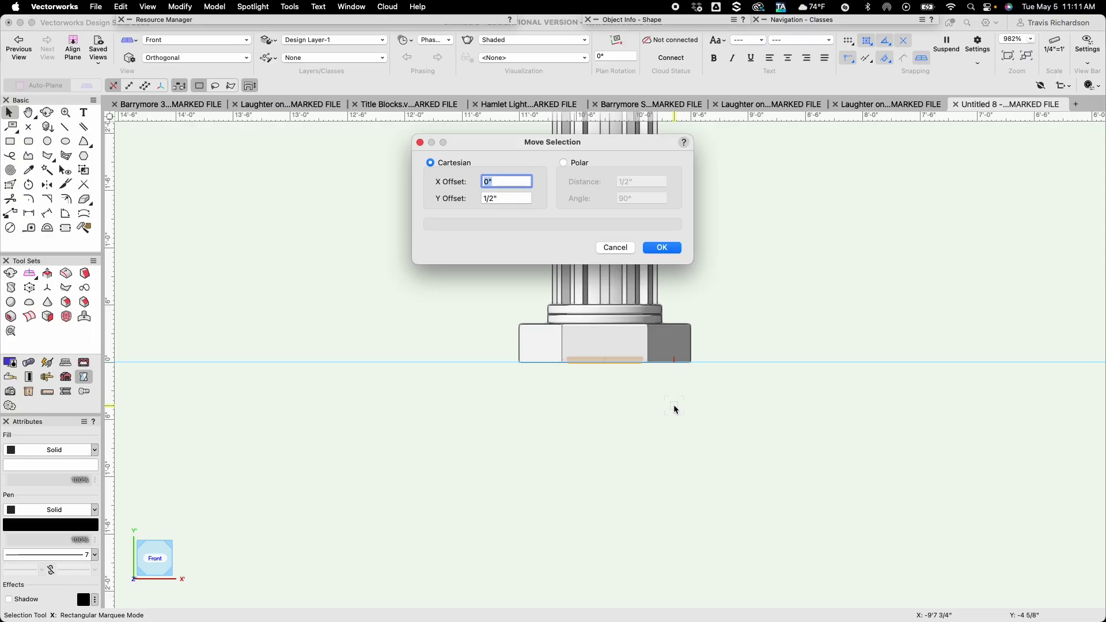
{"action": "key", "text": "Tab"}
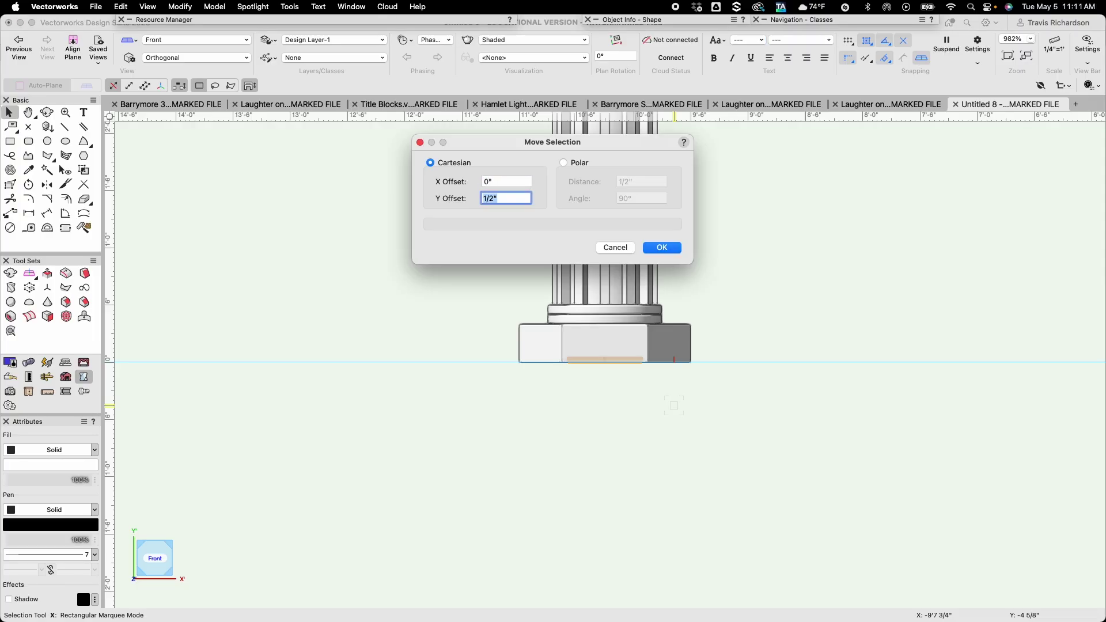
{"action": "type", "text": "2'10"}
{"action": "key", "text": "Return"}
{"action": "key", "text": "h"}
{"action": "left_click_drag", "start_coordinate": [743, 219], "coordinate": [684, 407]}
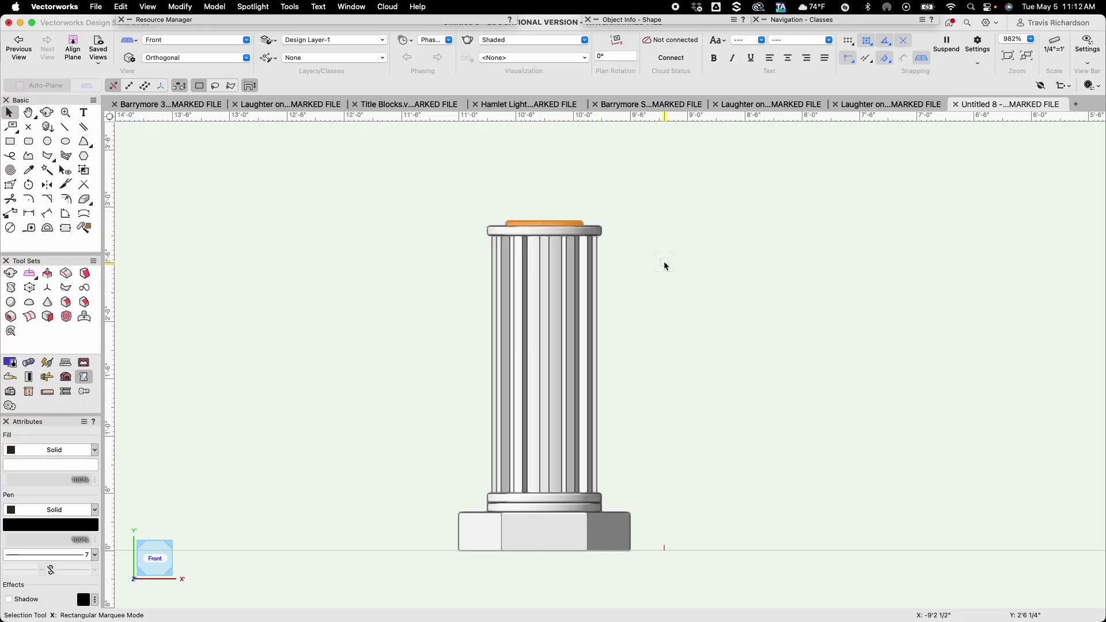
Stack three copies of the 8" disc directly above the first, offsetting each upward by one disc thickness
{"action": "key", "text": "super+m"}
{"action": "key", "text": "Tab"}
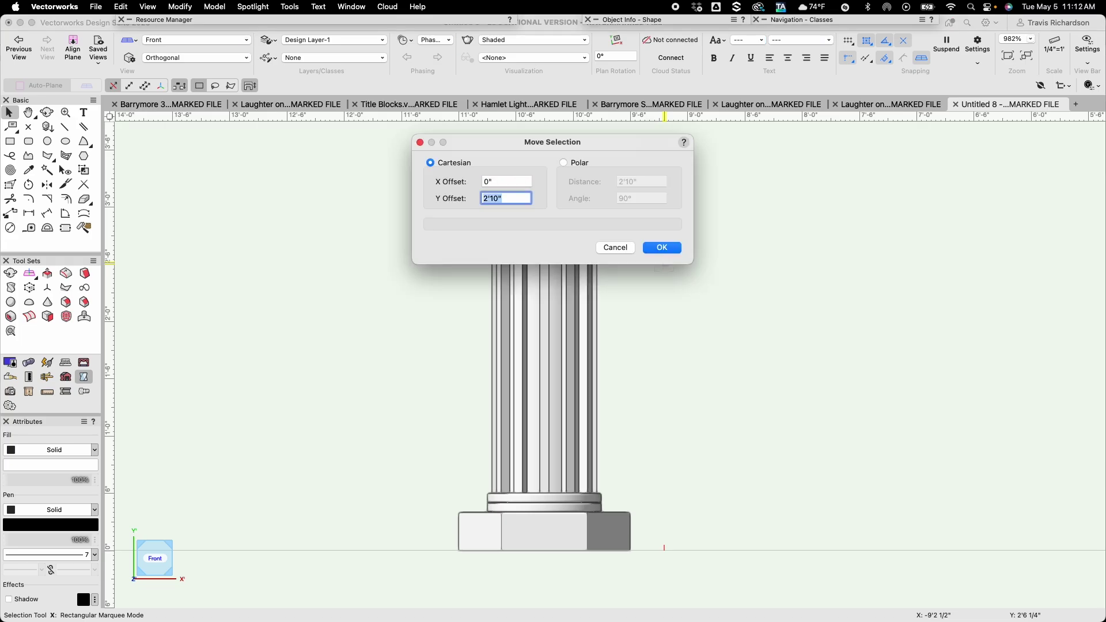
{"action": "key", "text": "Return"}
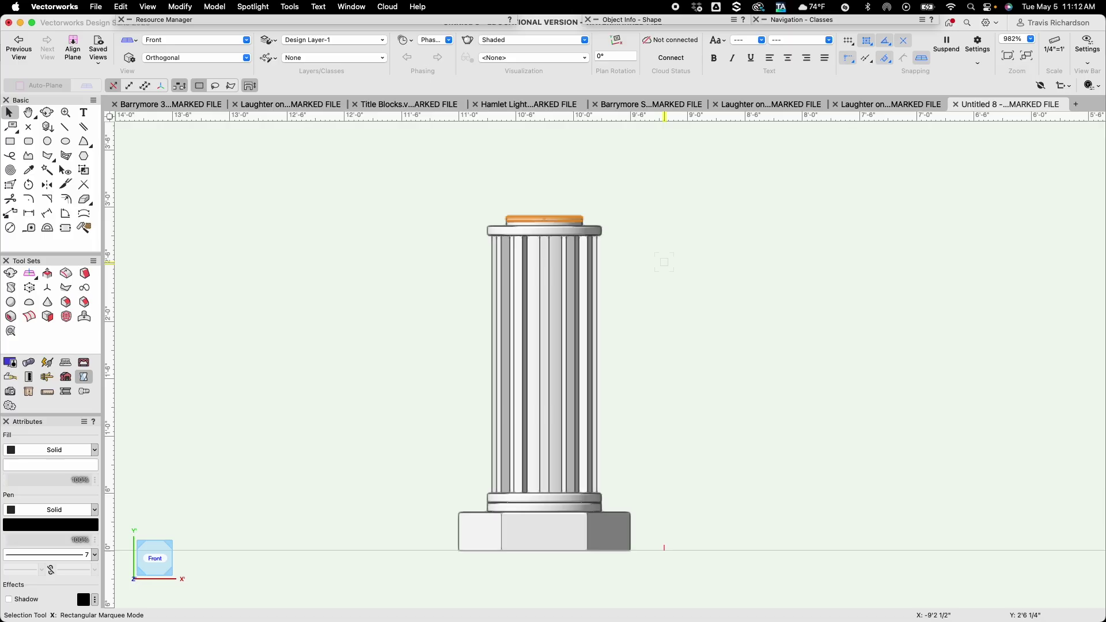
{"action": "key", "text": "super+m"}
{"action": "key", "text": "Return"}
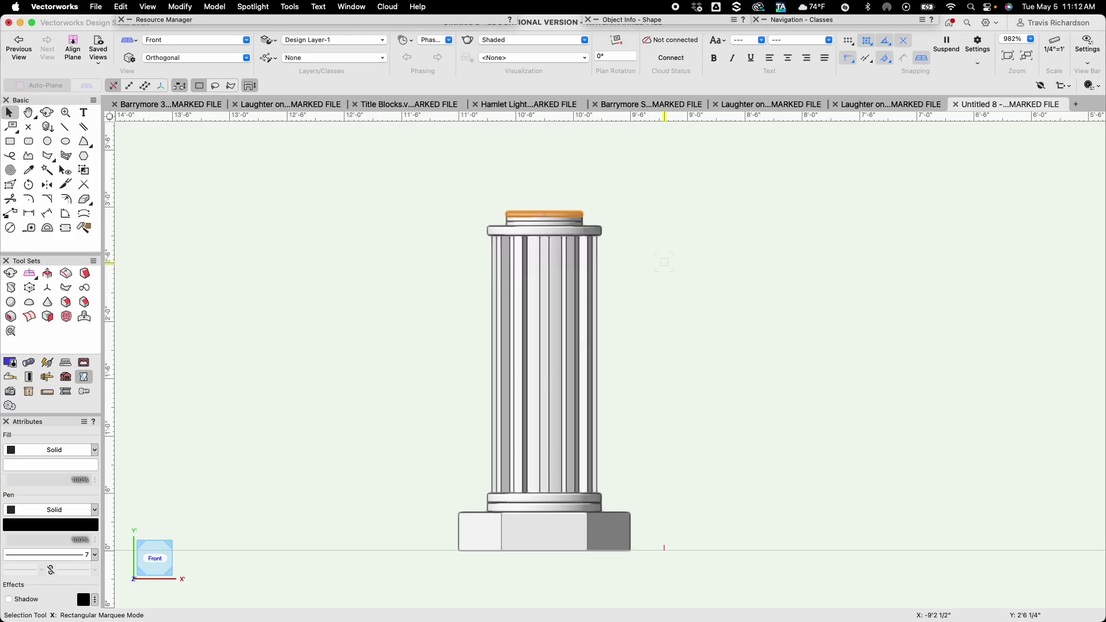
{"action": "key", "text": "super+m"}
{"action": "key", "text": "Return"}
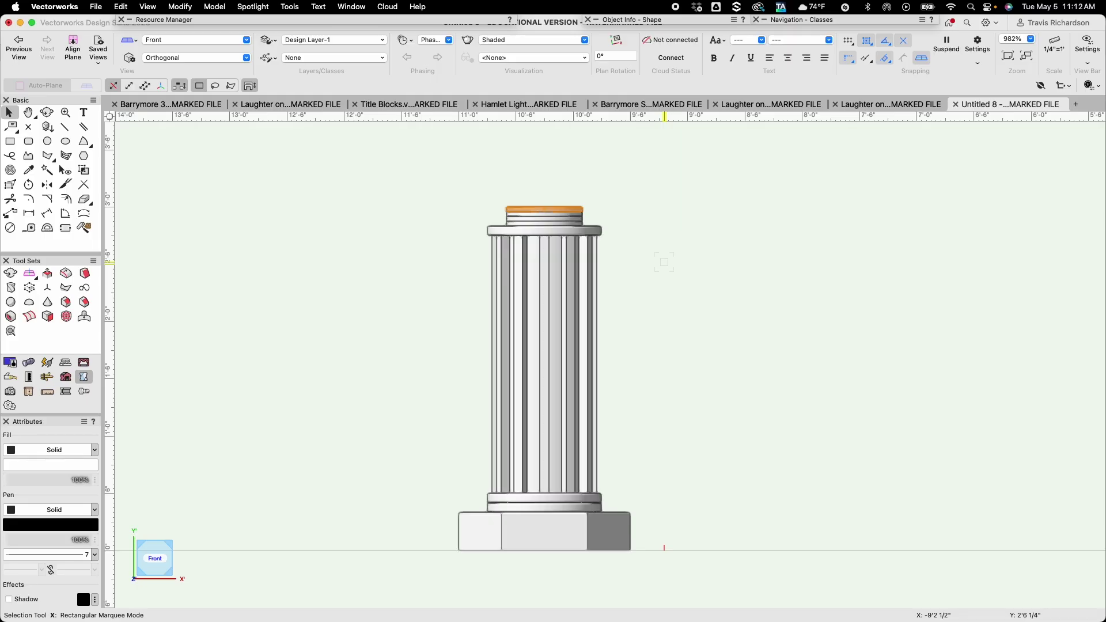
{"action": "left_click", "coordinate": [728, 309]}
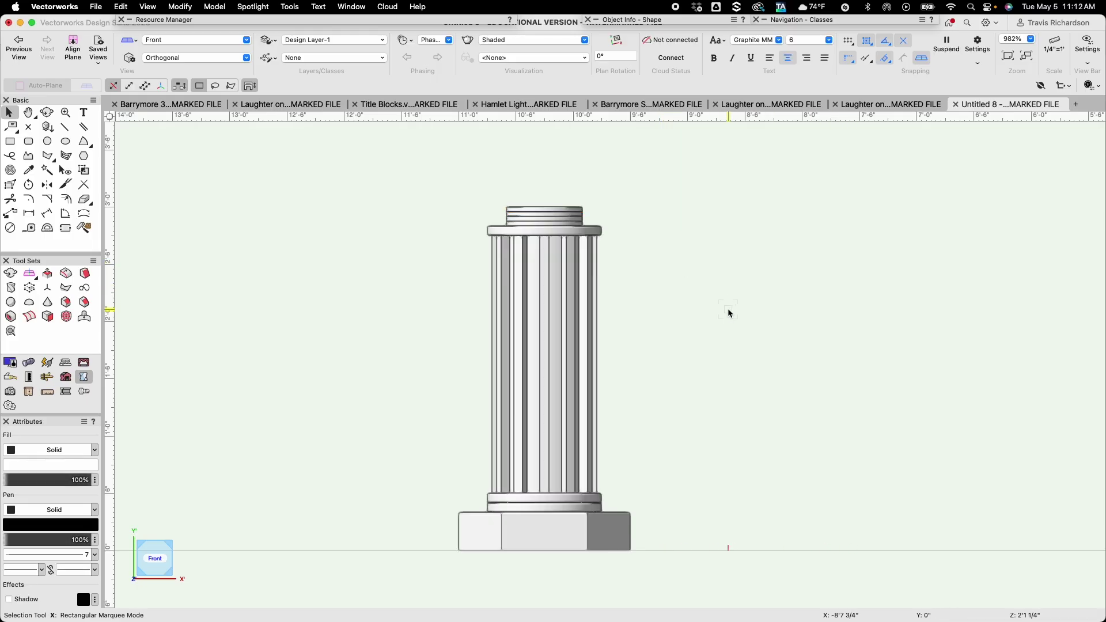
In Top/Plan view, draw a 7" diameter circle beside the column and place a copy at the centre of the flat 8" circle
{"action": "left_click", "coordinate": [221, 39]}
{"action": "left_click", "coordinate": [215, 78]}
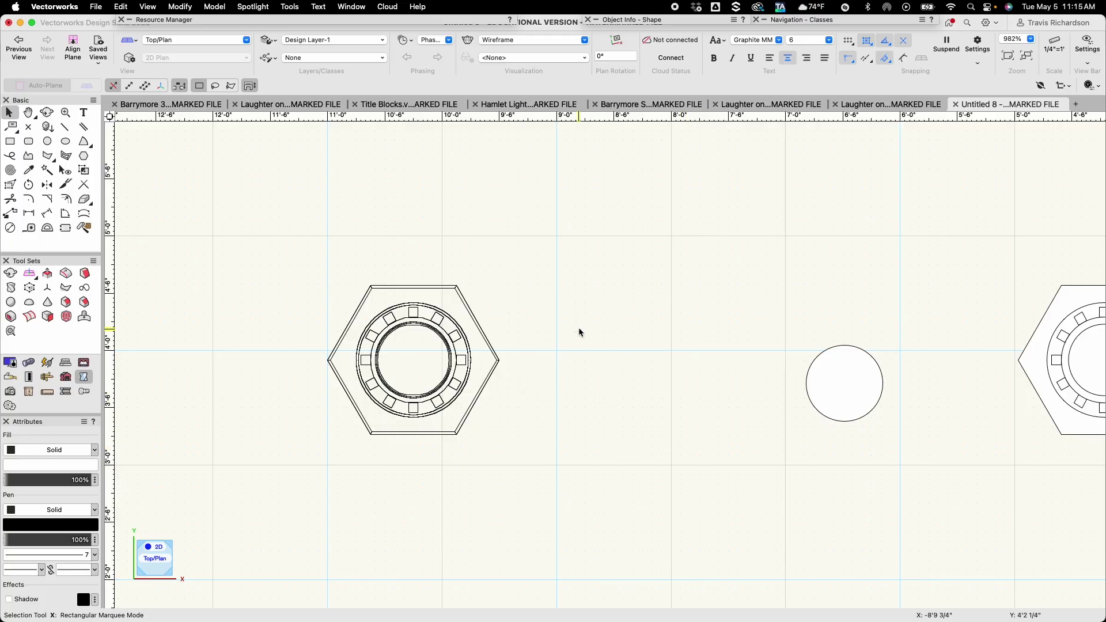
{"action": "key", "text": "6"}
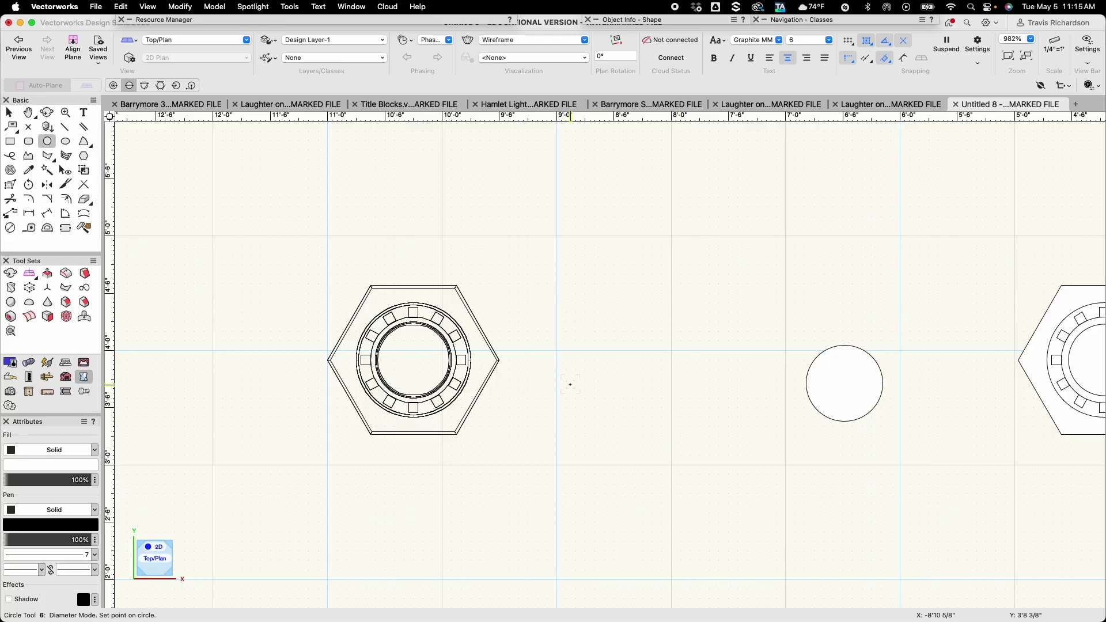
{"action": "left_click", "coordinate": [569, 385]}
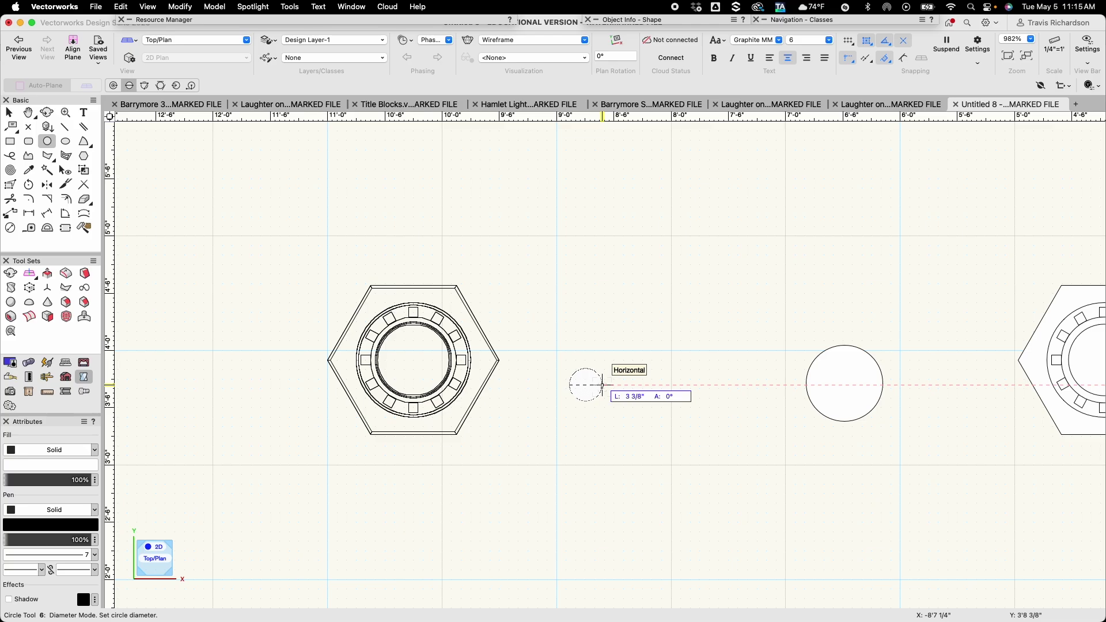
{"action": "type", "text": "7"}
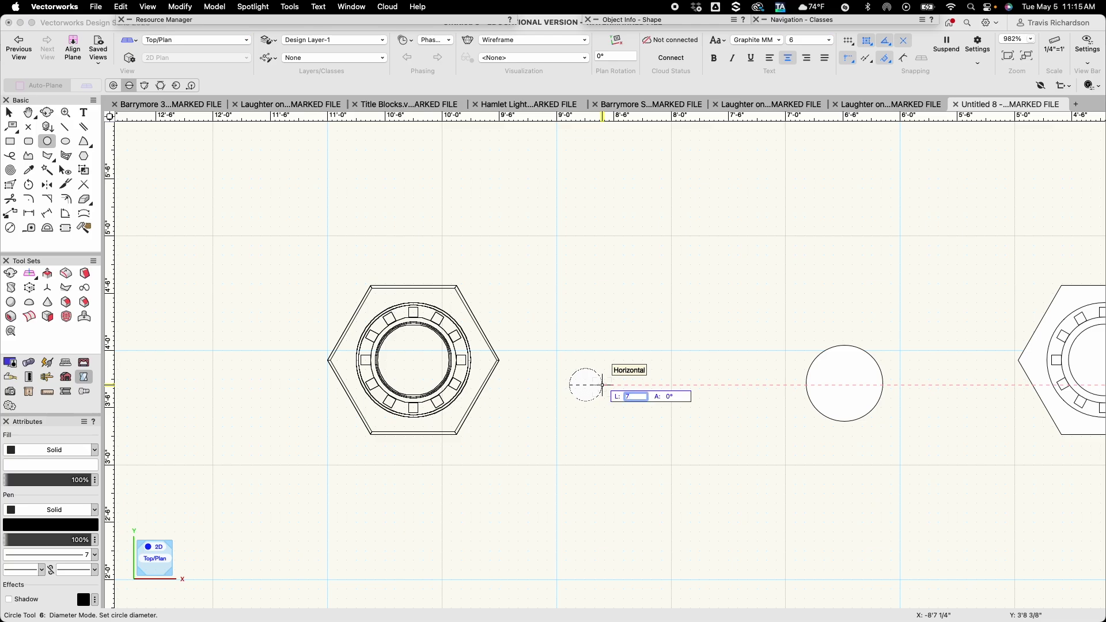
{"action": "key", "text": "Tab"}
{"action": "left_click", "coordinate": [636, 385]}
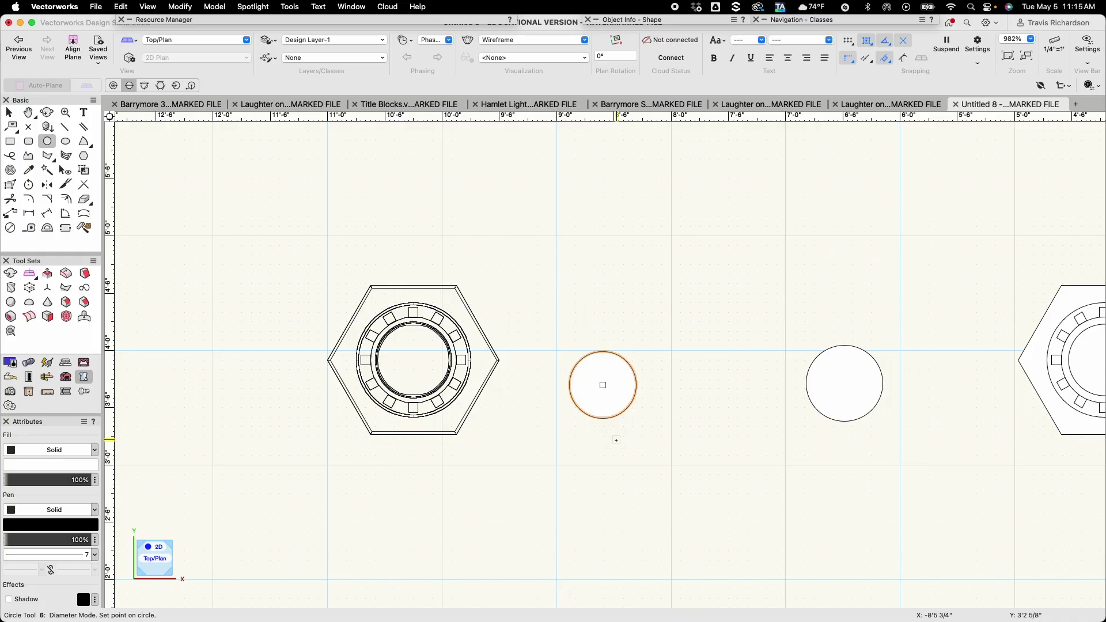
{"action": "key", "text": "x"}
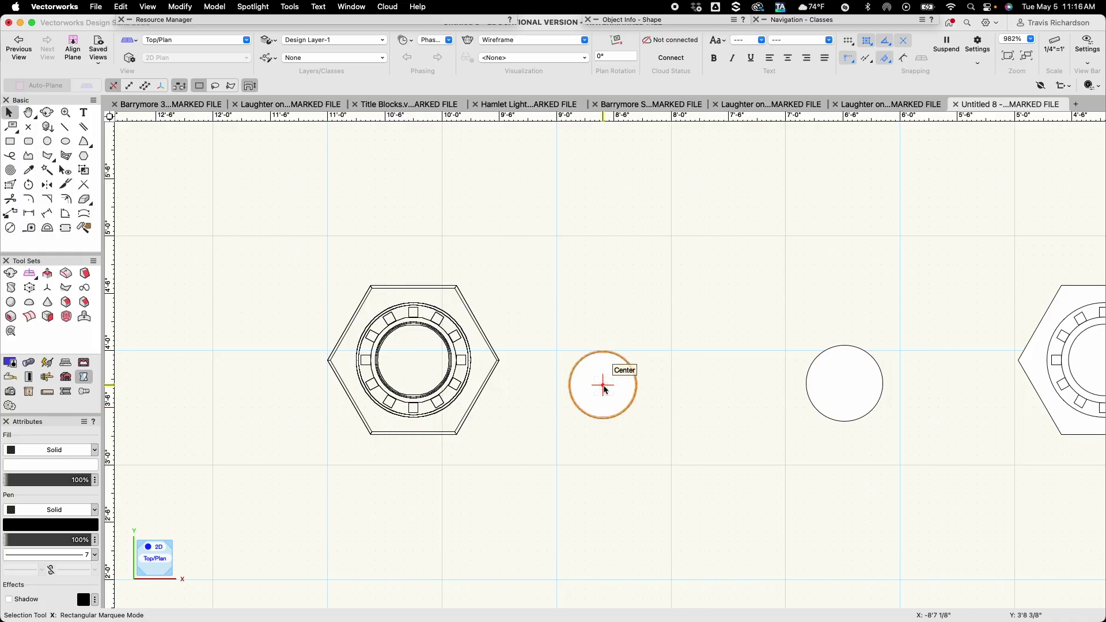
{"action": "left_click_drag", "start_coordinate": [603, 386], "coordinate": [846, 384]}
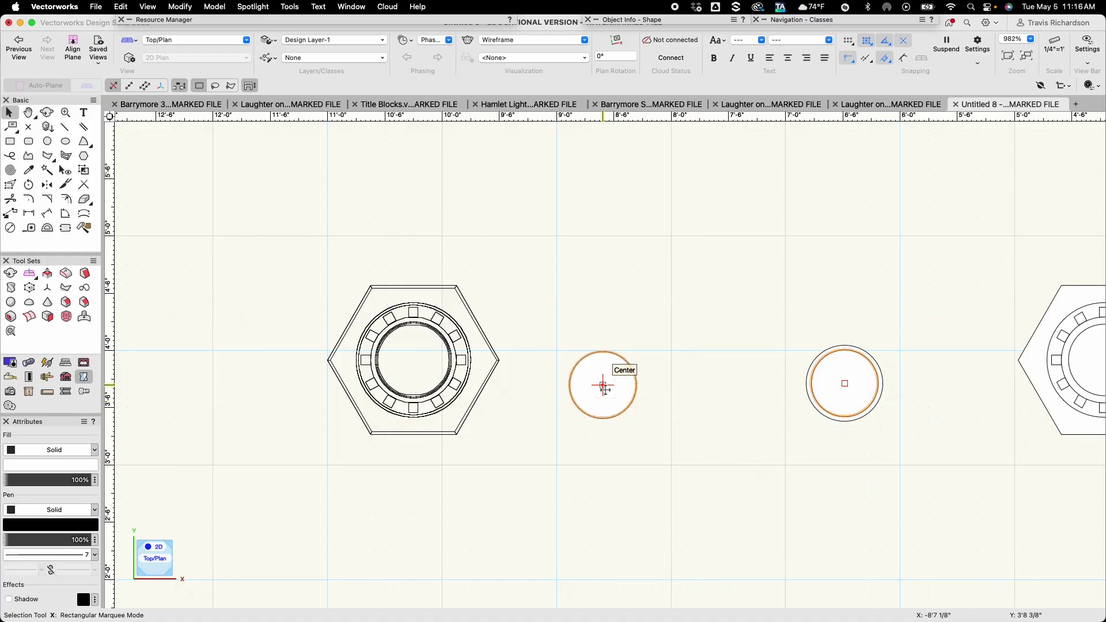
Extrude the 7" circle beside the column by about 2"
{"action": "left_click", "coordinate": [603, 386]}
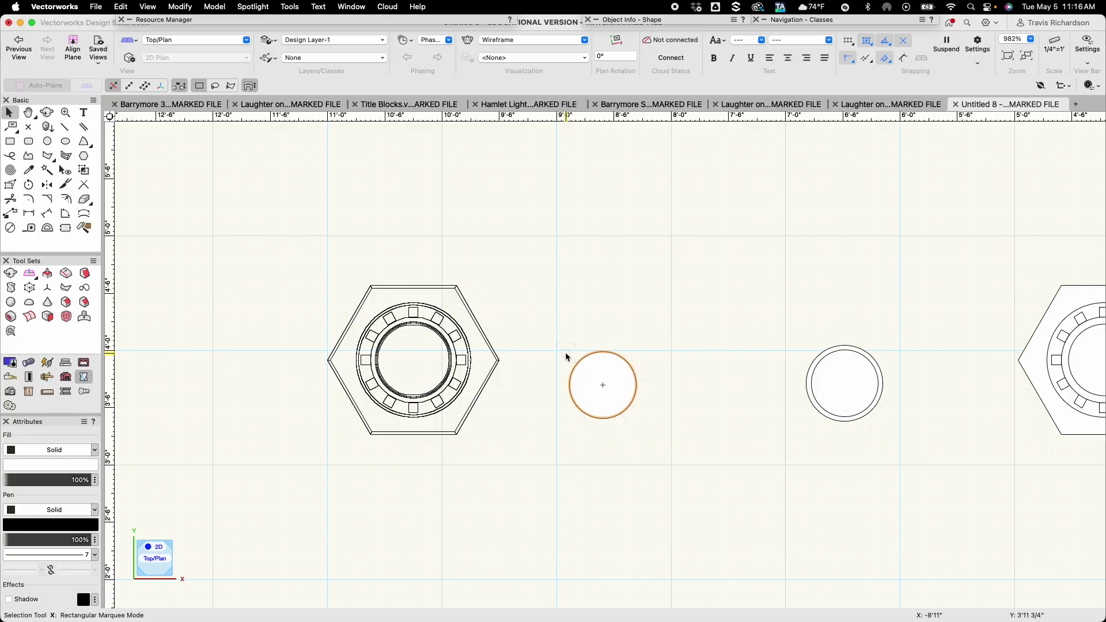
{"action": "key", "text": "super+e"}
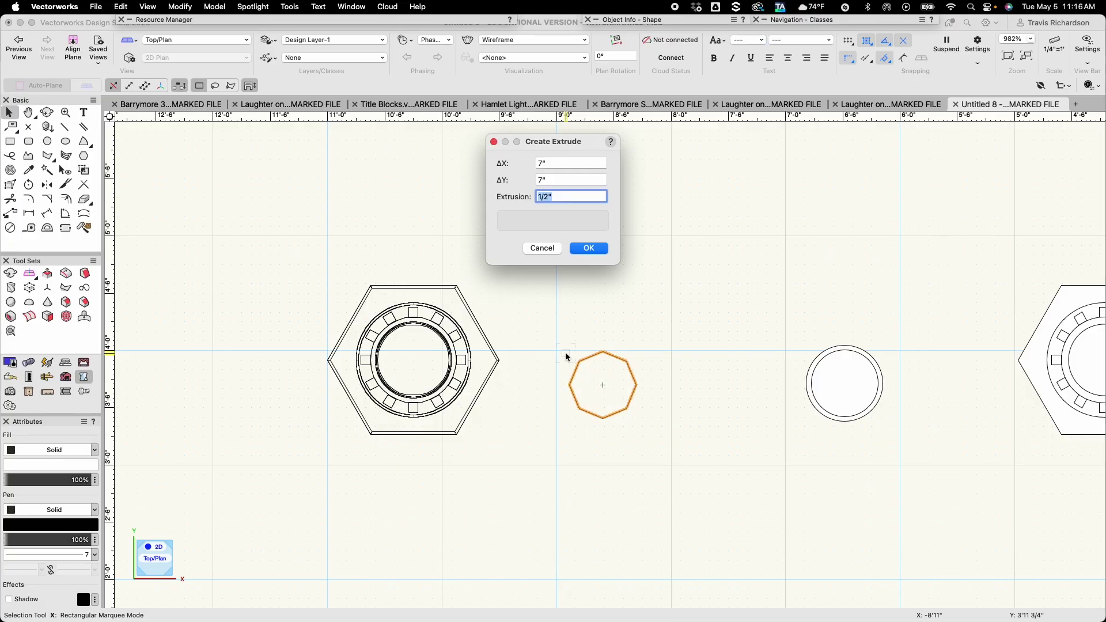
{"action": "type", "text": "1"}
{"action": "key", "text": "Return"}
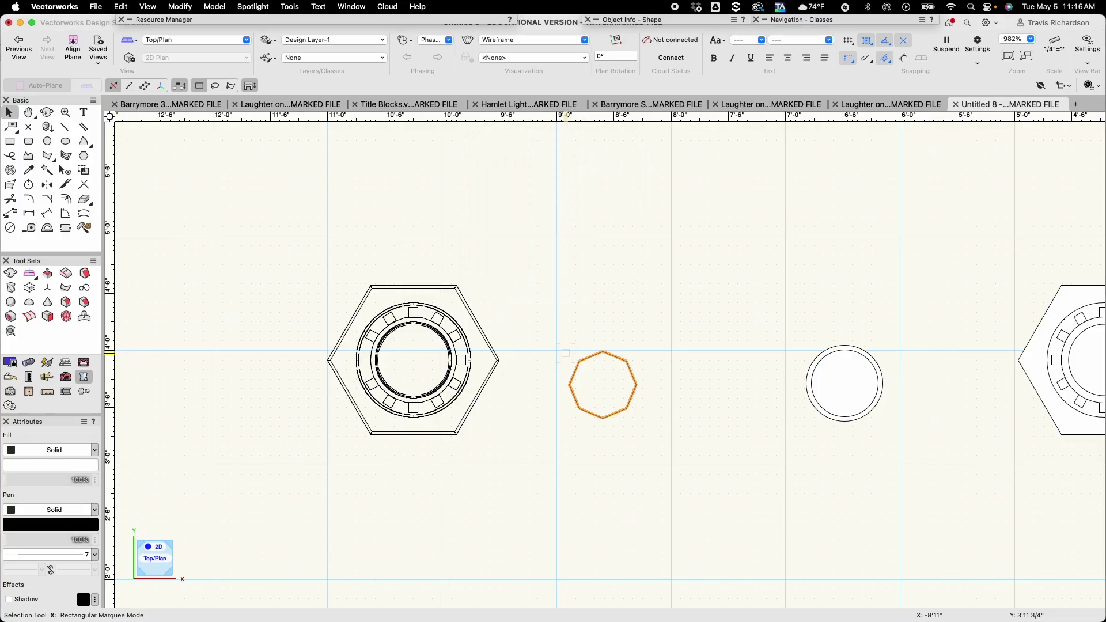
In Front view, fillet the upper and lower edges of the 7" disc with a 1/4" radius
{"action": "left_click", "coordinate": [179, 39]}
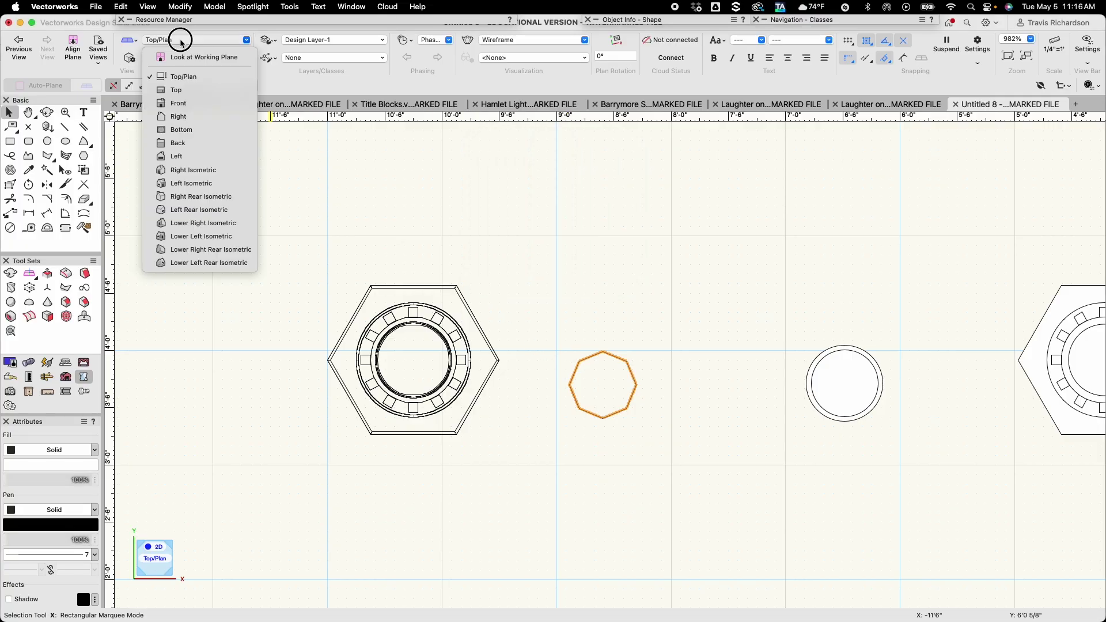
{"action": "left_click", "coordinate": [177, 103]}
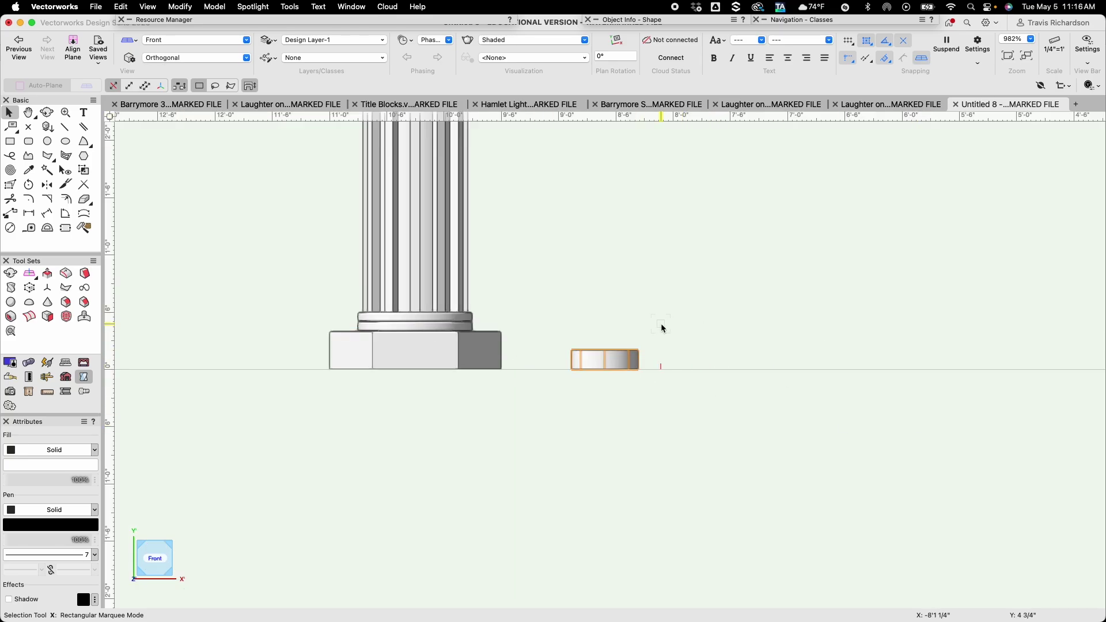
{"action": "left_click", "coordinate": [73, 304]}
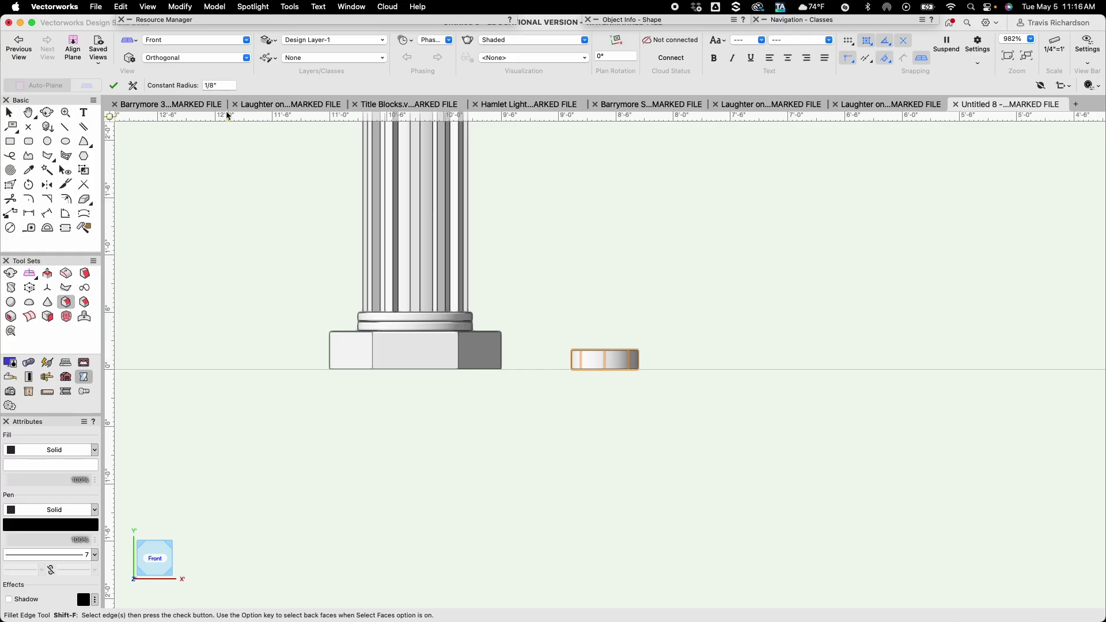
{"action": "left_click", "coordinate": [231, 86]}
{"action": "type", "text": "1/4"}
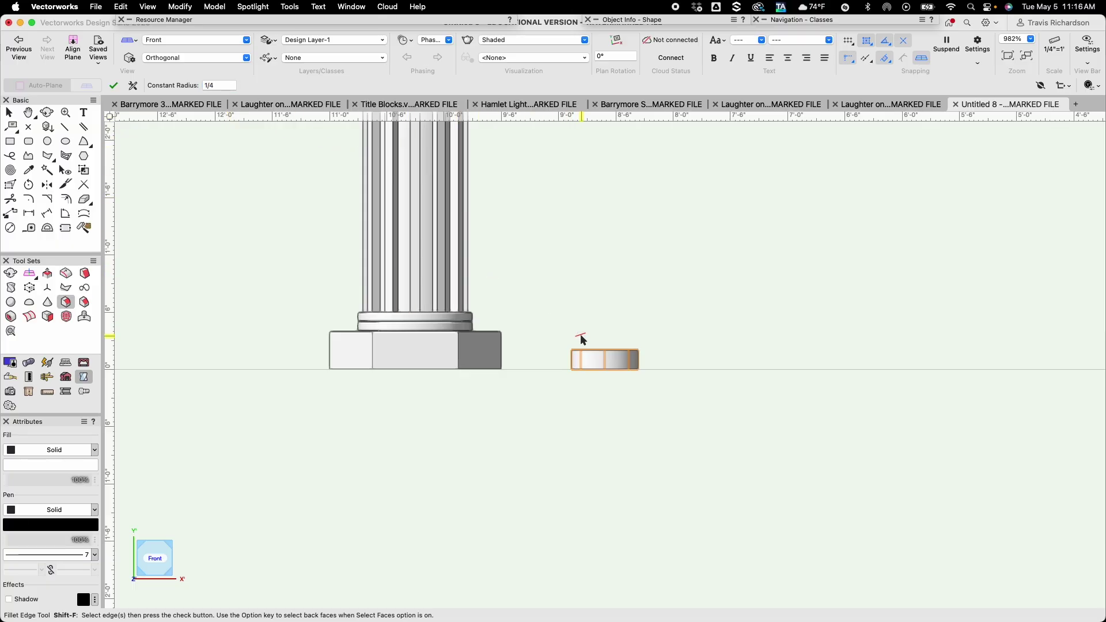
{"action": "left_click", "coordinate": [593, 352]}
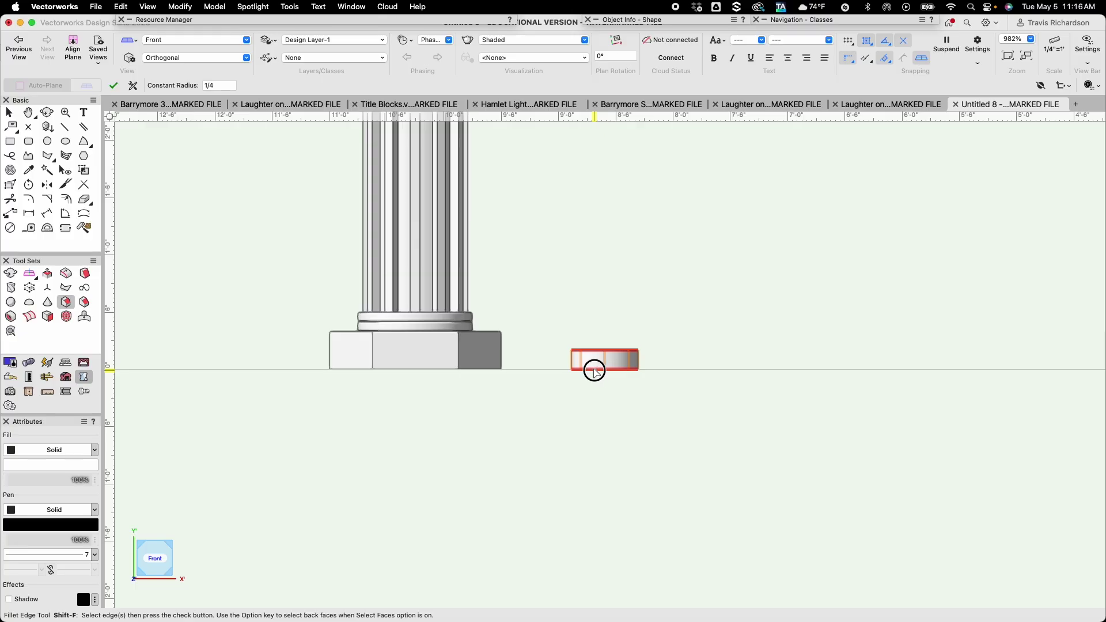
{"action": "left_click", "coordinate": [595, 370]}
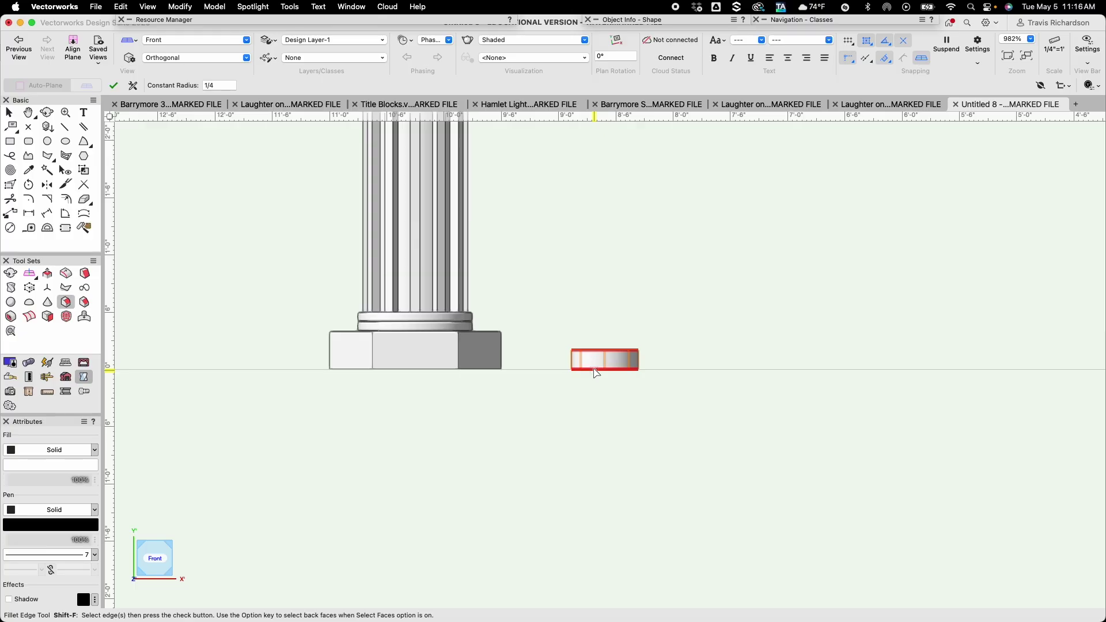
{"action": "left_click", "coordinate": [113, 88]}
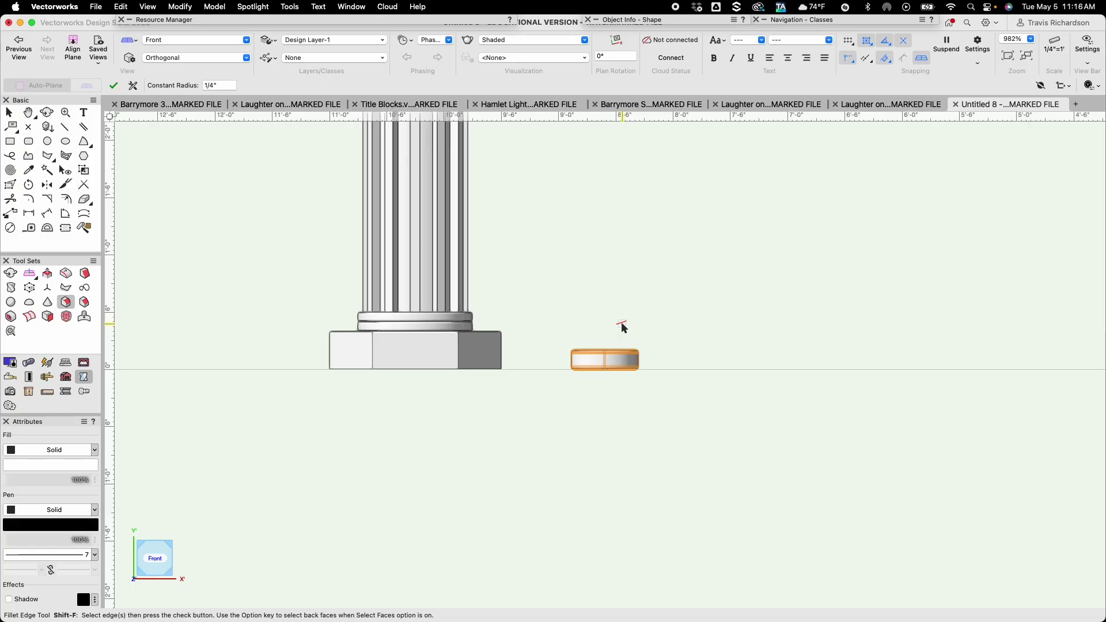
{"action": "key", "text": "x"}
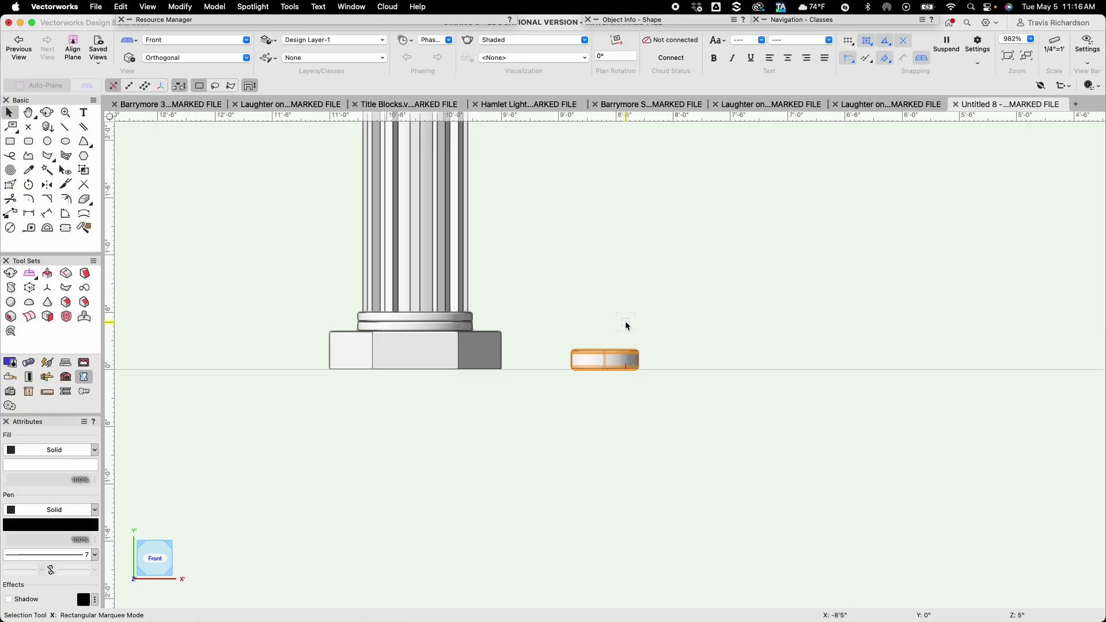
In Top/Plan view, move the filleted 7" disc by its centre onto the centre of the column
{"action": "left_click", "coordinate": [193, 40]}
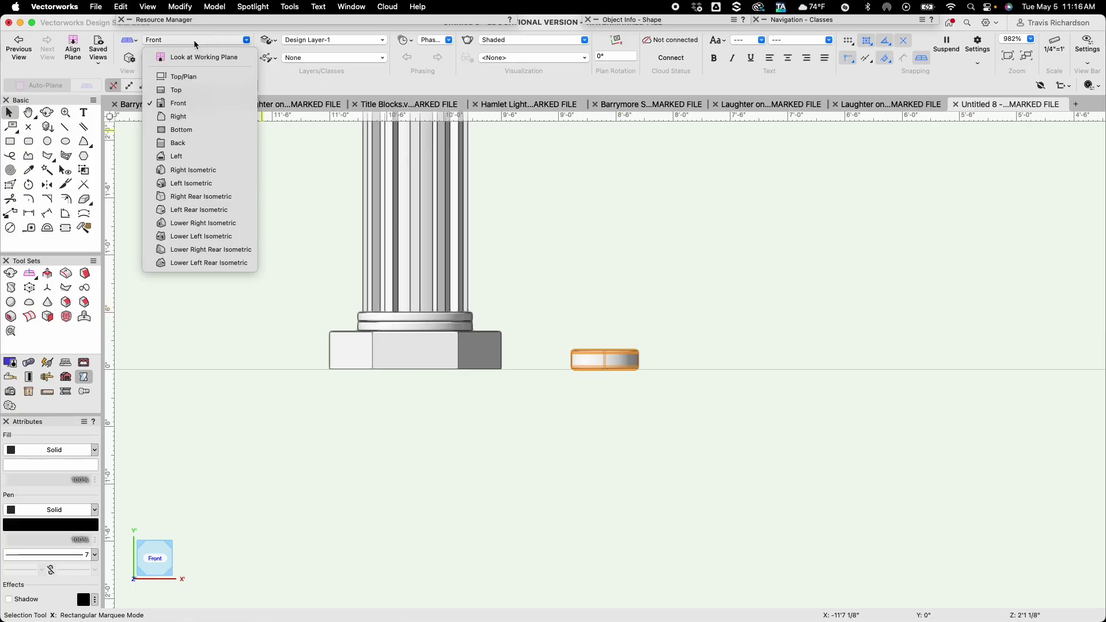
{"action": "left_click", "coordinate": [194, 77]}
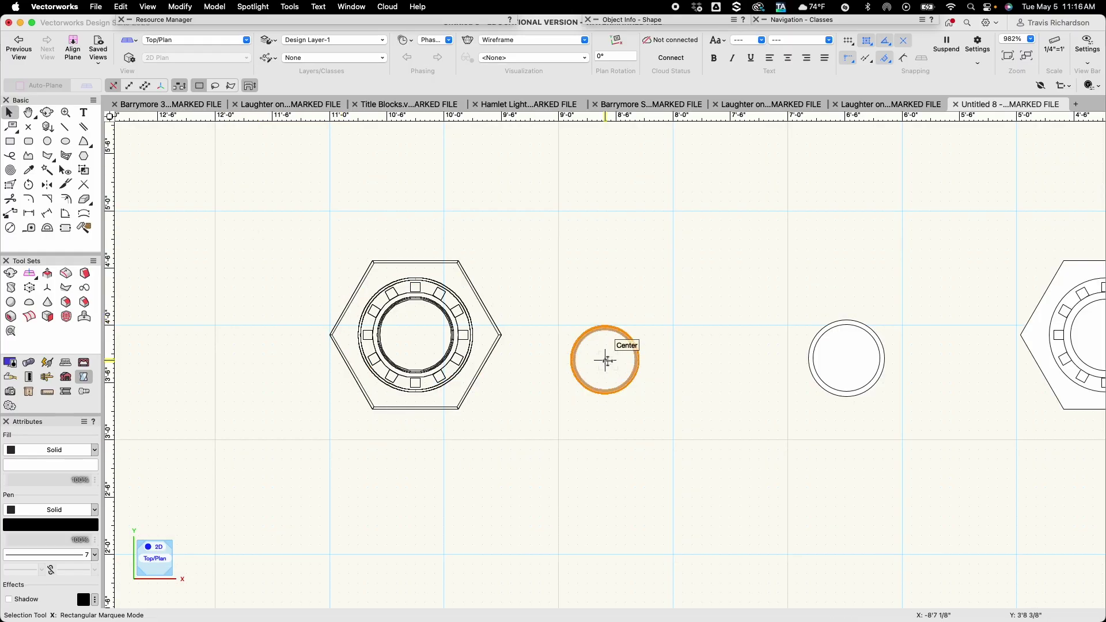
{"action": "left_click_drag", "start_coordinate": [605, 361], "coordinate": [414, 335]}
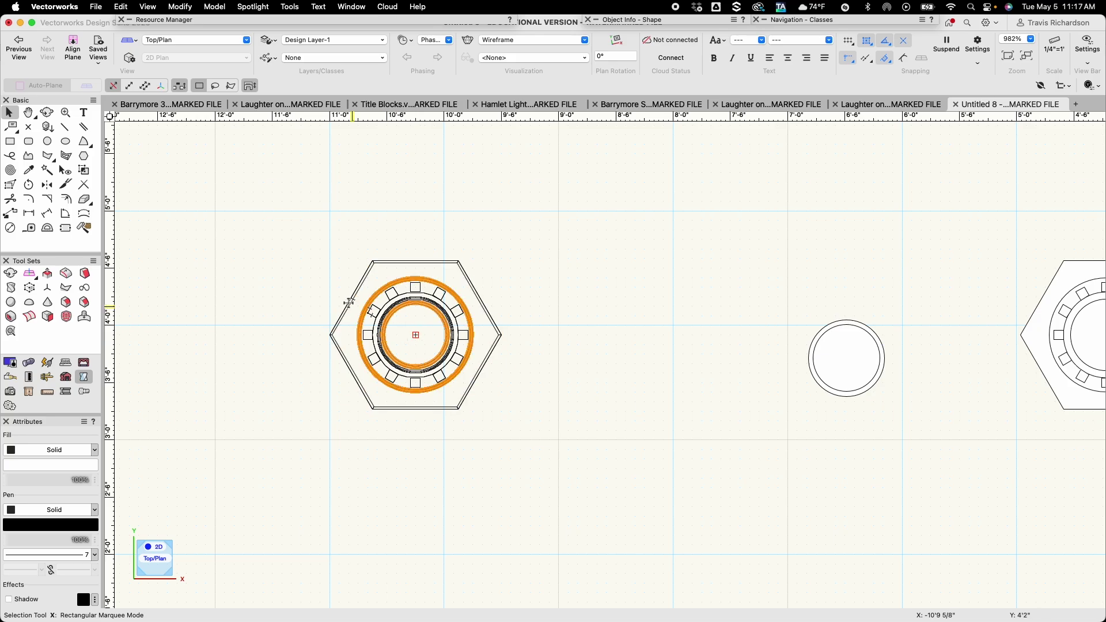
In Front view, raise the 7" disc by 3' so it sits on top of the stacked 8" discs
{"action": "left_click", "coordinate": [187, 38]}
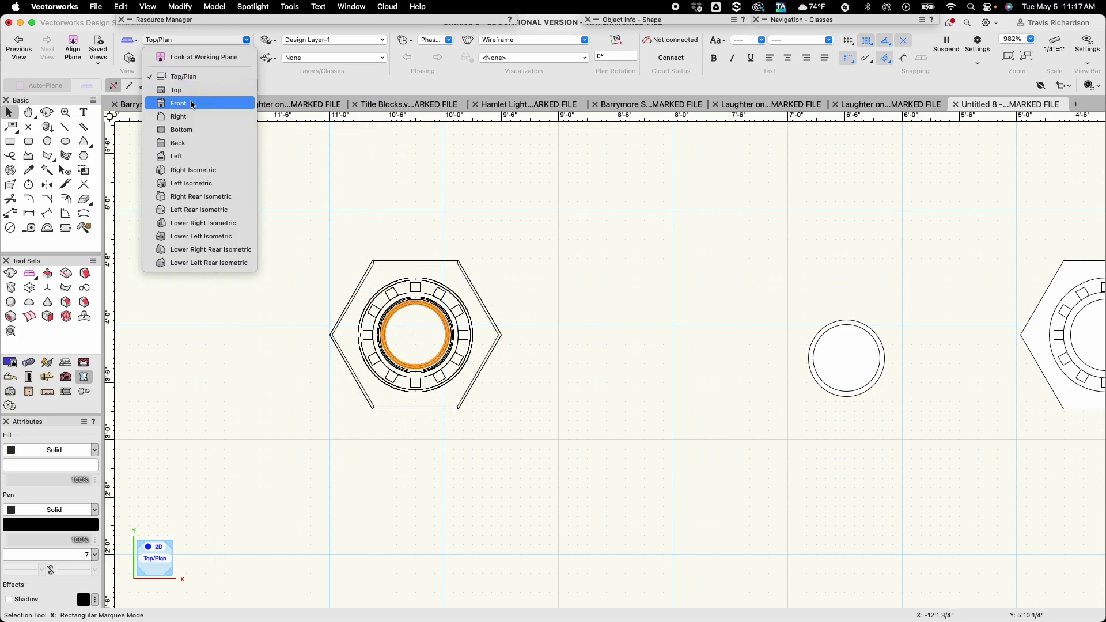
{"action": "left_click", "coordinate": [173, 102]}
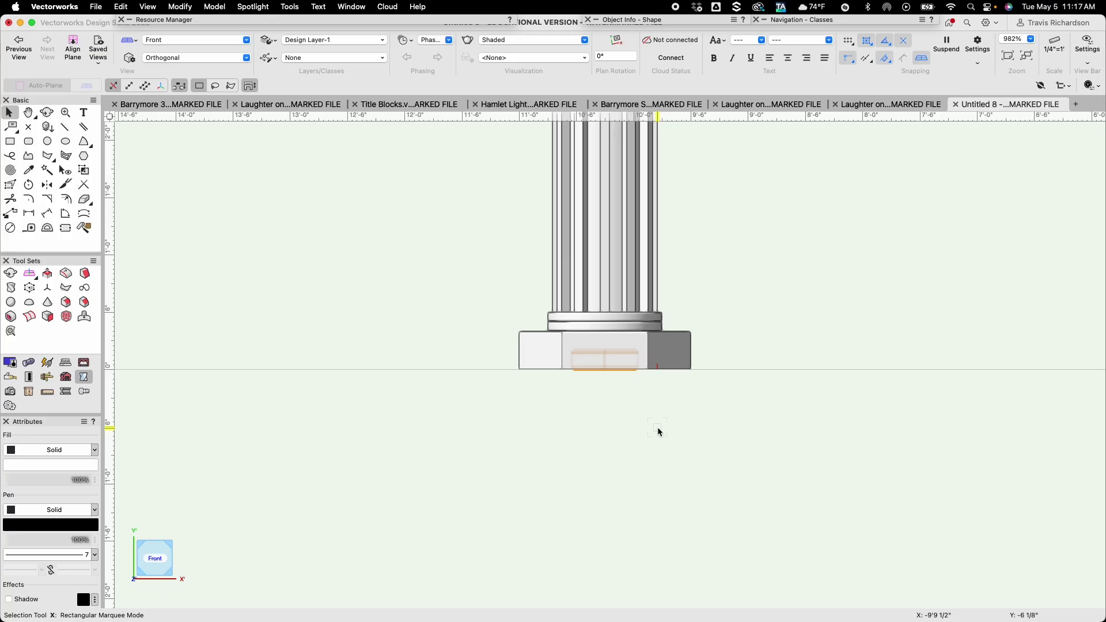
{"action": "key", "text": "super+m"}
{"action": "key", "text": "Tab"}
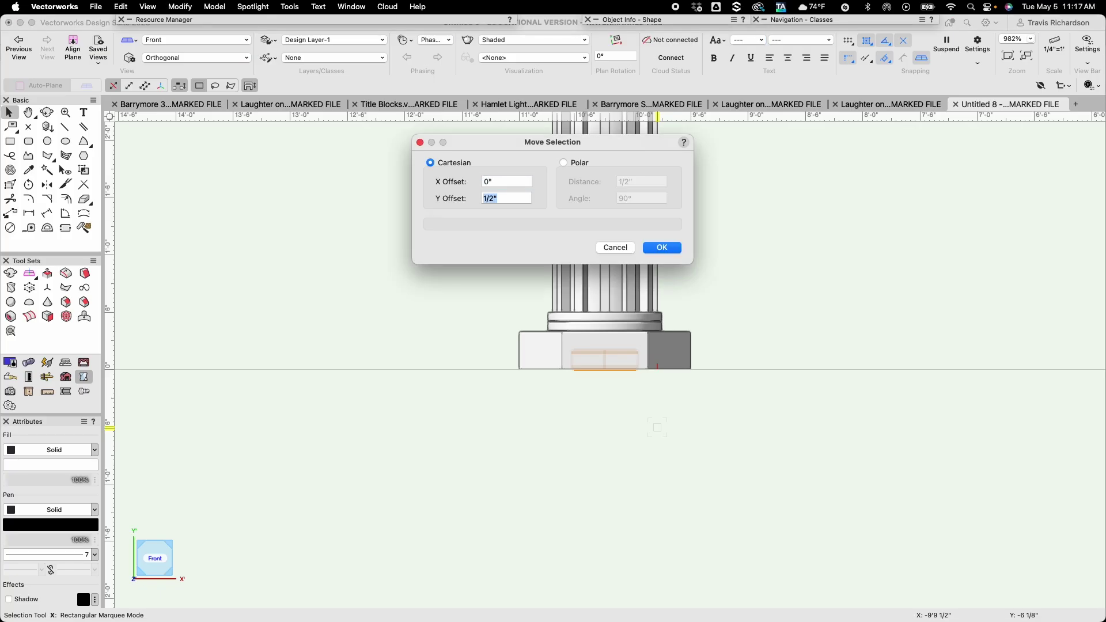
{"action": "type", "text": "3"}
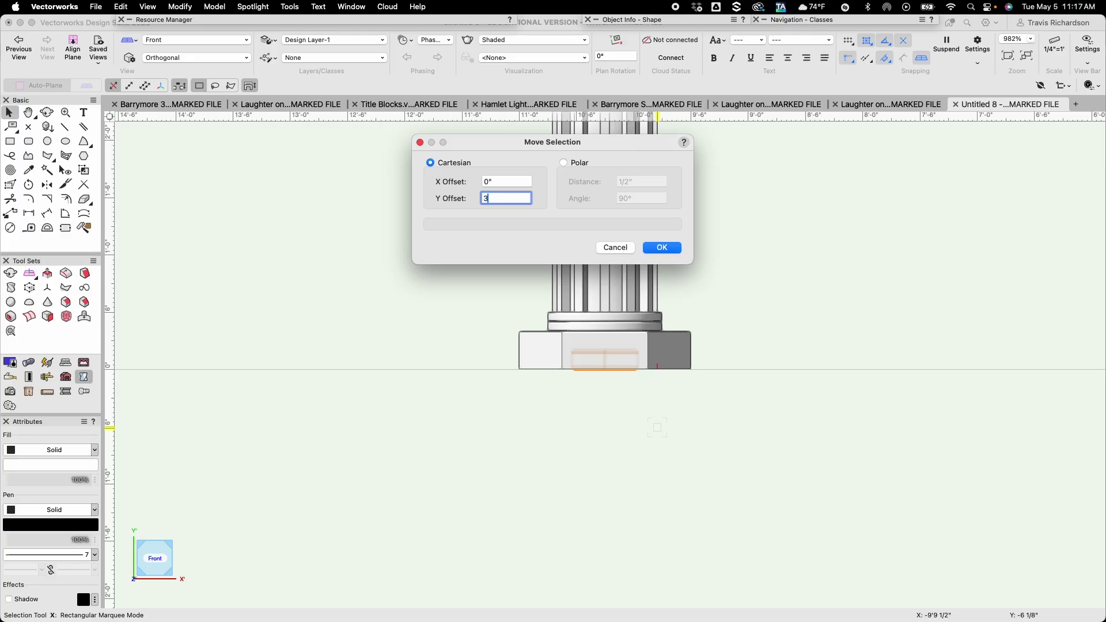
{"action": "key", "text": "Return"}
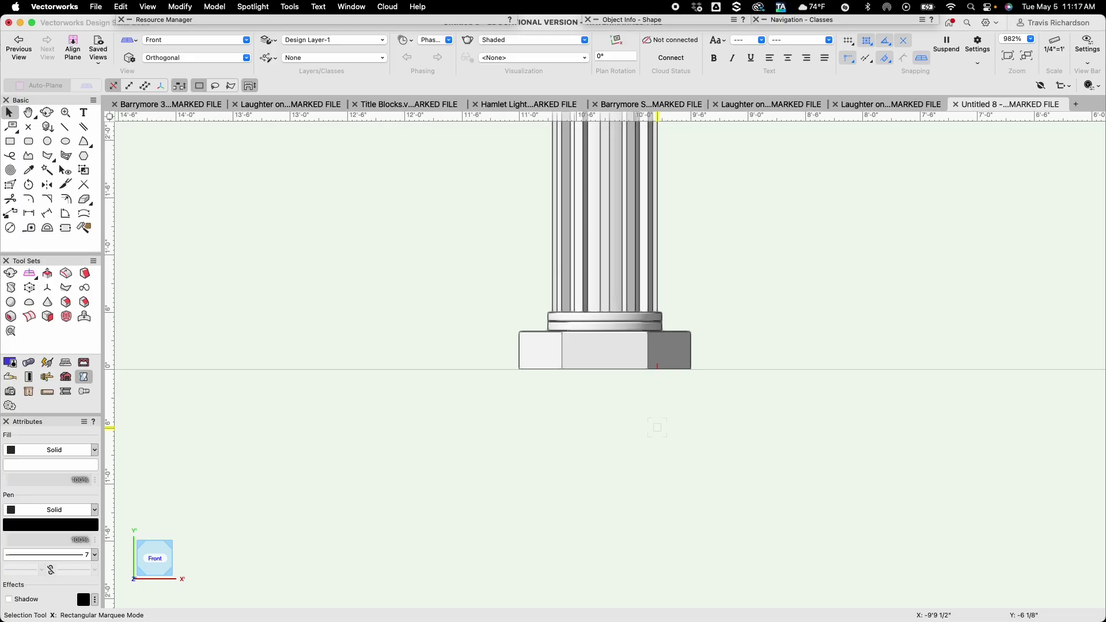
{"action": "middle_click_drag", "start_coordinate": [705, 203], "coordinate": [686, 397]}
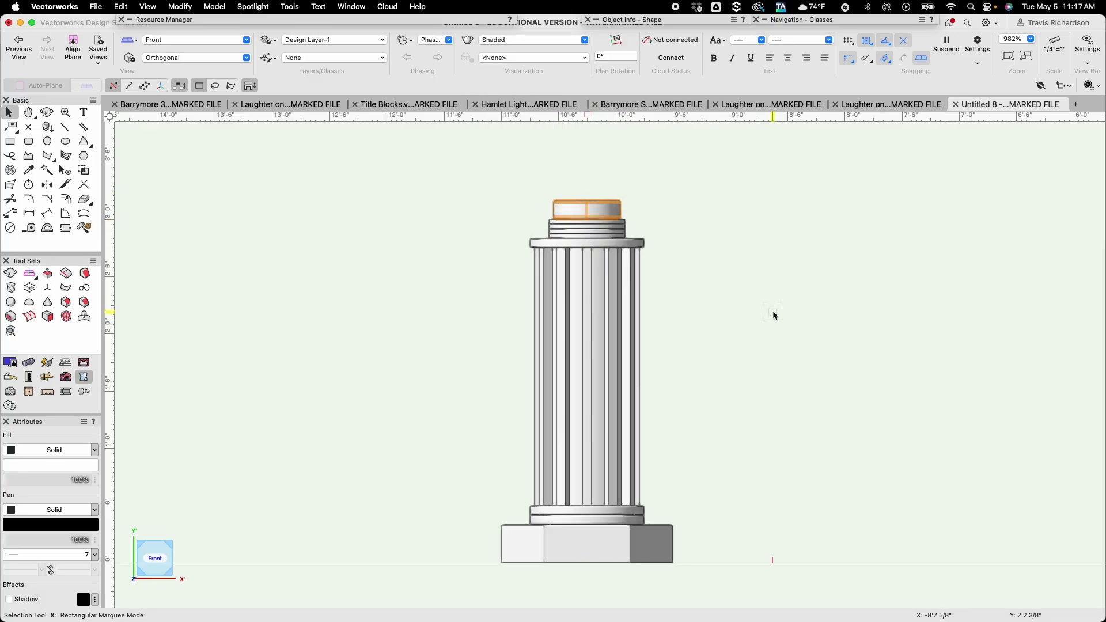
{"action": "left_click", "coordinate": [716, 321]}
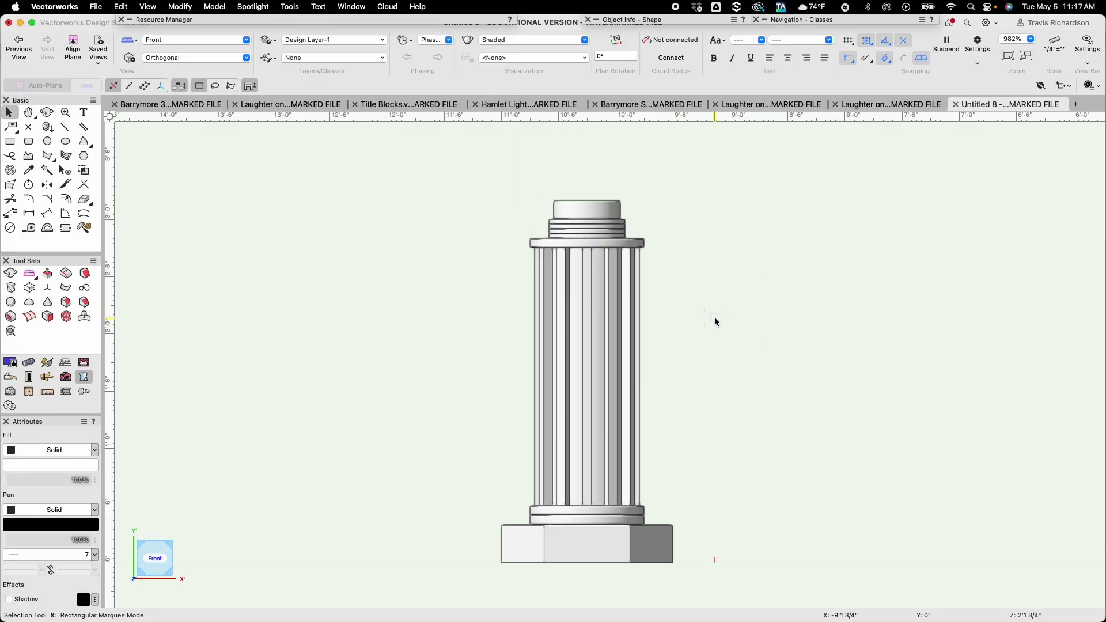
In Top/Plan view, draw a 3" diameter circle in the empty space beside the column
{"action": "left_click", "coordinate": [201, 40]}
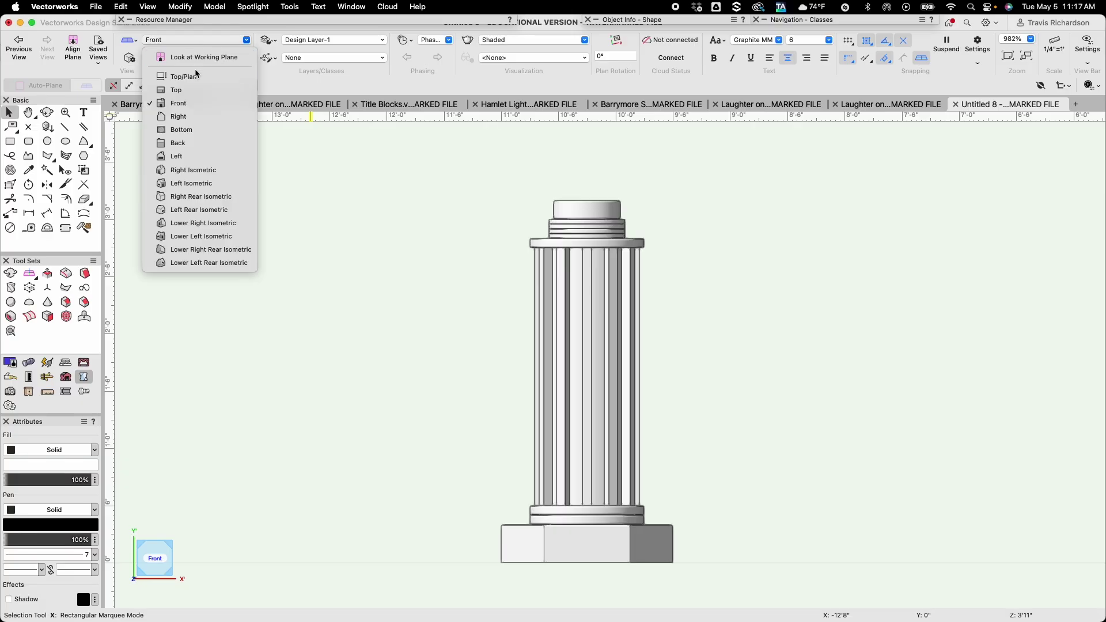
{"action": "left_click", "coordinate": [196, 77]}
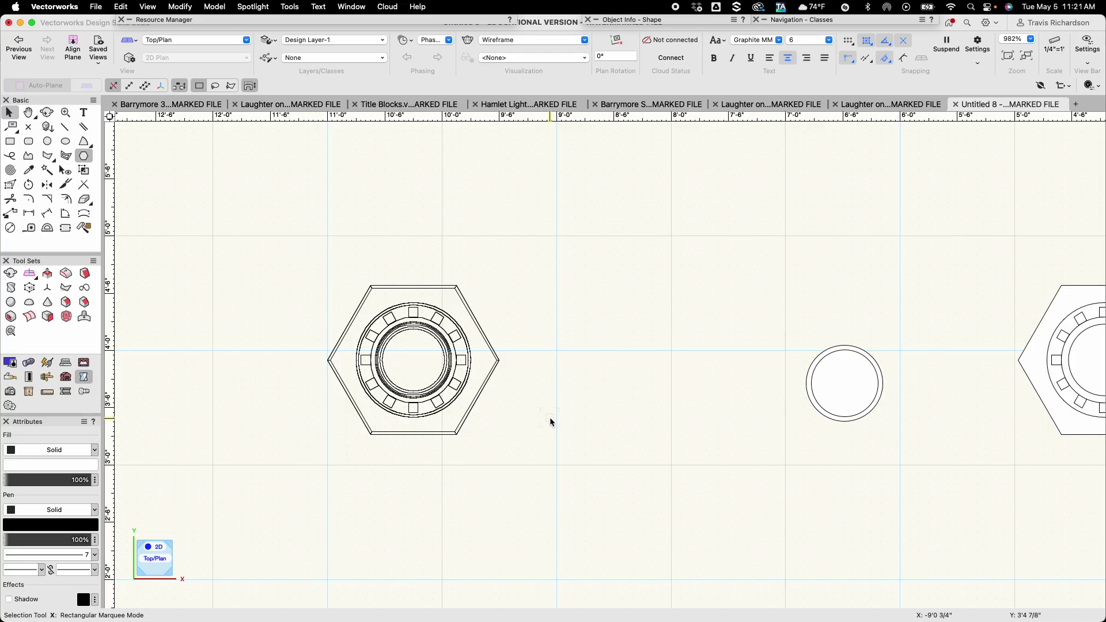
{"action": "key", "text": "6"}
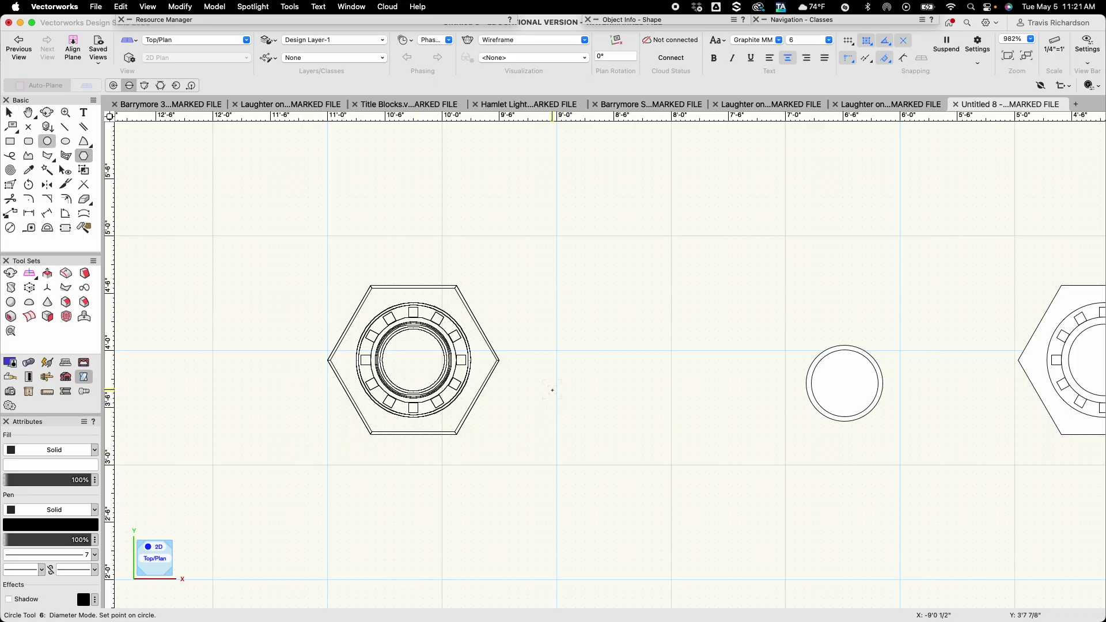
{"action": "left_click", "coordinate": [552, 390]}
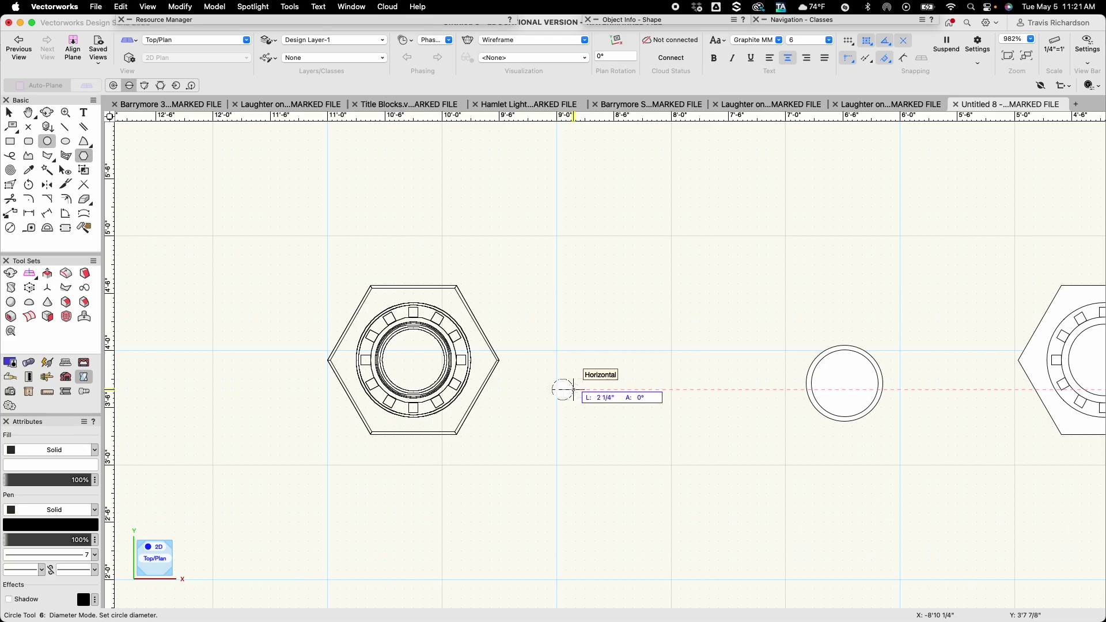
{"action": "key", "text": "Tab"}
{"action": "type", "text": "3"}
{"action": "key", "text": "Tab"}
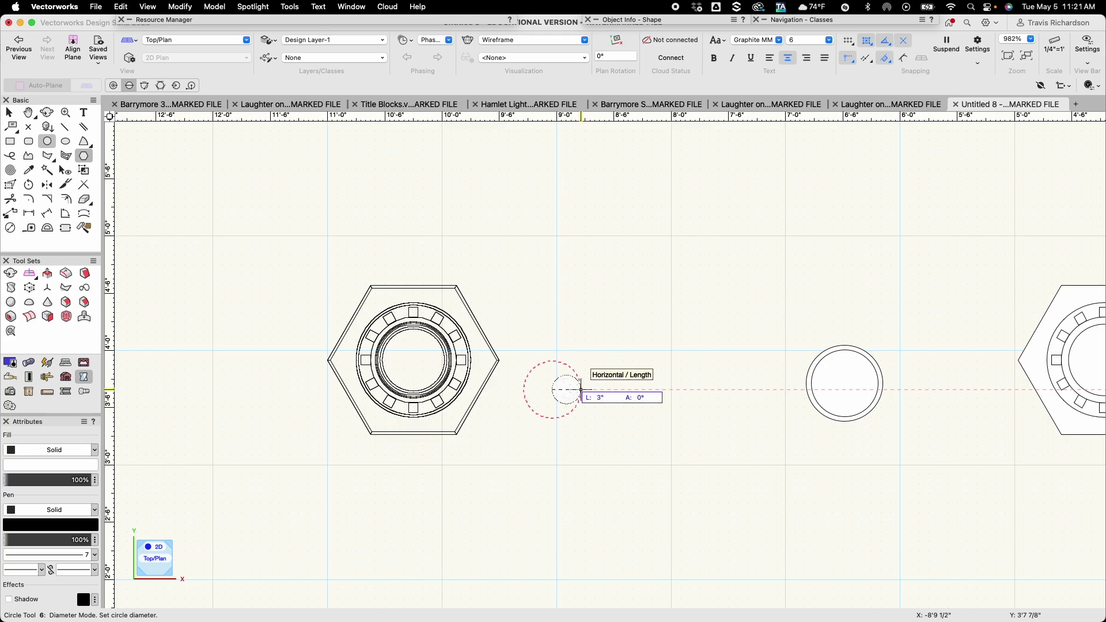
{"action": "left_click", "coordinate": [581, 390]}
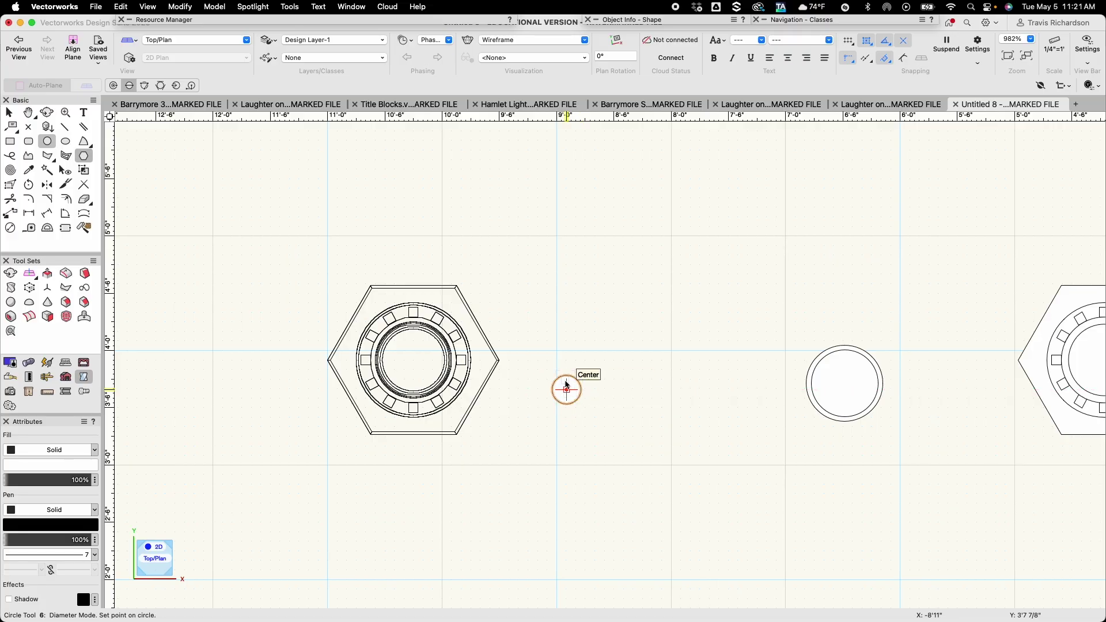
Draw a 1/2" by 1/2" square just above the 3" circle
{"action": "scroll", "coordinate": [565, 364], "scroll_direction": "up", "scroll_amount": 5}
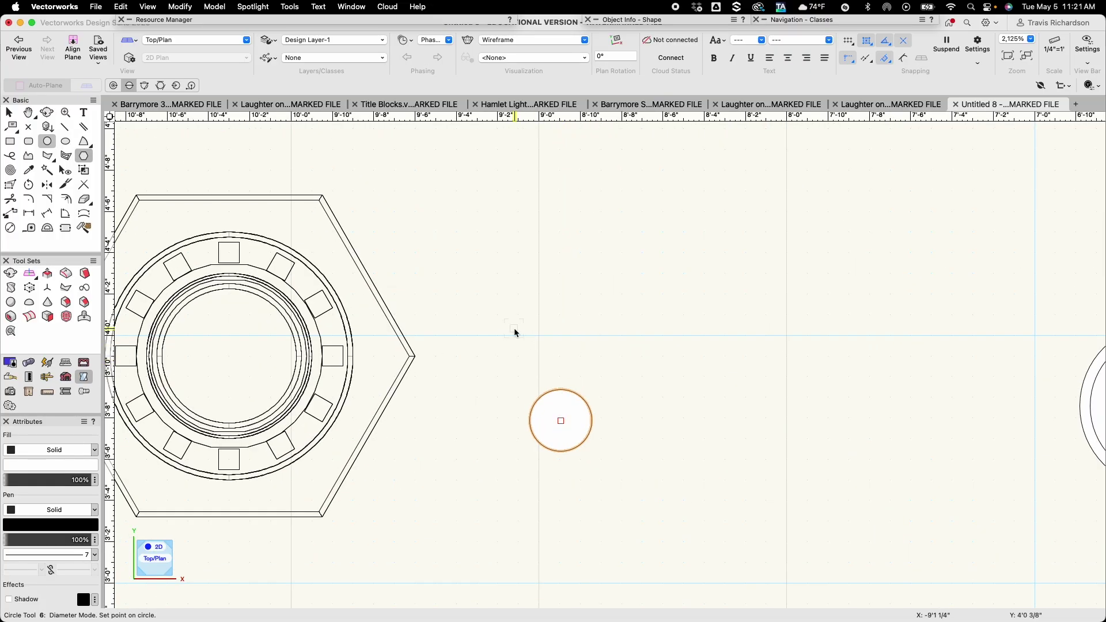
{"action": "scroll", "coordinate": [514, 333], "scroll_direction": "up", "scroll_amount": 2}
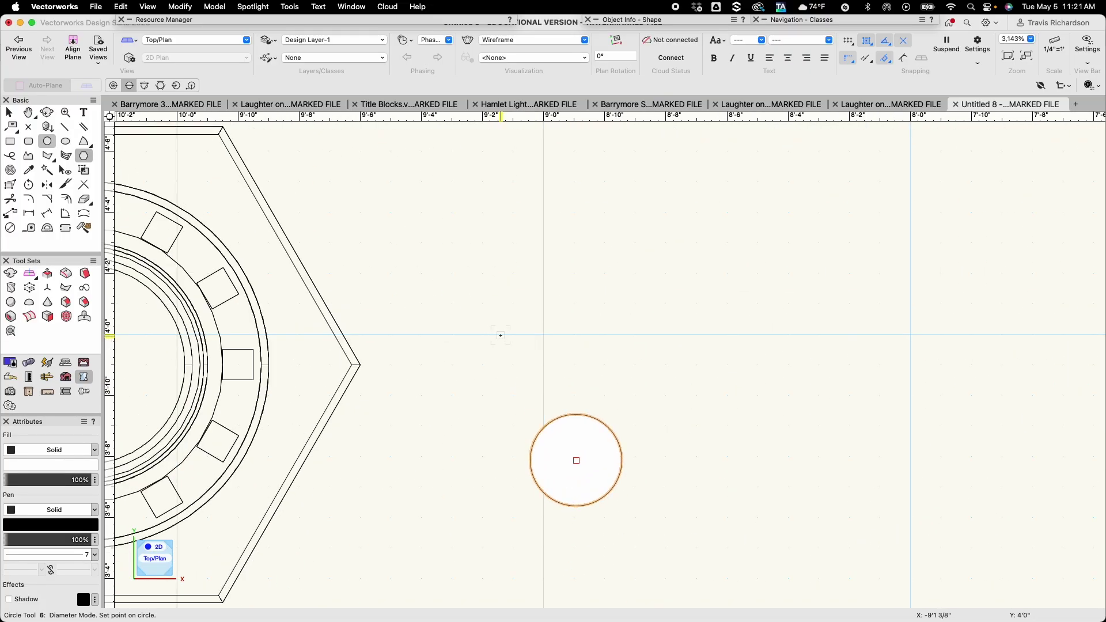
{"action": "key", "text": "4"}
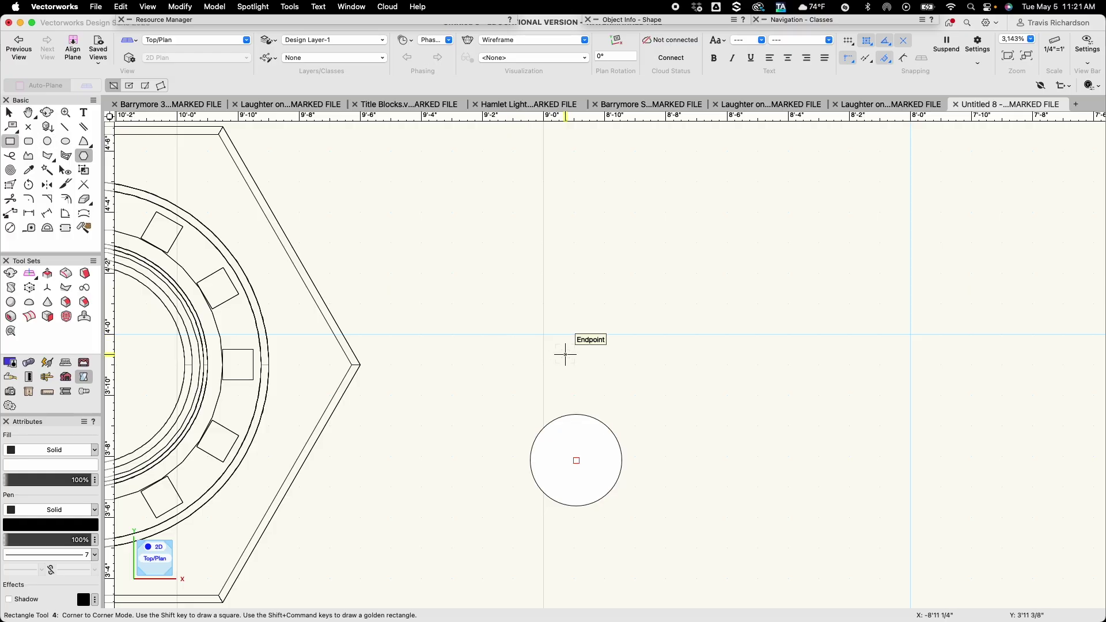
{"action": "left_click", "coordinate": [565, 354]}
{"action": "key", "text": "Tab"}
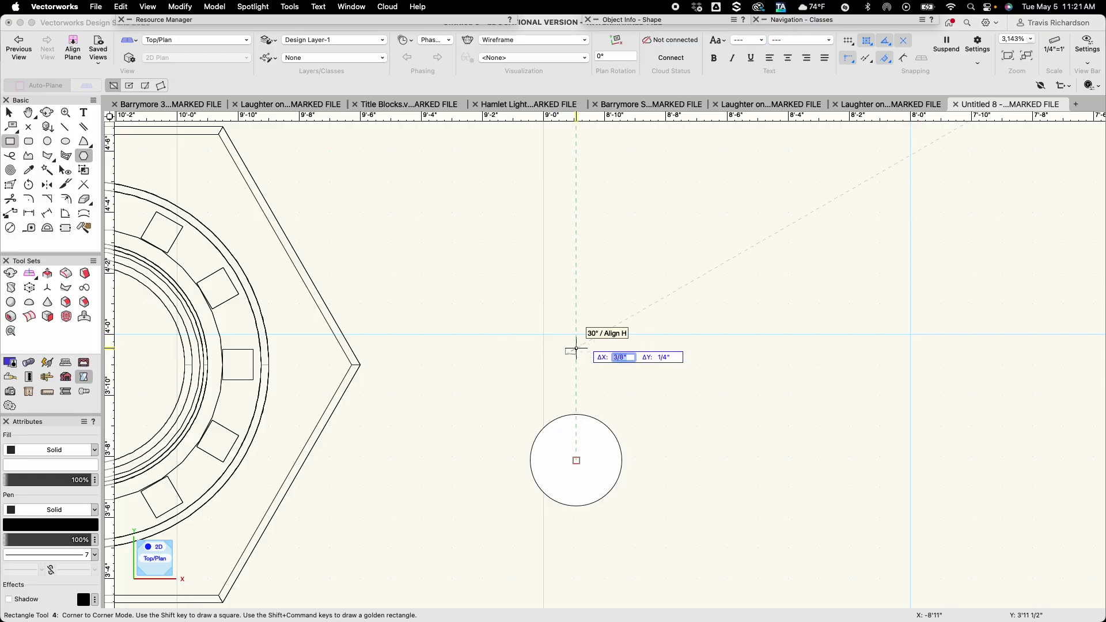
{"action": "type", "text": "1/2"}
{"action": "key", "text": "Tab"}
{"action": "type", "text": "1"}
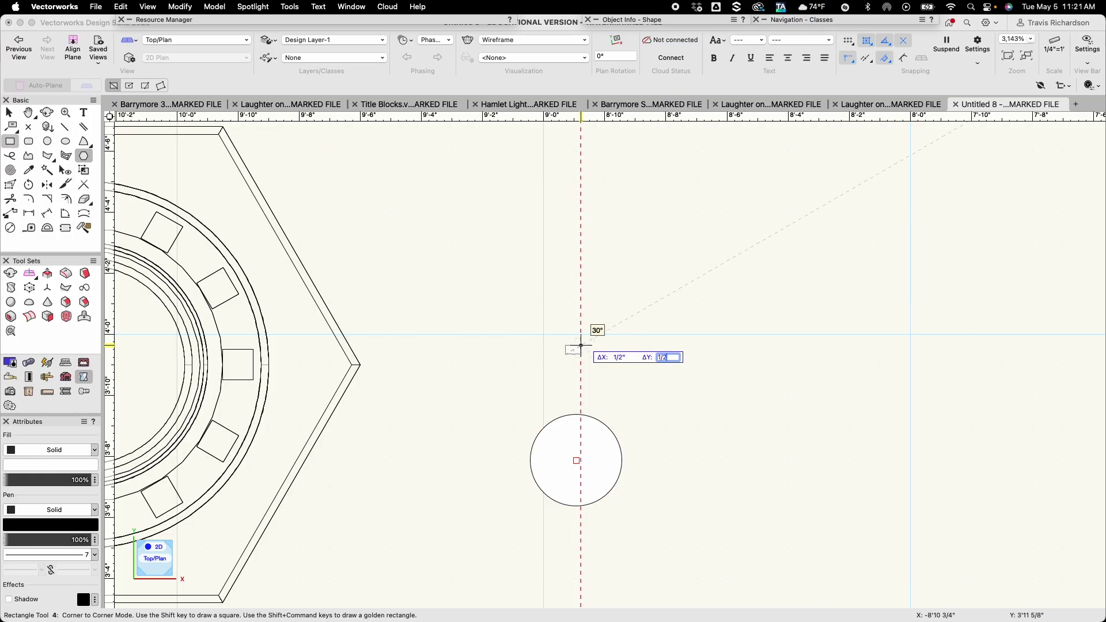
{"action": "type", "text": "/2"}
{"action": "key", "text": "Tab"}
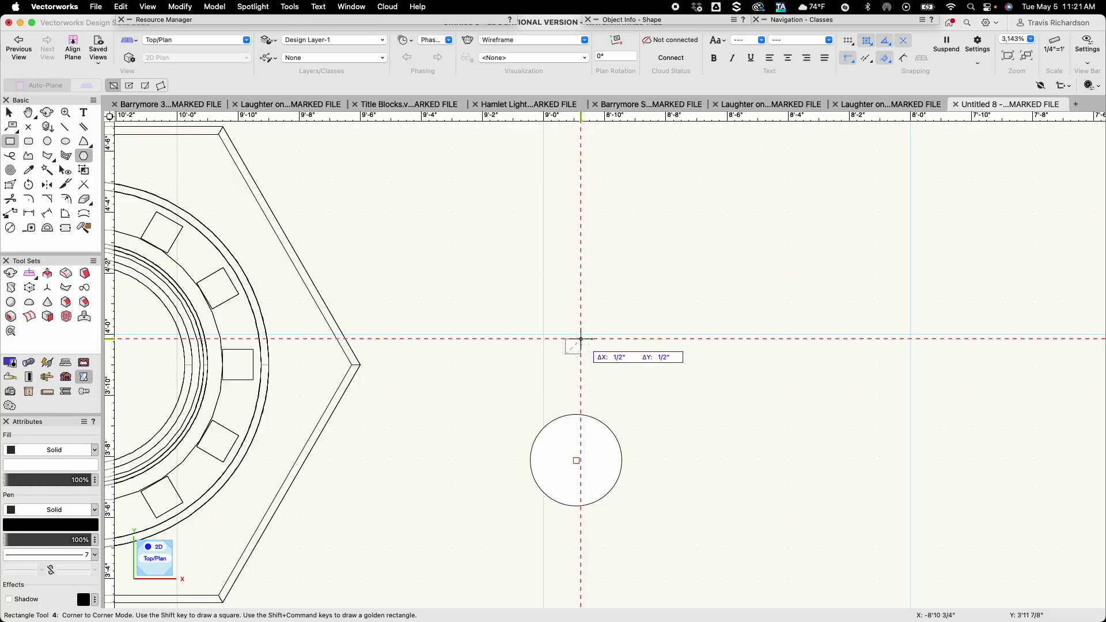
{"action": "left_click", "coordinate": [581, 339]}
{"action": "key", "text": "x"}
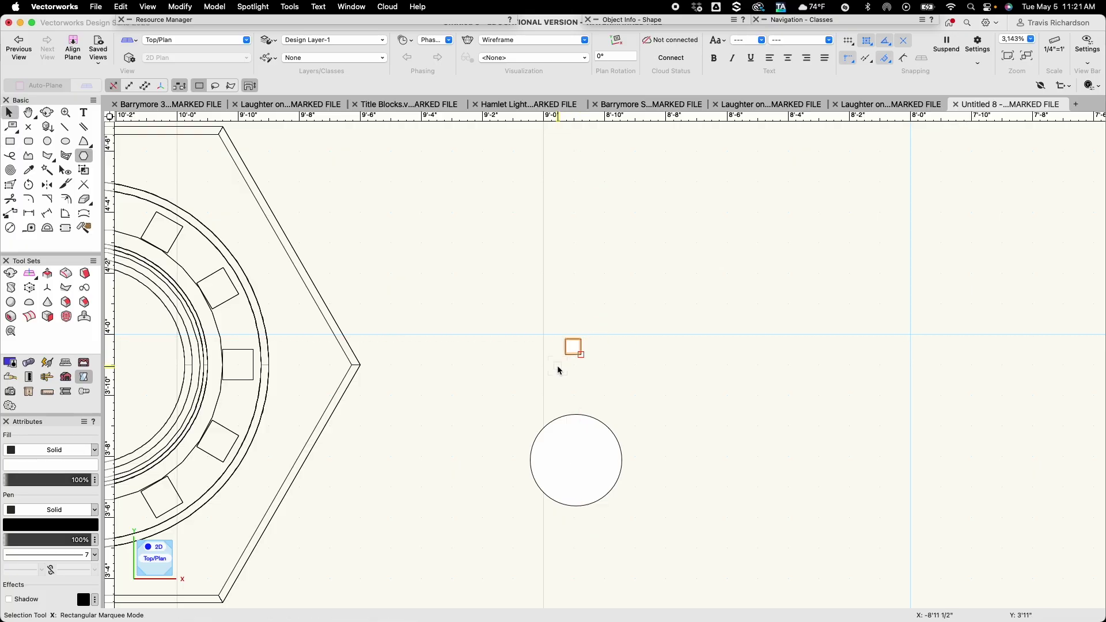
Move the 1/2" square by its bottom centre onto the top point of the 3" circle
{"action": "scroll", "coordinate": [558, 368], "scroll_direction": "up", "scroll_amount": 3}
{"action": "middle_click_drag", "start_coordinate": [559, 370], "coordinate": [521, 281]}
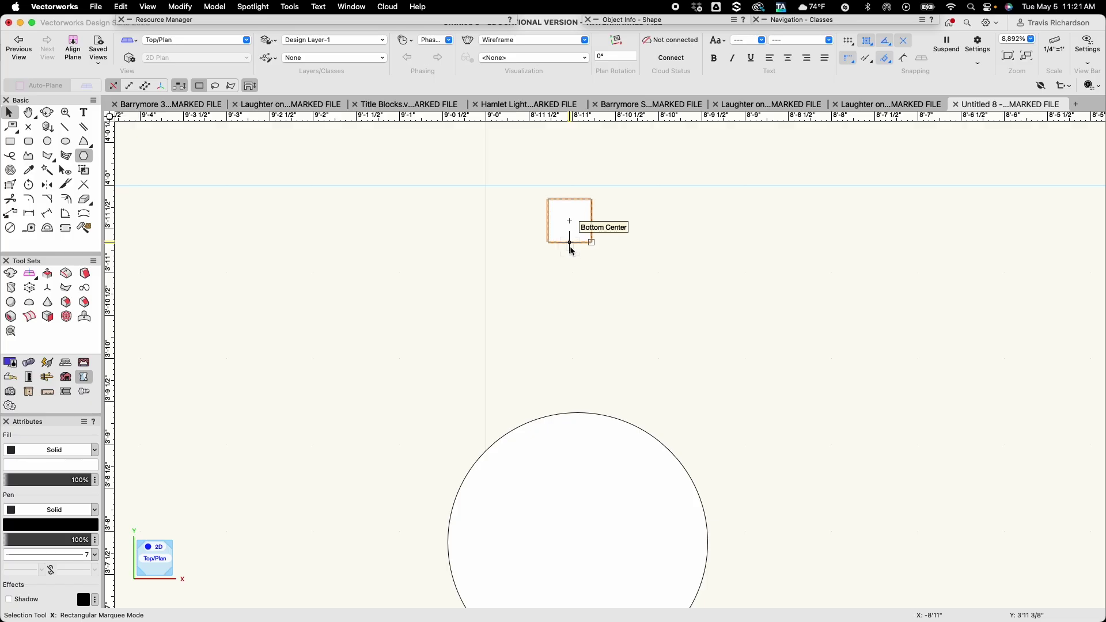
{"action": "left_click_drag", "start_coordinate": [570, 243], "coordinate": [578, 411]}
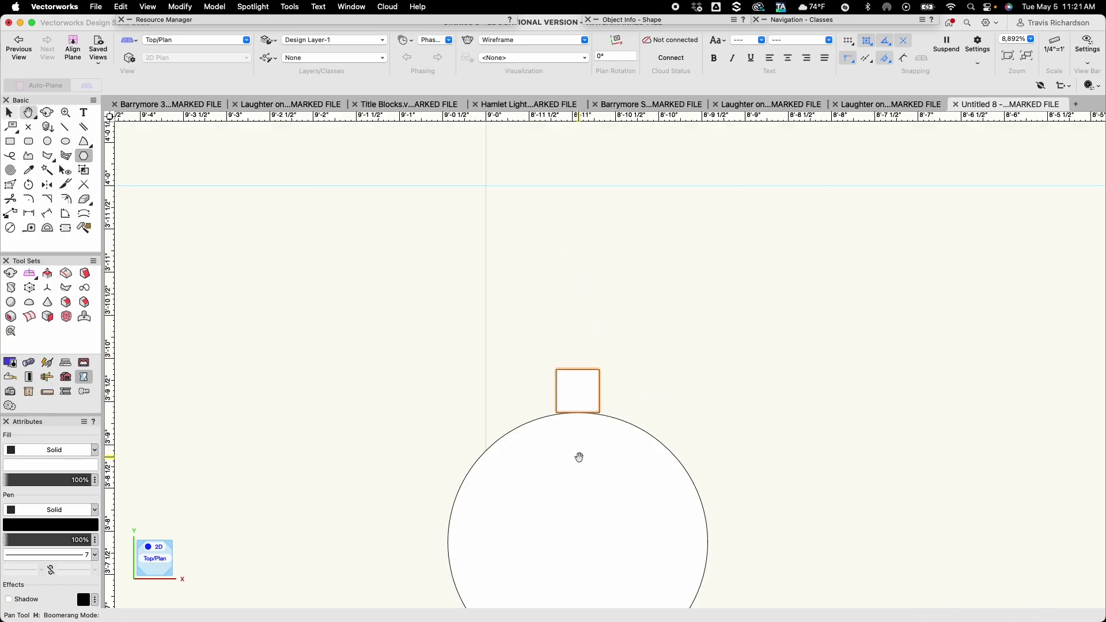
{"action": "middle_click_drag", "start_coordinate": [578, 457], "coordinate": [557, 322]}
{"action": "key", "text": "x"}
{"action": "scroll", "coordinate": [558, 294], "scroll_direction": "down", "scroll_amount": 2}
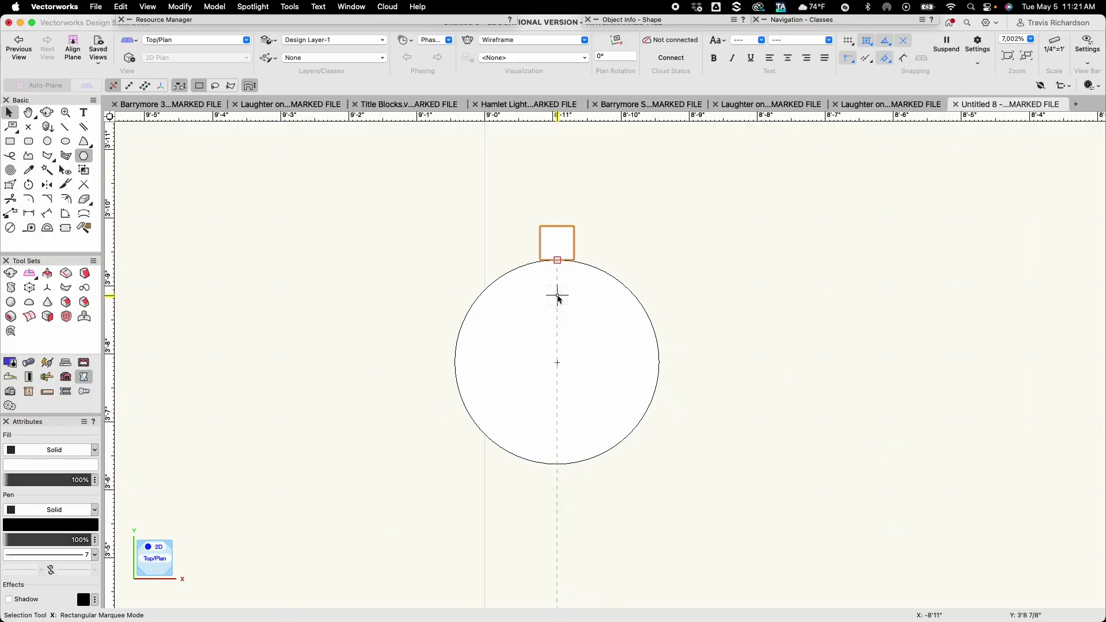
{"action": "scroll", "coordinate": [558, 295], "scroll_direction": "down", "scroll_amount": 1}
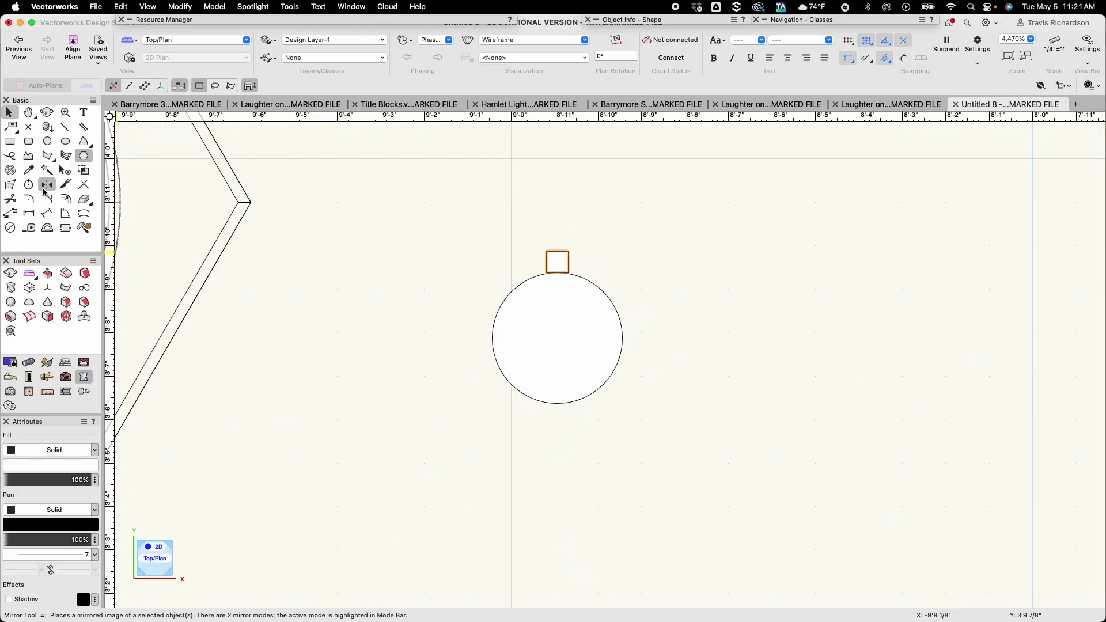
Mirror a copy of the 1/2" square across the horizontal diameter of the 3" circle
{"action": "left_click", "coordinate": [46, 187]}
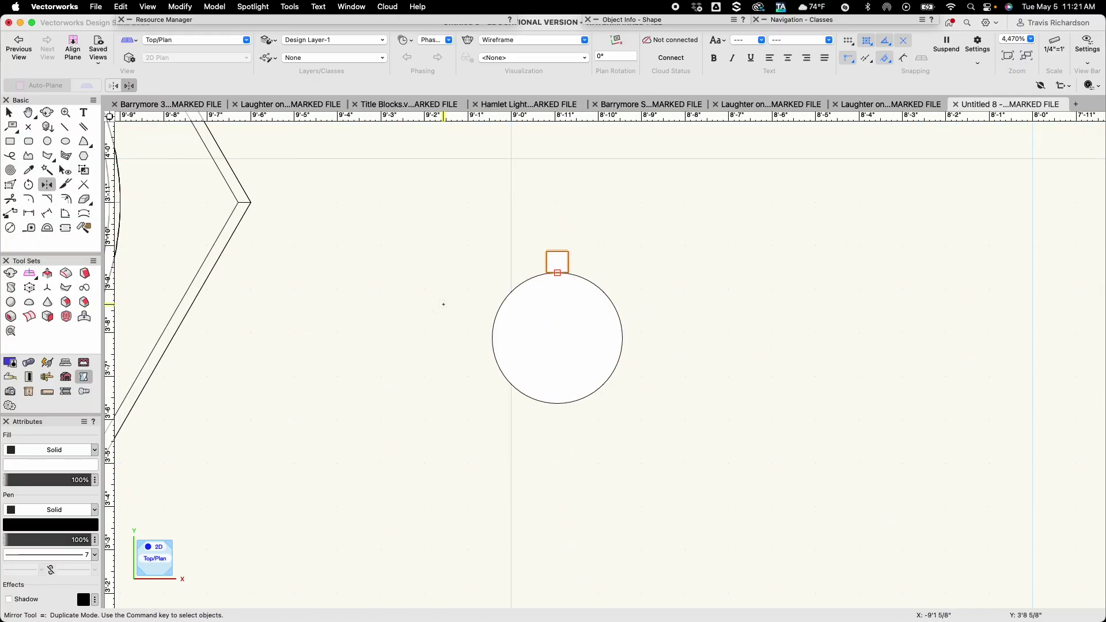
{"action": "left_click", "coordinate": [492, 338]}
{"action": "left_click", "coordinate": [622, 338]}
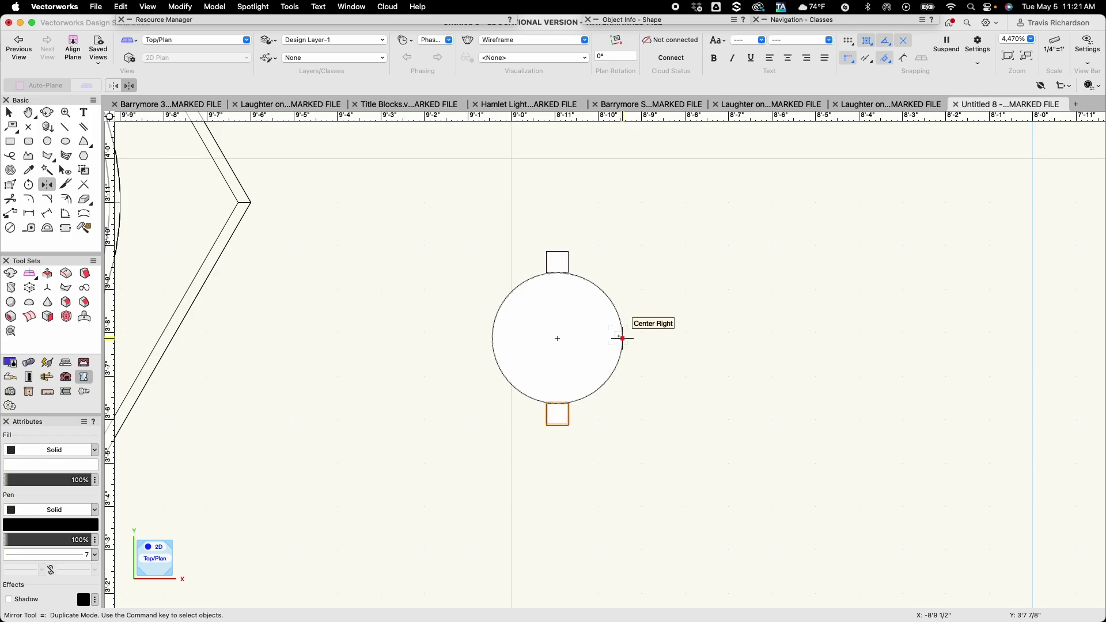
Make a copy of both opposite 1/2" squares rotated by 30° around the circle
{"action": "key", "text": "x"}
{"action": "left_click", "coordinate": [553, 260], "text": "shift"}
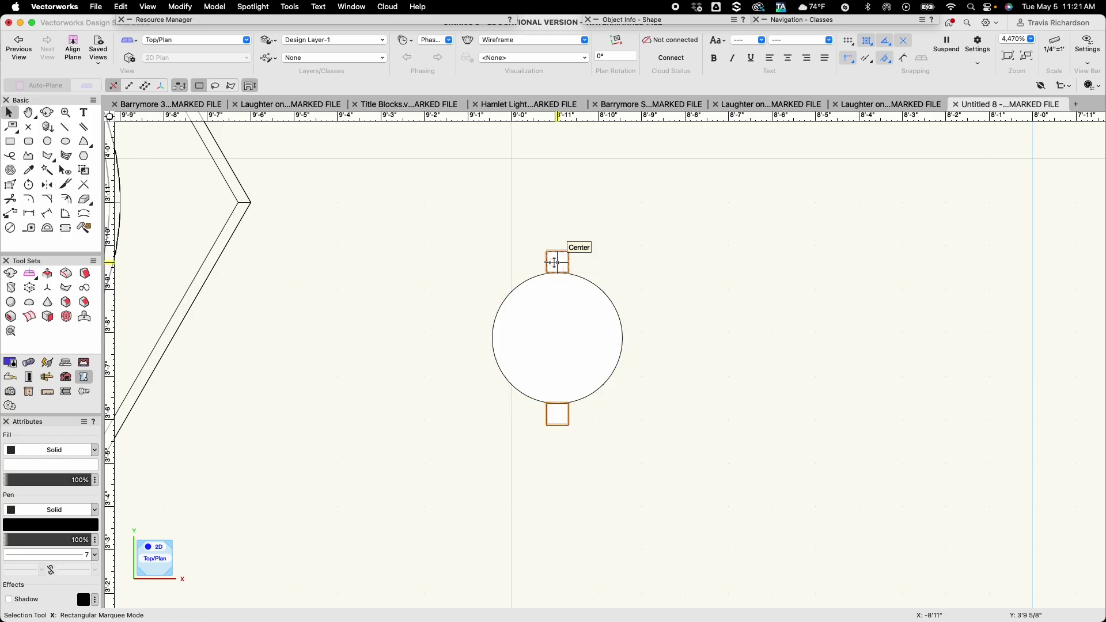
{"action": "left_click", "coordinate": [180, 7]}
{"action": "mouse_move", "coordinate": [189, 67]}
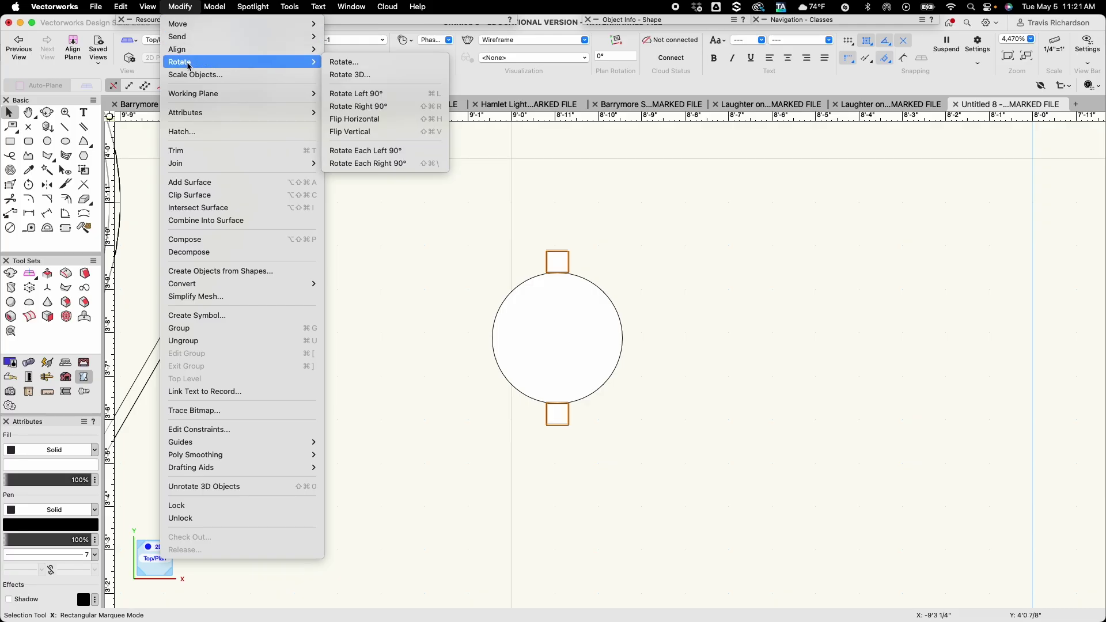
{"action": "left_click", "coordinate": [369, 62]}
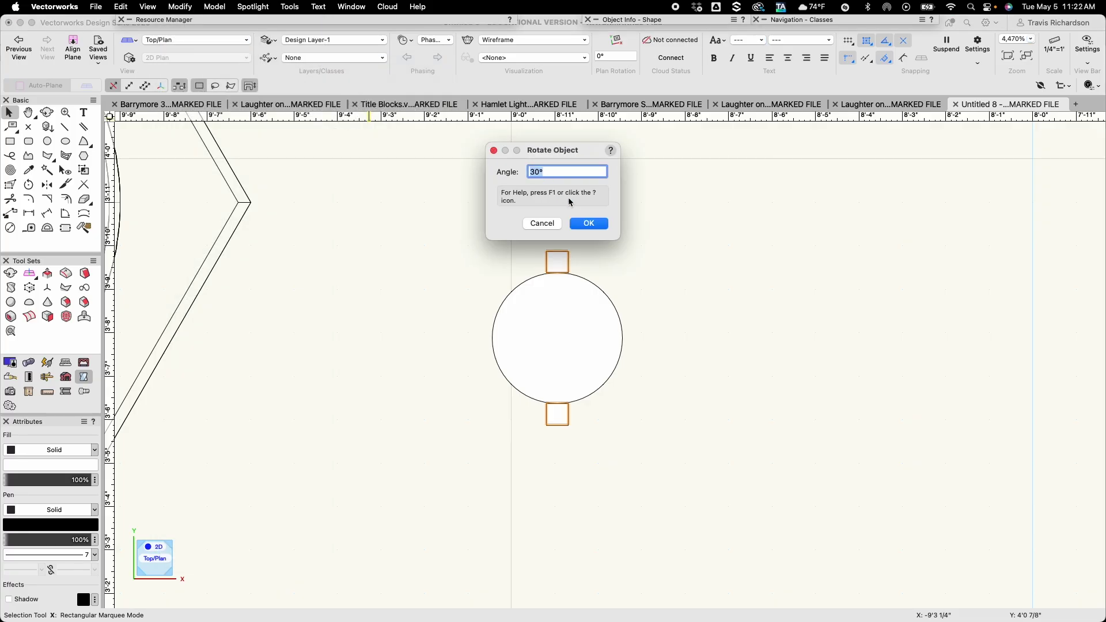
{"action": "left_click", "coordinate": [589, 224]}
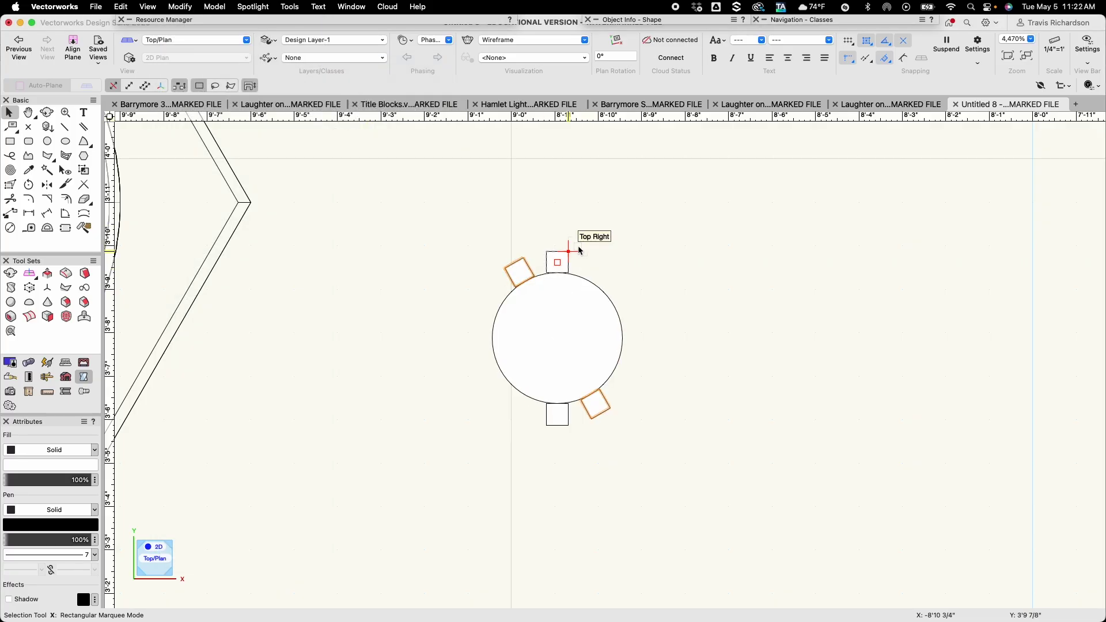
Add two more square pairs by 30° duplicate rotations, until a pair lies on the circle's horizontal diameter
{"action": "key", "text": "super+m"}
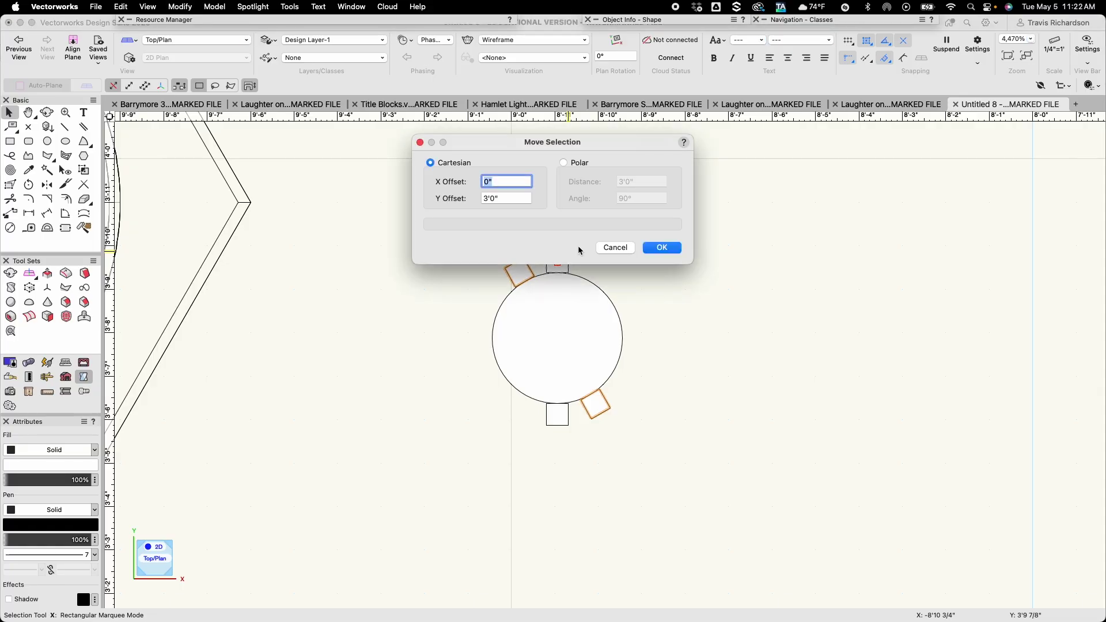
{"action": "left_click", "coordinate": [615, 248]}
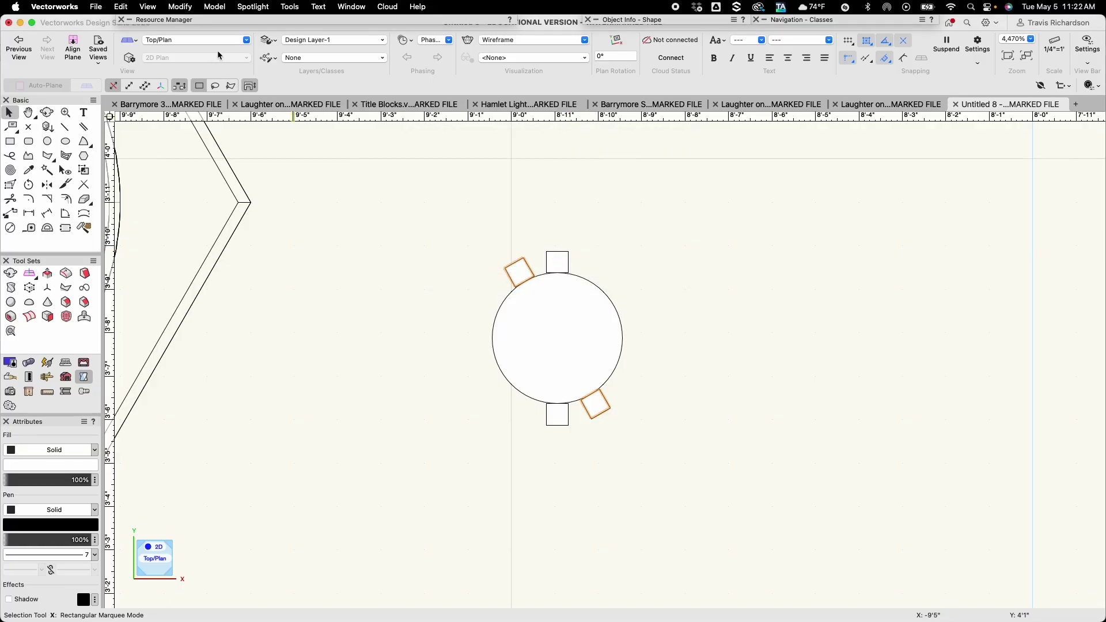
{"action": "left_click", "coordinate": [180, 6]}
{"action": "mouse_move", "coordinate": [288, 62]}
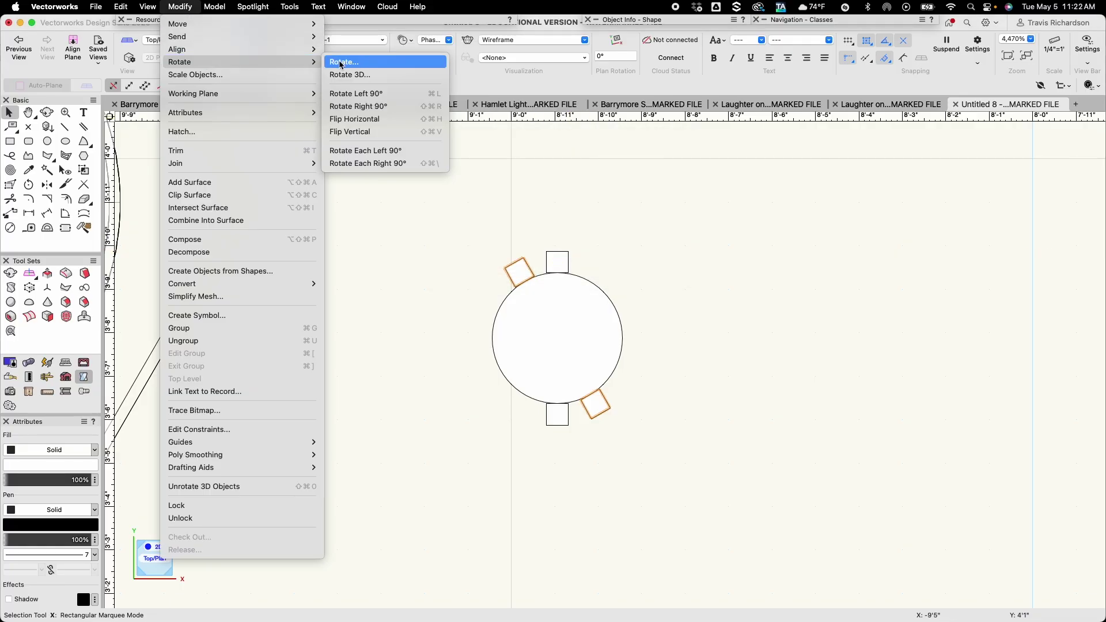
{"action": "left_click", "coordinate": [343, 63]}
{"action": "left_click", "coordinate": [585, 223]}
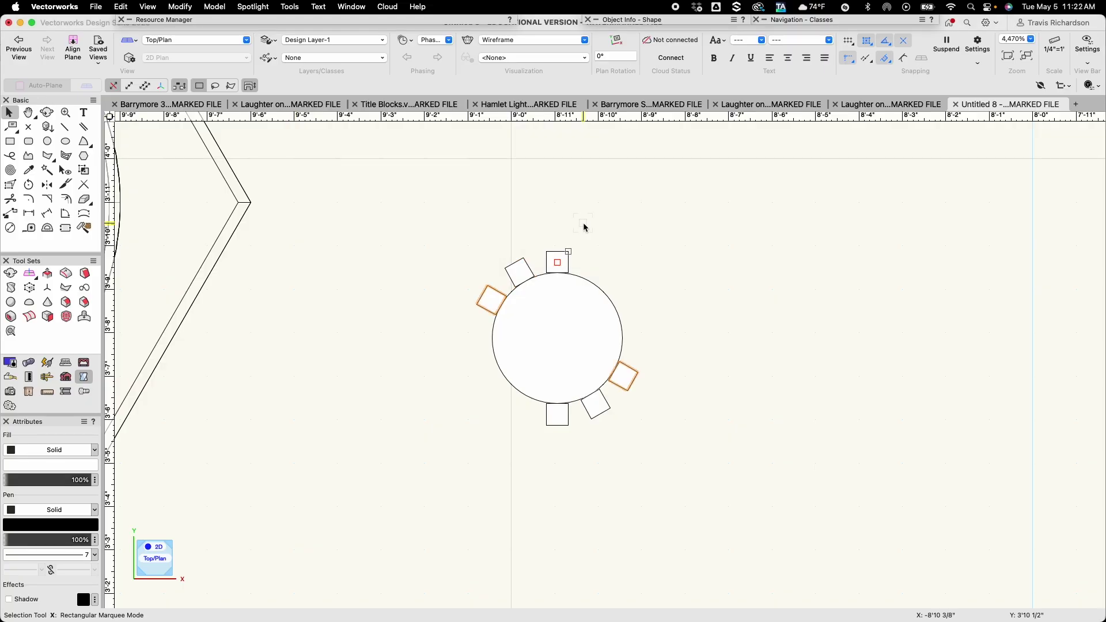
{"action": "left_click", "coordinate": [182, 7]}
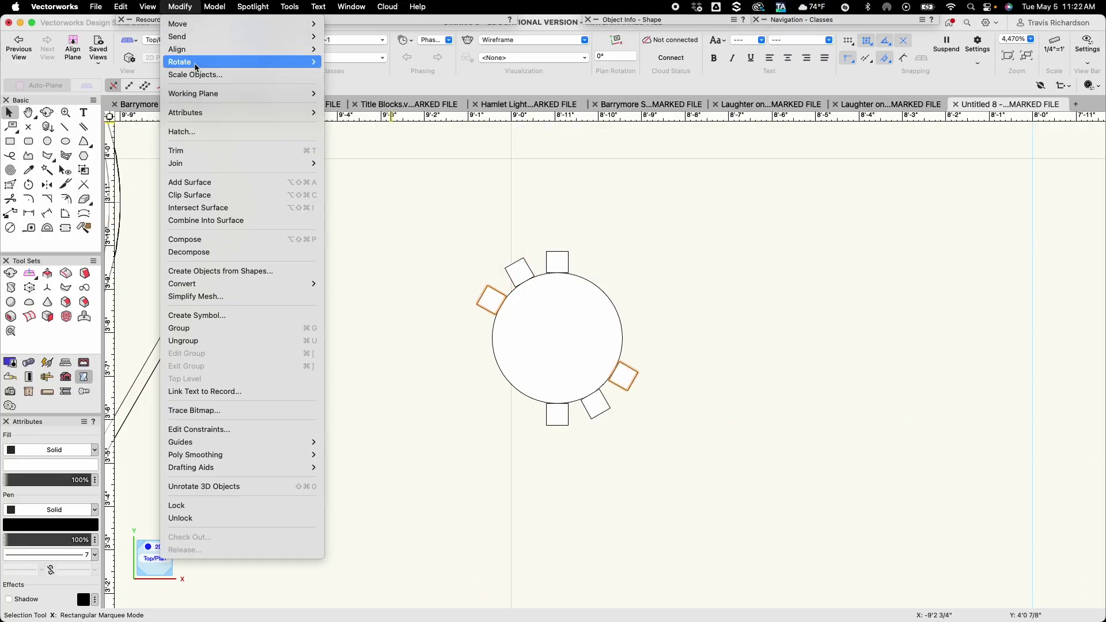
{"action": "mouse_move", "coordinate": [230, 61]}
{"action": "left_click", "coordinate": [360, 59]}
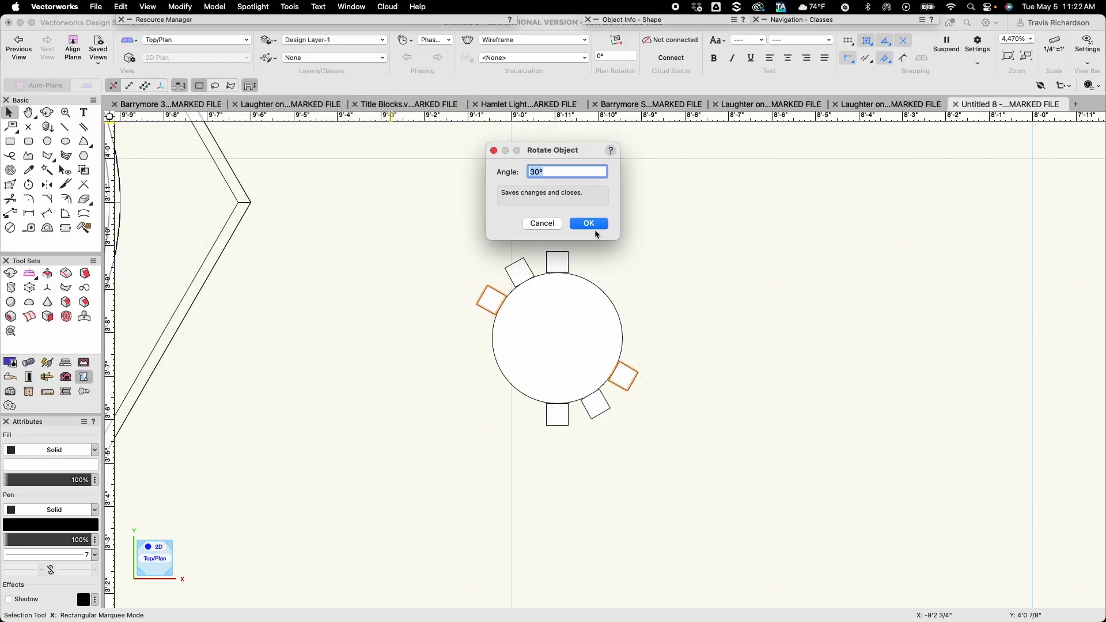
{"action": "left_click", "coordinate": [591, 225]}
Add the last two square pairs by 30° duplicate rotations to complete twelve squares around the 3" circle
{"action": "left_click", "coordinate": [194, 5]}
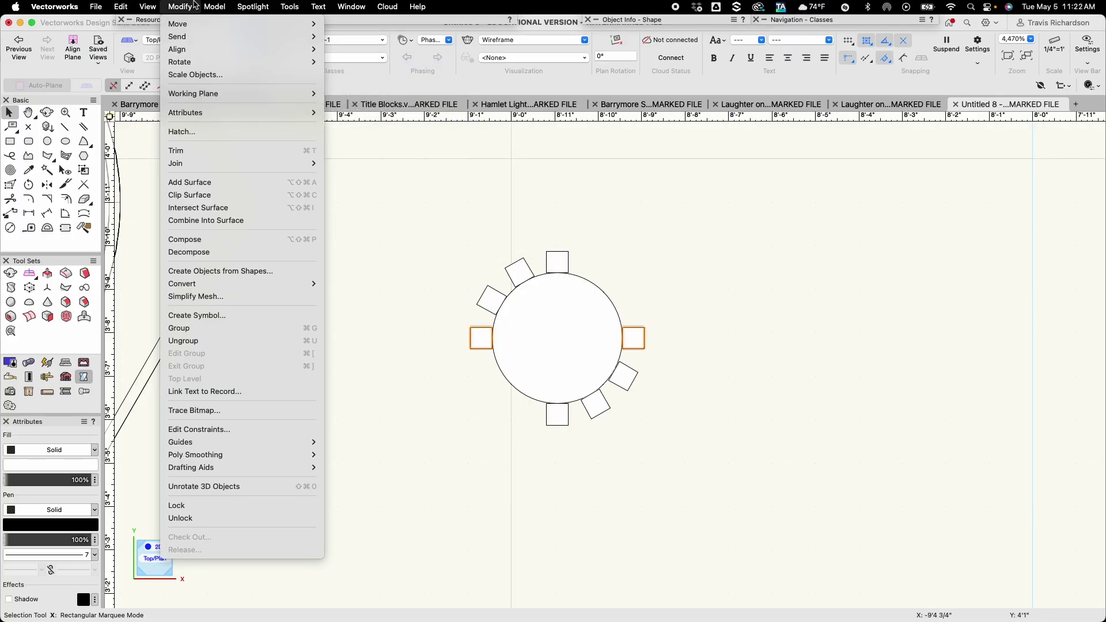
{"action": "left_click", "coordinate": [185, 6]}
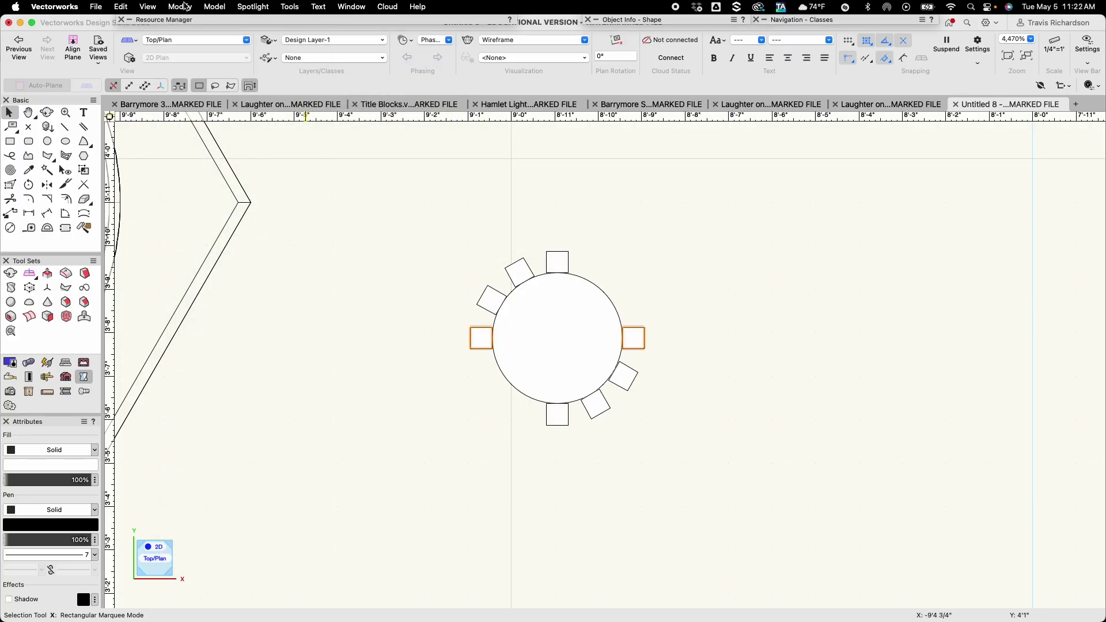
{"action": "left_click", "coordinate": [181, 6]}
{"action": "mouse_move", "coordinate": [184, 62]}
{"action": "left_click", "coordinate": [346, 61]}
{"action": "left_click", "coordinate": [593, 226]}
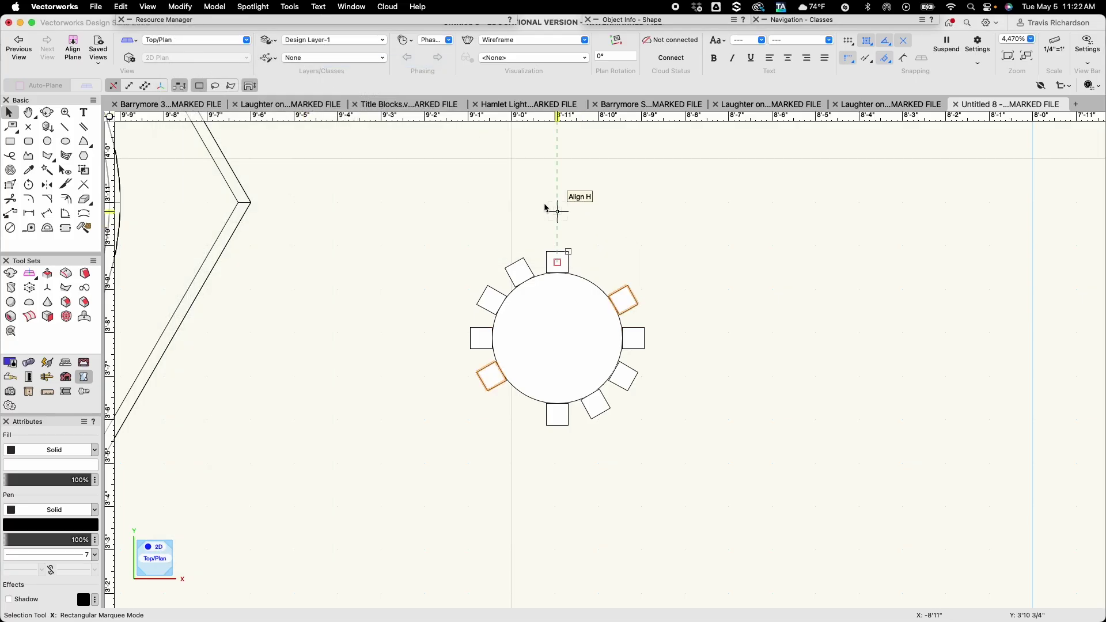
{"action": "left_click", "coordinate": [181, 6]}
{"action": "mouse_move", "coordinate": [190, 62]}
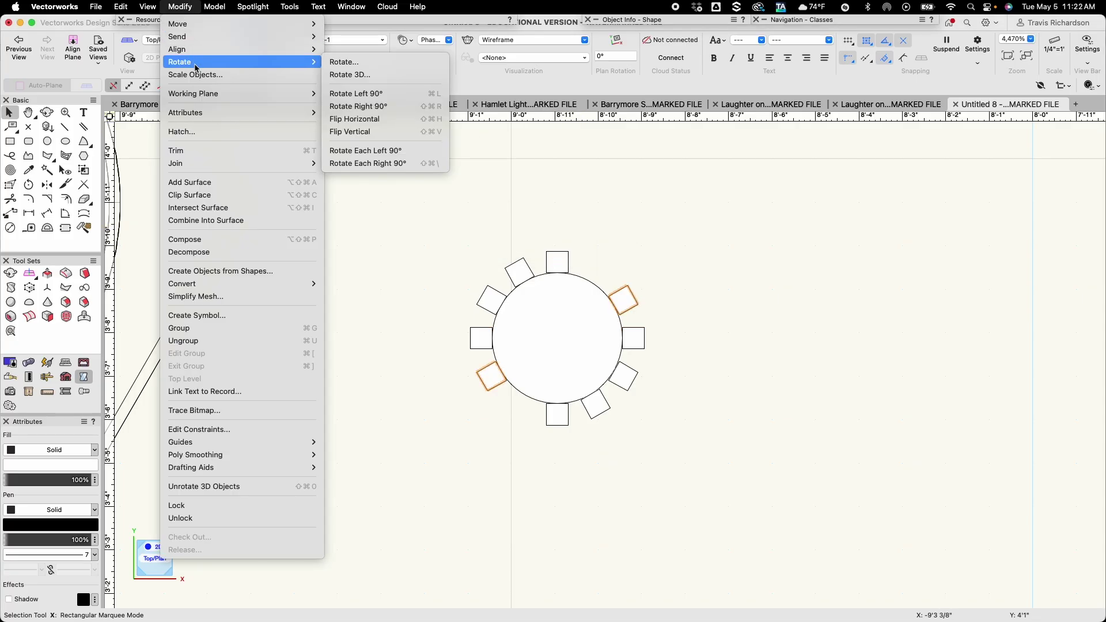
{"action": "left_click", "coordinate": [394, 64]}
{"action": "left_click", "coordinate": [585, 223]}
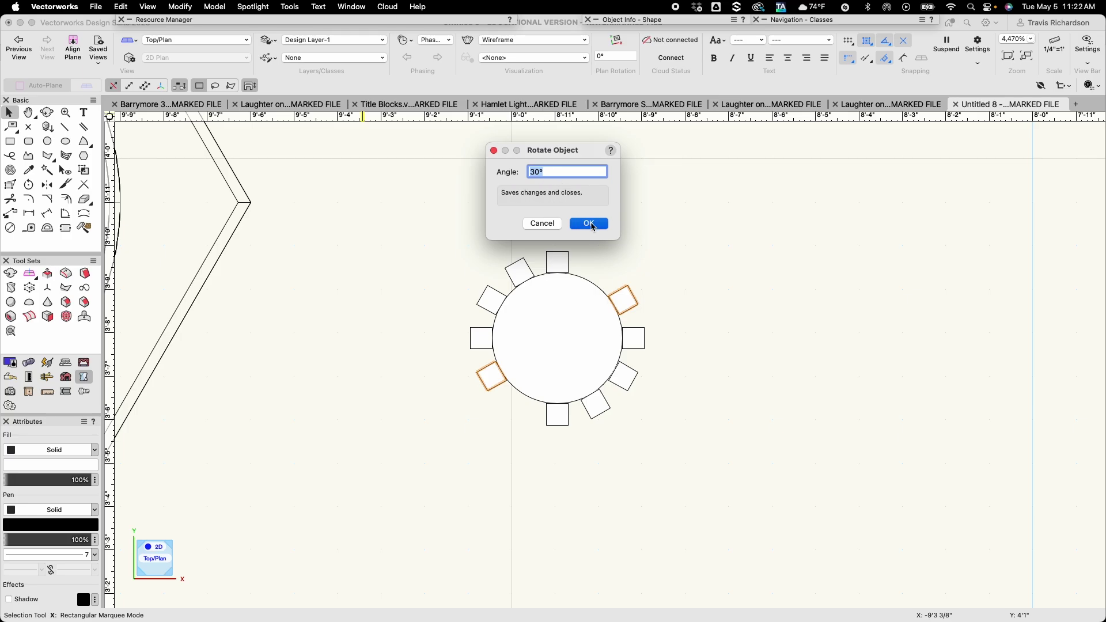
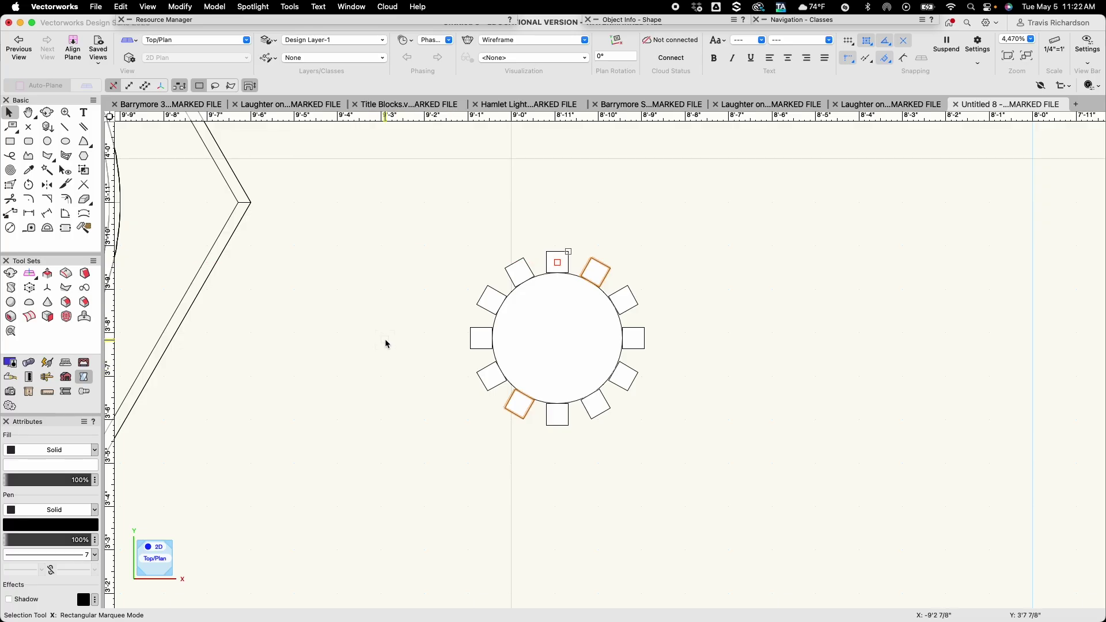
{"action": "left_click", "coordinate": [385, 343]}
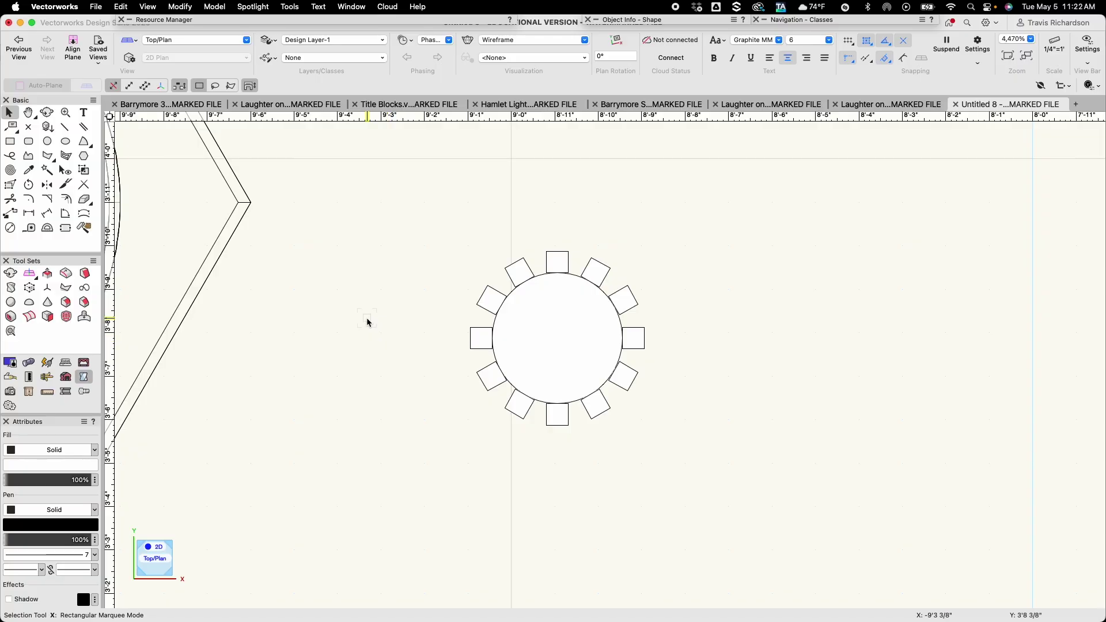
Offset the 3" circle inward by 1/2" to create a concentric inner circle
{"action": "left_click", "coordinate": [579, 321]}
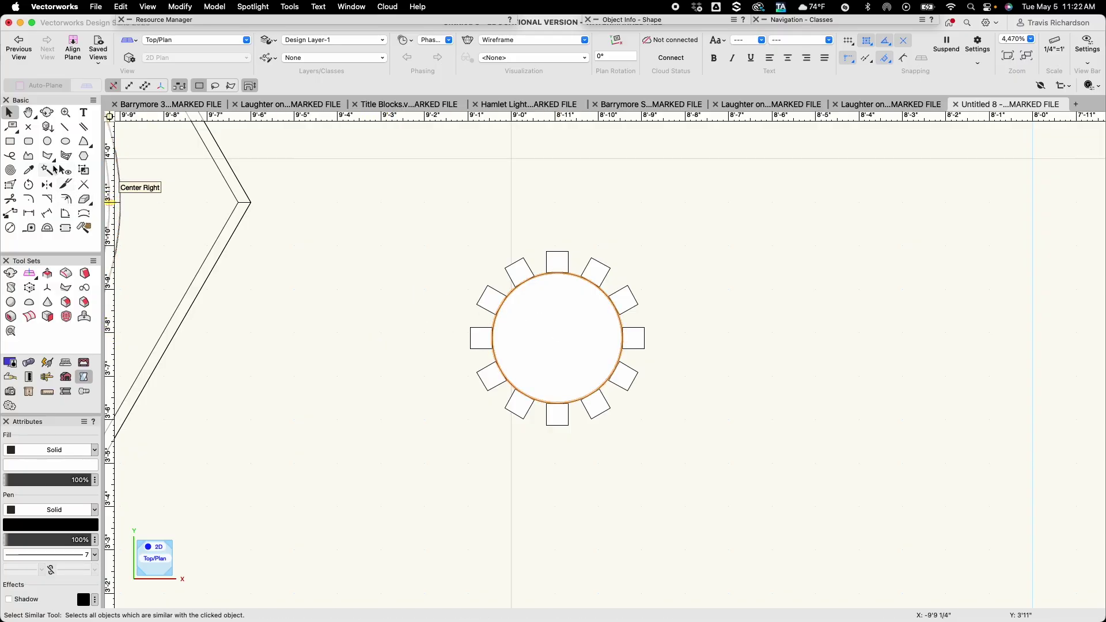
{"action": "left_click", "coordinate": [68, 200]}
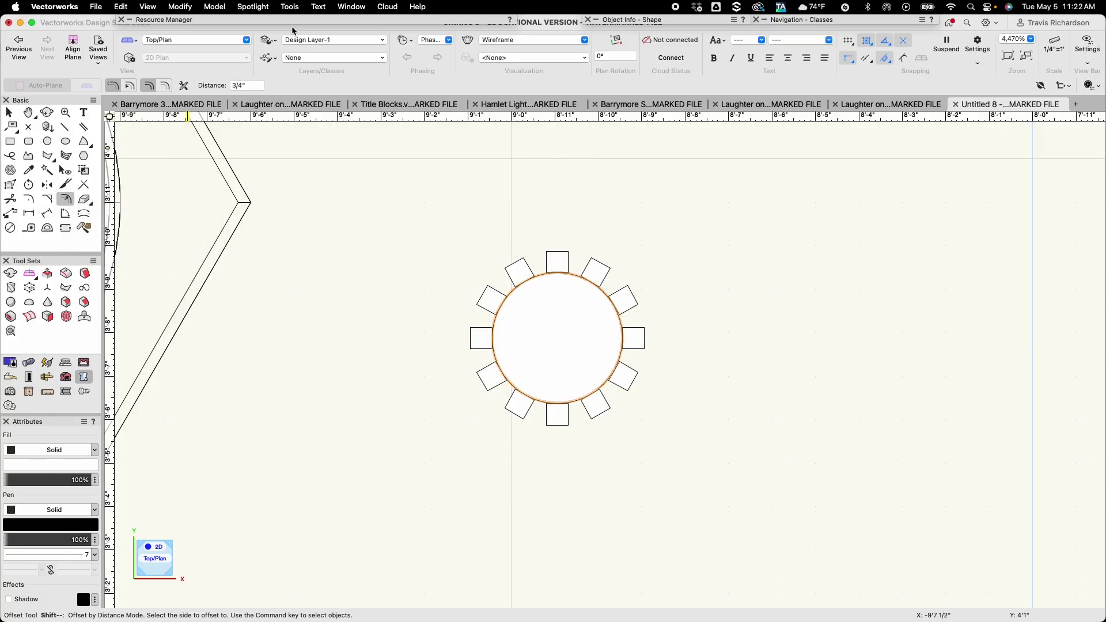
{"action": "left_click", "coordinate": [248, 86]}
{"action": "type", "text": "1/2"}
{"action": "key", "text": "Return"}
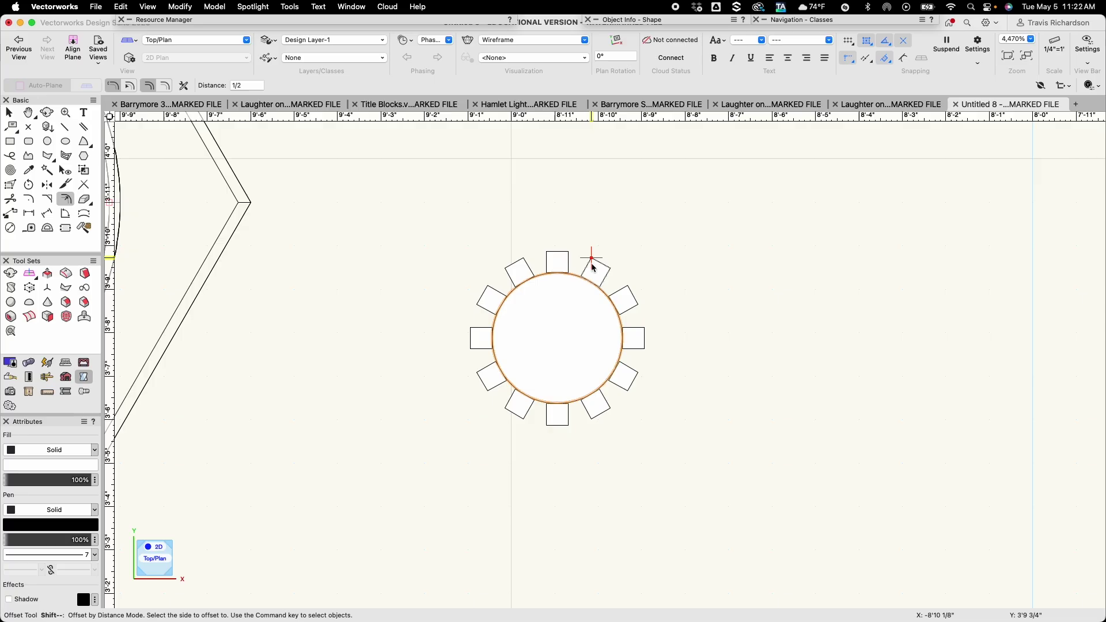
{"action": "left_click", "coordinate": [557, 338]}
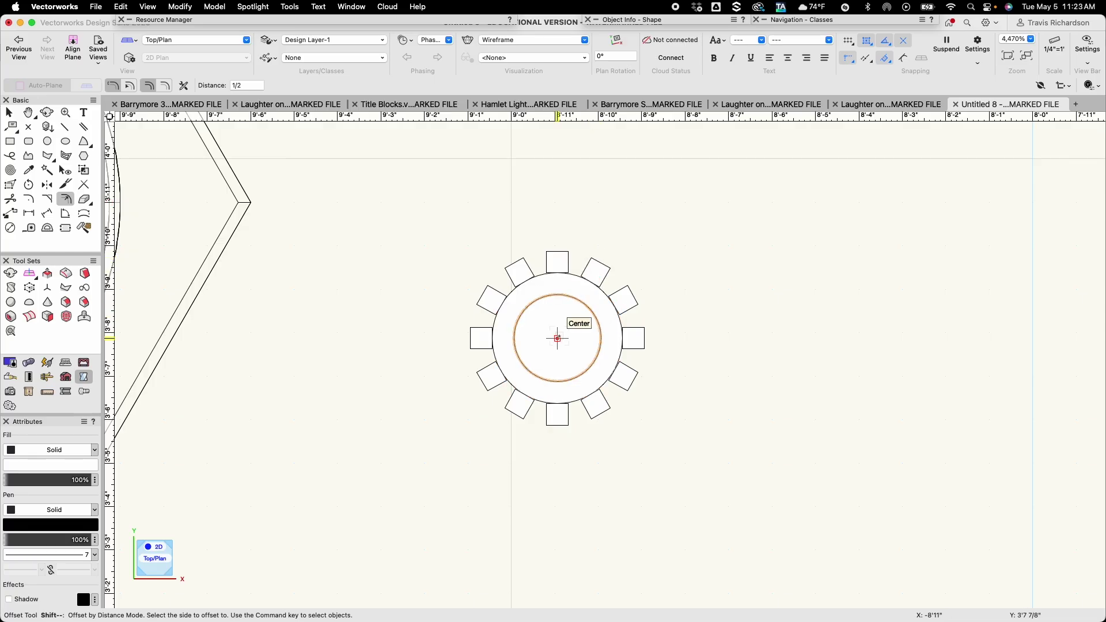
Clip the inner circle out of the 3" circle to form a ring
{"action": "key", "text": "x"}
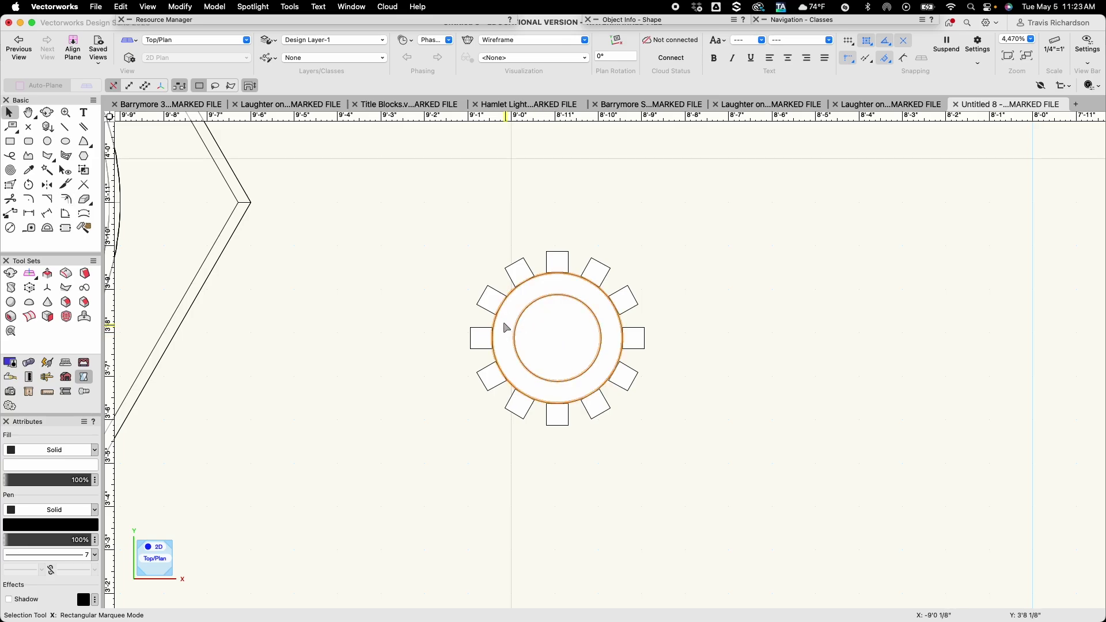
{"action": "left_click", "coordinate": [181, 7]}
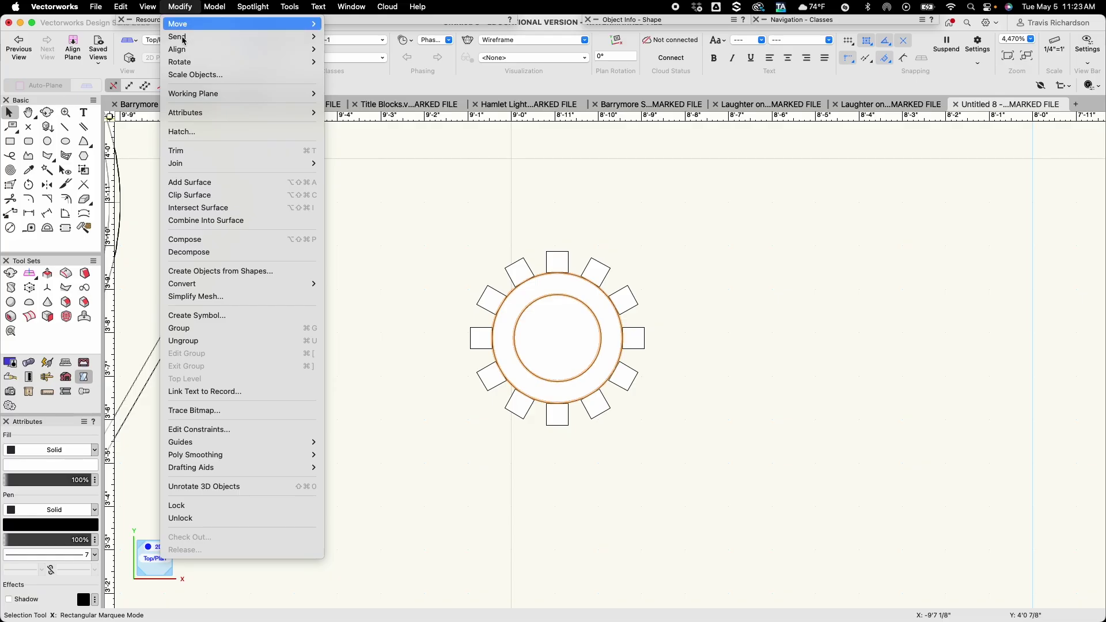
{"action": "left_click", "coordinate": [201, 197]}
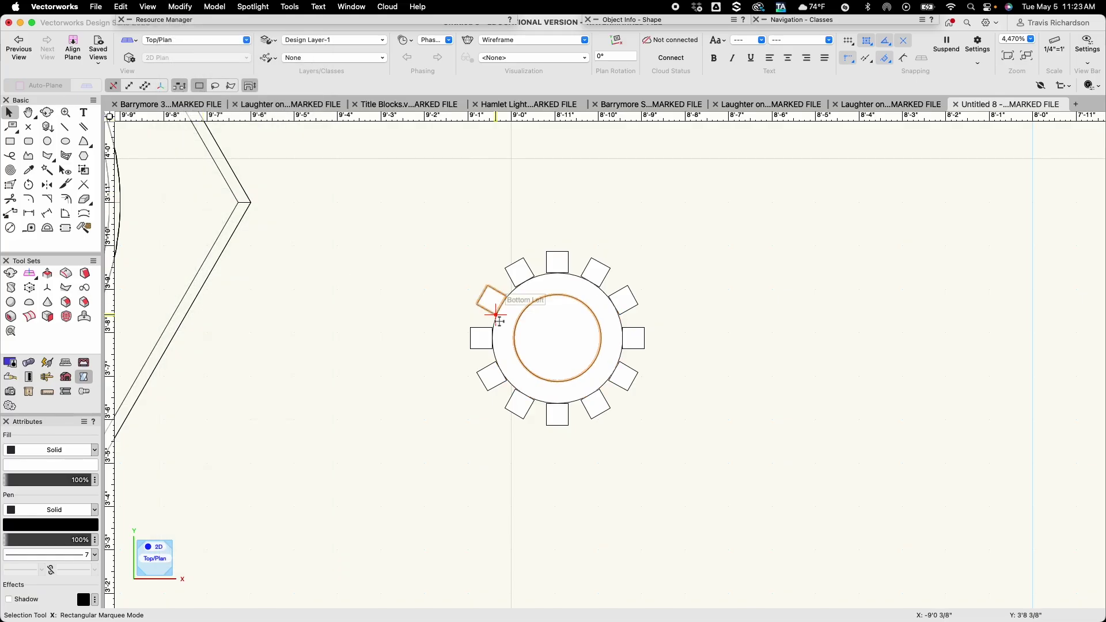
{"action": "left_click", "coordinate": [758, 393]}
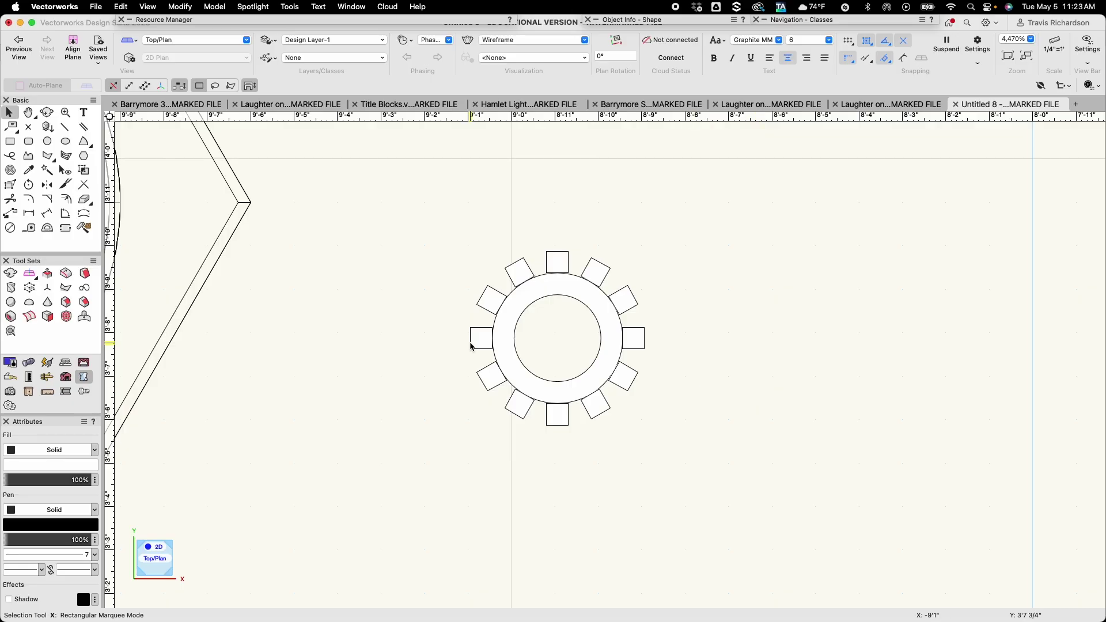
Duplicate the ring with its twelve squares horizontally into the empty space beside it, and group the copy
{"action": "left_click_drag", "start_coordinate": [434, 223], "coordinate": [694, 469]}
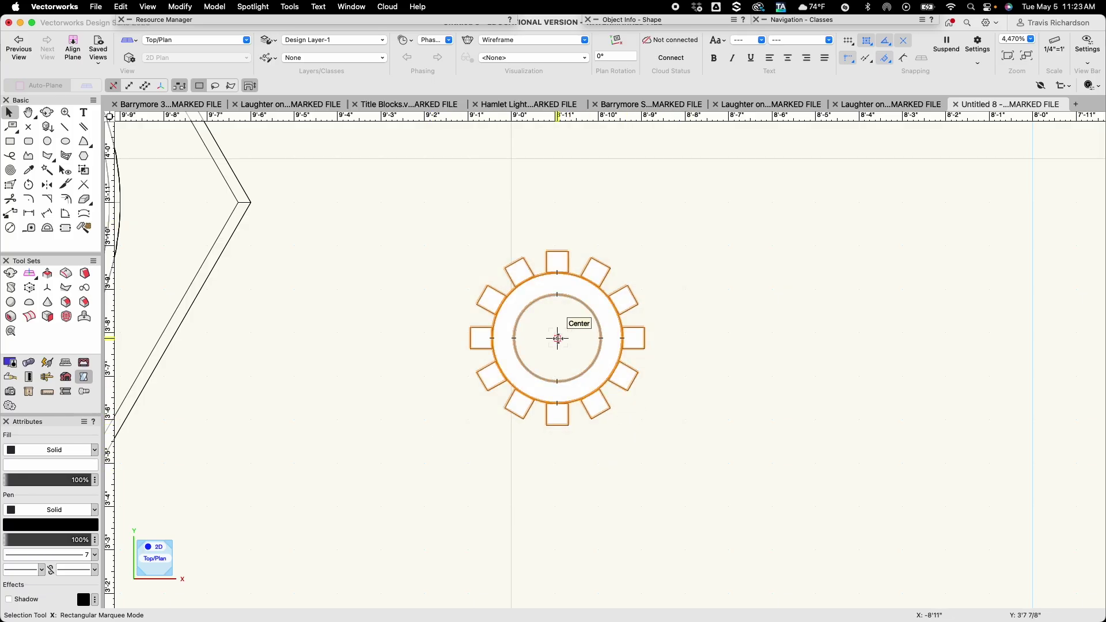
{"action": "left_click_drag", "start_coordinate": [558, 339], "coordinate": [804, 338]}
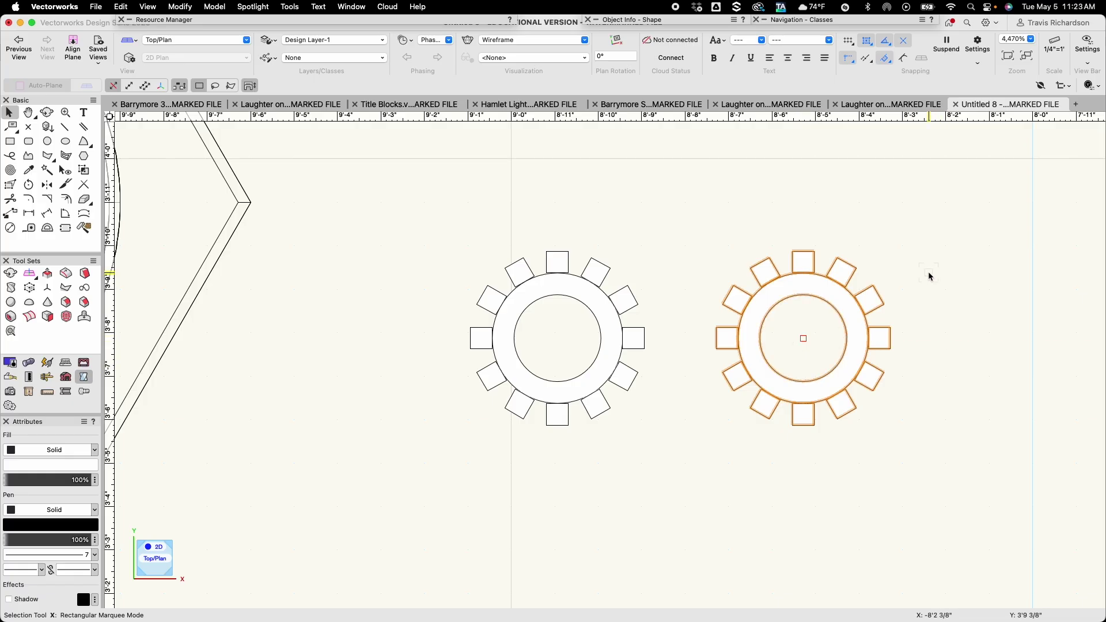
{"action": "key", "text": "super+g"}
Move the grouped ring by its centre onto the centre of the two large concentric circles in the 2D plan
{"action": "key", "text": "h"}
{"action": "left_click_drag", "start_coordinate": [806, 356], "coordinate": [467, 333]}
{"action": "scroll", "coordinate": [467, 332], "scroll_direction": "down", "scroll_amount": 5}
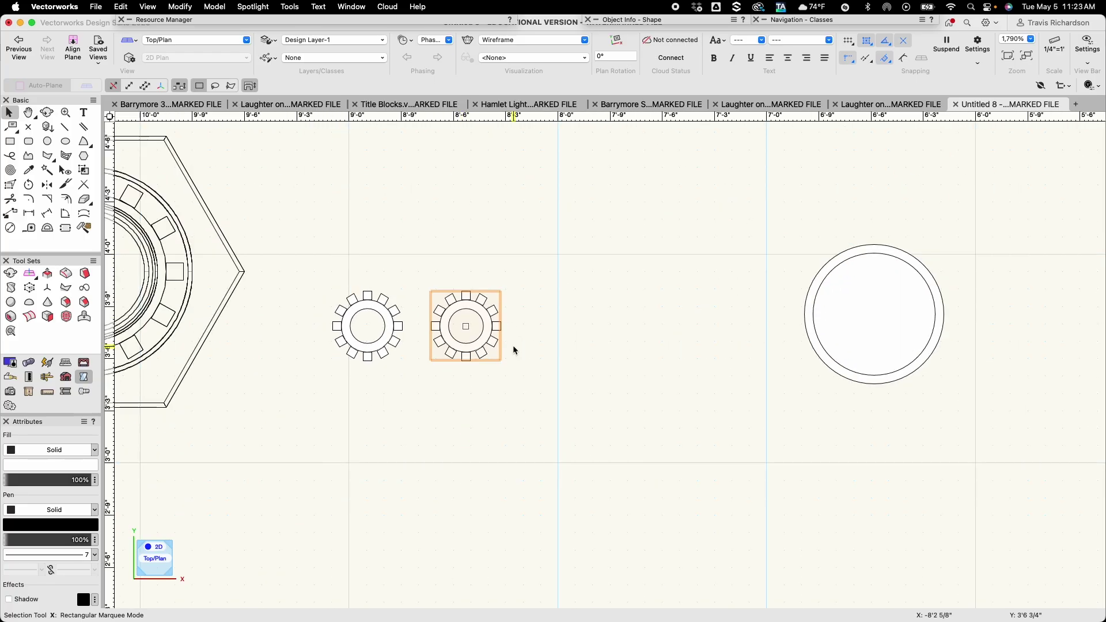
{"action": "left_click_drag", "start_coordinate": [466, 326], "coordinate": [873, 316]}
{"action": "scroll", "coordinate": [694, 351], "scroll_direction": "down", "scroll_amount": 3}
{"action": "scroll", "coordinate": [693, 354], "scroll_direction": "up", "scroll_amount": 1}
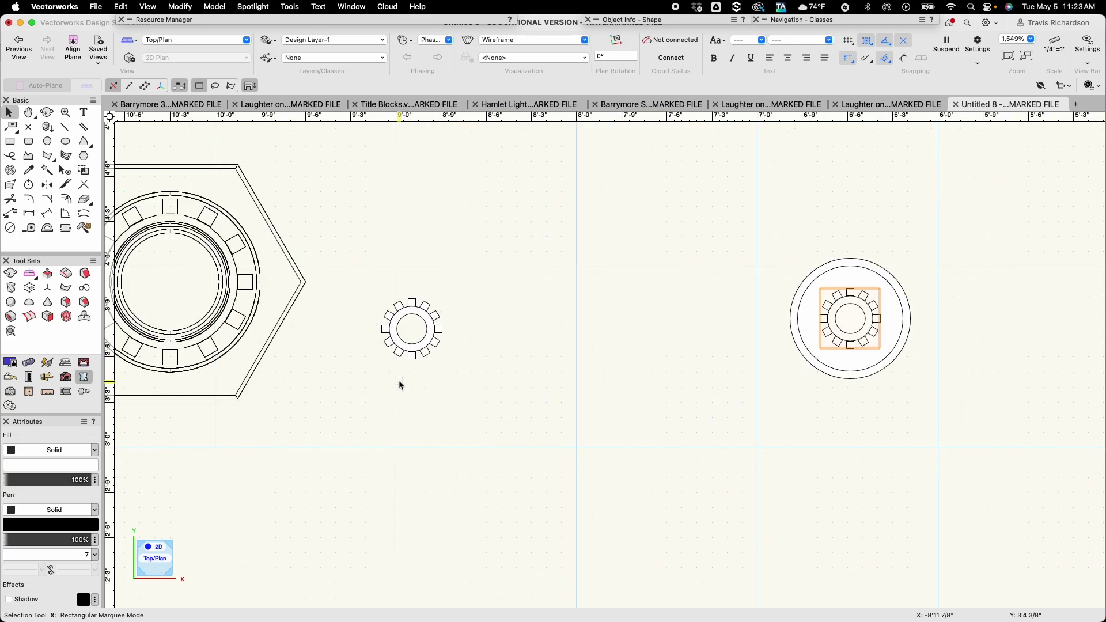
Extrude the ungrouped 3" ring together with its twelve surrounding squares 5' to make a fluted upper shaft
{"action": "scroll", "coordinate": [443, 406], "scroll_direction": "up", "scroll_amount": 5}
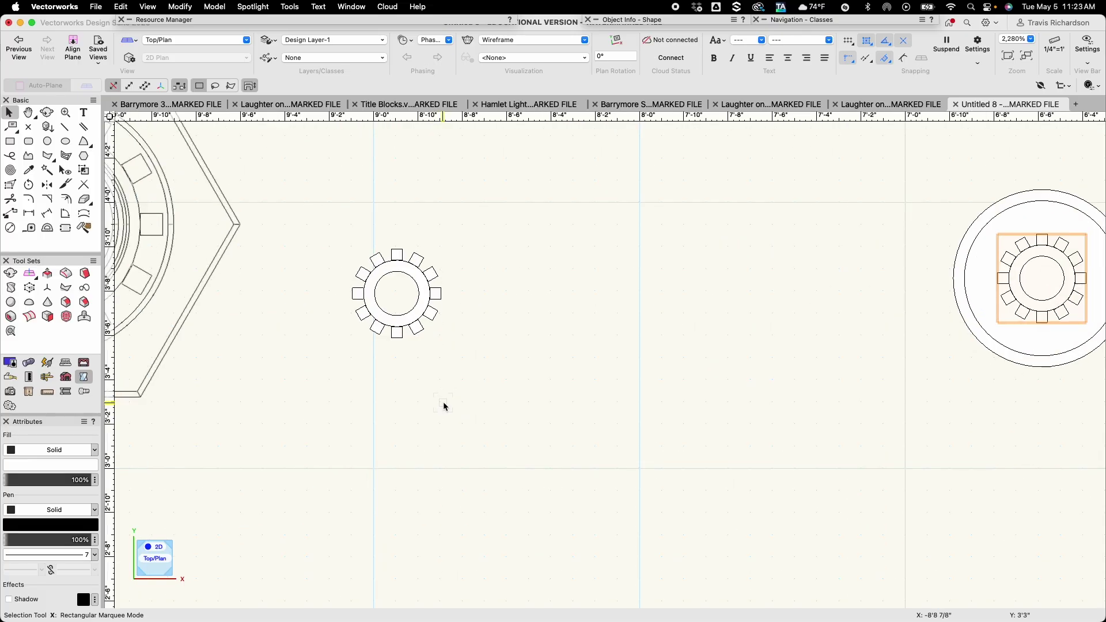
{"action": "scroll", "coordinate": [444, 403], "scroll_direction": "up", "scroll_amount": 3}
{"action": "scroll", "coordinate": [447, 397], "scroll_direction": "left", "scroll_amount": 4}
{"action": "scroll", "coordinate": [466, 403], "scroll_direction": "up", "scroll_amount": 2}
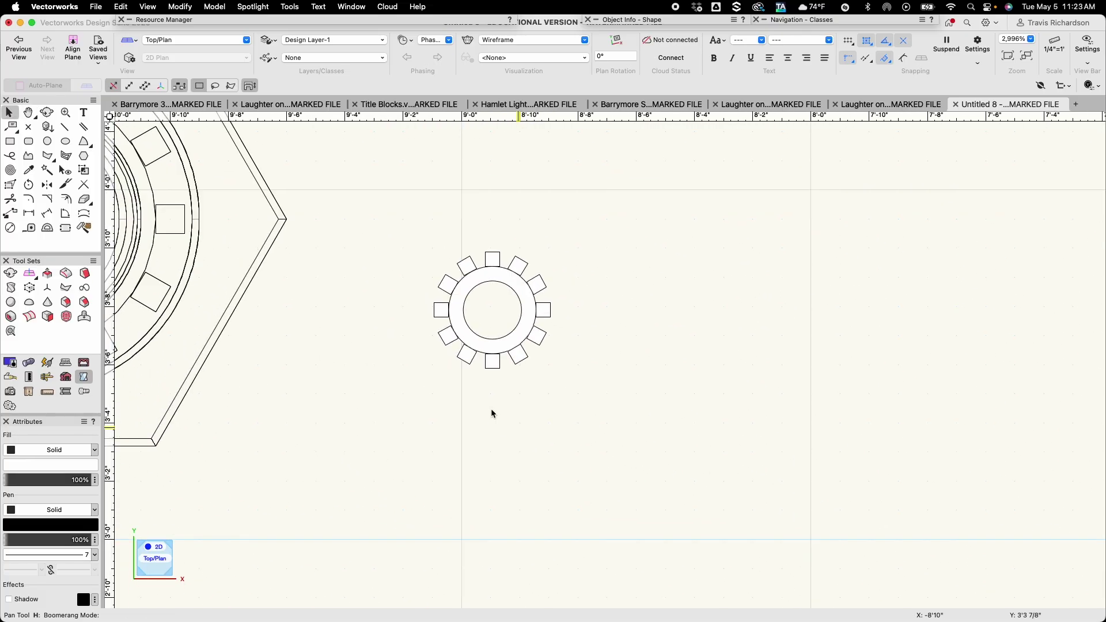
{"action": "scroll", "coordinate": [493, 414], "scroll_direction": "up", "scroll_amount": 3}
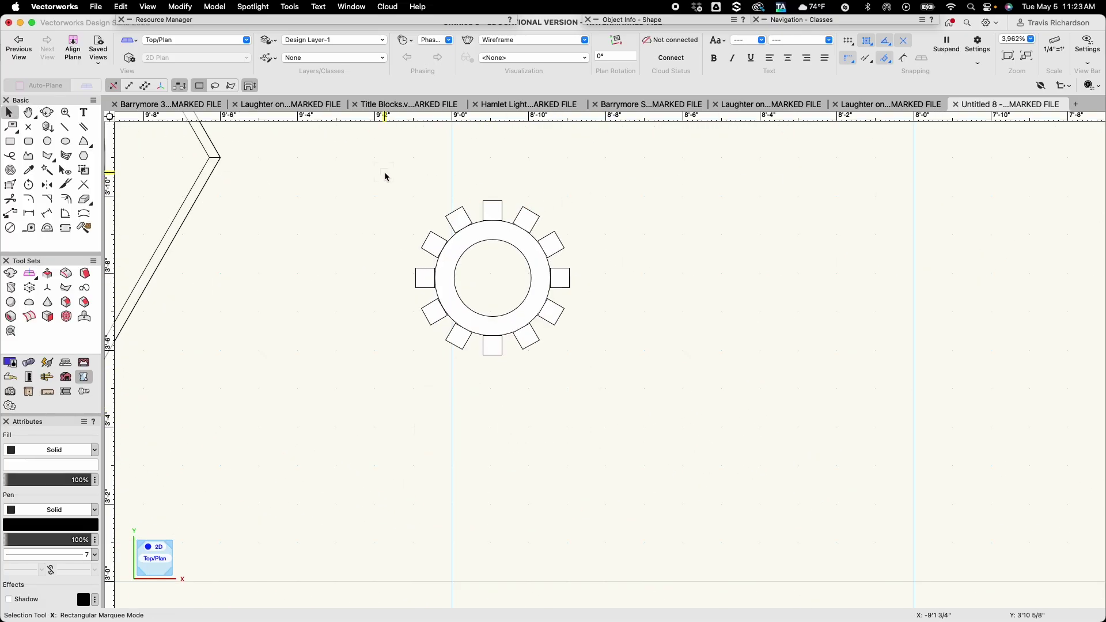
{"action": "left_click_drag", "start_coordinate": [386, 176], "coordinate": [619, 412]}
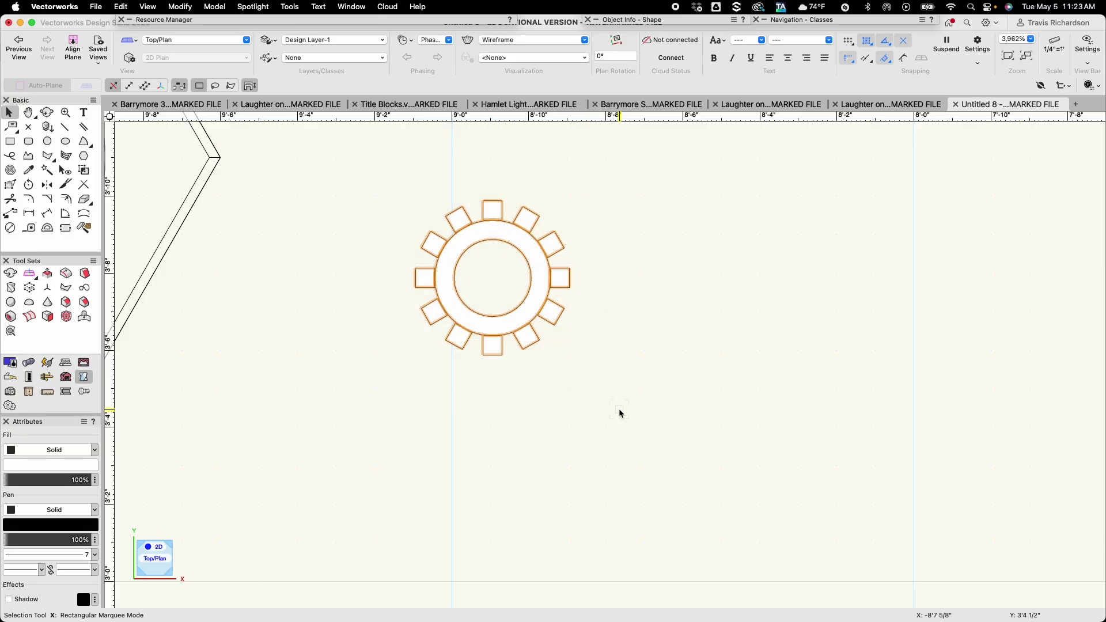
{"action": "key", "text": "super+e"}
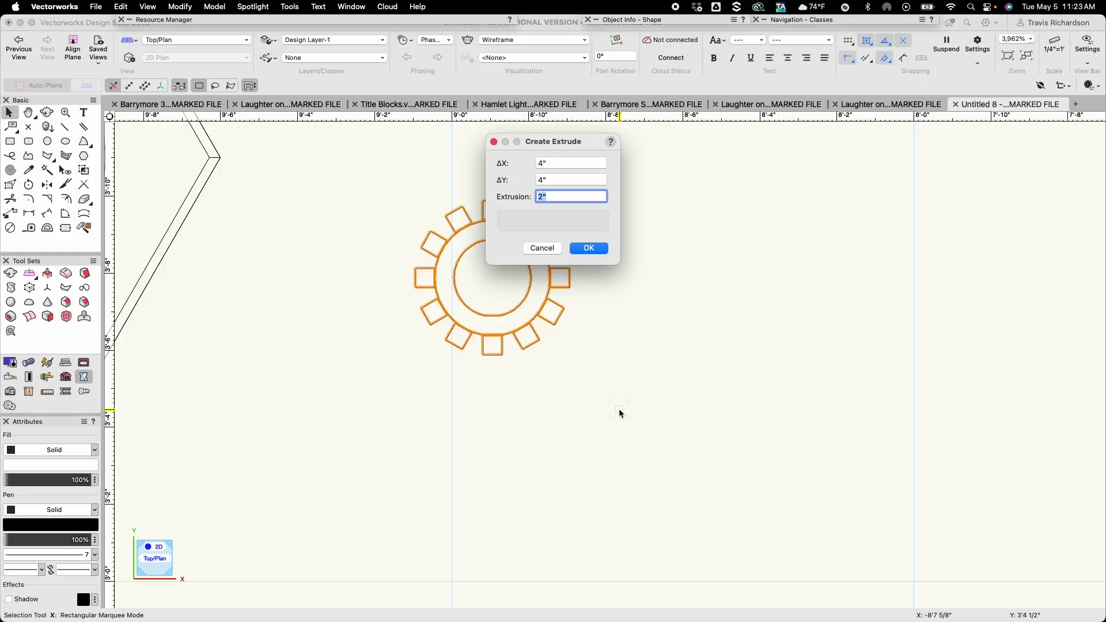
{"action": "type", "text": "5'"}
{"action": "key", "text": "Return"}
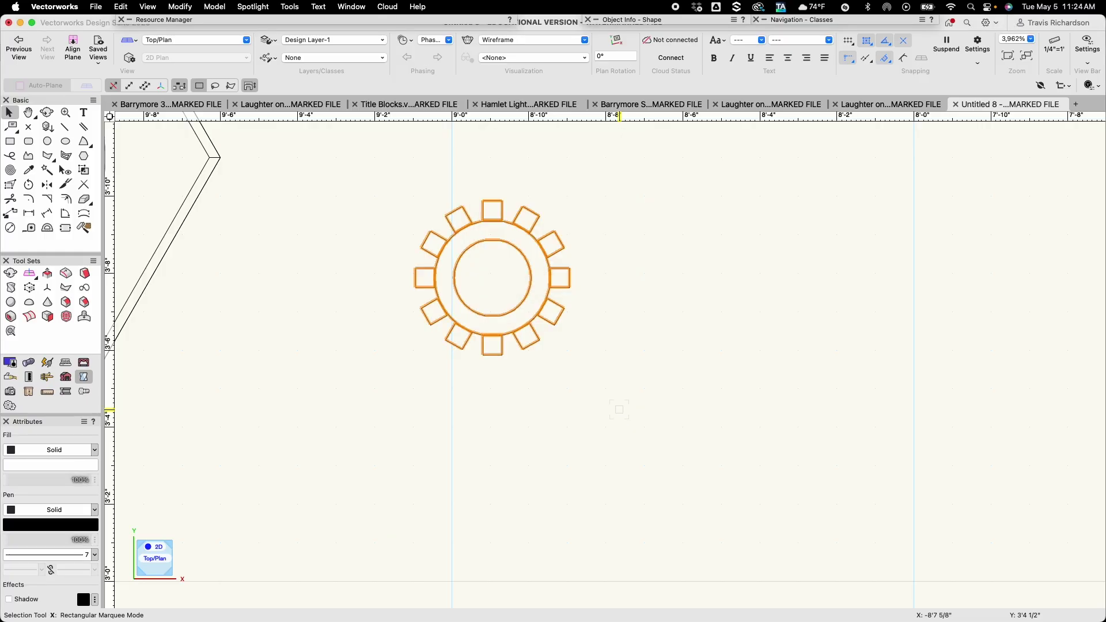
Move the 5' fluted extrusion by its centre onto the centre of the hexagonal column in plan
{"action": "scroll", "coordinate": [348, 343], "scroll_direction": "down", "scroll_amount": 3}
{"action": "middle_click_drag", "start_coordinate": [350, 344], "coordinate": [538, 388]}
{"action": "left_click_drag", "start_coordinate": [630, 351], "coordinate": [288, 290]}
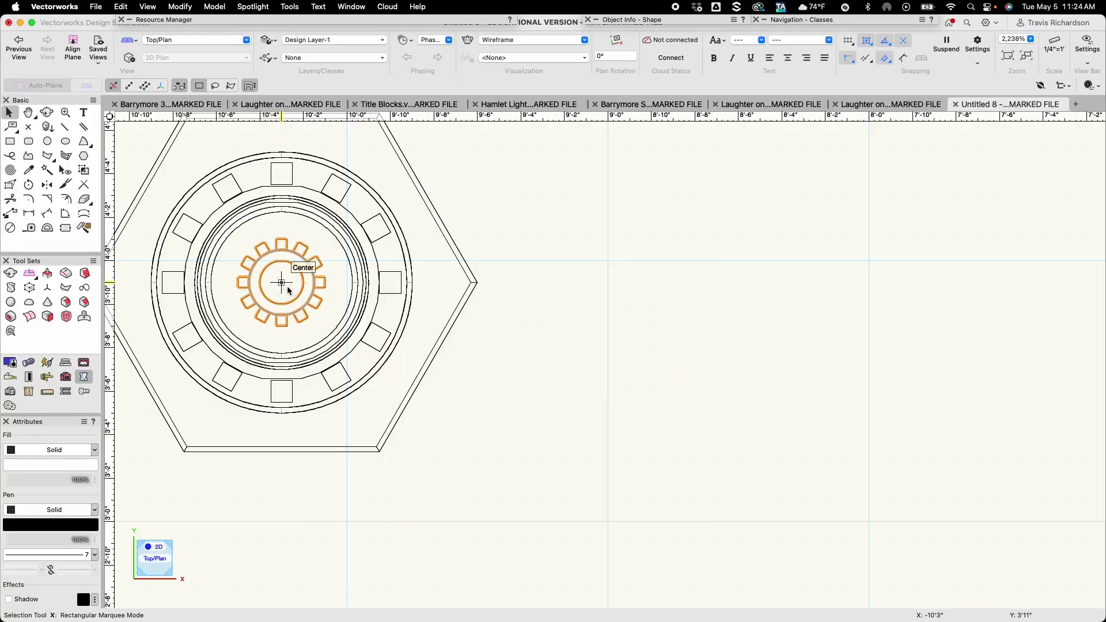
In the front view, raise the upper fluted shaft 3'2" onto the top of the column
{"action": "left_click", "coordinate": [182, 42]}
{"action": "left_click", "coordinate": [179, 103]}
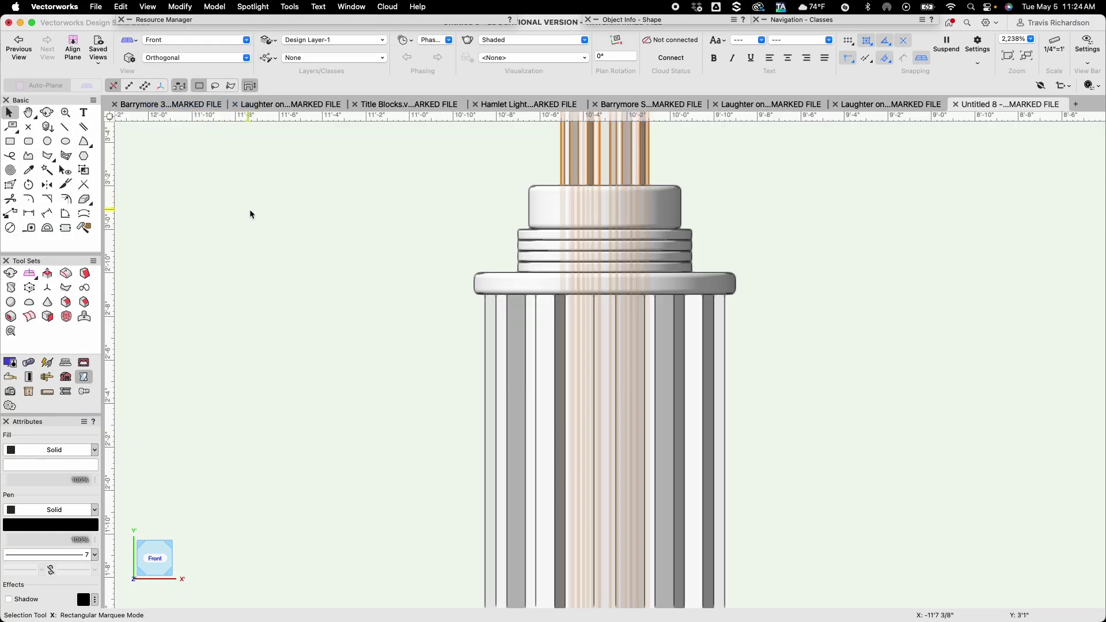
{"action": "scroll", "coordinate": [498, 379], "scroll_direction": "down", "scroll_amount": 5}
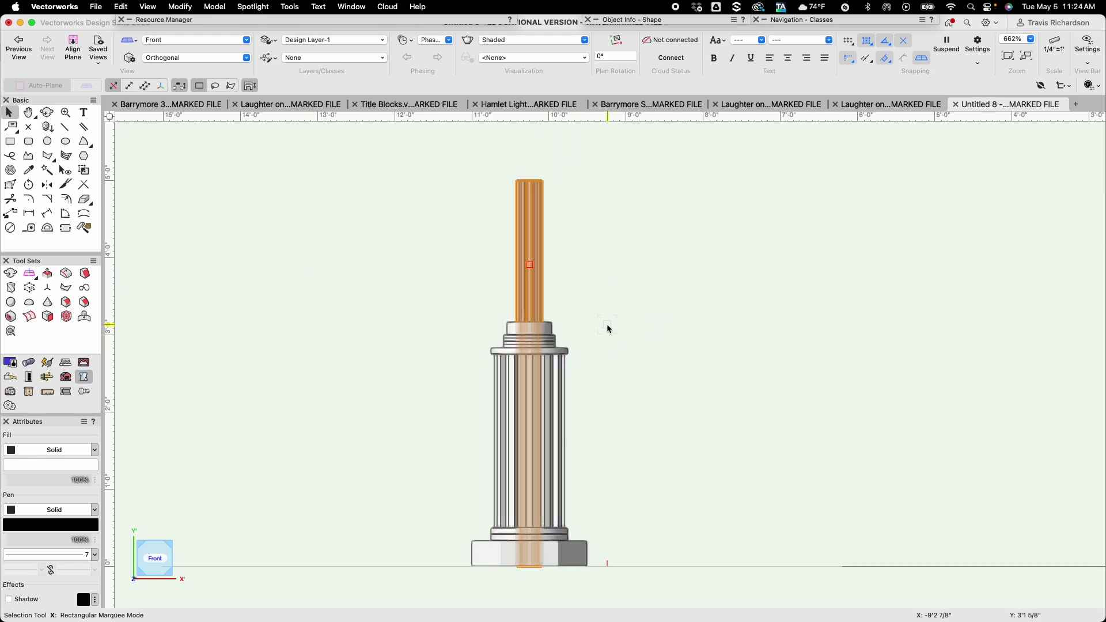
{"action": "key", "text": "super+m"}
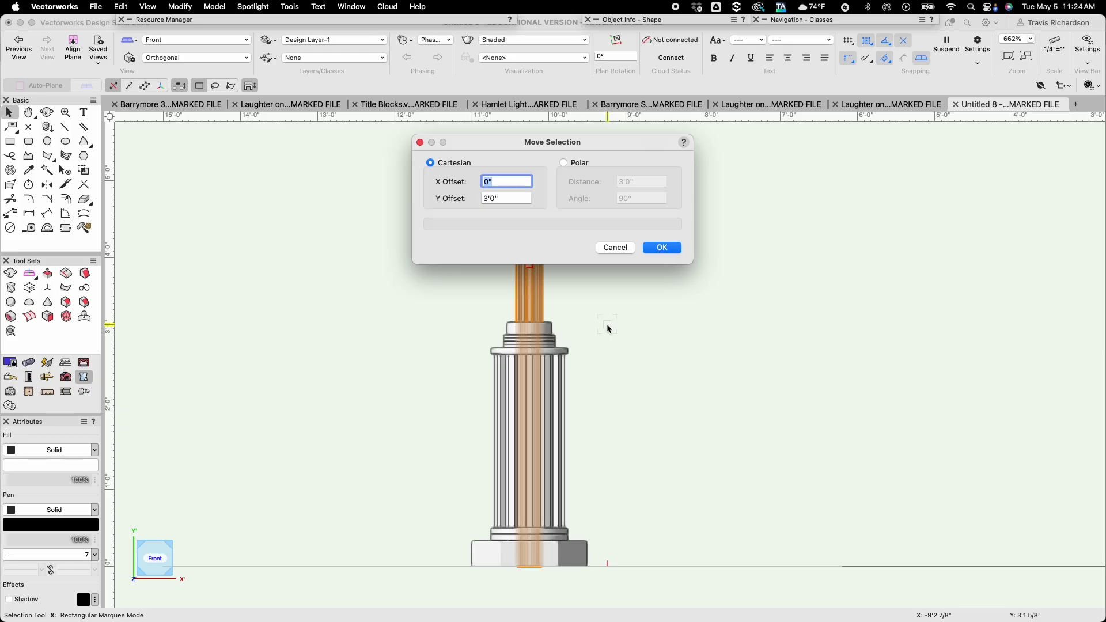
{"action": "key", "text": "Tab"}
{"action": "type", "text": "3"}
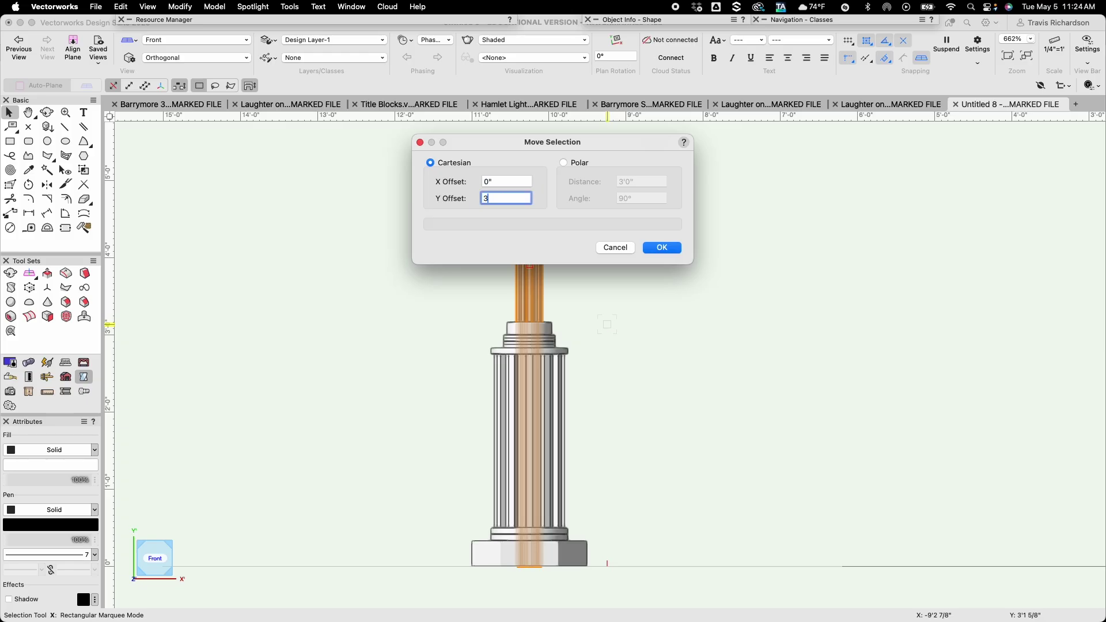
{"action": "type", "text": "'2"}
{"action": "key", "text": "Return"}
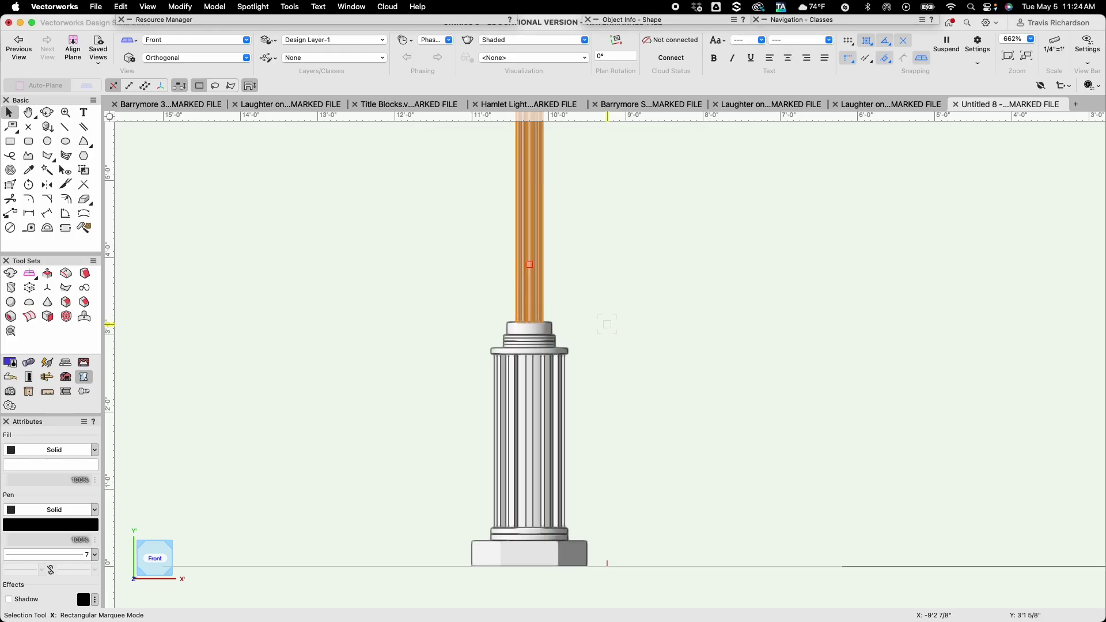
{"action": "scroll", "coordinate": [576, 338], "scroll_direction": "down", "scroll_amount": 3}
{"action": "key", "text": "space"}
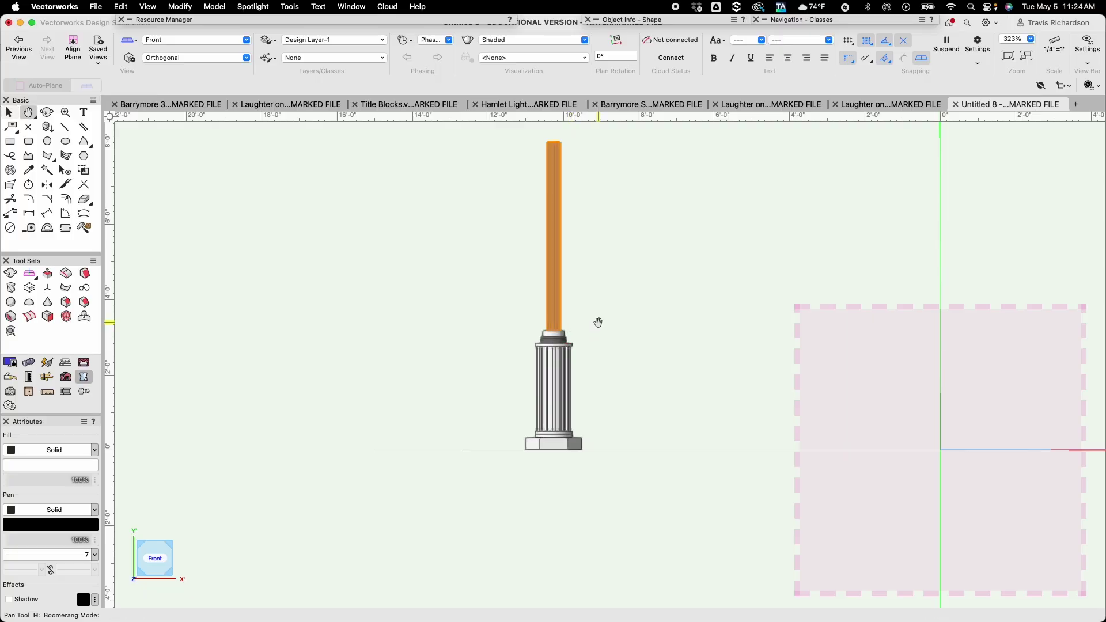
{"action": "left_click_drag", "start_coordinate": [598, 322], "coordinate": [573, 400]}
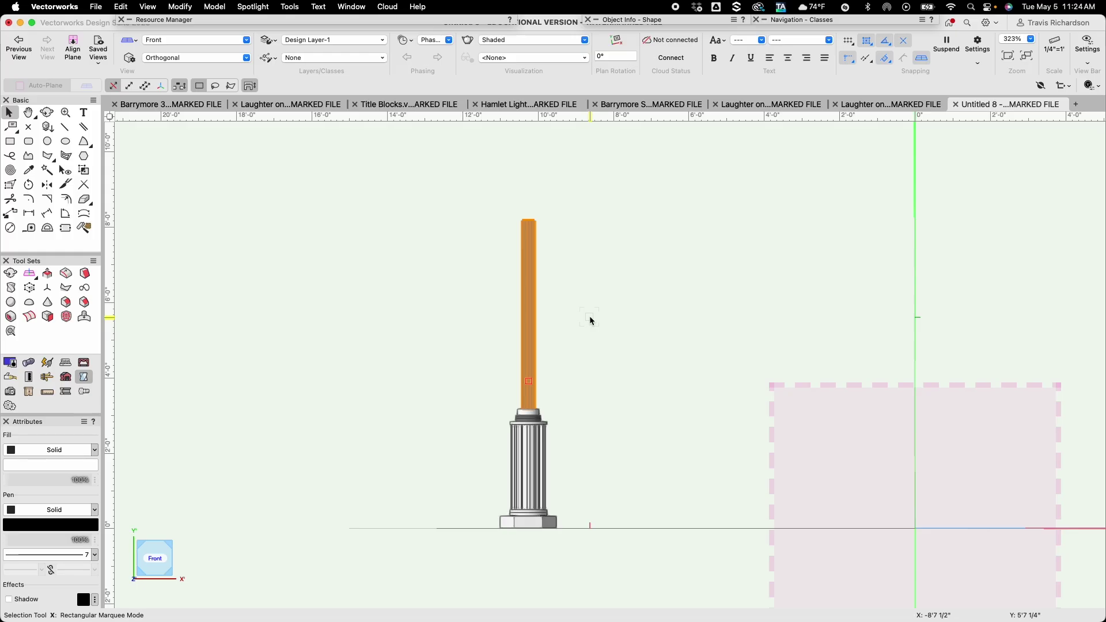
In Top/Plan view, draw a 5" diameter circle in the empty space beside the hexagonal column
{"action": "left_click", "coordinate": [186, 39]}
{"action": "left_click", "coordinate": [183, 77]}
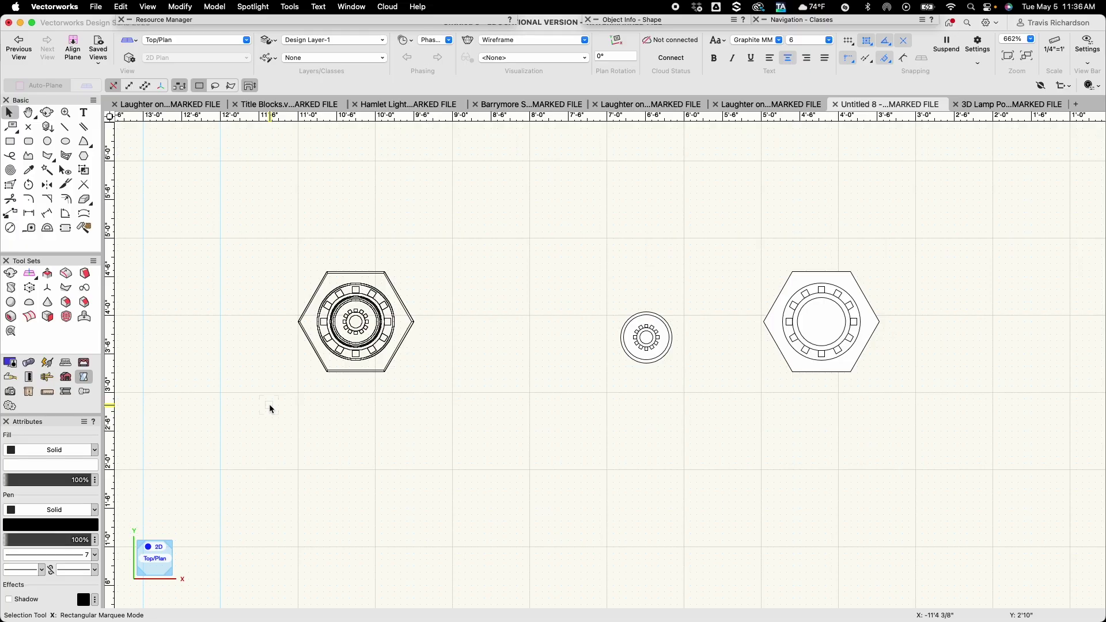
{"action": "key", "text": "6"}
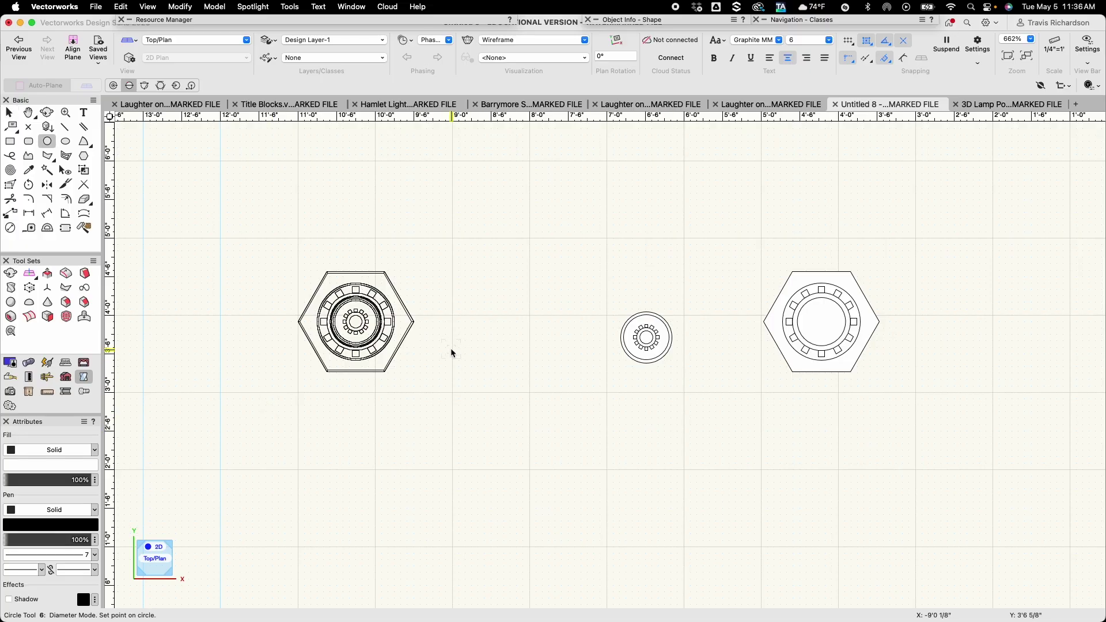
{"action": "left_click", "coordinate": [451, 349]}
{"action": "key", "text": "Tab"}
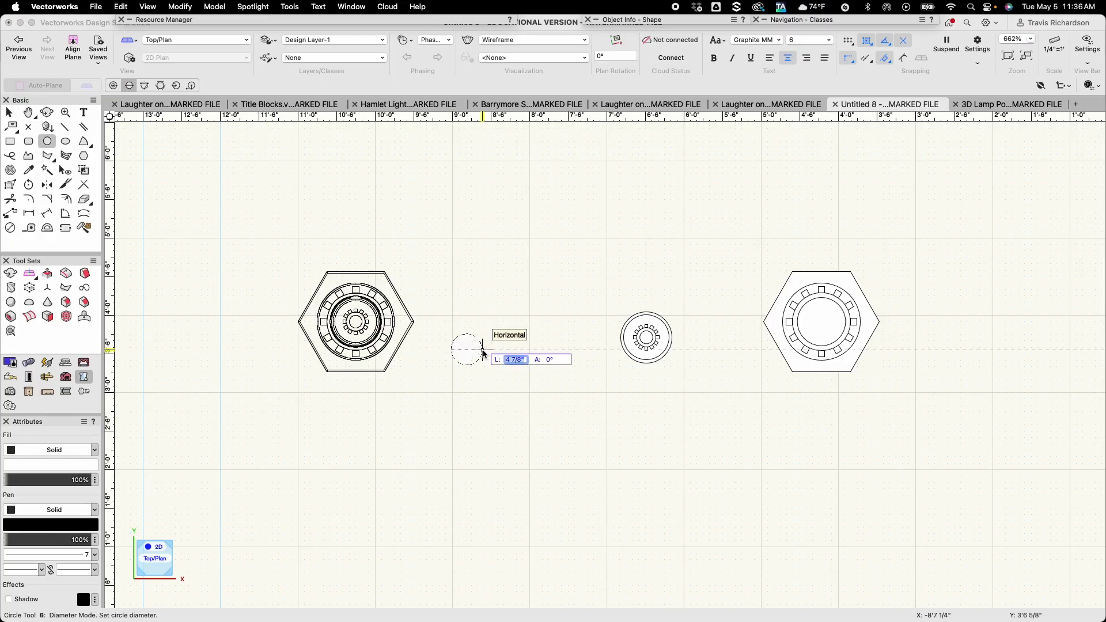
{"action": "type", "text": "5"}
{"action": "key", "text": "Tab"}
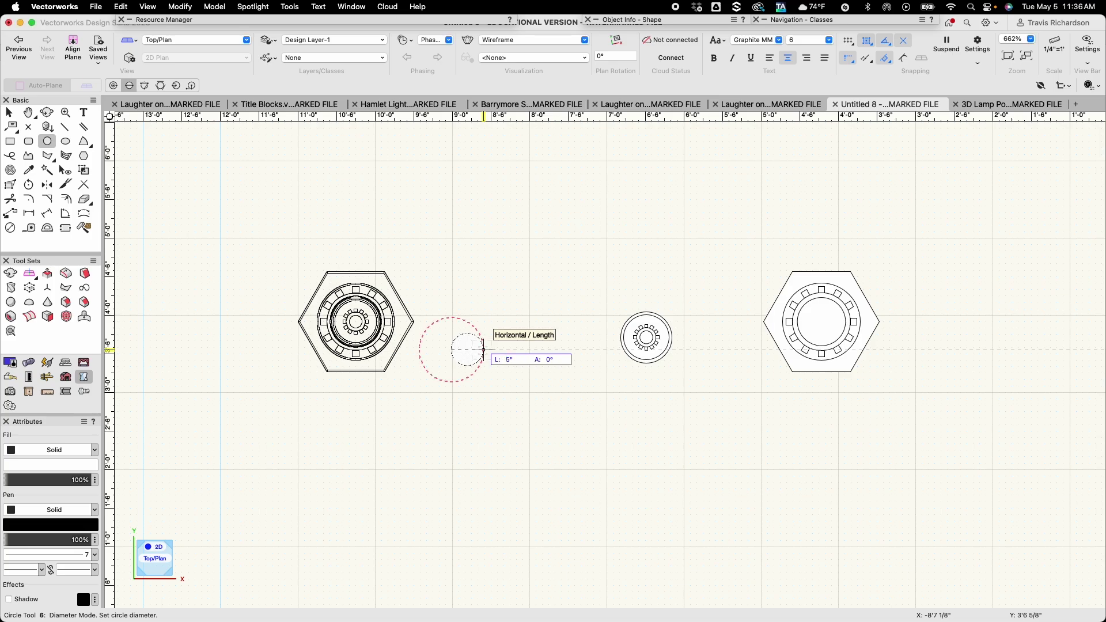
{"action": "left_click", "coordinate": [484, 350]}
Extrude the 5" circle 1/2" to make a thin disc
{"action": "scroll", "coordinate": [456, 362], "scroll_direction": "up", "scroll_amount": 4}
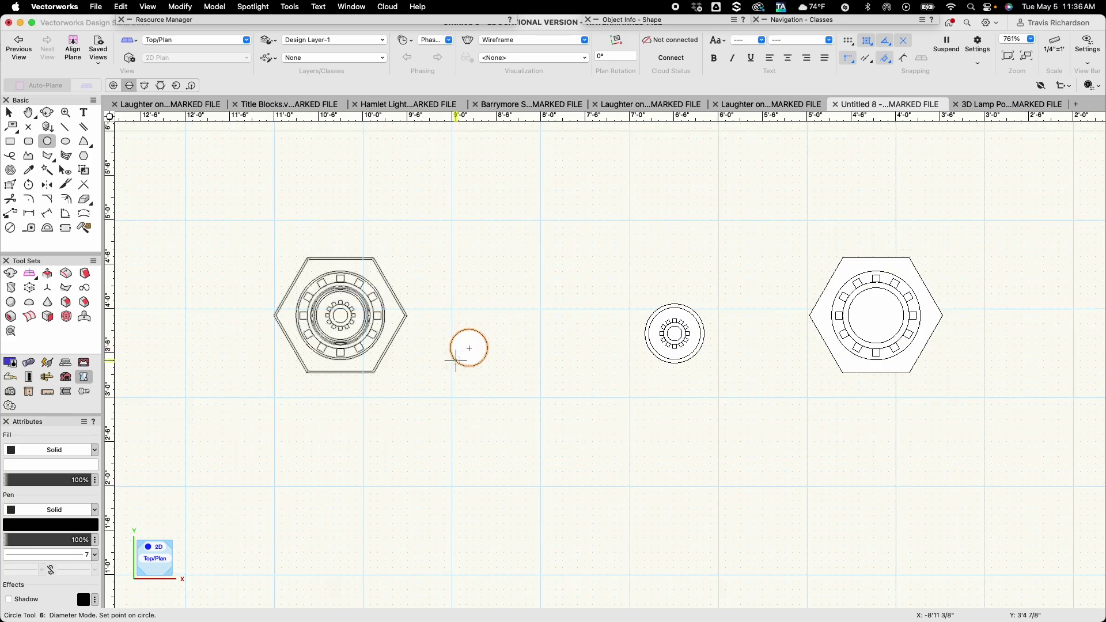
{"action": "scroll", "coordinate": [457, 363], "scroll_direction": "up", "scroll_amount": 2}
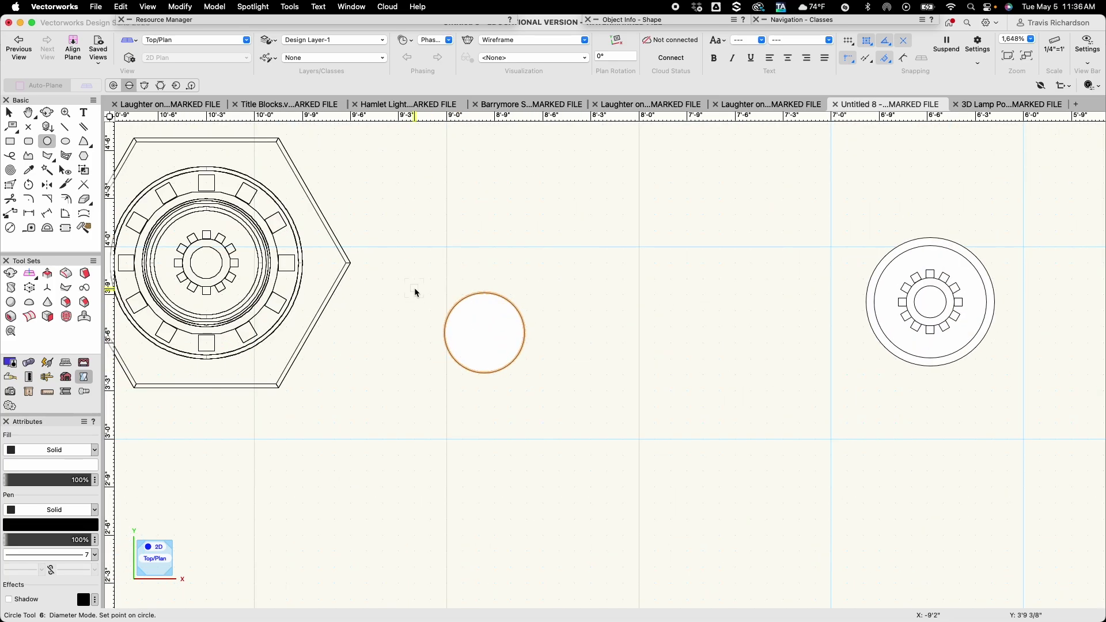
{"action": "key", "text": "super+e"}
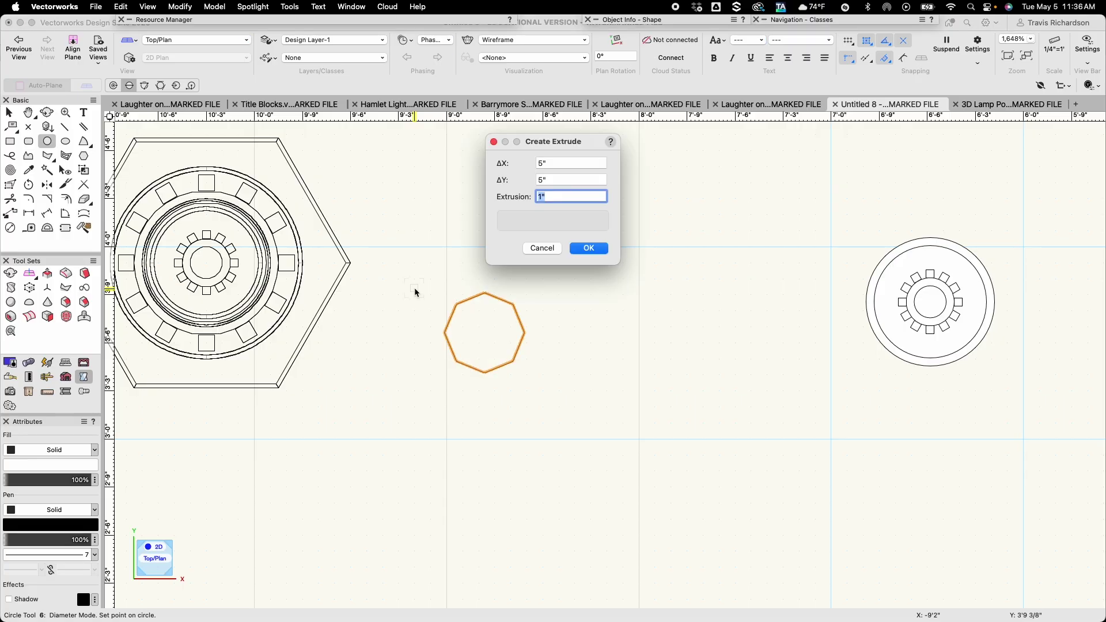
{"action": "type", "text": "1/2"}
{"action": "key", "text": "Return"}
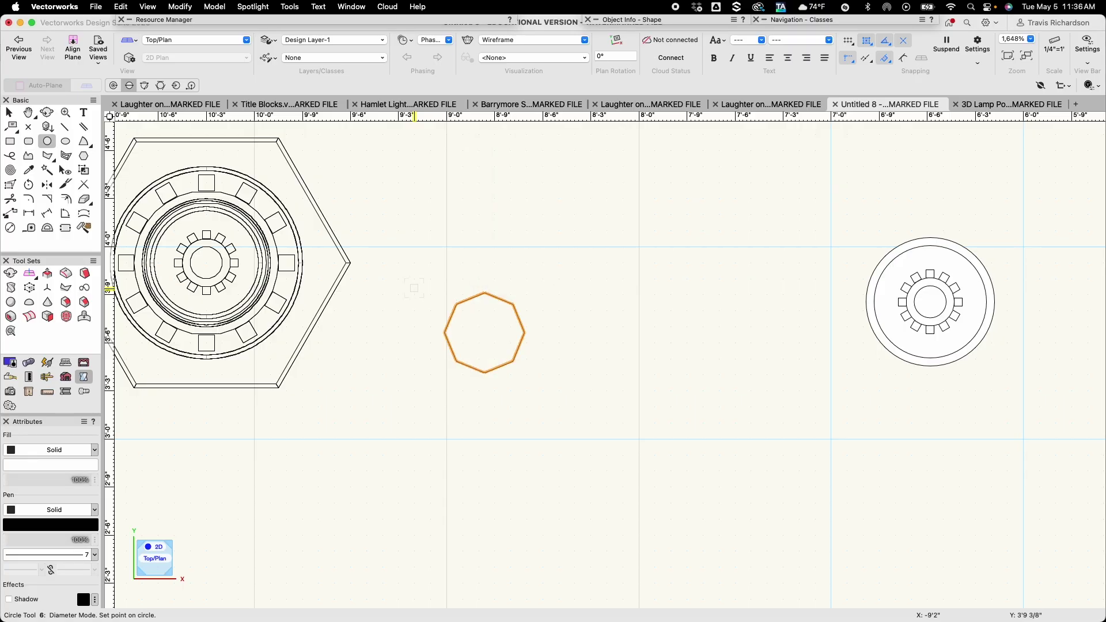
In the front view, fillet the top and bottom edges of the thin 5" disc with a 1/8" radius
{"action": "left_click", "coordinate": [201, 40]}
{"action": "left_click", "coordinate": [191, 104]}
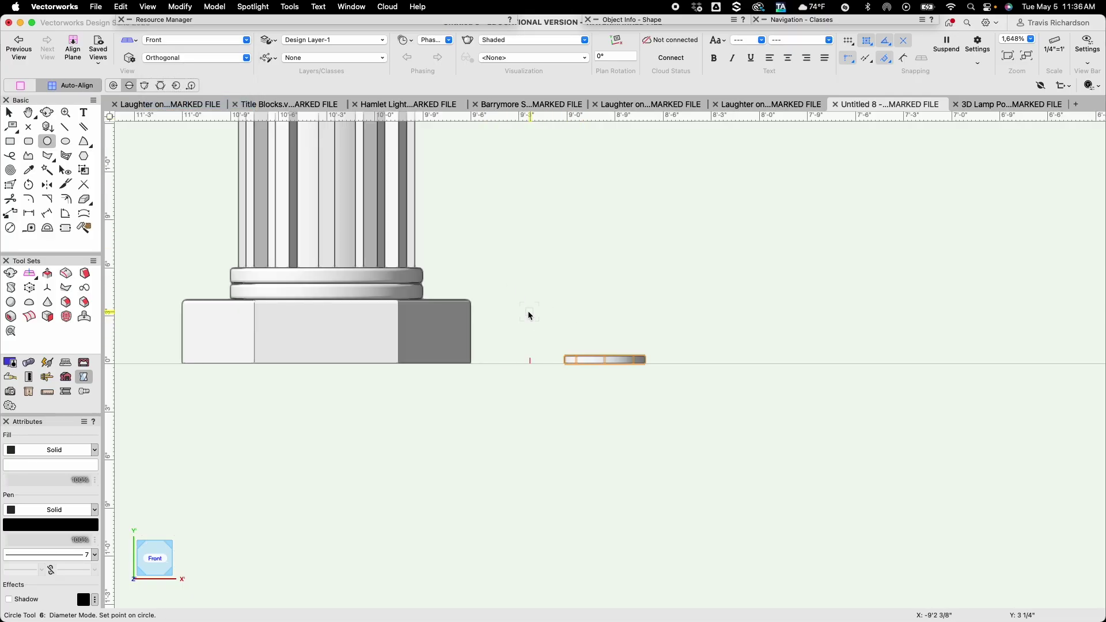
{"action": "left_click", "coordinate": [68, 306]}
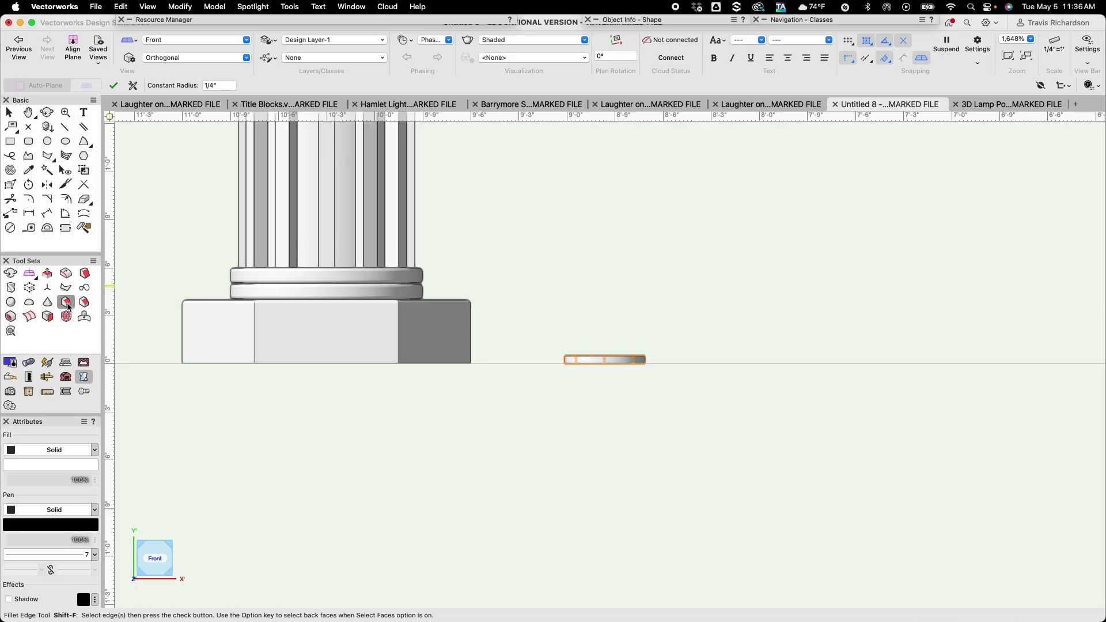
{"action": "left_click", "coordinate": [224, 86]}
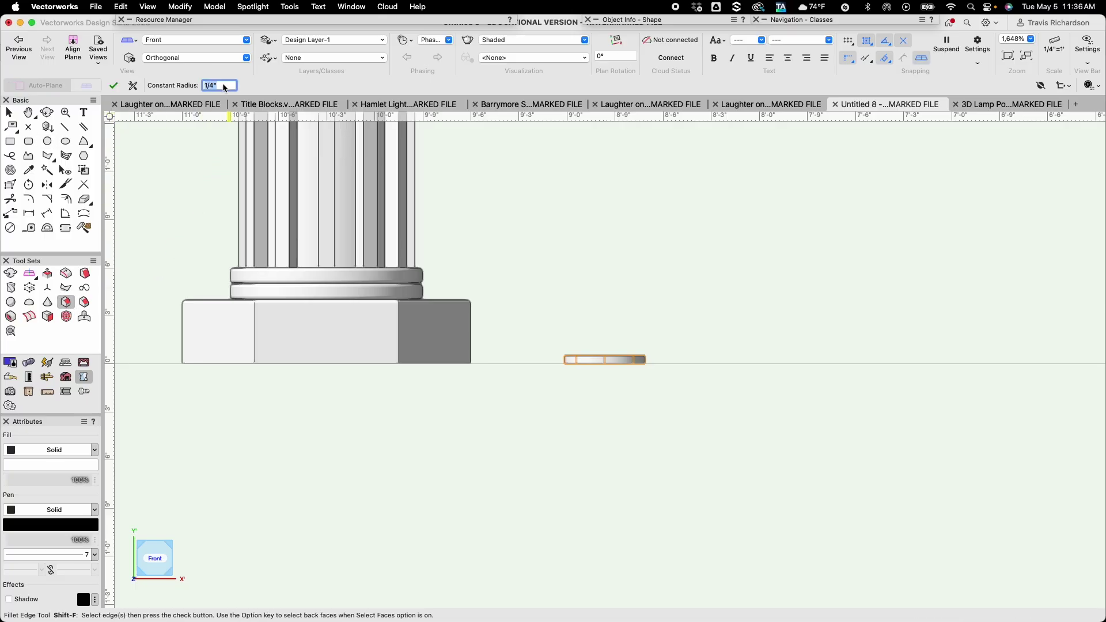
{"action": "type", "text": "1"}
{"action": "key", "text": "Return"}
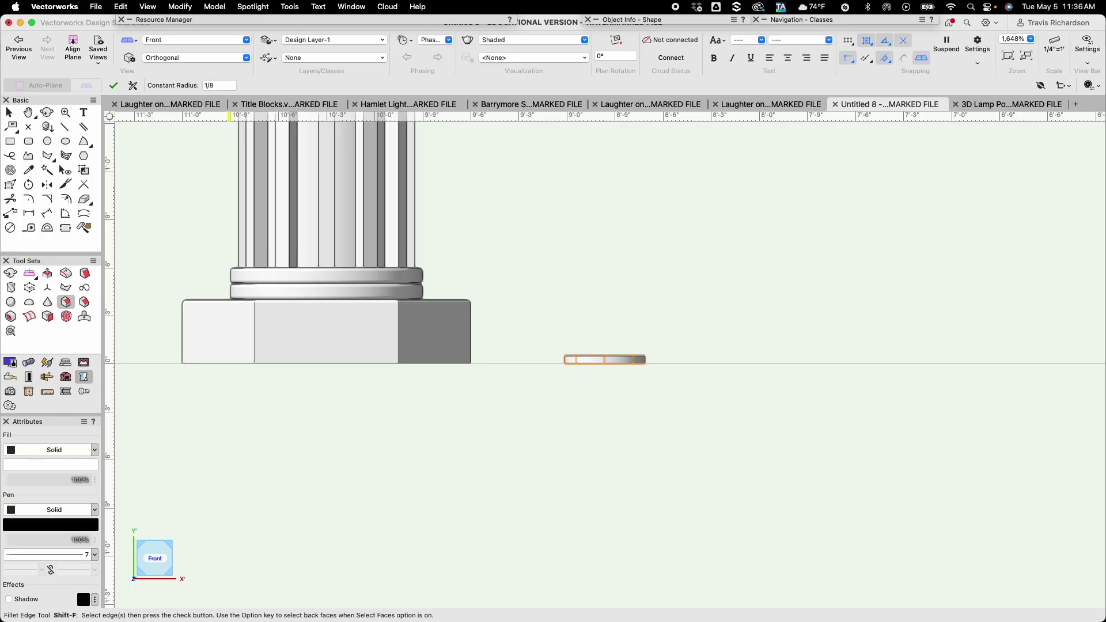
{"action": "left_click", "coordinate": [596, 362]}
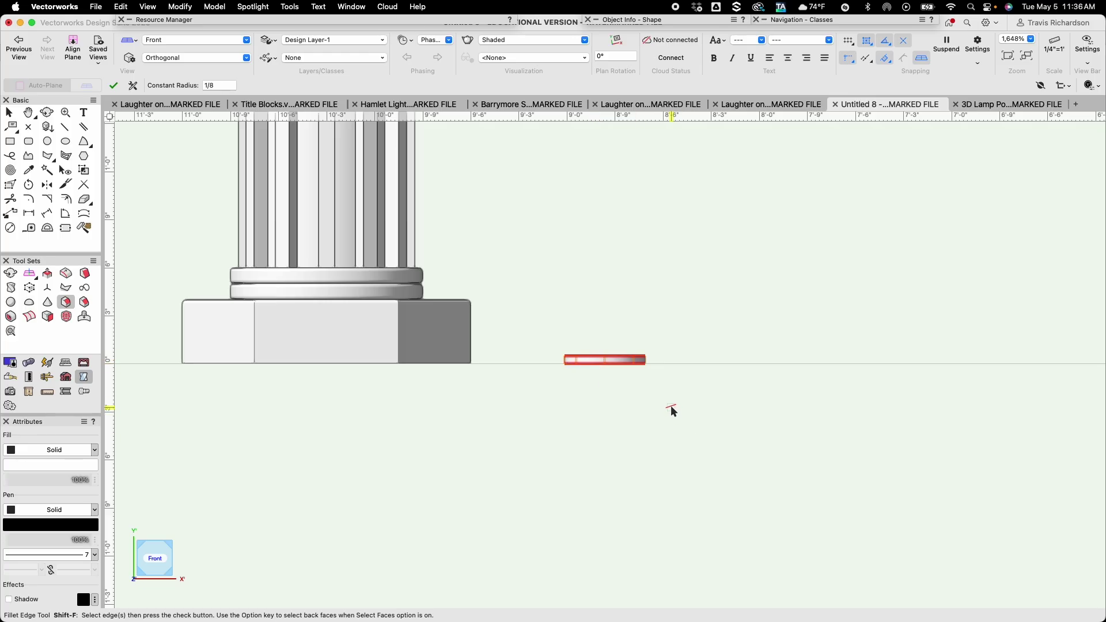
{"action": "left_click", "coordinate": [113, 86]}
In Top/Plan view, move the filleted 5" disc by its centre onto the column's centre
{"action": "left_click", "coordinate": [175, 40]}
{"action": "left_click", "coordinate": [184, 77]}
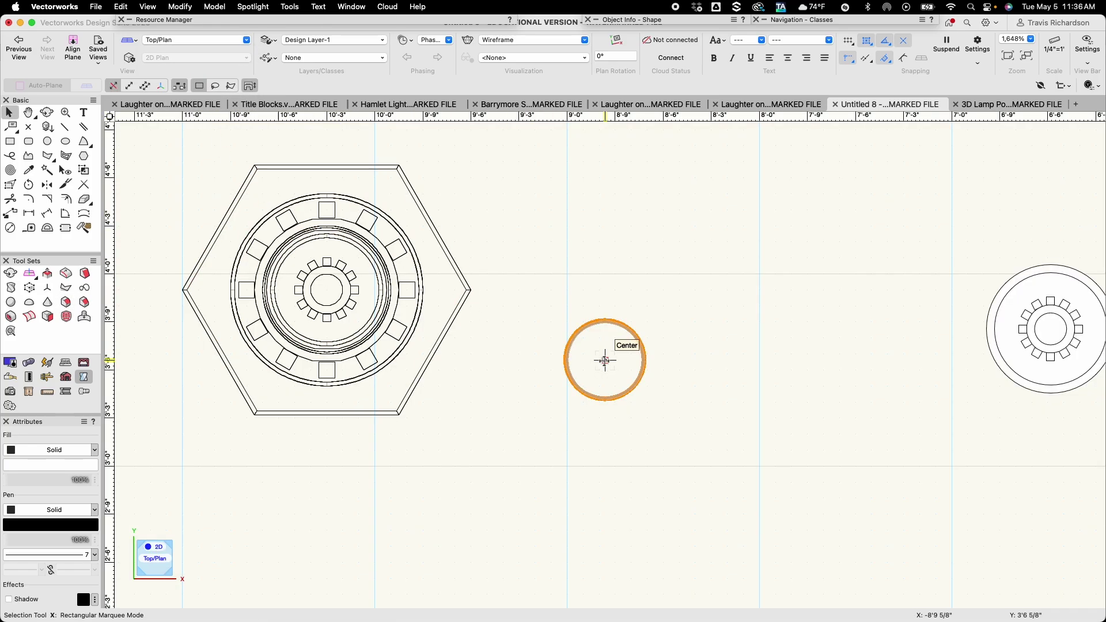
{"action": "left_click_drag", "start_coordinate": [605, 360], "coordinate": [327, 290]}
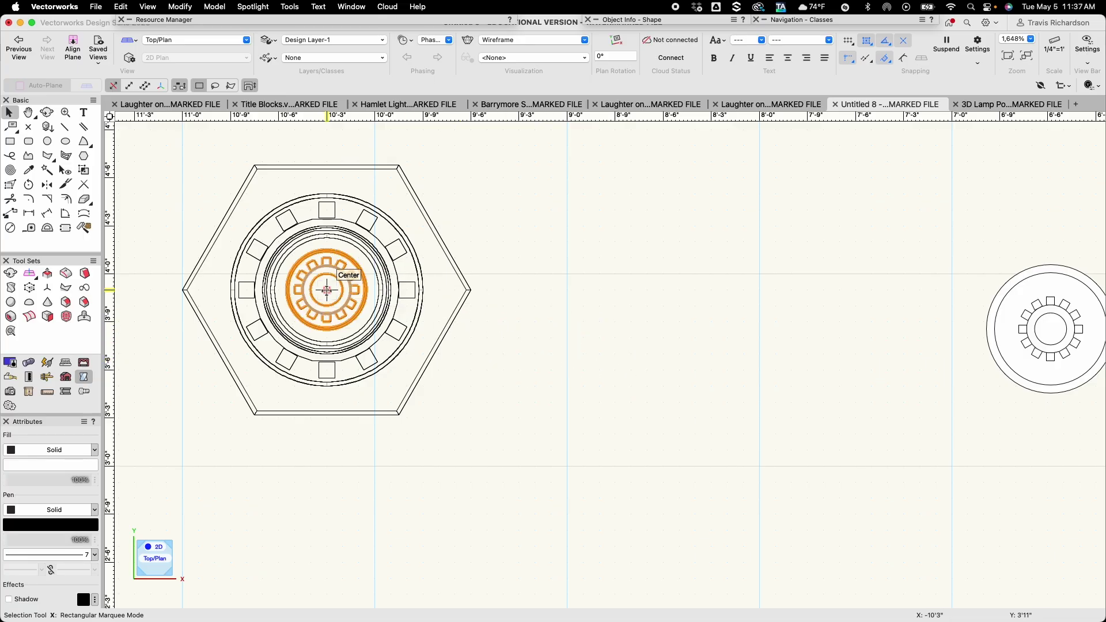
In the front view, raise the filleted 5" disc 8'2" so that it caps the upper fluted shaft
{"action": "left_click", "coordinate": [191, 38]}
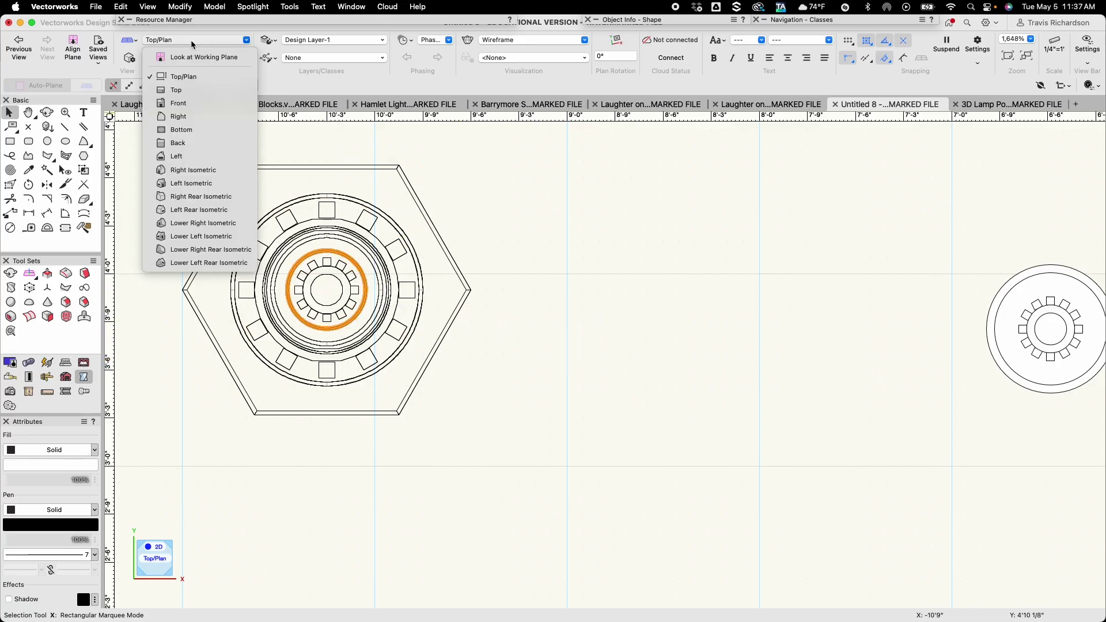
{"action": "left_click", "coordinate": [192, 99]}
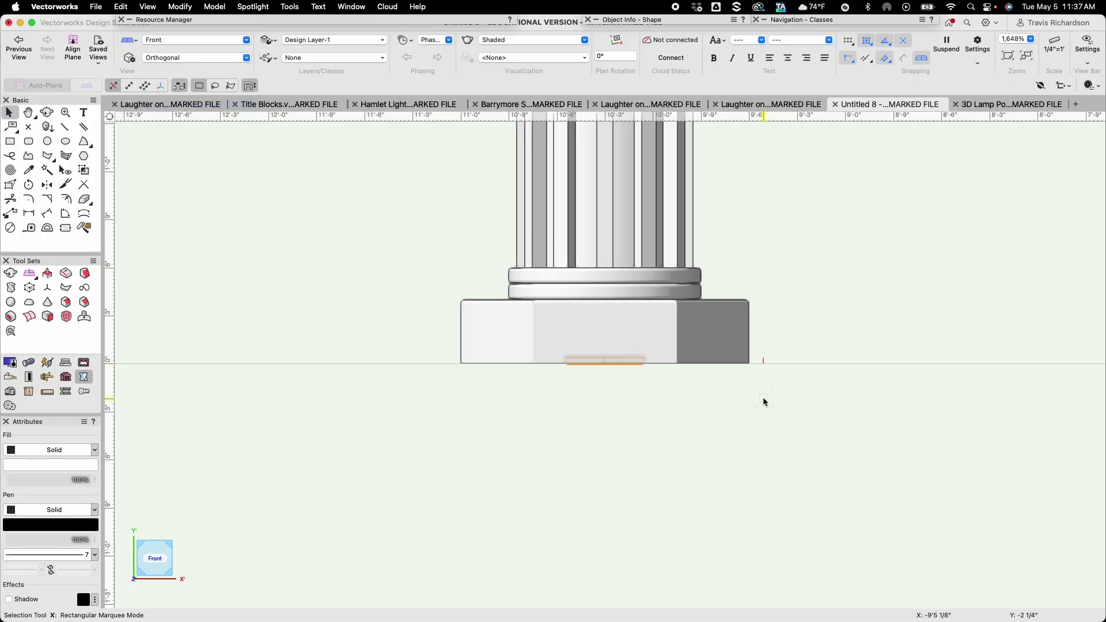
{"action": "key", "text": "super+m"}
{"action": "key", "text": "Tab"}
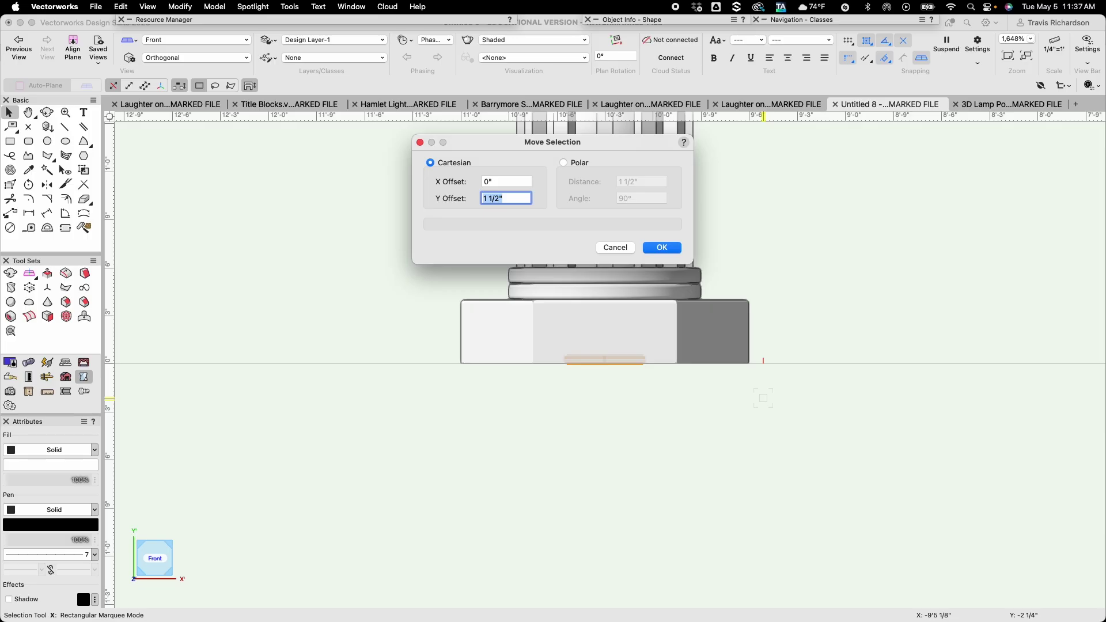
{"action": "type", "text": "8'2"}
{"action": "key", "text": "Return"}
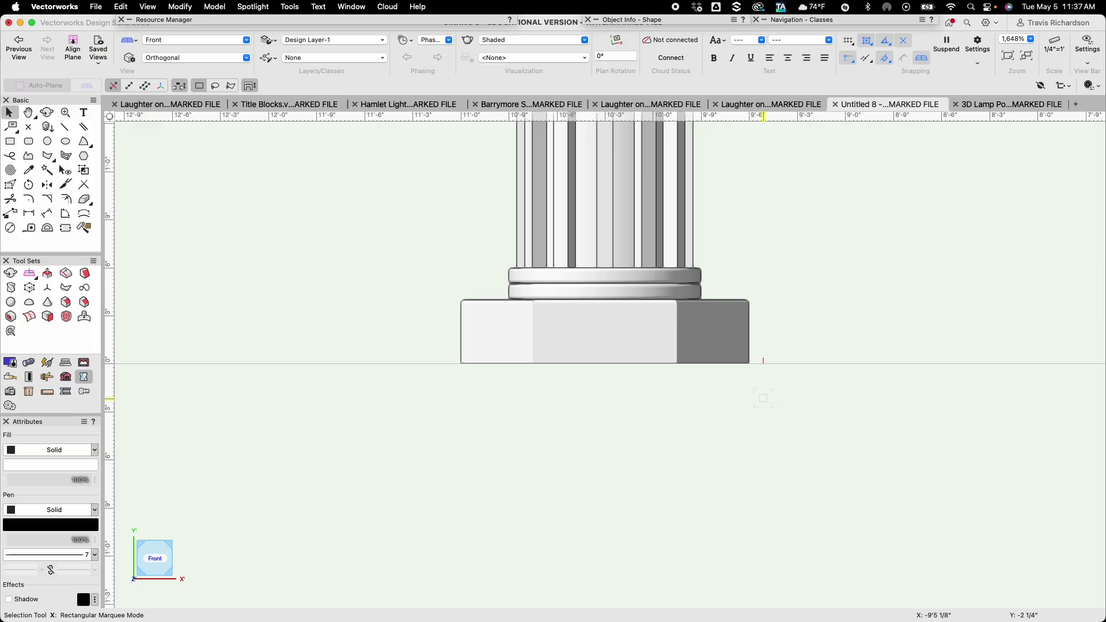
{"action": "scroll", "coordinate": [764, 397], "scroll_direction": "down", "scroll_amount": 3}
{"action": "key", "text": "h"}
{"action": "scroll", "coordinate": [613, 303], "scroll_direction": "up", "scroll_amount": 5}
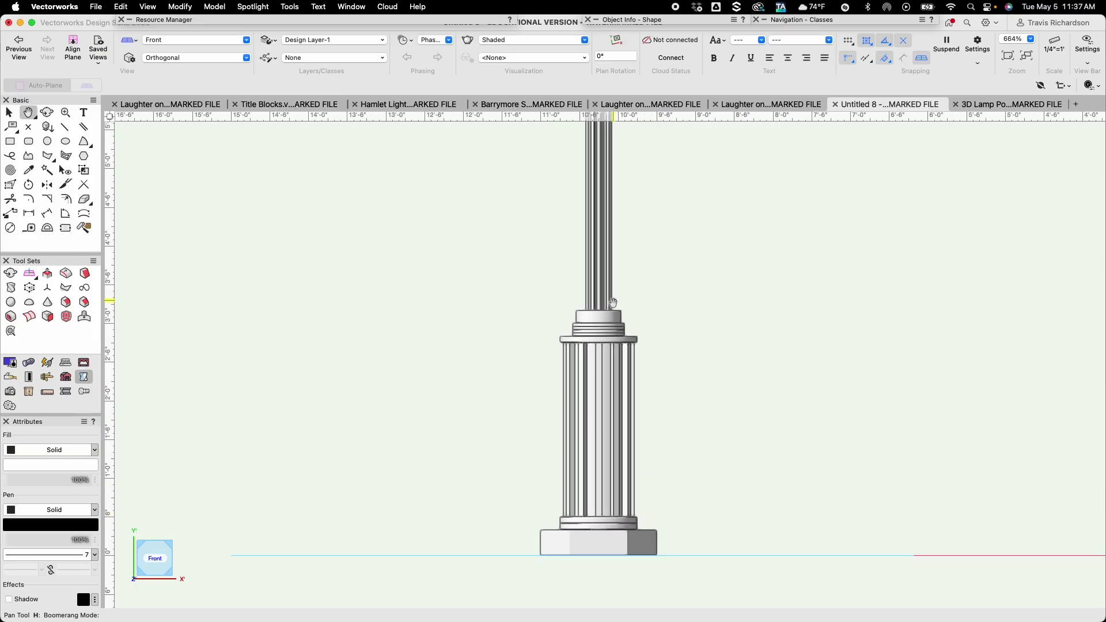
{"action": "left_click_drag", "start_coordinate": [600, 300], "coordinate": [605, 390]}
{"action": "key", "text": "x"}
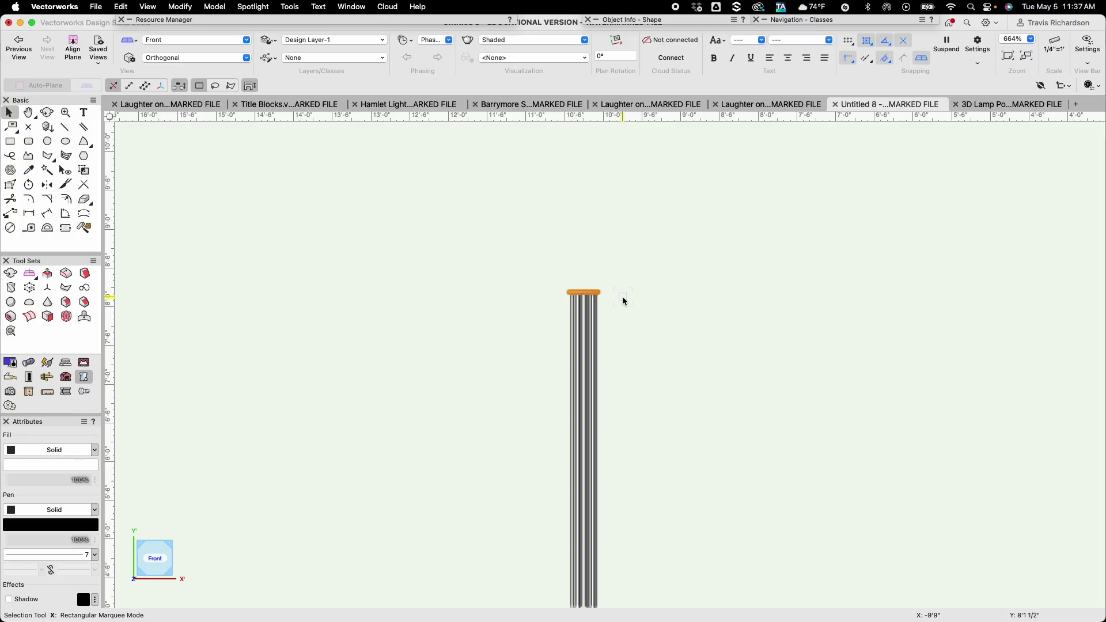
In Top/Plan view, draw a 4" diameter circle just beside the column and extrude it 1"
{"action": "left_click", "coordinate": [200, 39]}
{"action": "left_click", "coordinate": [196, 76]}
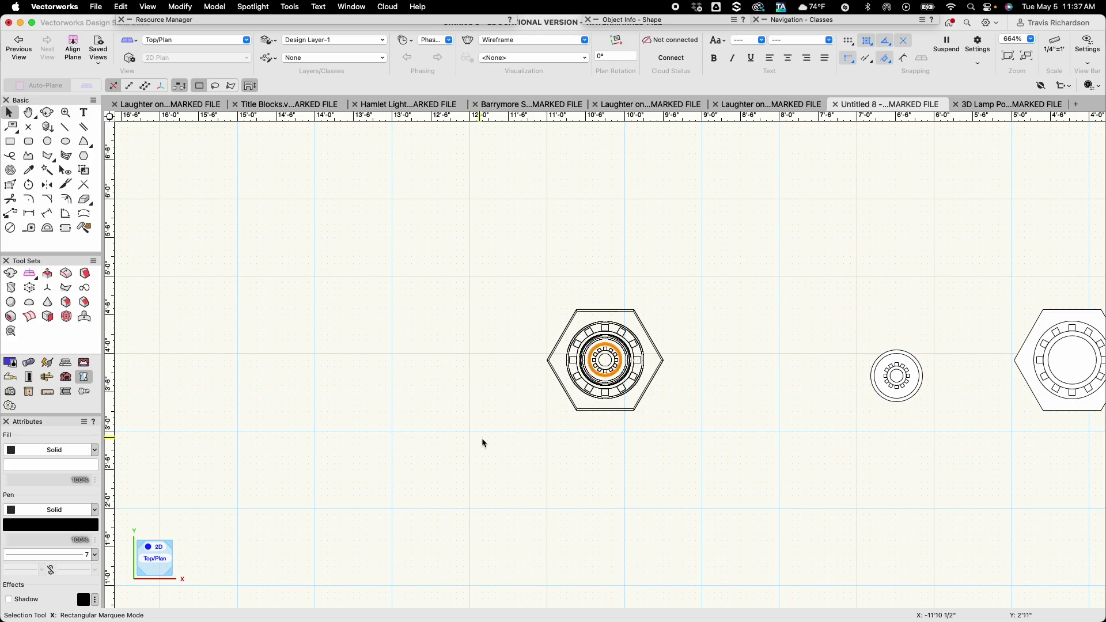
{"action": "key", "text": "6"}
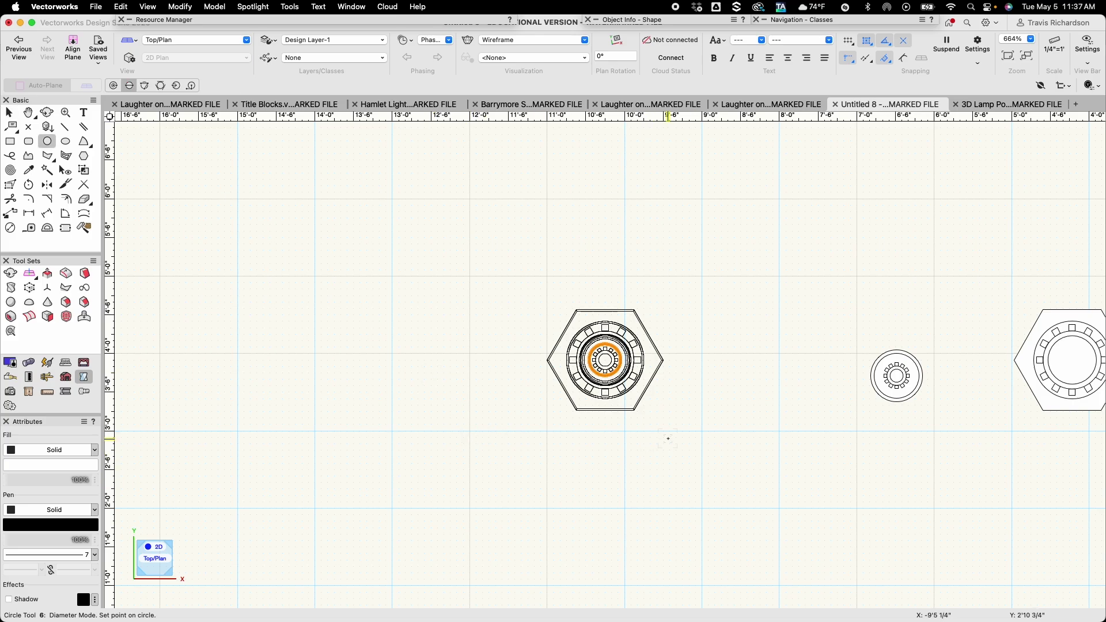
{"action": "left_click", "coordinate": [701, 387]}
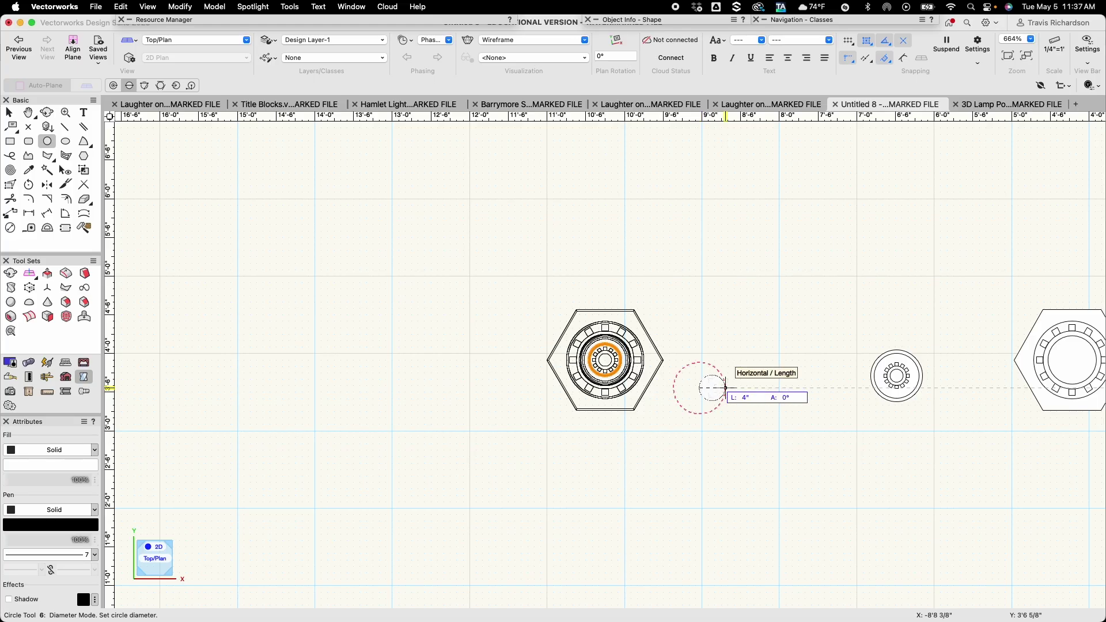
{"action": "left_click", "coordinate": [725, 388]}
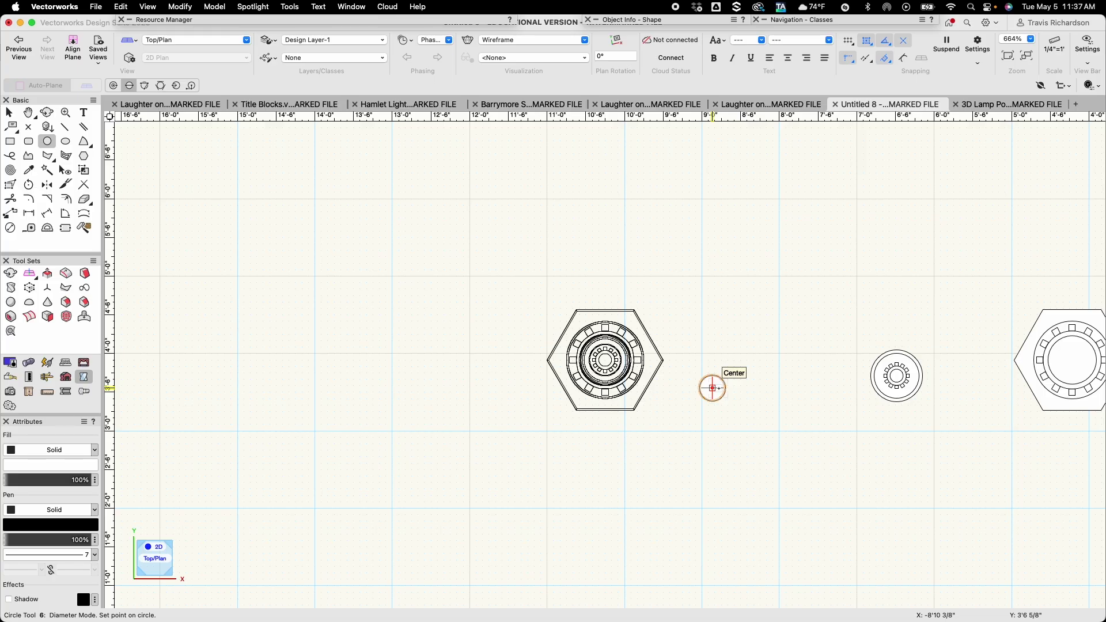
{"action": "key", "text": "super+e"}
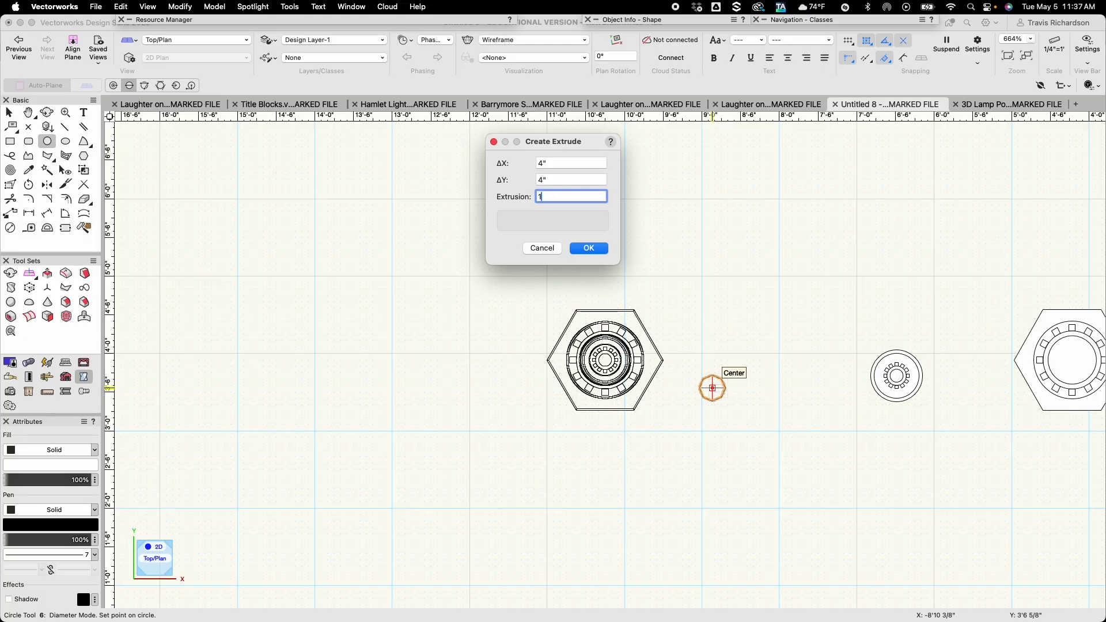
{"action": "key", "text": "Return"}
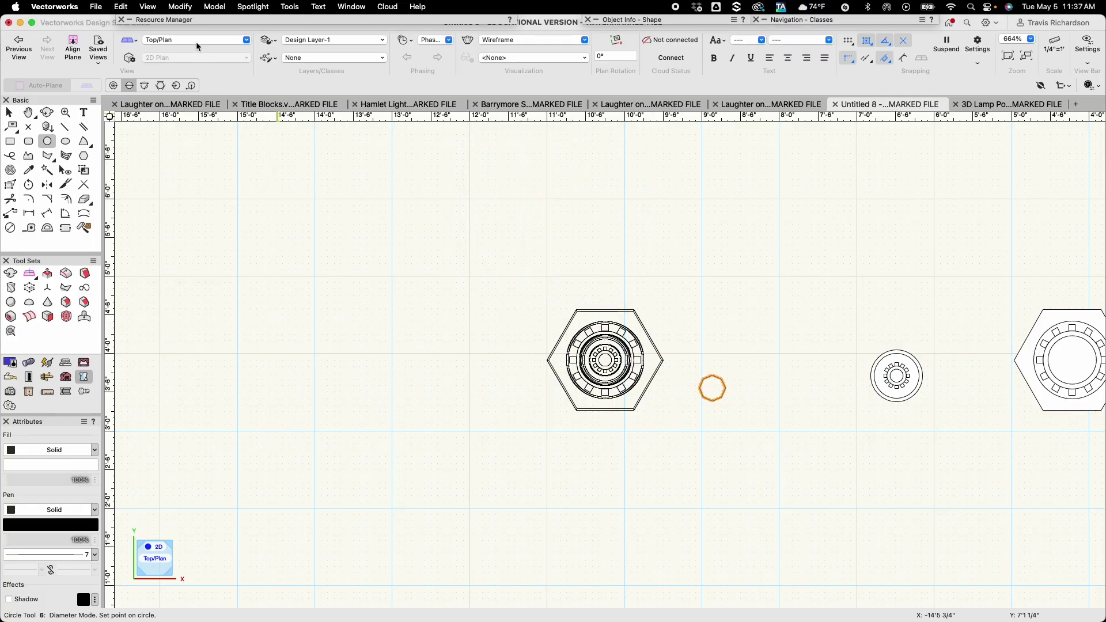
In the front view, fillet the top and bottom edges of the 4" disc with a 1/4" radius
{"action": "left_click", "coordinate": [198, 40]}
{"action": "left_click", "coordinate": [198, 104]}
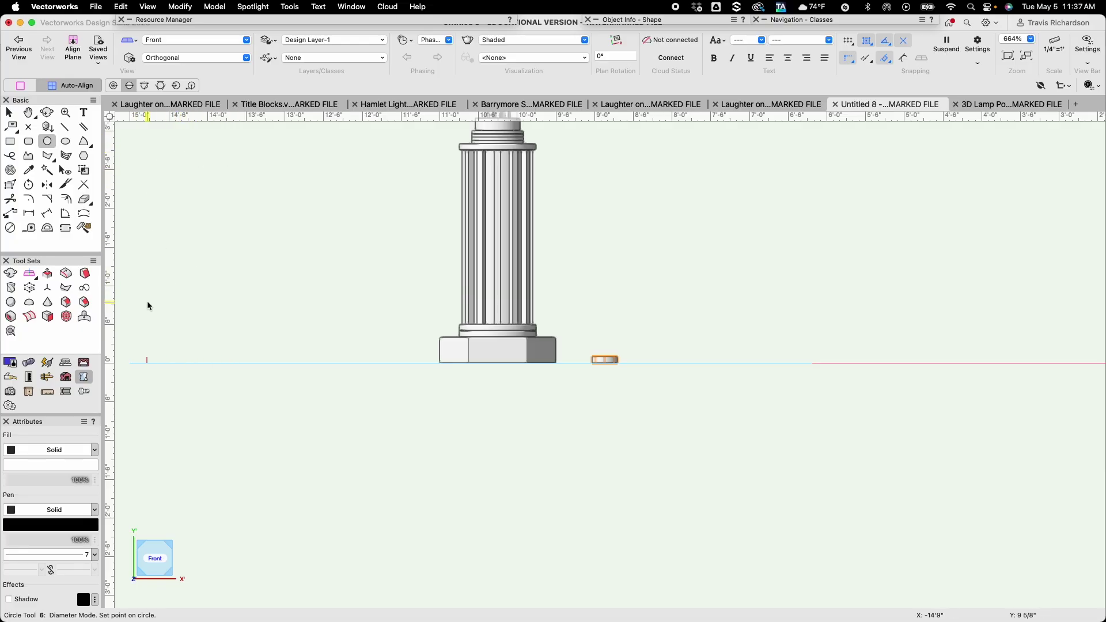
{"action": "left_click", "coordinate": [69, 305]}
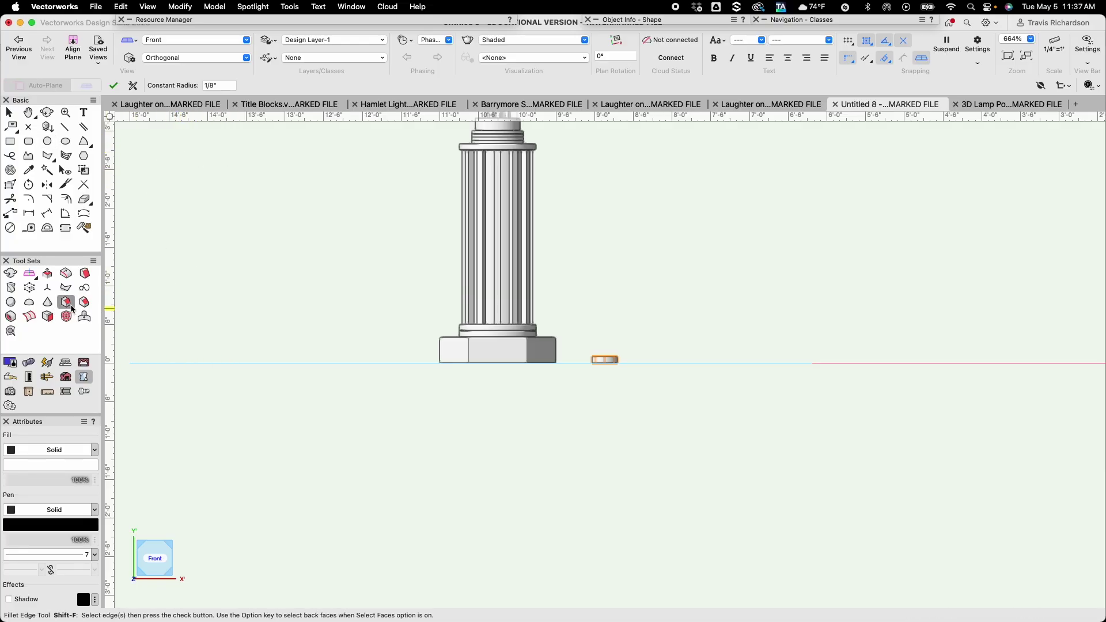
{"action": "left_click", "coordinate": [229, 88]}
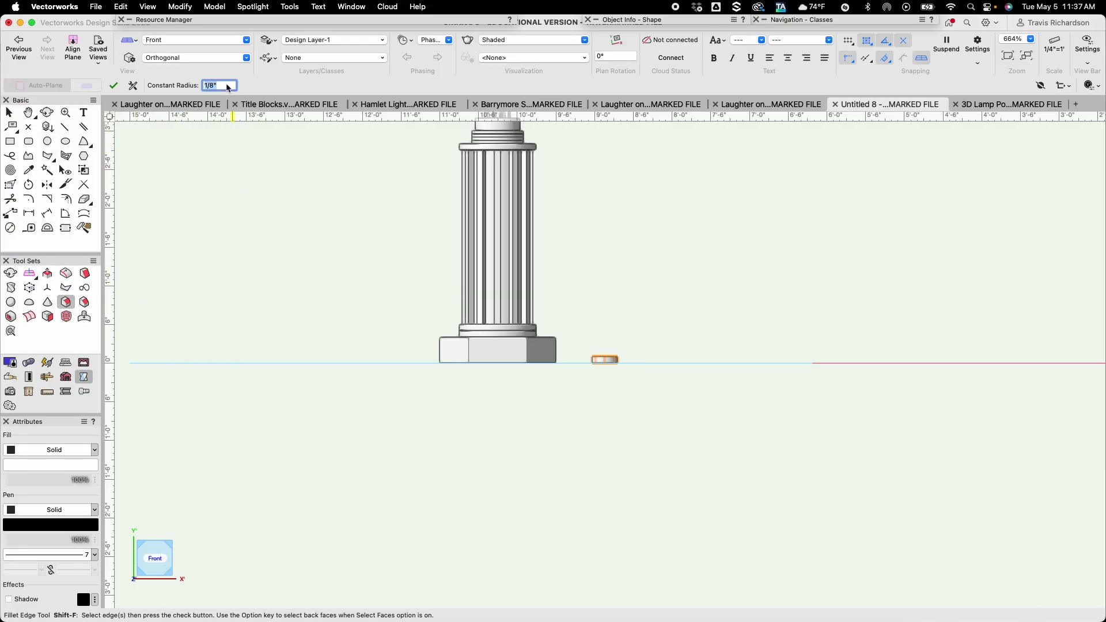
{"action": "type", "text": "1"}
{"action": "key", "text": "Return"}
{"action": "scroll", "coordinate": [603, 333], "scroll_direction": "up", "scroll_amount": 5}
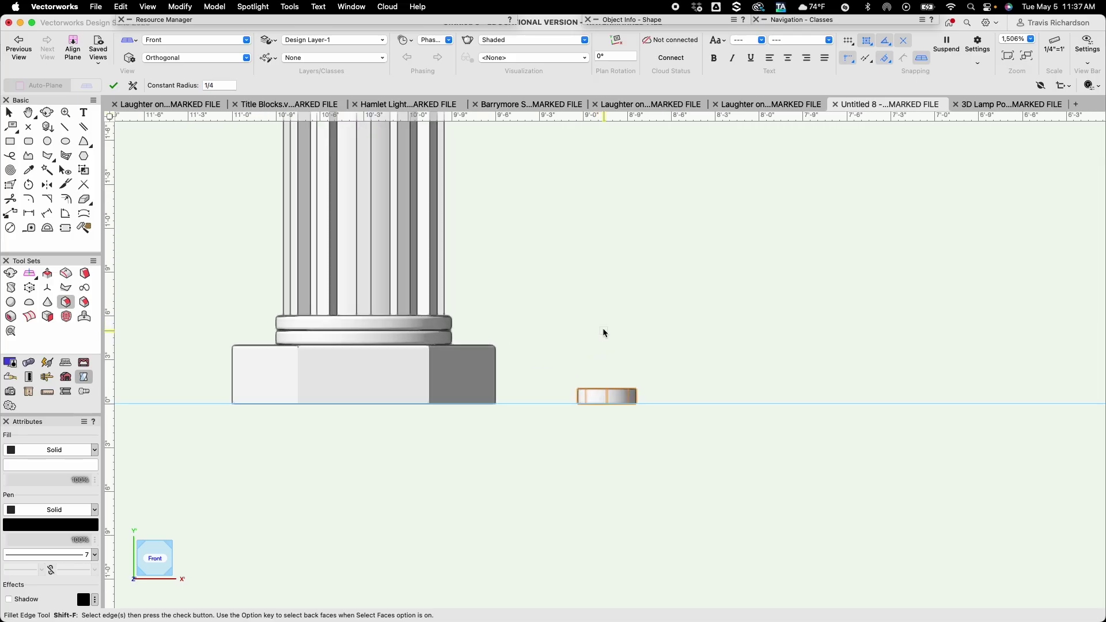
{"action": "left_click", "coordinate": [609, 388]}
{"action": "left_click", "coordinate": [614, 403]}
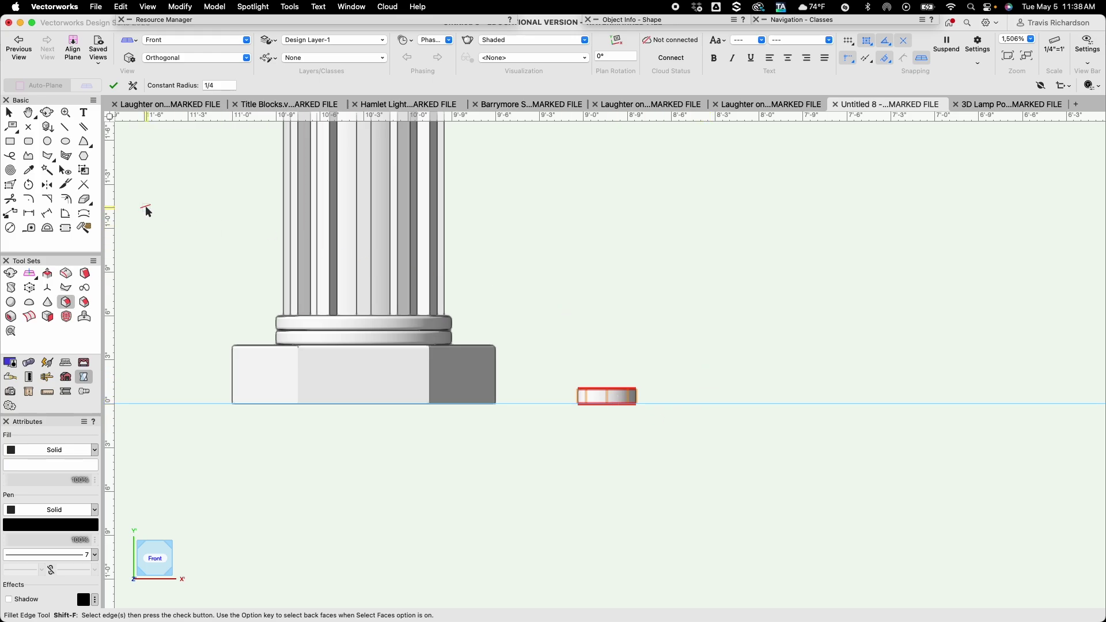
{"action": "left_click", "coordinate": [115, 87]}
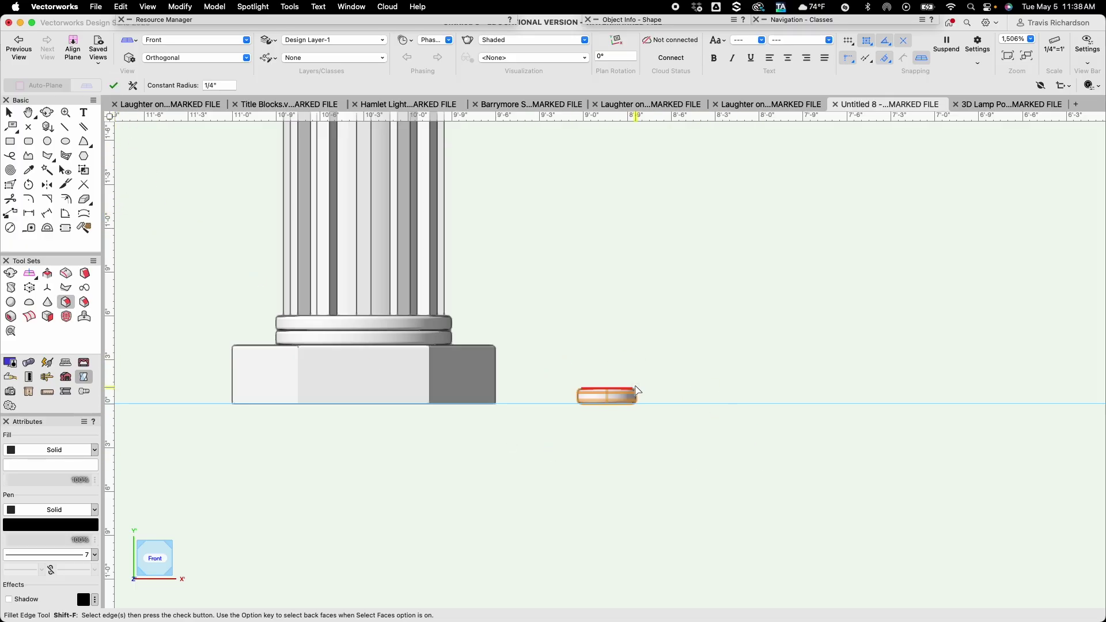
Leave the Fillet Edge tool and return to the Top/Plan view
{"action": "key", "text": "x"}
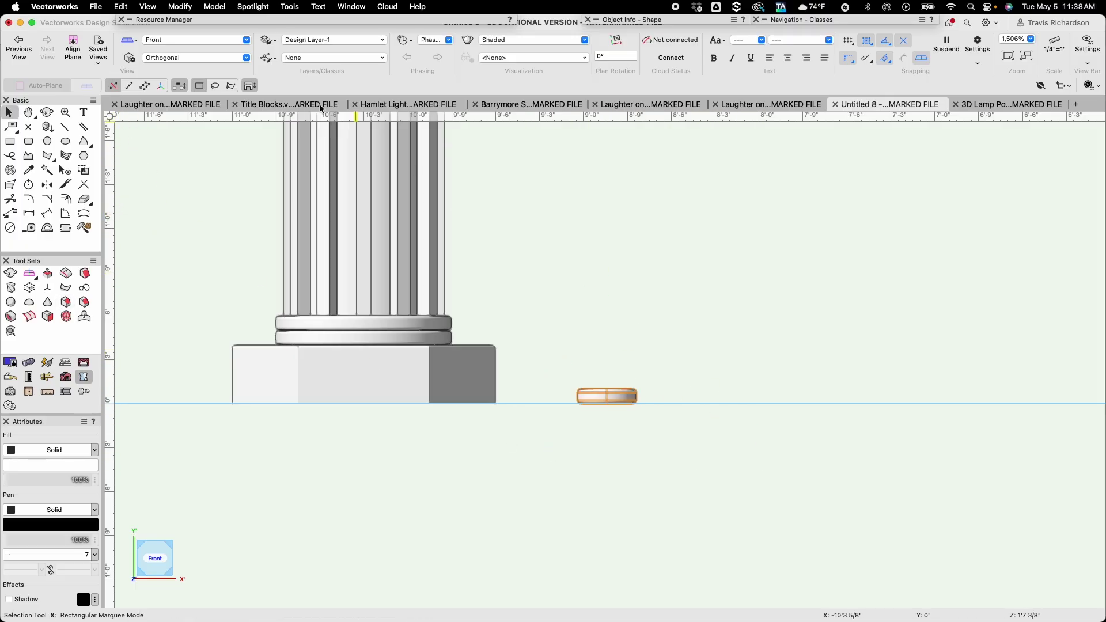
{"action": "left_click", "coordinate": [199, 39]}
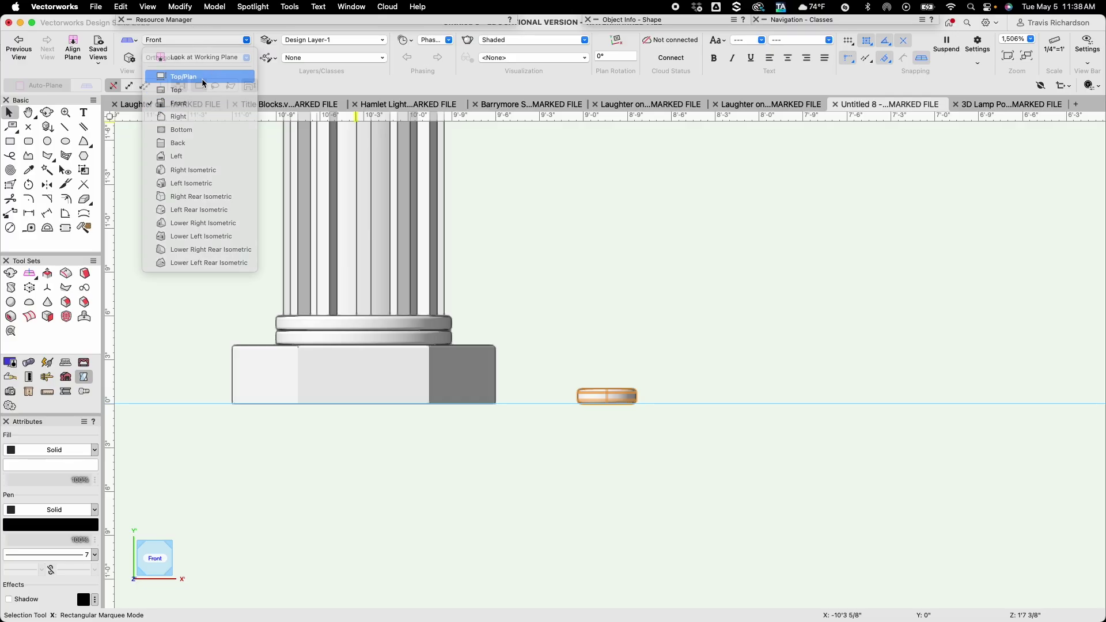
Centre the selected small disc on the column in Top/Plan view, and raise it 8'2 1/2" in Front view
{"action": "left_click", "coordinate": [204, 77]}
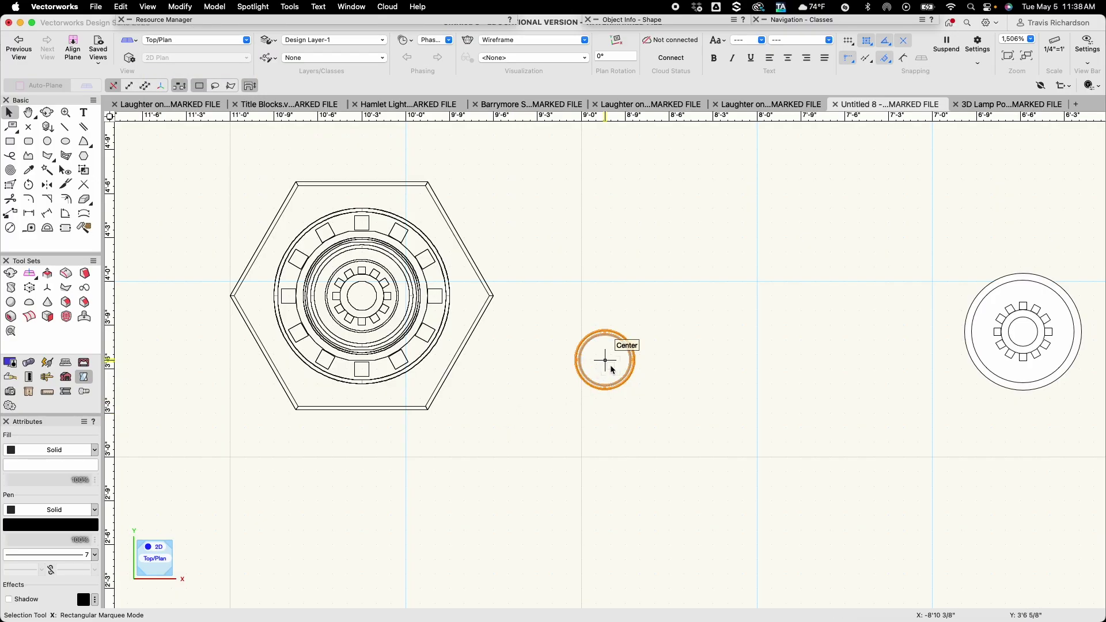
{"action": "left_click_drag", "start_coordinate": [605, 360], "coordinate": [362, 296]}
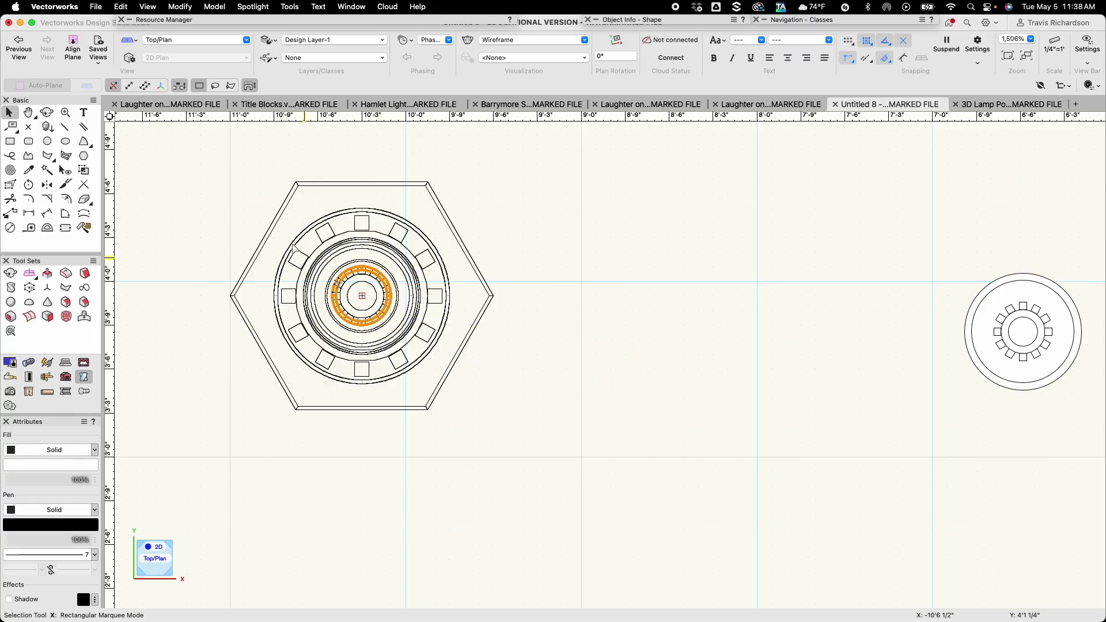
{"action": "left_click", "coordinate": [188, 39]}
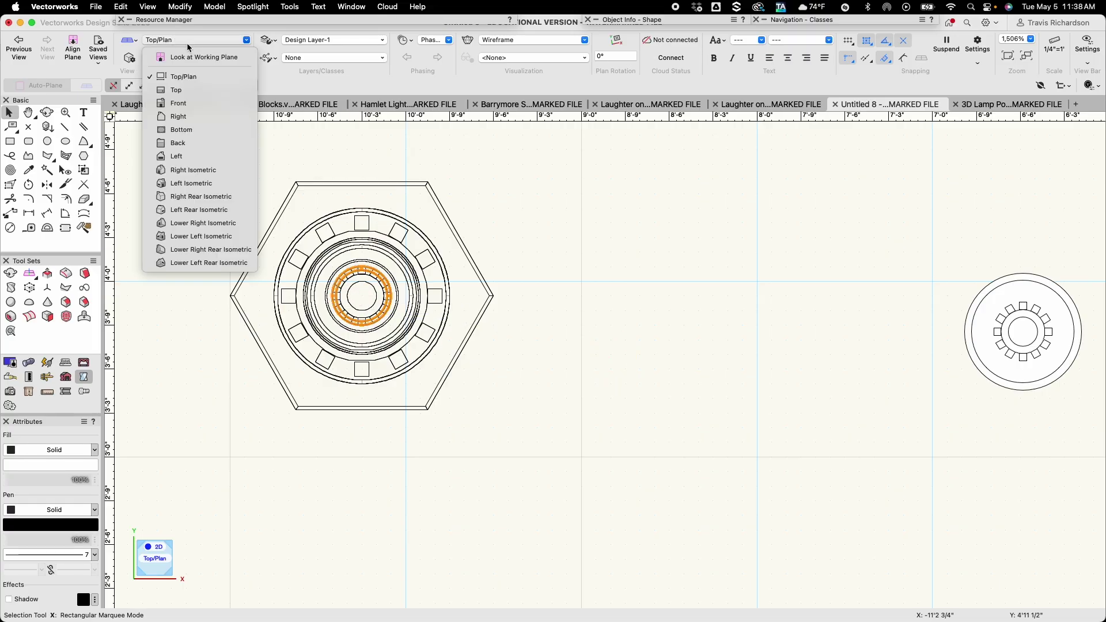
{"action": "left_click", "coordinate": [189, 103]}
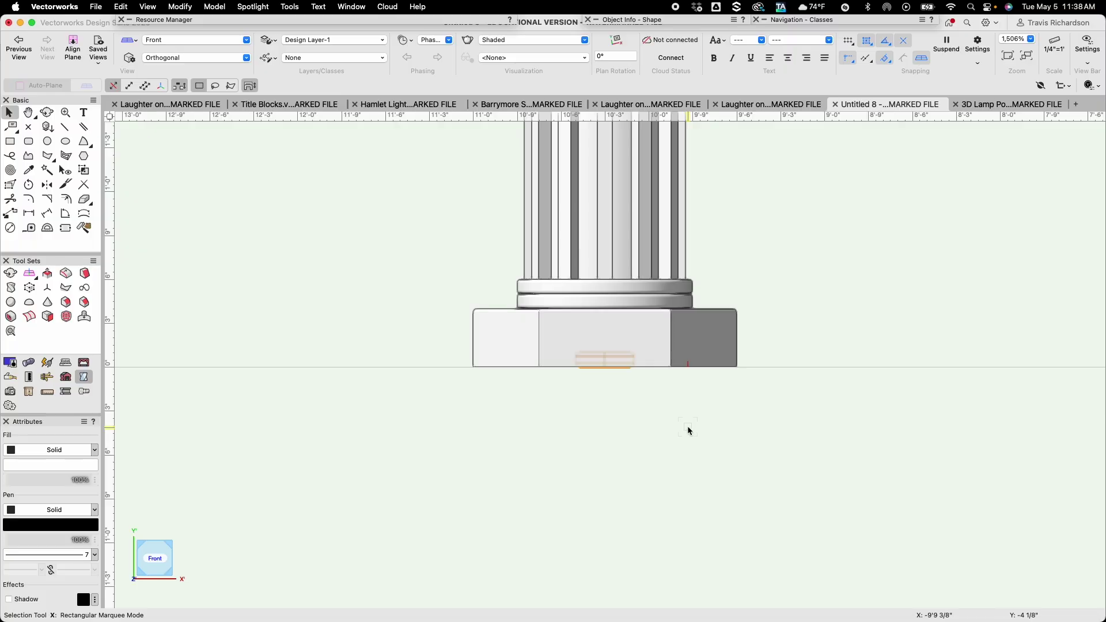
{"action": "key", "text": "super+m"}
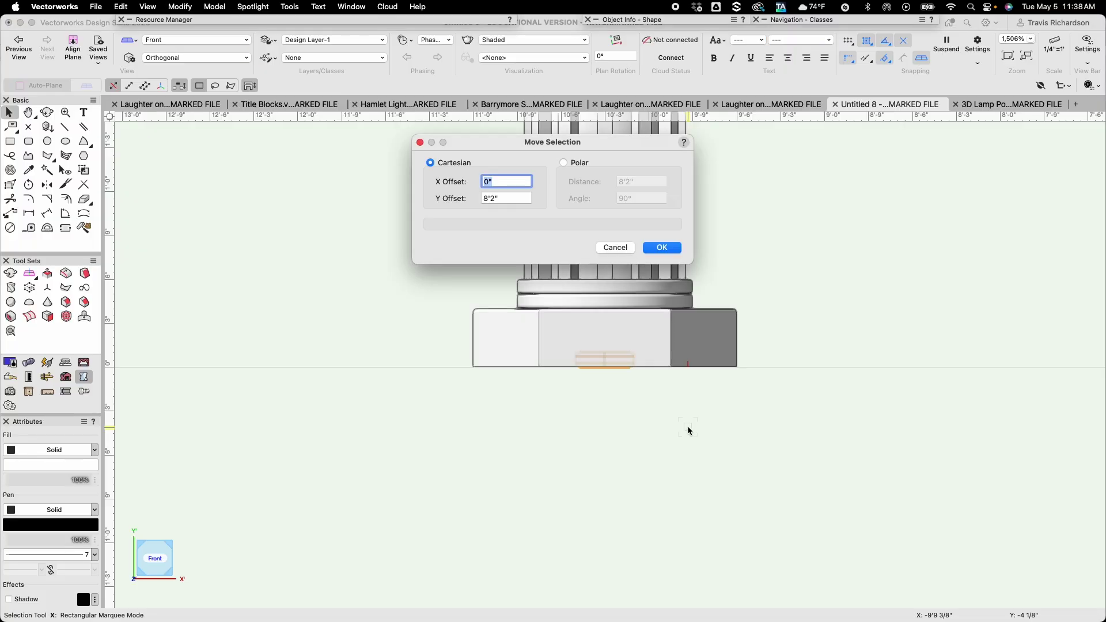
{"action": "key", "text": "Tab"}
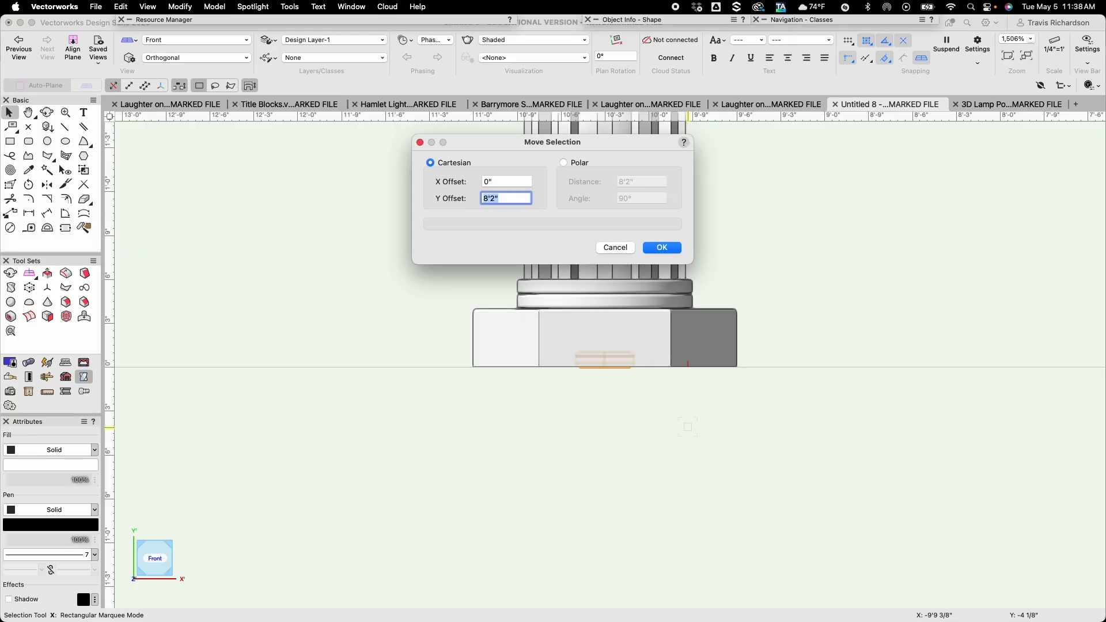
{"action": "type", "text": "8"}
{"action": "key", "text": "Return"}
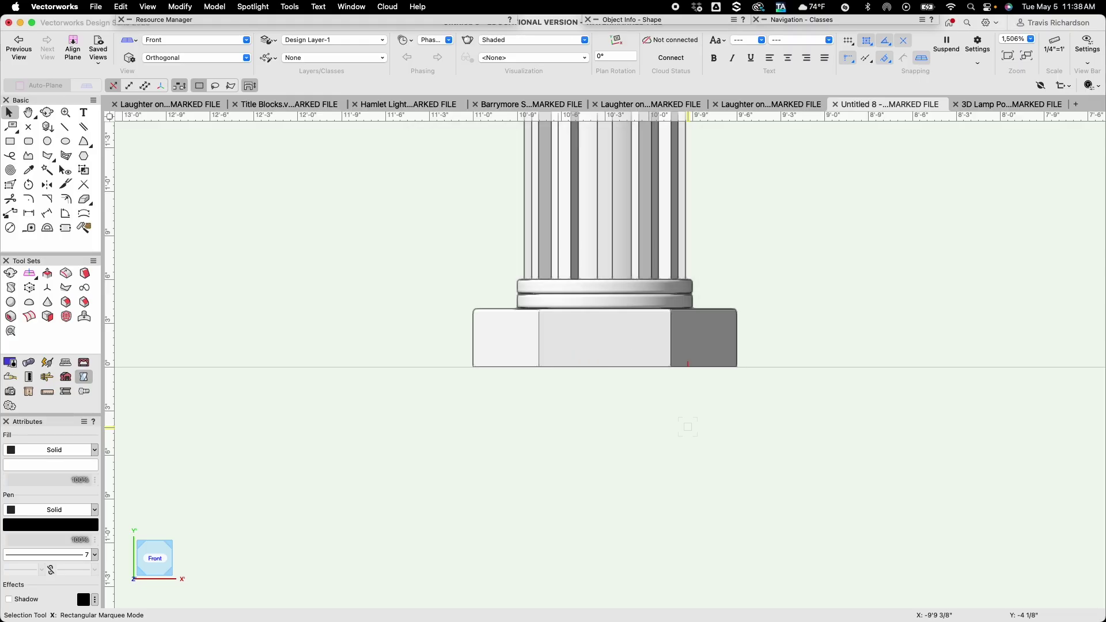
Duplicate the thin ring at the top of the shaft and move the copy up 1 1/2" onto the disc
{"action": "scroll", "coordinate": [688, 426], "scroll_direction": "down", "scroll_amount": 6}
{"action": "key", "text": "h"}
{"action": "left_click_drag", "start_coordinate": [697, 300], "coordinate": [637, 457]}
{"action": "left_click_drag", "start_coordinate": [616, 296], "coordinate": [604, 386]}
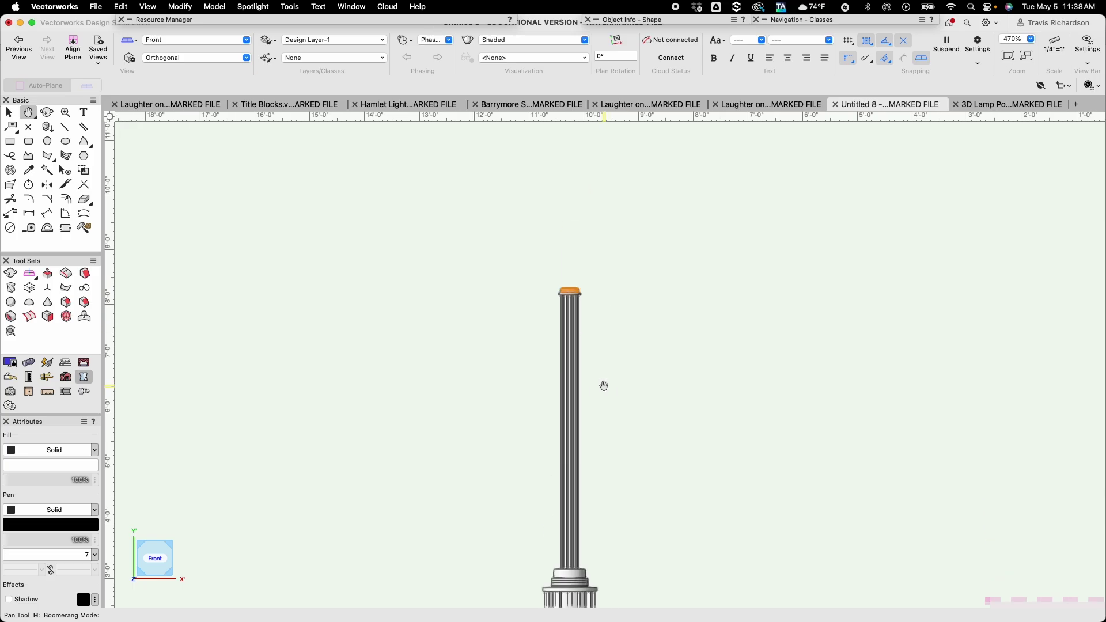
{"action": "key", "text": "x"}
{"action": "scroll", "coordinate": [593, 310], "scroll_direction": "up", "scroll_amount": 5}
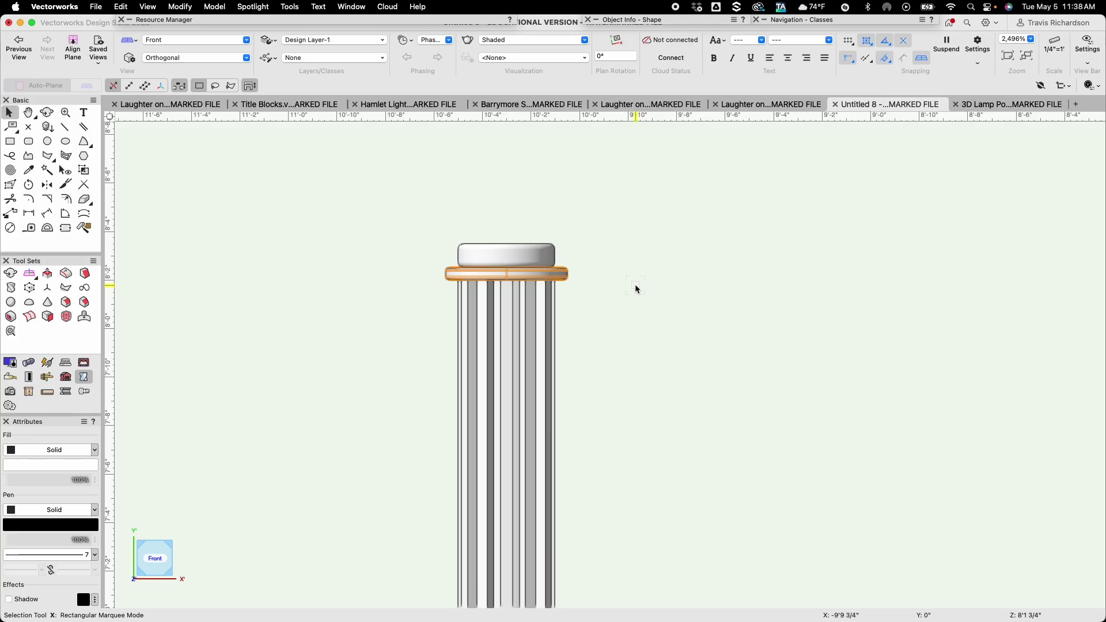
{"action": "key", "text": "super+m"}
{"action": "key", "text": "Tab"}
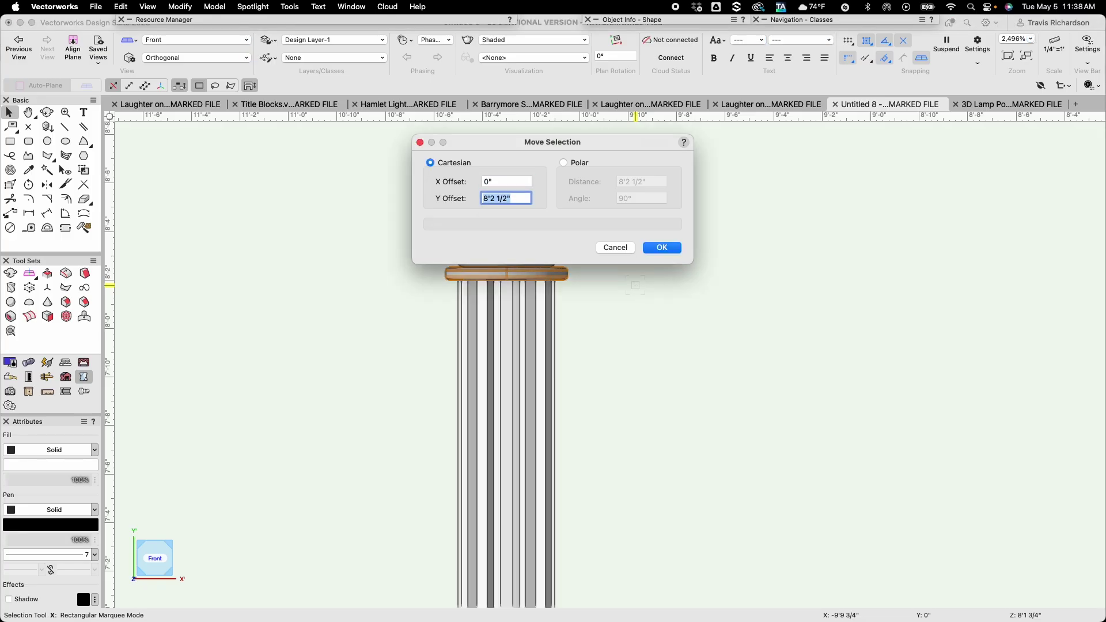
{"action": "type", "text": "1"}
{"action": "key", "text": "Return"}
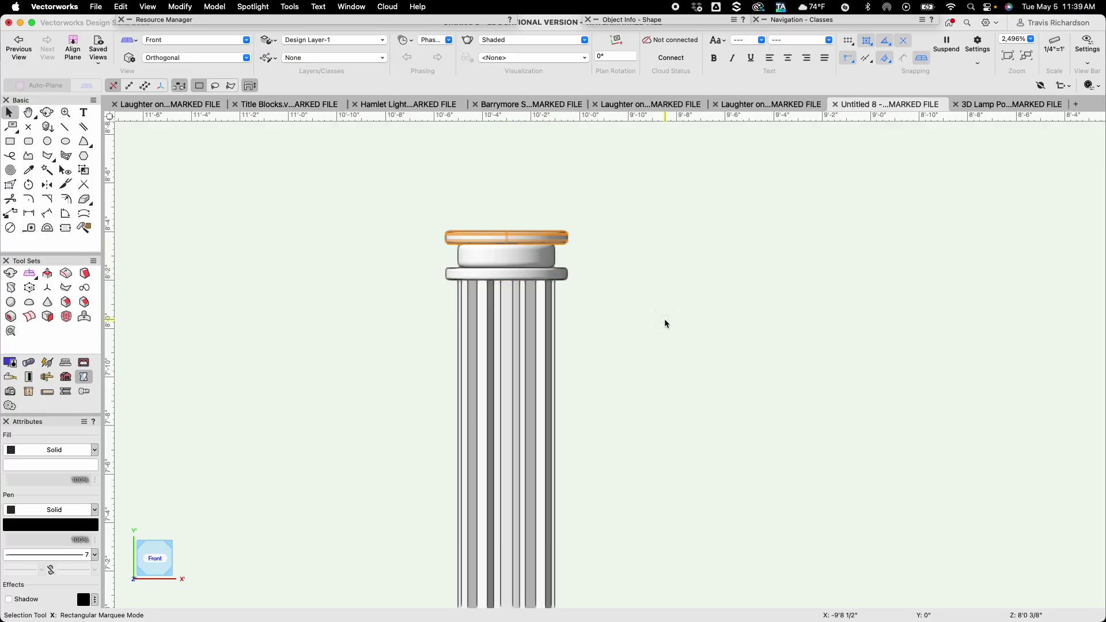
{"action": "left_click", "coordinate": [665, 322]}
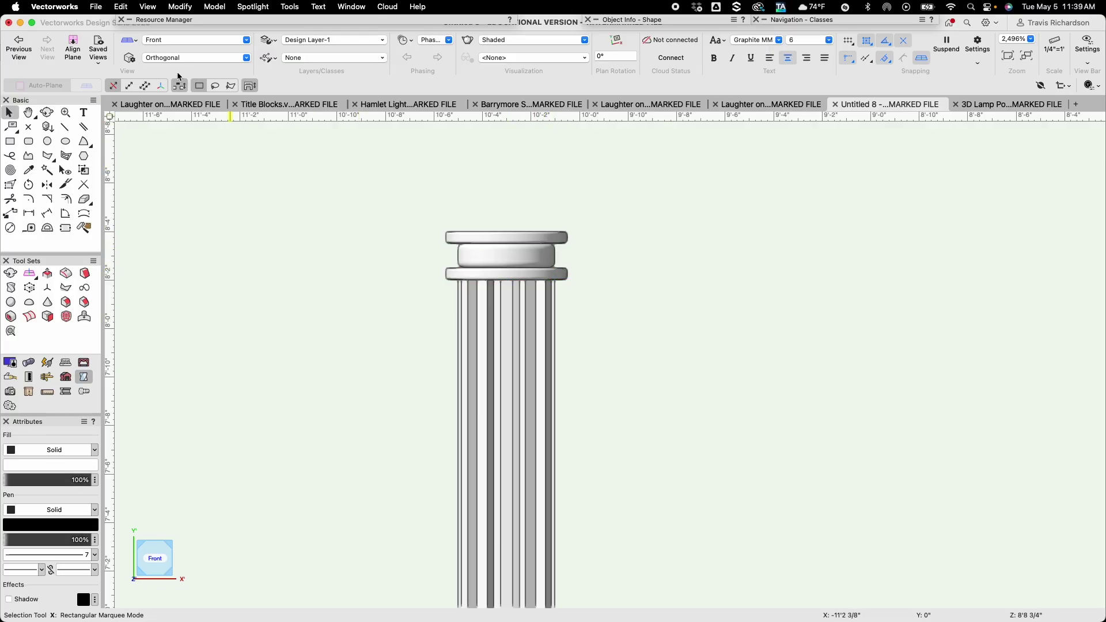
In Top/Plan view, draw a 6" by 6" square in the empty area beside the hexagonal base
{"action": "left_click", "coordinate": [189, 40]}
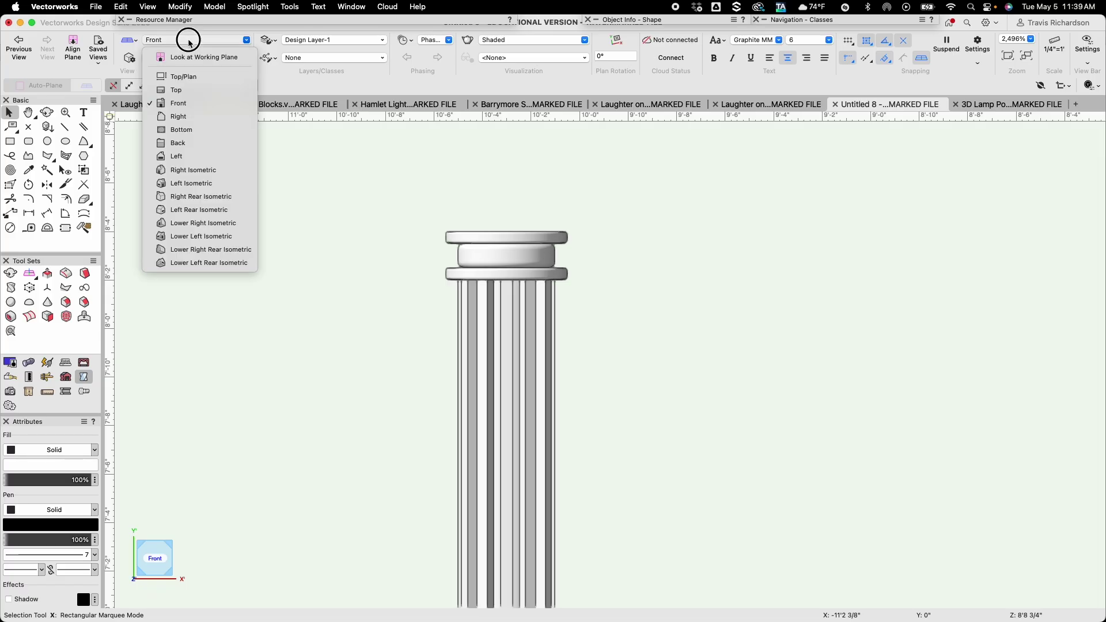
{"action": "left_click", "coordinate": [184, 77]}
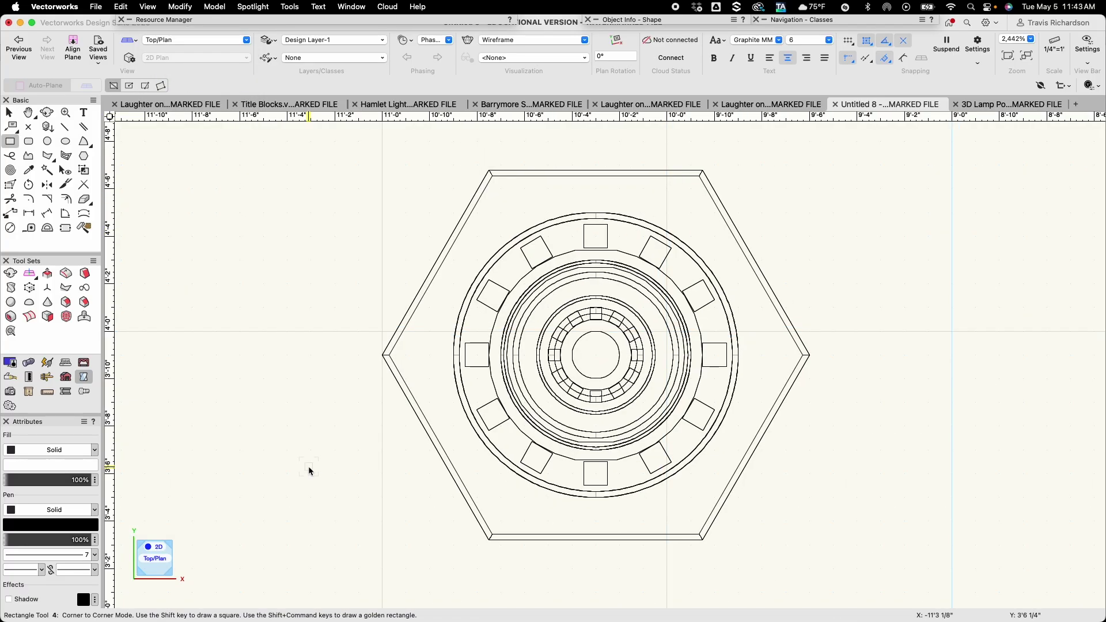
{"action": "scroll", "coordinate": [415, 425], "scroll_direction": "down", "scroll_amount": 3}
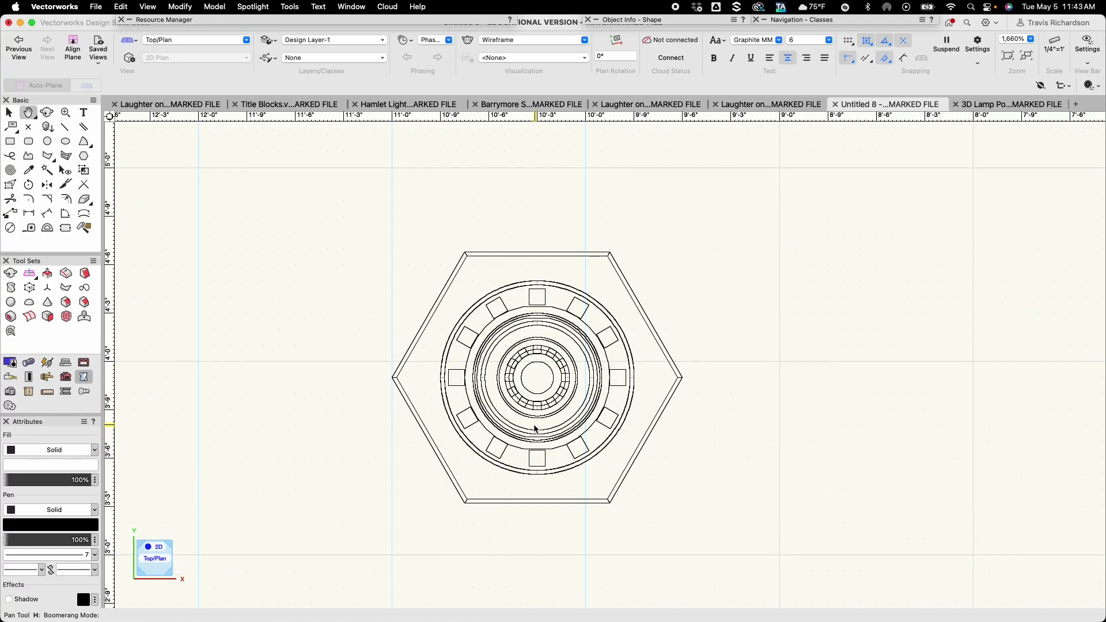
{"action": "key", "text": "h"}
{"action": "left_click_drag", "start_coordinate": [537, 393], "coordinate": [314, 419]}
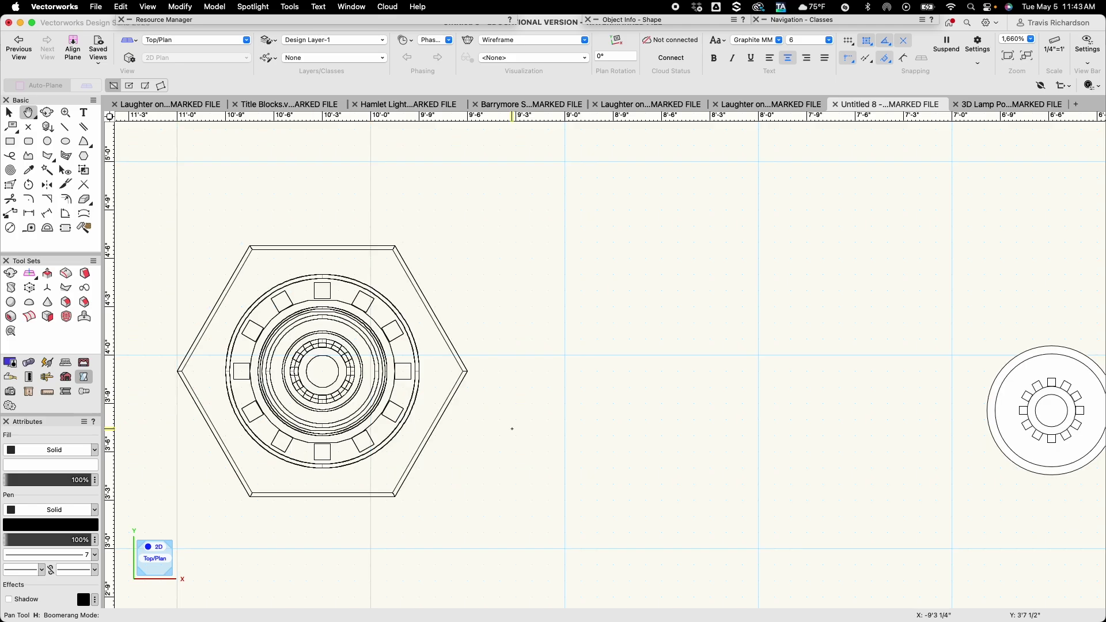
{"action": "left_click", "coordinate": [559, 419]}
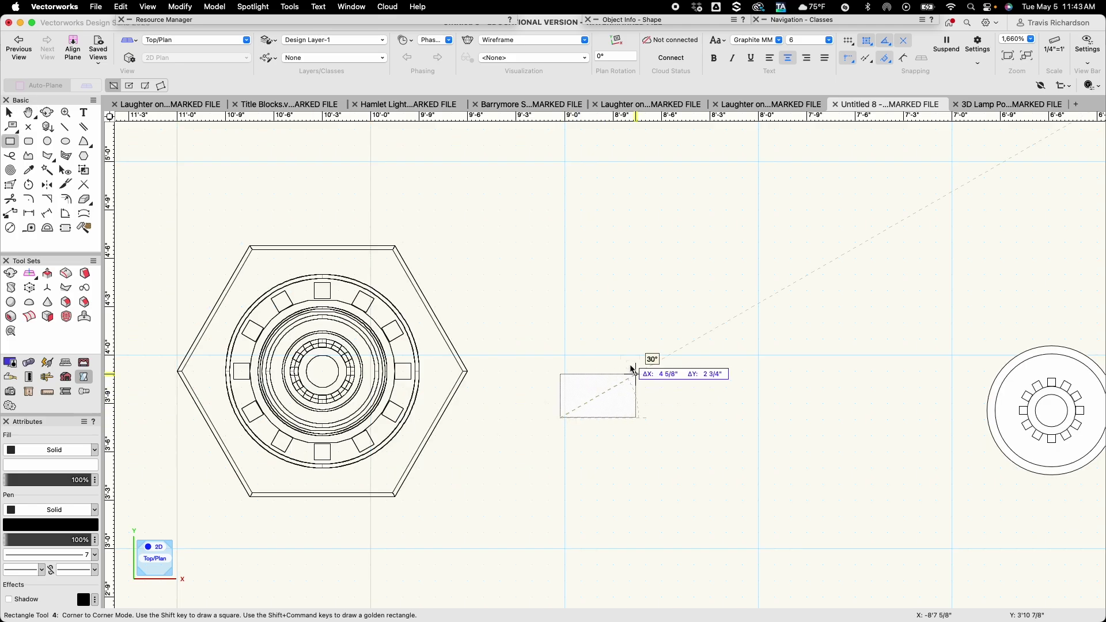
{"action": "key", "text": "Tab"}
{"action": "type", "text": "6"}
{"action": "key", "text": "Tab"}
{"action": "type", "text": "6"}
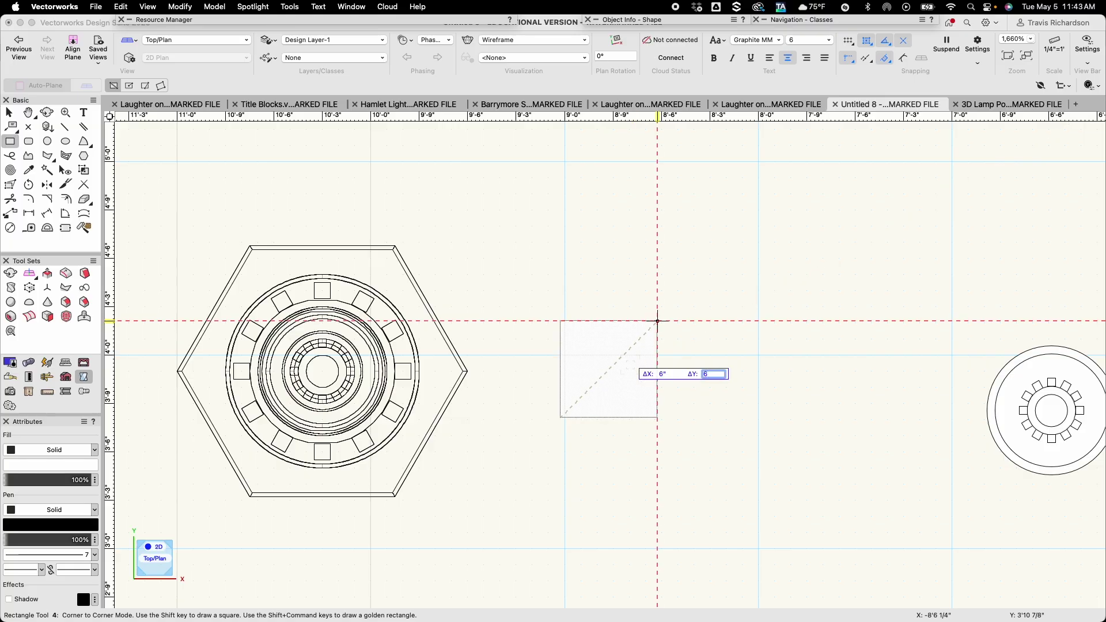
{"action": "left_click", "coordinate": [646, 344]}
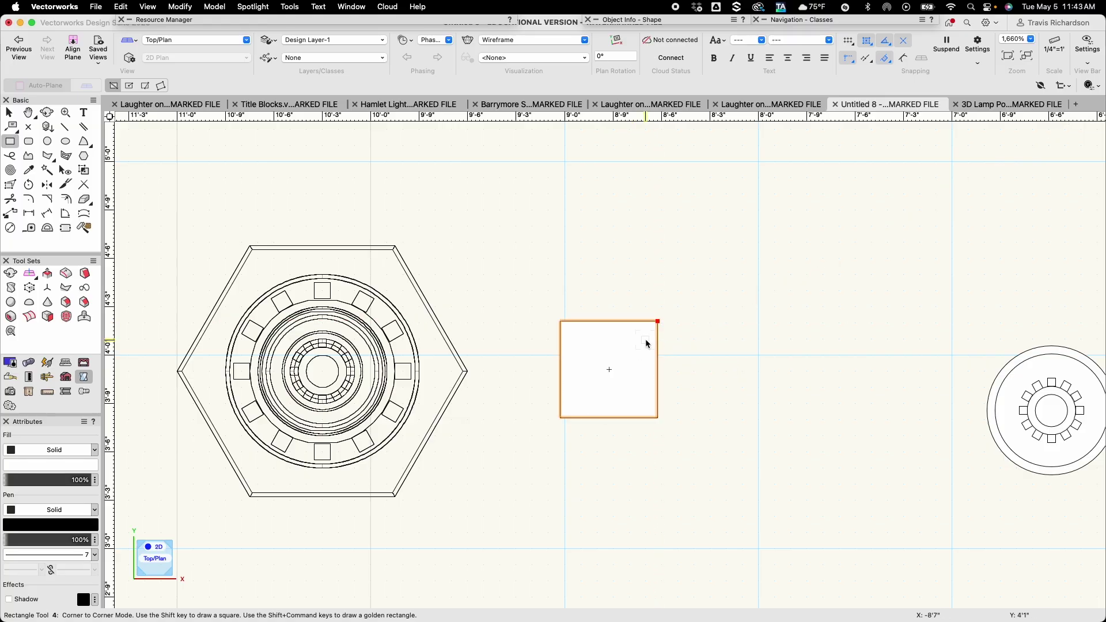
Extrude the square 1/2" and centre the resulting slab on the column
{"action": "key", "text": "super+e"}
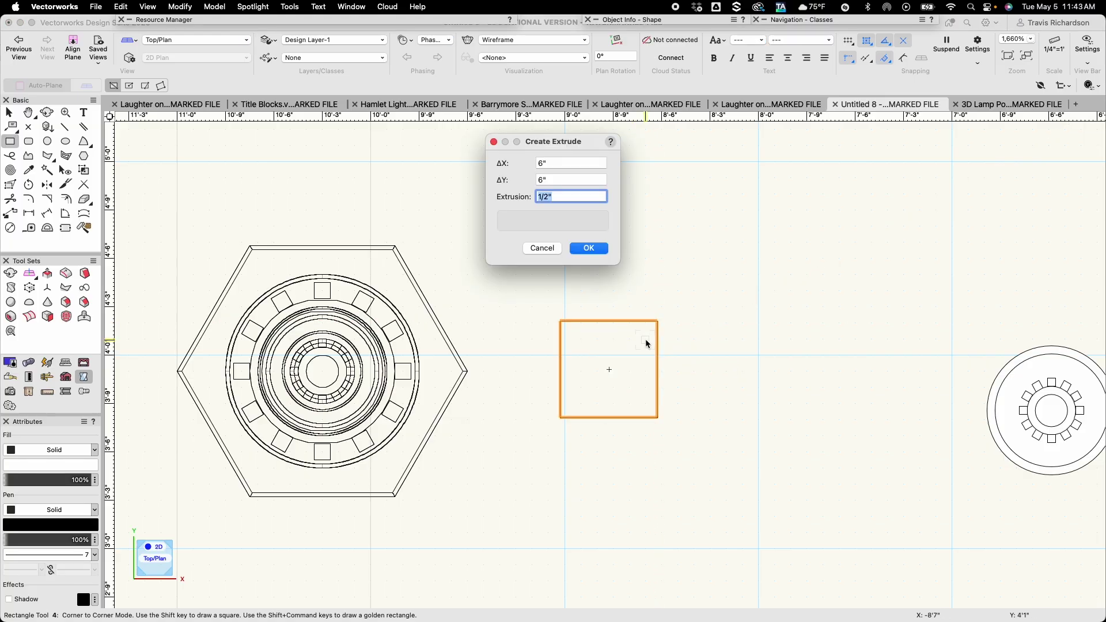
{"action": "type", "text": "1/2"}
{"action": "key", "text": "Return"}
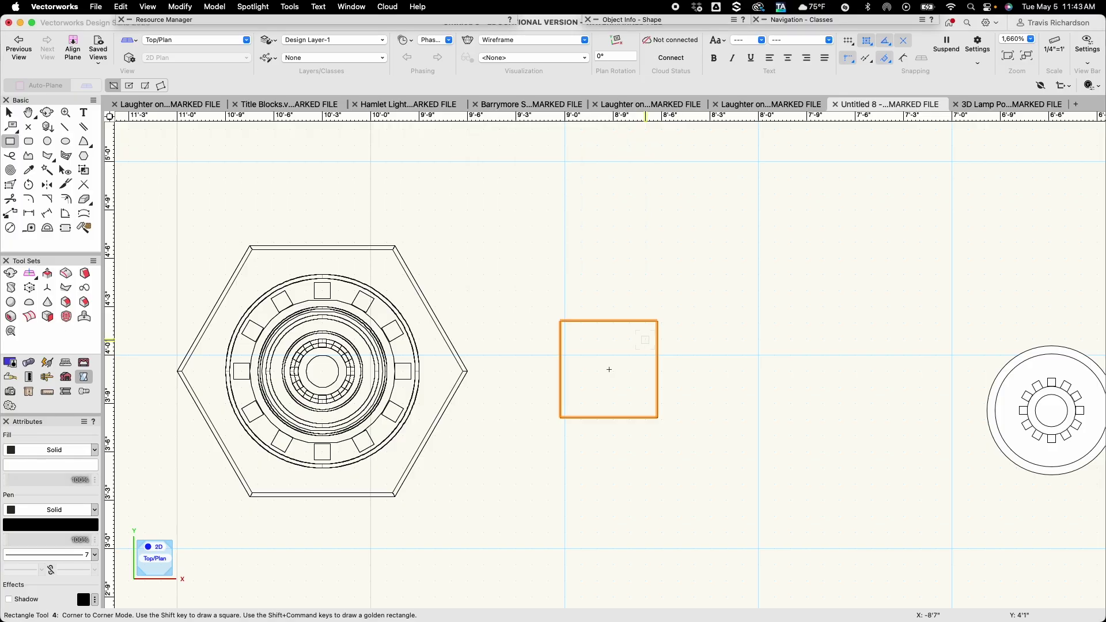
{"action": "key", "text": "x"}
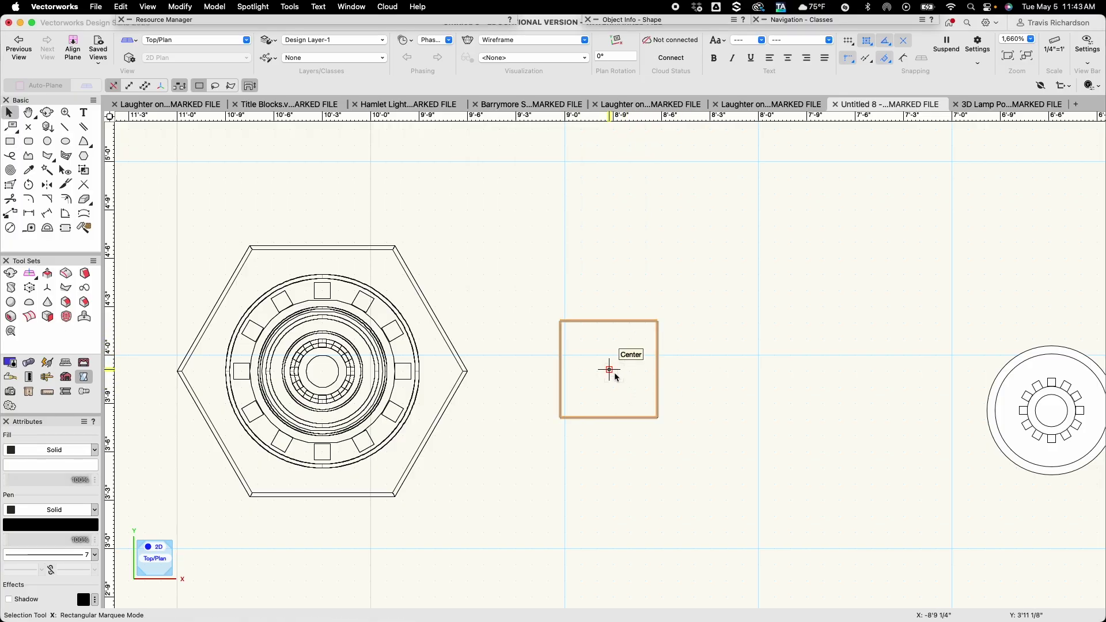
{"action": "left_click_drag", "start_coordinate": [609, 369], "coordinate": [323, 372]}
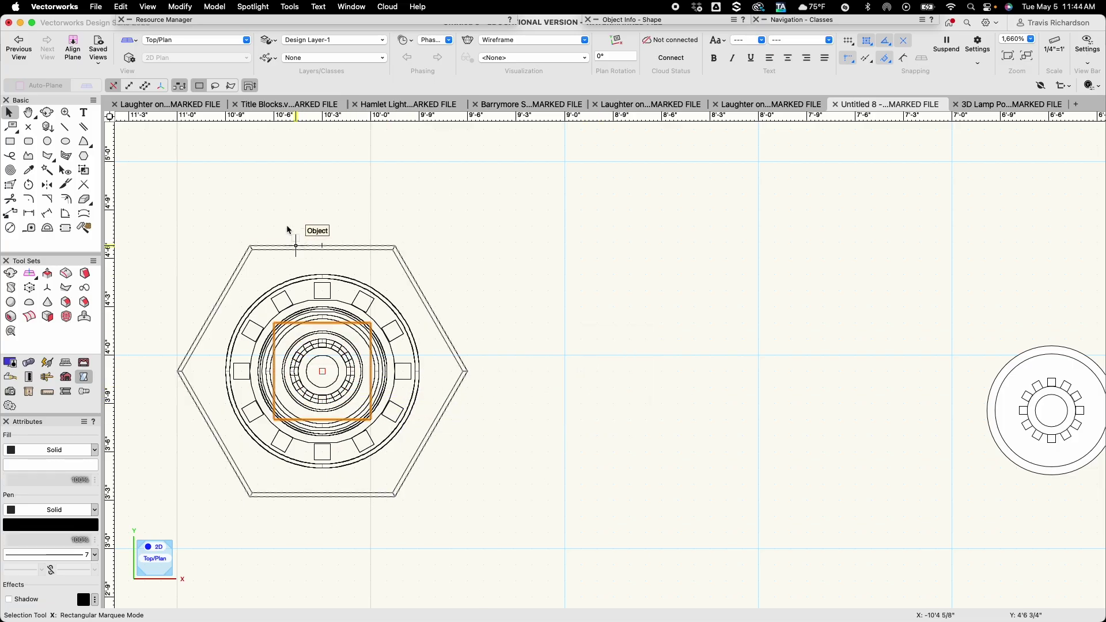
In Front view, raise the square slab 8'4" so it caps the column
{"action": "left_click", "coordinate": [182, 40]}
{"action": "left_click", "coordinate": [179, 104]}
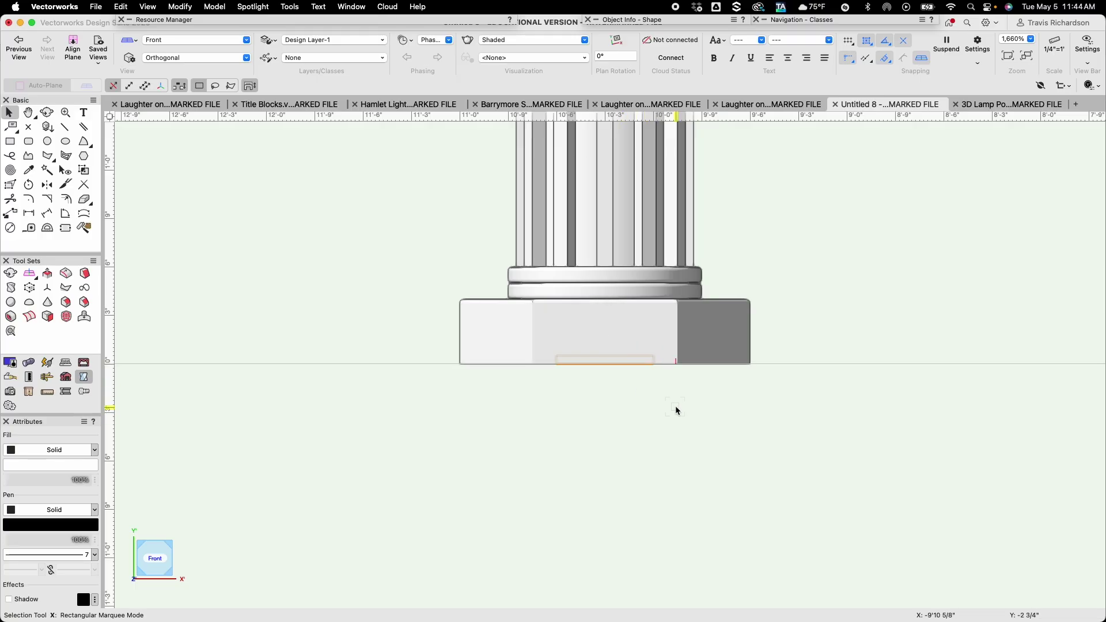
{"action": "key", "text": "super+m"}
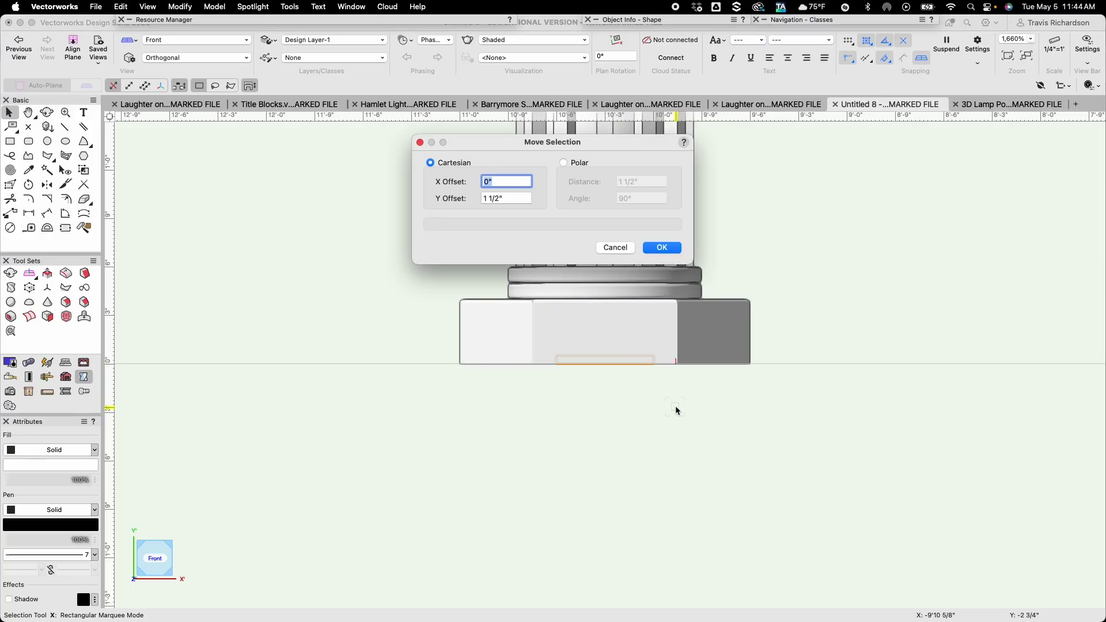
{"action": "key", "text": "Tab"}
{"action": "type", "text": "8"}
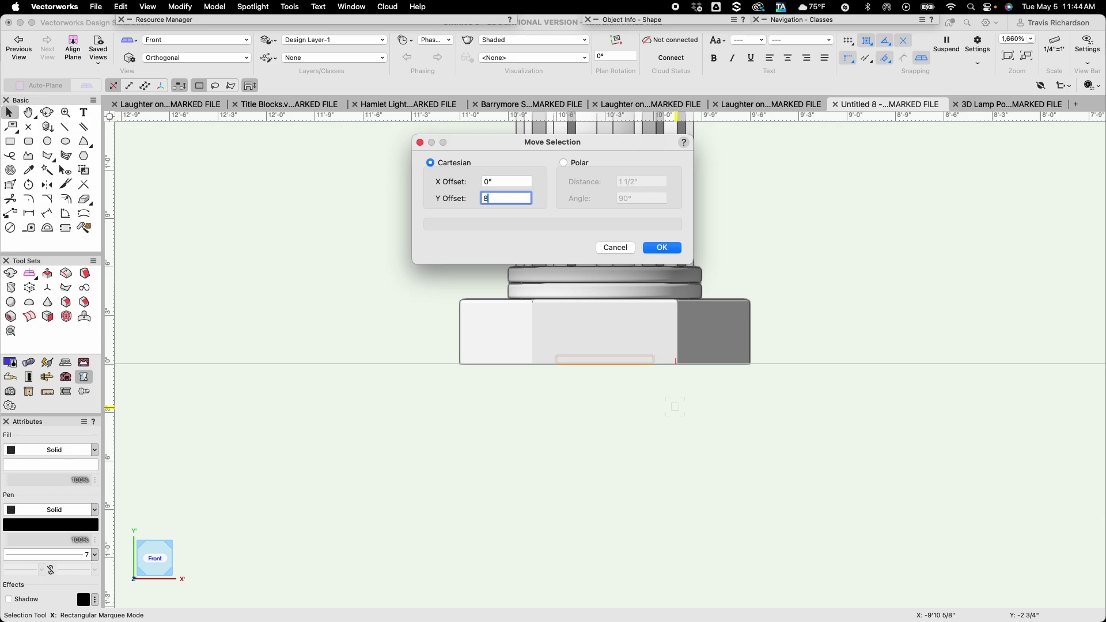
{"action": "type", "text": "'4"}
{"action": "key", "text": "Return"}
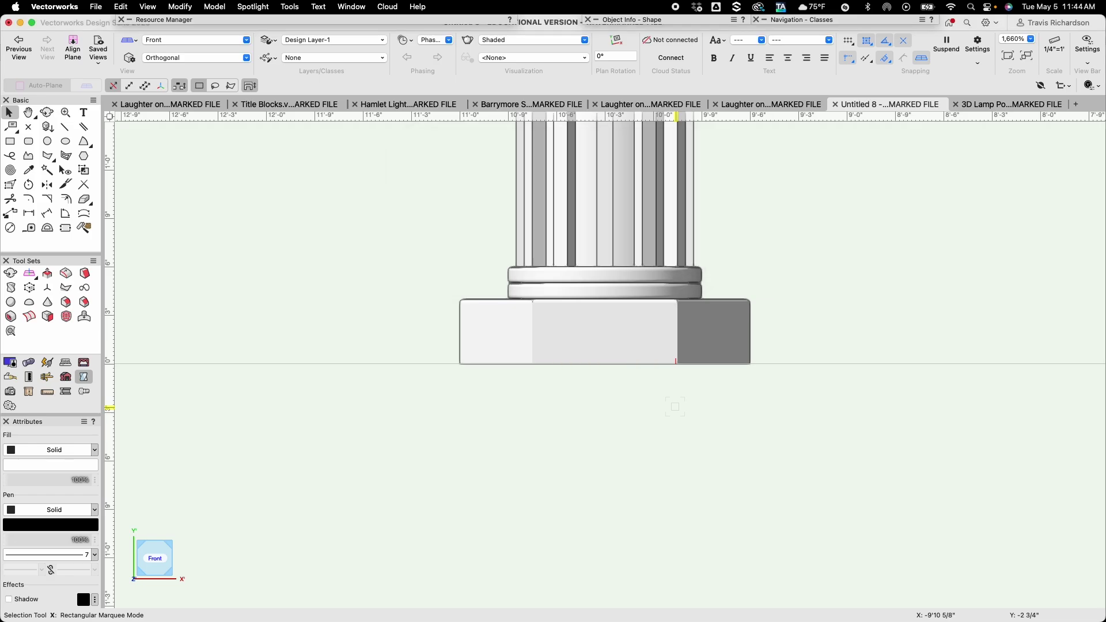
{"action": "scroll", "coordinate": [676, 406], "scroll_direction": "down", "scroll_amount": 5}
{"action": "key", "text": "h"}
{"action": "scroll", "coordinate": [615, 264], "scroll_direction": "up", "scroll_amount": 10}
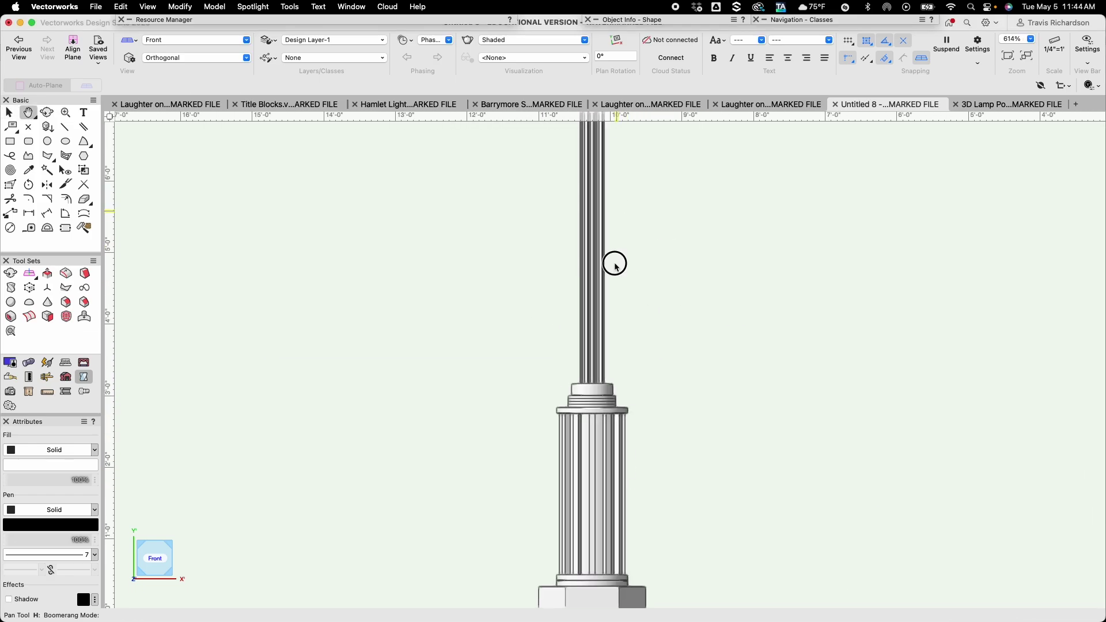
{"action": "scroll", "coordinate": [583, 305], "scroll_direction": "up", "scroll_amount": 10}
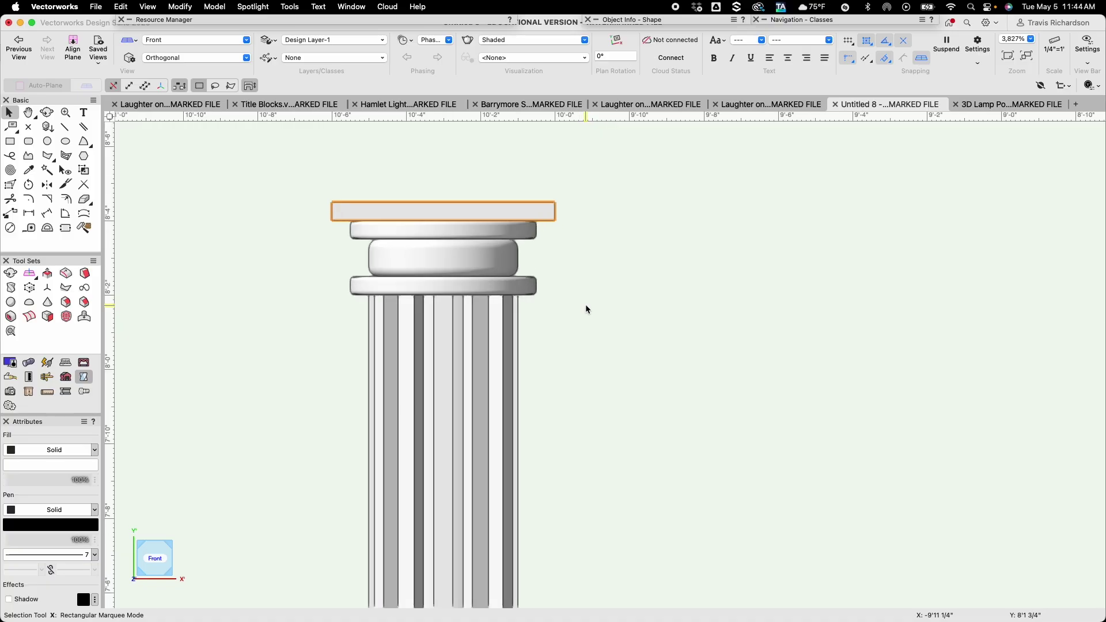
{"action": "left_click_drag", "start_coordinate": [581, 299], "coordinate": [645, 354]}
{"action": "key", "text": "x"}
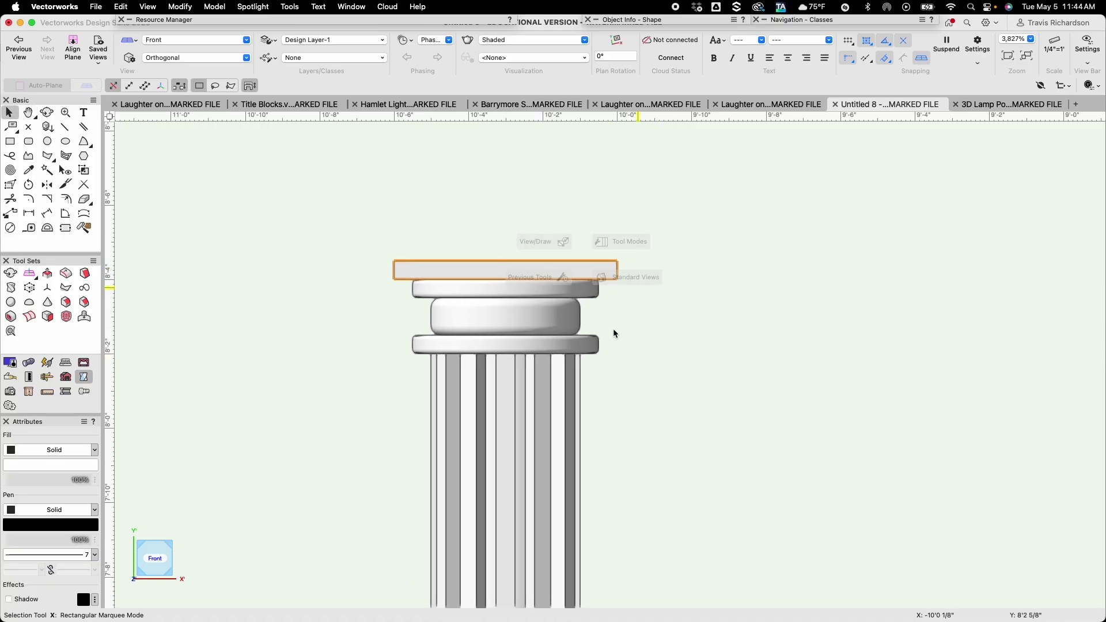
{"action": "left_click", "coordinate": [650, 331]}
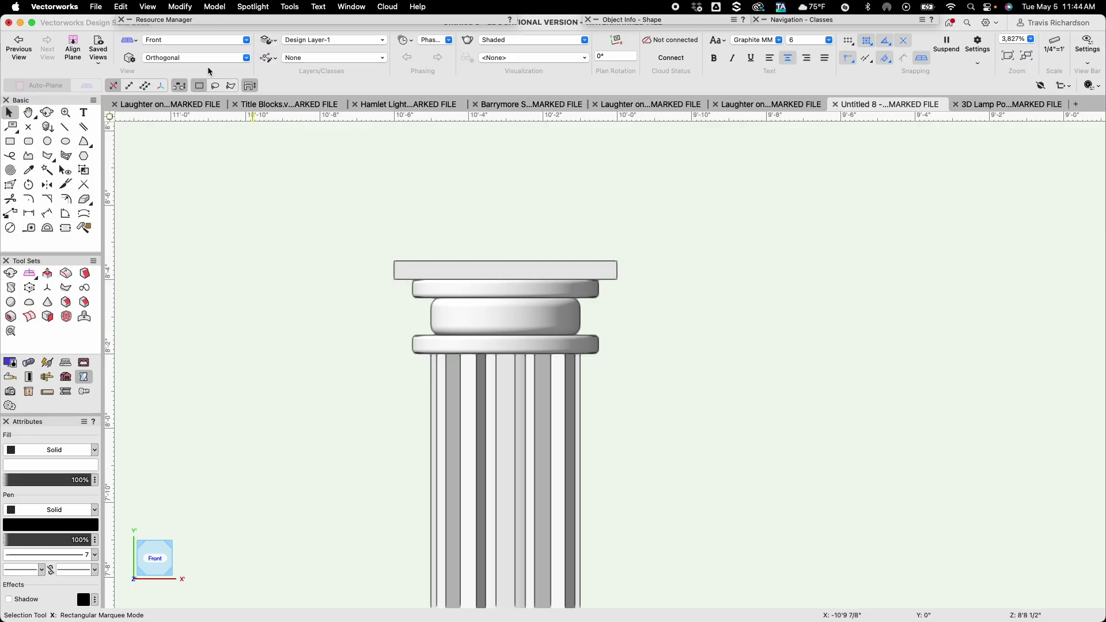
Switch the drawing from the Front view to Top/Plan view
{"action": "left_click", "coordinate": [186, 40]}
{"action": "left_click", "coordinate": [191, 75]}
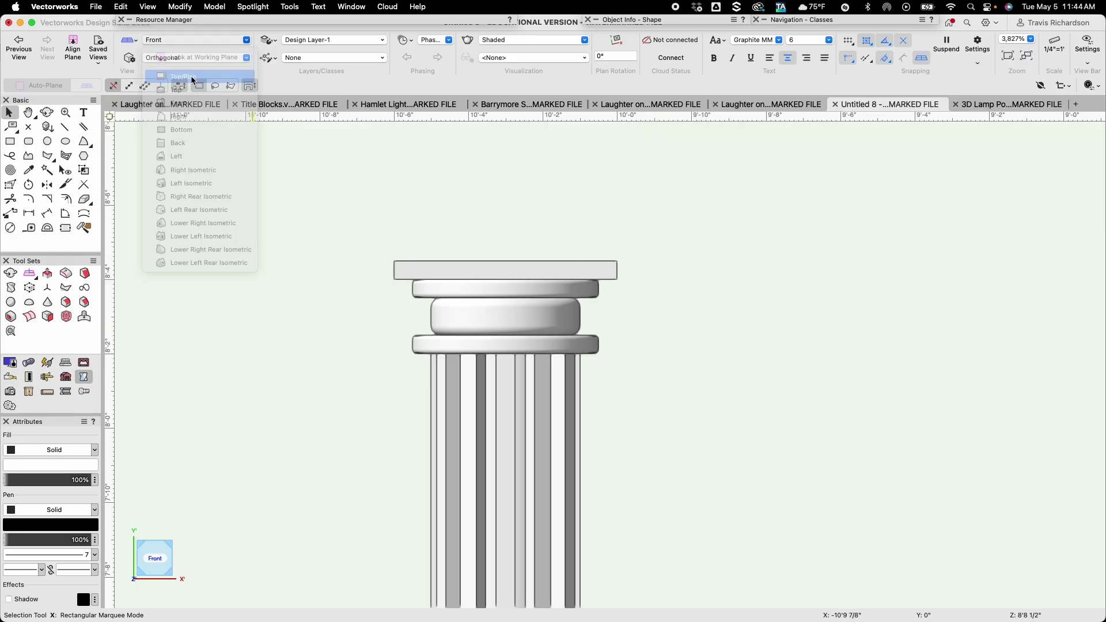
{"action": "key", "text": "h"}
{"action": "scroll", "coordinate": [265, 216], "scroll_direction": "down", "scroll_amount": 3}
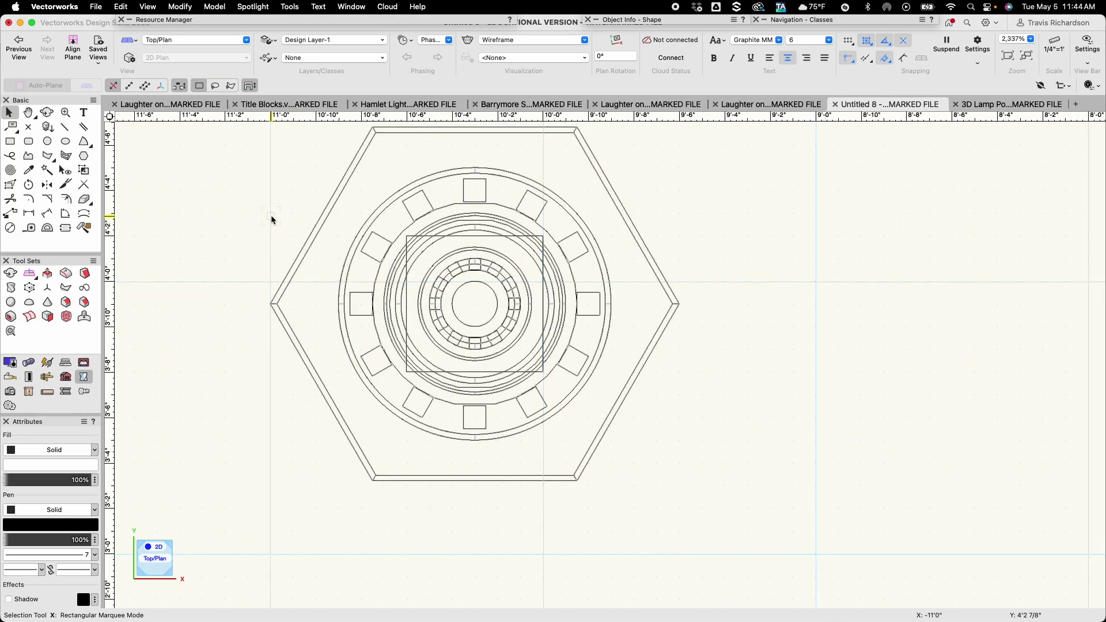
{"action": "left_click_drag", "start_coordinate": [256, 213], "coordinate": [333, 257]}
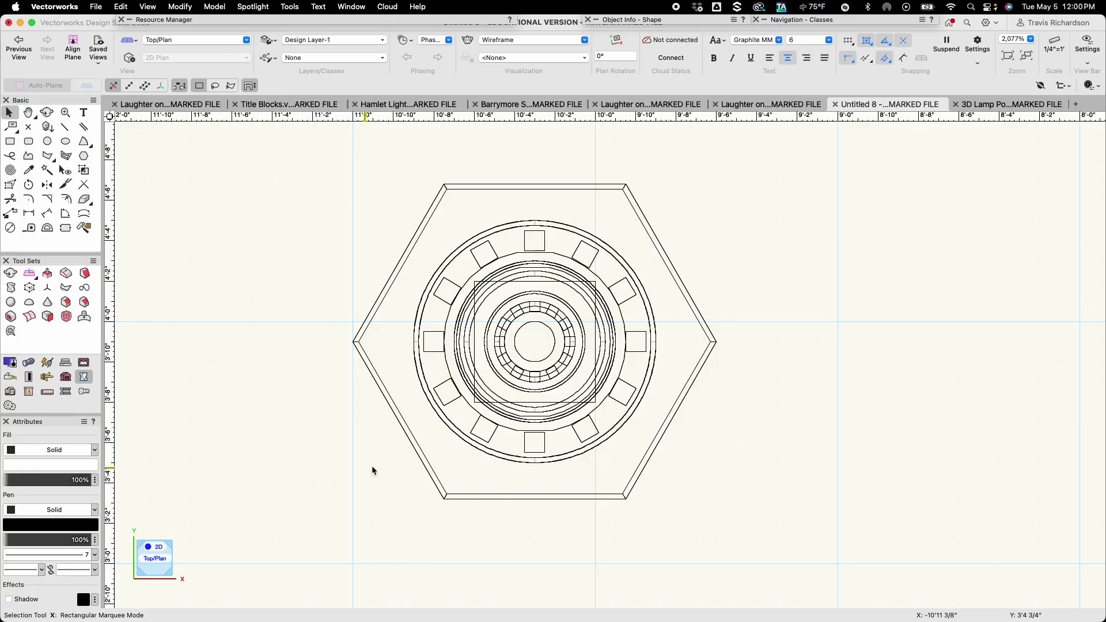
{"action": "scroll", "coordinate": [373, 470], "scroll_direction": "right", "scroll_amount": 5}
{"action": "key", "text": "6"}
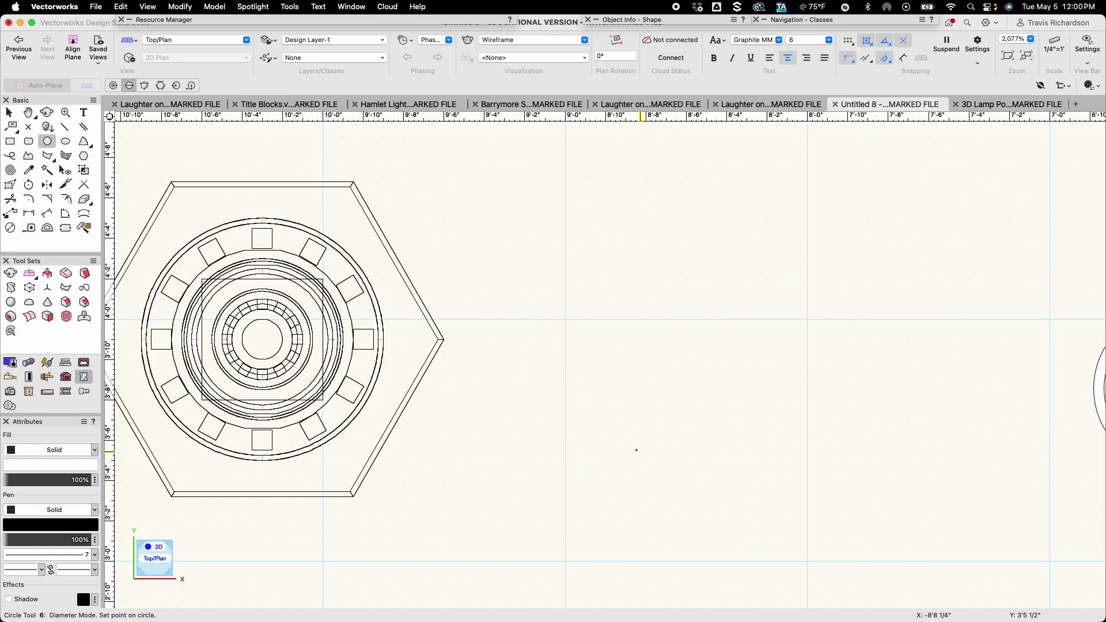
{"action": "left_click", "coordinate": [570, 411]}
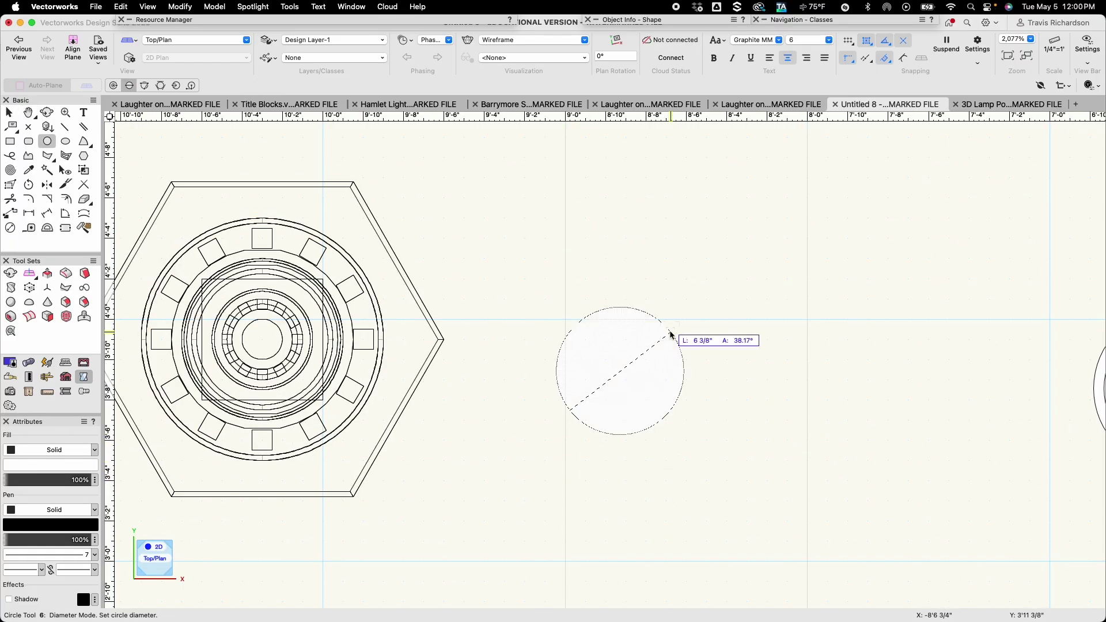
{"action": "key", "text": "Escape"}
Draw a 6" by 6" square in the empty area beside the hexagonal base
{"action": "key", "text": "4"}
{"action": "left_click", "coordinate": [599, 413]}
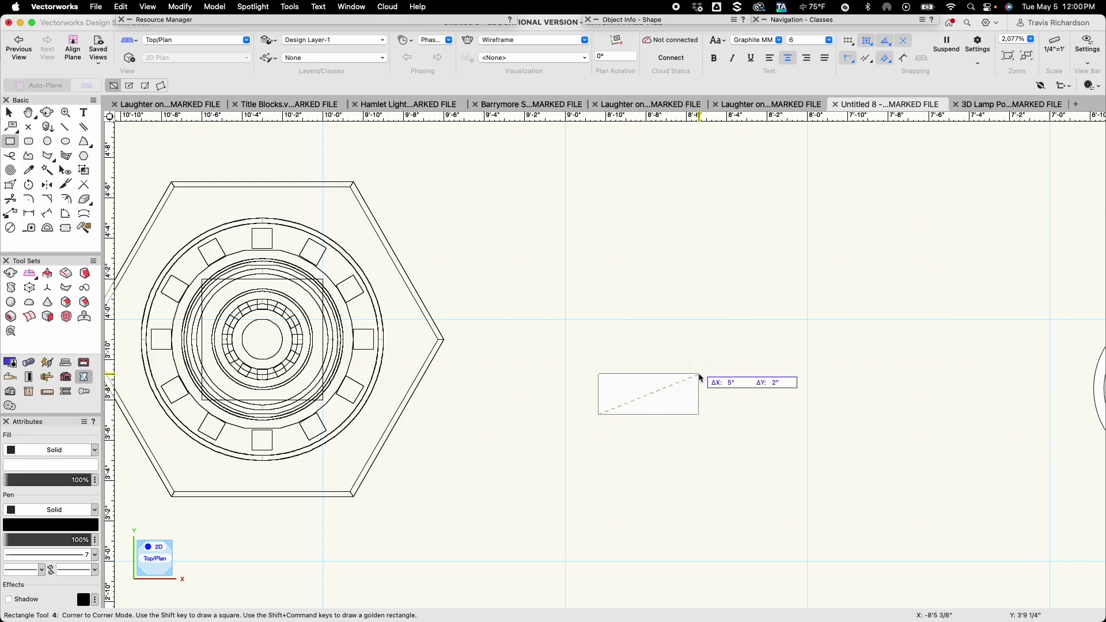
{"action": "key", "text": "Tab"}
{"action": "type", "text": "6"}
{"action": "key", "text": "Tab"}
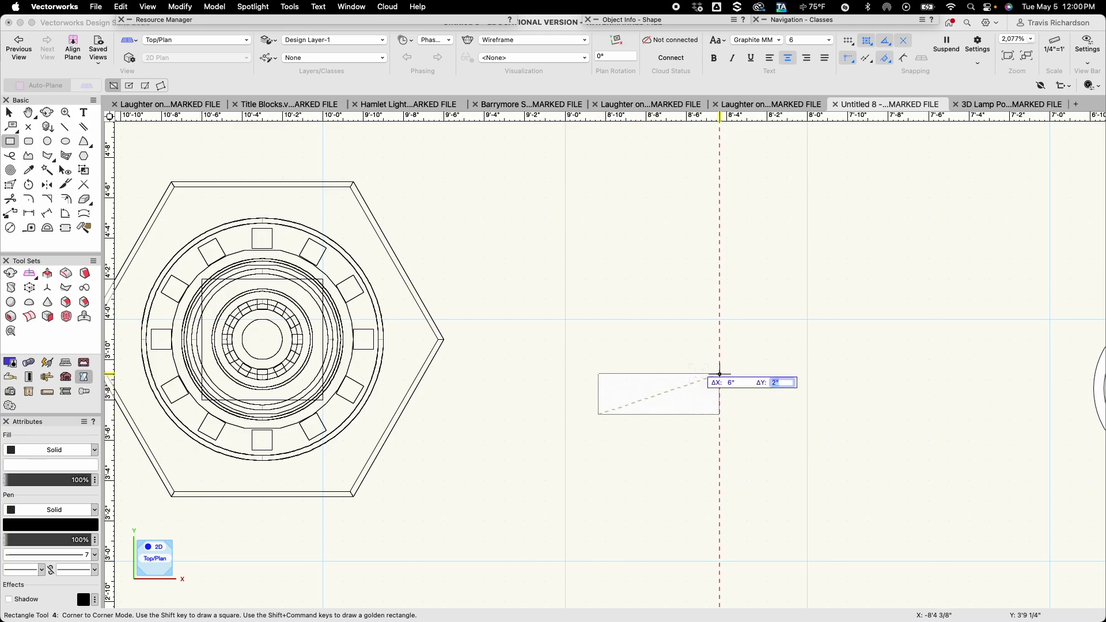
{"action": "type", "text": "6"}
{"action": "key", "text": "Tab"}
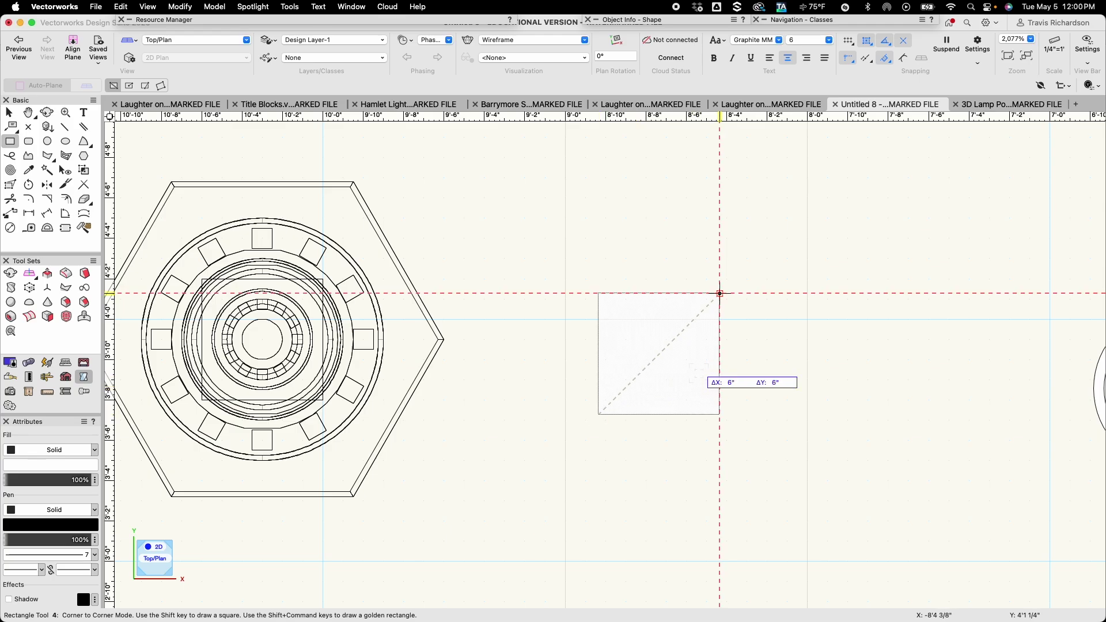
{"action": "key", "text": "Return"}
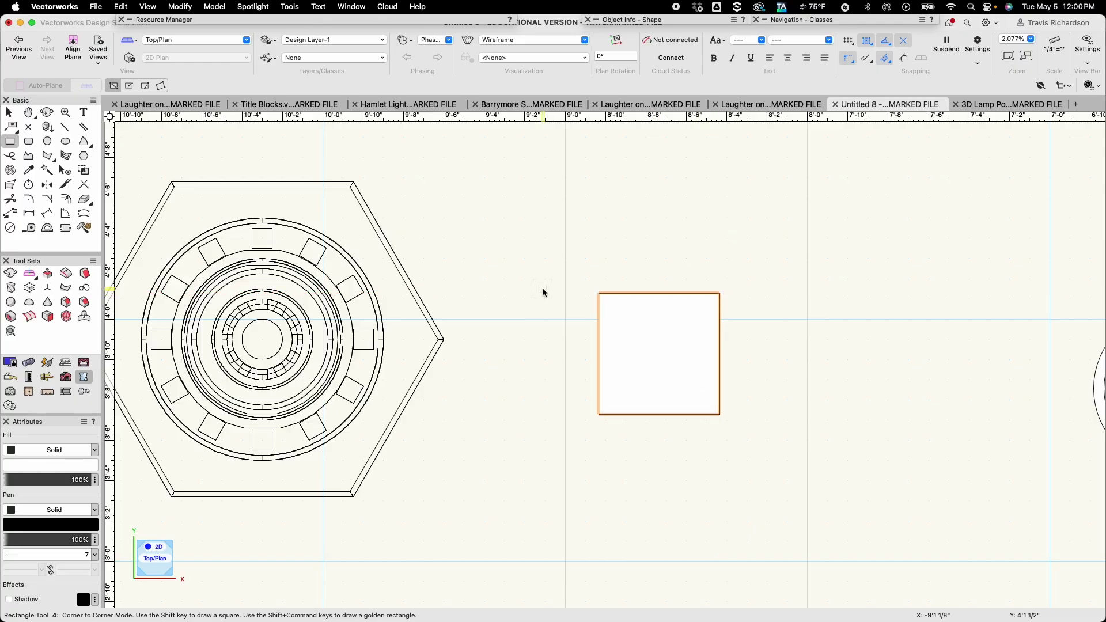
Offset the 6" square inward by 1/2" and clip the inner square out of the outer one to form a frame
{"action": "left_click", "coordinate": [65, 199]}
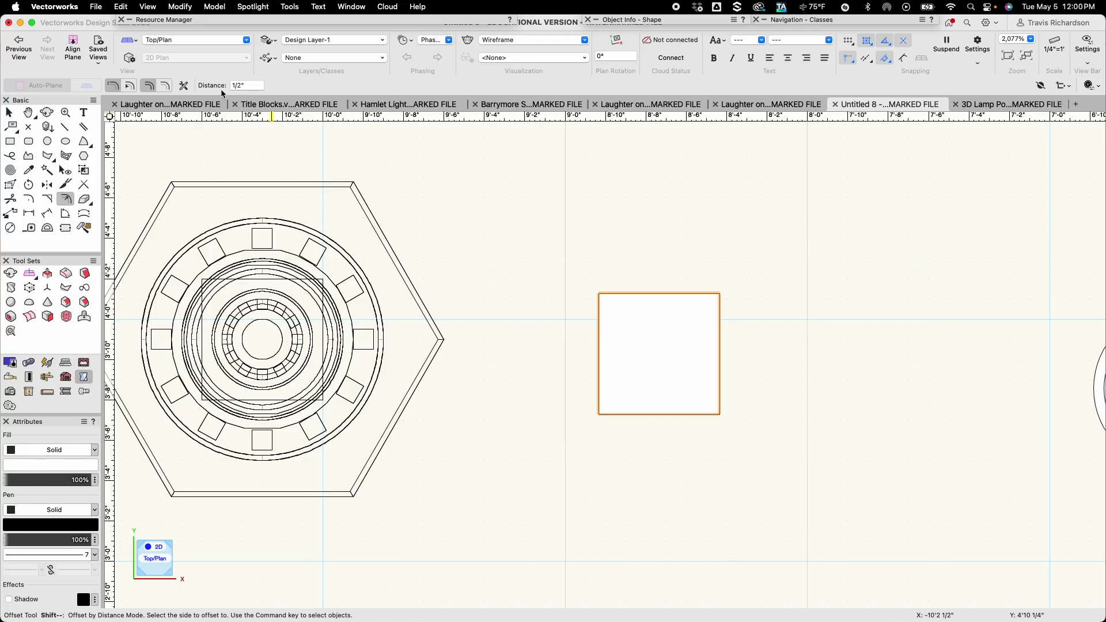
{"action": "left_click", "coordinate": [659, 353]}
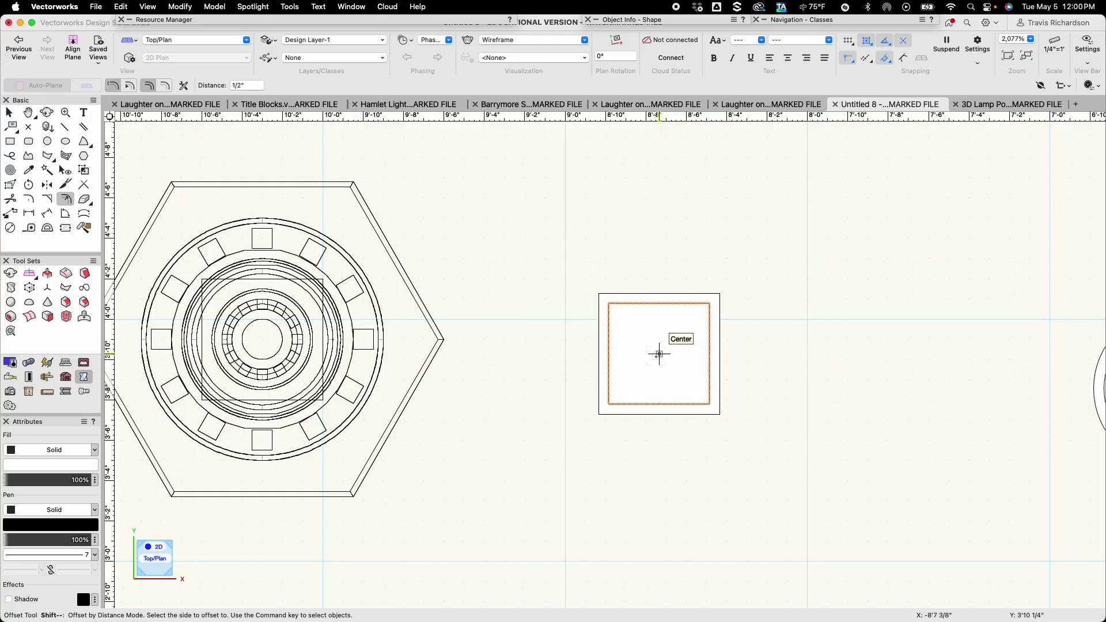
{"action": "key", "text": "x"}
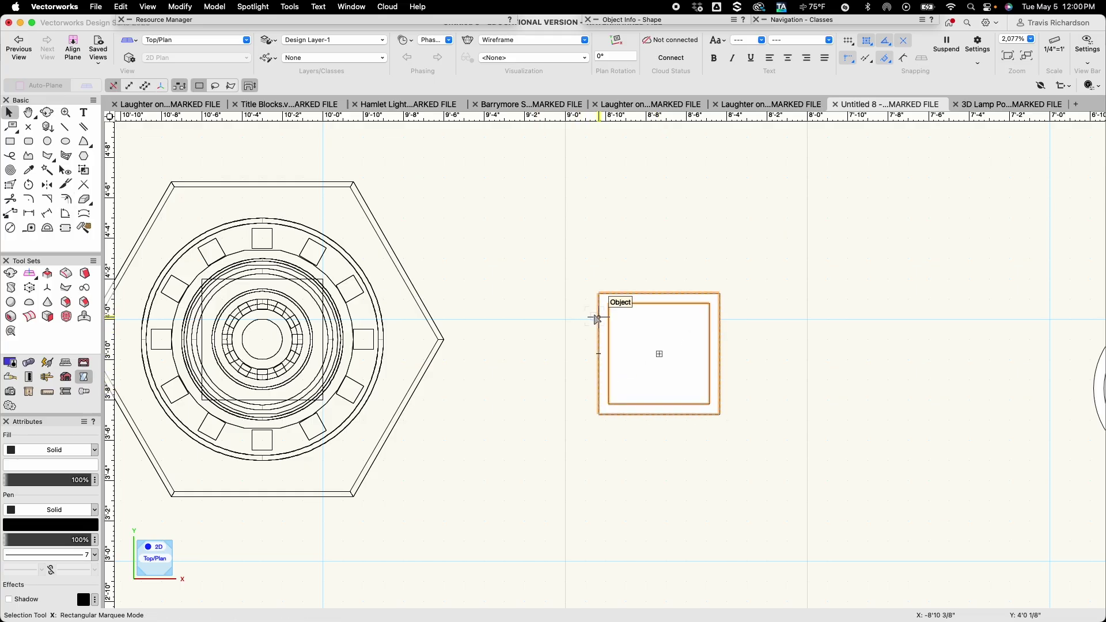
{"action": "left_click", "coordinate": [598, 317], "text": "shift"}
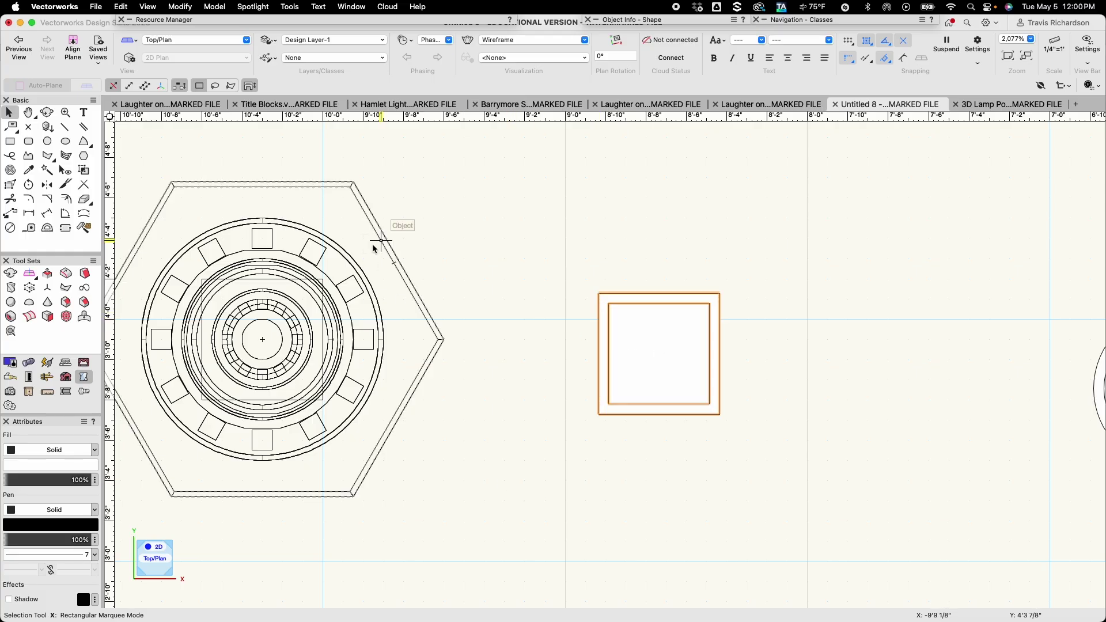
{"action": "left_click", "coordinate": [181, 7]}
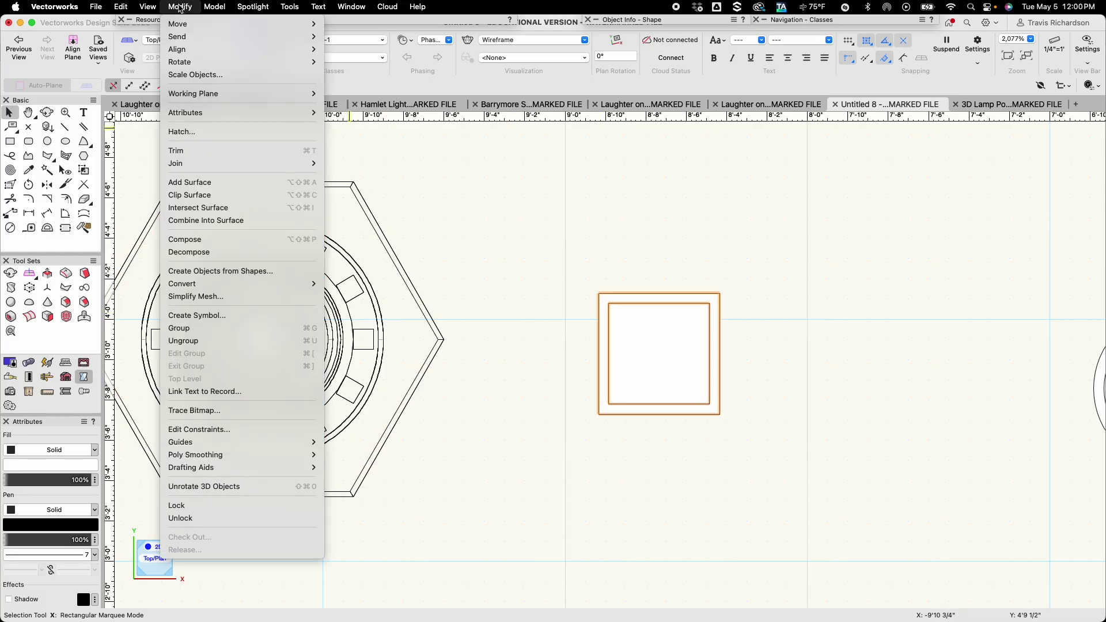
{"action": "left_click", "coordinate": [191, 195]}
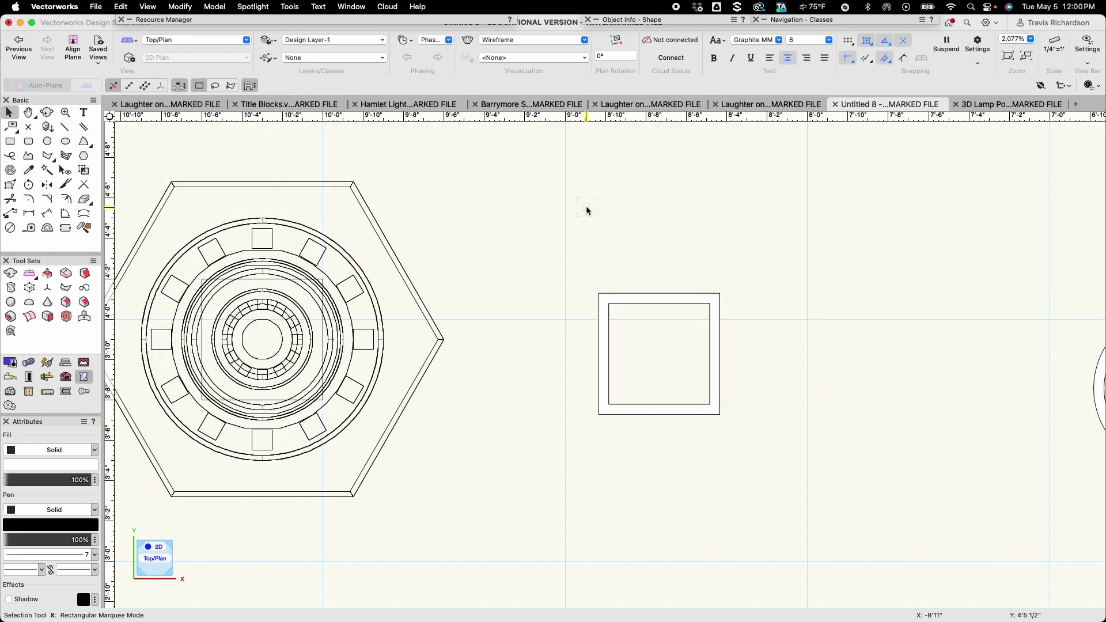
Extrude the 6" square frame 1/2"
{"action": "left_click_drag", "start_coordinate": [572, 248], "coordinate": [780, 531]}
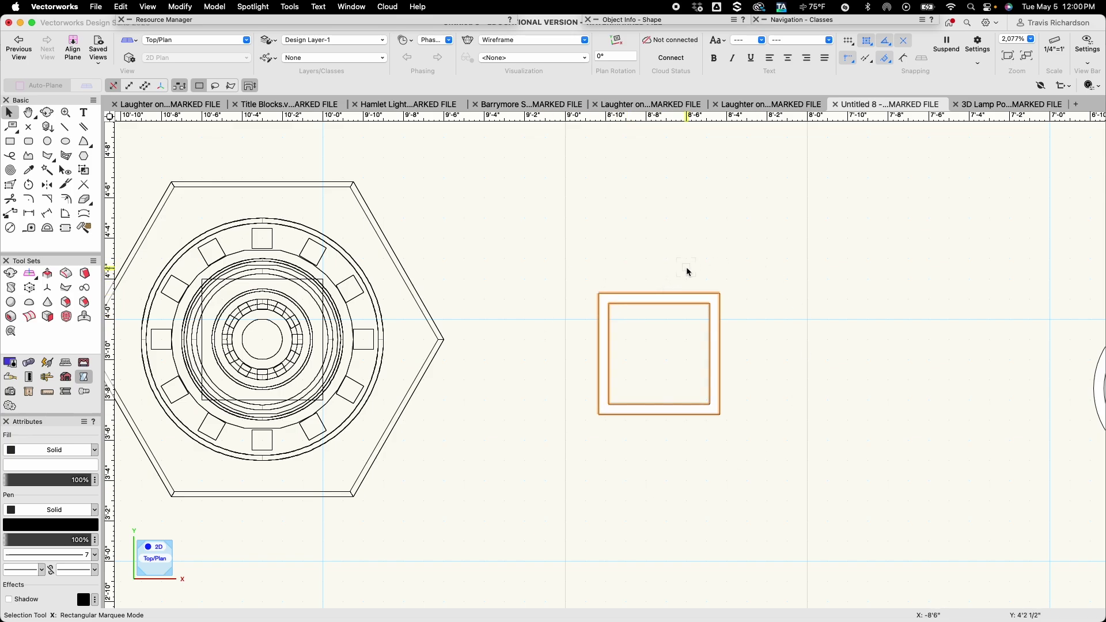
{"action": "key", "text": "super+e"}
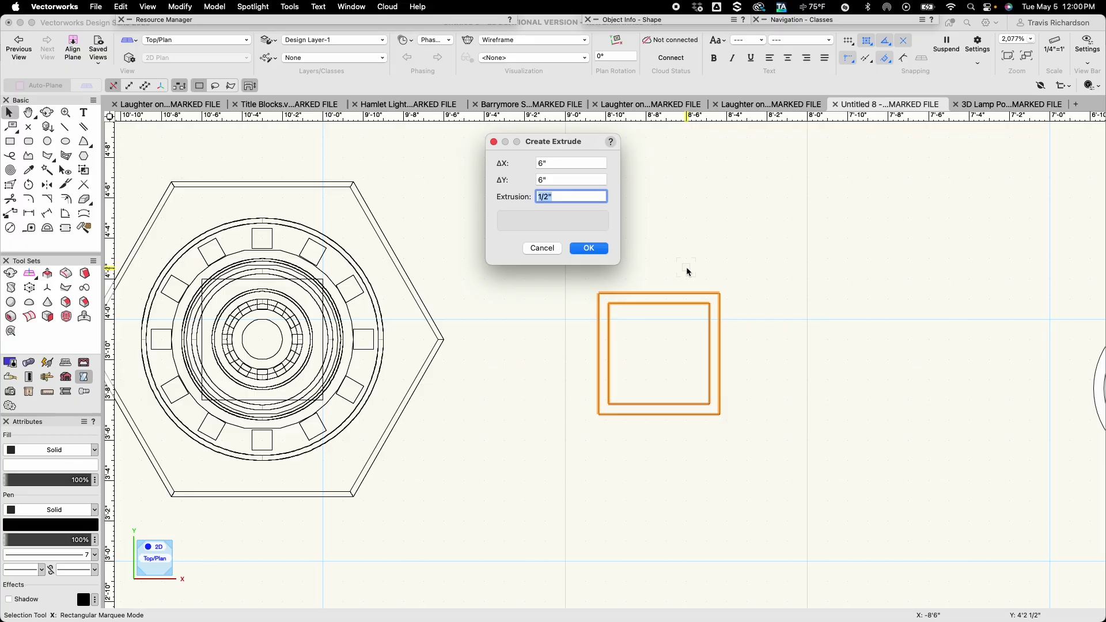
{"action": "key", "text": "Return"}
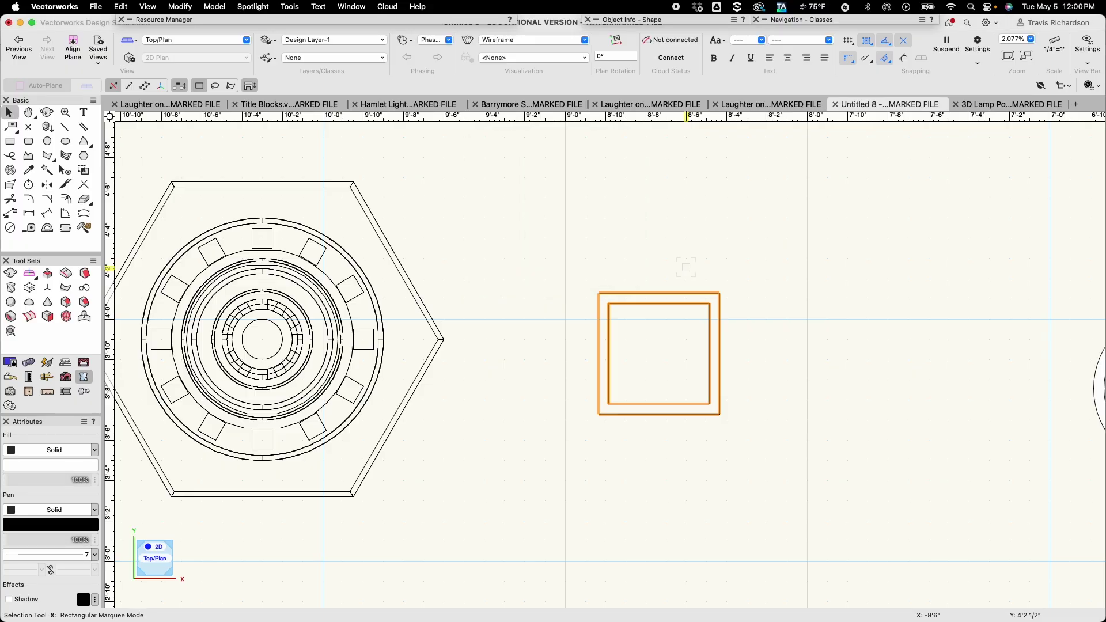
{"action": "left_click", "coordinate": [689, 255]}
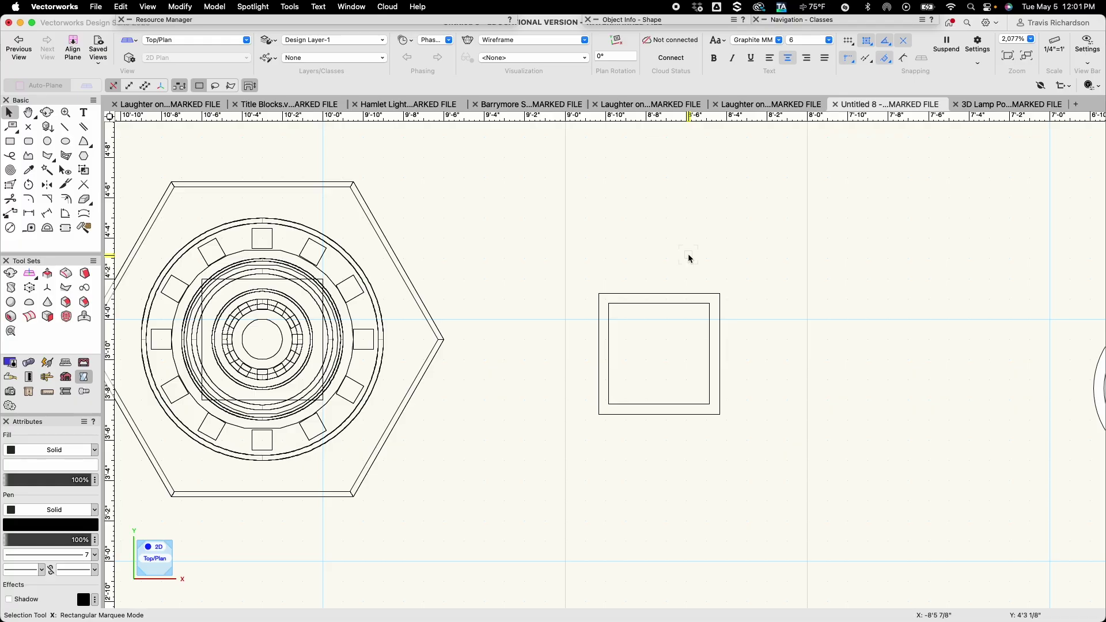
{"action": "left_click", "coordinate": [627, 290]}
Draw a 12" by 12" square and move it so its centre matches that of the 6" frame
{"action": "key", "text": "4"}
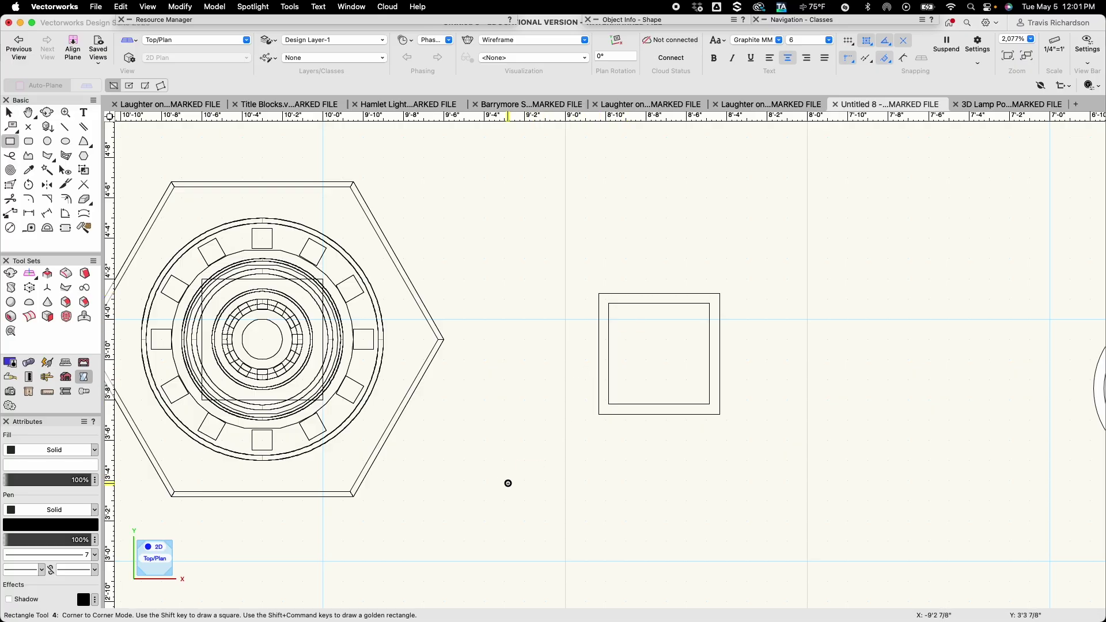
{"action": "left_click", "coordinate": [507, 484]}
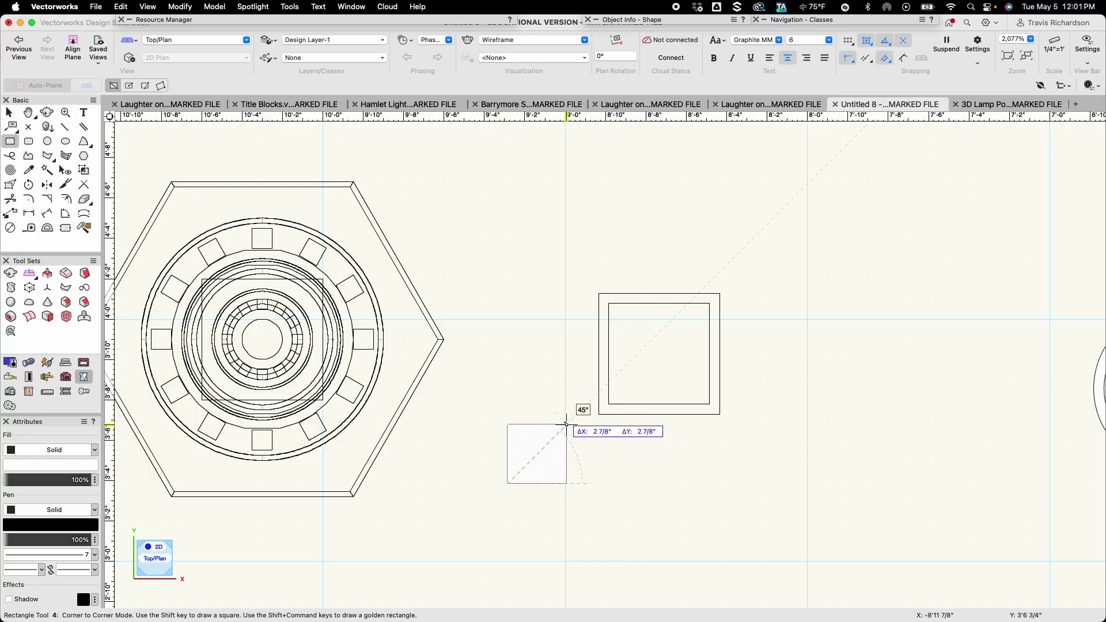
{"action": "key", "text": "Tab"}
{"action": "type", "text": "12"}
{"action": "key", "text": "Tab"}
{"action": "type", "text": "2"}
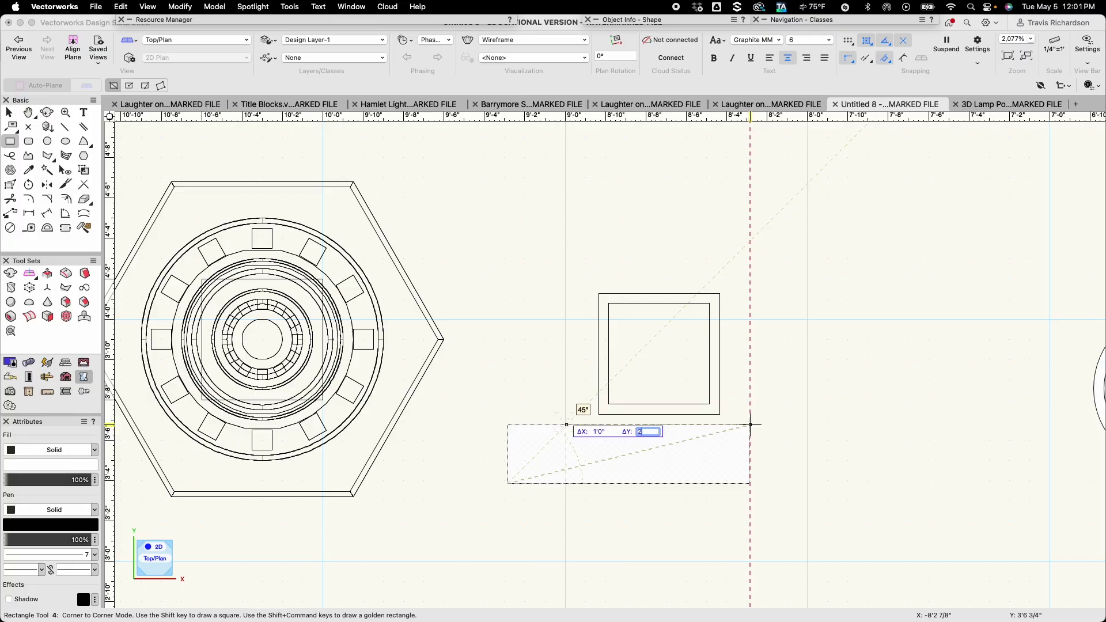
{"action": "key", "text": "Tab"}
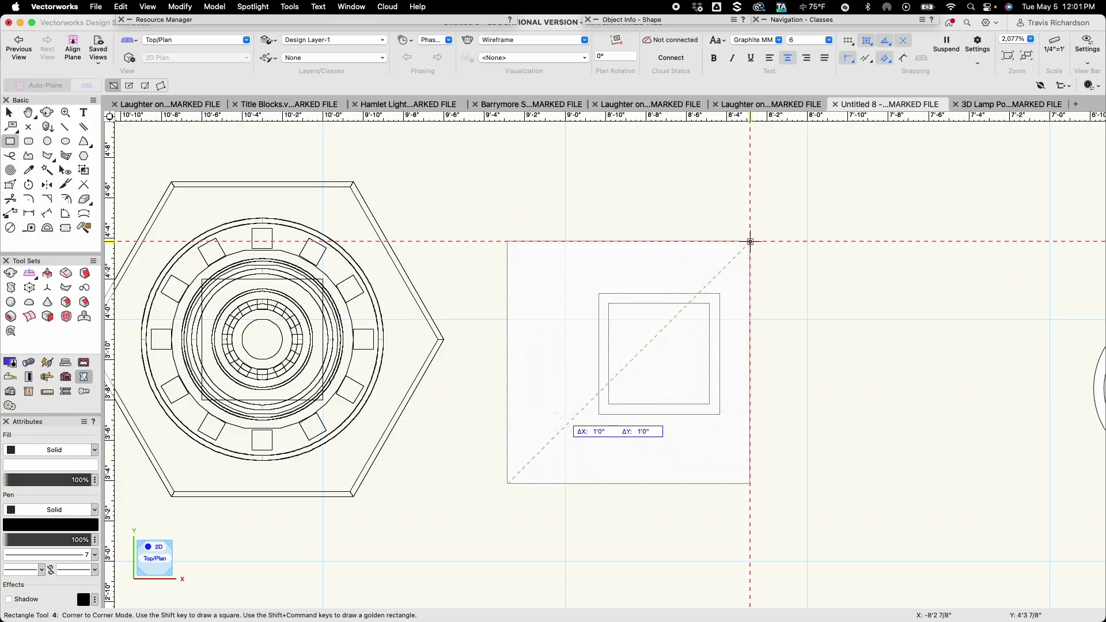
{"action": "key", "text": "Return"}
{"action": "key", "text": "x"}
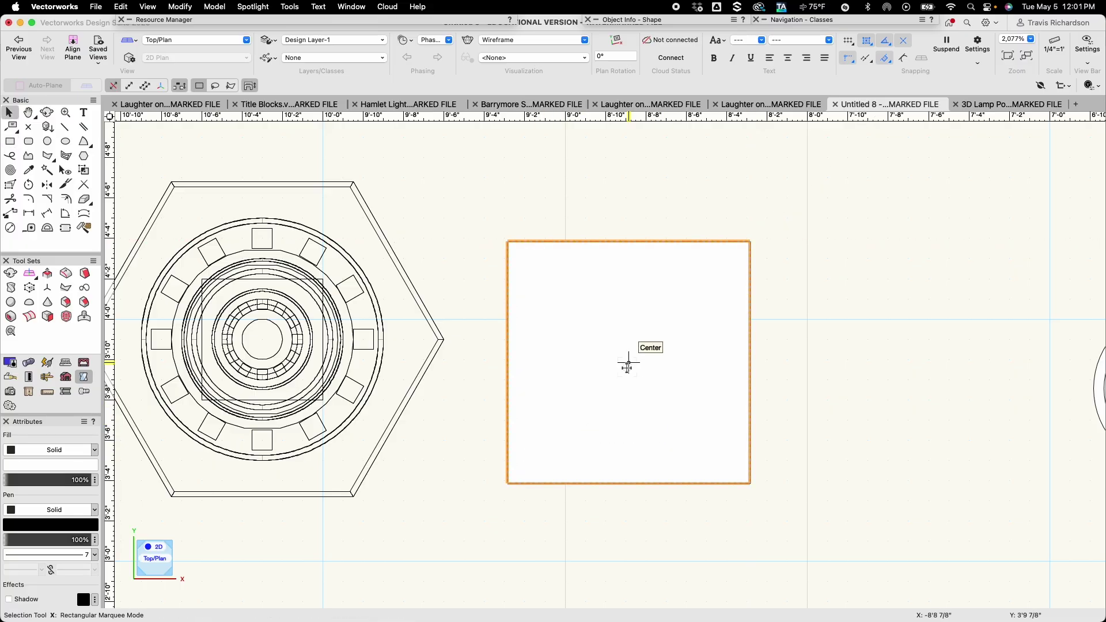
{"action": "left_click_drag", "start_coordinate": [628, 362], "coordinate": [659, 353]}
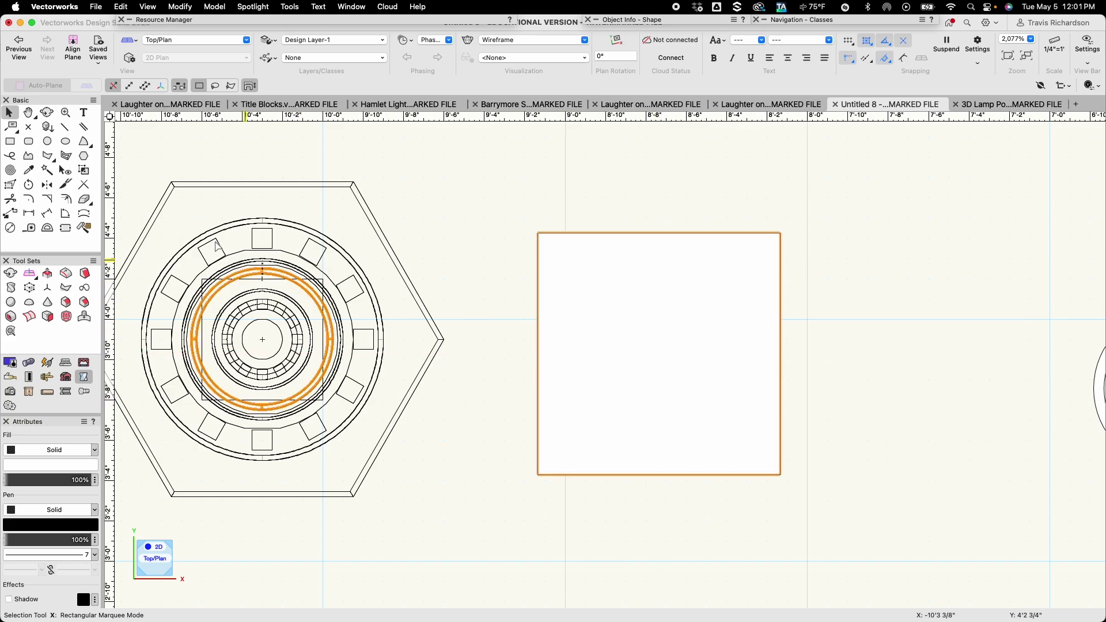
Offset the 12" square inward by 1/2" and clip the inner square out to leave a larger frame
{"action": "left_click", "coordinate": [67, 199]}
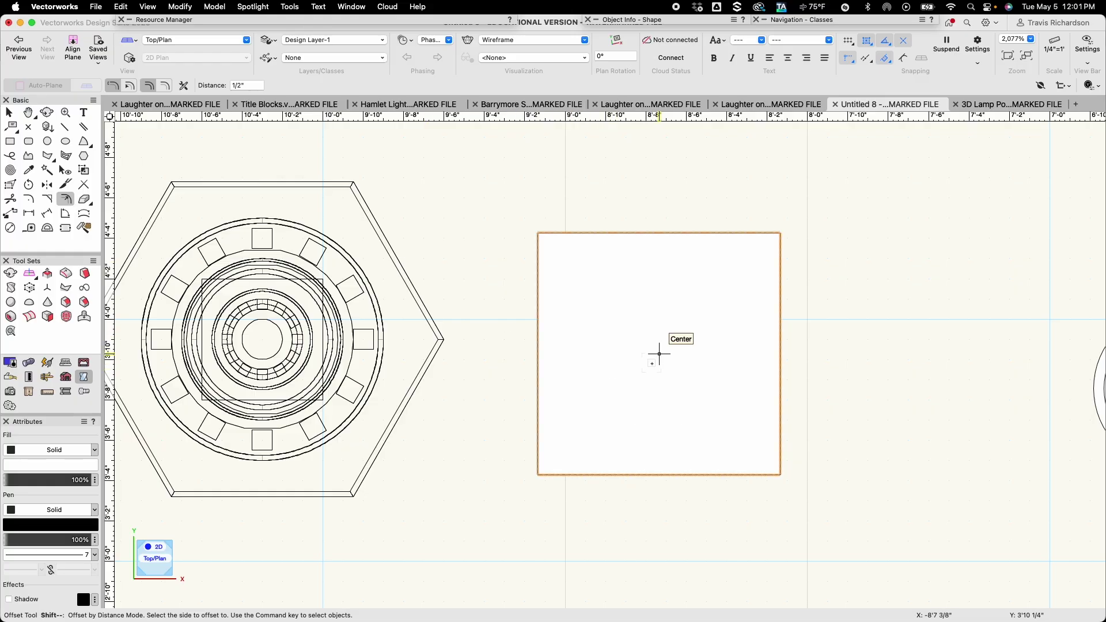
{"action": "left_click", "coordinate": [659, 353]}
{"action": "key", "text": "x"}
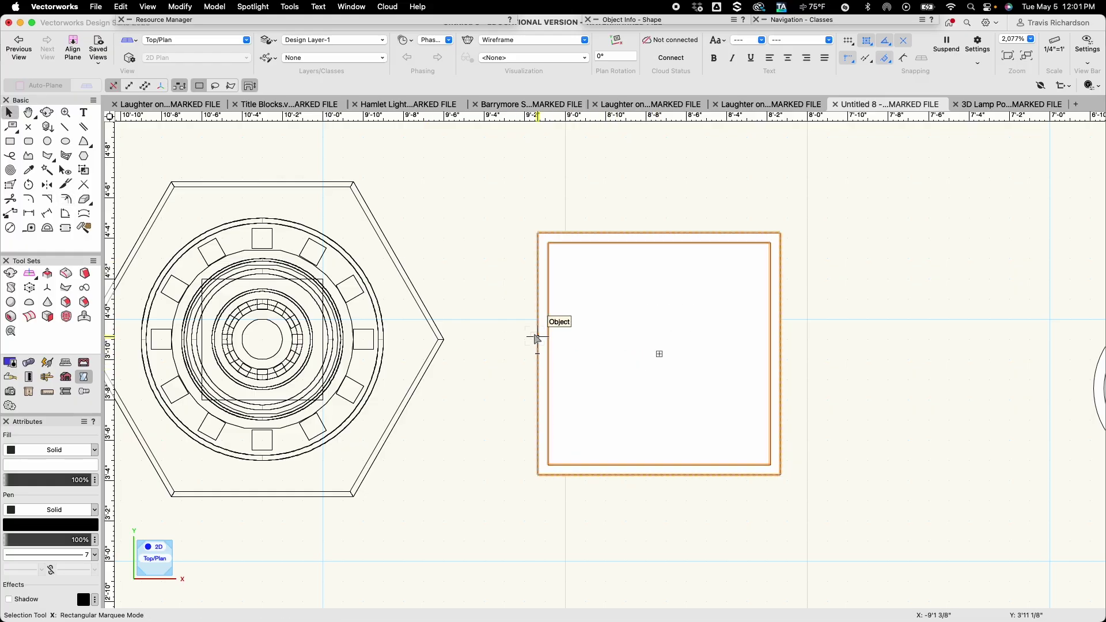
{"action": "left_click", "coordinate": [180, 7]}
{"action": "left_click", "coordinate": [196, 195]}
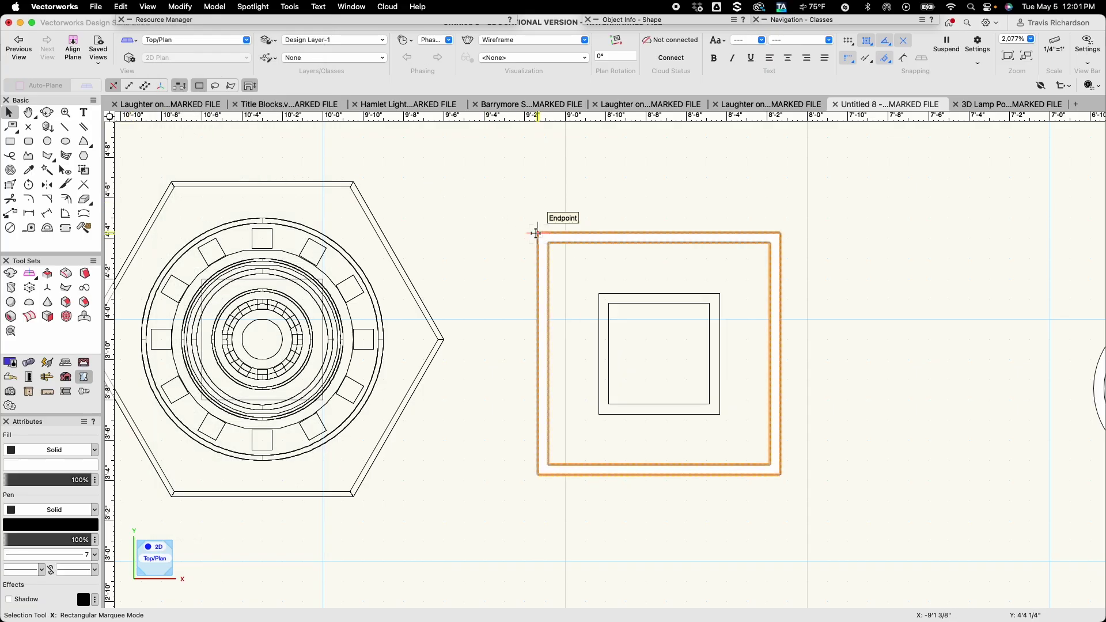
Extrude the 12" frame 1/2" and, in Front view, raise it 6" above the smaller frame
{"action": "key", "text": "super+e"}
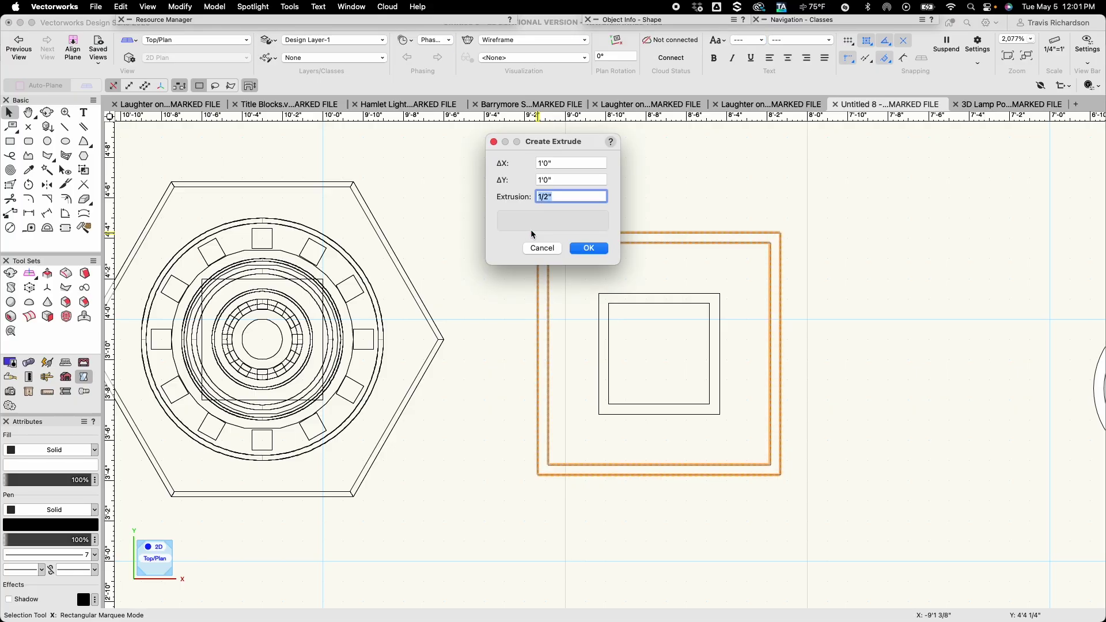
{"action": "key", "text": "Return"}
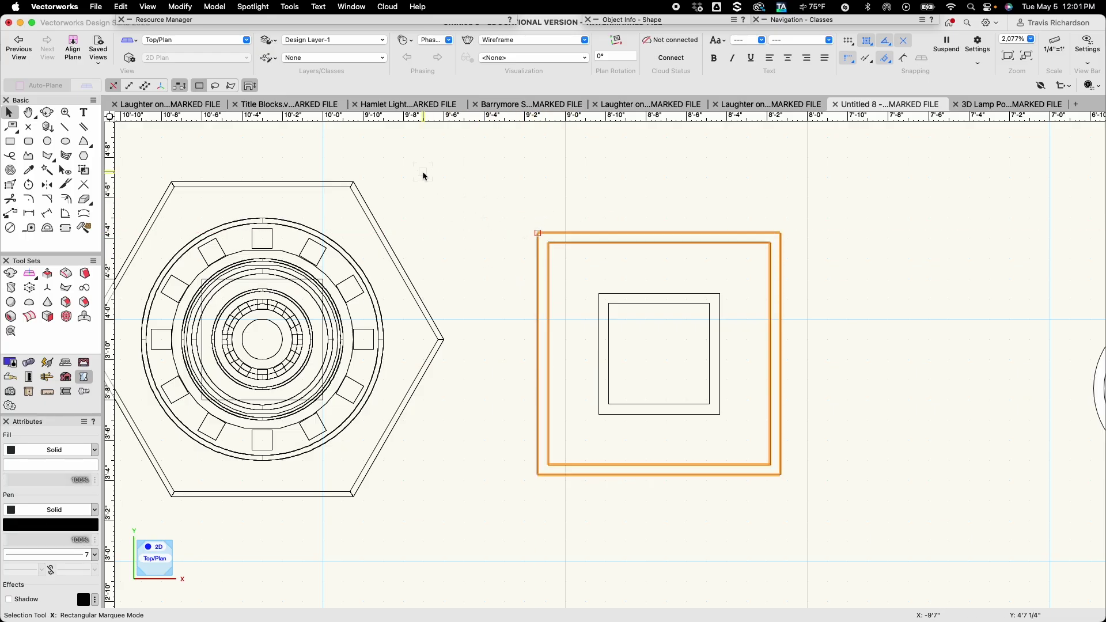
{"action": "left_click", "coordinate": [173, 41]}
{"action": "left_click", "coordinate": [179, 102]}
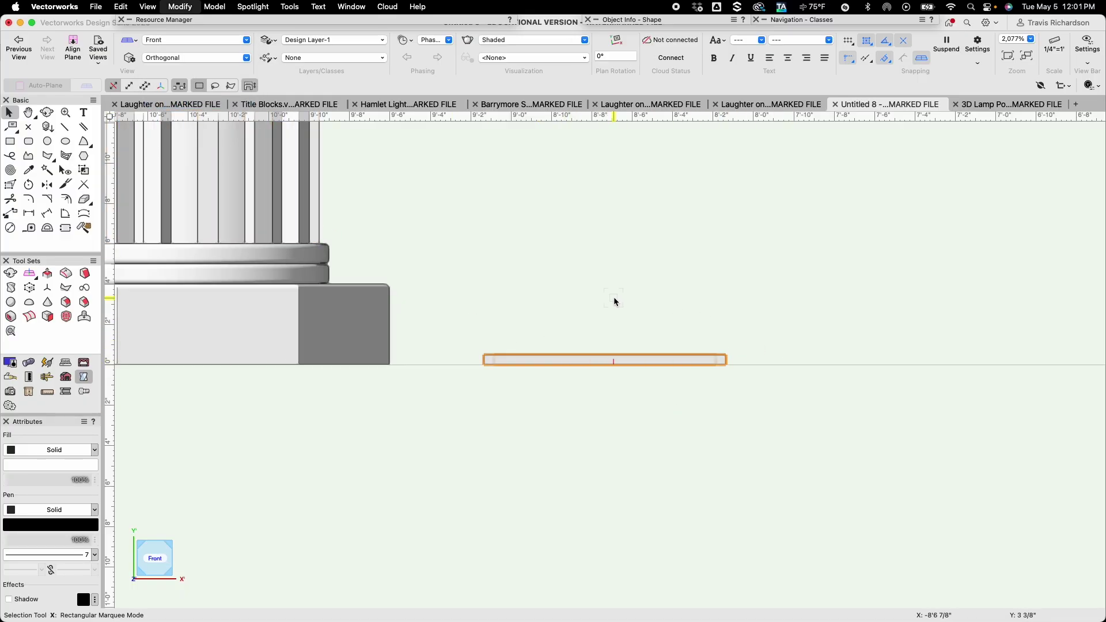
{"action": "key", "text": "super+m"}
{"action": "key", "text": "Tab"}
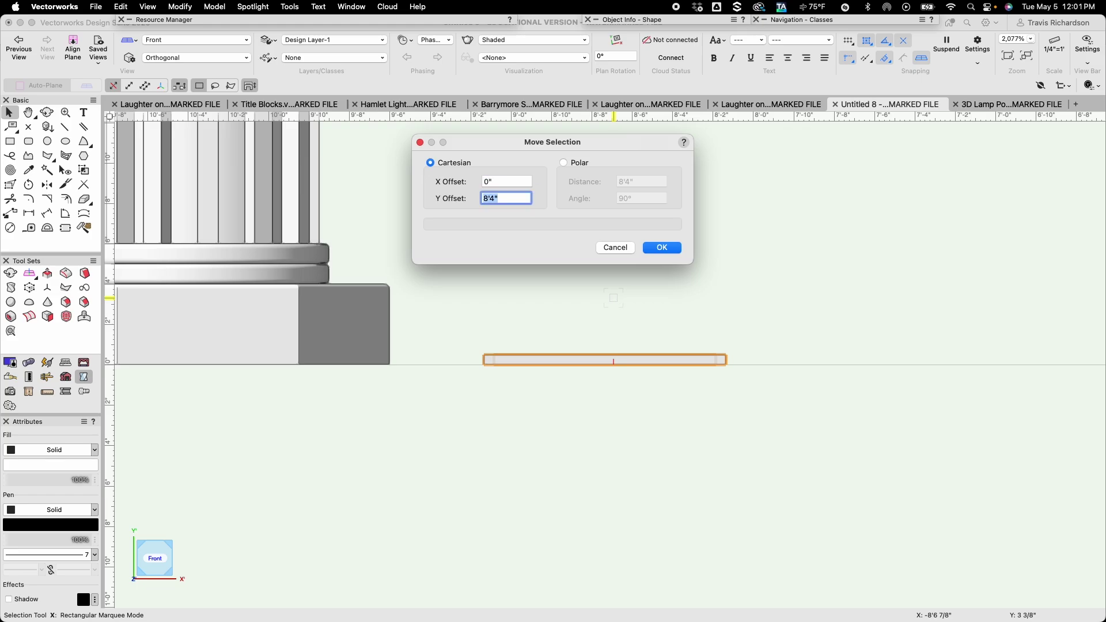
{"action": "type", "text": "6"}
{"action": "key", "text": "Return"}
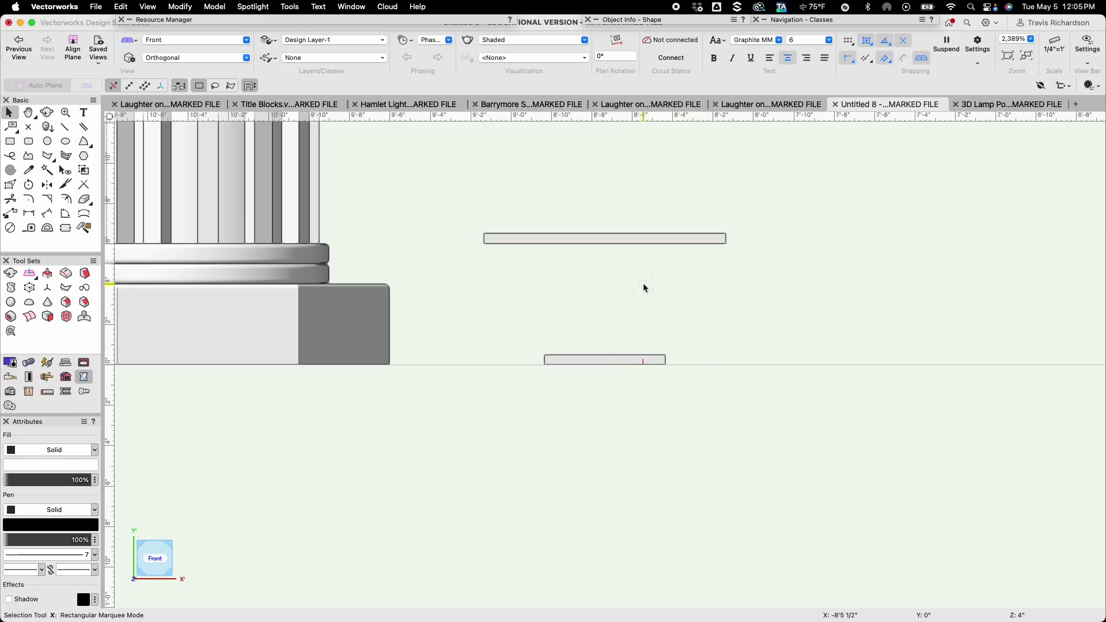
{"action": "scroll", "coordinate": [643, 282], "scroll_direction": "up", "scroll_amount": 2}
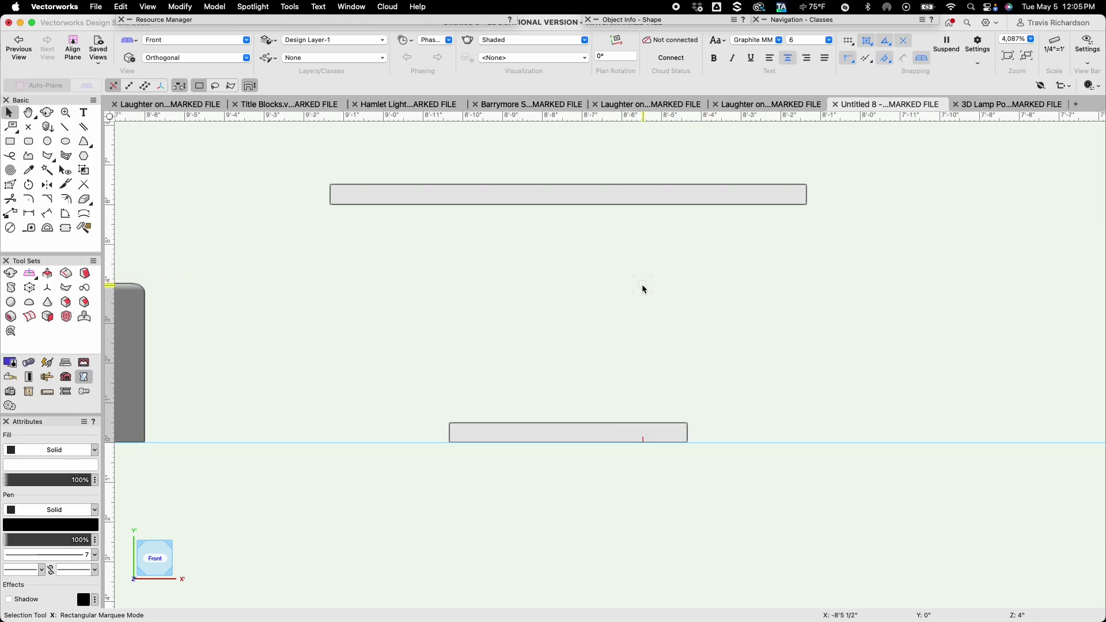
{"action": "scroll", "coordinate": [643, 285], "scroll_direction": "up", "scroll_amount": 1}
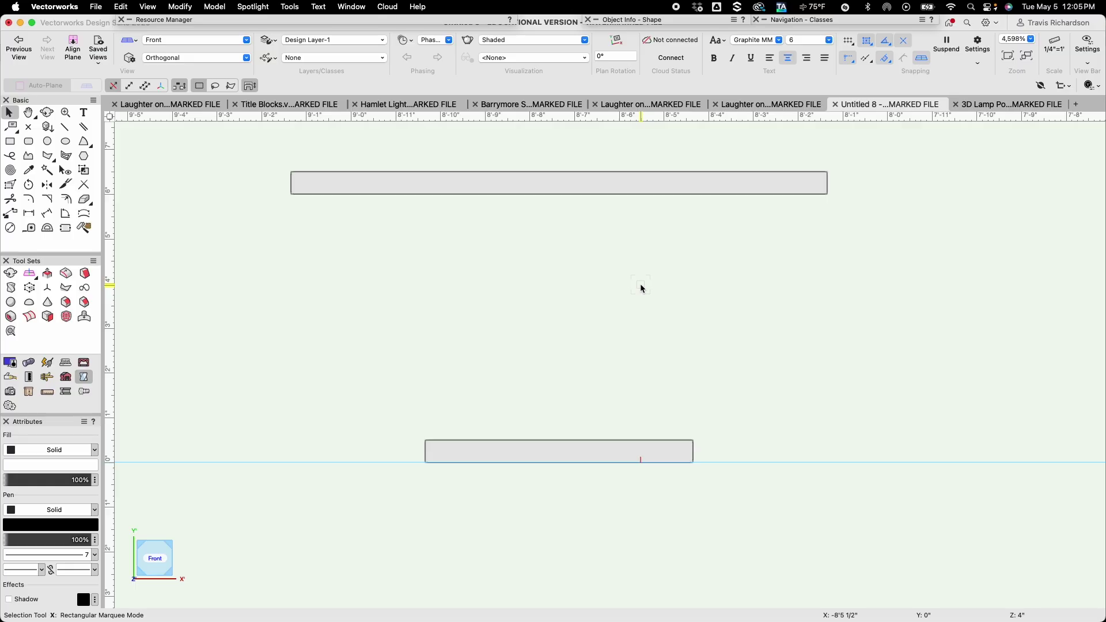
Draw a vertical guide line about 1 1/2" long up from the lower frame's bottom-left corner
{"action": "key", "text": "2"}
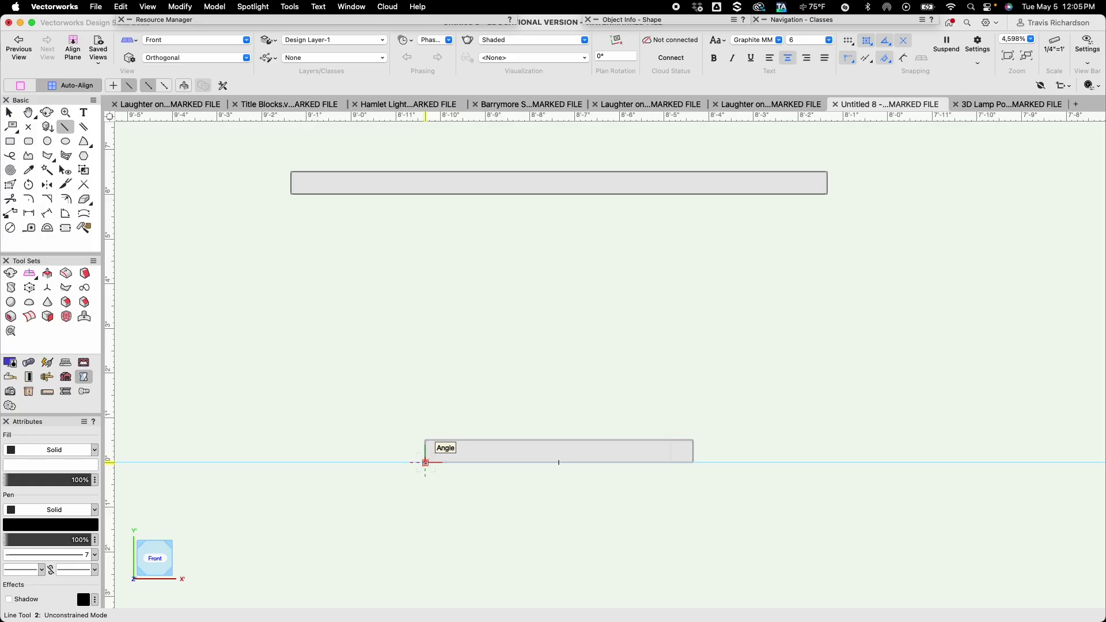
{"action": "left_click", "coordinate": [426, 463]}
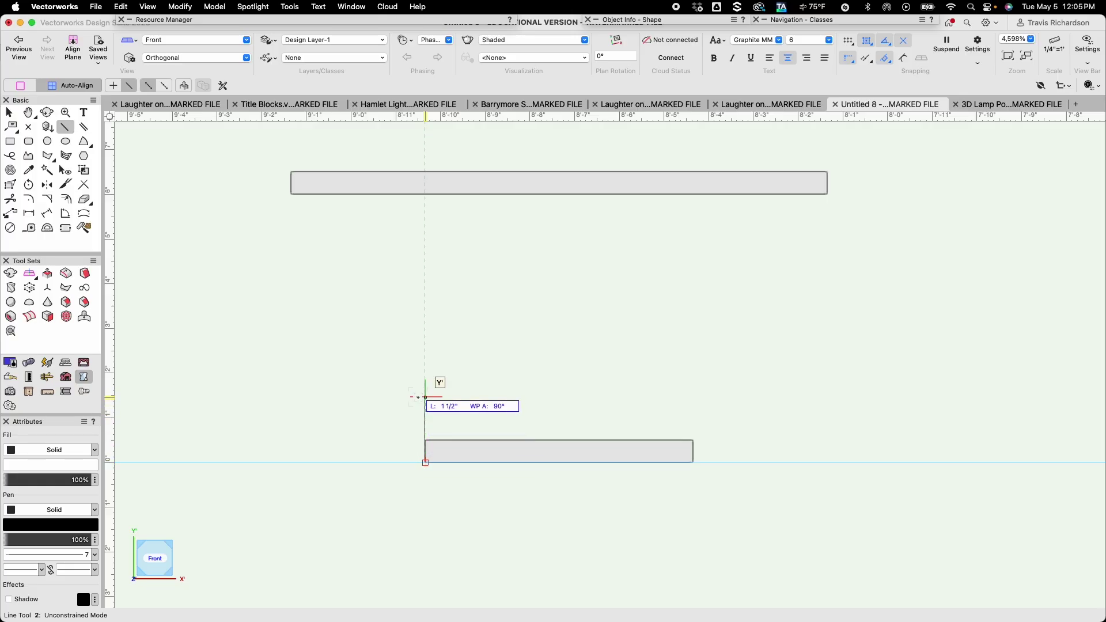
{"action": "left_click", "coordinate": [425, 399]}
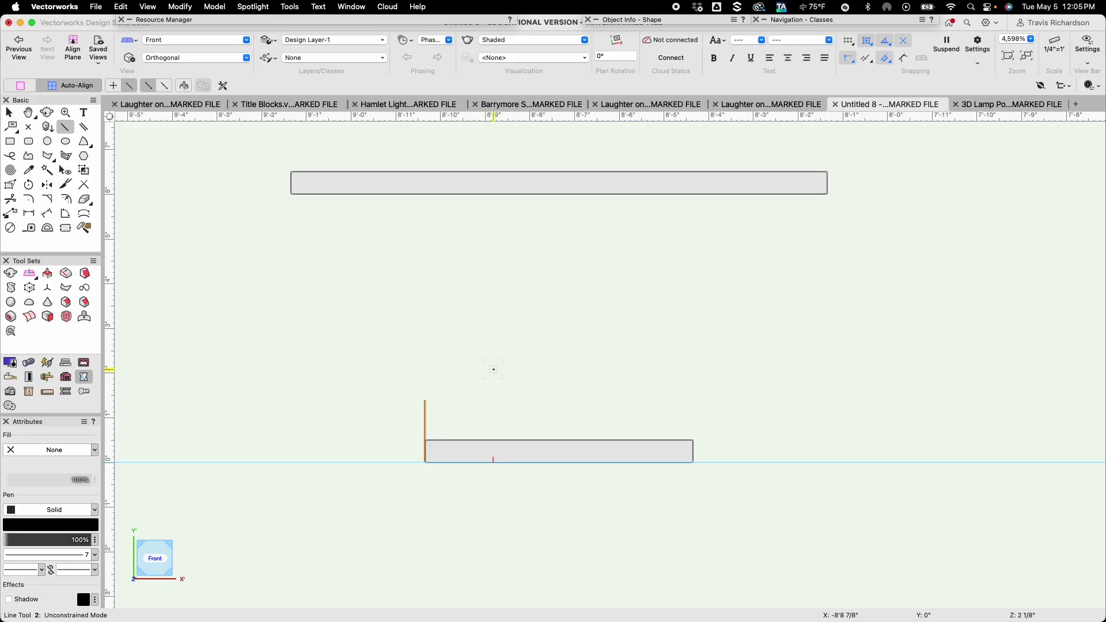
Move the vertical guide line by an X offset of 1/2" and a Y offset of 0"
{"action": "key", "text": "super+m"}
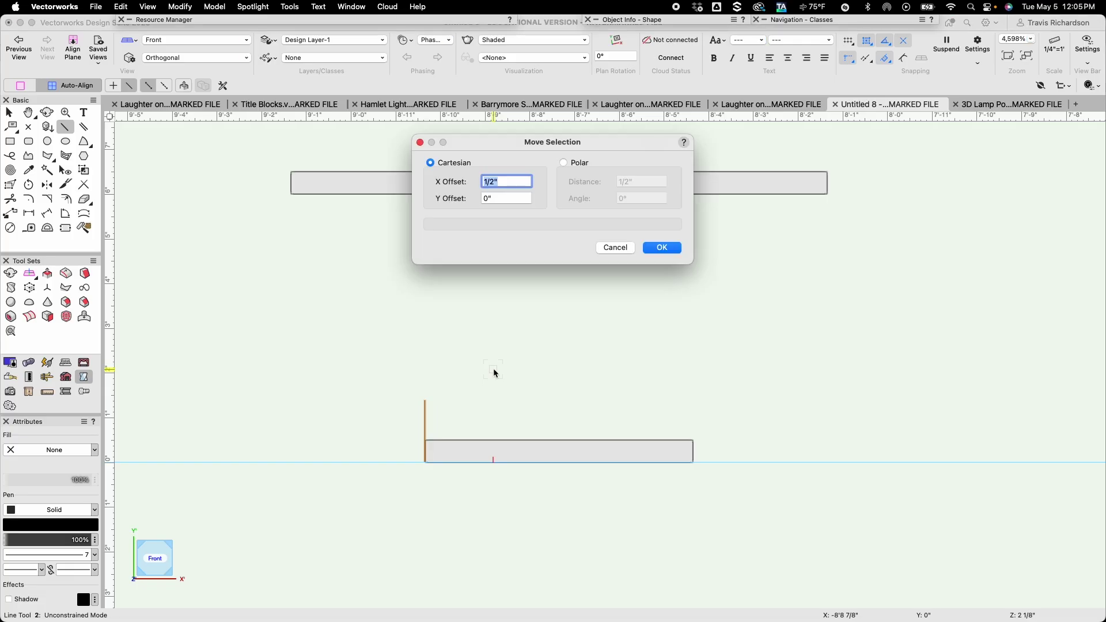
{"action": "key", "text": "Tab"}
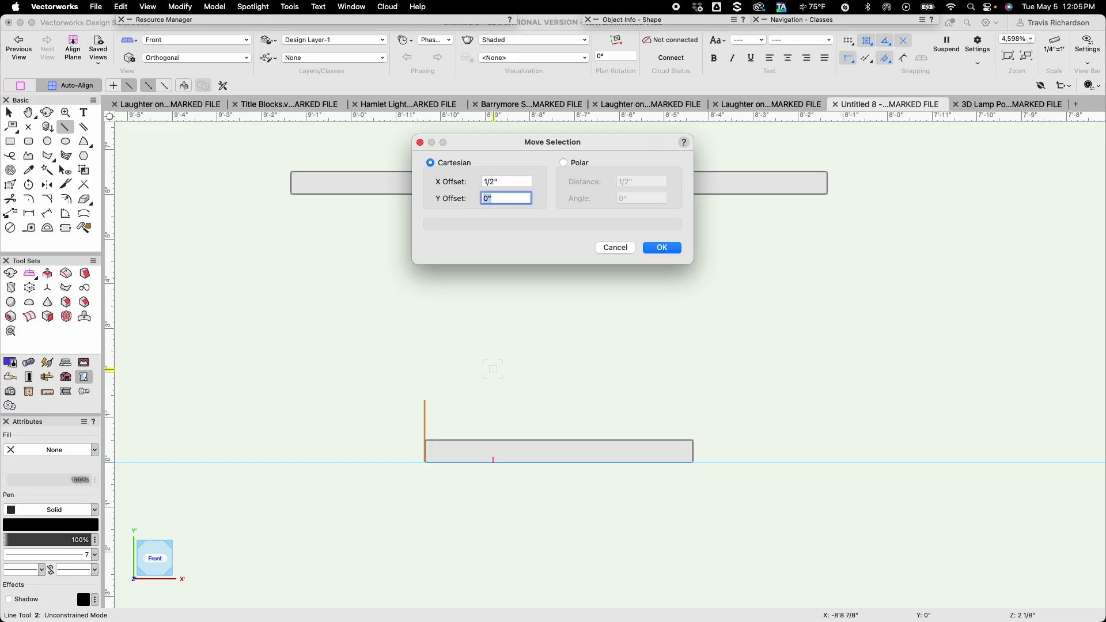
{"action": "key", "text": "Tab"}
{"action": "type", "text": "1"}
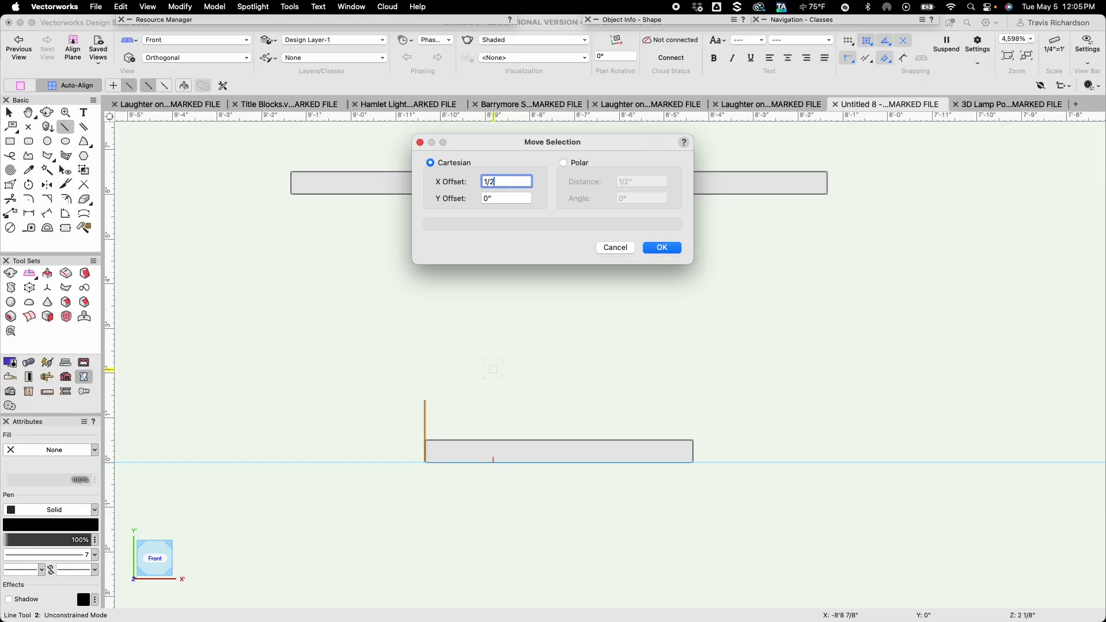
{"action": "key", "text": "Tab"}
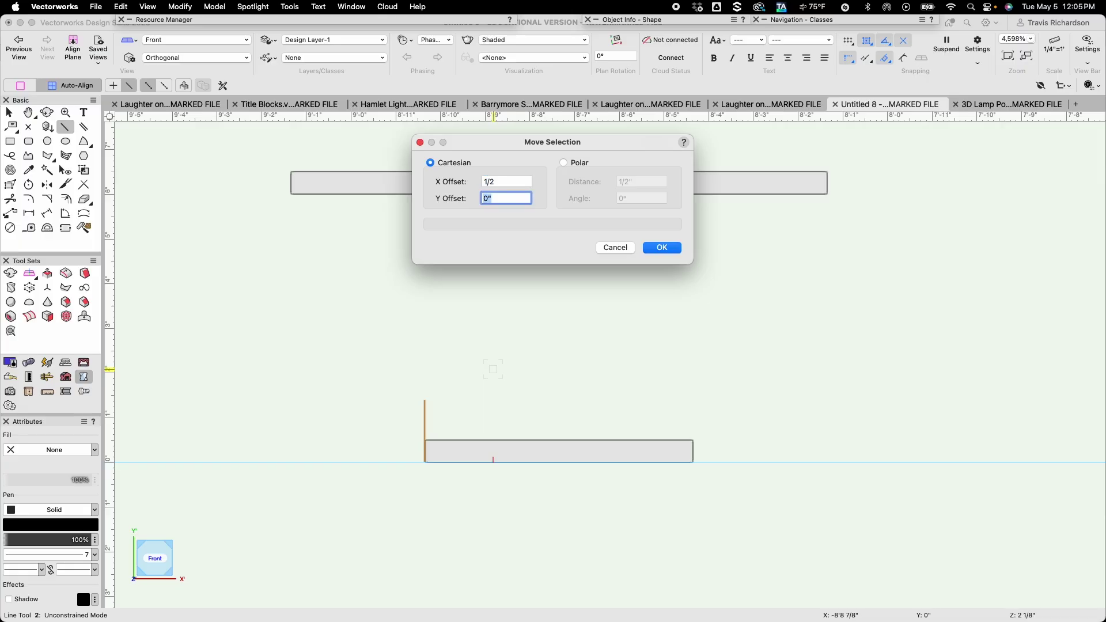
{"action": "key", "text": "Return"}
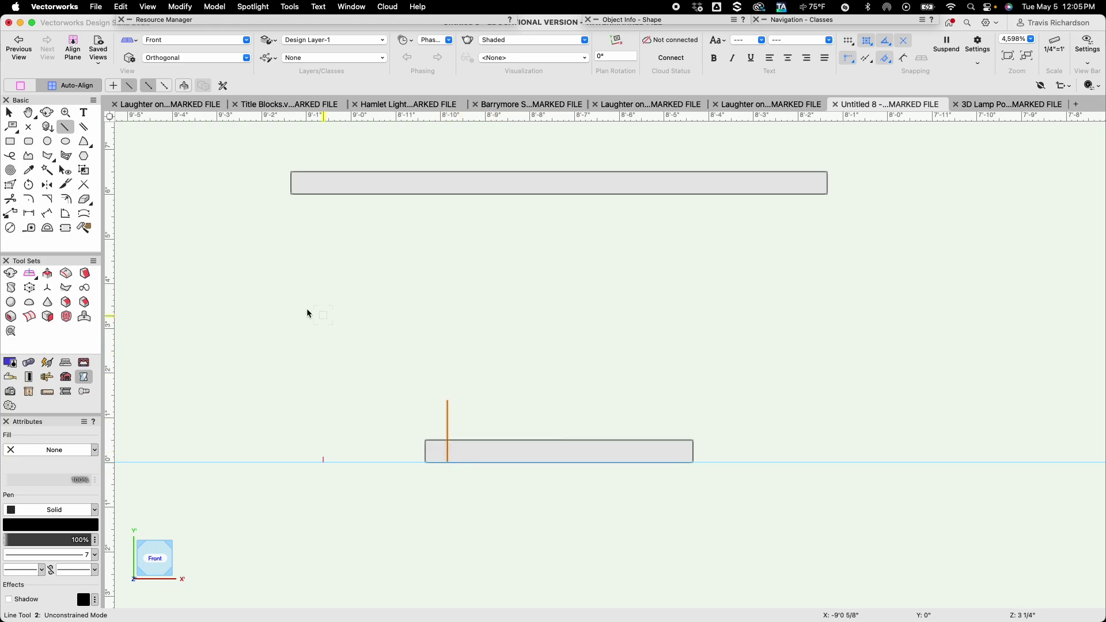
Start a corner-vertex polyline at the upper frame's bottom-left corner with a 1/2" segment along its lower edge
{"action": "left_click", "coordinate": [42, 159]}
{"action": "left_click", "coordinate": [31, 158]}
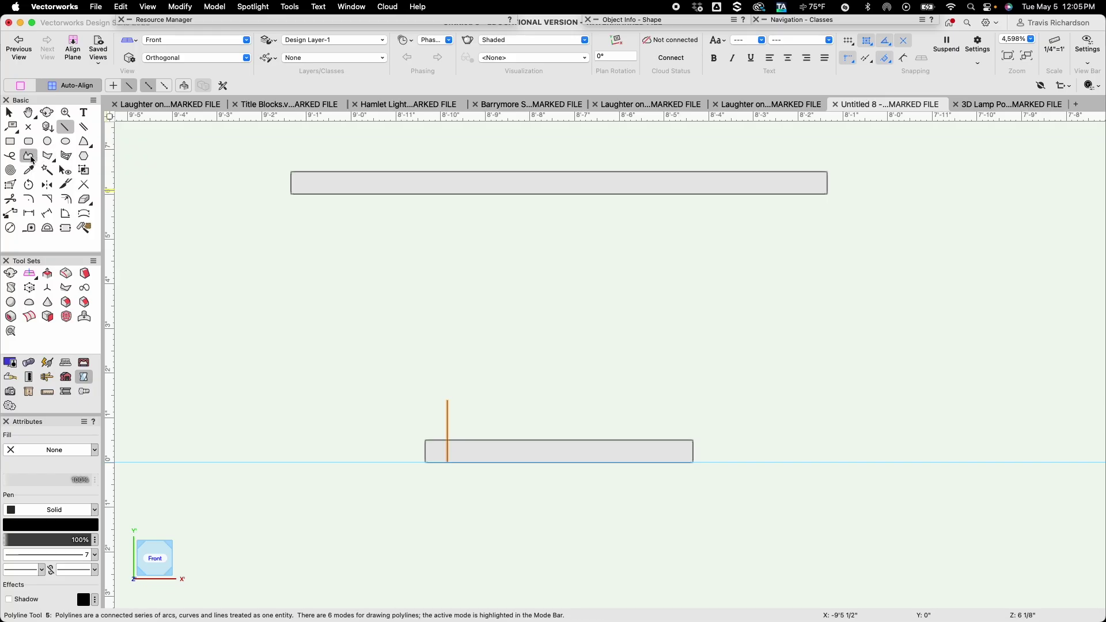
{"action": "left_click", "coordinate": [48, 158]}
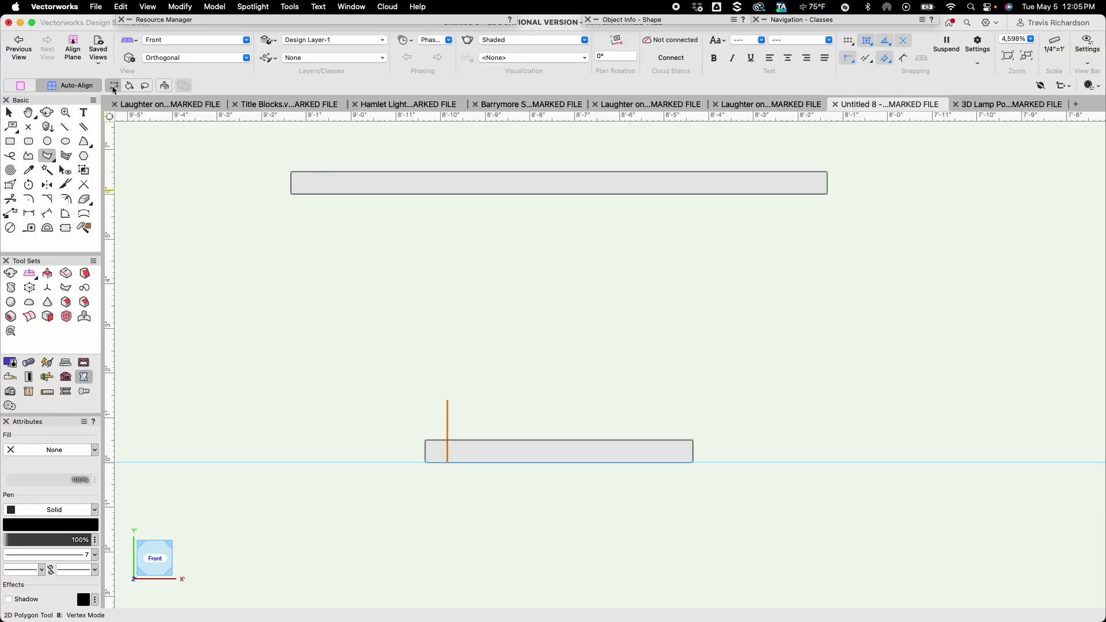
{"action": "left_click", "coordinate": [30, 158]}
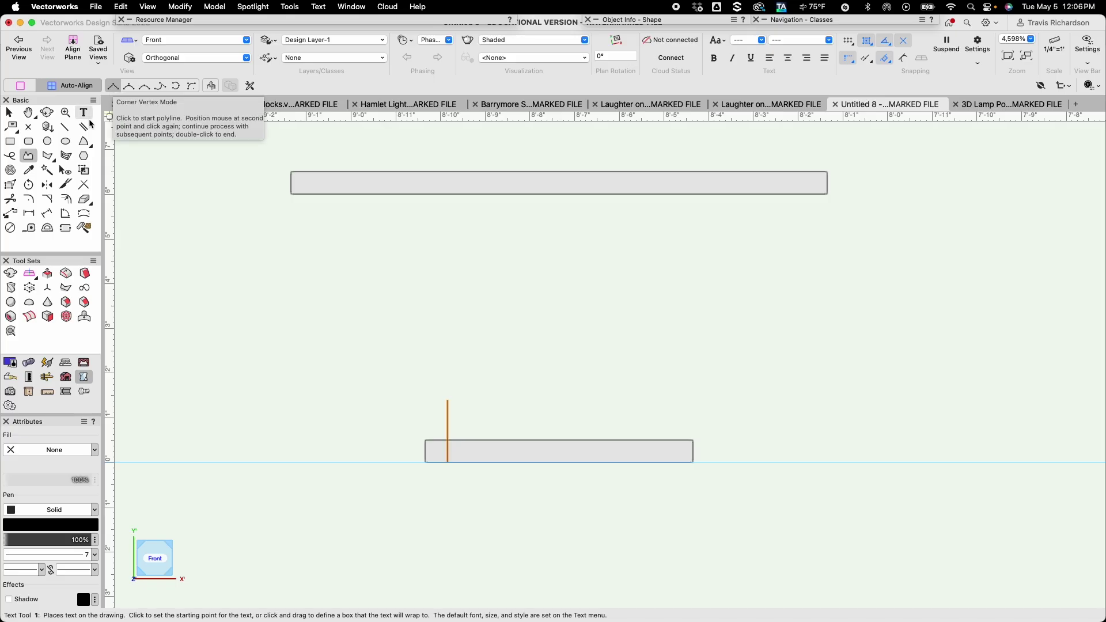
{"action": "left_click", "coordinate": [291, 194]}
{"action": "key", "text": "Tab"}
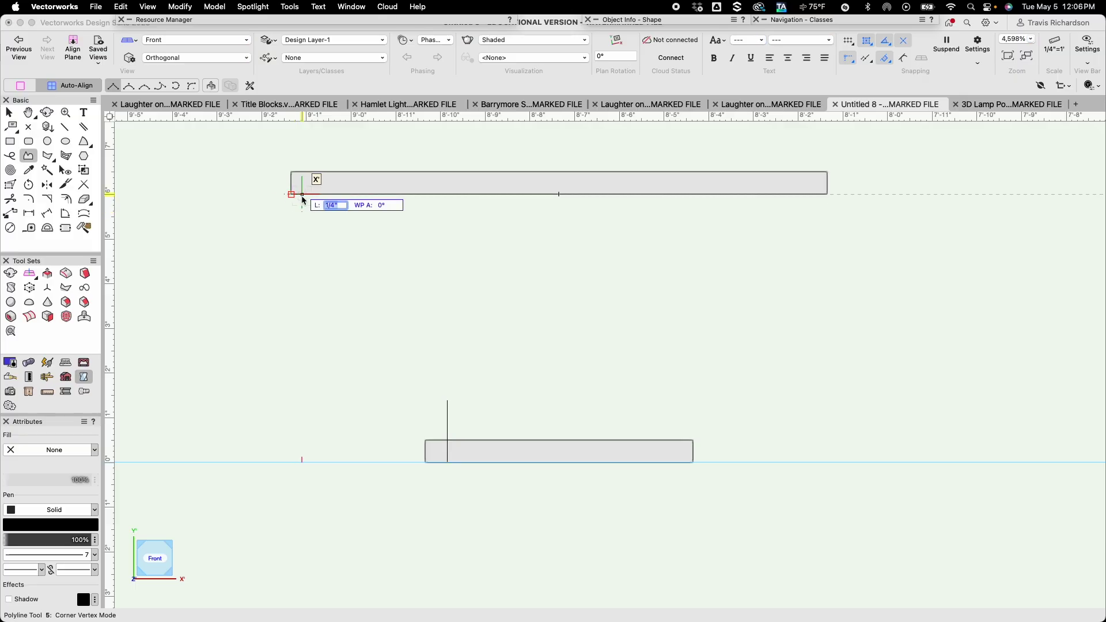
{"action": "type", "text": "1/"}
{"action": "key", "text": "Return"}
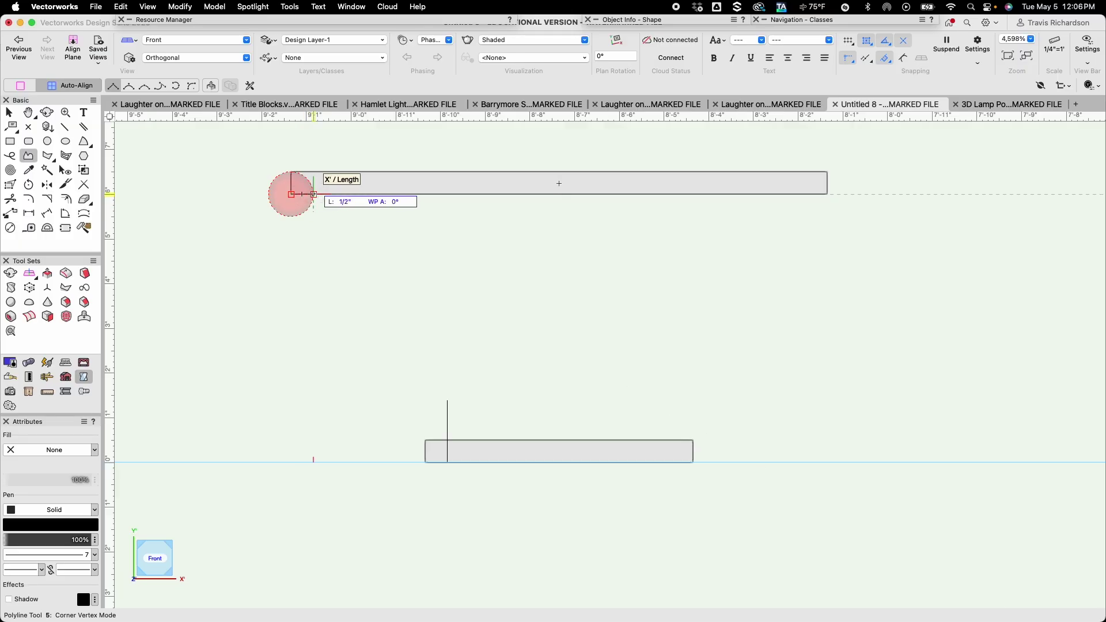
{"action": "left_click", "coordinate": [314, 194]}
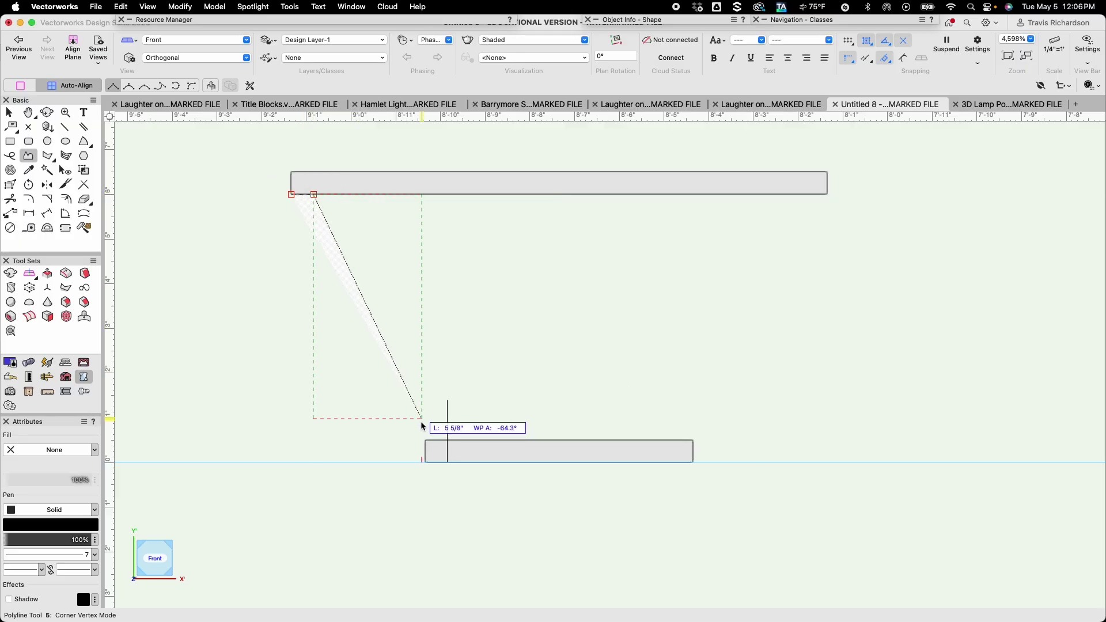
Continue the polyline to the guide line on the lower frame's top edge, across to that frame's top-left corner, and close it as a slanted brace
{"action": "scroll", "coordinate": [446, 432], "scroll_direction": "up", "scroll_amount": 6}
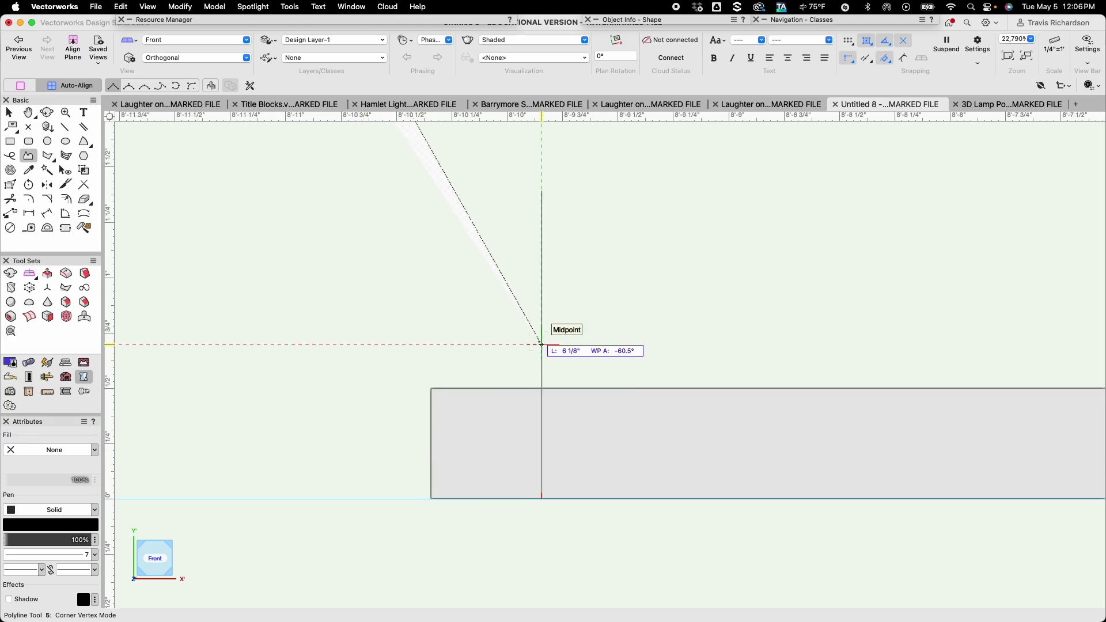
{"action": "left_click", "coordinate": [542, 388]}
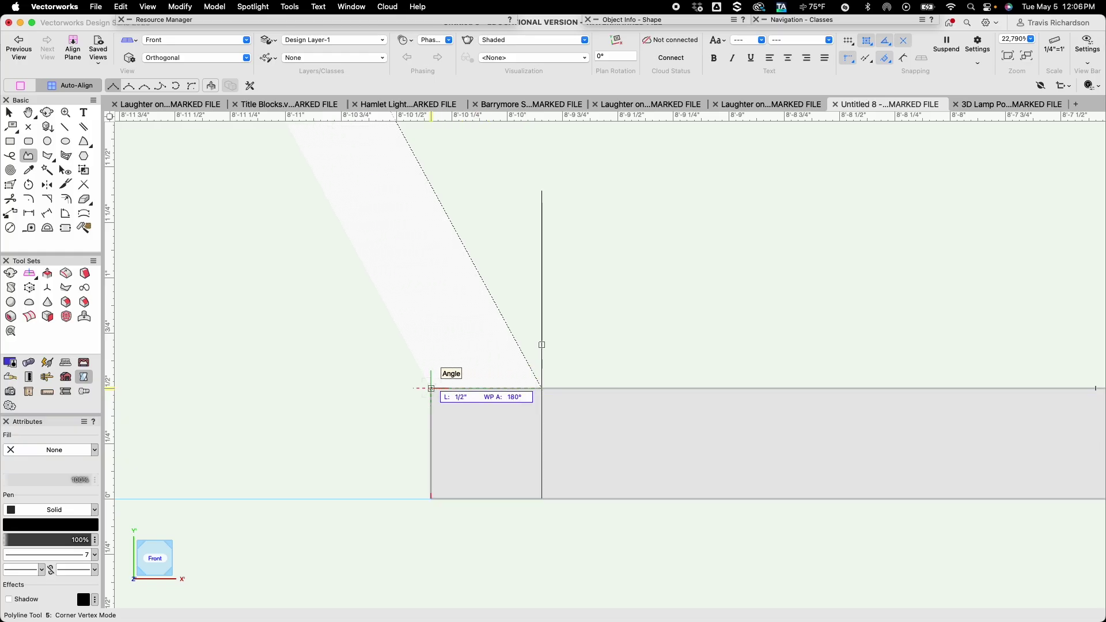
{"action": "scroll", "coordinate": [433, 390], "scroll_direction": "down", "scroll_amount": 5}
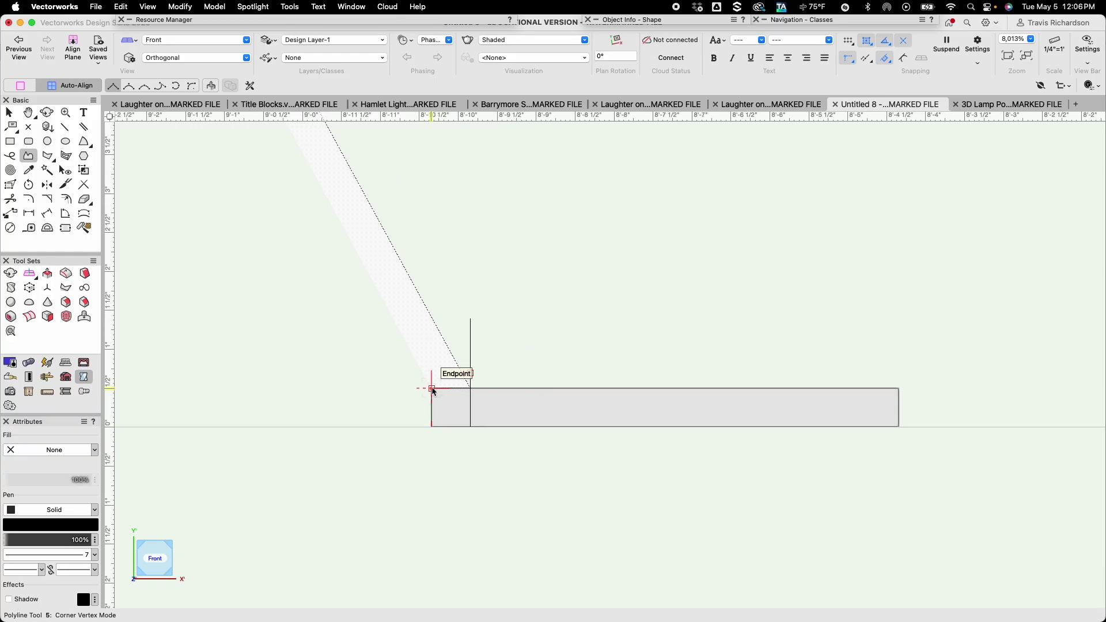
{"action": "key", "text": "h"}
{"action": "mouse_move", "coordinate": [432, 388]}
{"action": "left_mouse_down"}
{"action": "mouse_move", "coordinate": [430, 426]}
{"action": "mouse_move", "coordinate": [461, 502]}
{"action": "left_mouse_up"}
{"action": "scroll", "coordinate": [403, 366], "scroll_direction": "up", "scroll_amount": 3}
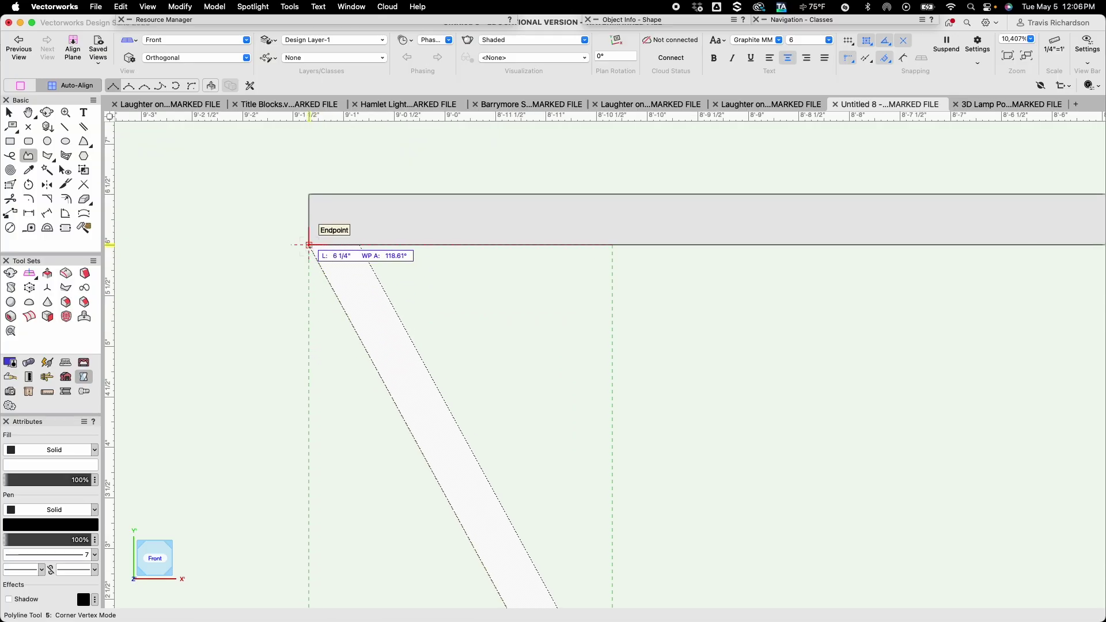
{"action": "left_click", "coordinate": [309, 245]}
{"action": "scroll", "coordinate": [306, 270], "scroll_direction": "down", "scroll_amount": 3}
{"action": "scroll", "coordinate": [305, 269], "scroll_direction": "down", "scroll_amount": 2}
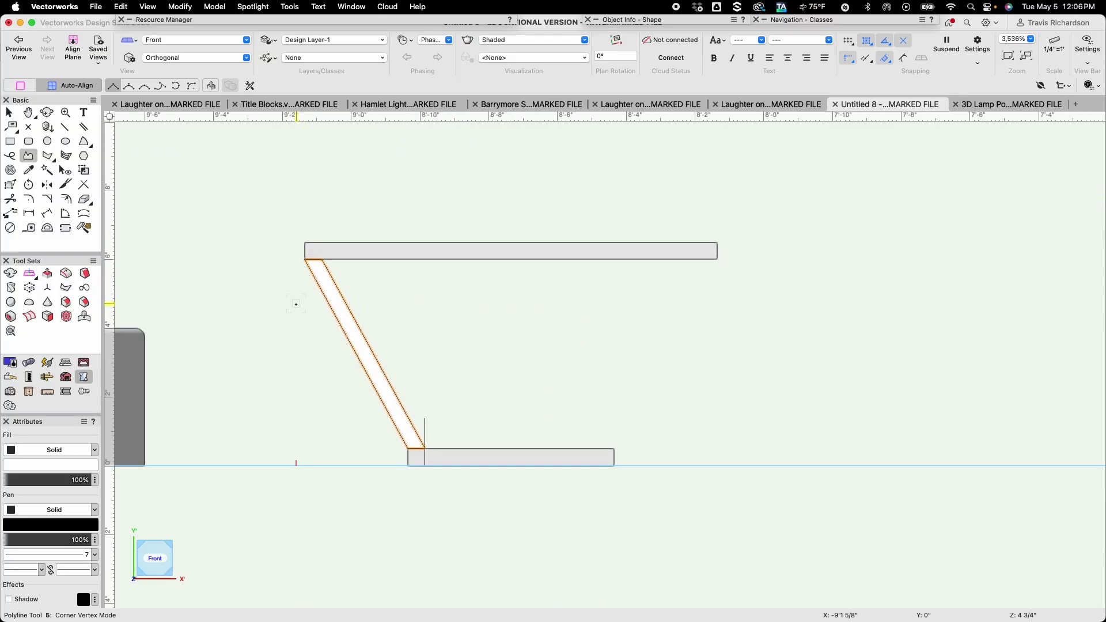
Delete the vertical guide line and extrude the slanted brace profile 1/2"
{"action": "key", "text": "x"}
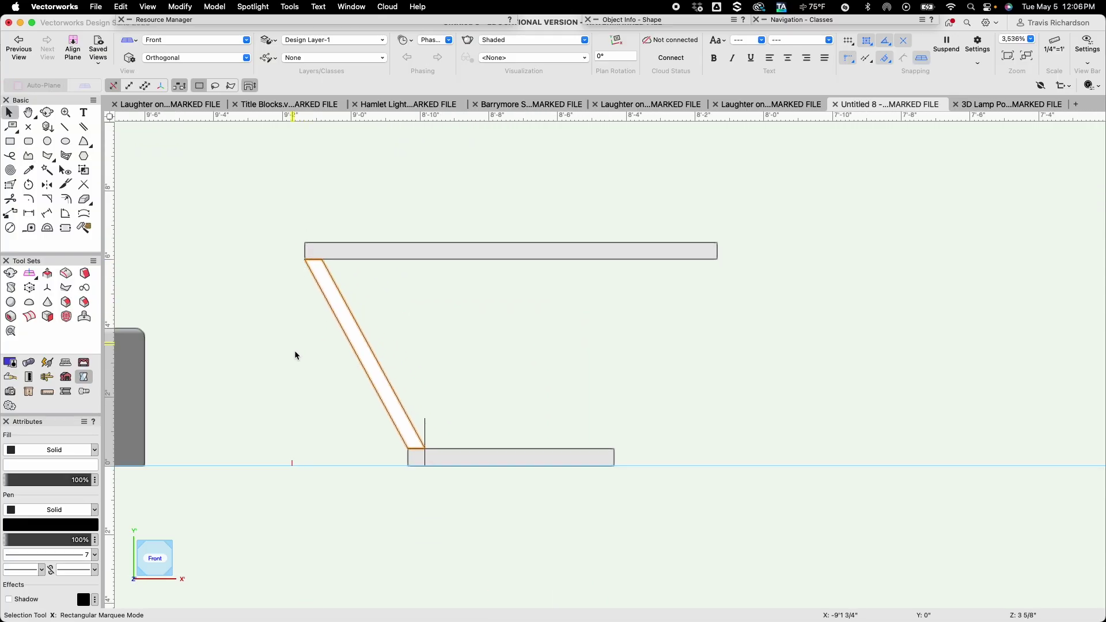
{"action": "left_click", "coordinate": [438, 409]}
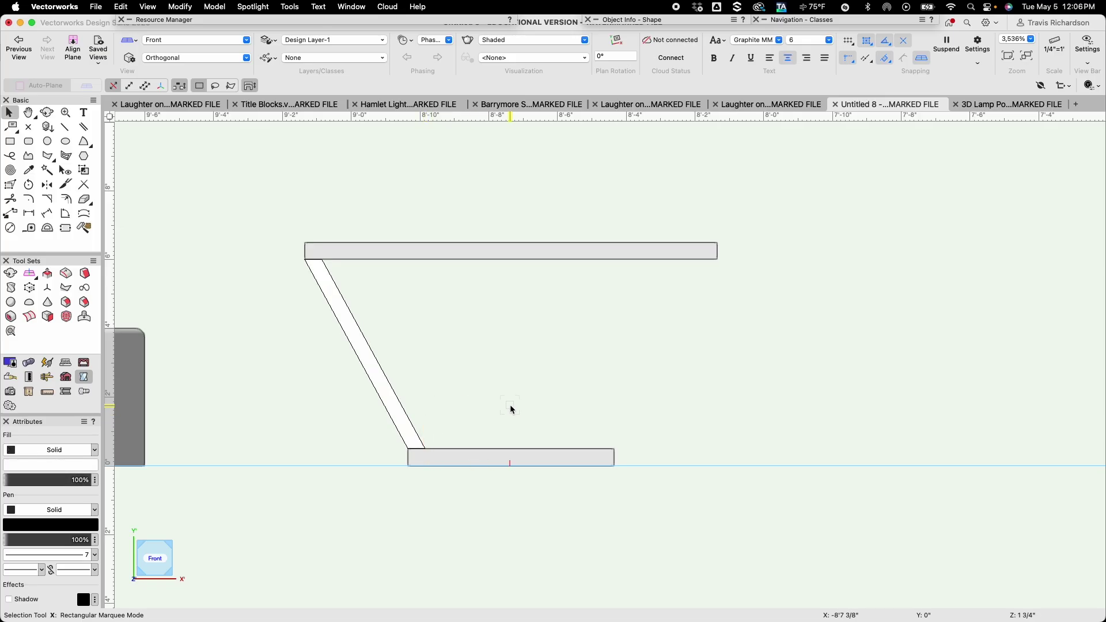
{"action": "left_click", "coordinate": [395, 415]}
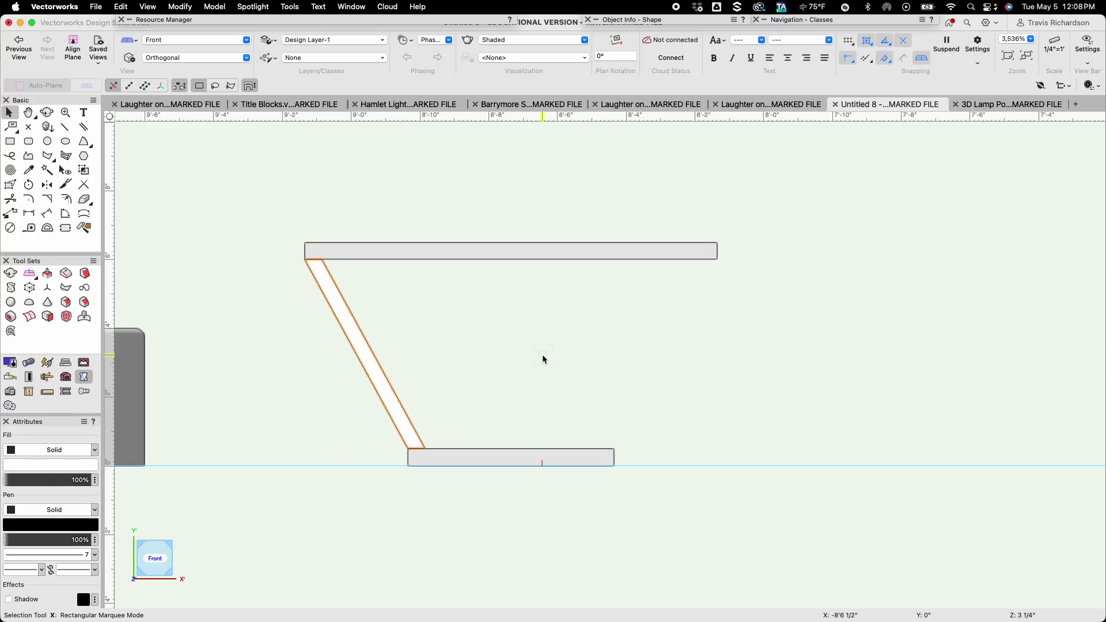
{"action": "key", "text": "super+e"}
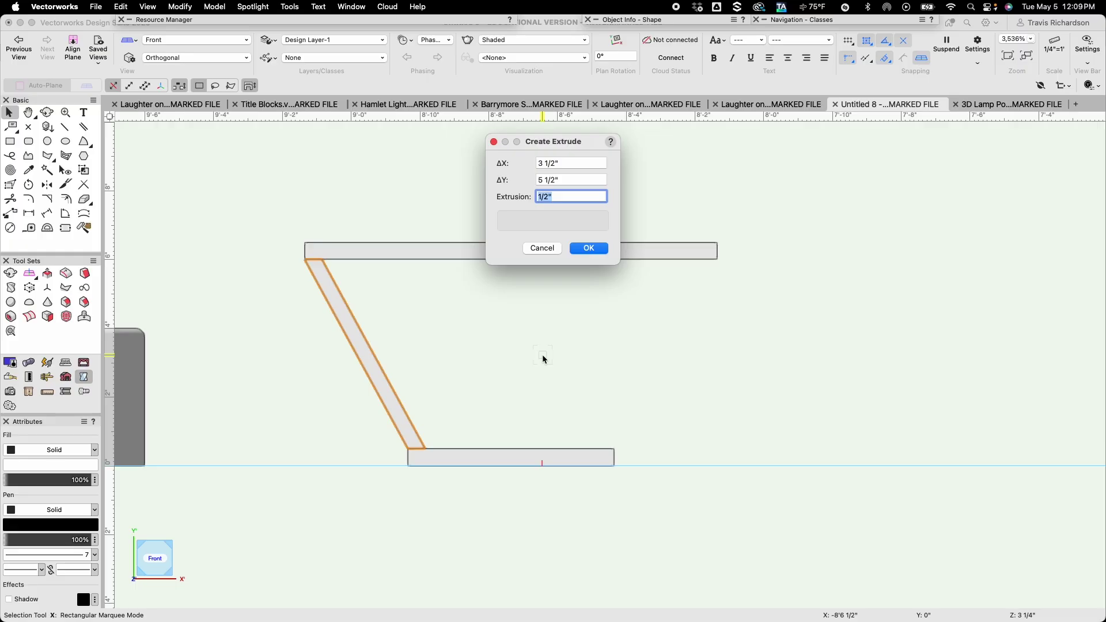
{"action": "key", "text": "Return"}
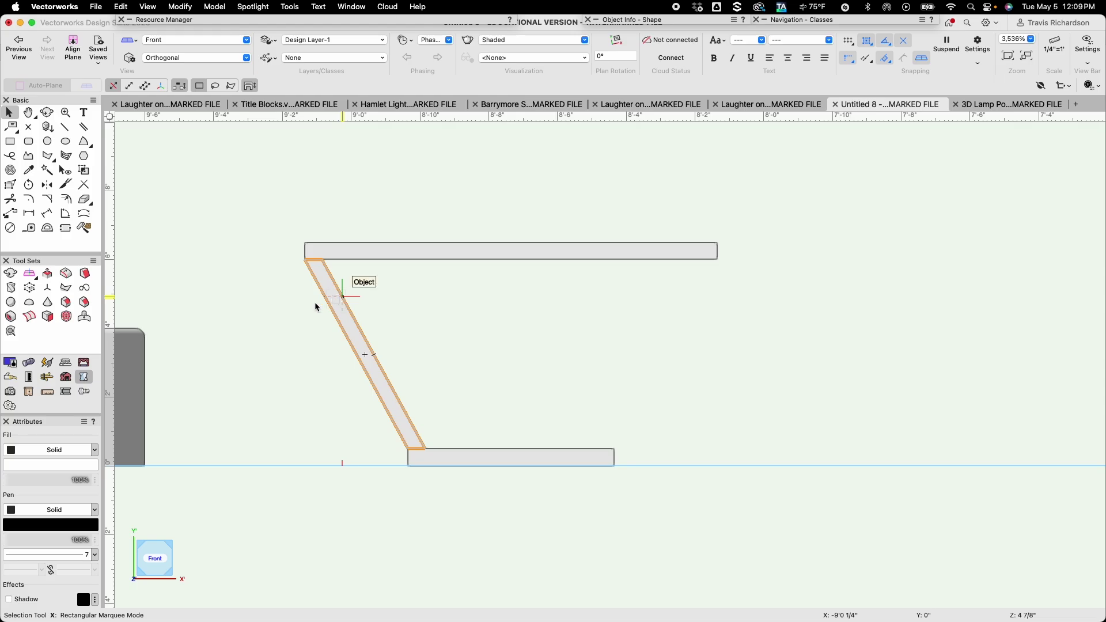
In Left view, select both square frames and move them horizontally about 20" clear of the column, towards the brace
{"action": "left_click", "coordinate": [181, 39]}
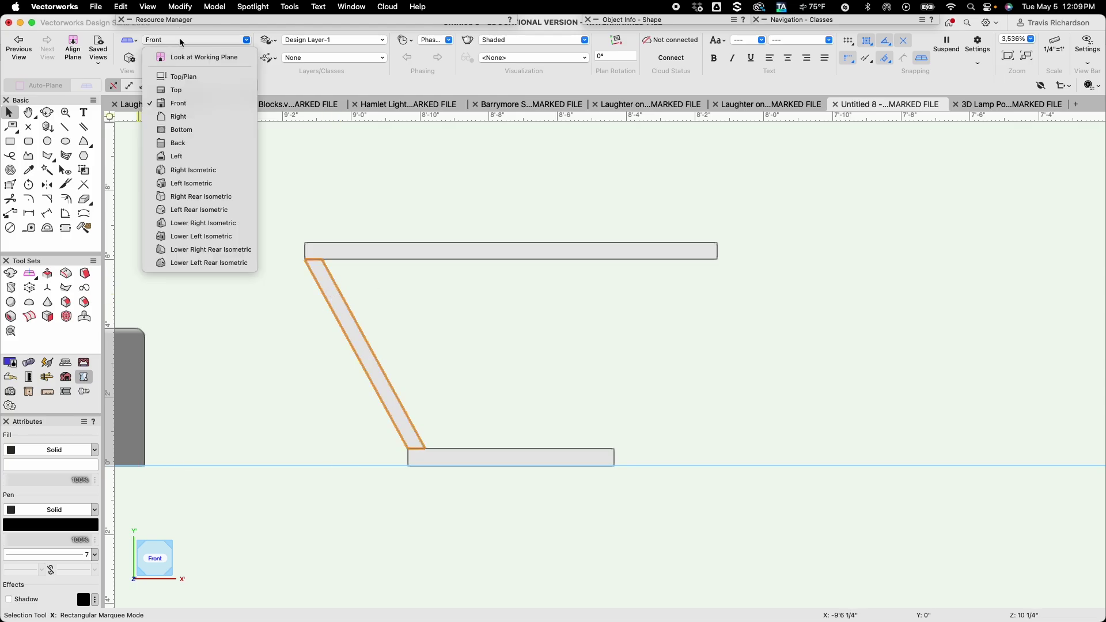
{"action": "left_click", "coordinate": [178, 156]}
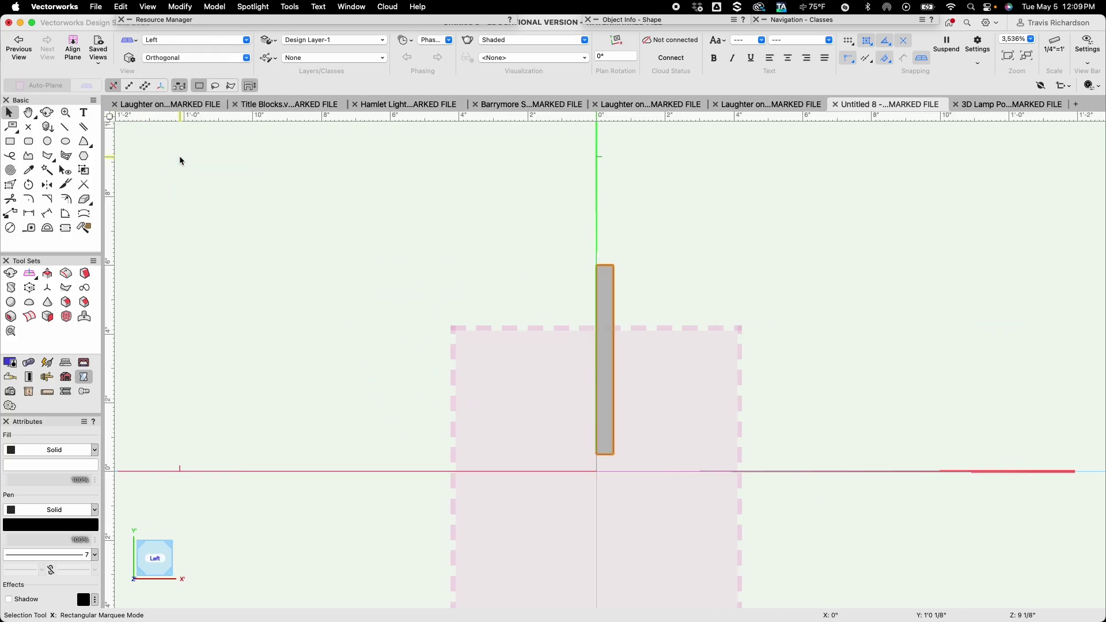
{"action": "scroll", "coordinate": [212, 213], "scroll_direction": "down", "scroll_amount": 3}
{"action": "key", "text": "h"}
{"action": "left_click_drag", "start_coordinate": [210, 229], "coordinate": [775, 242]}
{"action": "key", "text": "x"}
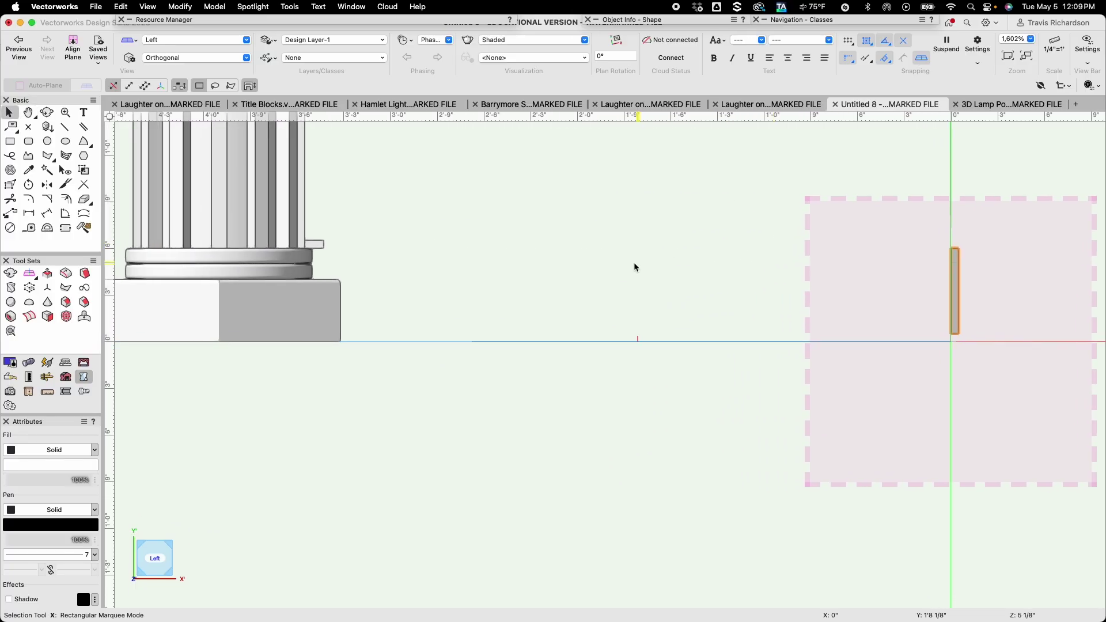
{"action": "scroll", "coordinate": [635, 264], "scroll_direction": "down", "scroll_amount": 3}
{"action": "scroll", "coordinate": [634, 265], "scroll_direction": "up", "scroll_amount": 1}
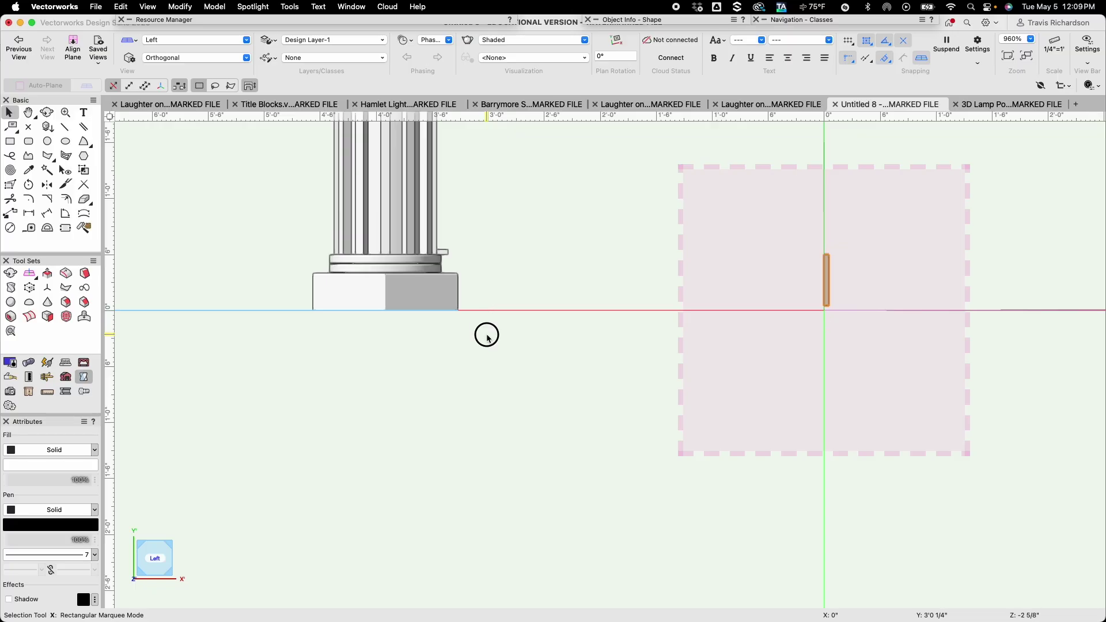
{"action": "left_click_drag", "start_coordinate": [486, 335], "coordinate": [333, 216]}
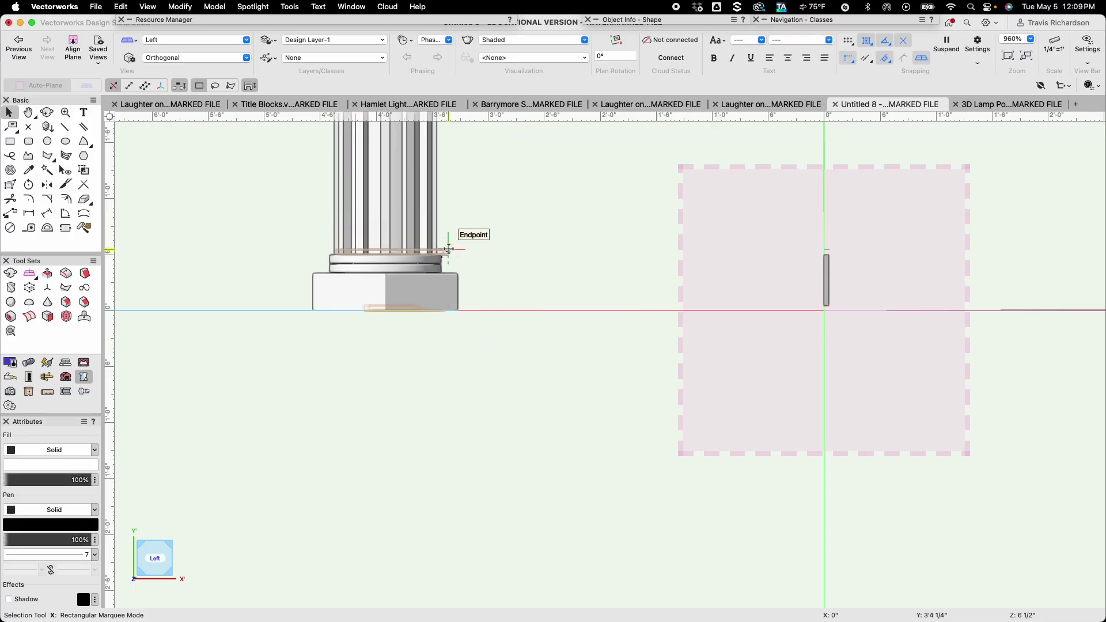
{"action": "left_click_drag", "start_coordinate": [448, 251], "coordinate": [635, 251]}
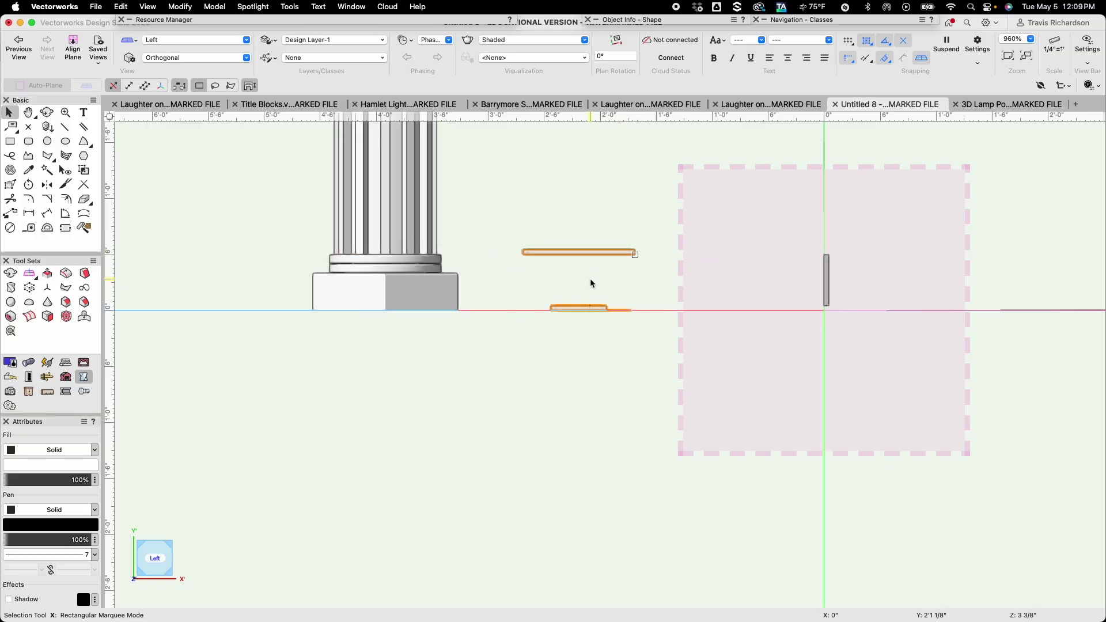
Move the brace so its top outer corner meets the upper frame's bottom outer corner
{"action": "scroll", "coordinate": [636, 280], "scroll_direction": "up", "scroll_amount": 1}
{"action": "scroll", "coordinate": [637, 281], "scroll_direction": "up", "scroll_amount": 2}
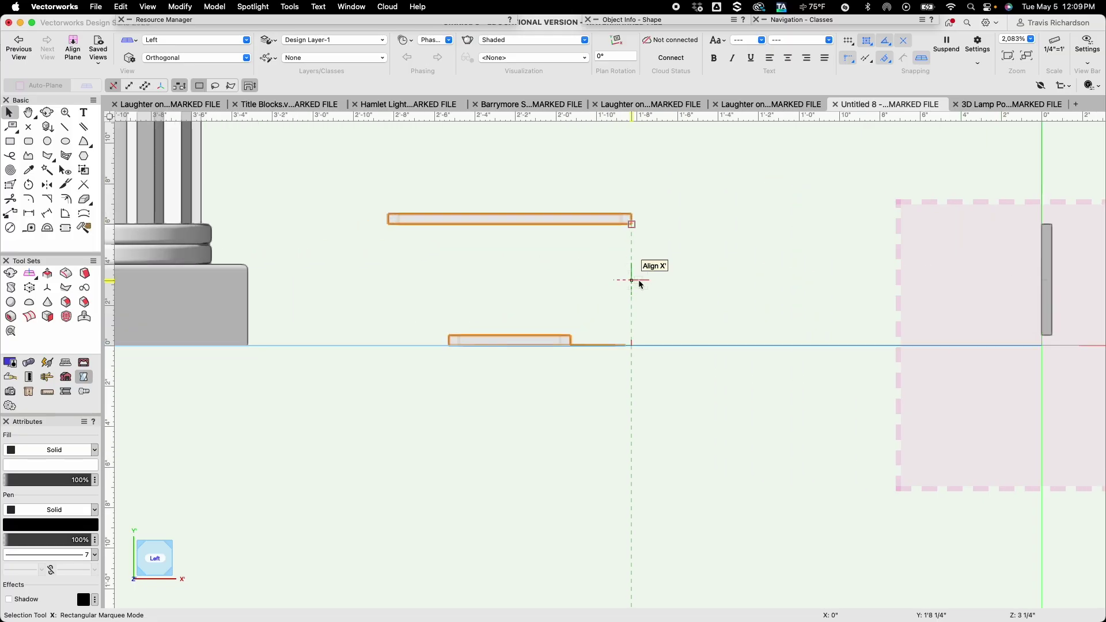
{"action": "left_click", "coordinate": [1046, 278]}
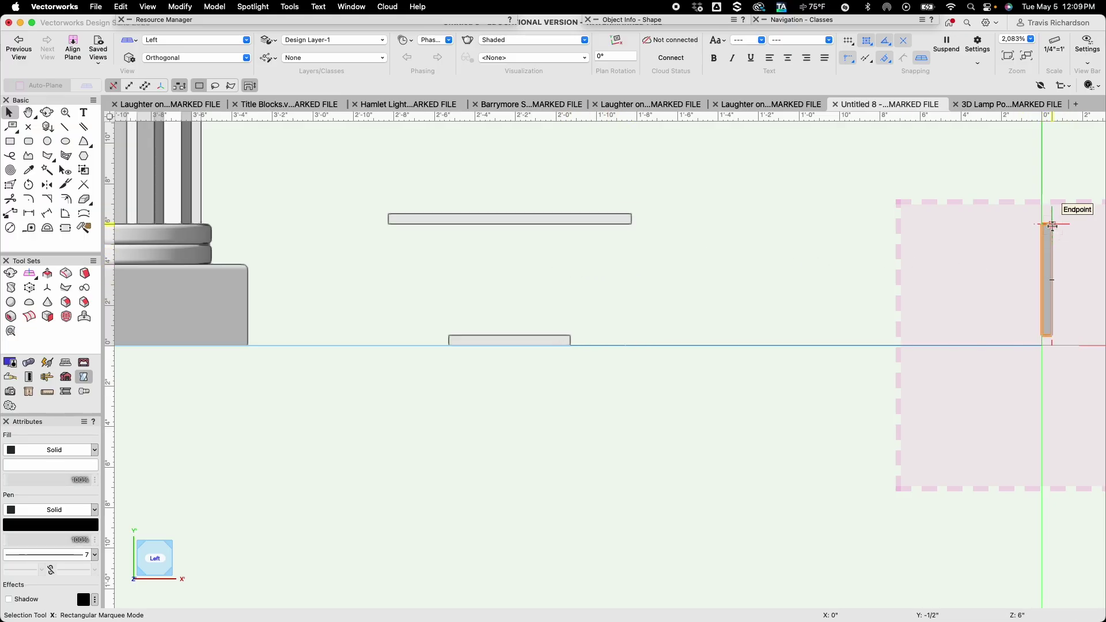
{"action": "left_click_drag", "start_coordinate": [1052, 225], "coordinate": [633, 228]}
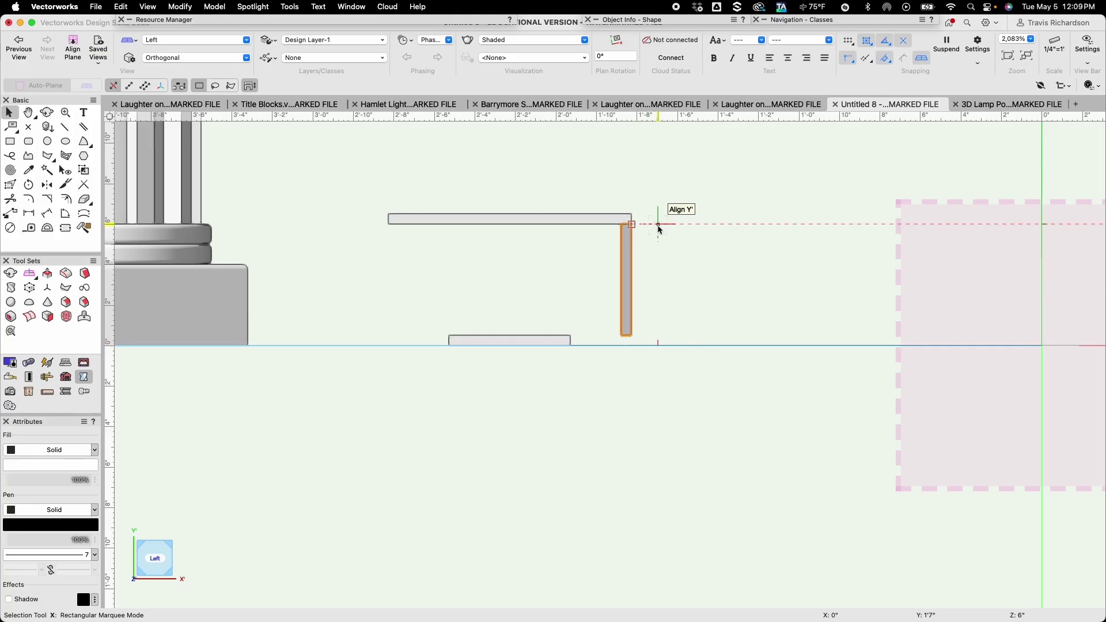
In Top/Plan view, rotate the brace about 42.5° around its outer end's midpoint, aiming it at the small frame's nearest outer corner
{"action": "left_click", "coordinate": [213, 40]}
{"action": "left_click", "coordinate": [207, 78]}
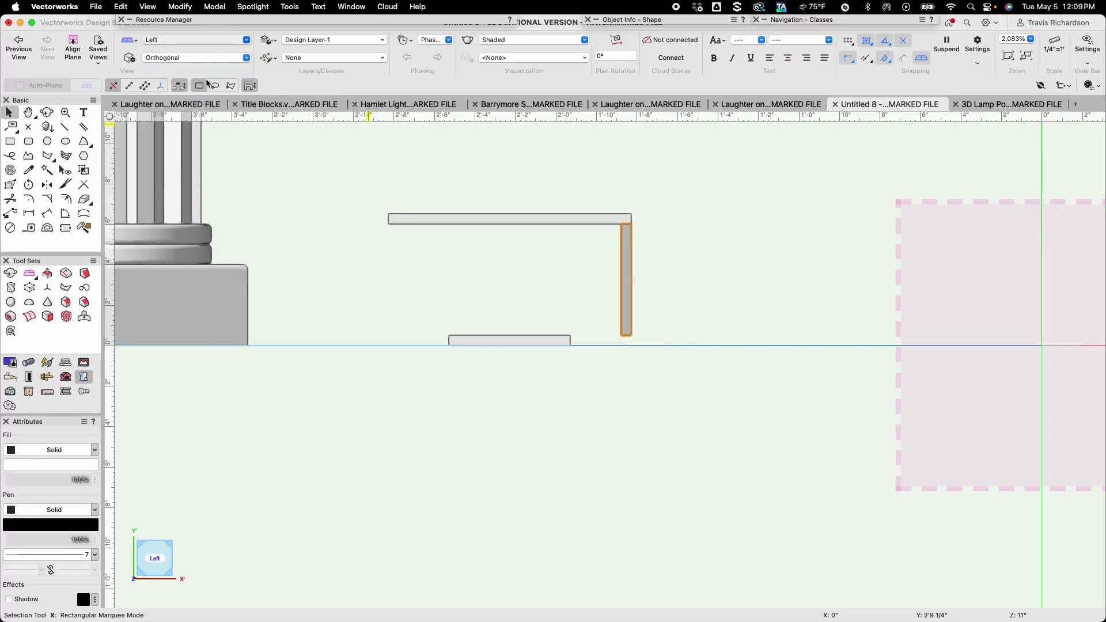
{"action": "middle_click_drag", "start_coordinate": [439, 287], "coordinate": [272, 336]}
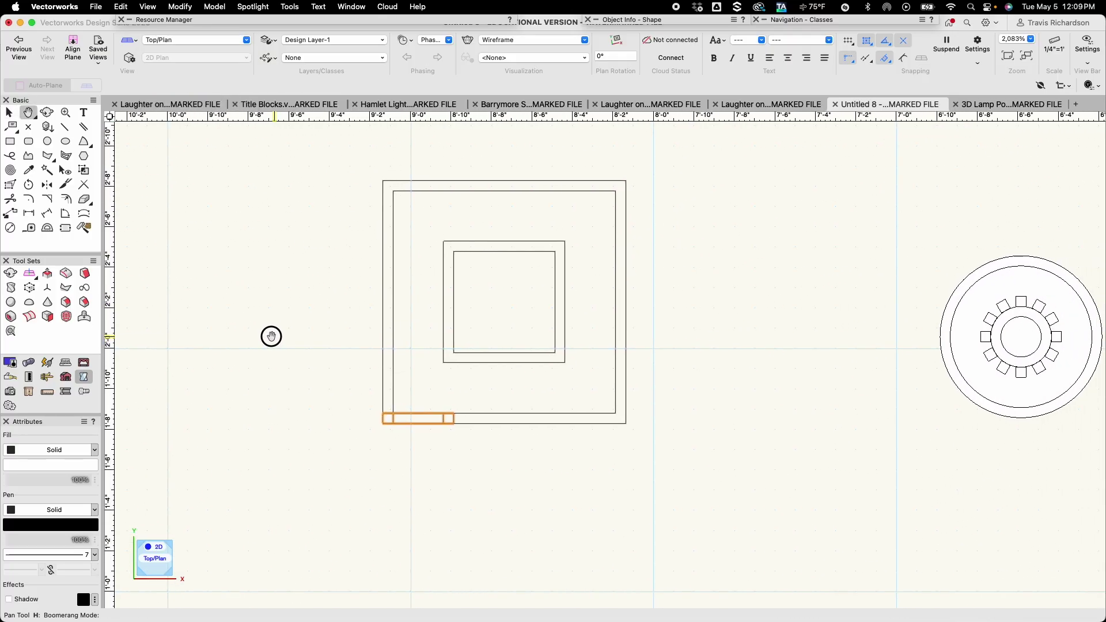
{"action": "left_click", "coordinate": [476, 422], "text": "shift"}
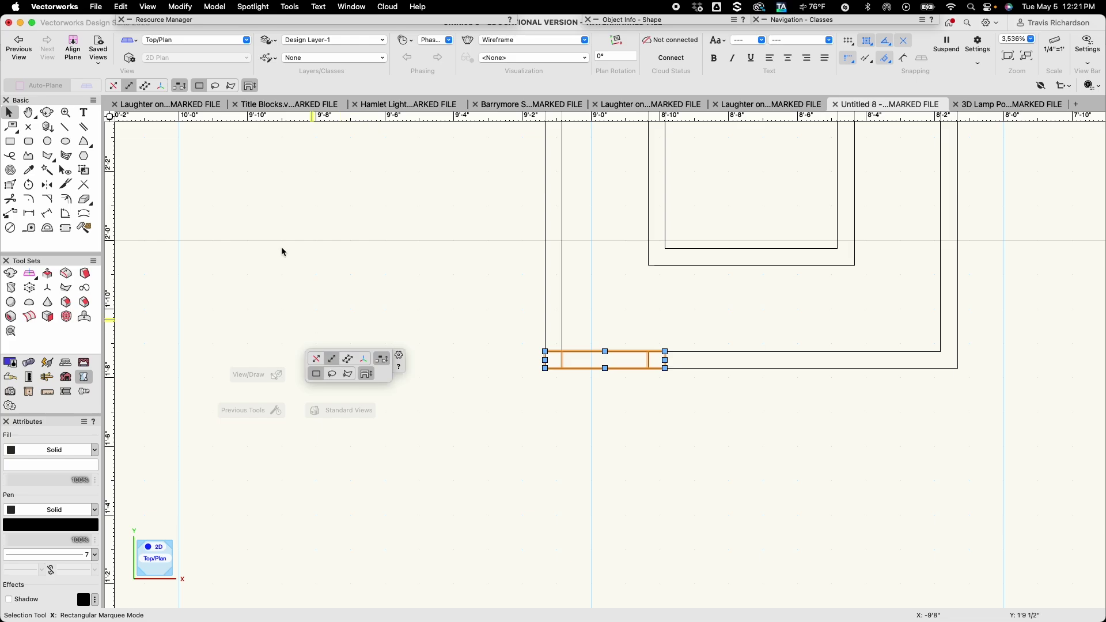
{"action": "scroll", "coordinate": [201, 149], "scroll_direction": "down", "scroll_amount": 3}
{"action": "scroll", "coordinate": [294, 279], "scroll_direction": "up", "scroll_amount": 3}
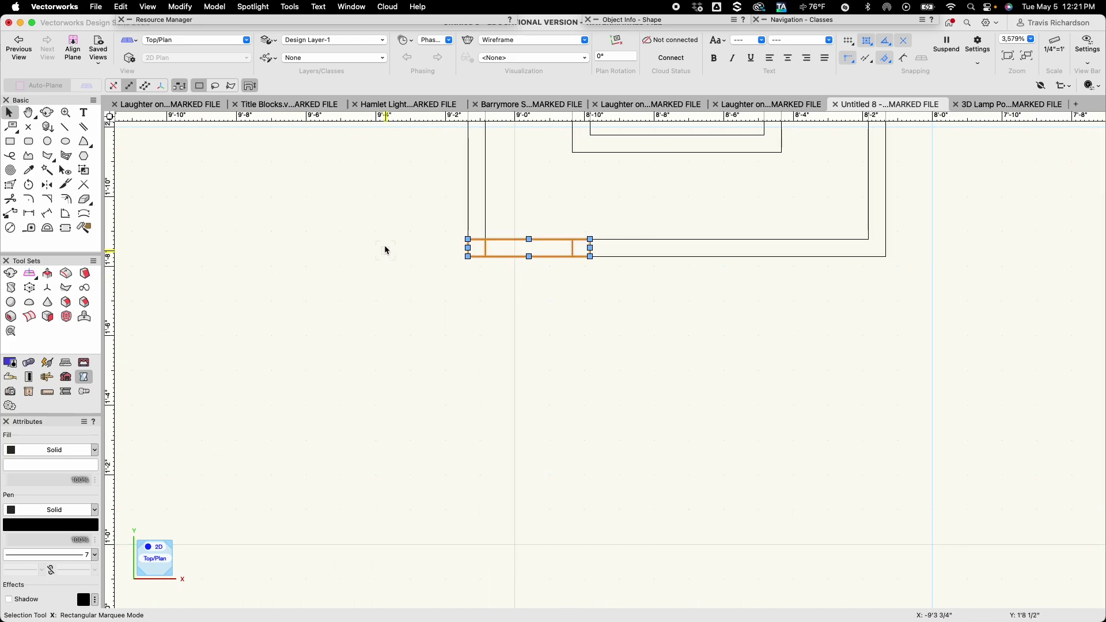
{"action": "key", "text": "h"}
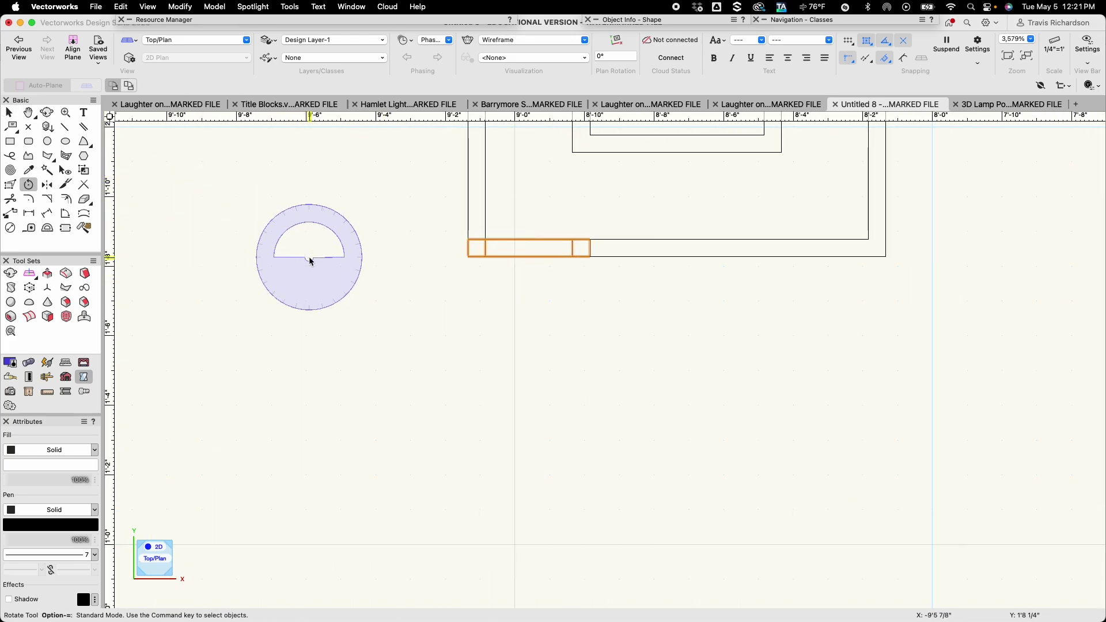
{"action": "mouse_move", "coordinate": [399, 266]}
{"action": "left_mouse_down"}
{"action": "mouse_move", "coordinate": [332, 305]}
{"action": "mouse_move", "coordinate": [267, 387]}
{"action": "left_mouse_up"}
{"action": "key", "text": "alt+equal"}
{"action": "scroll", "coordinate": [267, 390], "scroll_direction": "up", "scroll_amount": 3}
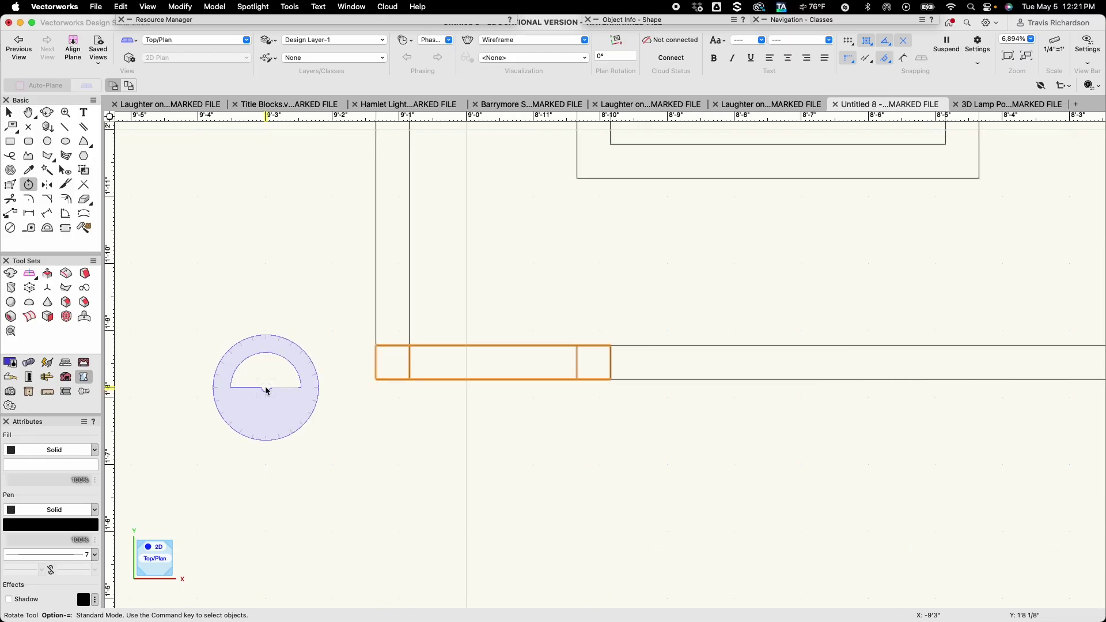
{"action": "left_click", "coordinate": [375, 363]}
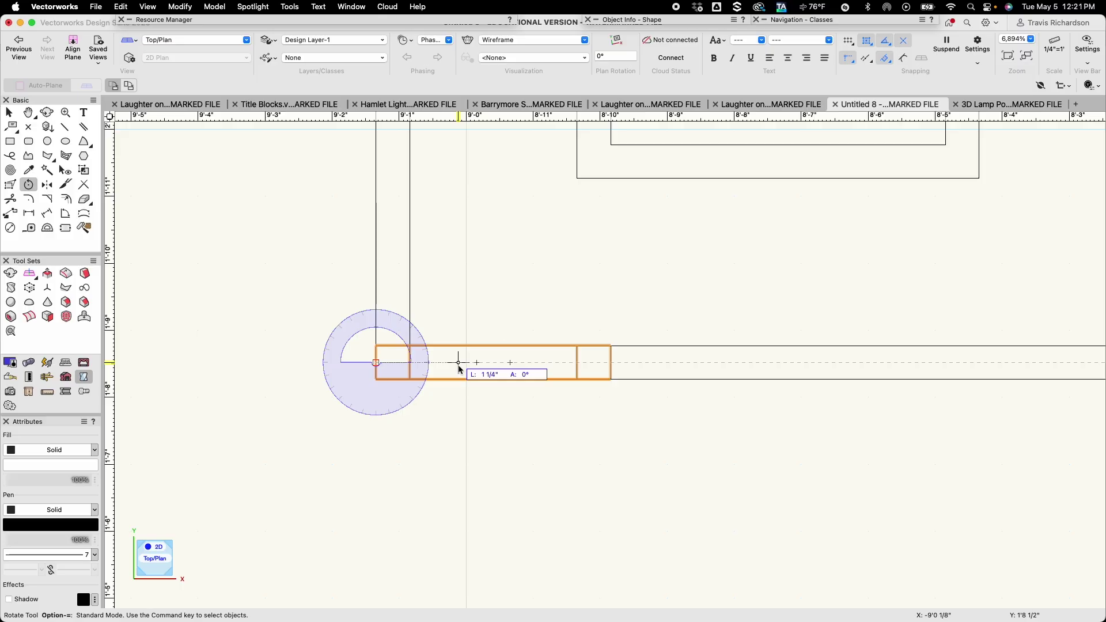
{"action": "left_click", "coordinate": [611, 363]}
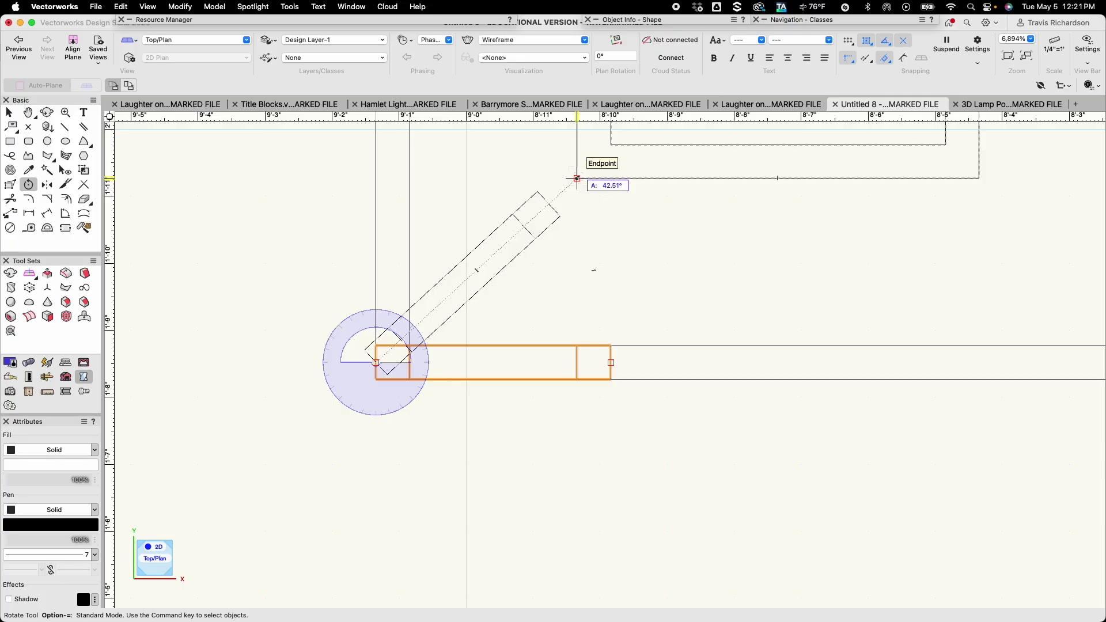
{"action": "left_click", "coordinate": [577, 178]}
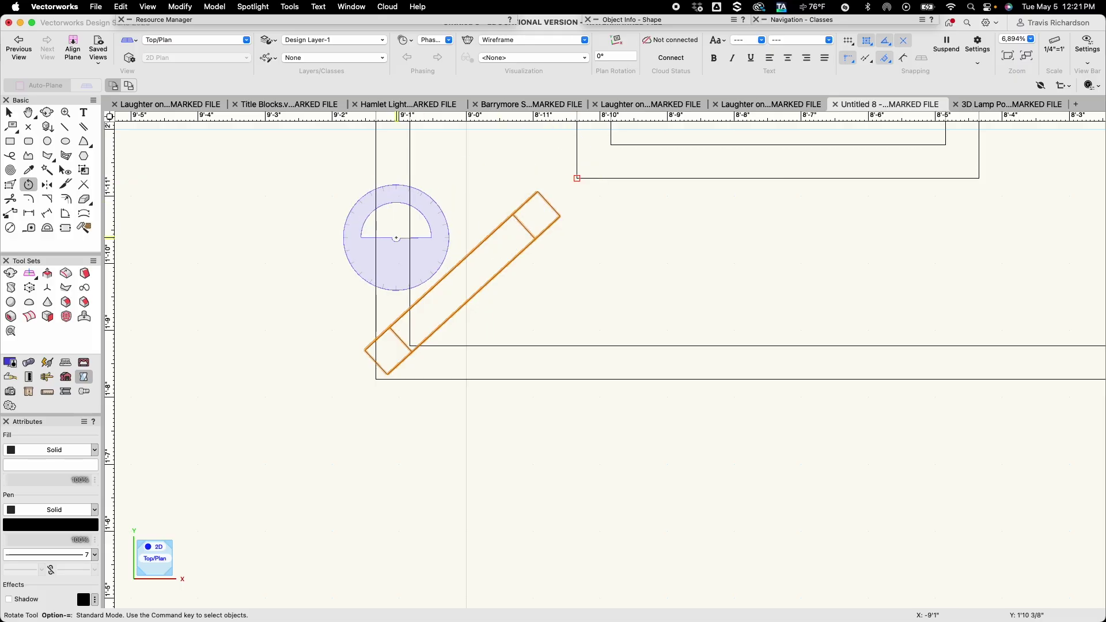
{"action": "key", "text": "x"}
Edit the brace's extrude profile, stretch its inner end along the brace to the small frame's inner edge, and exit the extrude
{"action": "middle_click_drag", "start_coordinate": [500, 208], "coordinate": [429, 309]}
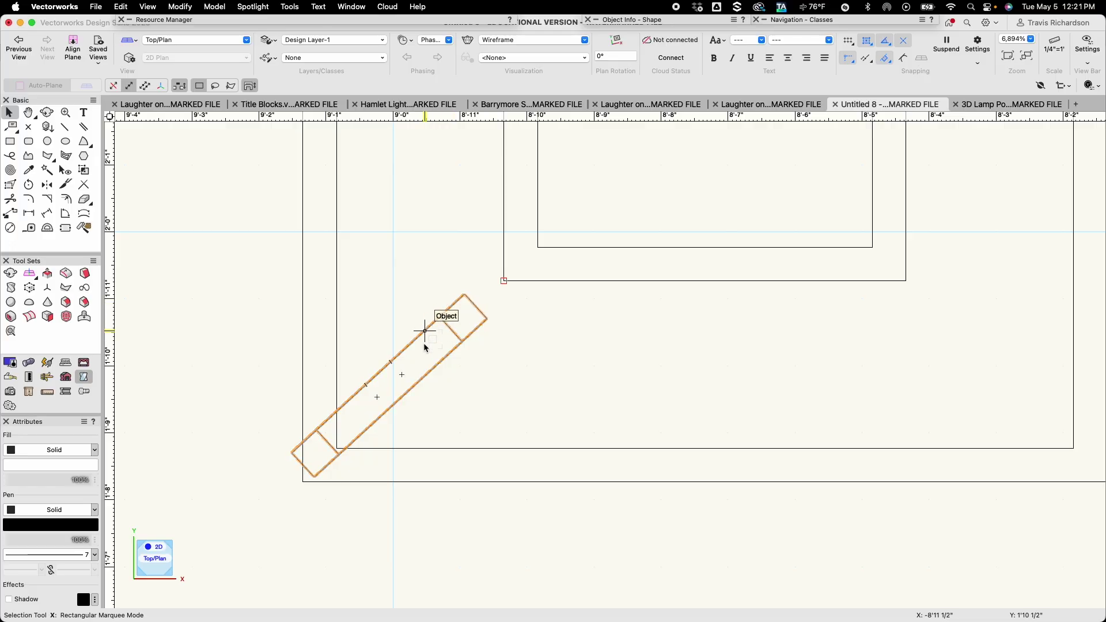
{"action": "double_click", "coordinate": [462, 342]}
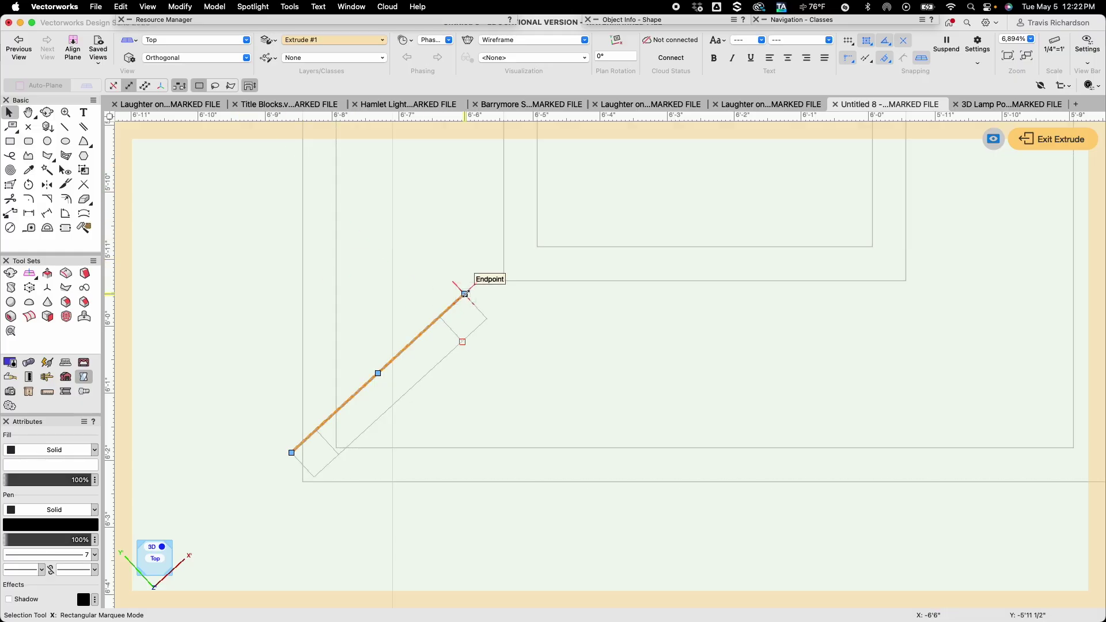
{"action": "left_click_drag", "start_coordinate": [465, 294], "coordinate": [540, 230]}
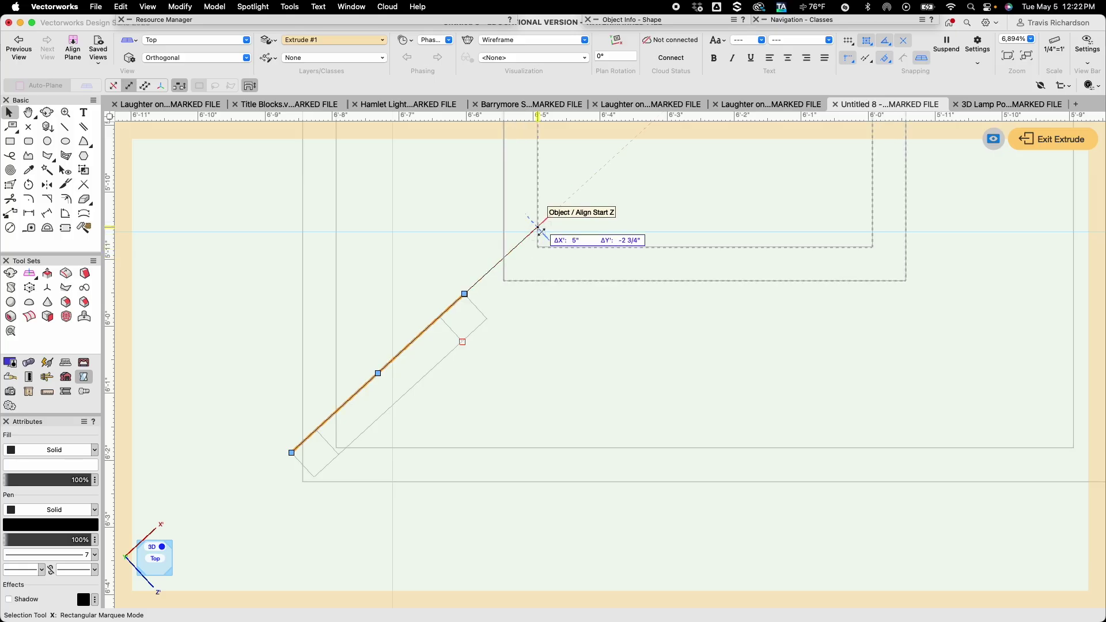
{"action": "left_click_drag", "start_coordinate": [539, 230], "coordinate": [538, 227]}
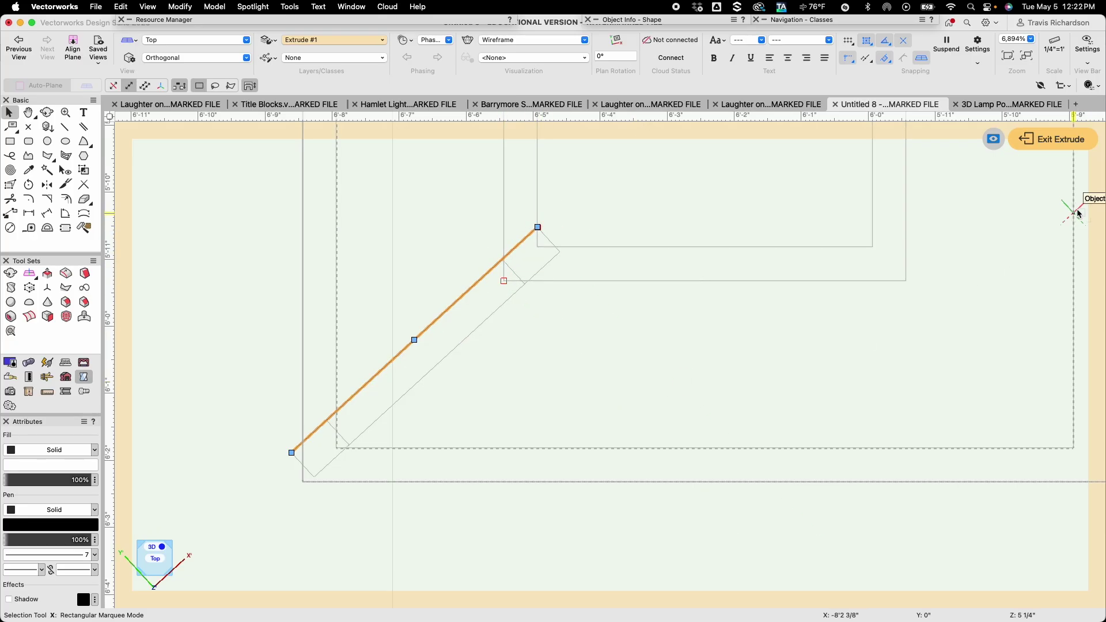
{"action": "left_click", "coordinate": [1054, 140]}
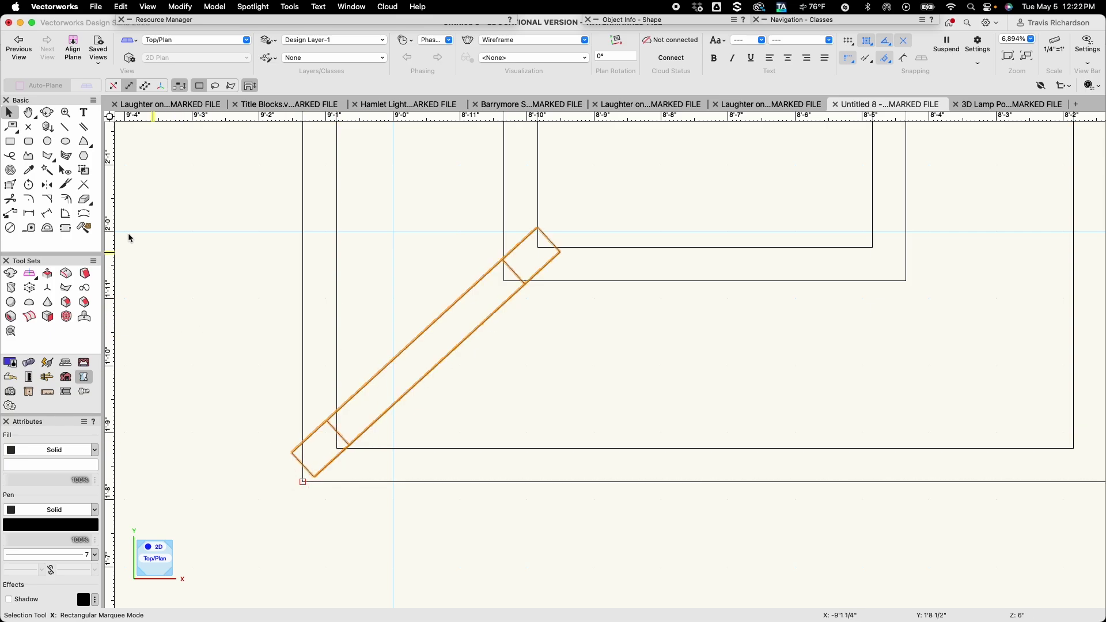
Rotate the brace about 2° around its inner end's midpoint, aligning its outer end with the large frame's outer corner
{"action": "left_click", "coordinate": [29, 185]}
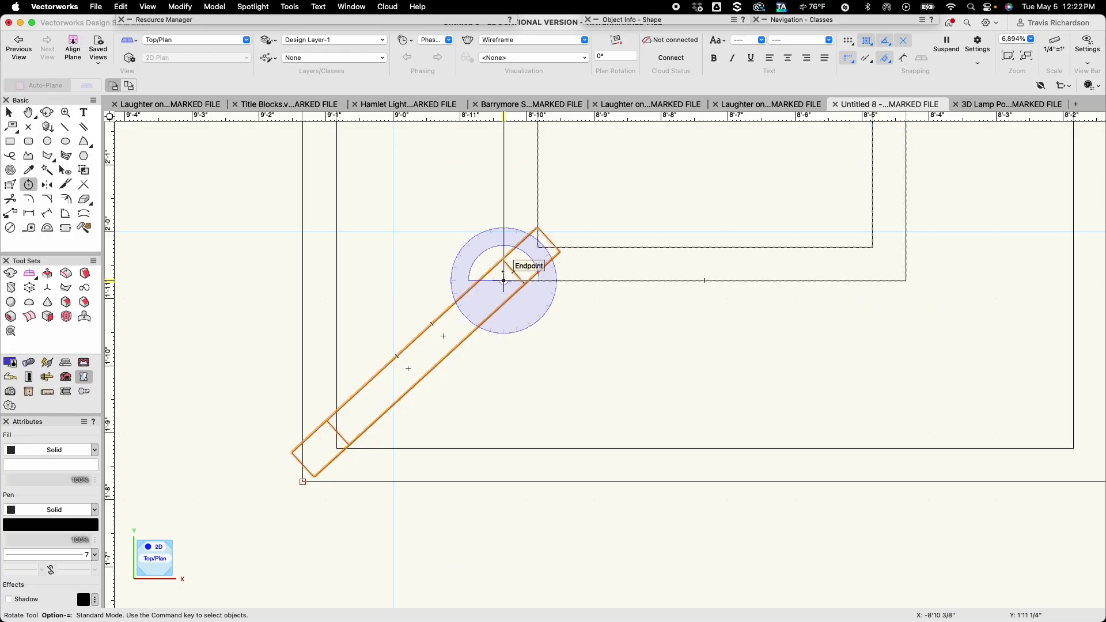
{"action": "left_click", "coordinate": [548, 239]}
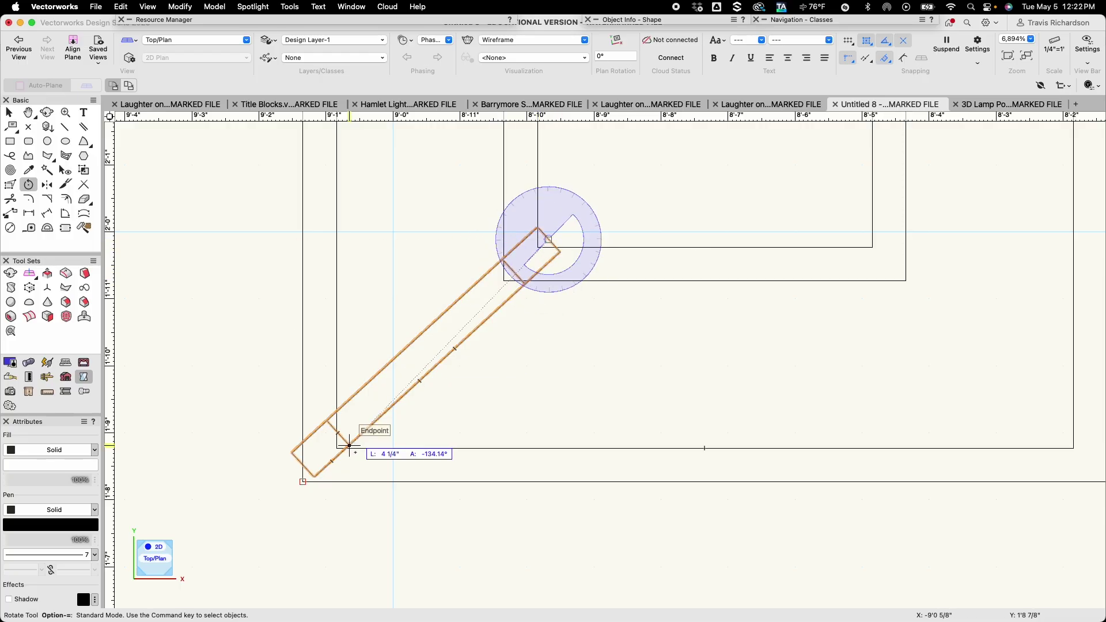
{"action": "left_click", "coordinate": [302, 465]}
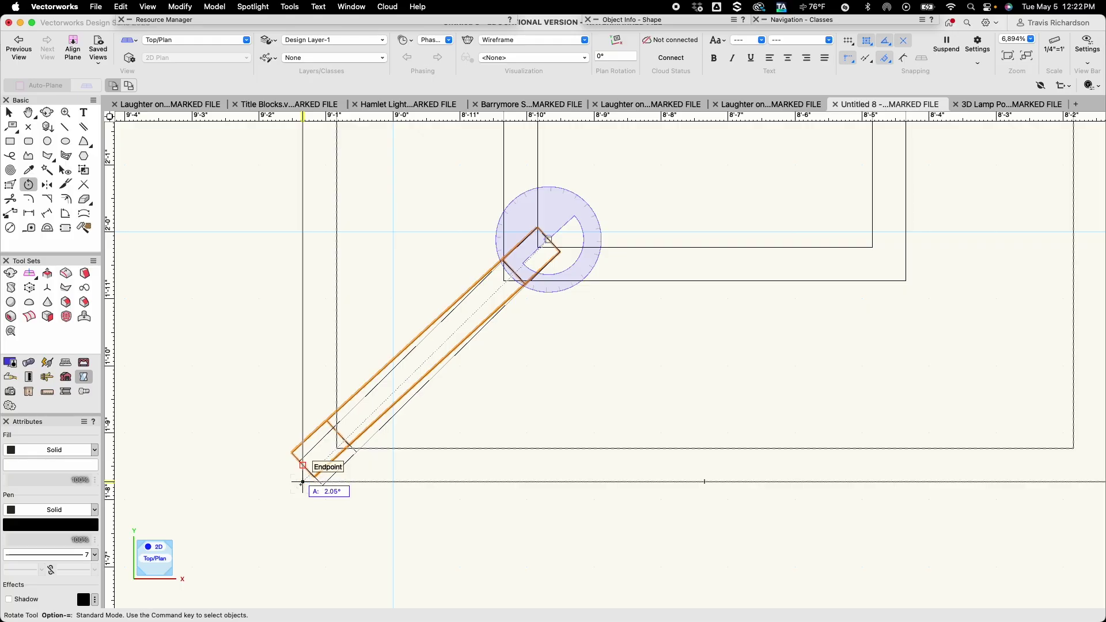
{"action": "left_click", "coordinate": [303, 482]}
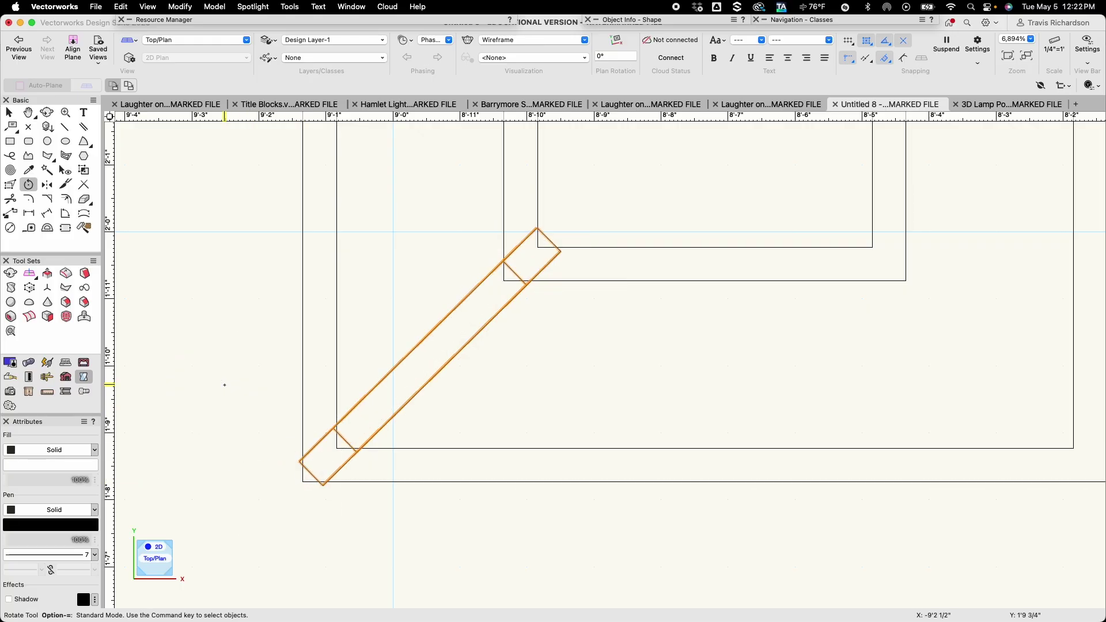
{"action": "key", "text": "x"}
Examine in 3D how the slanted brace meets the corners of the upper and lower square frames
{"action": "scroll", "coordinate": [229, 387], "scroll_direction": "down", "scroll_amount": 5}
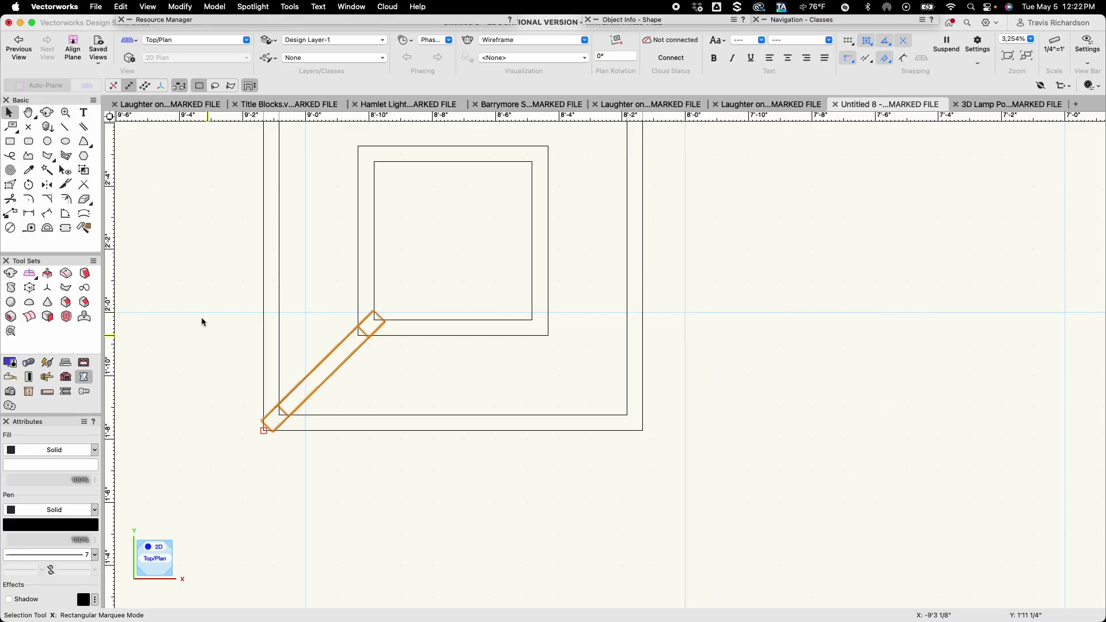
{"action": "left_click", "coordinate": [47, 113]}
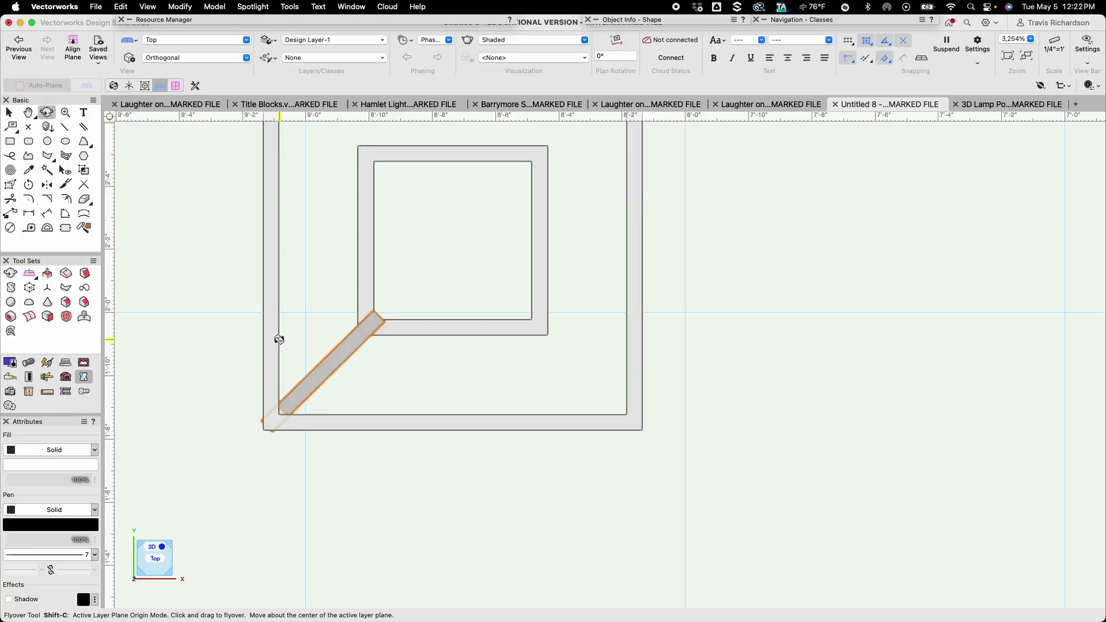
{"action": "mouse_move", "coordinate": [311, 371]}
{"action": "left_mouse_down"}
{"action": "mouse_move", "coordinate": [323, 296]}
{"action": "mouse_move", "coordinate": [288, 466]}
{"action": "left_mouse_up"}
{"action": "scroll", "coordinate": [356, 357], "scroll_direction": "down", "scroll_amount": 10}
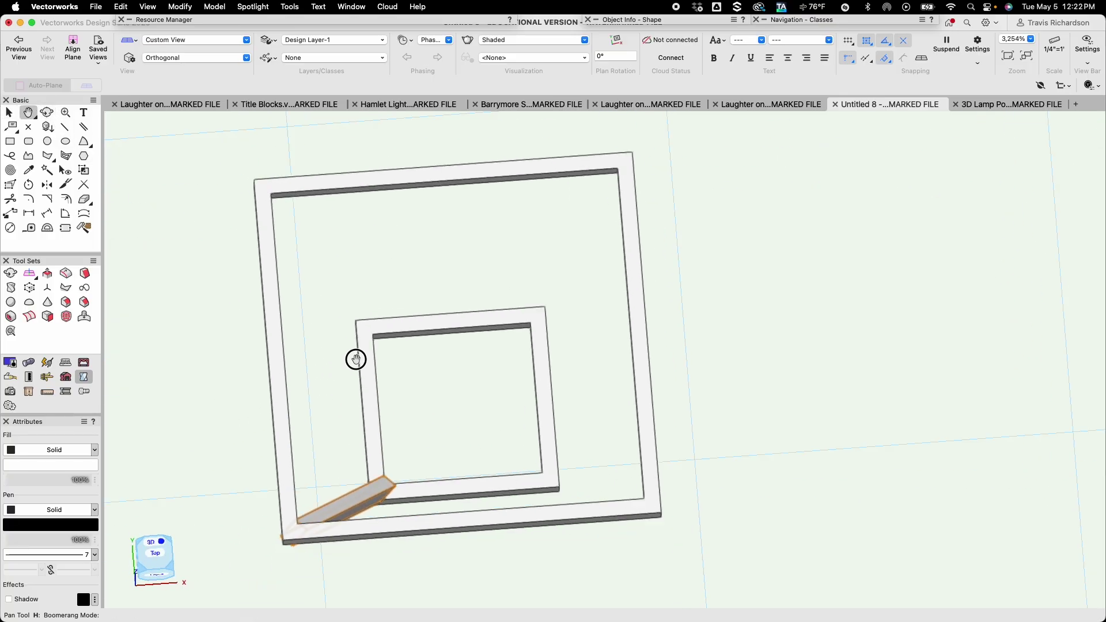
{"action": "left_click_drag", "start_coordinate": [375, 444], "coordinate": [434, 224]}
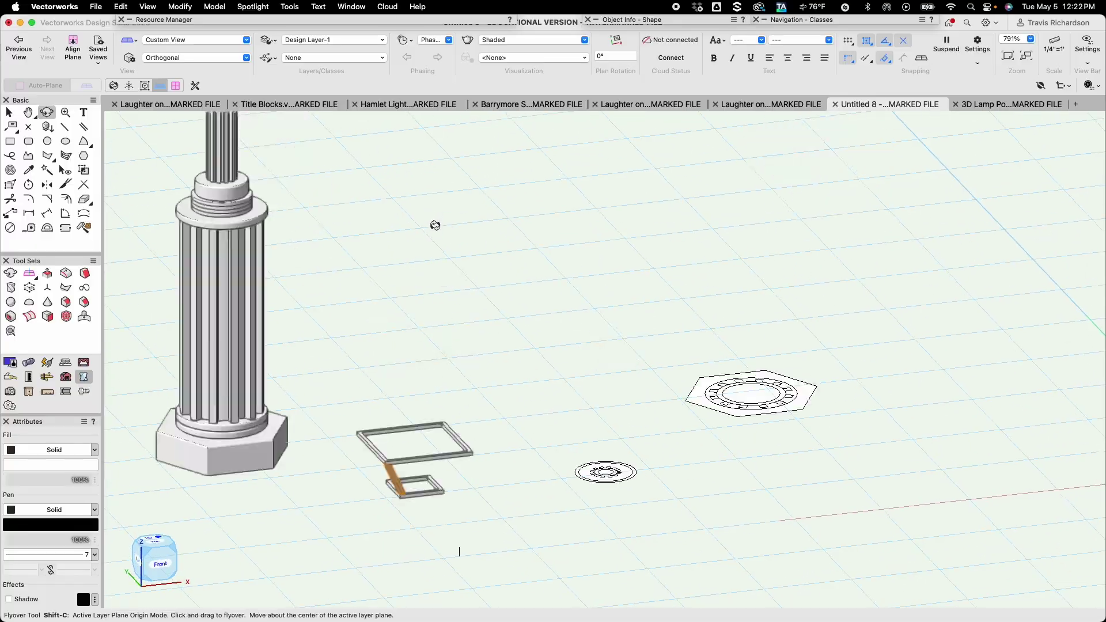
{"action": "left_click_drag", "start_coordinate": [387, 504], "coordinate": [403, 487]}
{"action": "scroll", "coordinate": [415, 479], "scroll_direction": "up", "scroll_amount": 4}
{"action": "scroll", "coordinate": [415, 480], "scroll_direction": "up", "scroll_amount": 5}
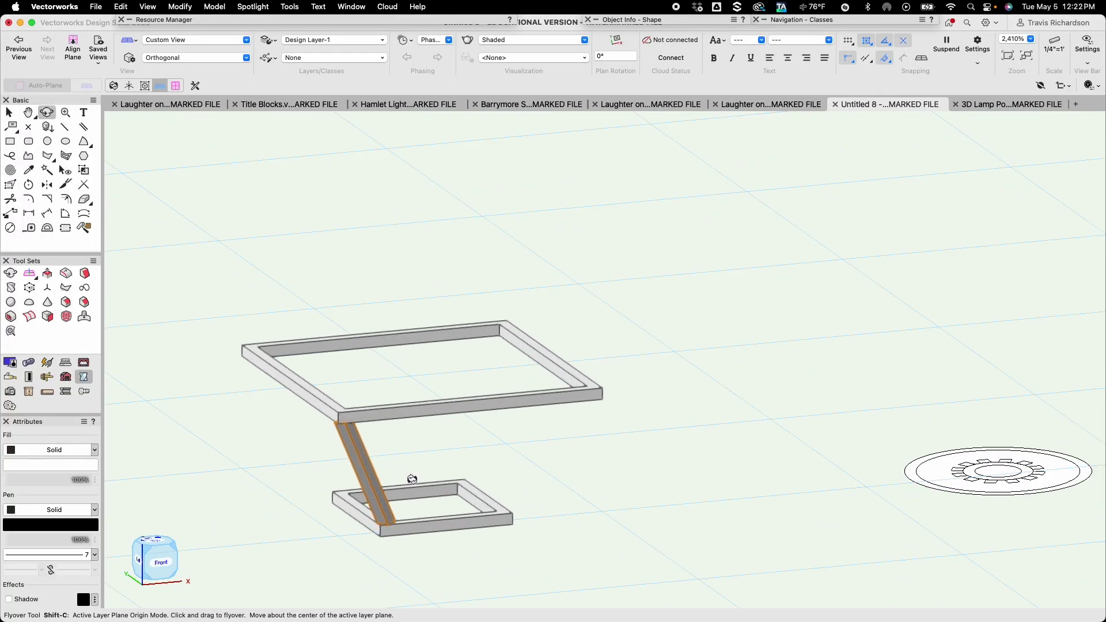
{"action": "scroll", "coordinate": [413, 478], "scroll_direction": "up", "scroll_amount": 2}
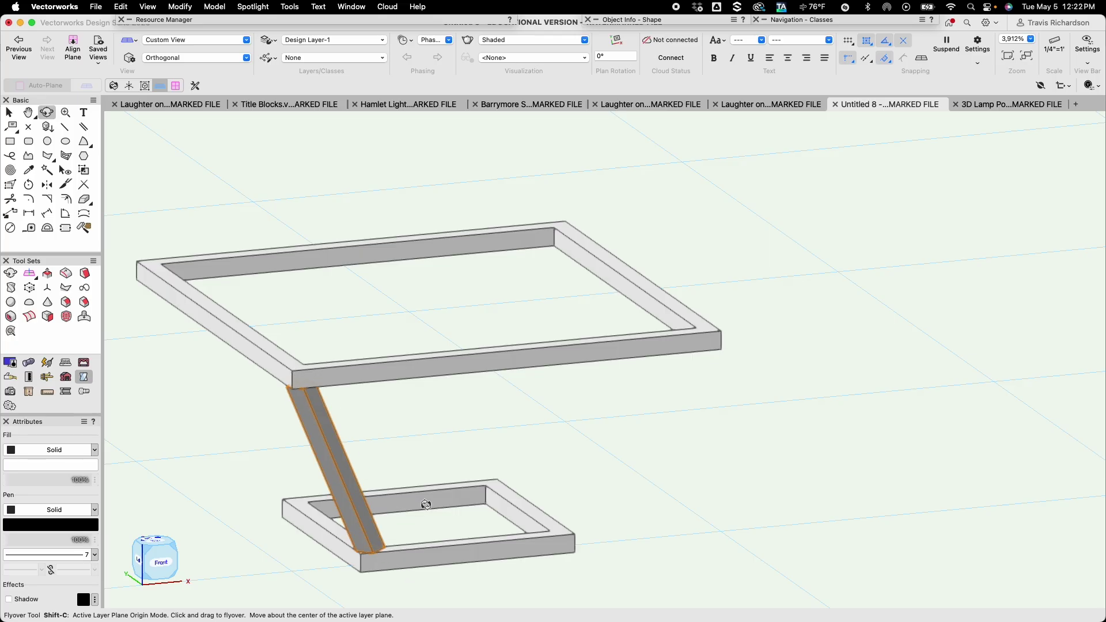
{"action": "key", "text": "x"}
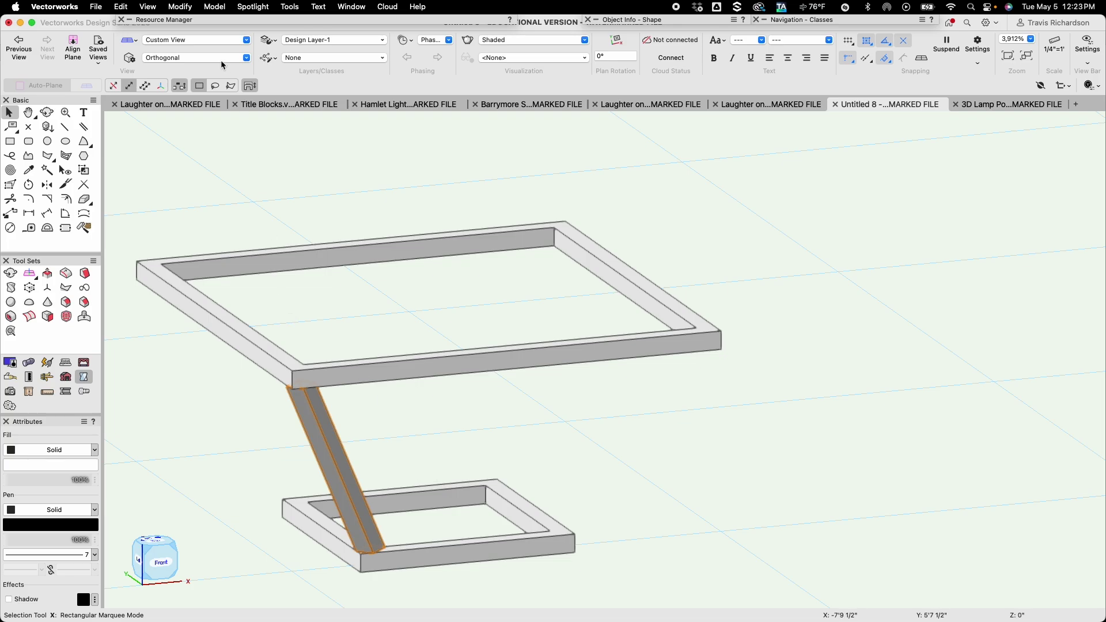
In Top/Plan view, mirror a duplicate of the brace across the frames' vertical centre line to the opposite front corner
{"action": "left_click", "coordinate": [205, 40]}
{"action": "left_click", "coordinate": [199, 77]}
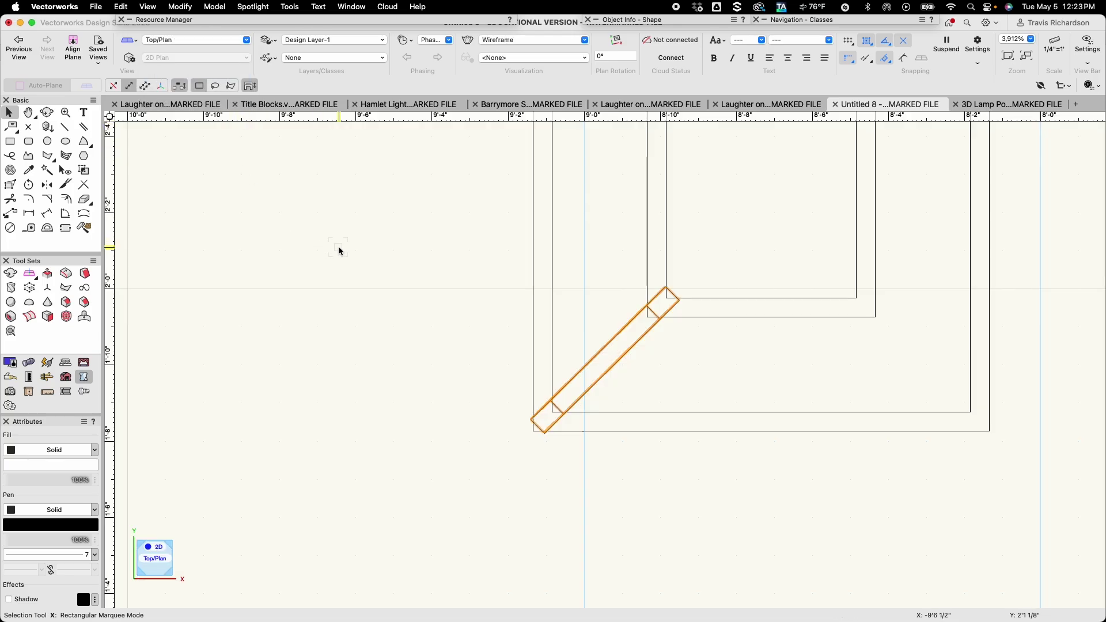
{"action": "left_click", "coordinate": [430, 432]}
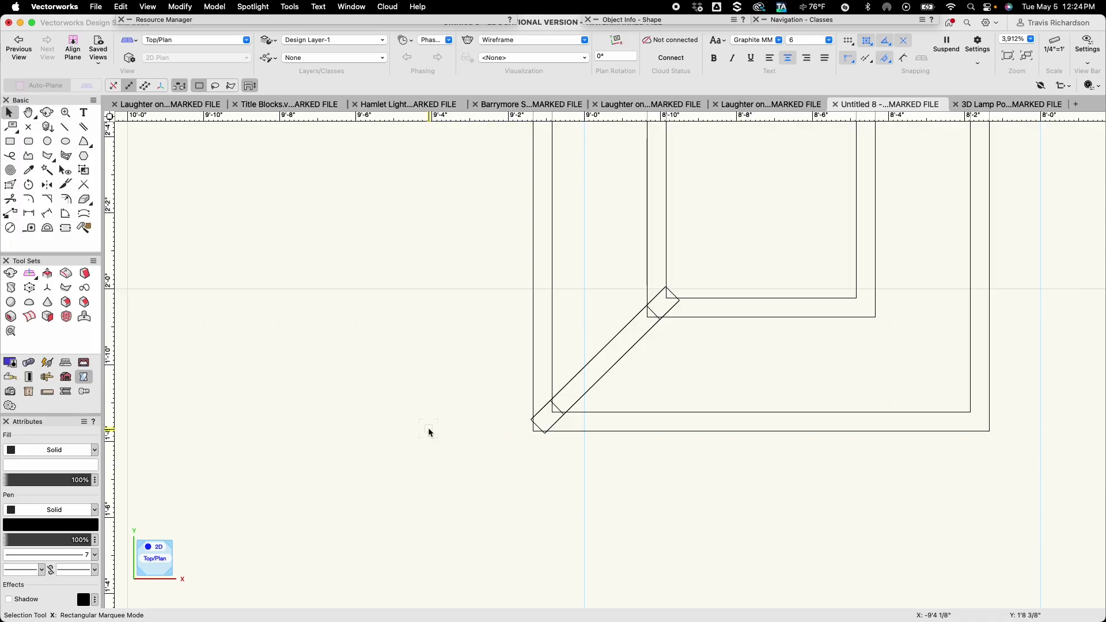
{"action": "scroll", "coordinate": [429, 432], "scroll_direction": "down", "scroll_amount": 3}
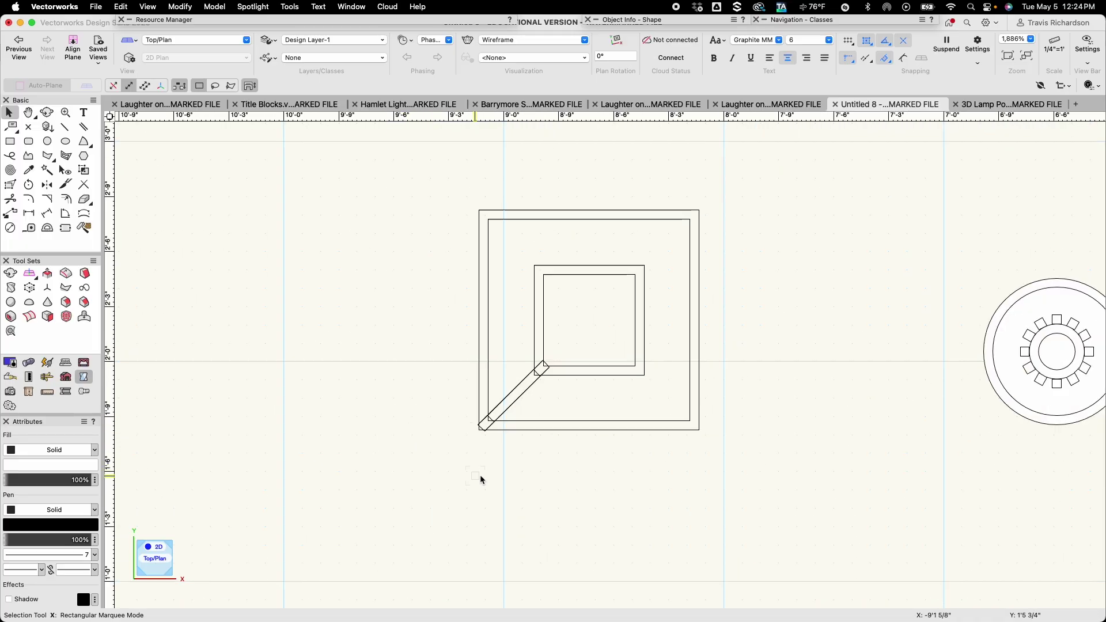
{"action": "left_click", "coordinate": [513, 396]}
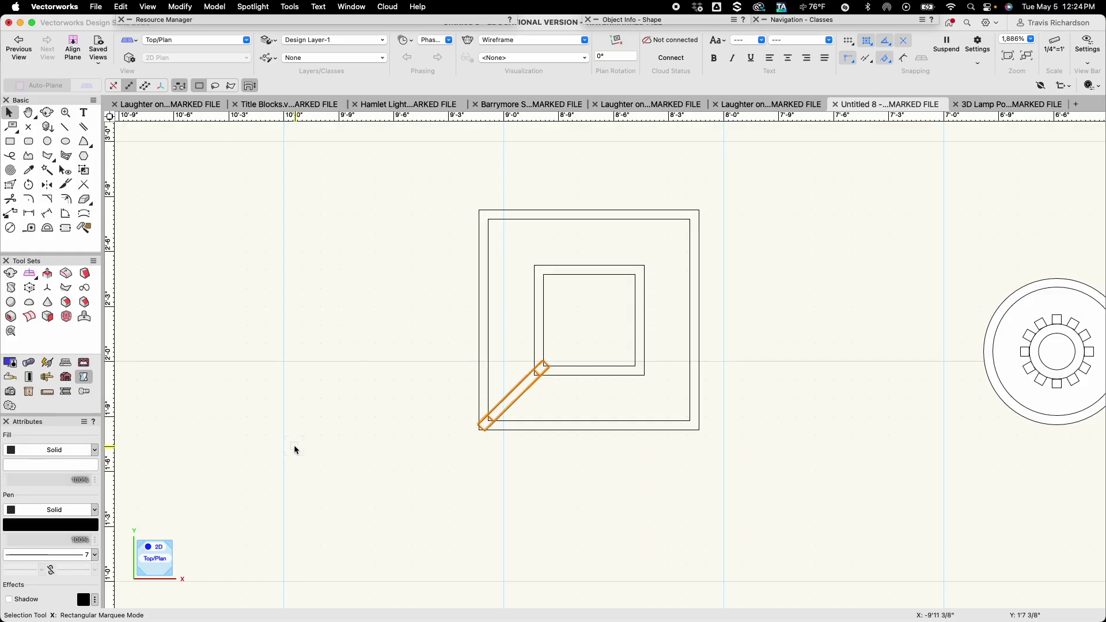
{"action": "left_click", "coordinate": [48, 186]}
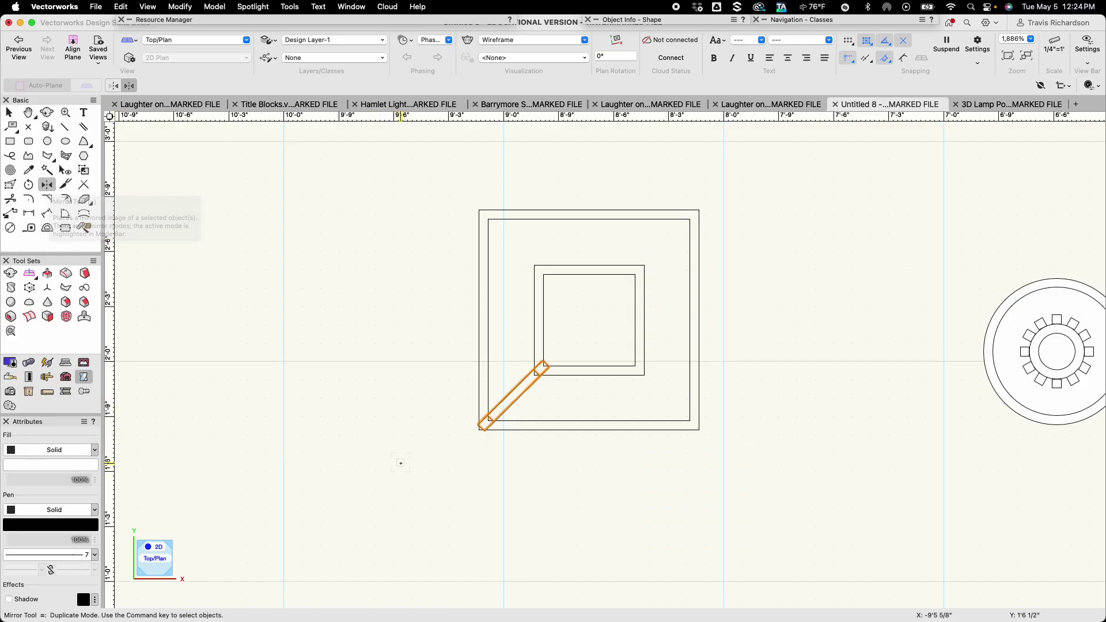
{"action": "left_click", "coordinate": [589, 429]}
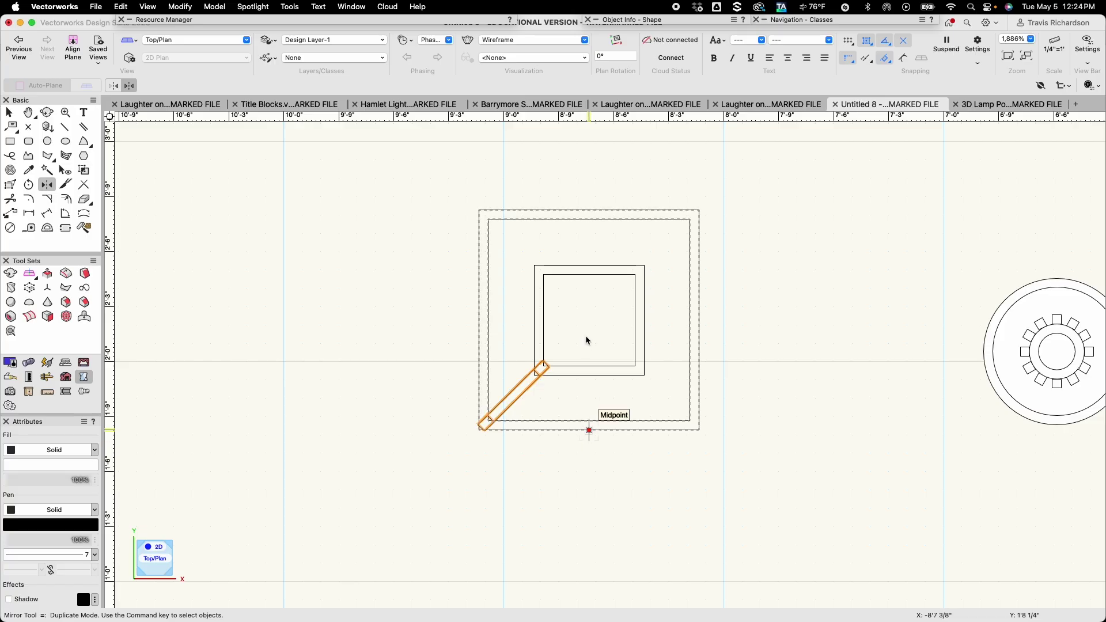
{"action": "left_click", "coordinate": [589, 268]}
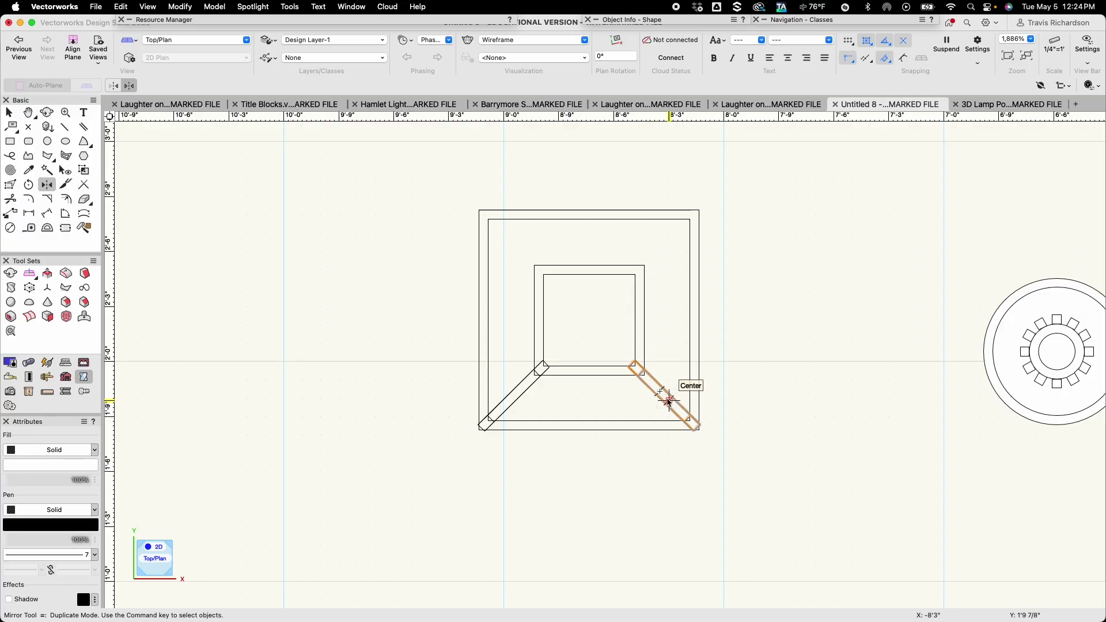
{"action": "key", "text": "x"}
Mirror duplicates of both front braces across the frames' horizontal centre line to the two back corners
{"action": "left_click", "coordinate": [522, 397], "text": "shift"}
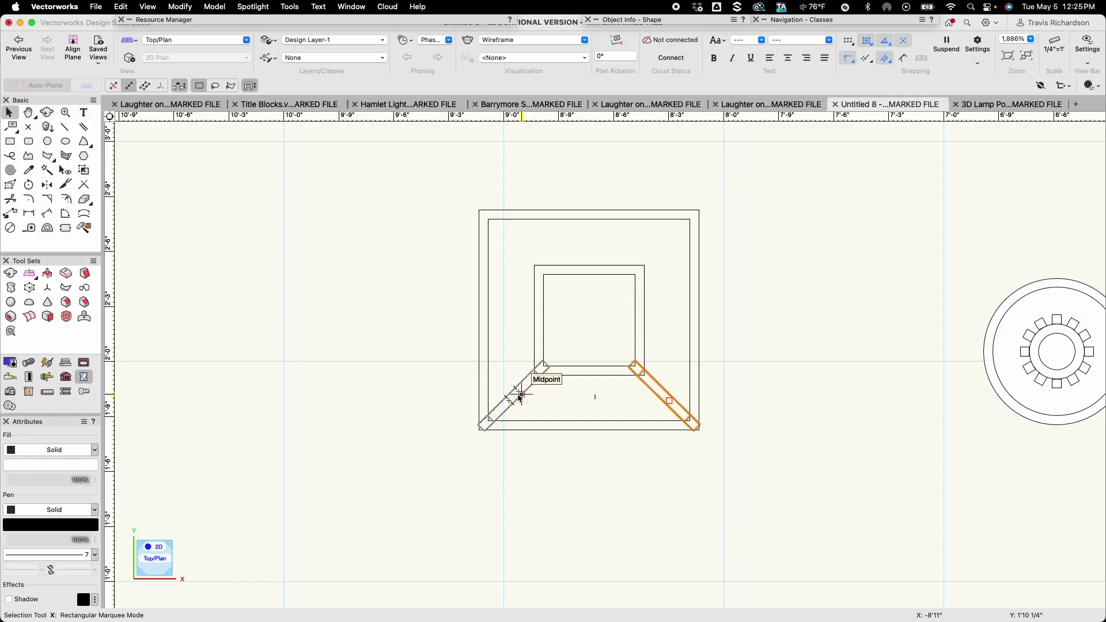
{"action": "left_click", "coordinate": [46, 184]}
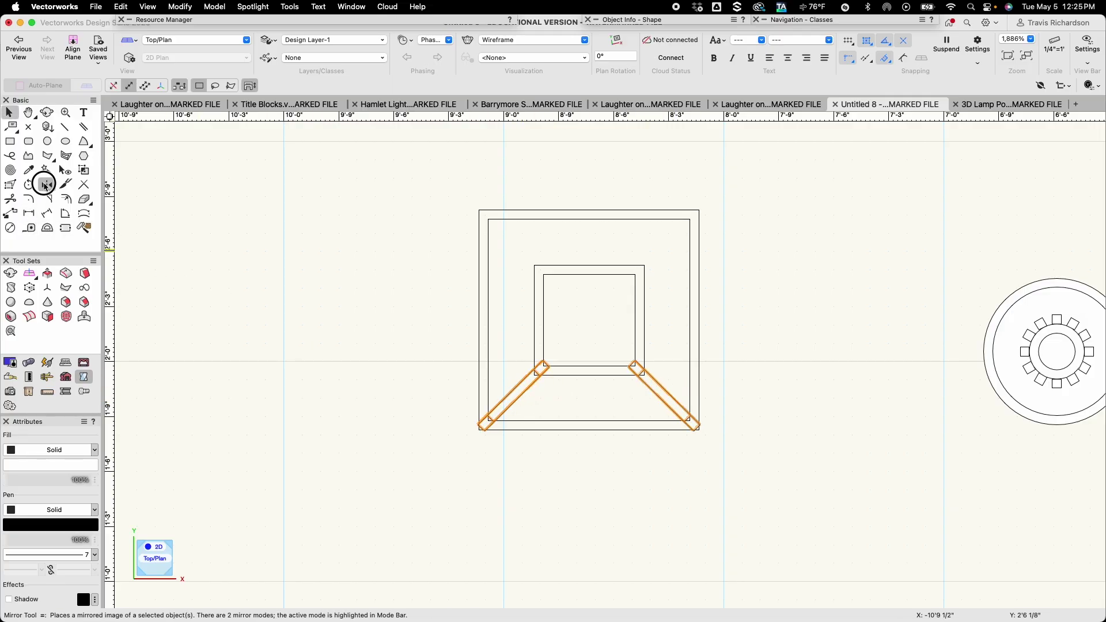
{"action": "left_click", "coordinate": [479, 320]}
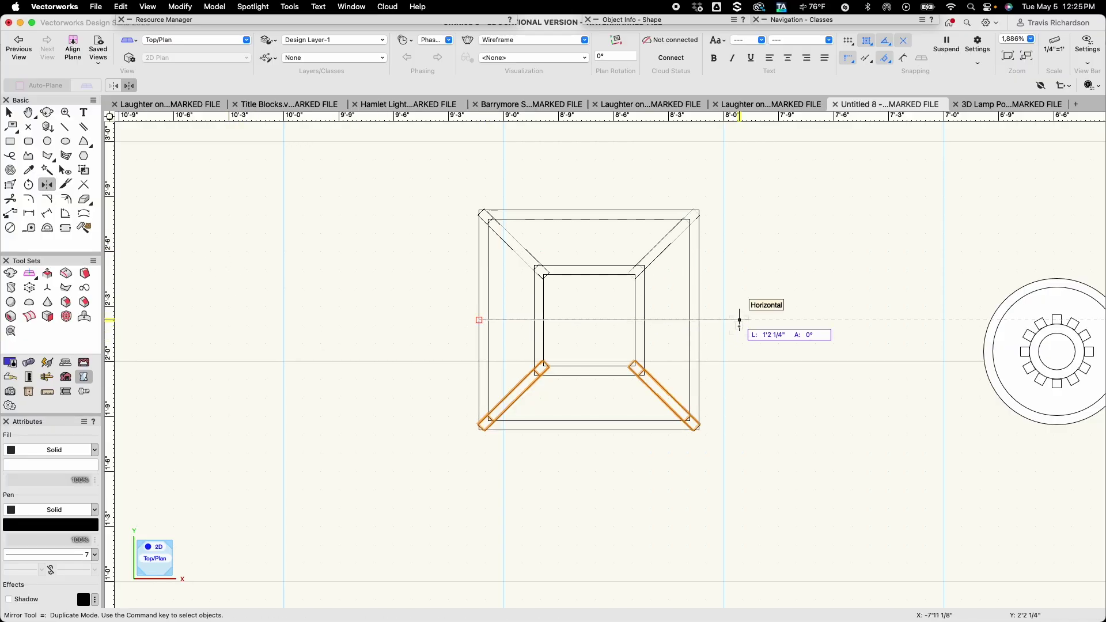
{"action": "left_click", "coordinate": [739, 326]}
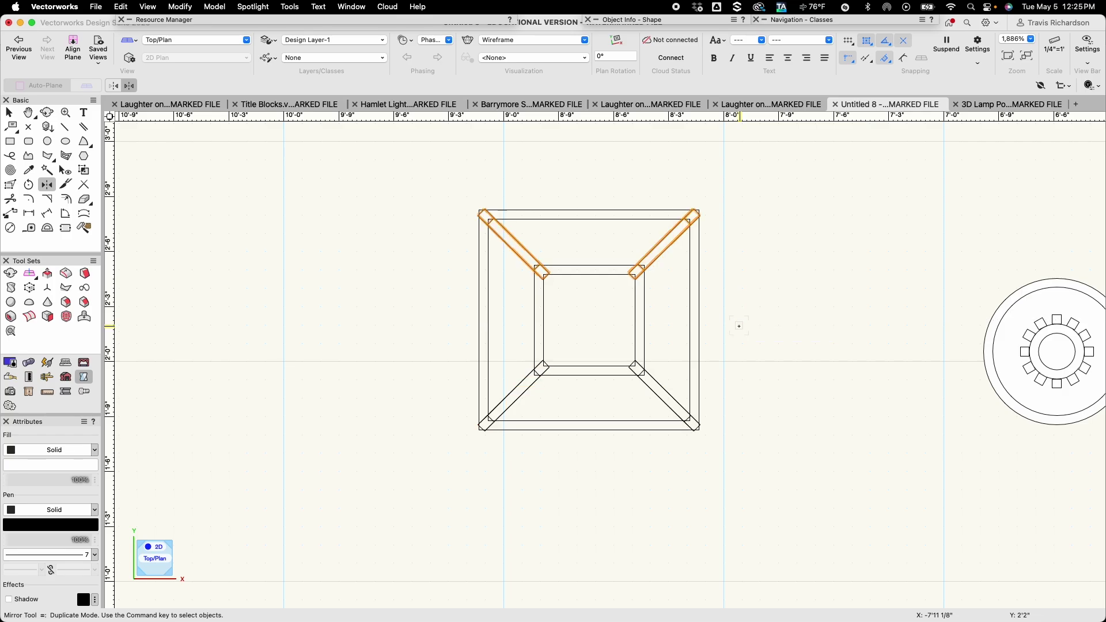
{"action": "key", "text": "x"}
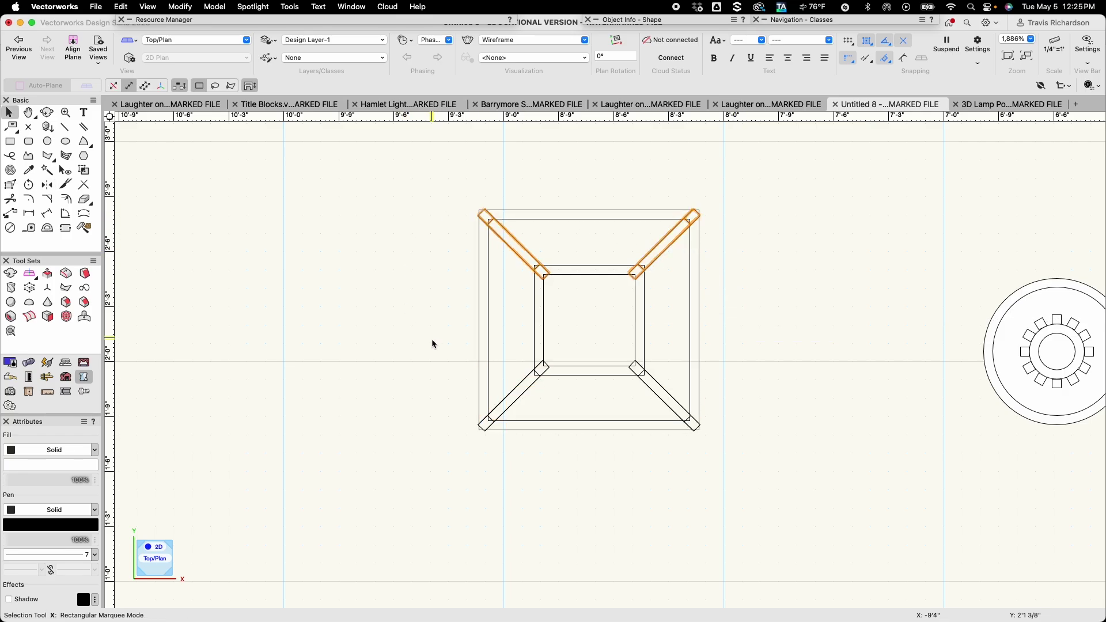
{"action": "left_click", "coordinate": [404, 316]}
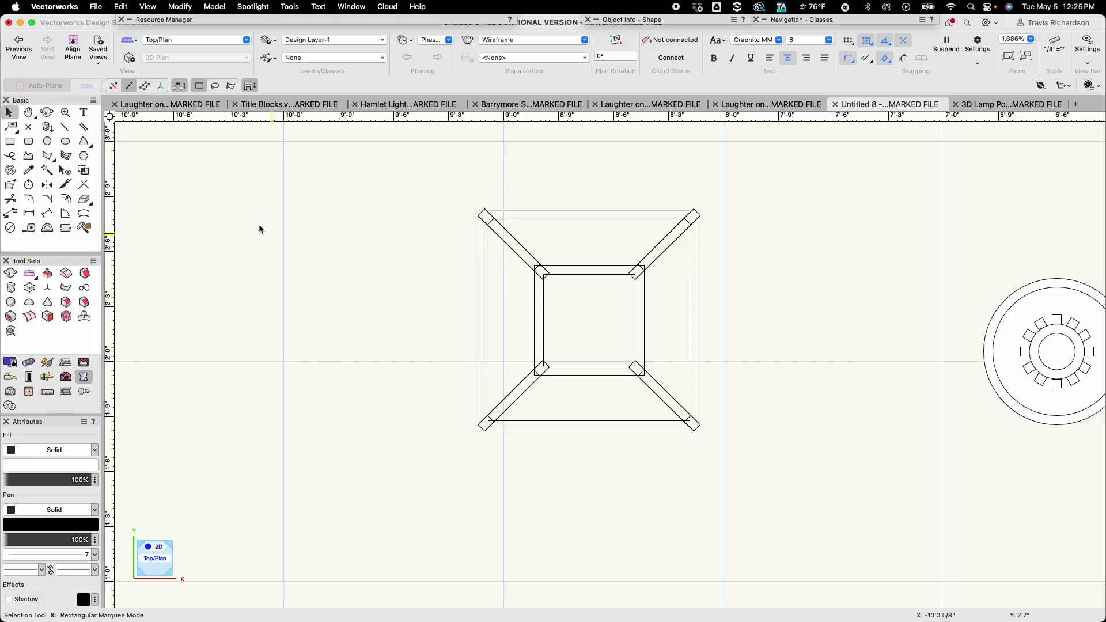
Examine in 3D how the four slanted braces join the upper and lower square frames of the lantern
{"action": "left_click", "coordinate": [47, 112]}
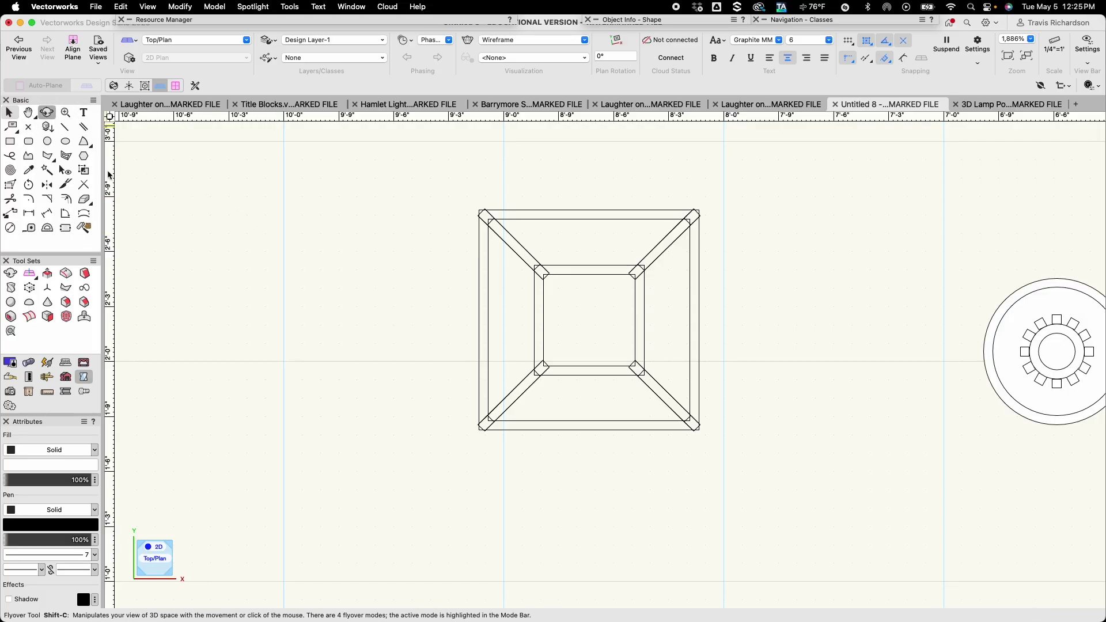
{"action": "left_click_drag", "start_coordinate": [434, 386], "coordinate": [453, 235]}
{"action": "key", "text": "h"}
{"action": "key", "text": "space"}
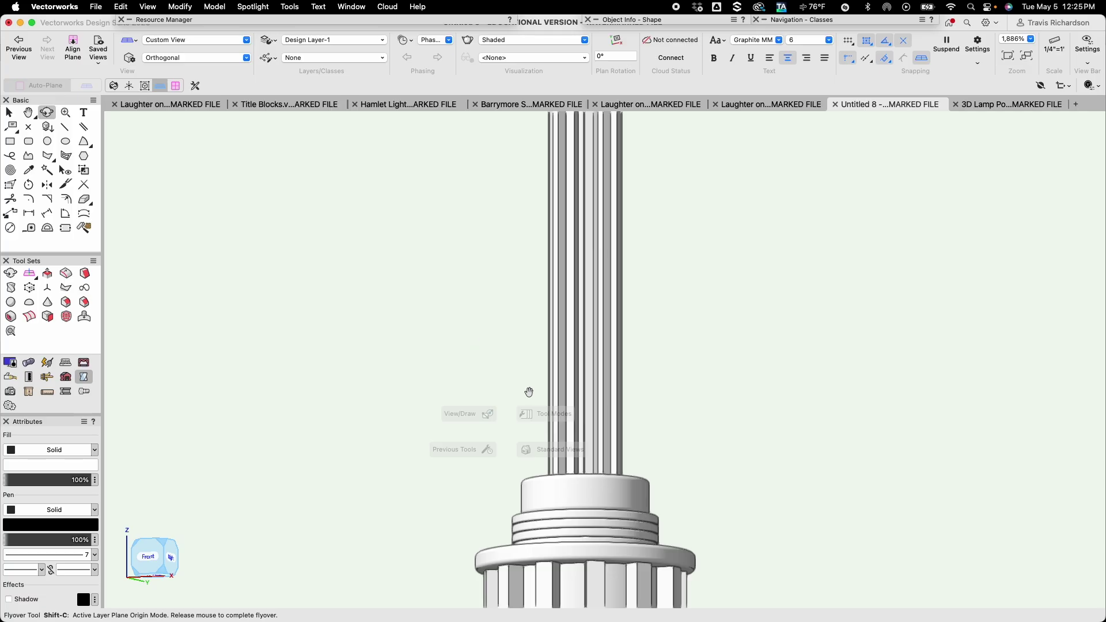
{"action": "left_click_drag", "start_coordinate": [572, 514], "coordinate": [382, 319]}
{"action": "middle_click_drag", "start_coordinate": [382, 320], "coordinate": [198, 118]}
{"action": "middle_click_drag", "start_coordinate": [311, 403], "coordinate": [442, 148]}
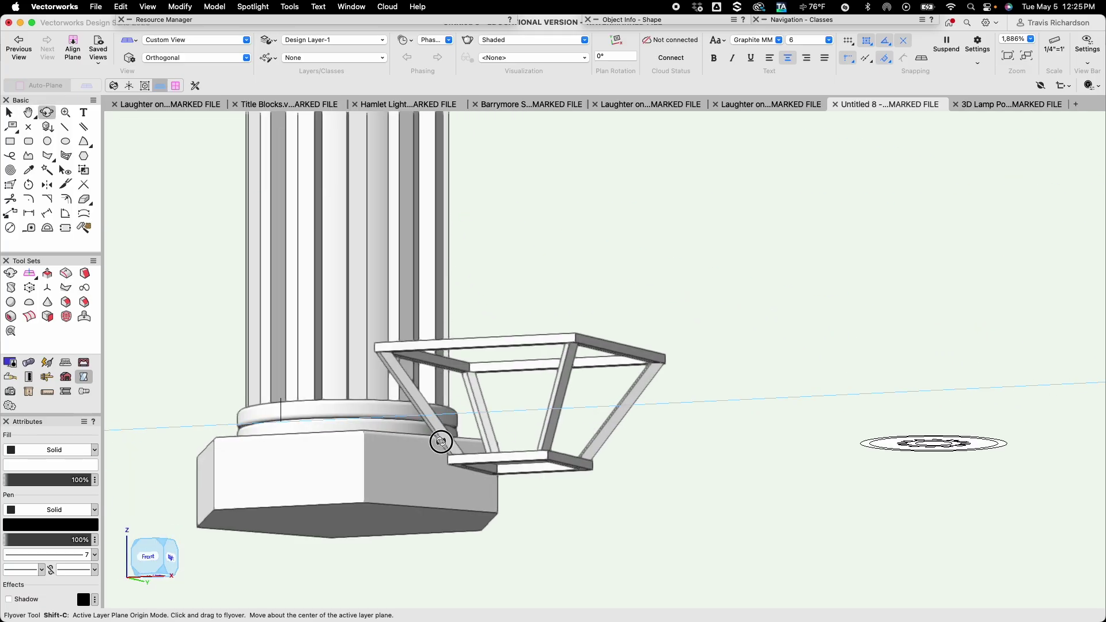
{"action": "left_click_drag", "start_coordinate": [442, 441], "coordinate": [354, 391]}
{"action": "left_click_drag", "start_coordinate": [275, 385], "coordinate": [330, 430]}
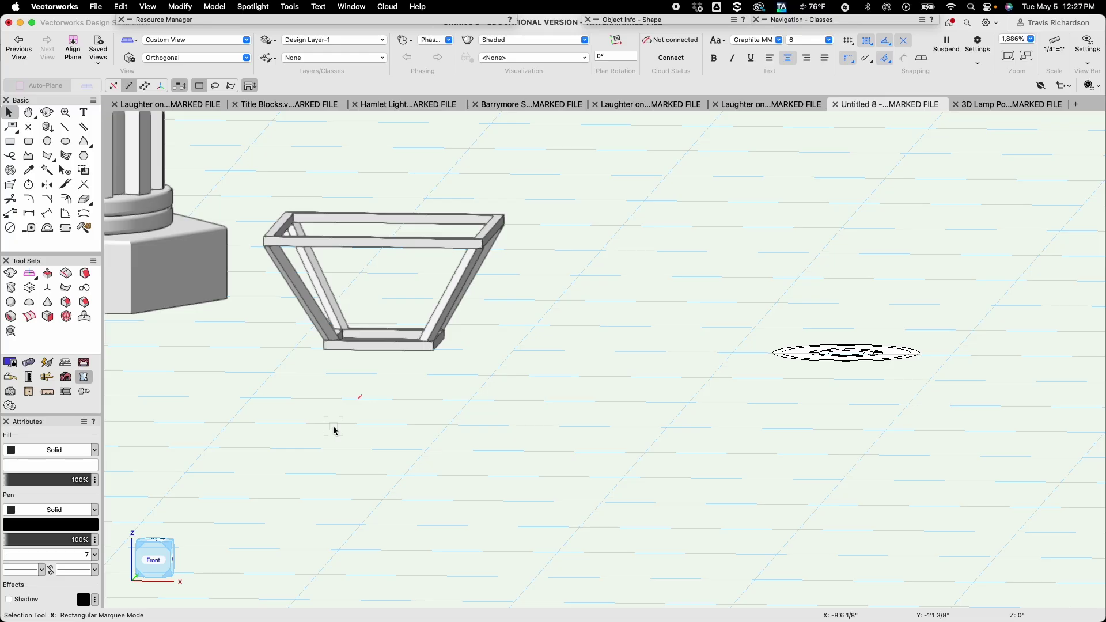
In Front view, select both square frames and all four braces and combine them with Add Solids
{"action": "left_click", "coordinate": [178, 44]}
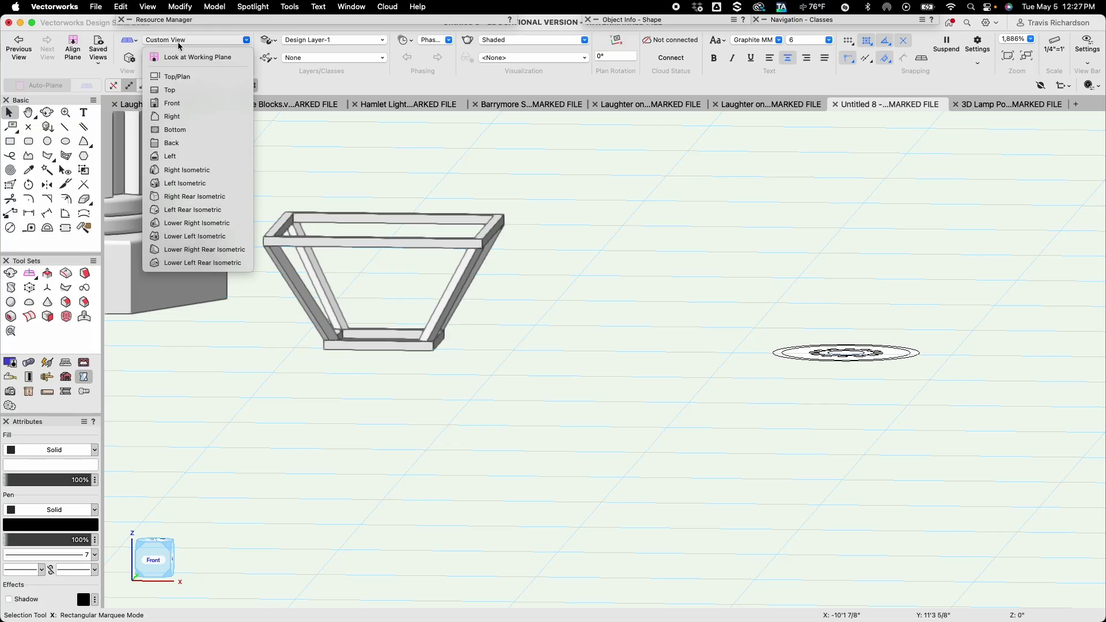
{"action": "left_click", "coordinate": [172, 103]}
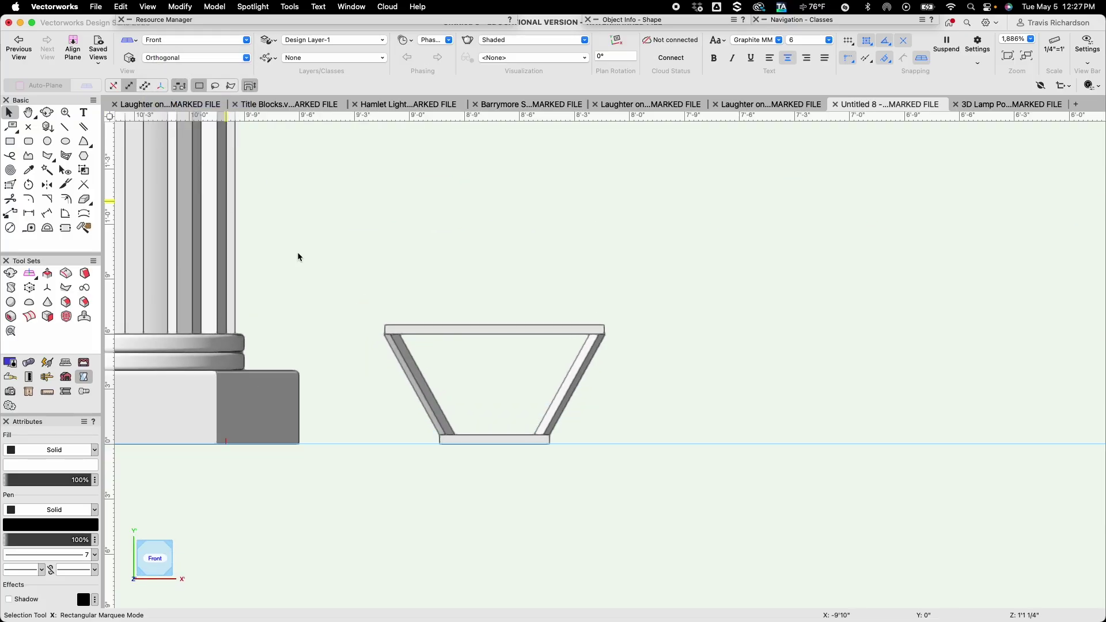
{"action": "left_click_drag", "start_coordinate": [348, 273], "coordinate": [654, 483]}
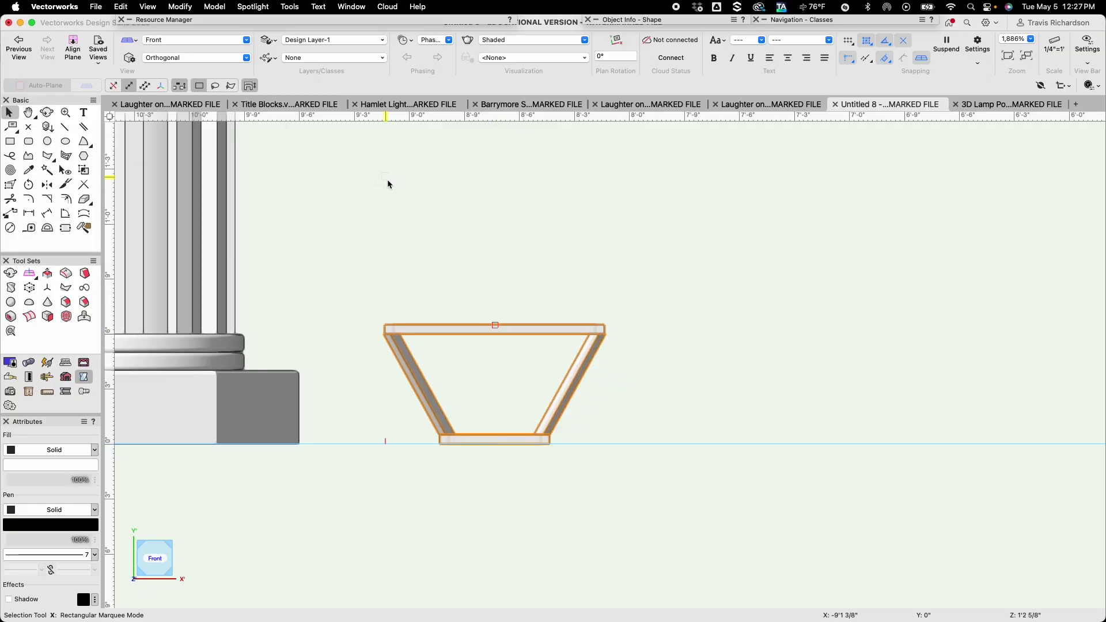
{"action": "left_click", "coordinate": [214, 7]}
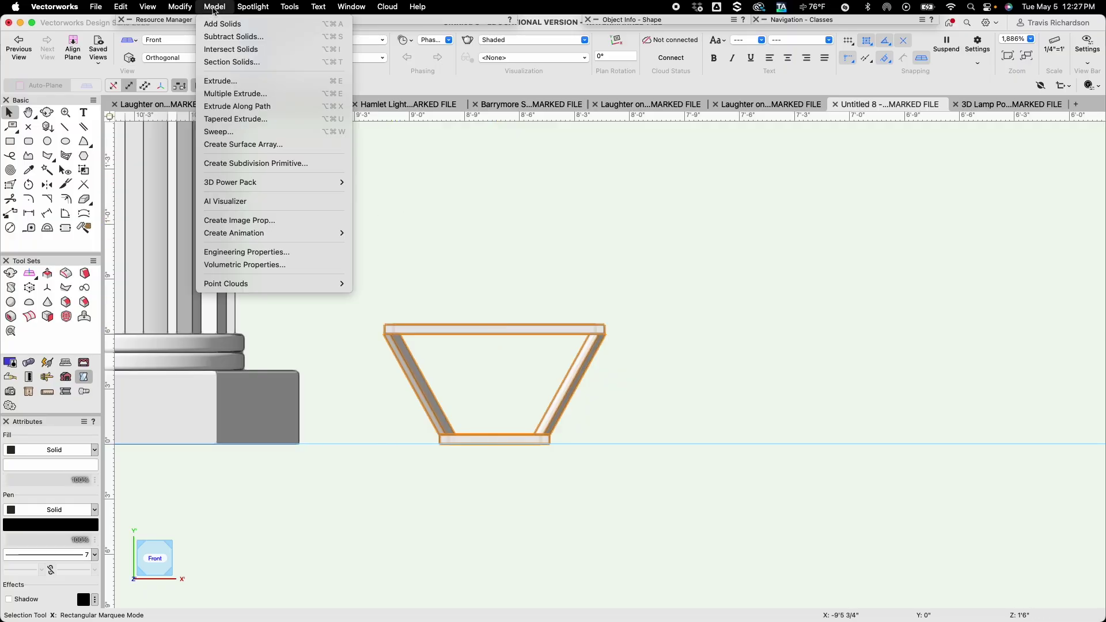
{"action": "left_click", "coordinate": [221, 26]}
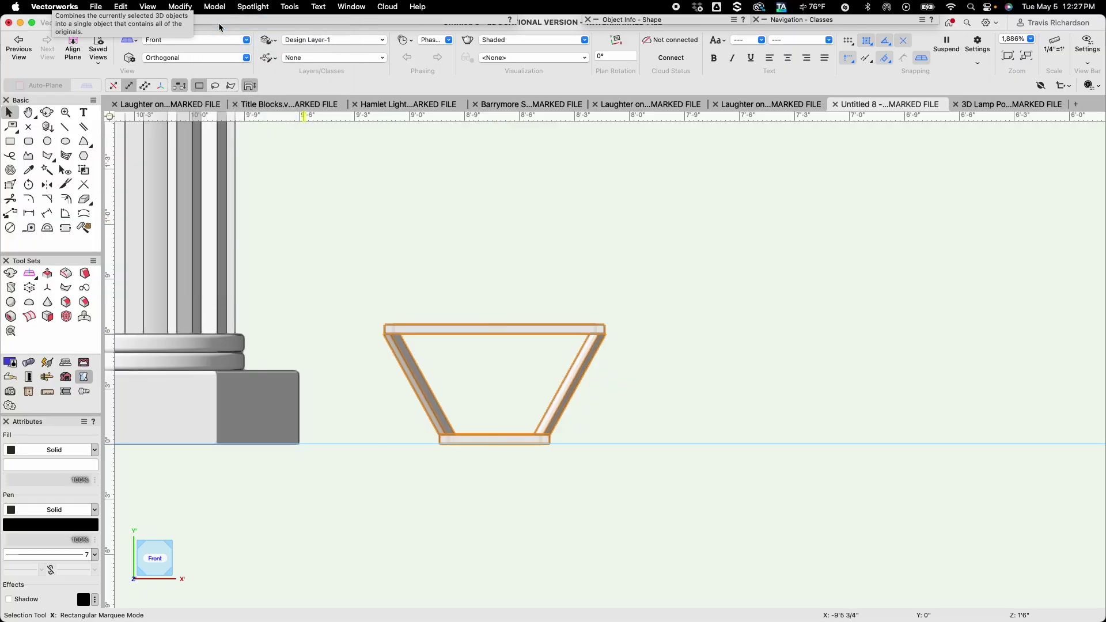
{"action": "mouse_move", "coordinate": [219, 22]}
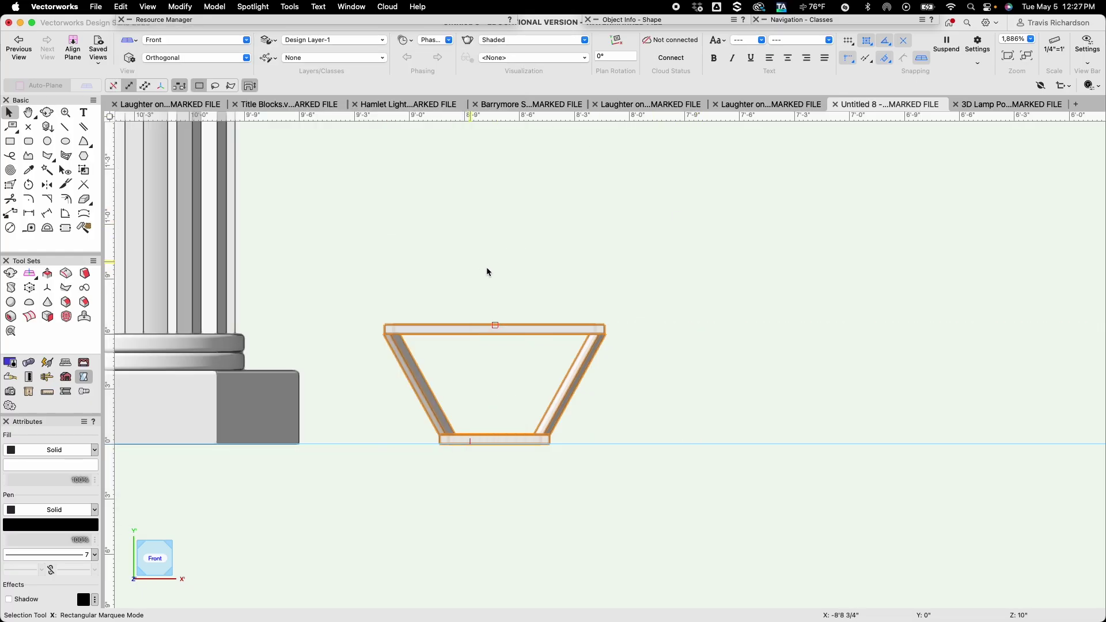
{"action": "left_click", "coordinate": [218, 8]}
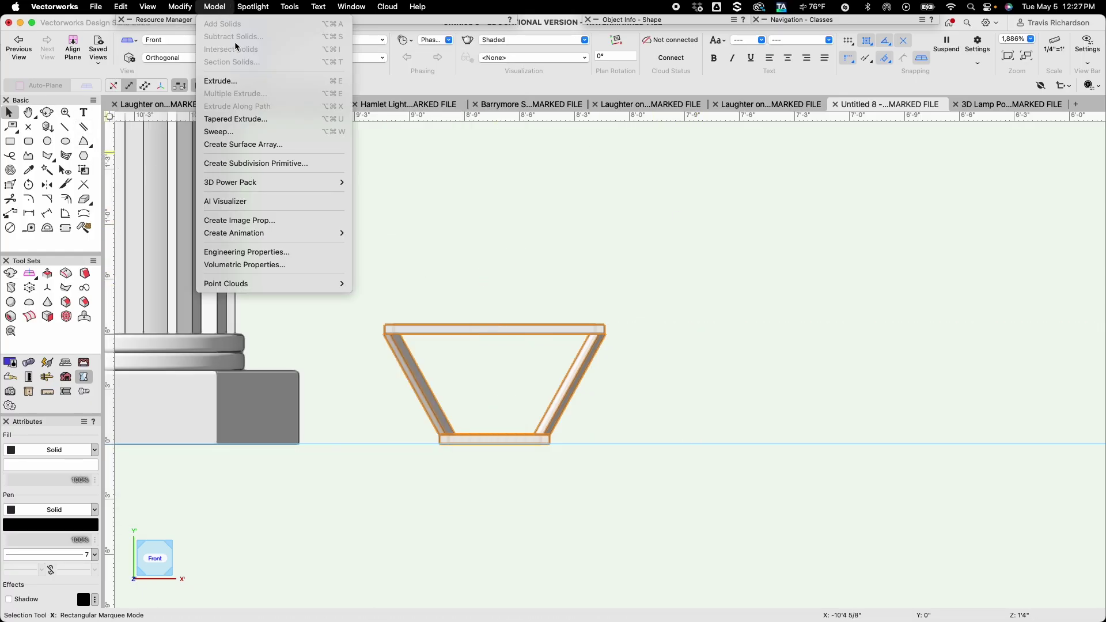
{"action": "left_click", "coordinate": [412, 184]}
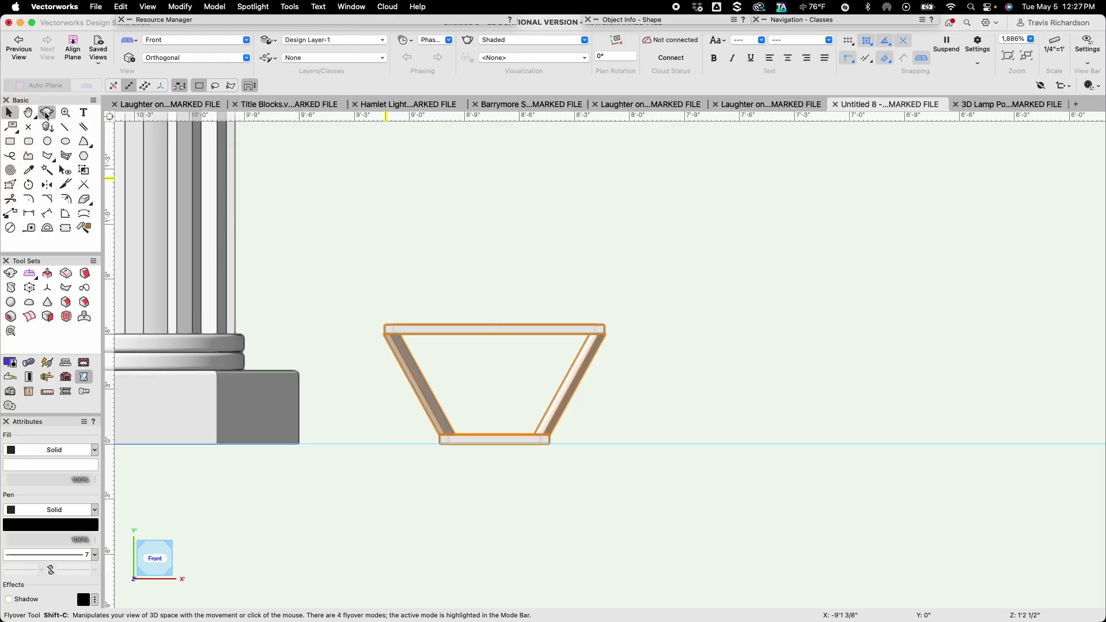
Shift the combined lantern slightly in a 3D view to test that it moves as one object, and undo it
{"action": "left_click", "coordinate": [474, 400]}
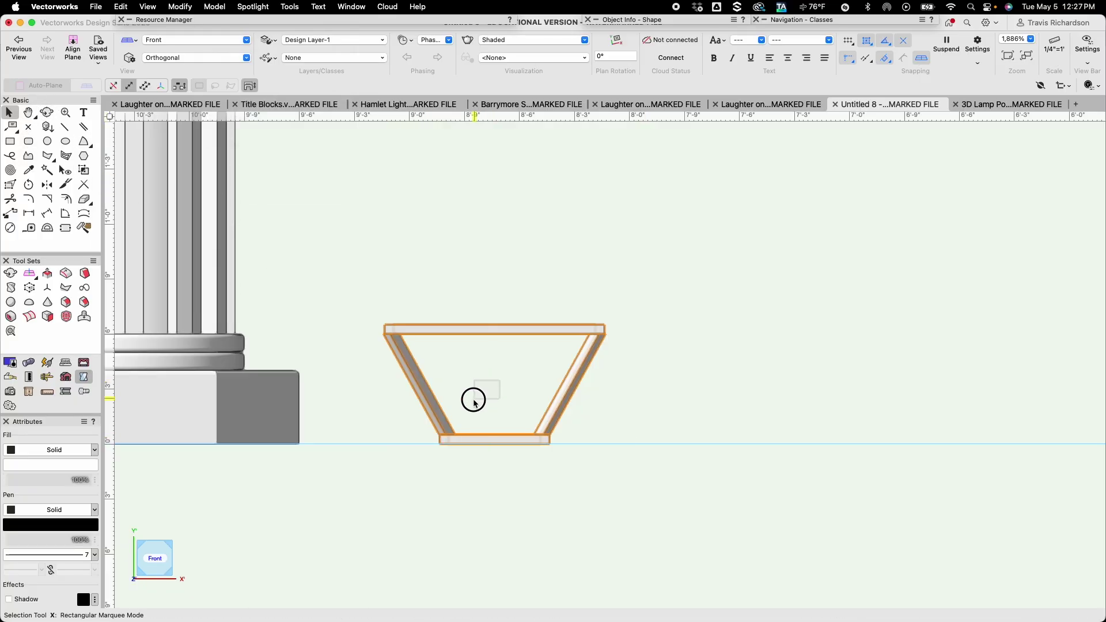
{"action": "left_click", "coordinate": [49, 114]}
{"action": "left_click_drag", "start_coordinate": [585, 353], "coordinate": [531, 376]}
{"action": "key", "text": "x"}
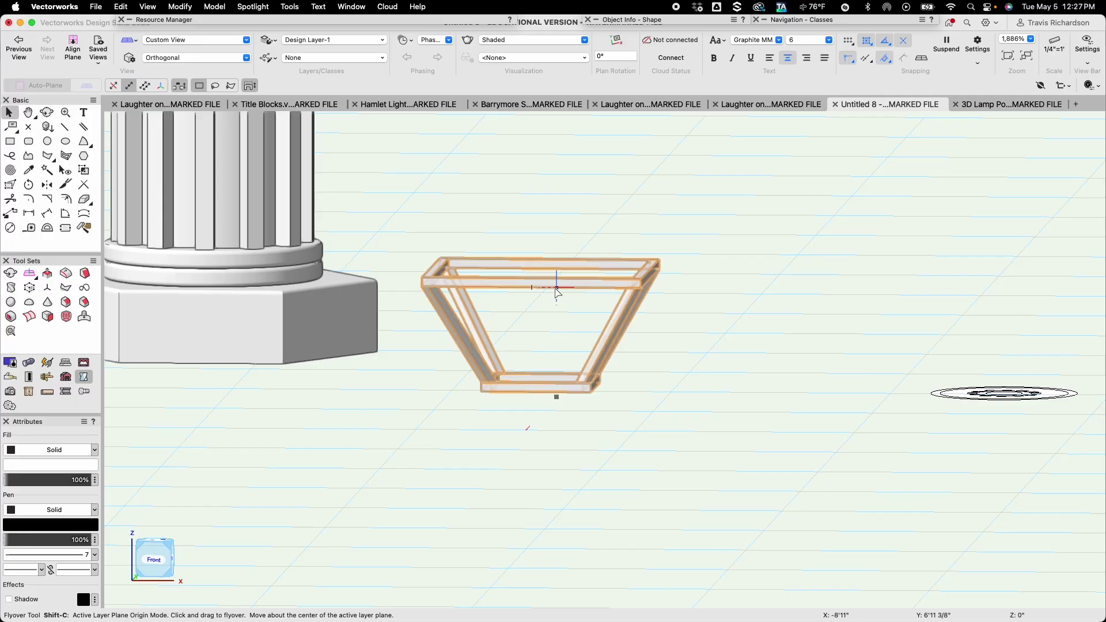
{"action": "mouse_move", "coordinate": [555, 279]}
{"action": "left_mouse_down"}
{"action": "mouse_move", "coordinate": [733, 238]}
{"action": "mouse_move", "coordinate": [555, 294]}
{"action": "mouse_move", "coordinate": [588, 279]}
{"action": "mouse_move", "coordinate": [572, 283]}
{"action": "left_mouse_up"}
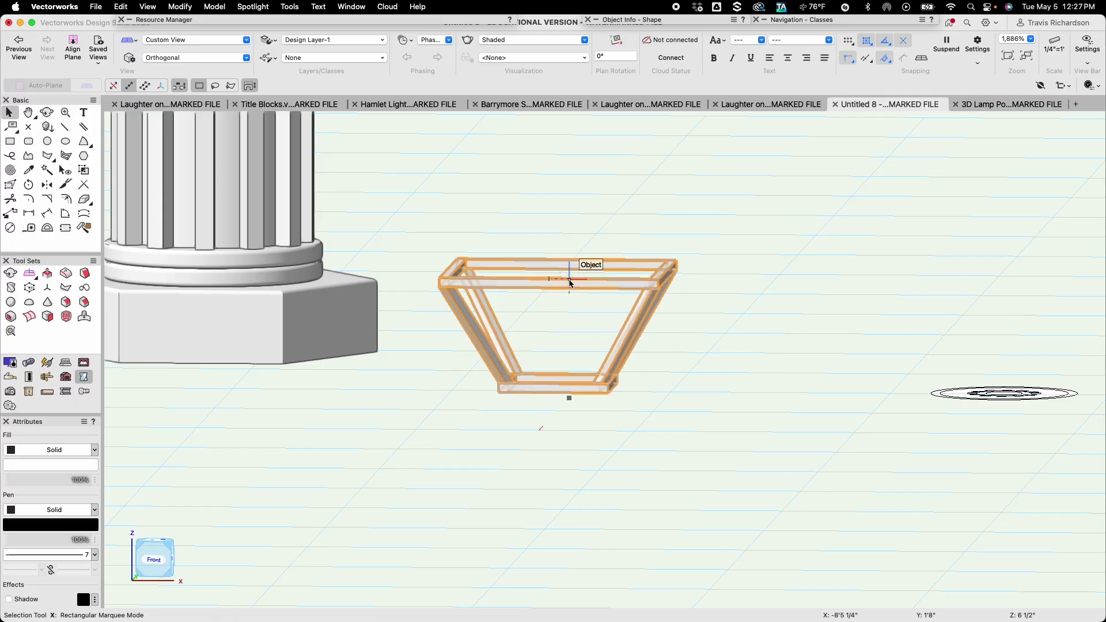
{"action": "key", "text": "super+z"}
{"action": "key", "text": "super+y"}
{"action": "key", "text": "KP_2"}
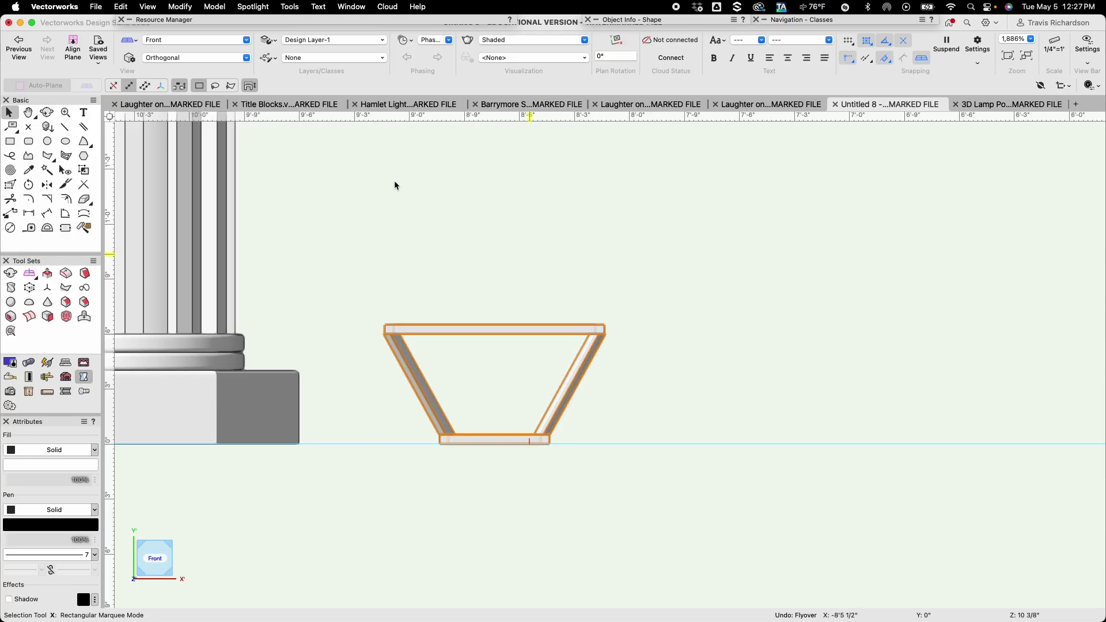
In Top/Plan view, place a duplicate of the combined lantern diagonally beside the original, near the round ornament
{"action": "left_click", "coordinate": [201, 40]}
{"action": "left_click", "coordinate": [196, 78]}
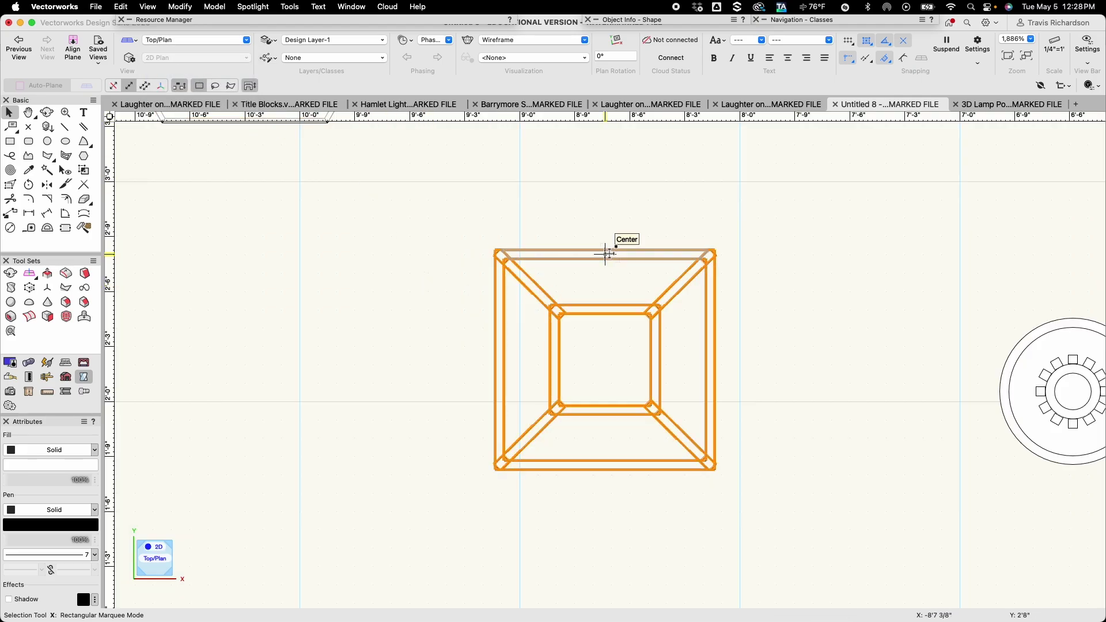
{"action": "left_click_drag", "start_coordinate": [605, 254], "coordinate": [896, 140]}
{"action": "middle_click_drag", "start_coordinate": [869, 217], "coordinate": [511, 375]}
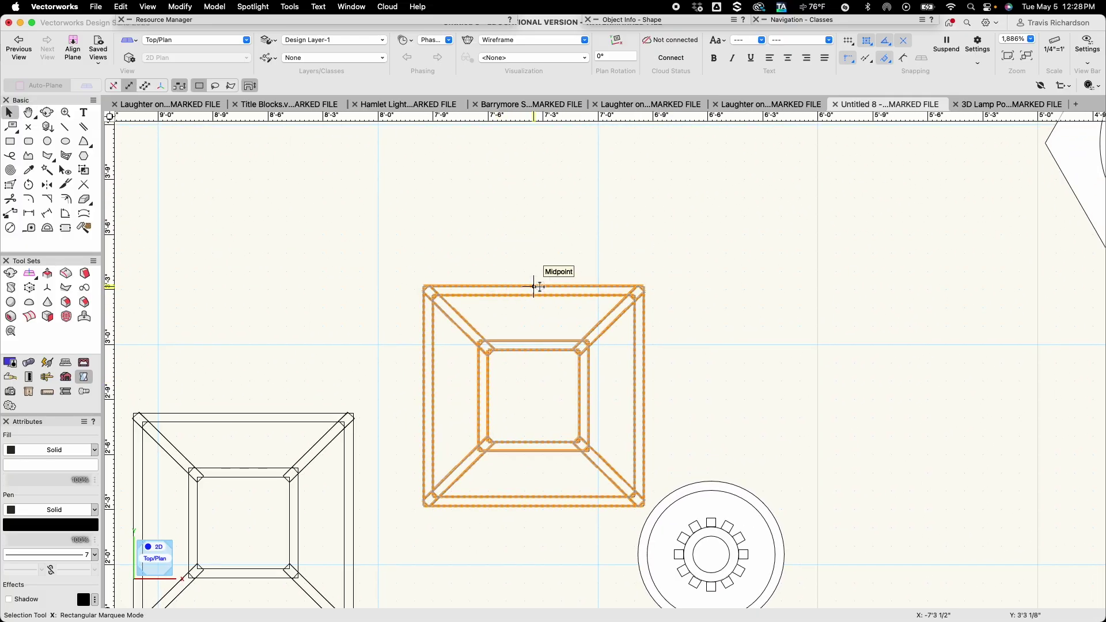
{"action": "left_click_drag", "start_coordinate": [534, 295], "coordinate": [708, 196]}
{"action": "middle_click_drag", "start_coordinate": [448, 425], "coordinate": [594, 379]}
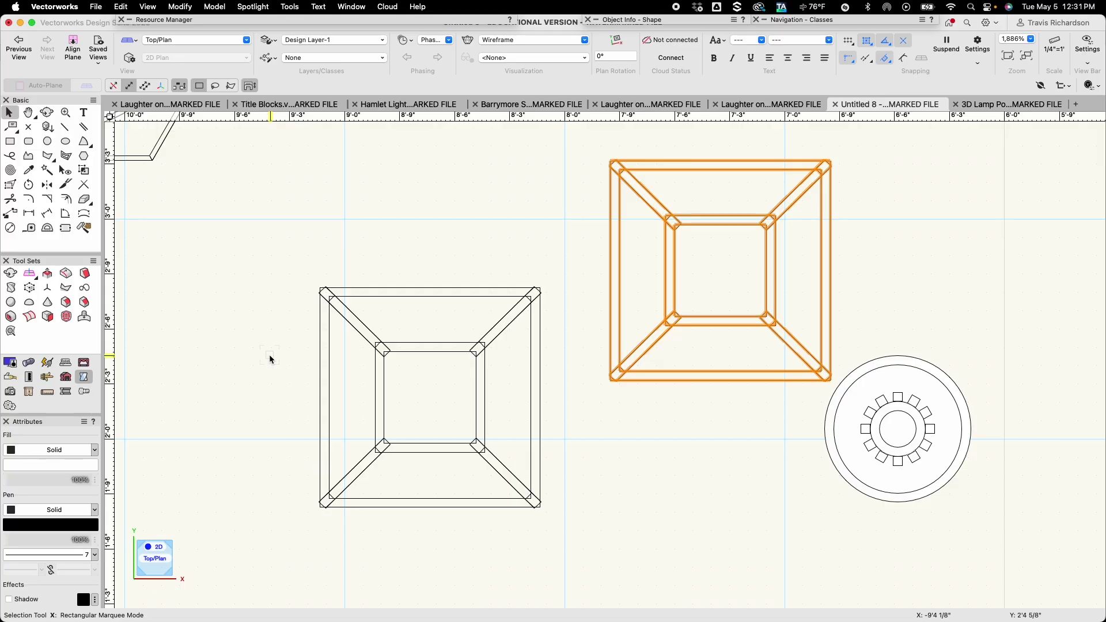
Move the original lantern by an outer corner of its small frame so that it sits centred on the lamp post in plan
{"action": "scroll", "coordinate": [432, 364], "scroll_direction": "up", "scroll_amount": 2}
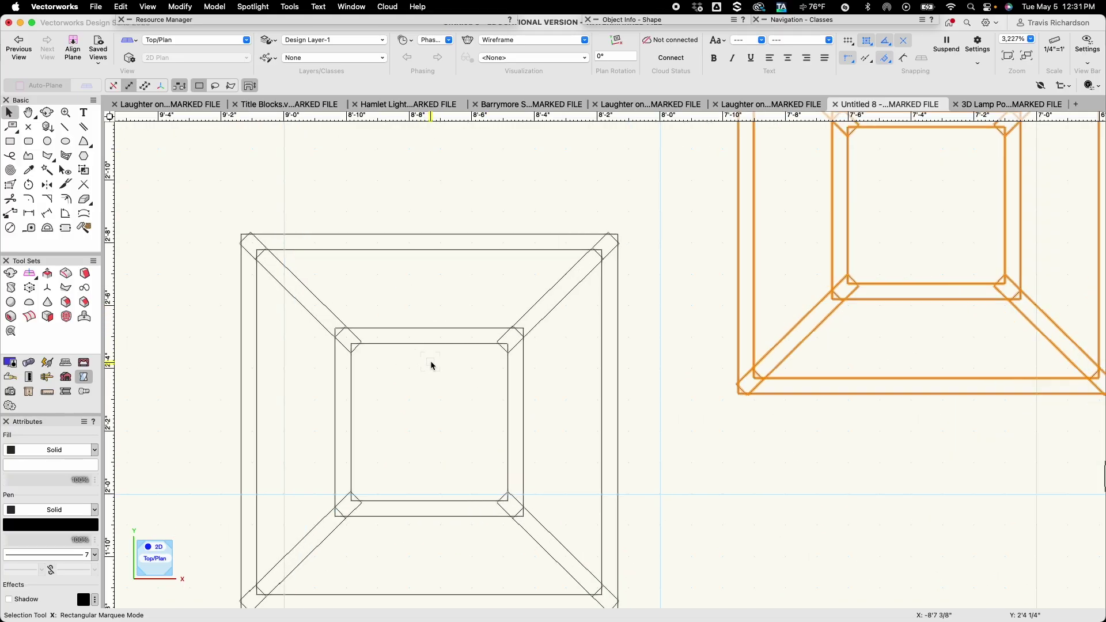
{"action": "scroll", "coordinate": [431, 360], "scroll_direction": "up", "scroll_amount": 2}
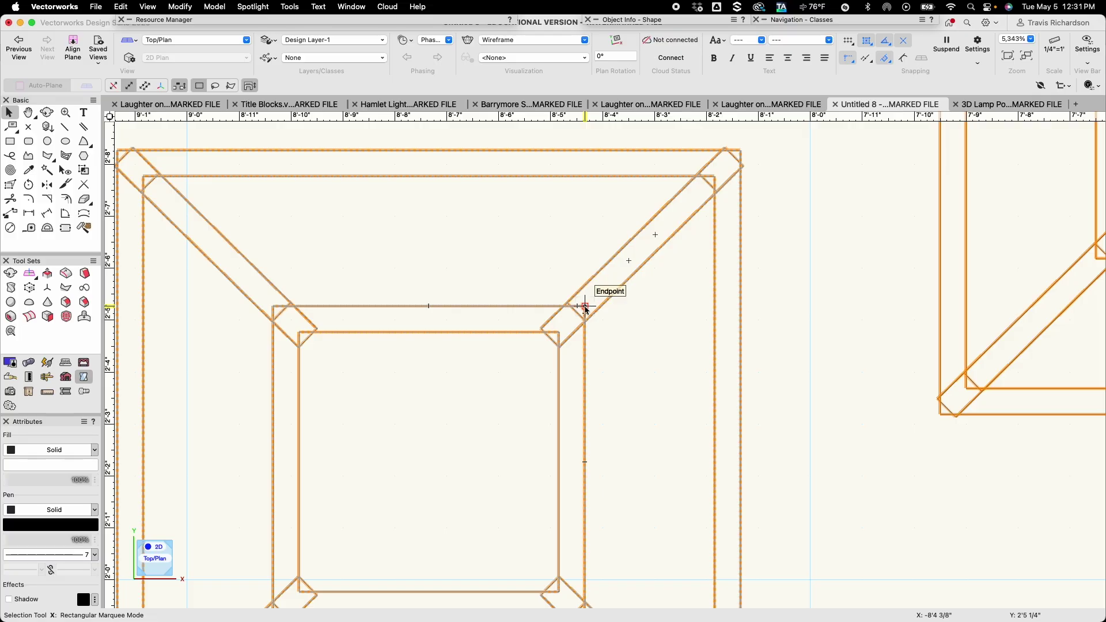
{"action": "left_click", "coordinate": [586, 309]}
{"action": "scroll", "coordinate": [585, 308], "scroll_direction": "down", "scroll_amount": 9}
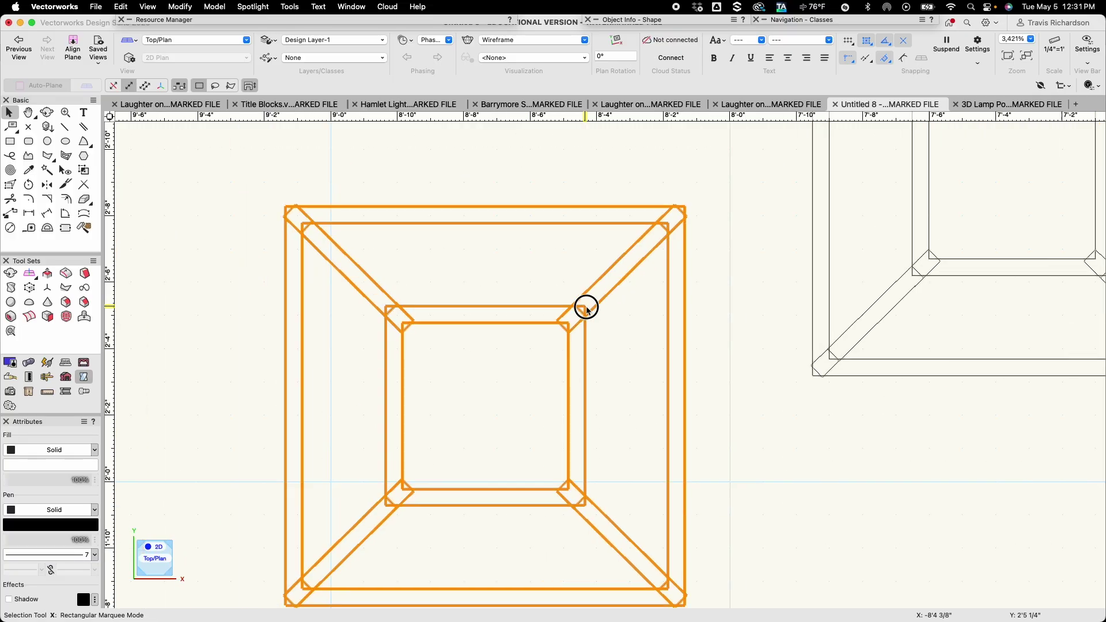
{"action": "left_click_drag", "start_coordinate": [586, 308], "coordinate": [493, 404]}
{"action": "scroll", "coordinate": [497, 250], "scroll_direction": "up", "scroll_amount": 3}
{"action": "scroll", "coordinate": [469, 390], "scroll_direction": "up", "scroll_amount": 5}
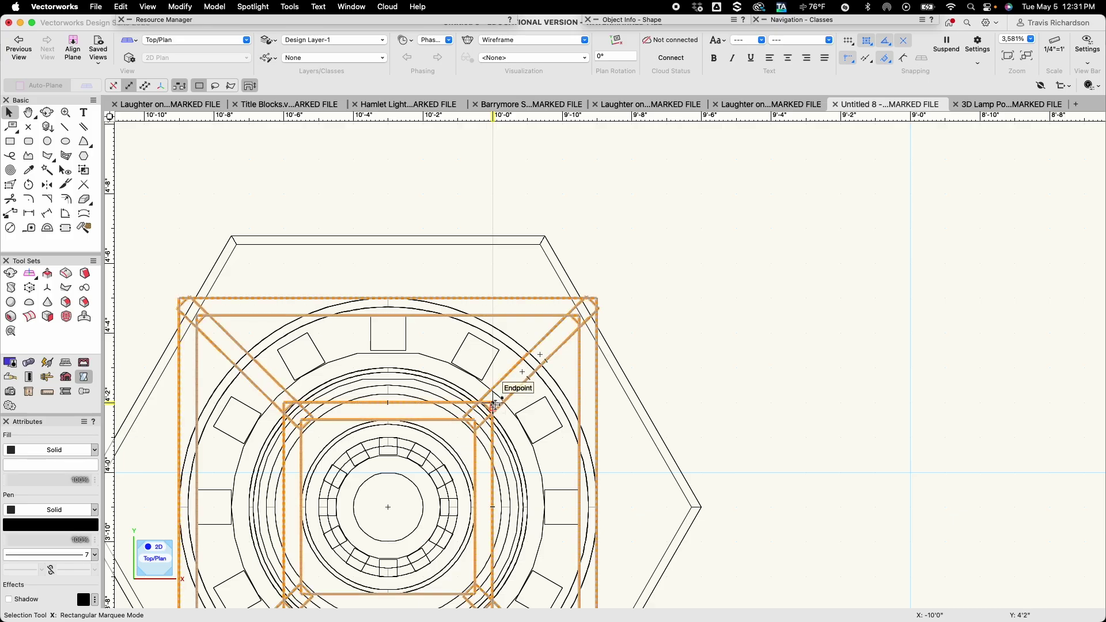
{"action": "scroll", "coordinate": [513, 374], "scroll_direction": "down", "scroll_amount": 5}
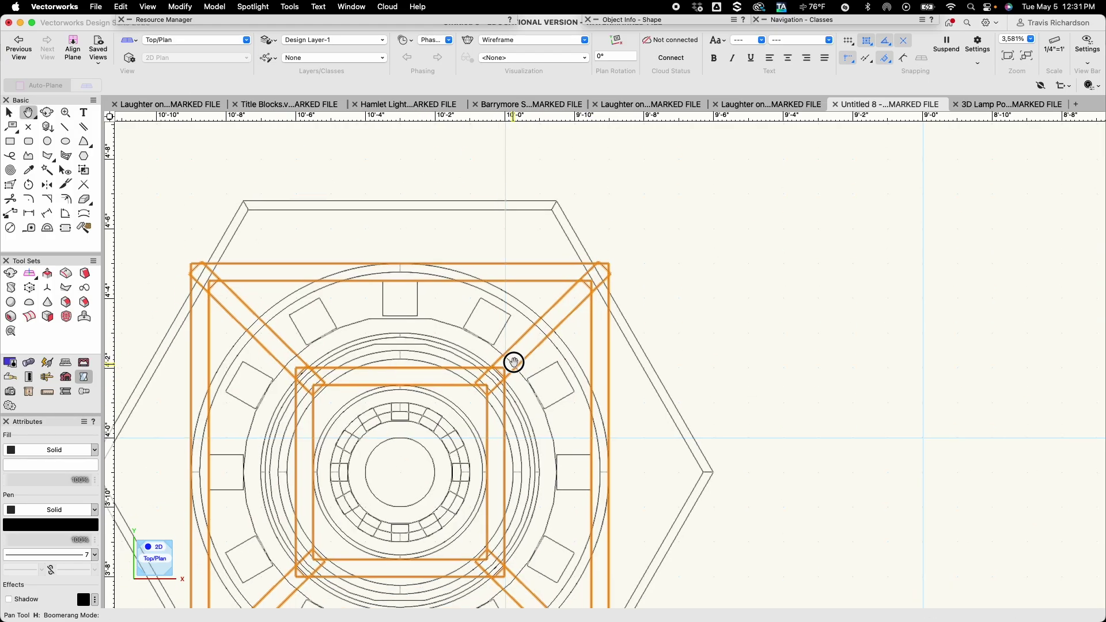
{"action": "scroll", "coordinate": [609, 272], "scroll_direction": "down", "scroll_amount": 1}
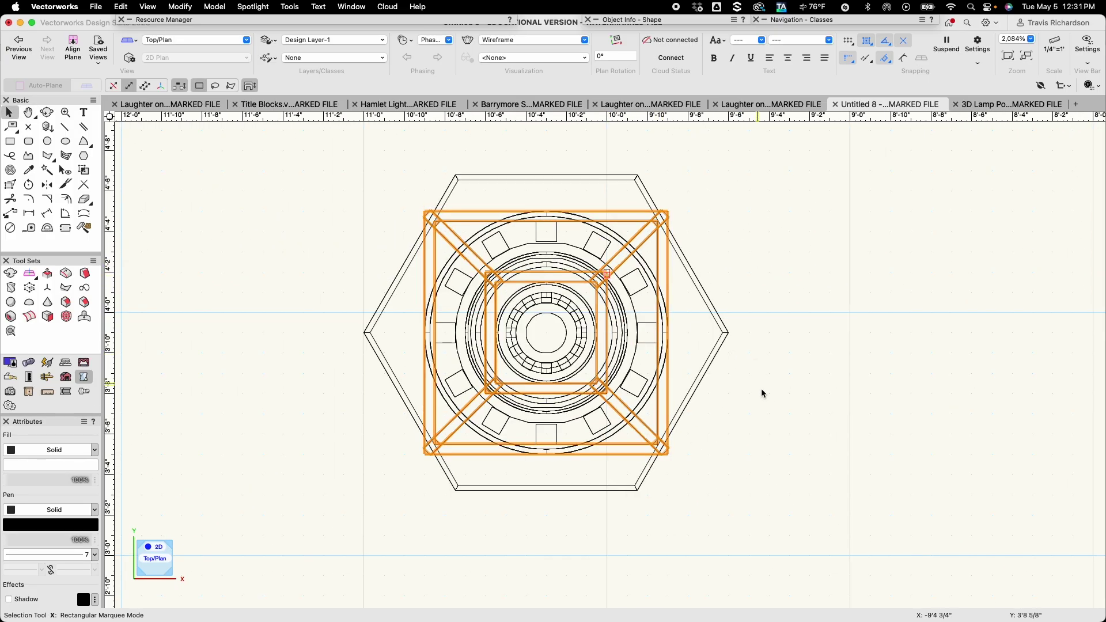
In Front view, move the lantern up the post with an X offset of 0 and a Y offset of 8'4 1/2"
{"action": "left_click", "coordinate": [181, 39]}
{"action": "left_click", "coordinate": [178, 103]}
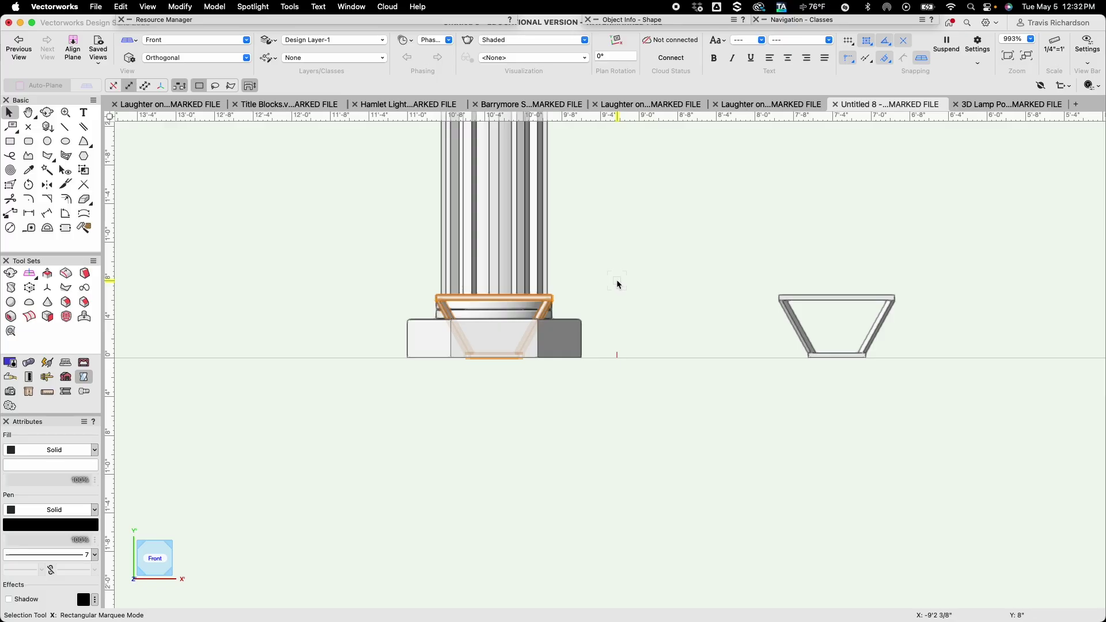
{"action": "key", "text": "super+m"}
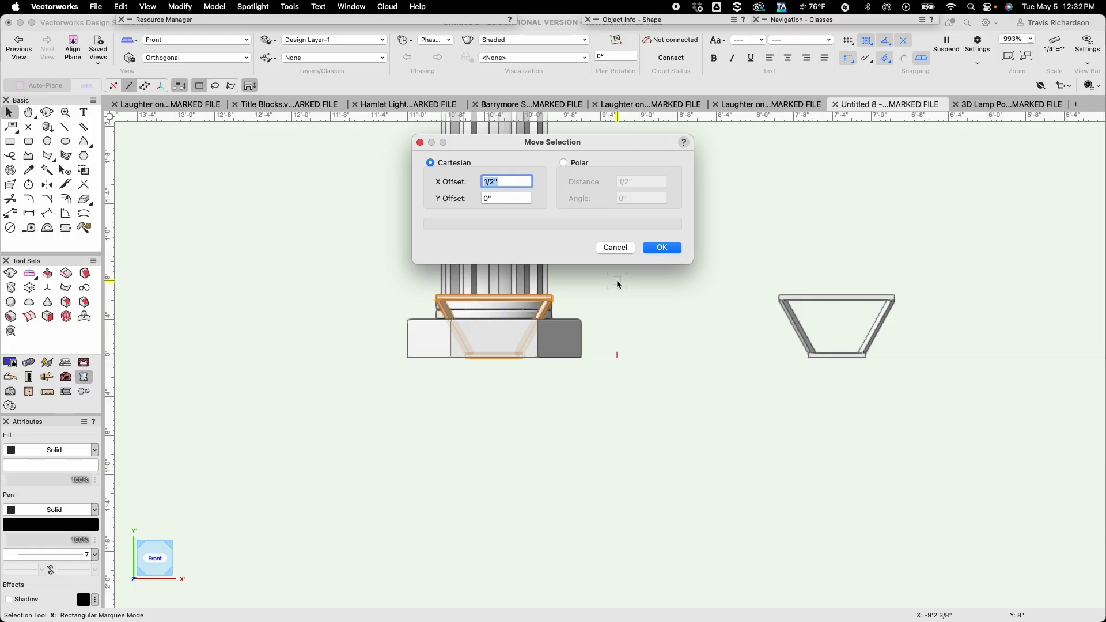
{"action": "type", "text": "0"}
{"action": "key", "text": "Tab"}
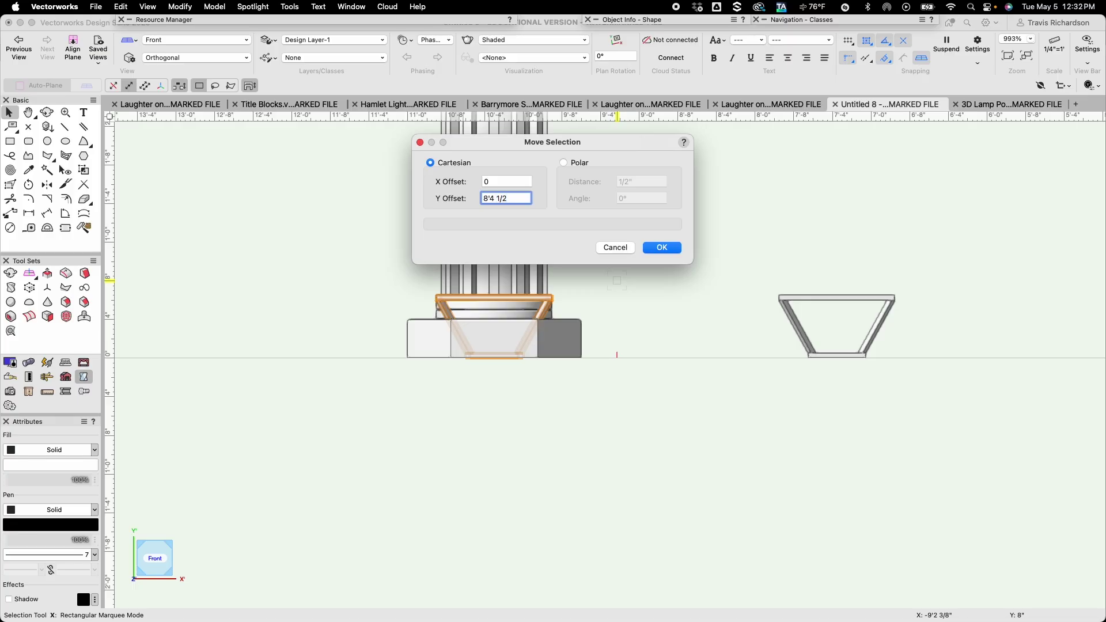
{"action": "key", "text": "Return"}
{"action": "scroll", "coordinate": [617, 281], "scroll_direction": "down", "scroll_amount": 4}
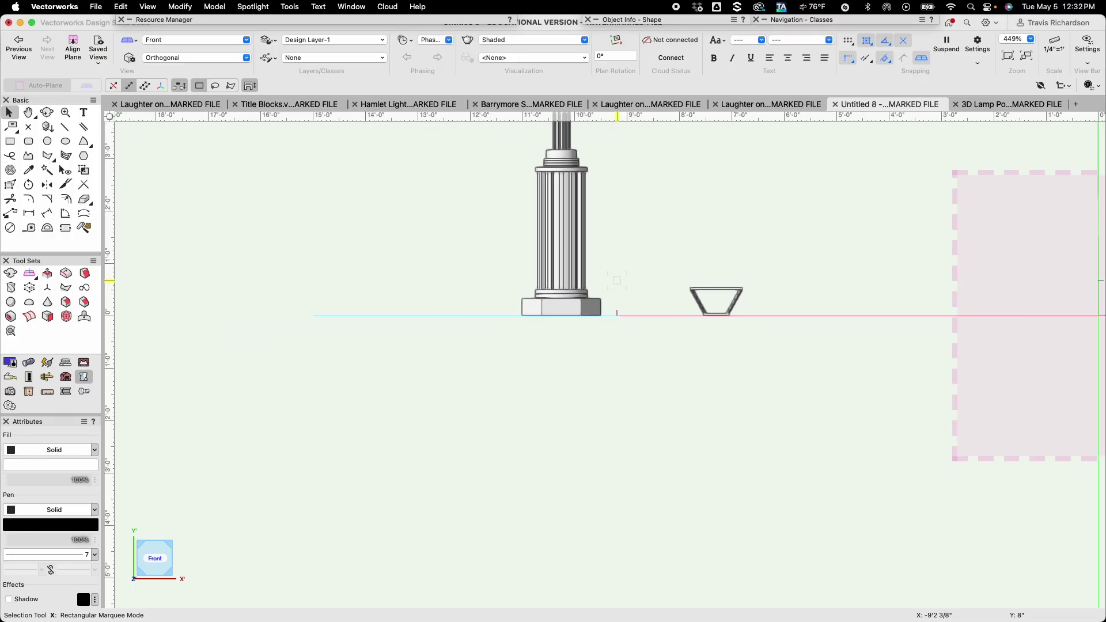
Mirror a duplicate of the lantern upward across the outer edge of its large frame, forming an inverted upper half
{"action": "middle_click_drag", "start_coordinate": [612, 208], "coordinate": [590, 512]}
{"action": "middle_click_drag", "start_coordinate": [572, 351], "coordinate": [573, 478]}
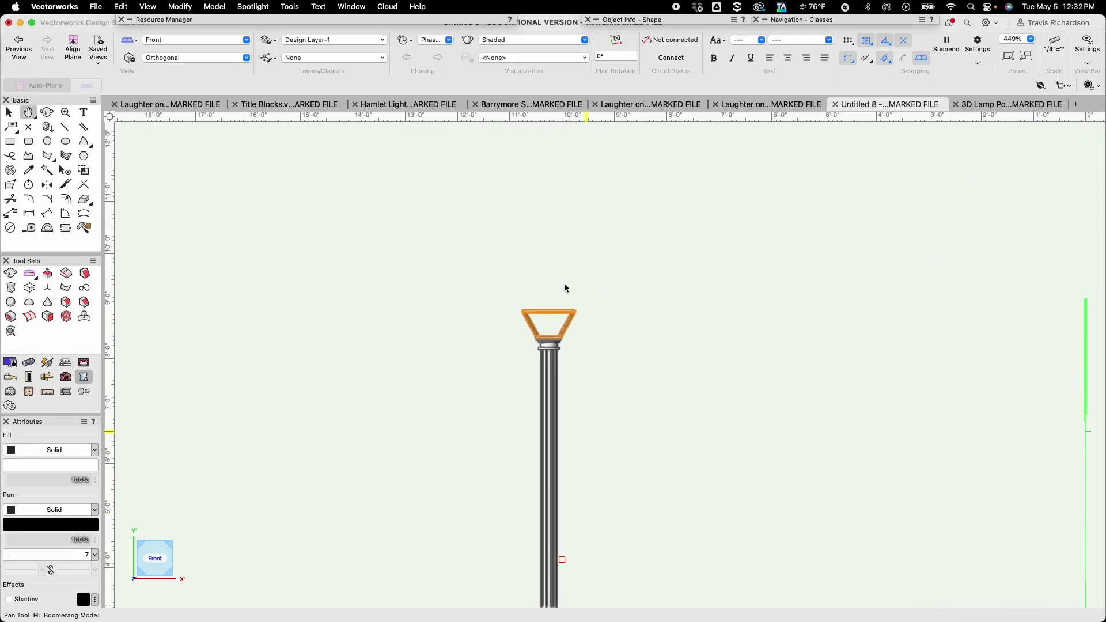
{"action": "key", "text": "x"}
{"action": "scroll", "coordinate": [570, 313], "scroll_direction": "up", "scroll_amount": 8}
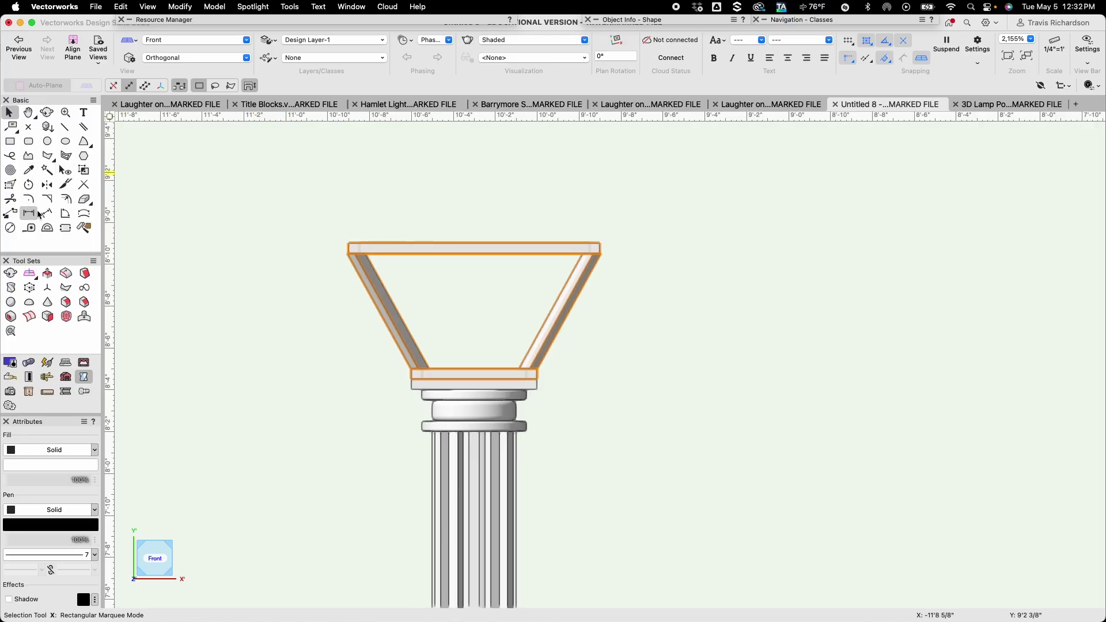
{"action": "left_click", "coordinate": [48, 185]}
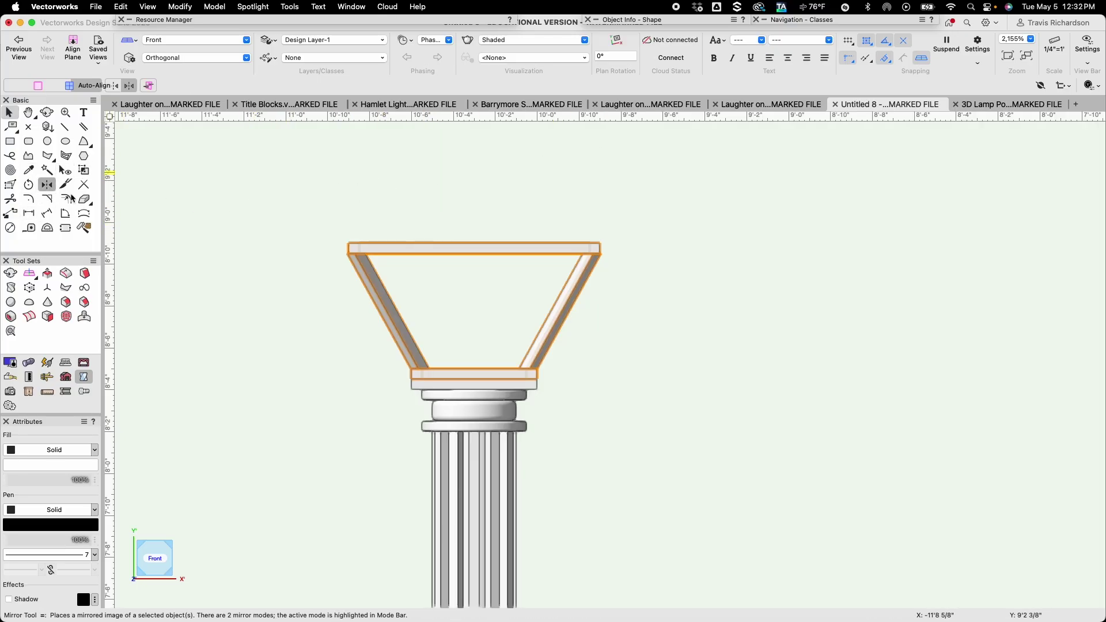
{"action": "left_click", "coordinate": [348, 244]}
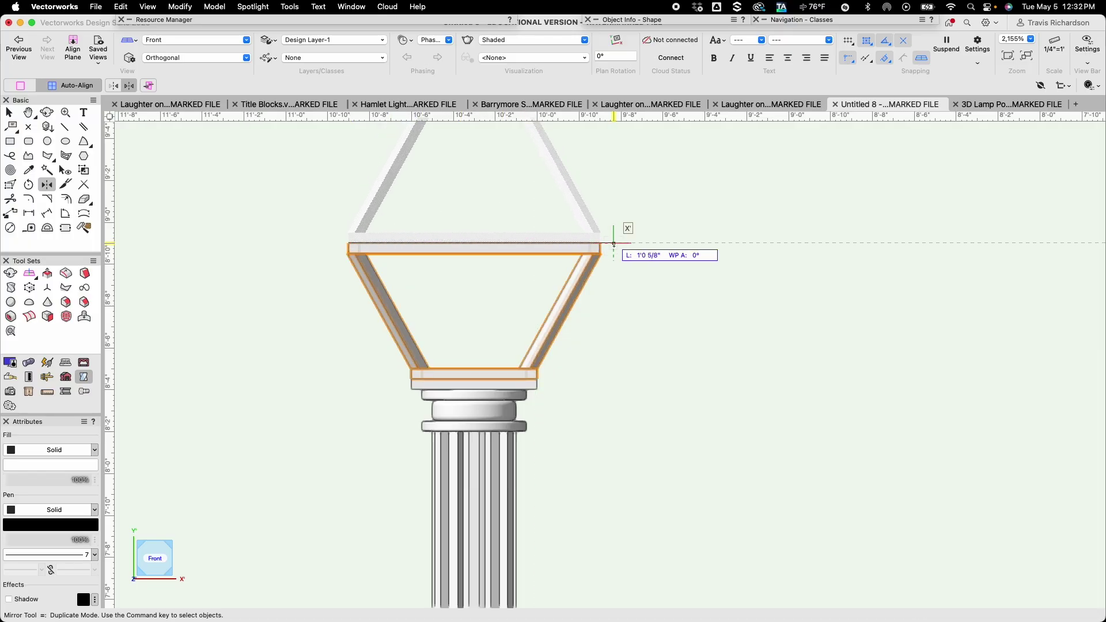
{"action": "left_click", "coordinate": [599, 244]}
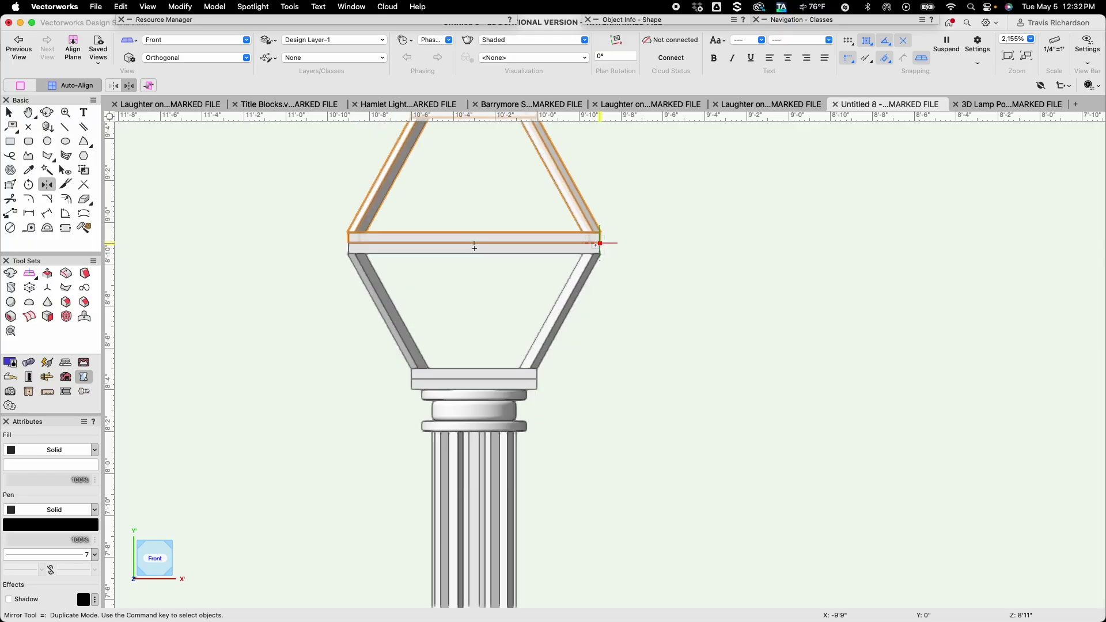
Examine how the mirrored upper half meets the lower lantern and the post, in front view and from several 3D angles
{"action": "key", "text": "x"}
{"action": "scroll", "coordinate": [564, 261], "scroll_direction": "down", "scroll_amount": 1}
{"action": "scroll", "coordinate": [565, 261], "scroll_direction": "down", "scroll_amount": 1}
{"action": "middle_click_drag", "start_coordinate": [564, 261], "coordinate": [532, 343]}
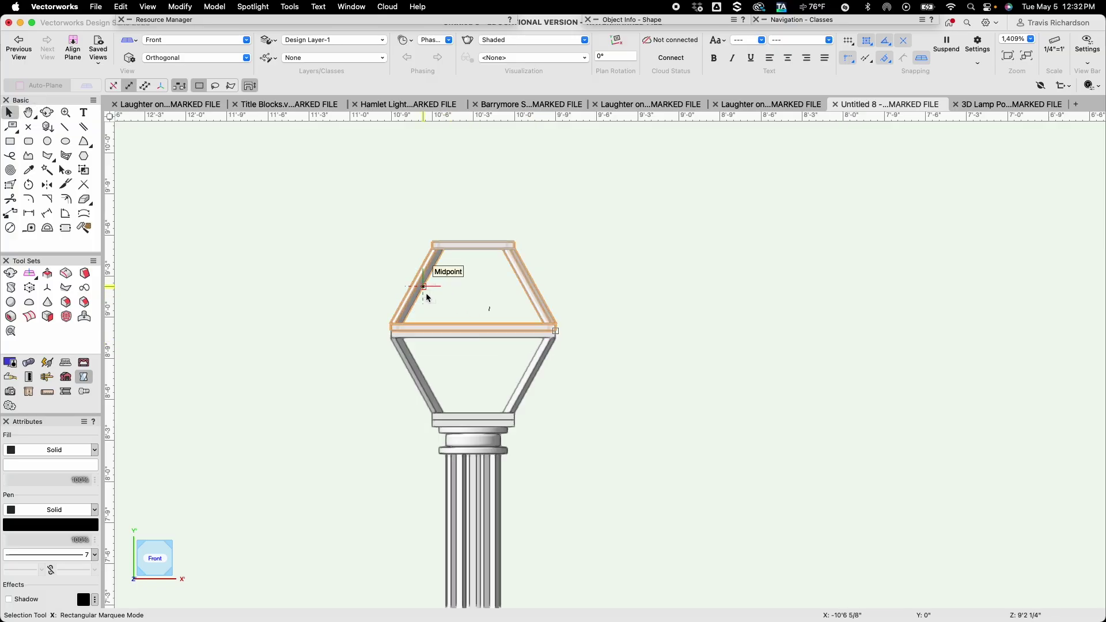
{"action": "key", "text": "shift+c"}
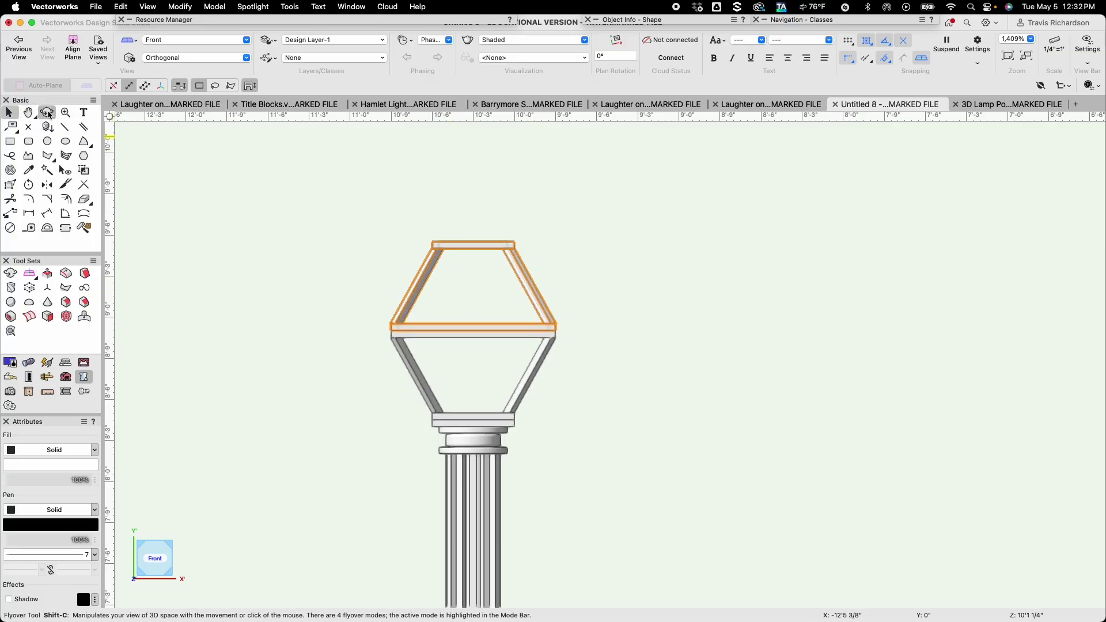
{"action": "left_click_drag", "start_coordinate": [519, 309], "coordinate": [470, 363]}
{"action": "scroll", "coordinate": [470, 363], "scroll_direction": "down", "scroll_amount": 1}
{"action": "middle_click_drag", "start_coordinate": [511, 326], "coordinate": [451, 415]}
{"action": "left_click_drag", "start_coordinate": [508, 344], "coordinate": [623, 330]}
{"action": "scroll", "coordinate": [624, 330], "scroll_direction": "down", "scroll_amount": 1}
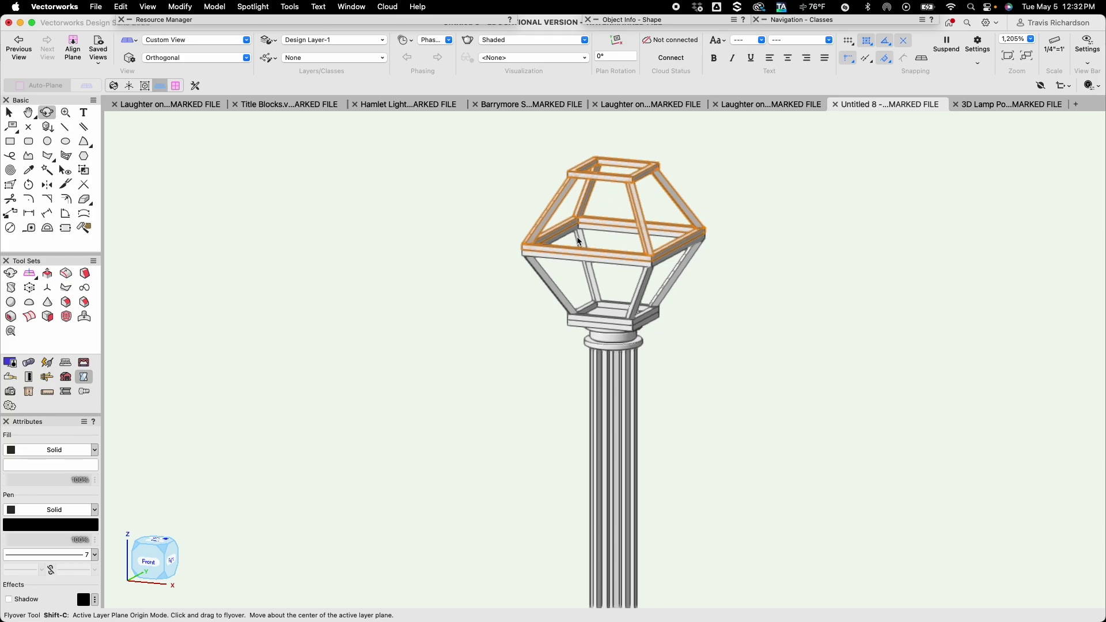
In Top/Plan view, draw a 6" by 6" square in the empty space beside the lamp post
{"action": "key", "text": "x"}
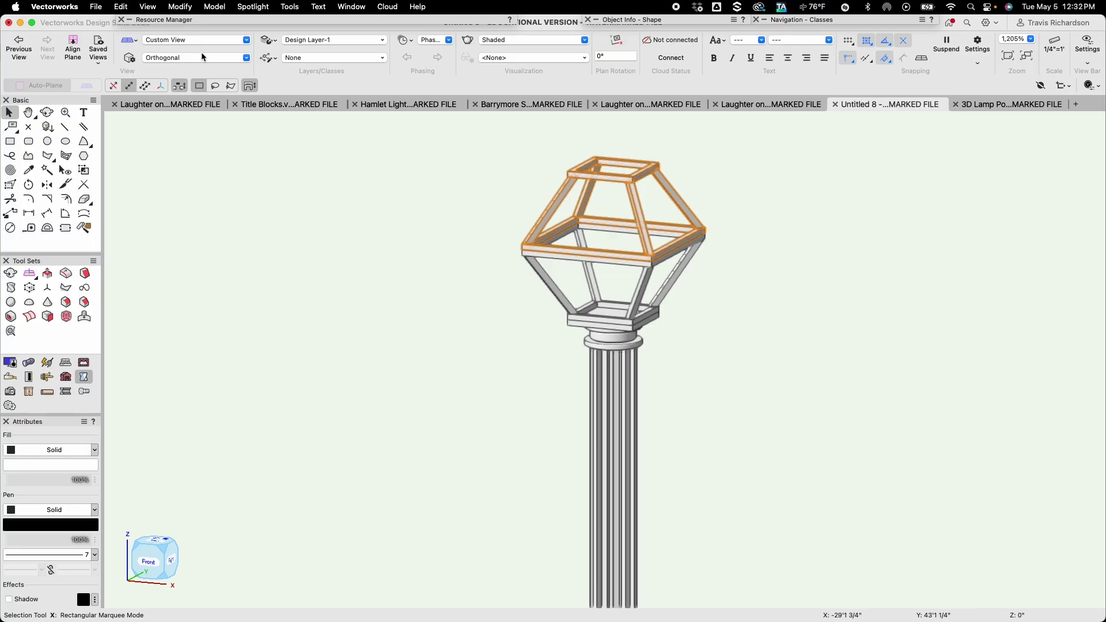
{"action": "left_click", "coordinate": [188, 39]}
{"action": "left_click", "coordinate": [174, 79]}
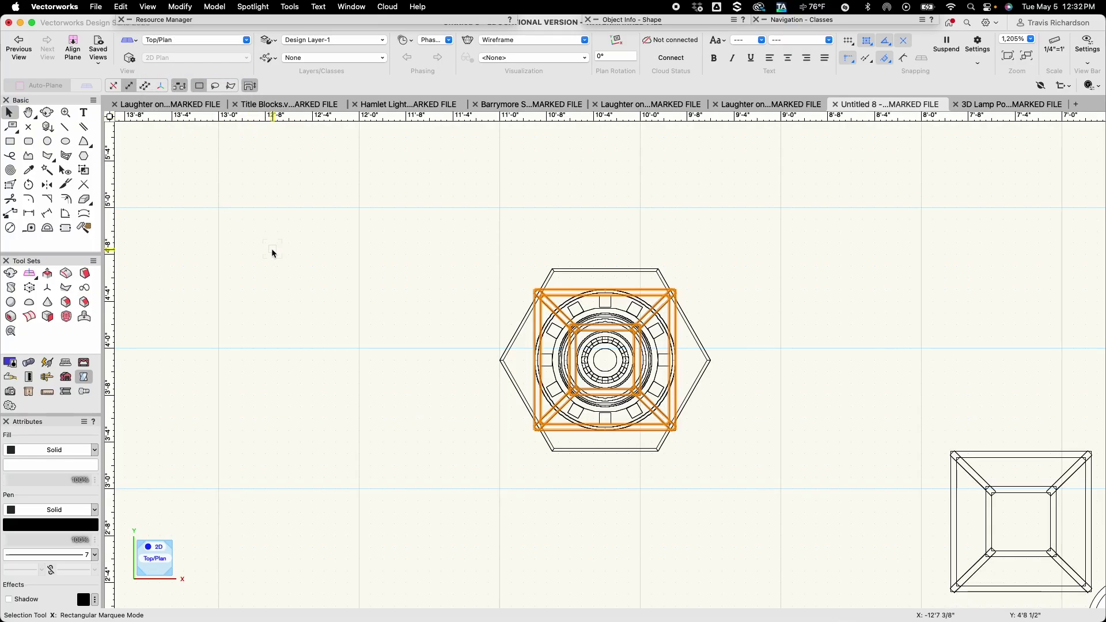
{"action": "left_click", "coordinate": [765, 363]}
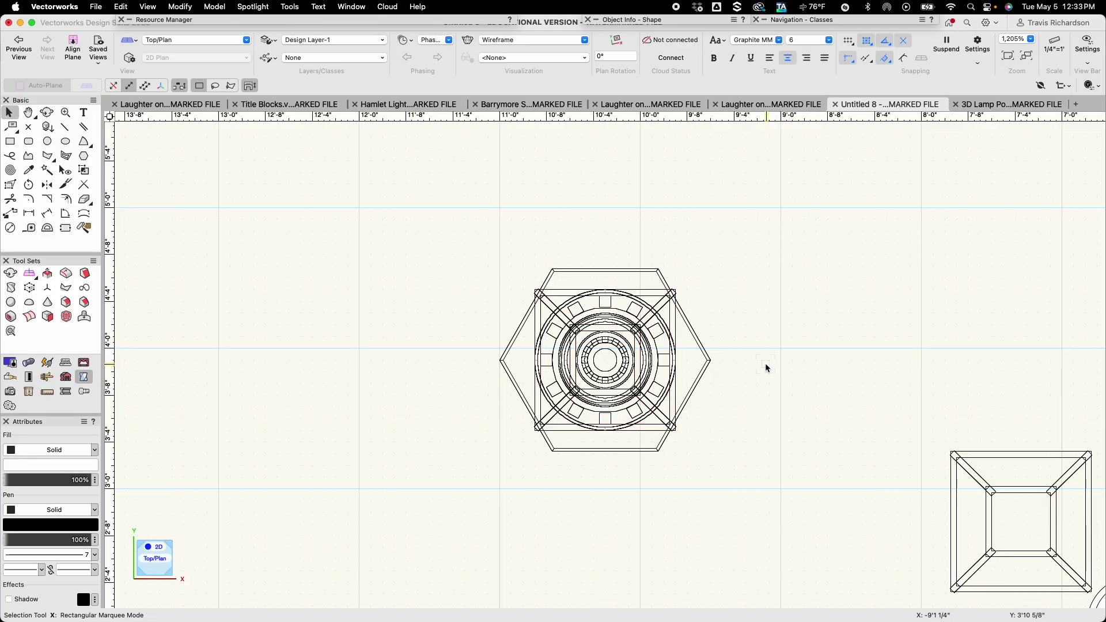
{"action": "key", "text": "4"}
{"action": "left_click", "coordinate": [781, 376]}
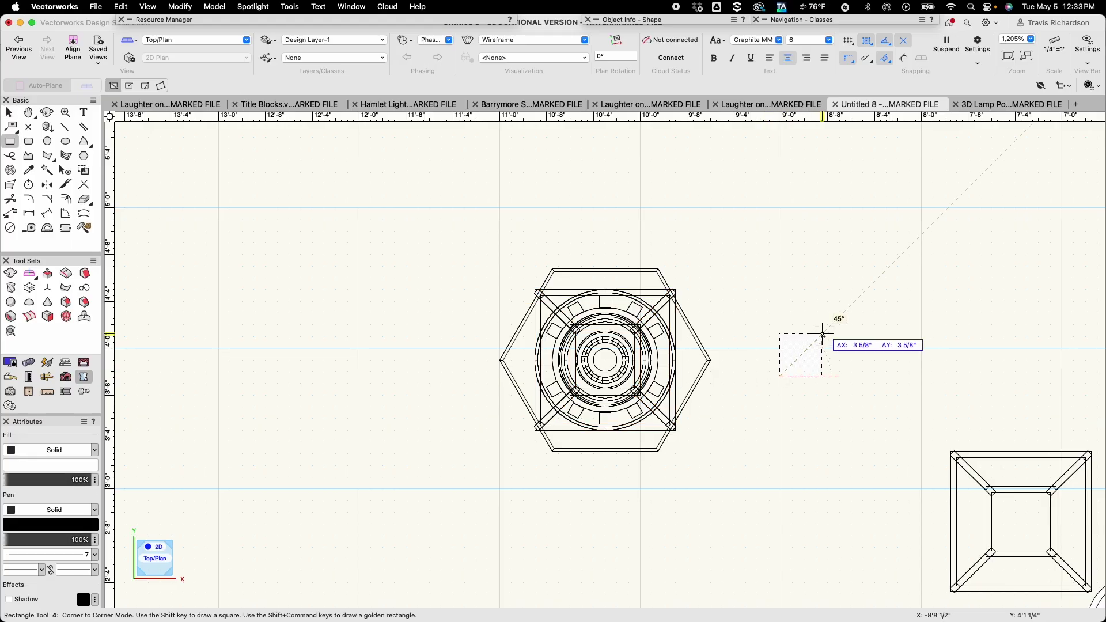
{"action": "key", "text": "Tab"}
{"action": "type", "text": "6"}
{"action": "key", "text": "Tab"}
{"action": "type", "text": "6"}
{"action": "key", "text": "Tab"}
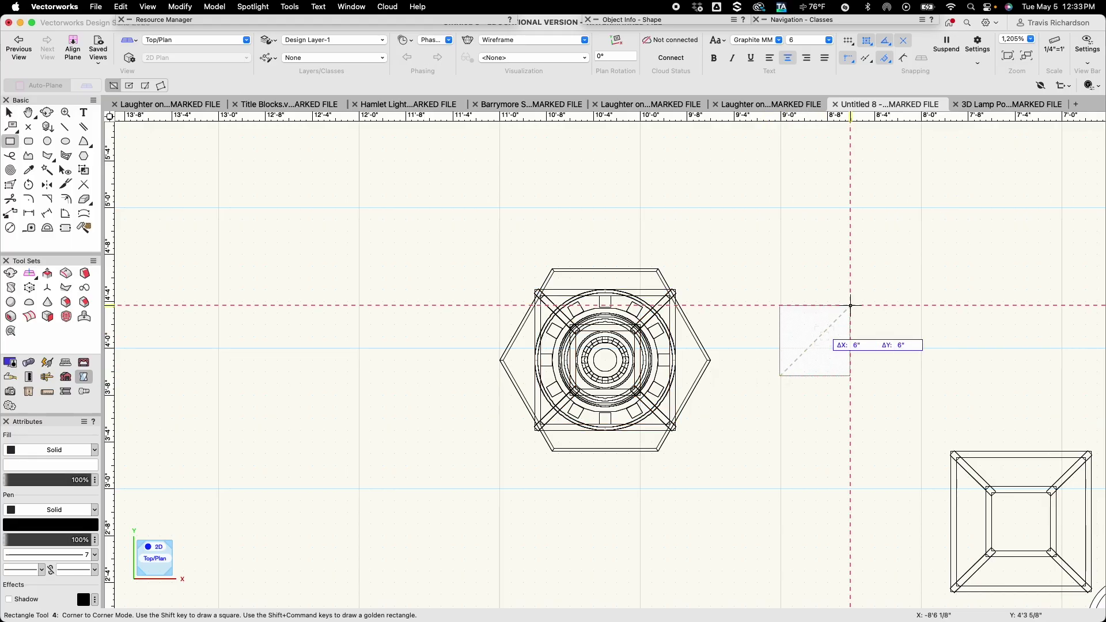
{"action": "key", "text": "Return"}
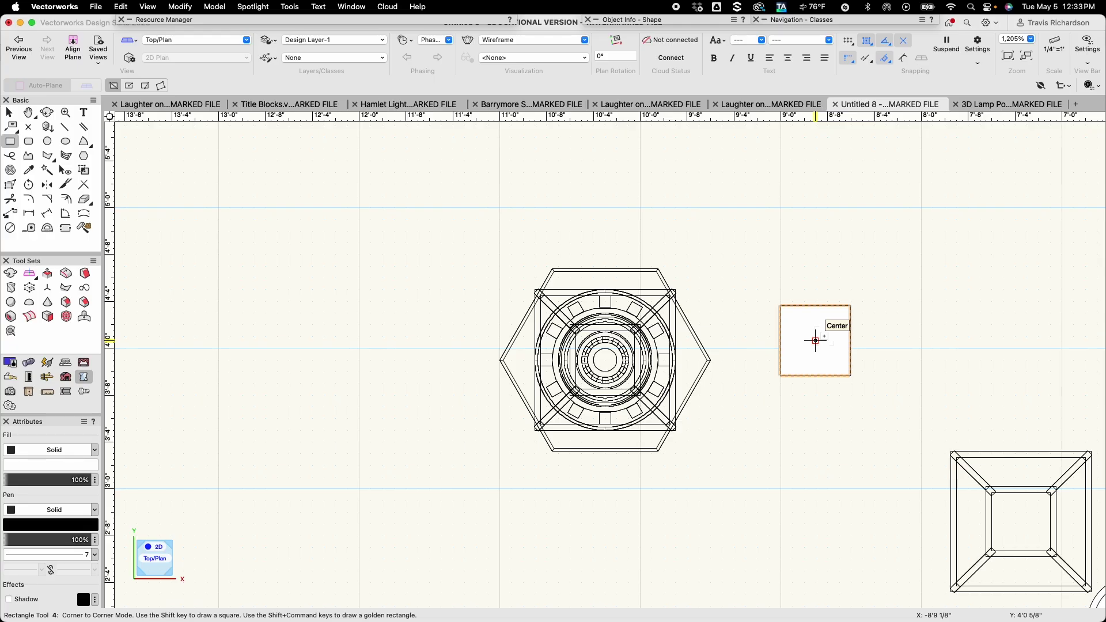
Extrude the square into a plate about 1" thick and move it by its centre onto the lamp post's centre in plan
{"action": "key", "text": "super+e"}
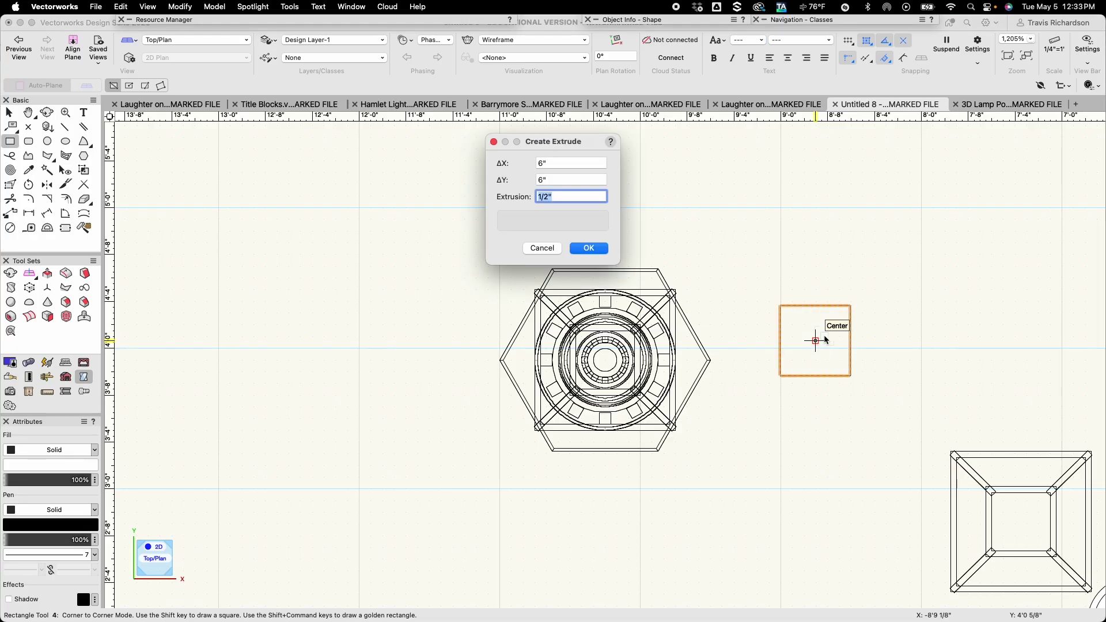
{"action": "key", "text": "Return"}
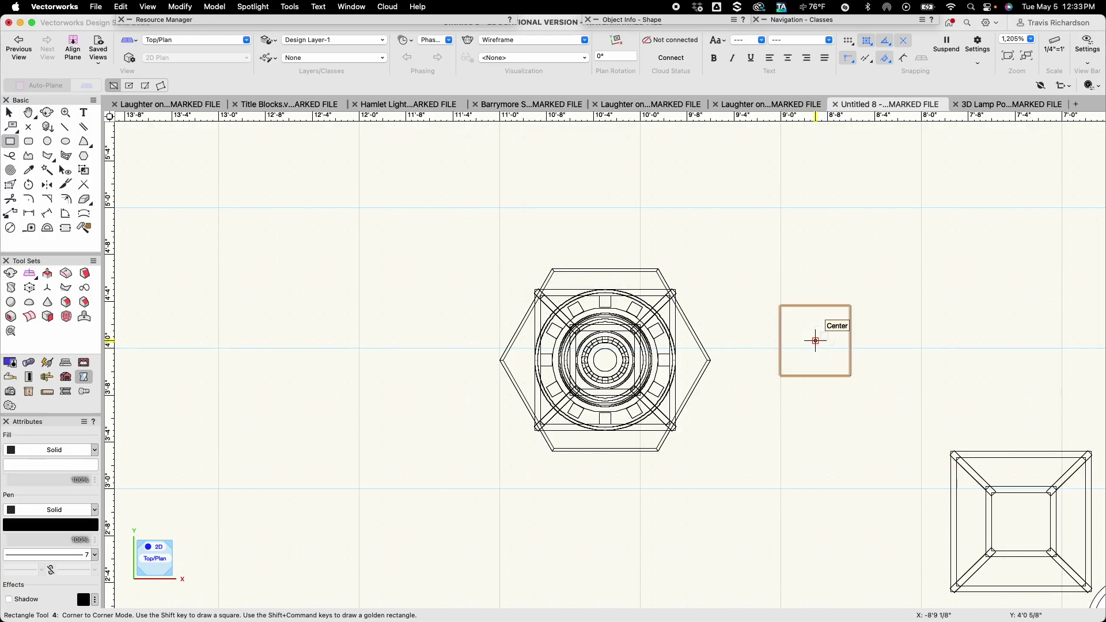
{"action": "key", "text": "x"}
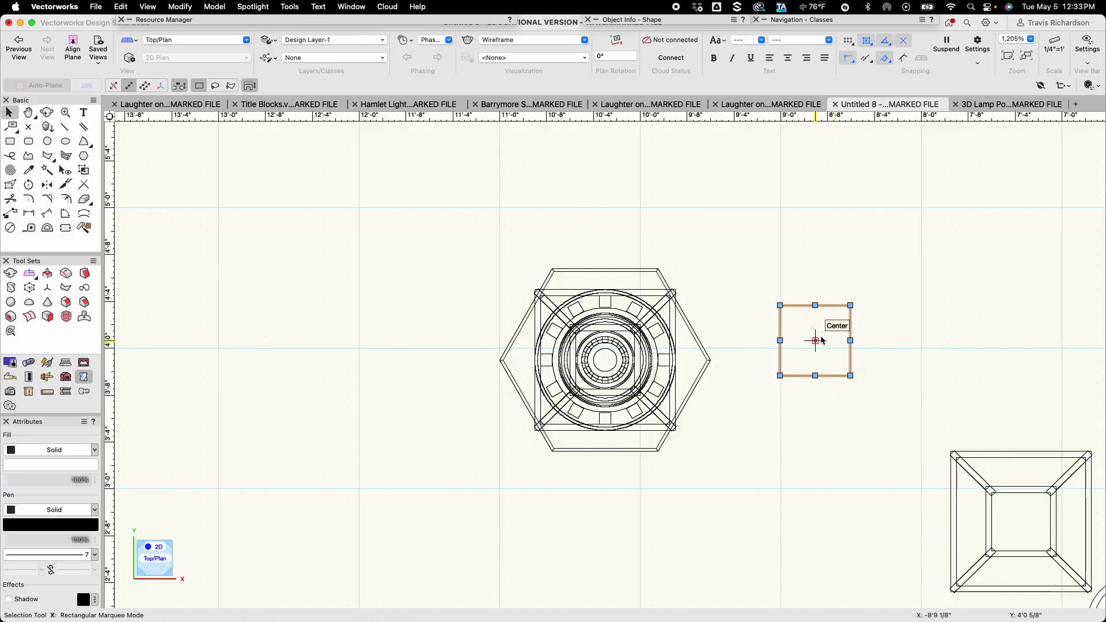
{"action": "left_click_drag", "start_coordinate": [816, 340], "coordinate": [605, 360]}
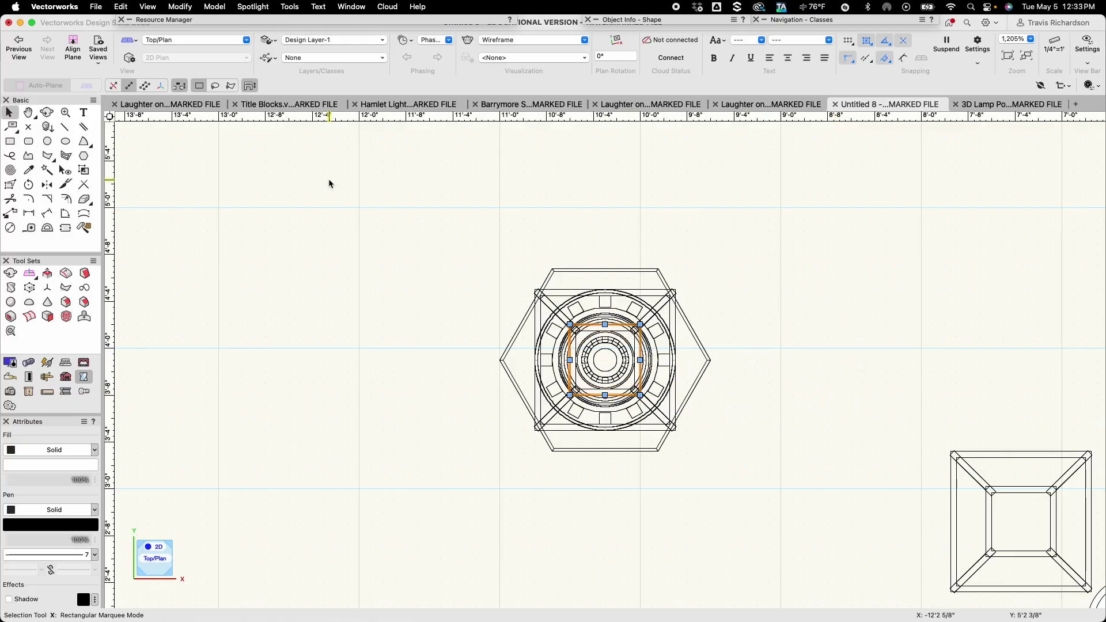
In Front view, move the square plate straight up with an X offset of 0 so that it rests on the small frame topping the lantern
{"action": "left_click", "coordinate": [173, 40]}
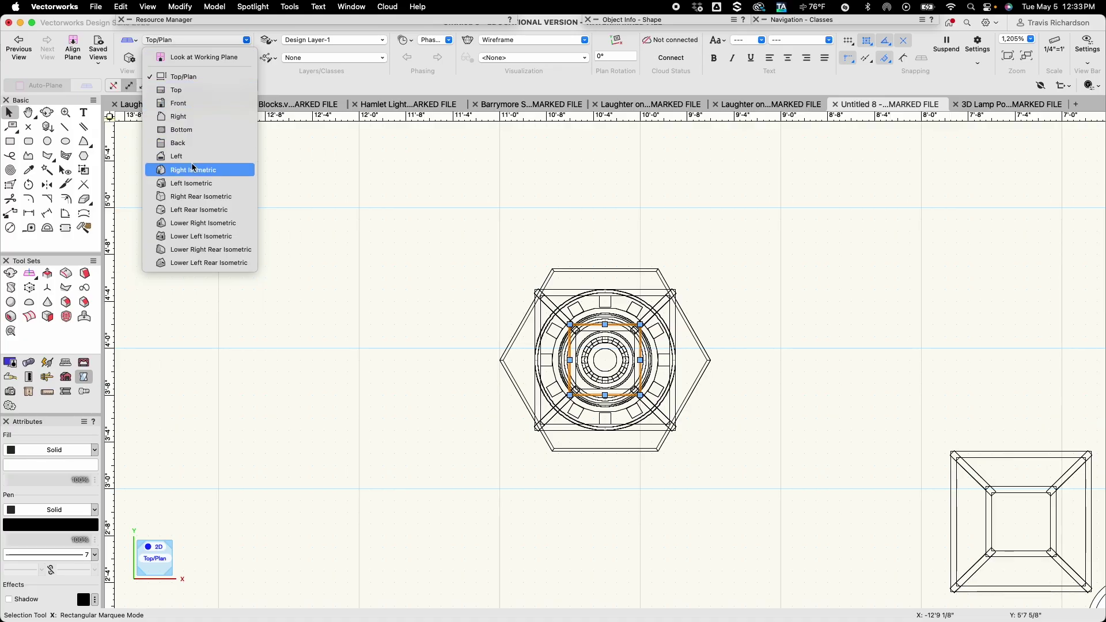
{"action": "left_click", "coordinate": [180, 104]}
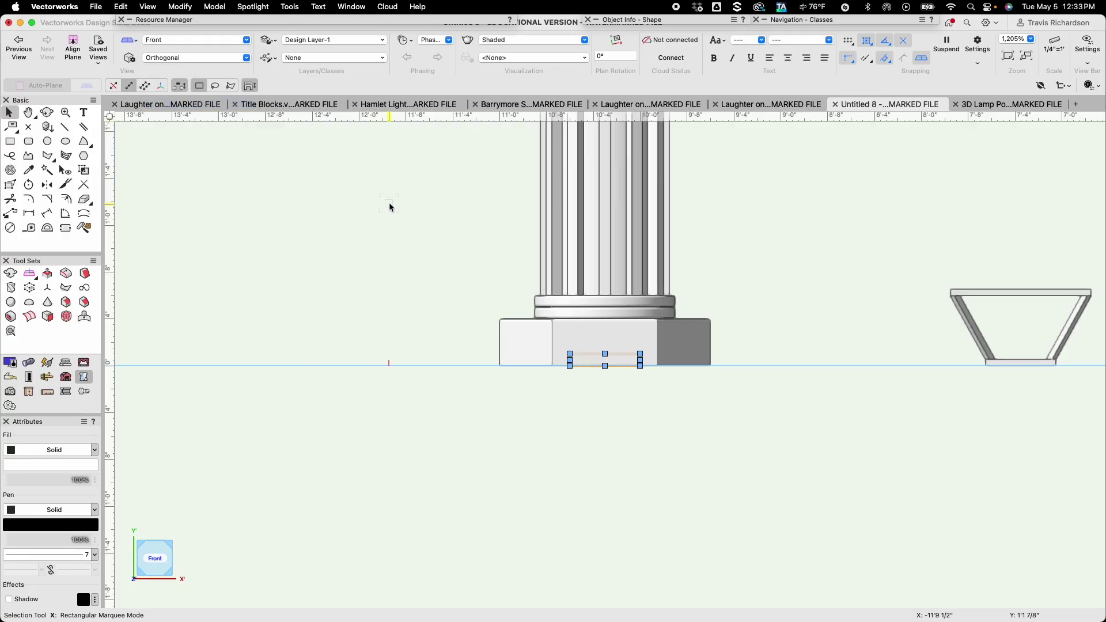
{"action": "key", "text": "super+m"}
{"action": "key", "text": "Tab"}
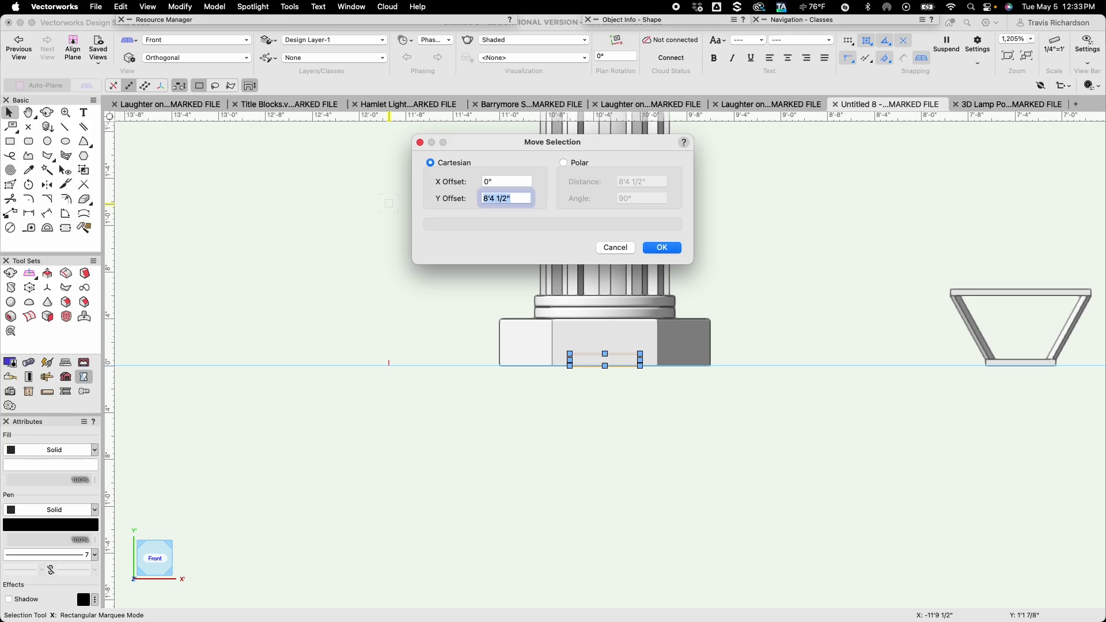
{"action": "type", "text": "9"}
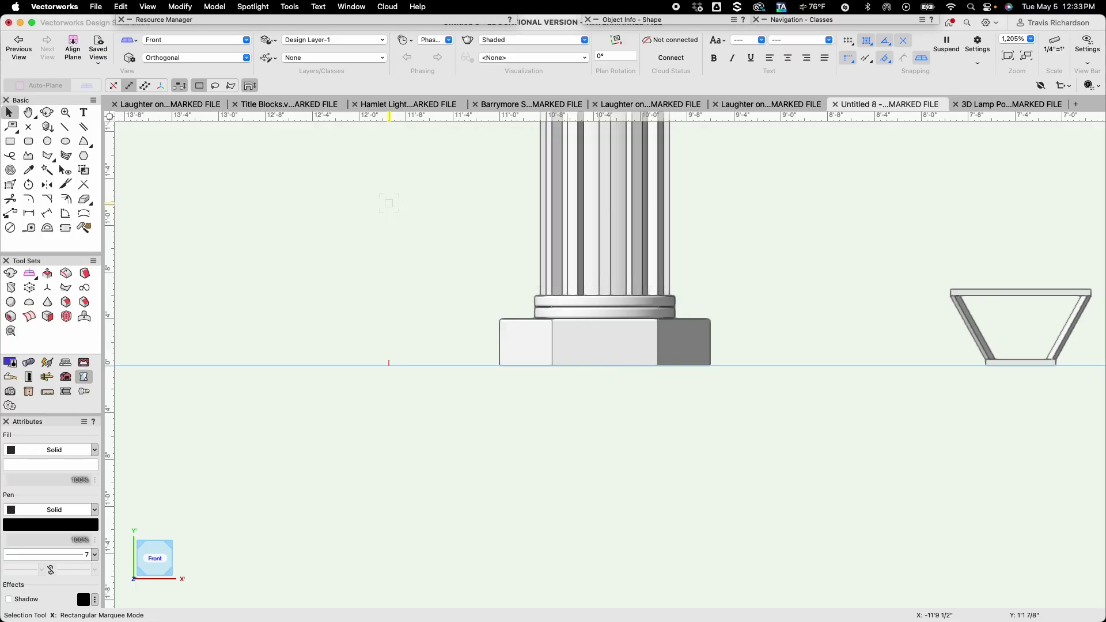
{"action": "scroll", "coordinate": [598, 208], "scroll_direction": "down", "scroll_amount": 5}
{"action": "middle_click_drag", "start_coordinate": [592, 205], "coordinate": [548, 420]}
{"action": "middle_click_drag", "start_coordinate": [554, 199], "coordinate": [556, 392]}
{"action": "middle_click_drag", "start_coordinate": [554, 249], "coordinate": [543, 383]}
{"action": "scroll", "coordinate": [545, 327], "scroll_direction": "up", "scroll_amount": 2}
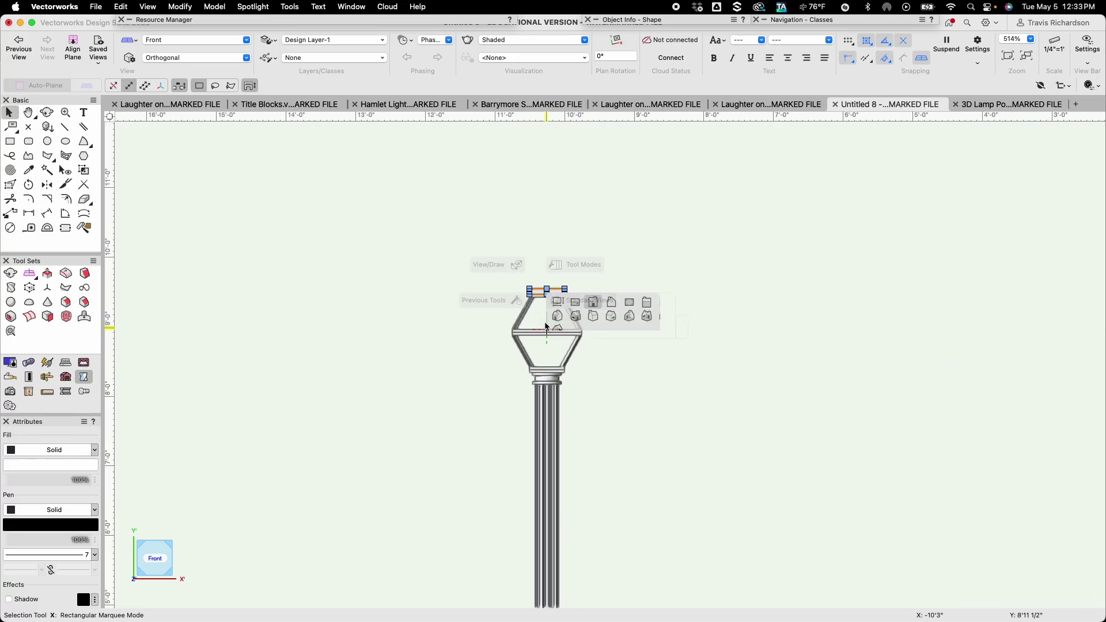
{"action": "scroll", "coordinate": [547, 328], "scroll_direction": "up", "scroll_amount": 4}
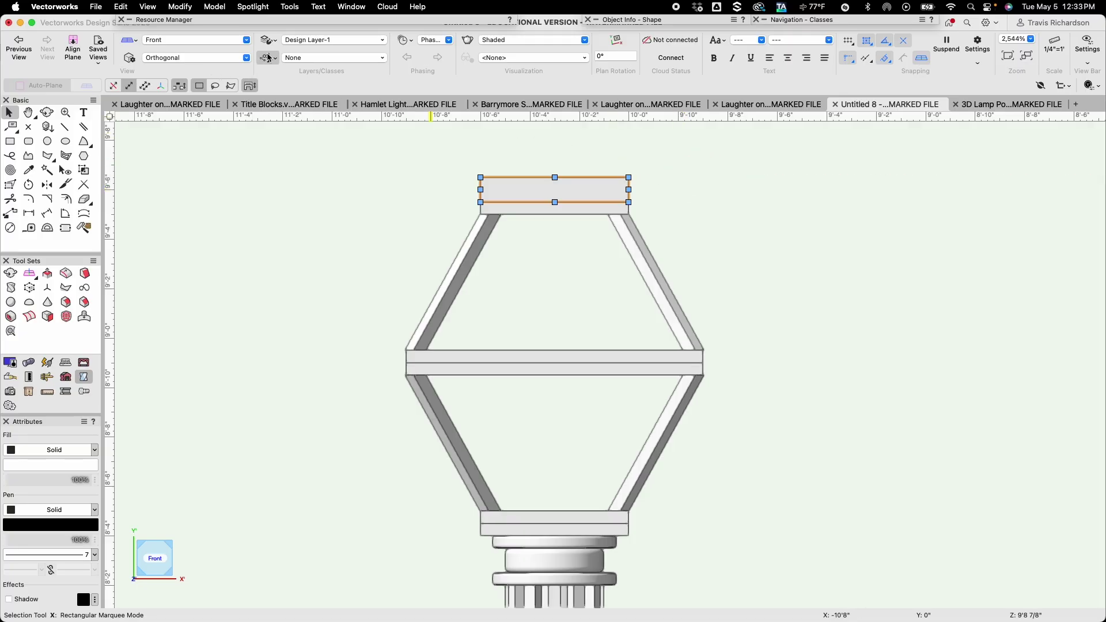
In Top/Plan view, draw a circle 2" in diameter in the empty space between the lamp post and the spare lantern
{"action": "left_click", "coordinate": [219, 40]}
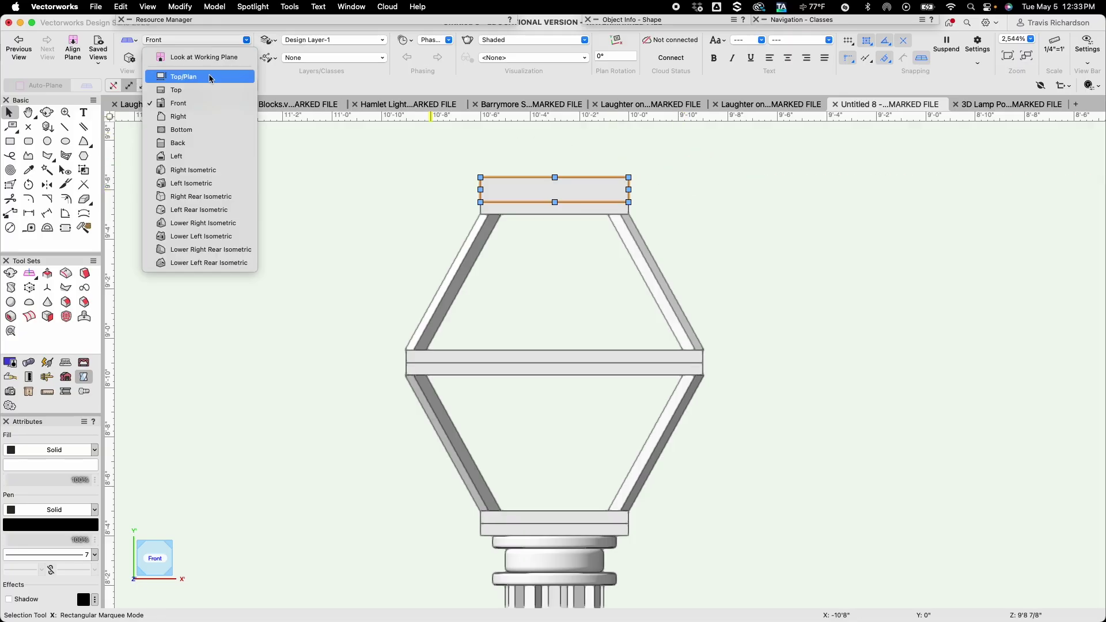
{"action": "left_click", "coordinate": [208, 73]}
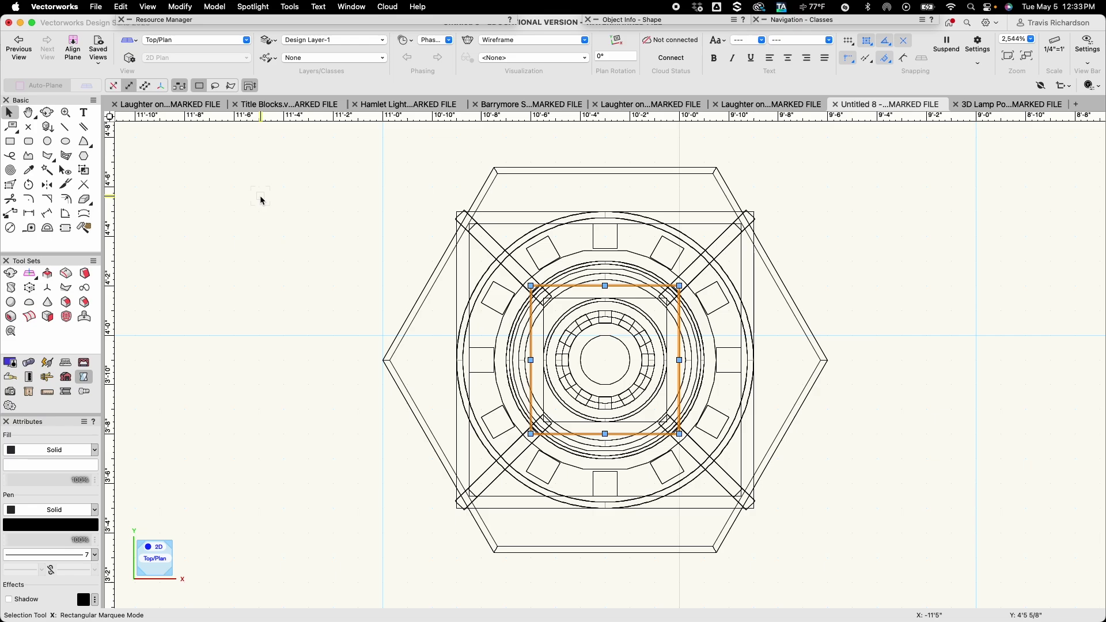
{"action": "left_click", "coordinate": [326, 333]}
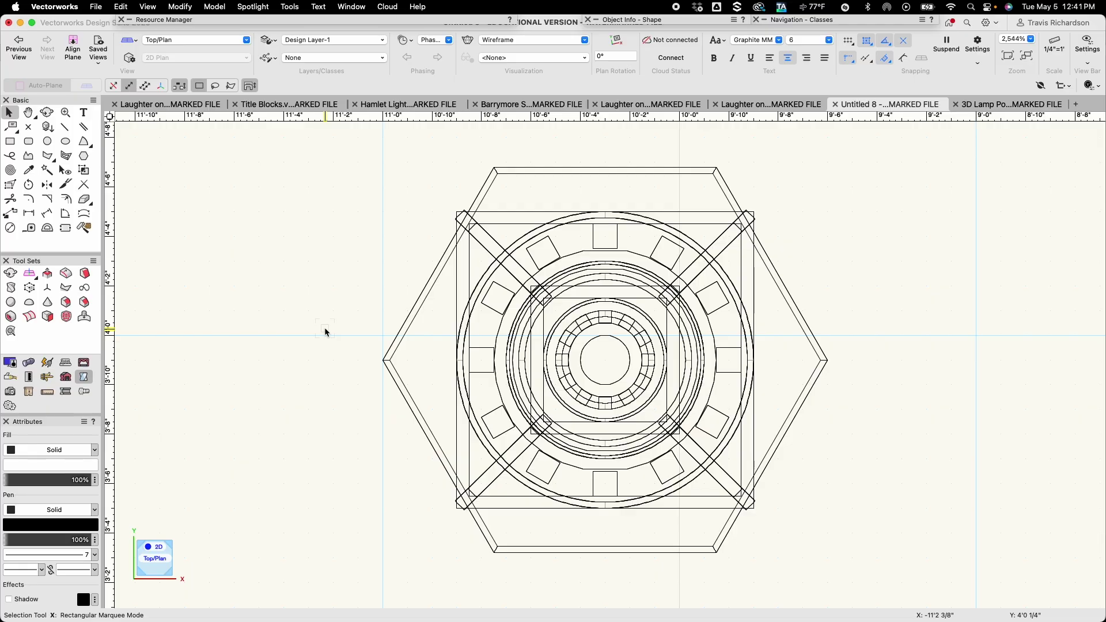
{"action": "scroll", "coordinate": [326, 332], "scroll_direction": "down", "scroll_amount": 3}
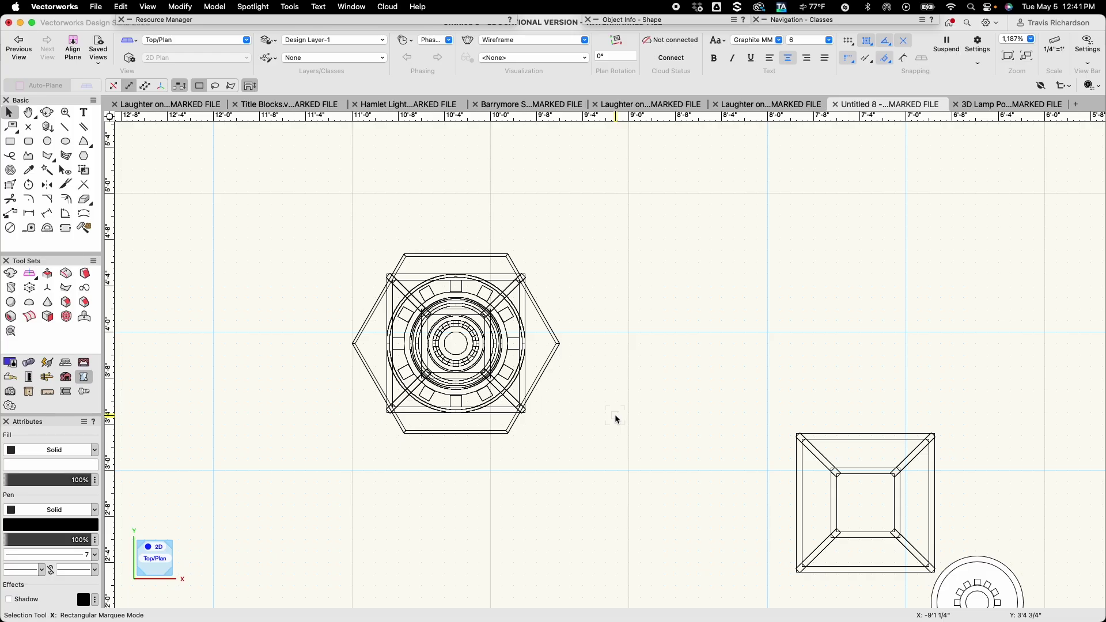
{"action": "key", "text": "6"}
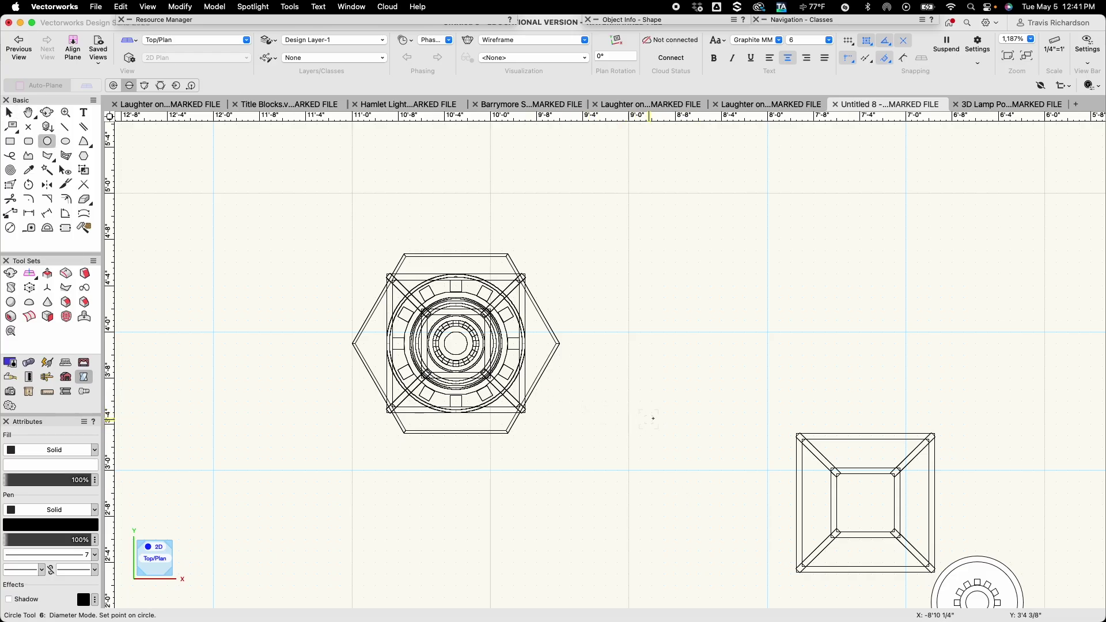
{"action": "left_click", "coordinate": [660, 381]}
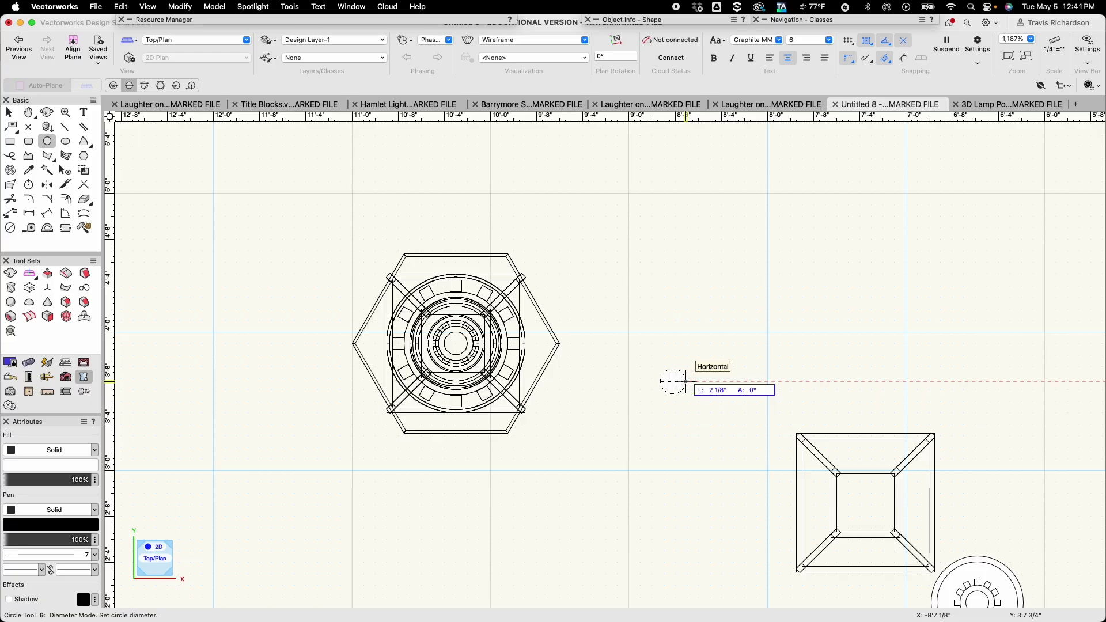
{"action": "type", "text": "2"}
{"action": "key", "text": "Return"}
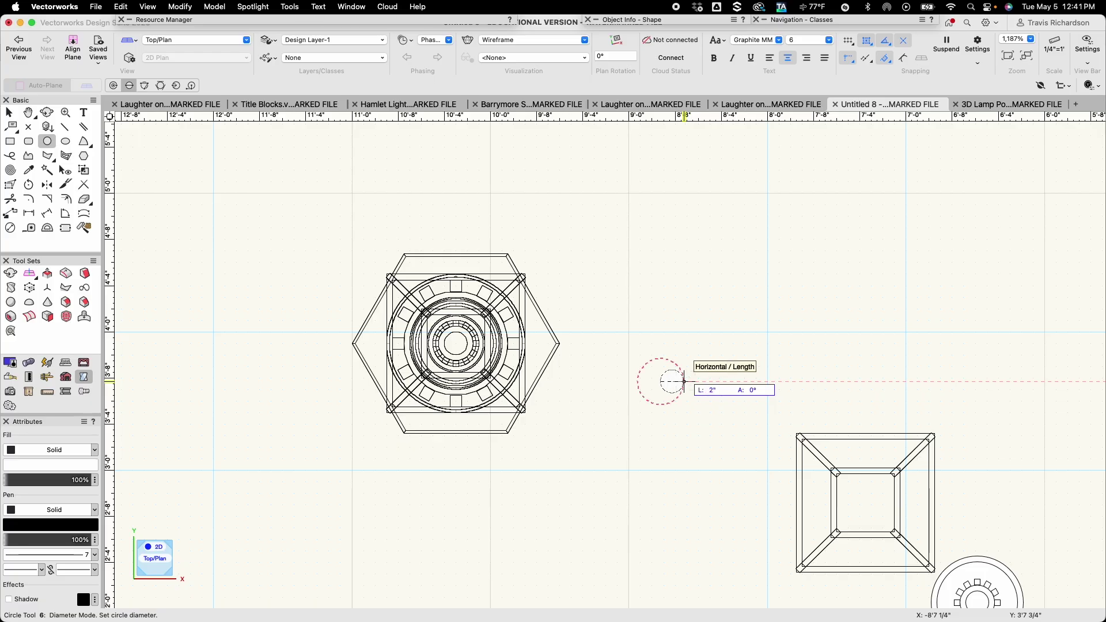
{"action": "left_click", "coordinate": [684, 381]}
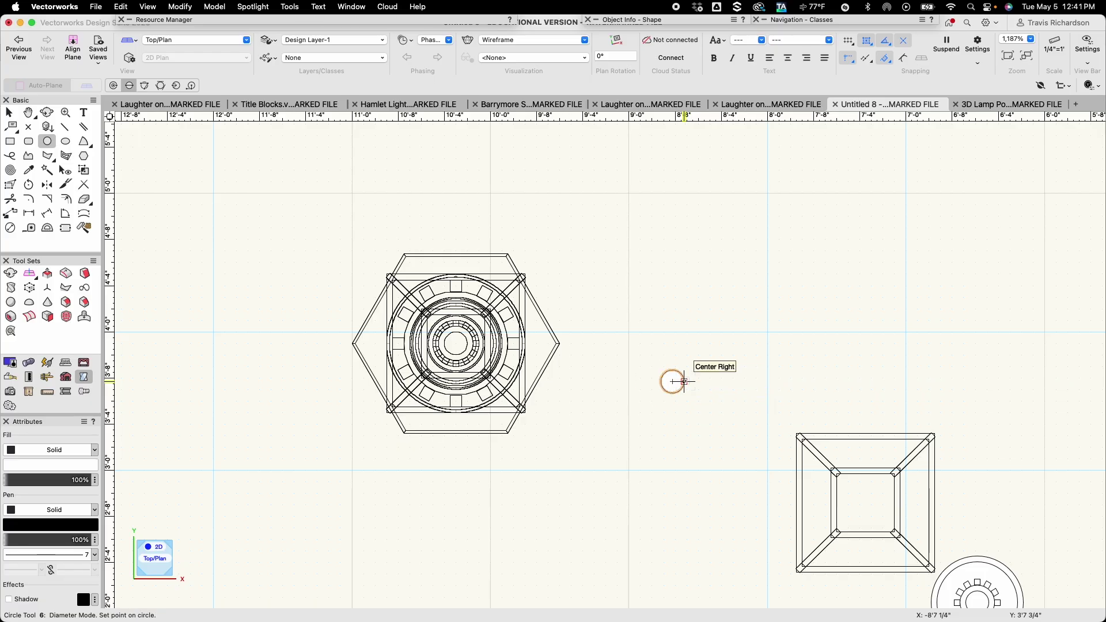
Extrude the 2" circle into a thin round disc
{"action": "key", "text": "super+e"}
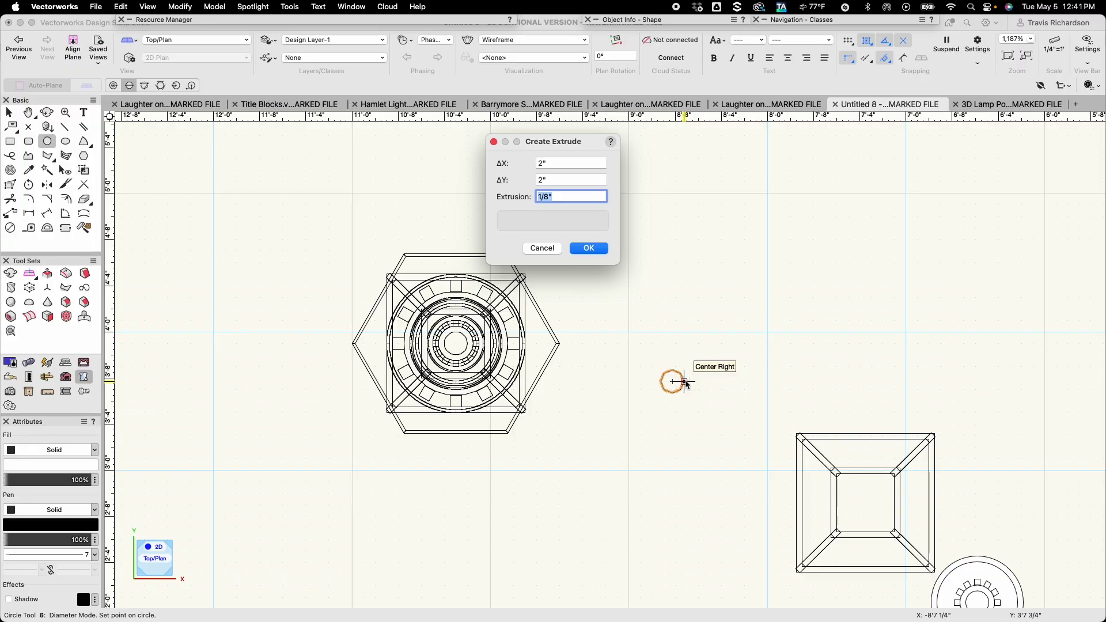
{"action": "type", "text": "1/"}
{"action": "key", "text": "Return"}
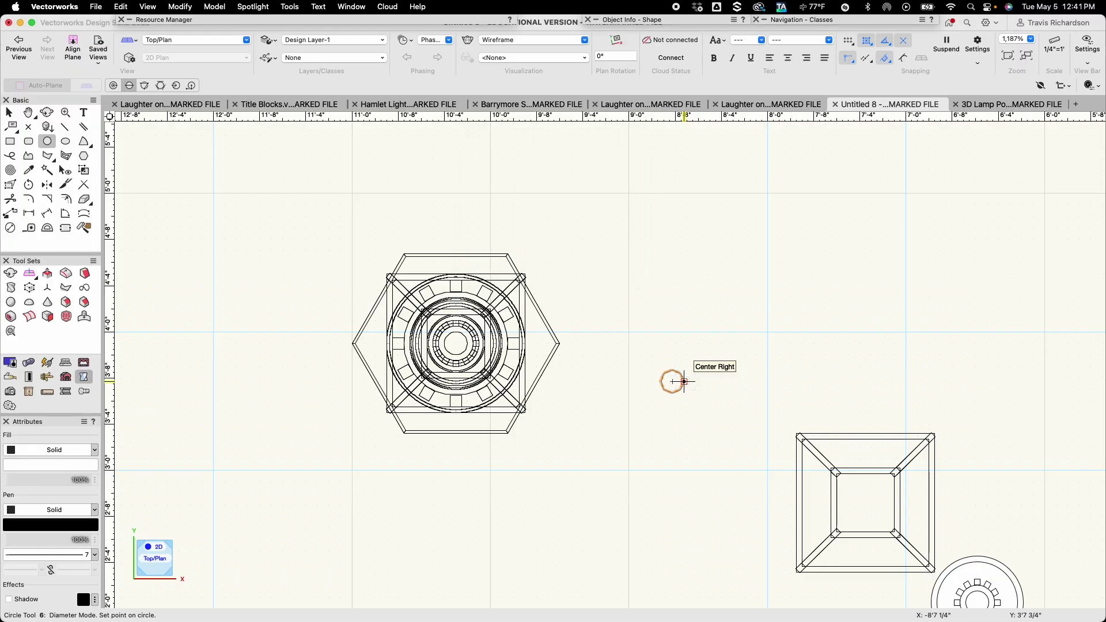
{"action": "scroll", "coordinate": [684, 382], "scroll_direction": "up", "scroll_amount": 5}
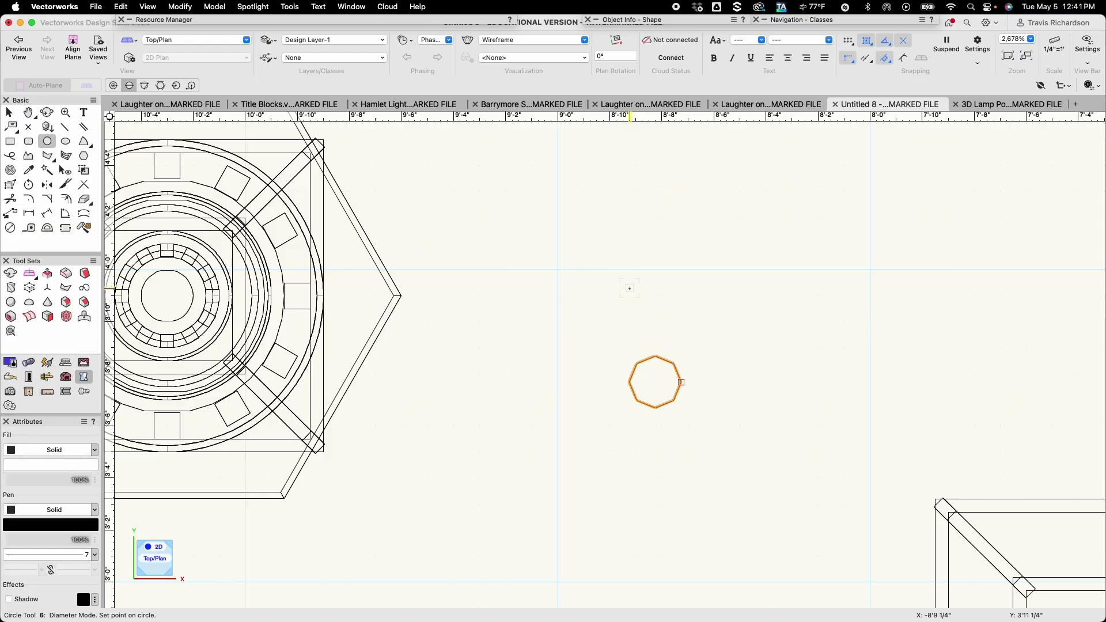
Draw a circle 1 1/4" in diameter in the empty space above the 2" disc and extrude it about 1"
{"action": "left_click", "coordinate": [619, 287]}
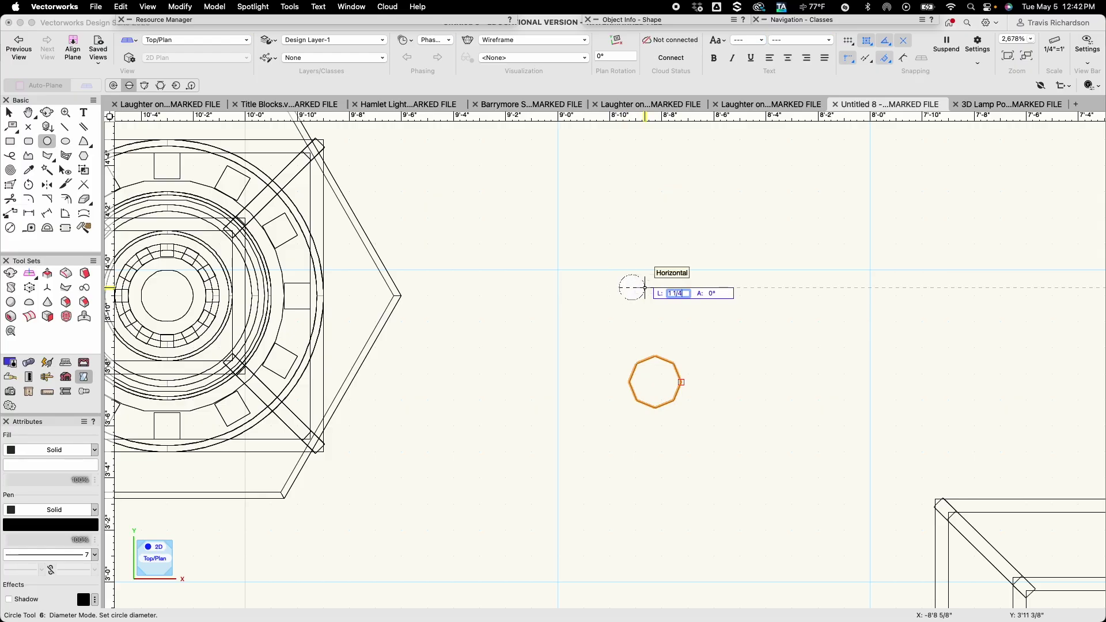
{"action": "key", "text": "Tab"}
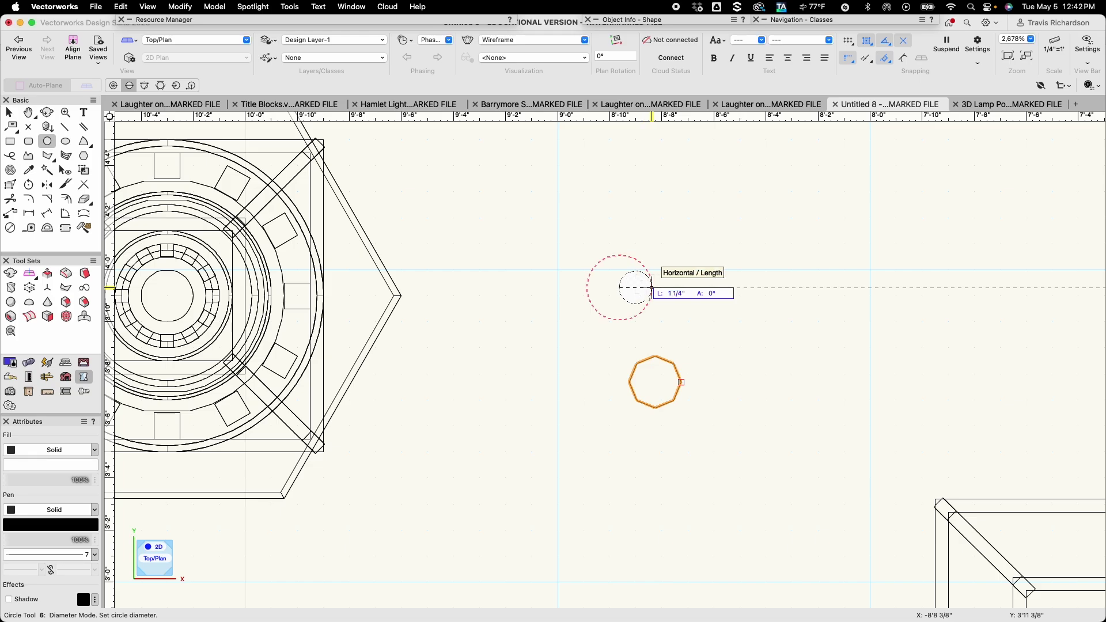
{"action": "left_click", "coordinate": [652, 287]}
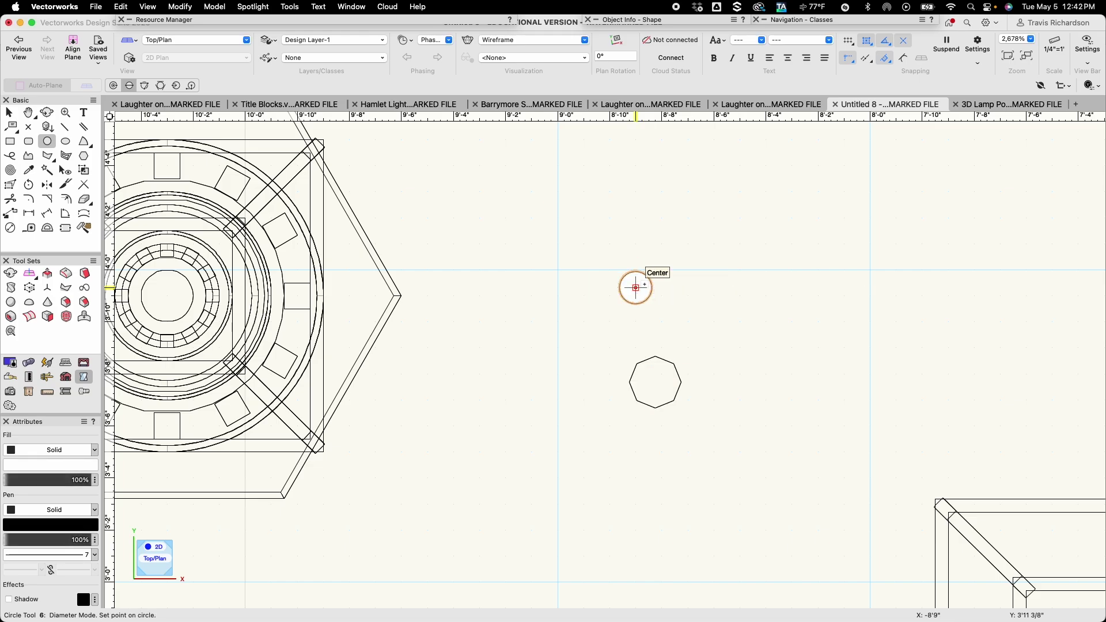
{"action": "key", "text": "super+e"}
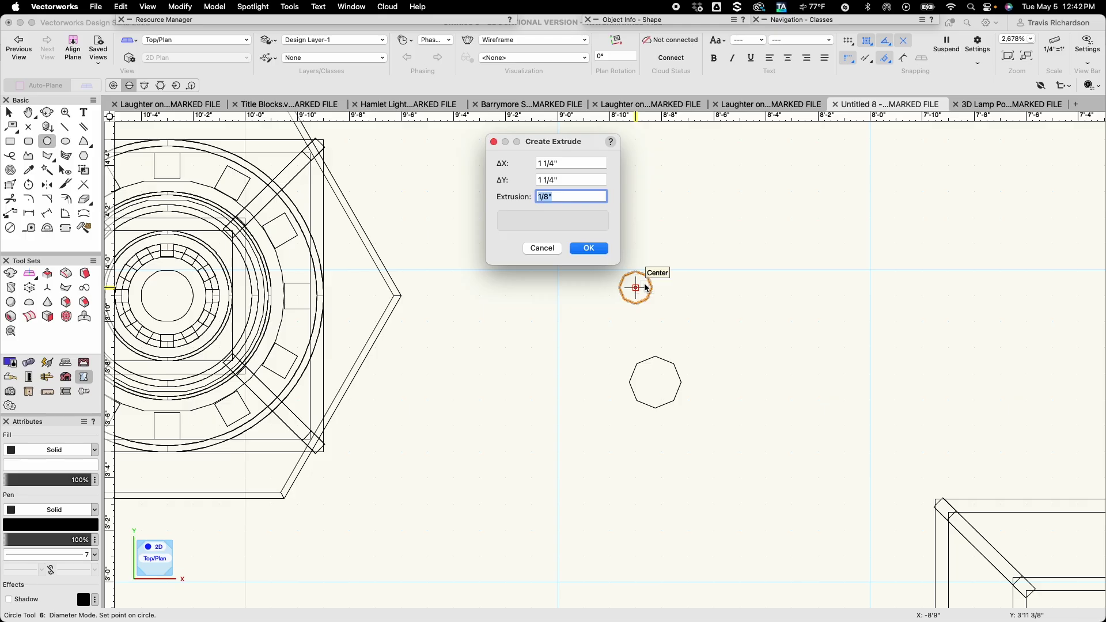
{"action": "key", "text": "Return"}
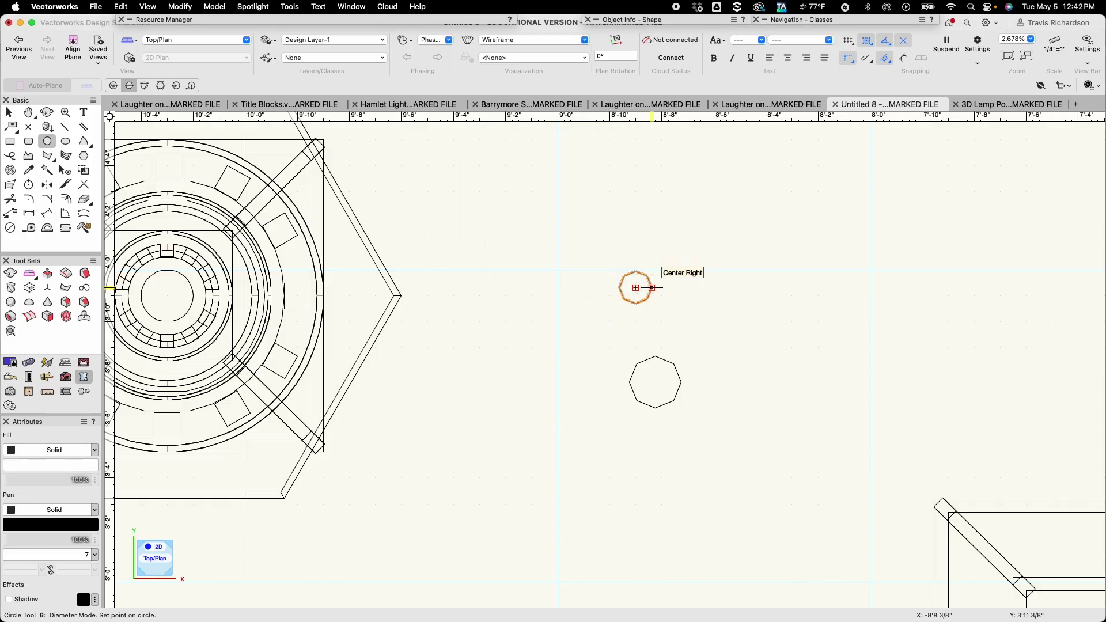
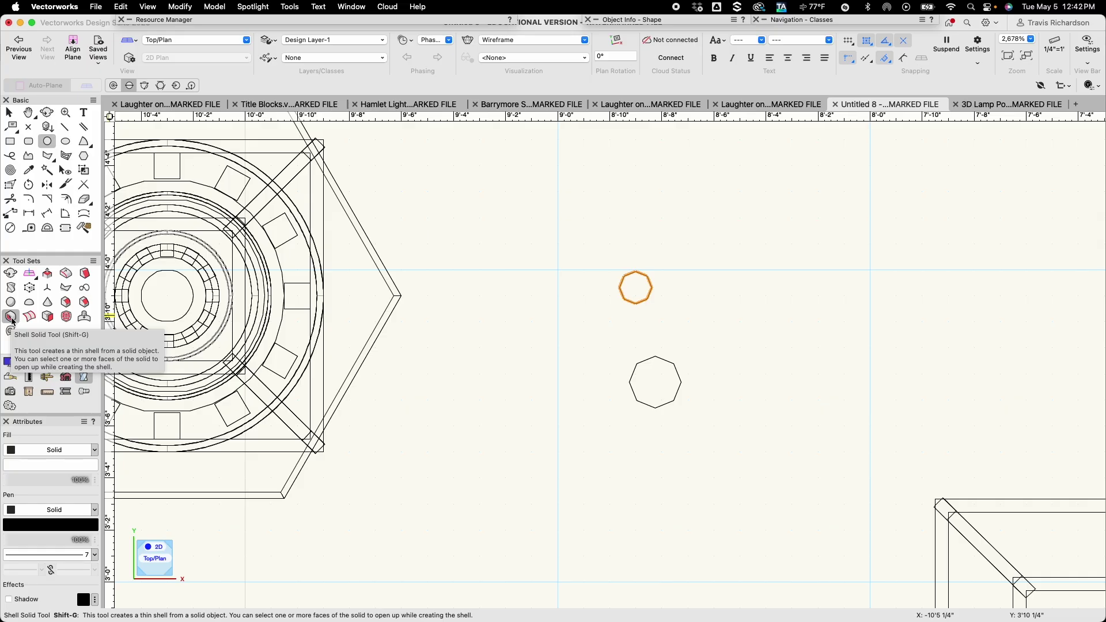
Examine the small extruded cylinder and the flat disc beside it from an angled 3D view
{"action": "key", "text": "x"}
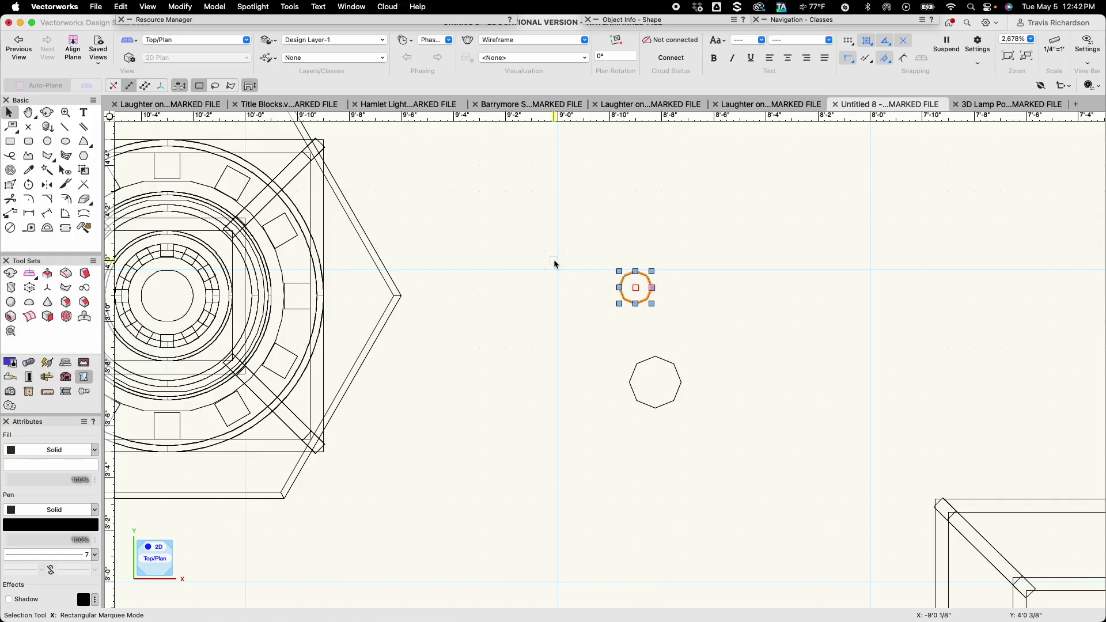
{"action": "left_click", "coordinate": [48, 116]}
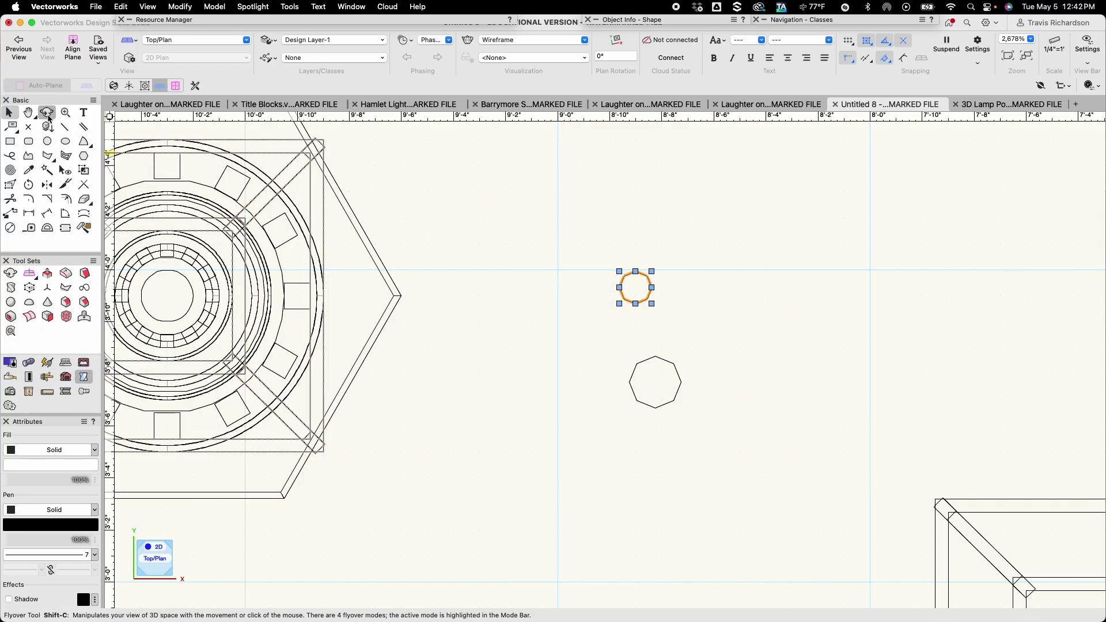
{"action": "left_click_drag", "start_coordinate": [628, 303], "coordinate": [664, 261]}
{"action": "scroll", "coordinate": [524, 543], "scroll_direction": "up", "scroll_amount": 5}
{"action": "left_click_drag", "start_coordinate": [531, 541], "coordinate": [556, 425]}
{"action": "key", "text": "u"}
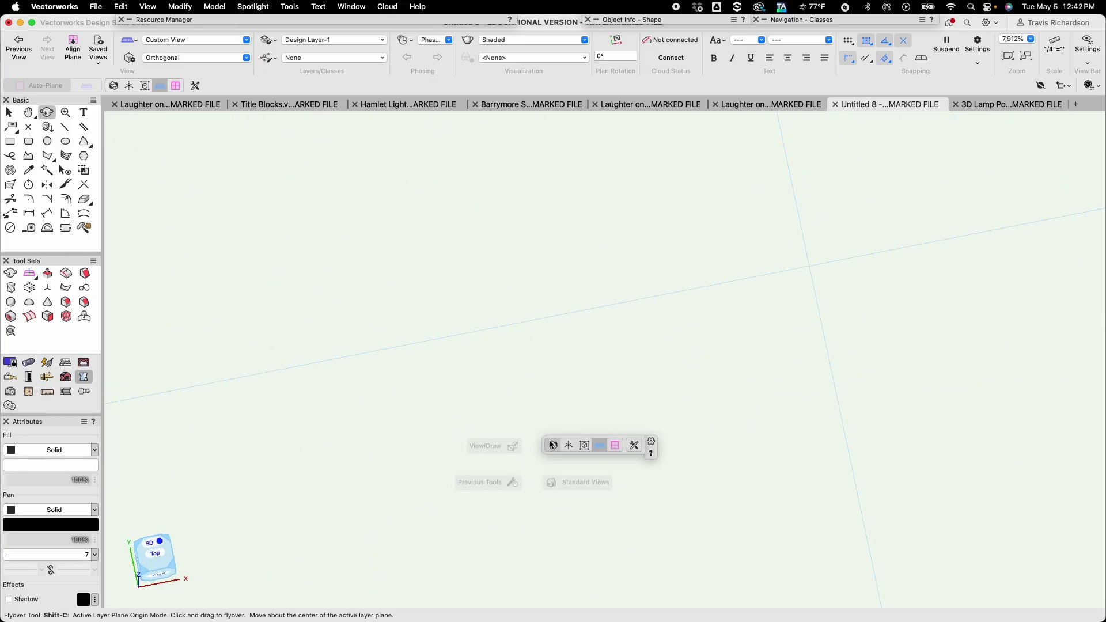
{"action": "scroll", "coordinate": [523, 479], "scroll_direction": "down", "scroll_amount": 7}
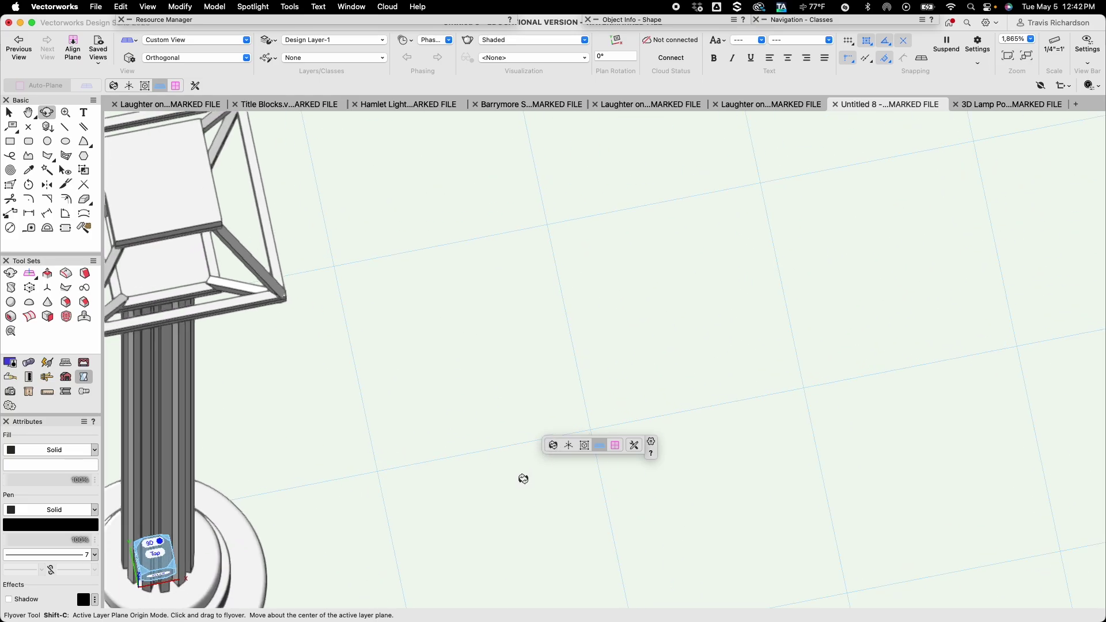
{"action": "scroll", "coordinate": [530, 489], "scroll_direction": "down", "scroll_amount": 3}
{"action": "left_click_drag", "start_coordinate": [541, 506], "coordinate": [548, 440]}
{"action": "scroll", "coordinate": [542, 436], "scroll_direction": "up", "scroll_amount": 5}
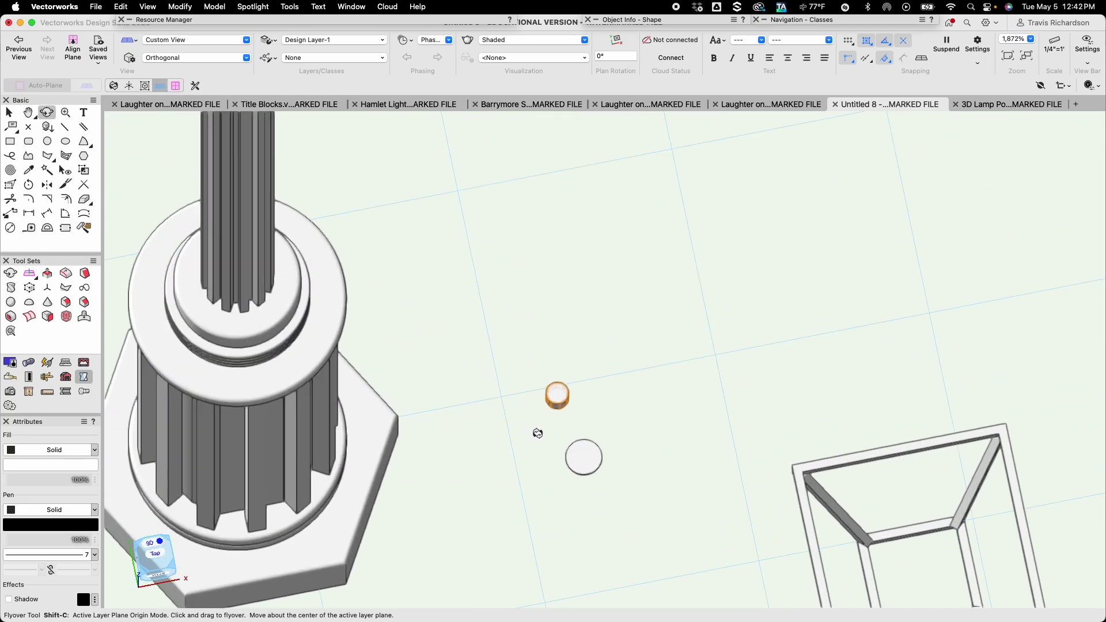
{"action": "scroll", "coordinate": [537, 433], "scroll_direction": "up", "scroll_amount": 5}
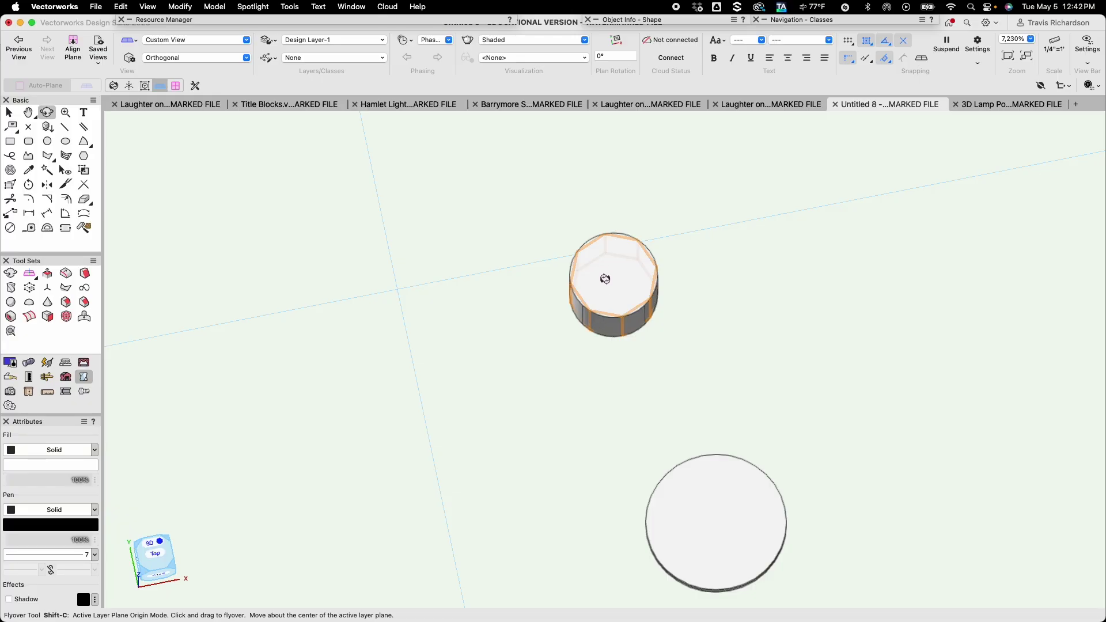
In Top/Plan view, shell the small cylinder with a 1/8" wall thickness, leaving its top face open
{"action": "left_click", "coordinate": [204, 37]}
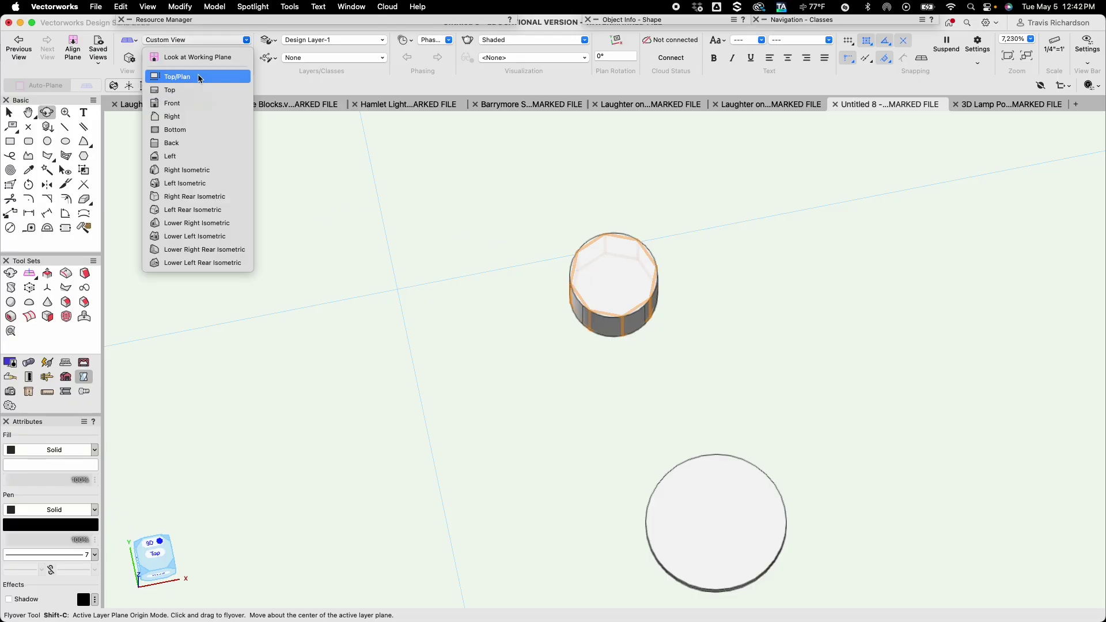
{"action": "left_click", "coordinate": [190, 77]}
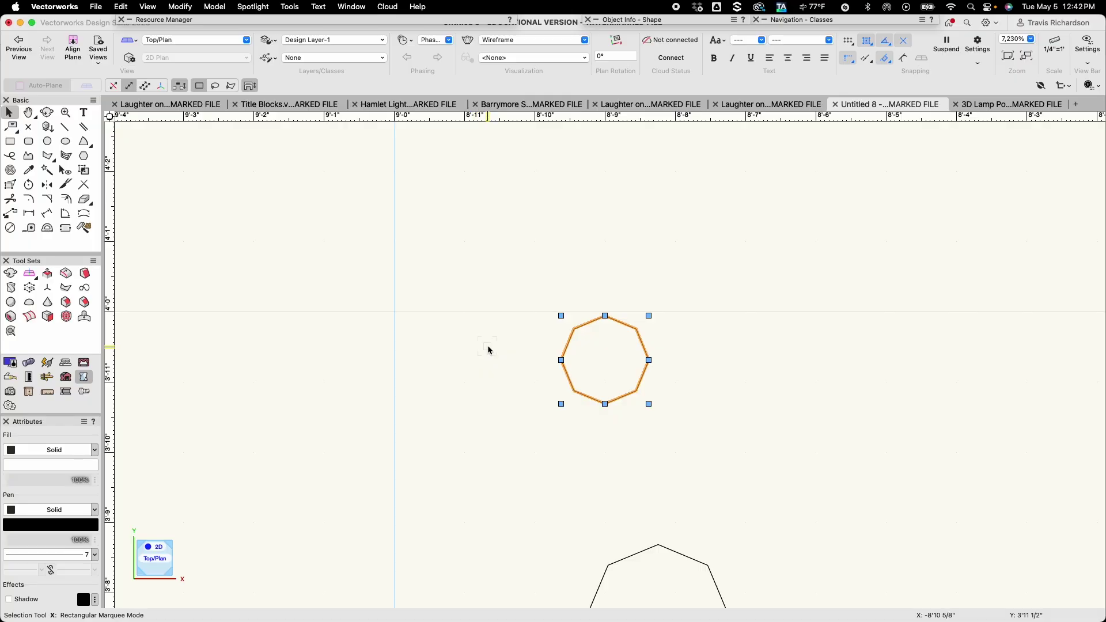
{"action": "left_click", "coordinate": [10, 318]}
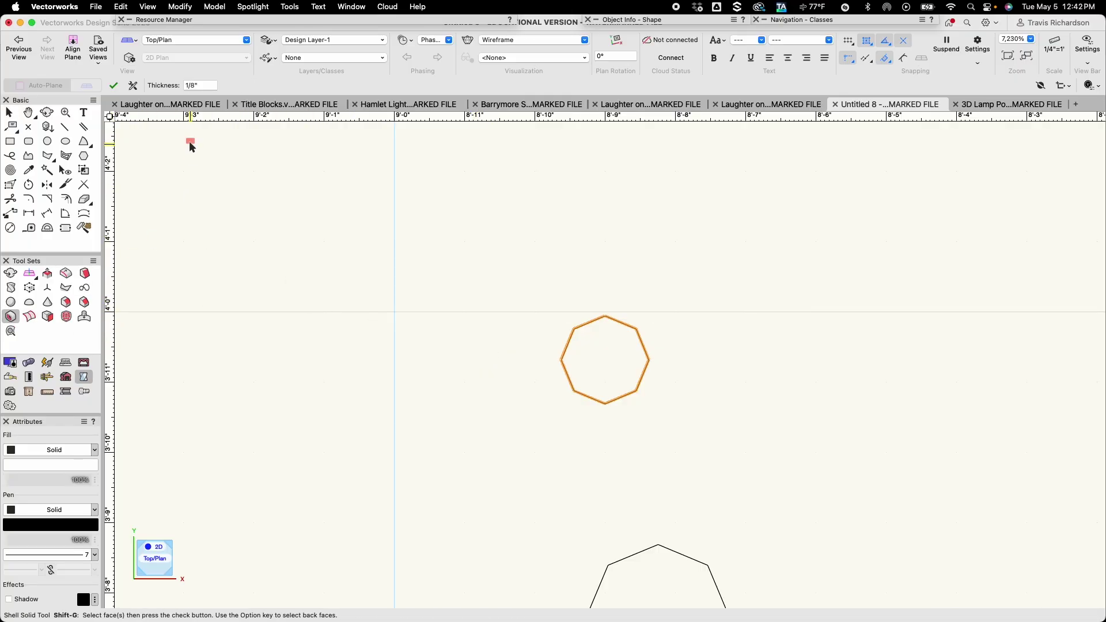
{"action": "left_click", "coordinate": [202, 86]}
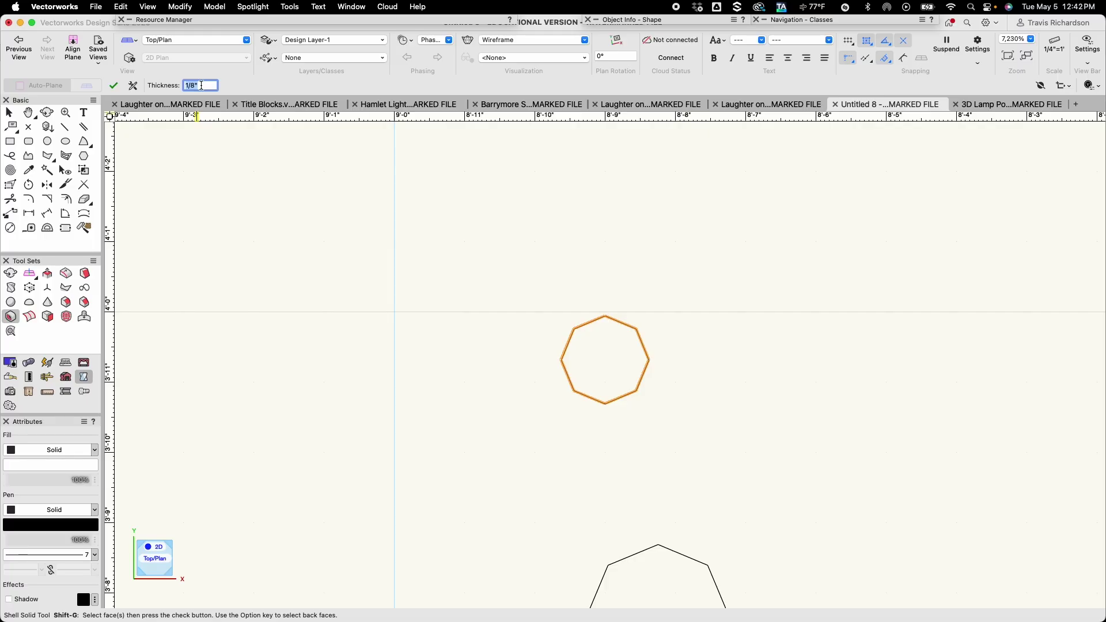
{"action": "type", "text": "1/"}
{"action": "key", "text": "Return"}
{"action": "left_click", "coordinate": [605, 366]}
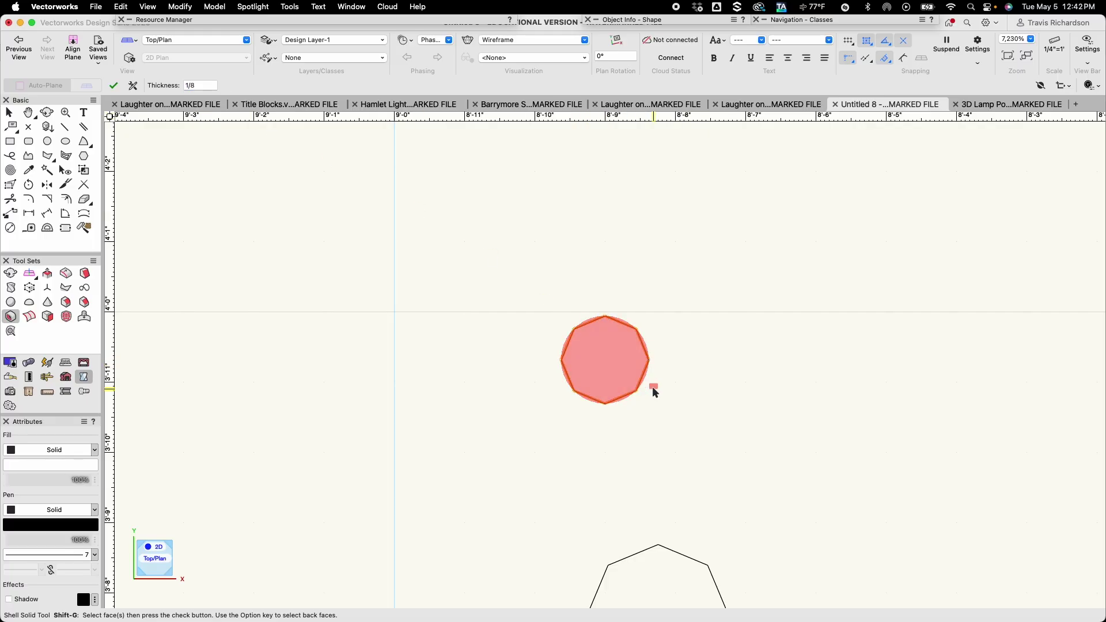
{"action": "left_click", "coordinate": [114, 87]}
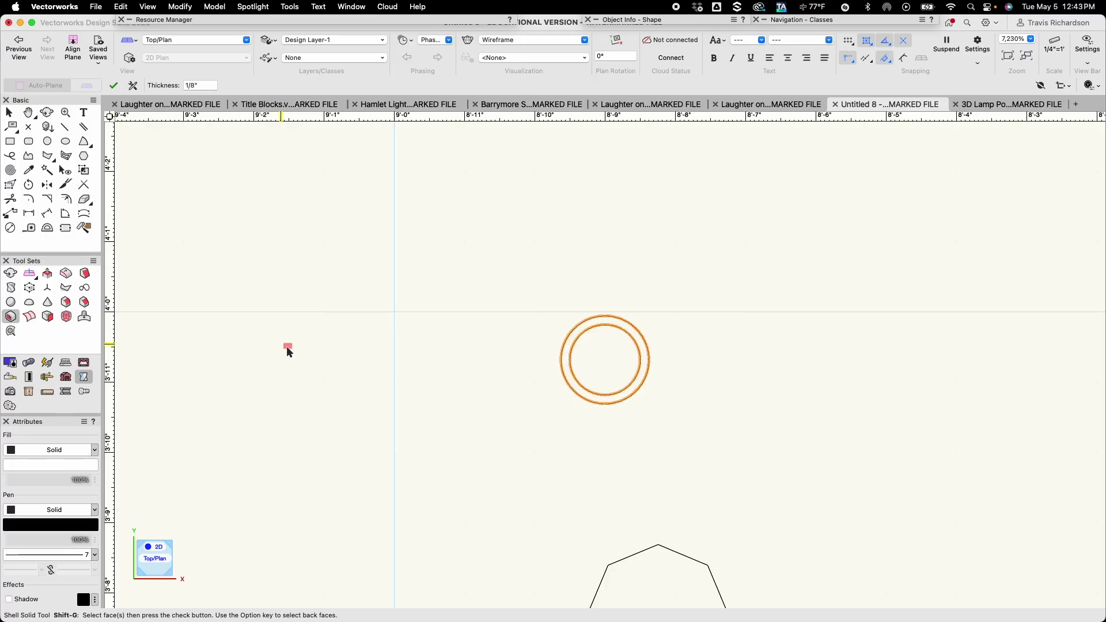
Check the shelled cylinder in 3D, and in Top/Plan view move it by its centre onto the 2" disc's centre
{"action": "left_click", "coordinate": [50, 115]}
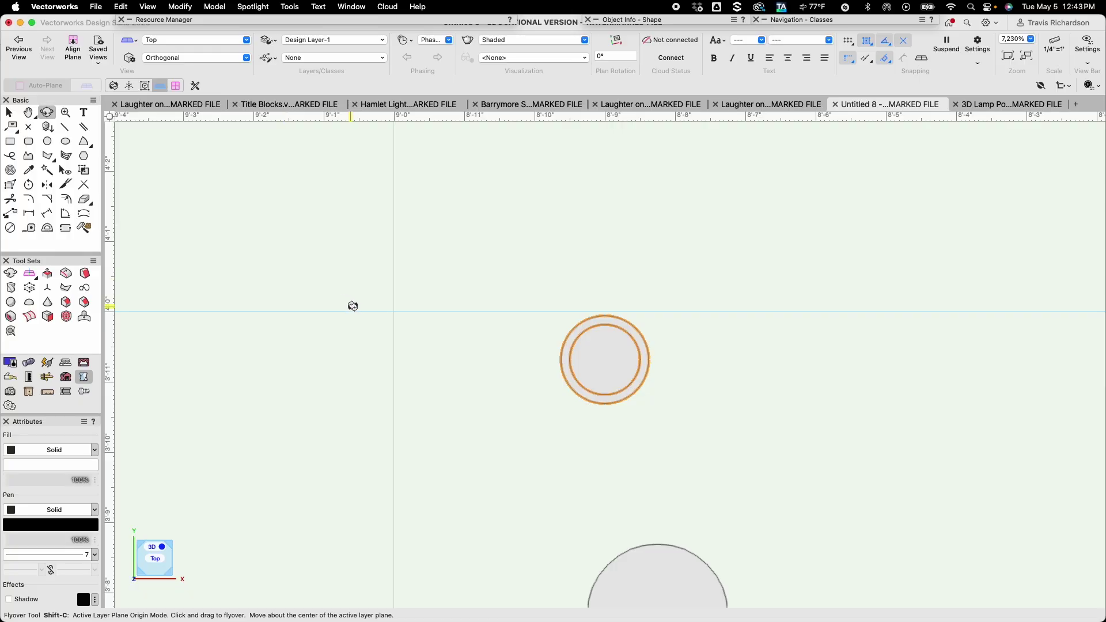
{"action": "left_click_drag", "start_coordinate": [593, 370], "coordinate": [573, 485]}
{"action": "key", "text": "h"}
{"action": "key", "text": "shift+c"}
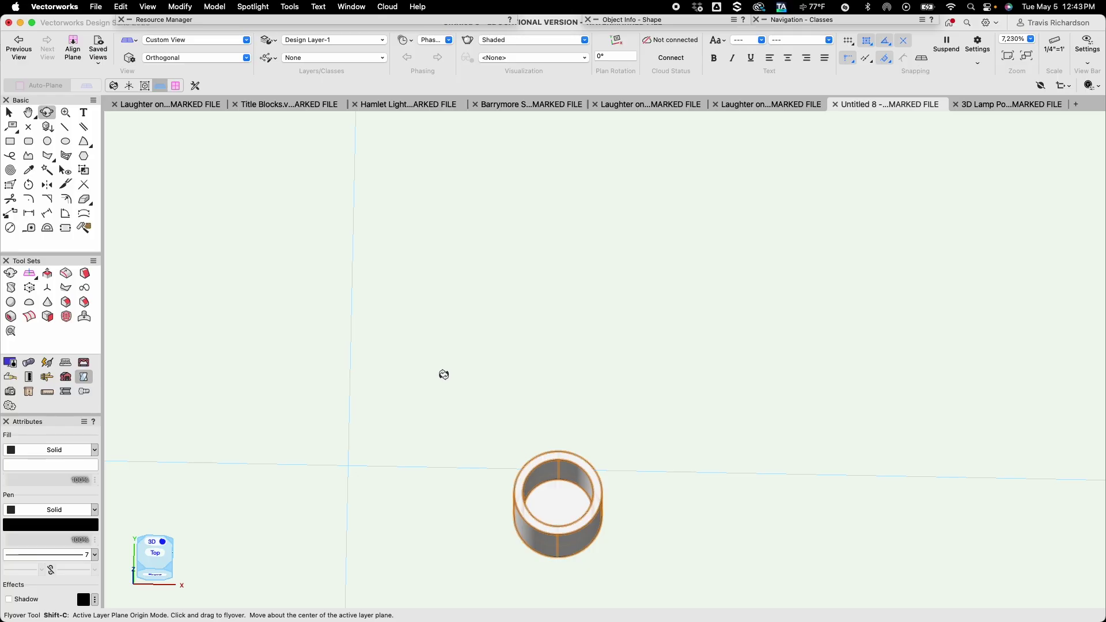
{"action": "key", "text": "x"}
{"action": "left_click", "coordinate": [181, 40]}
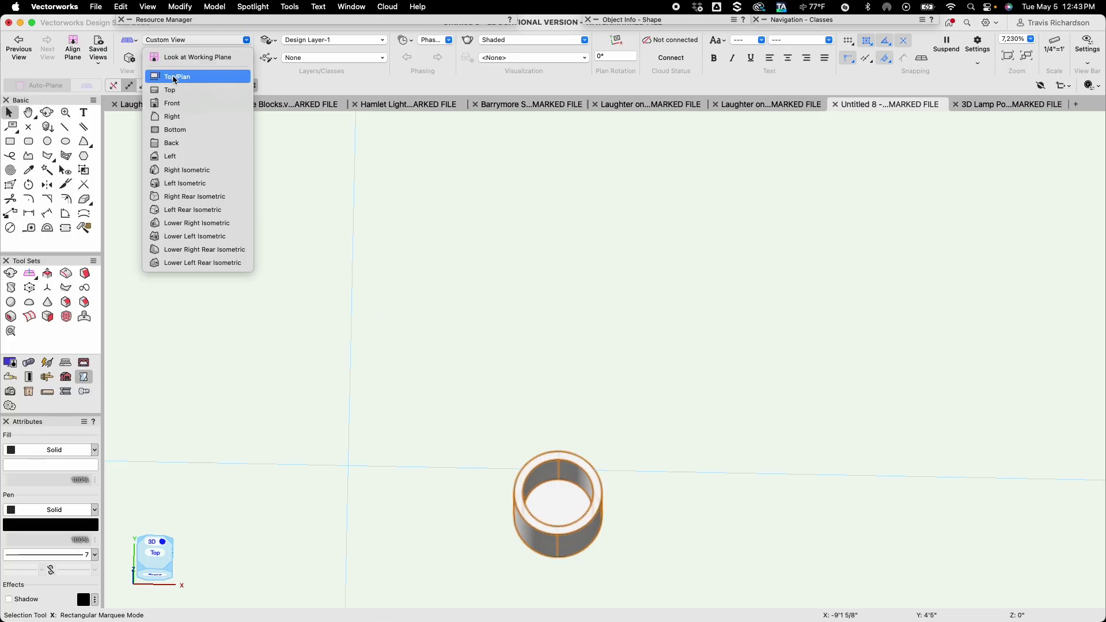
{"action": "left_click", "coordinate": [176, 78]}
{"action": "scroll", "coordinate": [397, 370], "scroll_direction": "down", "scroll_amount": 3}
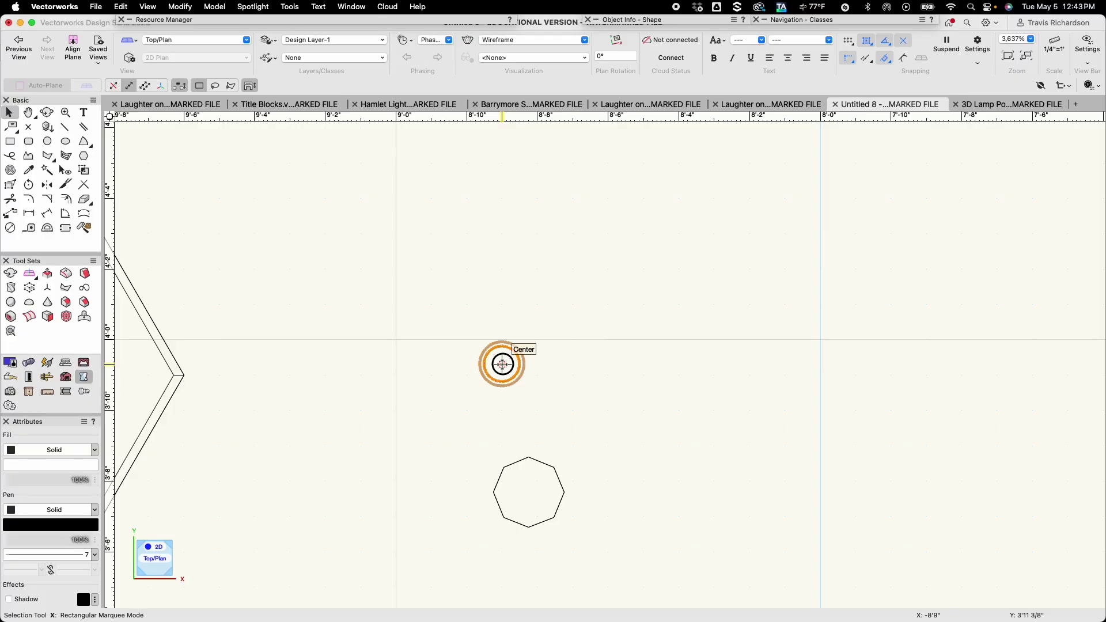
{"action": "left_click_drag", "start_coordinate": [502, 364], "coordinate": [529, 492]}
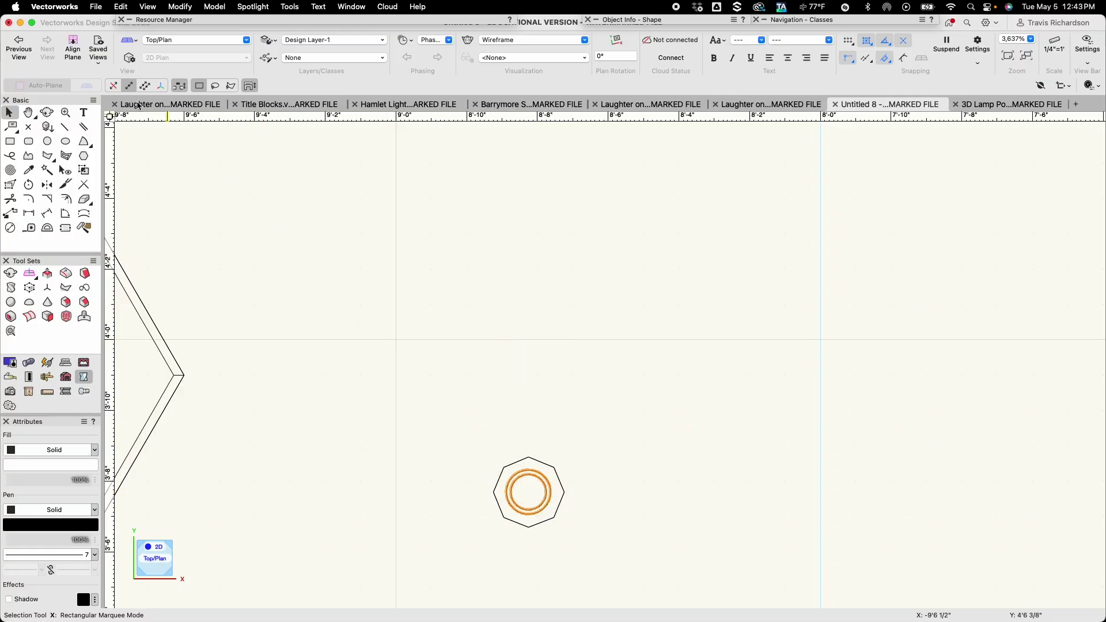
In Front view, move the shelled cylinder up 1/8" with an X offset of 0 so that it sits on the disc
{"action": "left_click", "coordinate": [177, 40]}
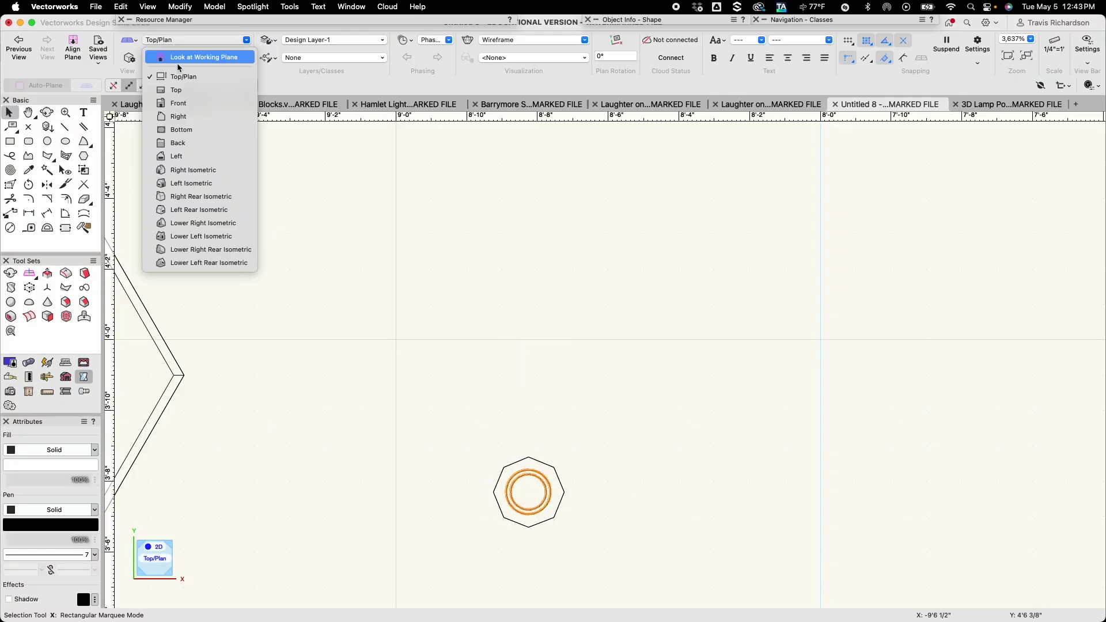
{"action": "left_click", "coordinate": [182, 105]}
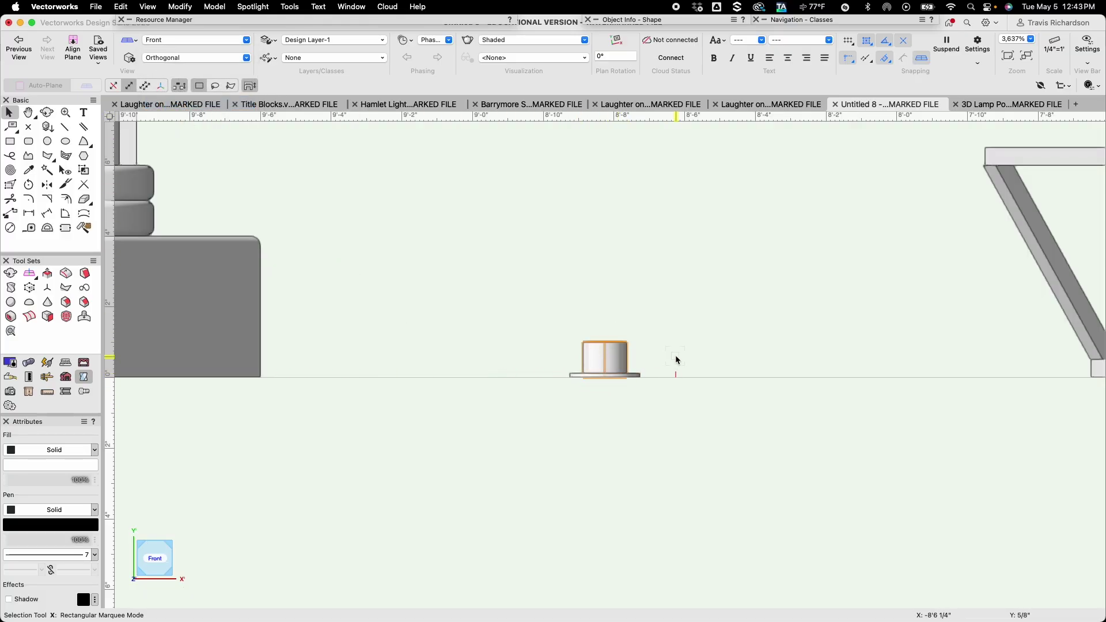
{"action": "key", "text": "super+m"}
{"action": "key", "text": "Tab"}
{"action": "type", "text": "1"}
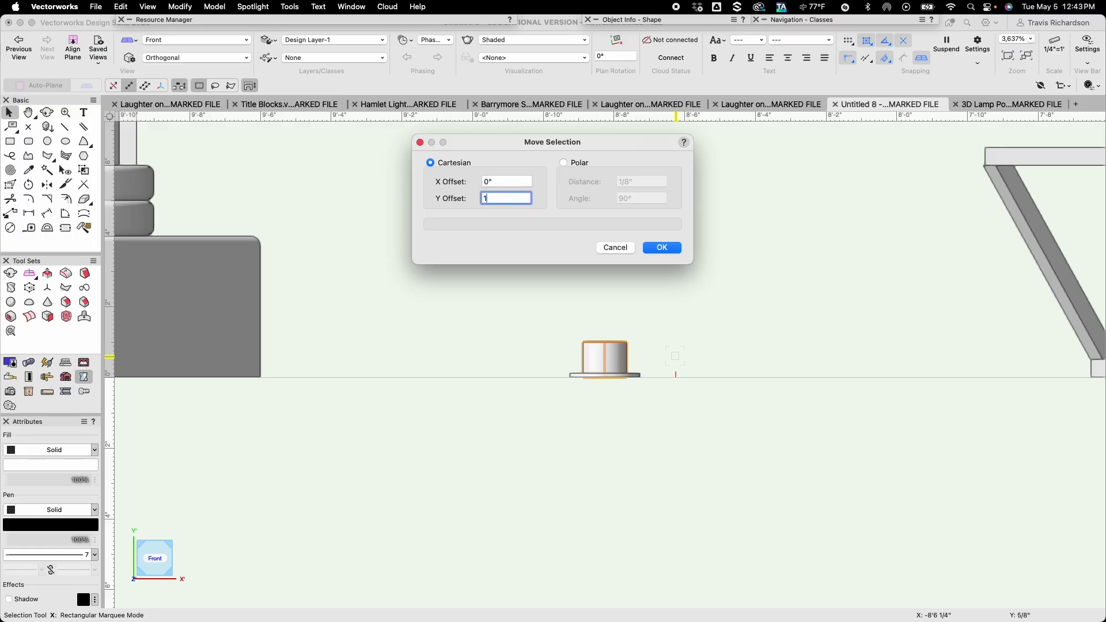
{"action": "key", "text": "Return"}
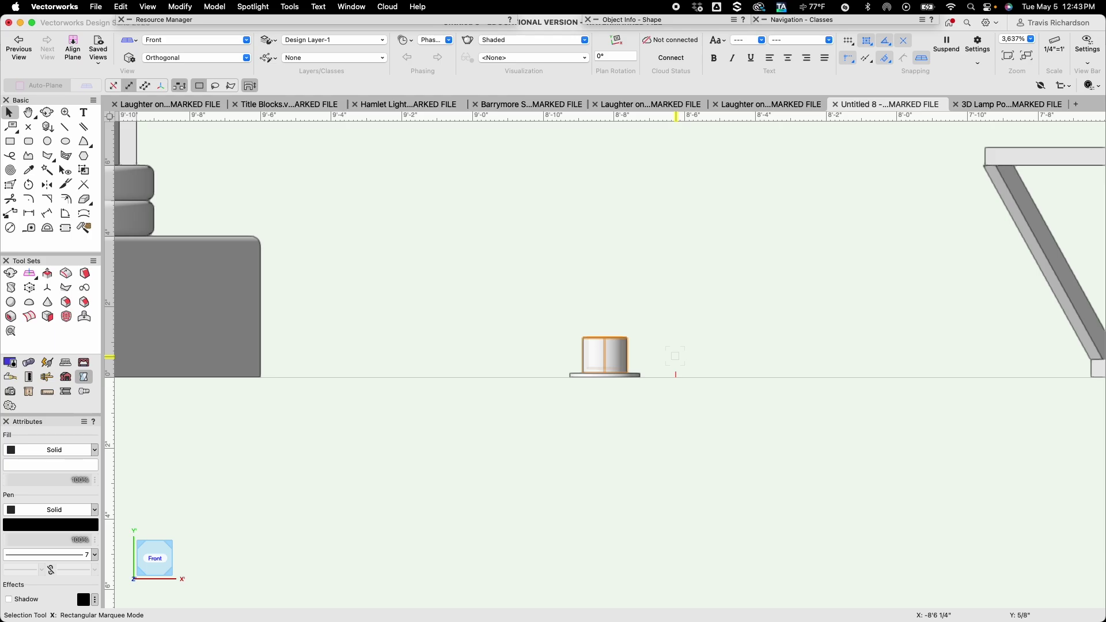
Select the shelled cylinder and the disc together and join them with Add Solids
{"action": "left_click_drag", "start_coordinate": [528, 304], "coordinate": [676, 406]}
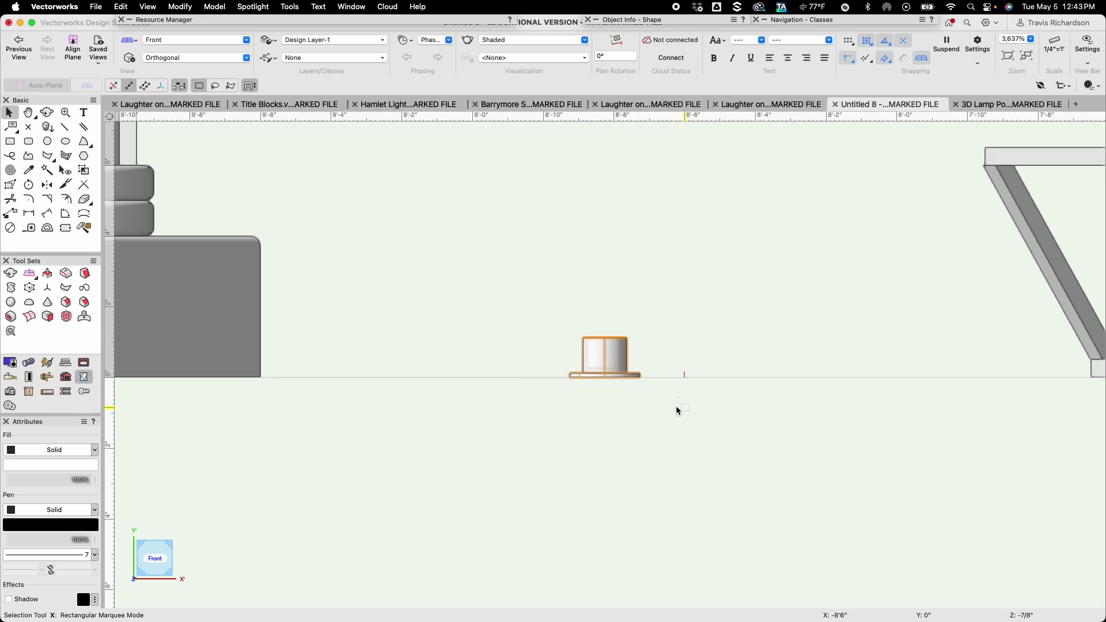
{"action": "left_click", "coordinate": [214, 6]}
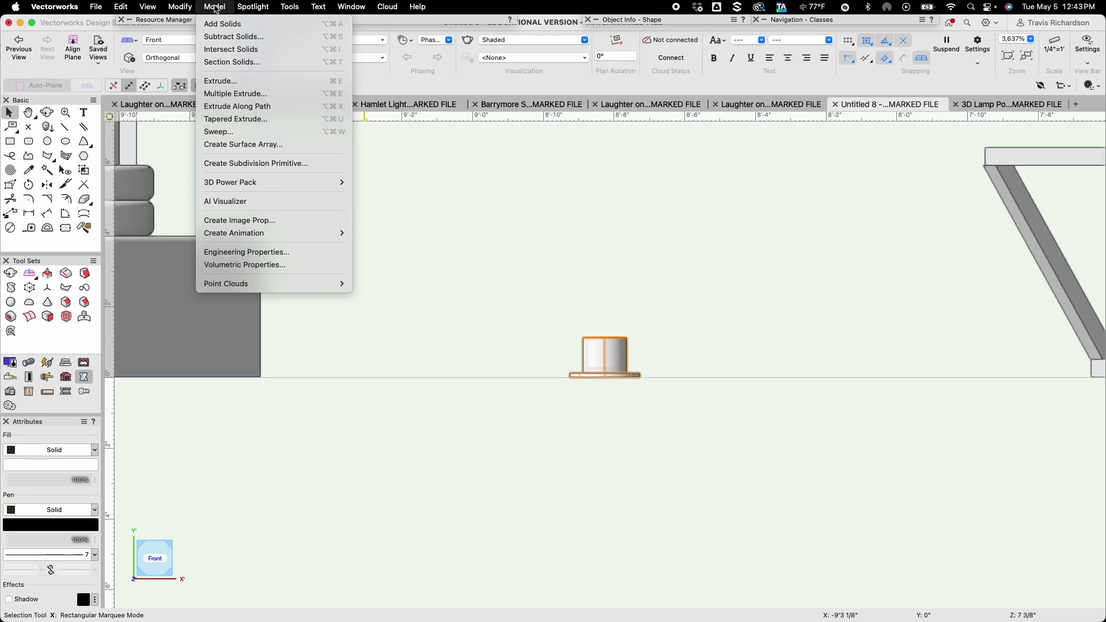
{"action": "left_click", "coordinate": [224, 24]}
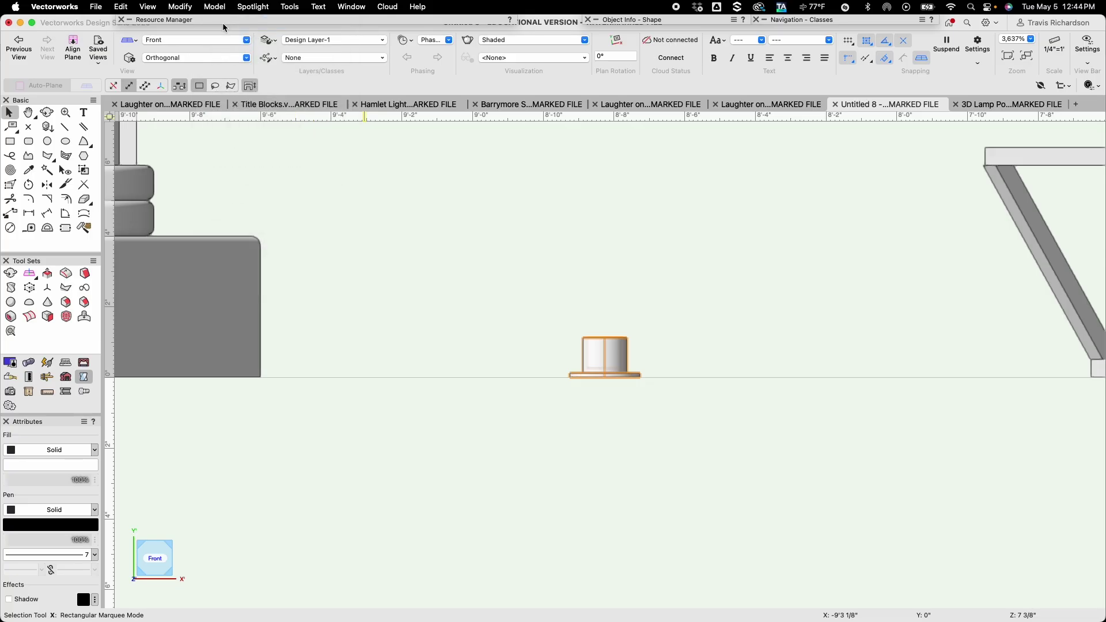
Try moving the joined cylinder and disc as one piece, and undo the move
{"action": "left_click_drag", "start_coordinate": [600, 358], "coordinate": [622, 312]}
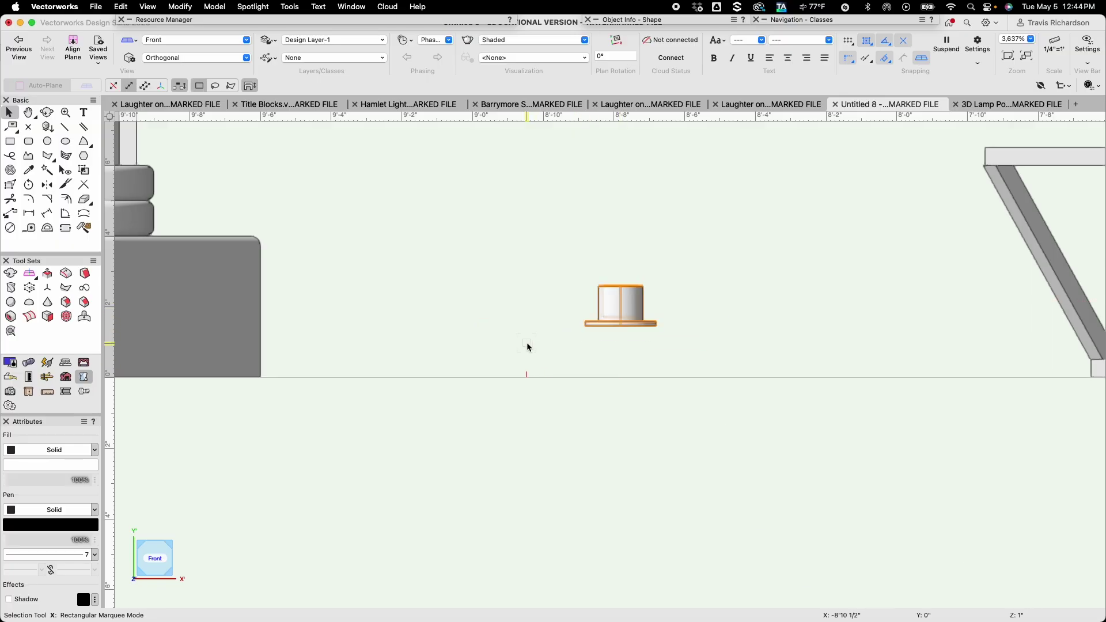
{"action": "key", "text": "super+z"}
{"action": "key", "text": "super+z"}
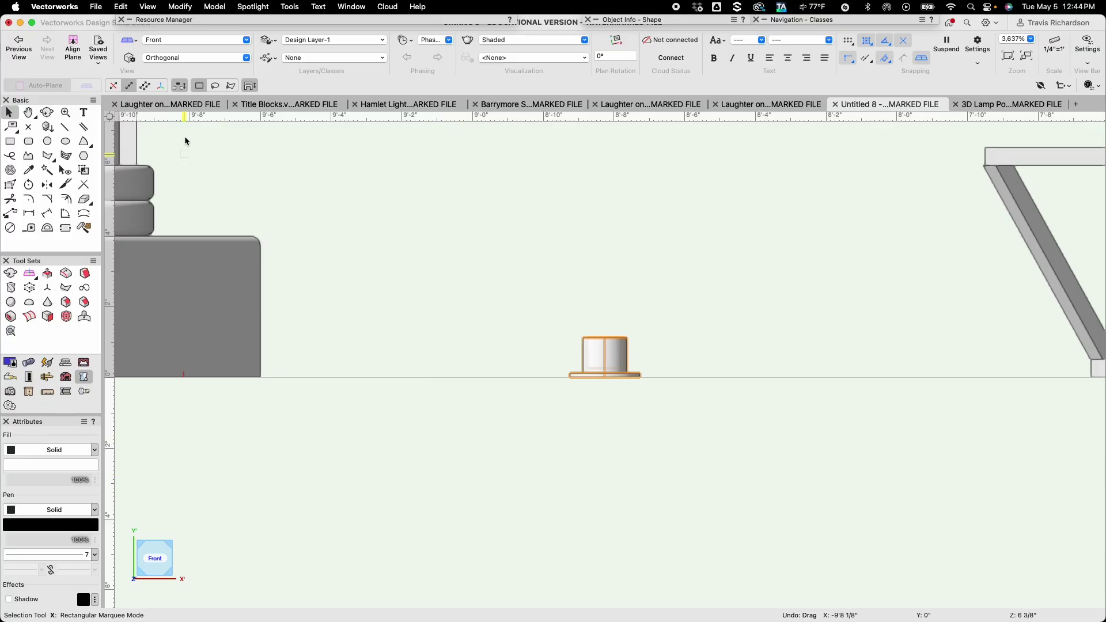
In Top/Plan view, move the joined round piece by its centre onto the lamp post's centre
{"action": "left_click", "coordinate": [185, 40]}
{"action": "left_click", "coordinate": [183, 77]}
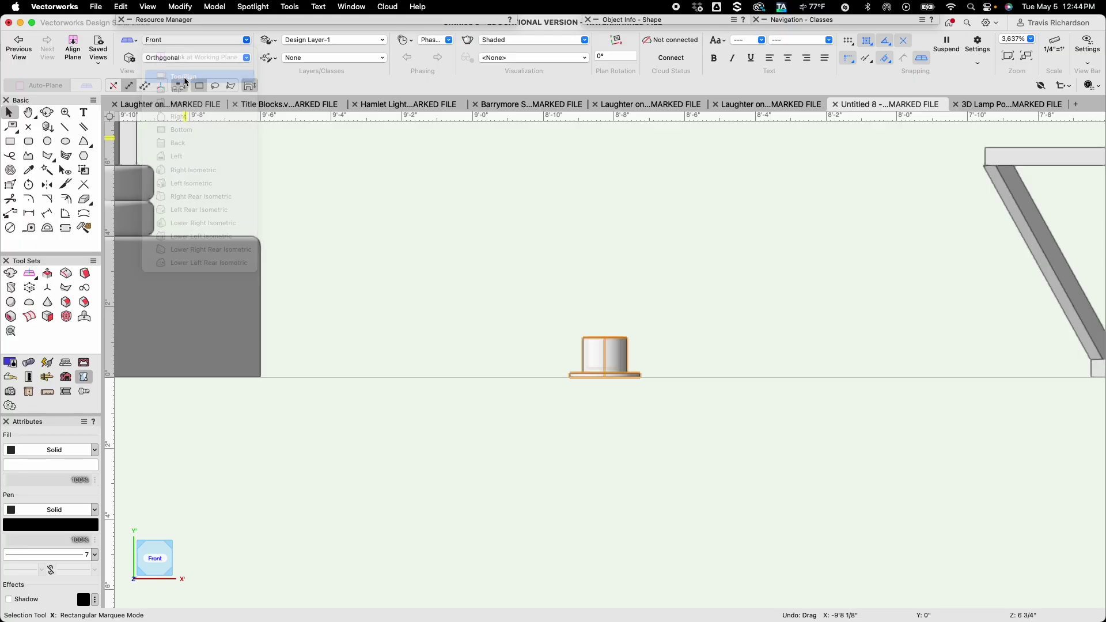
{"action": "scroll", "coordinate": [357, 310], "scroll_direction": "down", "scroll_amount": 4}
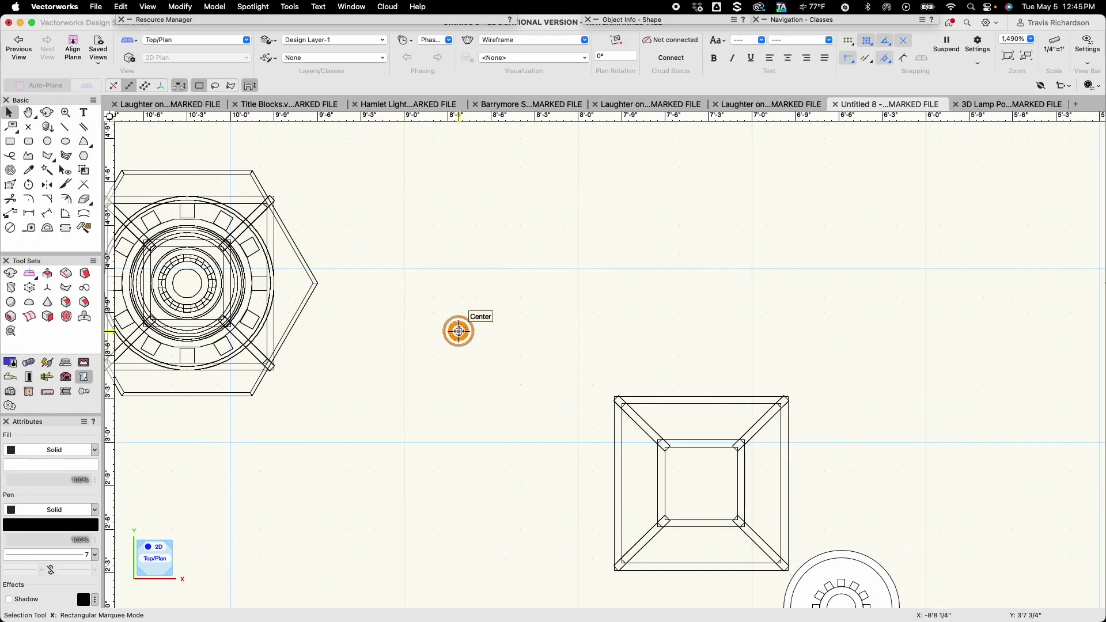
{"action": "left_click_drag", "start_coordinate": [459, 331], "coordinate": [223, 318]}
{"action": "left_click_drag", "start_coordinate": [190, 286], "coordinate": [187, 283]}
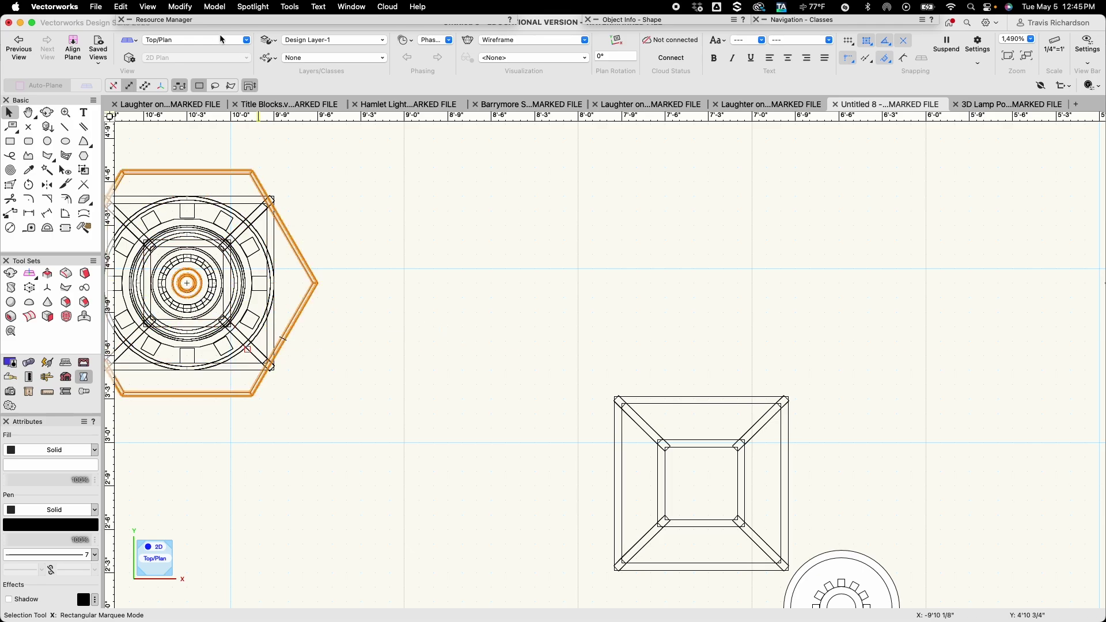
In Front view, move the joined round piece up 8'5" so that it sits on the lantern's lower plate
{"action": "left_click", "coordinate": [209, 38]}
{"action": "left_click", "coordinate": [205, 105]}
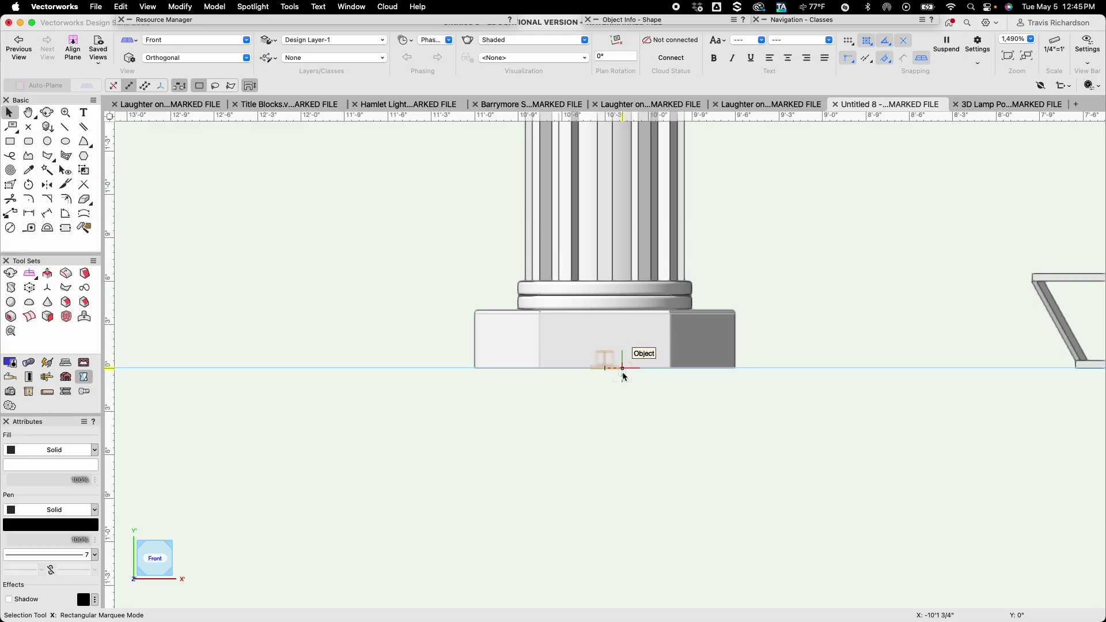
{"action": "key", "text": "super+m"}
{"action": "key", "text": "Tab"}
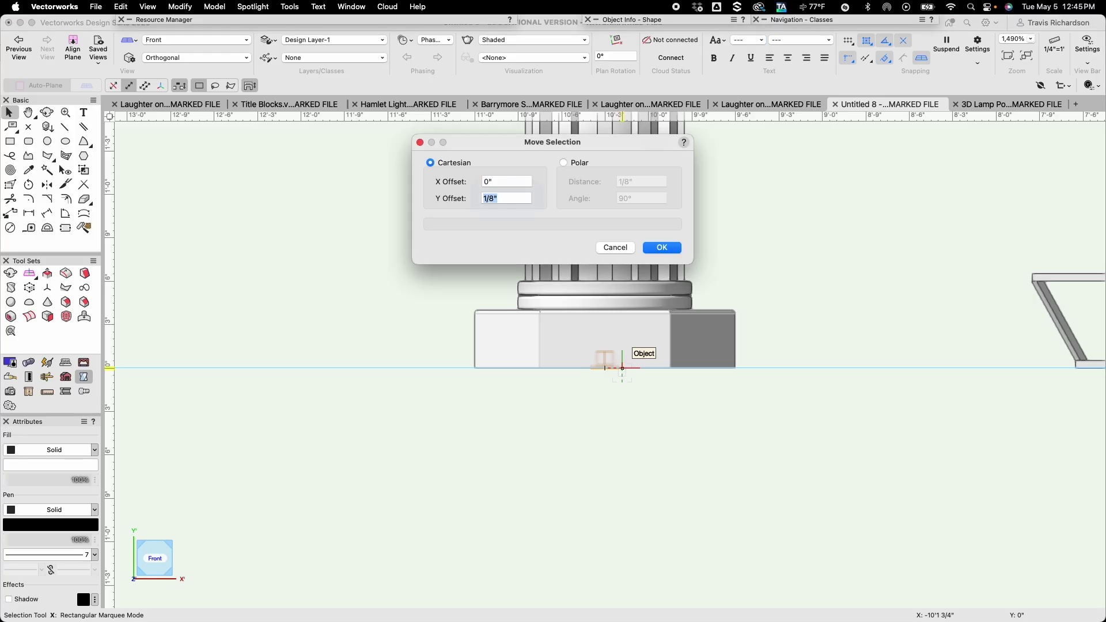
{"action": "type", "text": "8'5"}
{"action": "key", "text": "Return"}
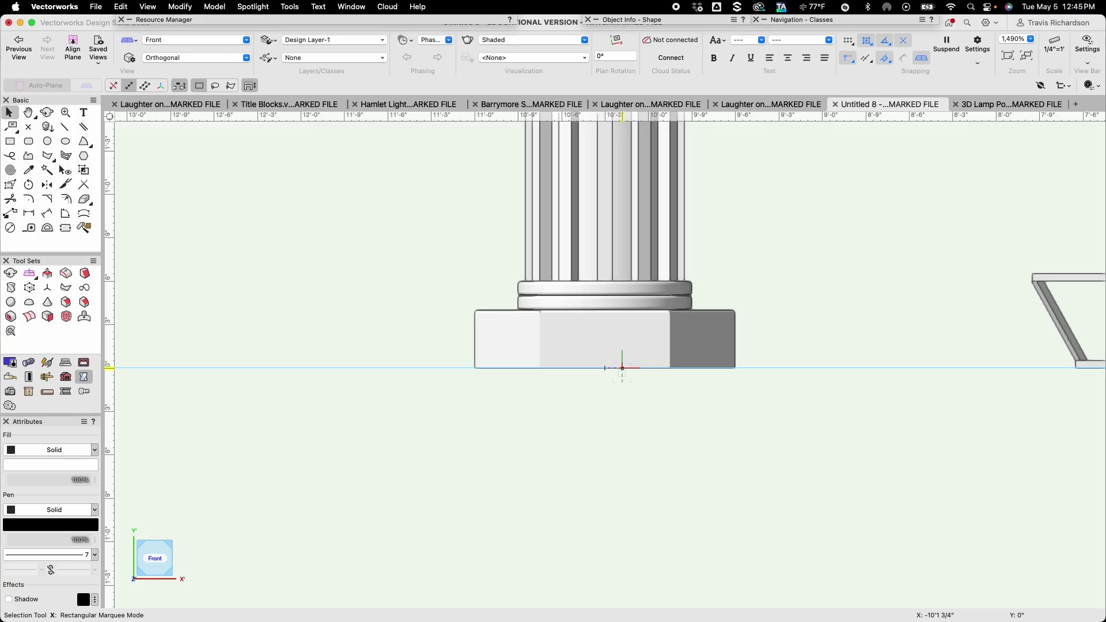
{"action": "scroll", "coordinate": [622, 367], "scroll_direction": "down", "scroll_amount": 3}
{"action": "scroll", "coordinate": [588, 487], "scroll_direction": "up", "scroll_amount": 10}
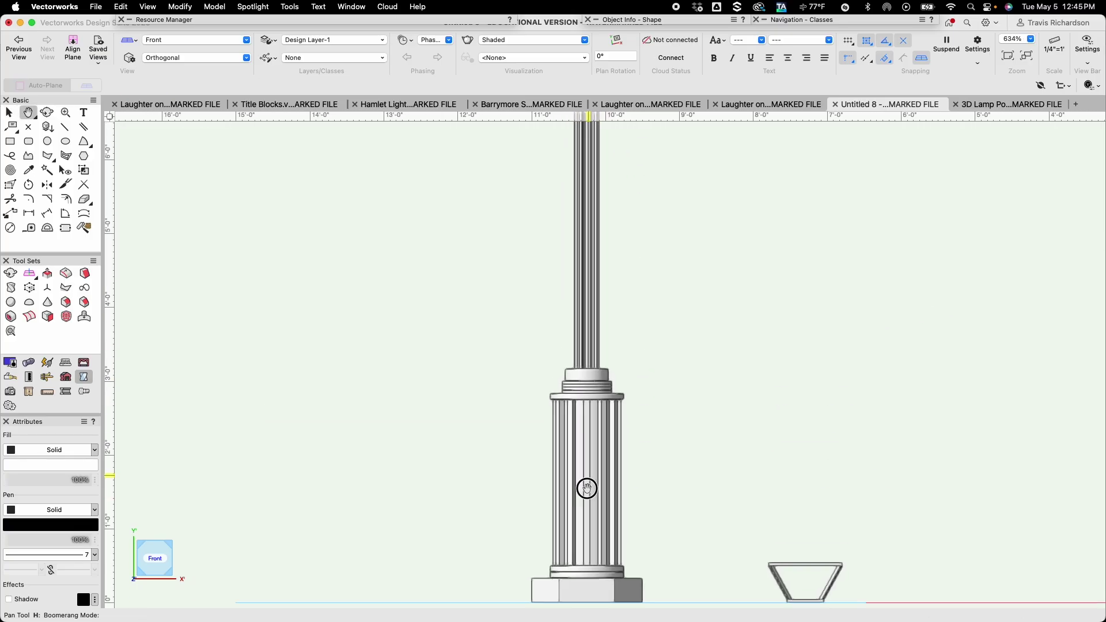
{"action": "key", "text": "h"}
{"action": "scroll", "coordinate": [578, 330], "scroll_direction": "up", "scroll_amount": 8}
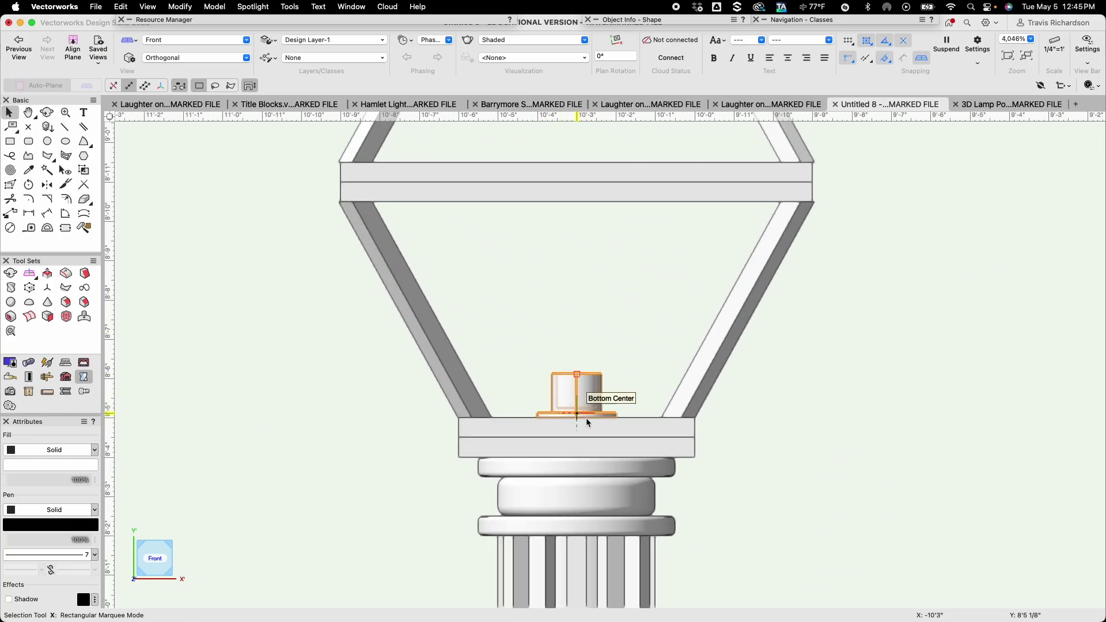
{"action": "scroll", "coordinate": [748, 422], "scroll_direction": "down", "scroll_amount": 3}
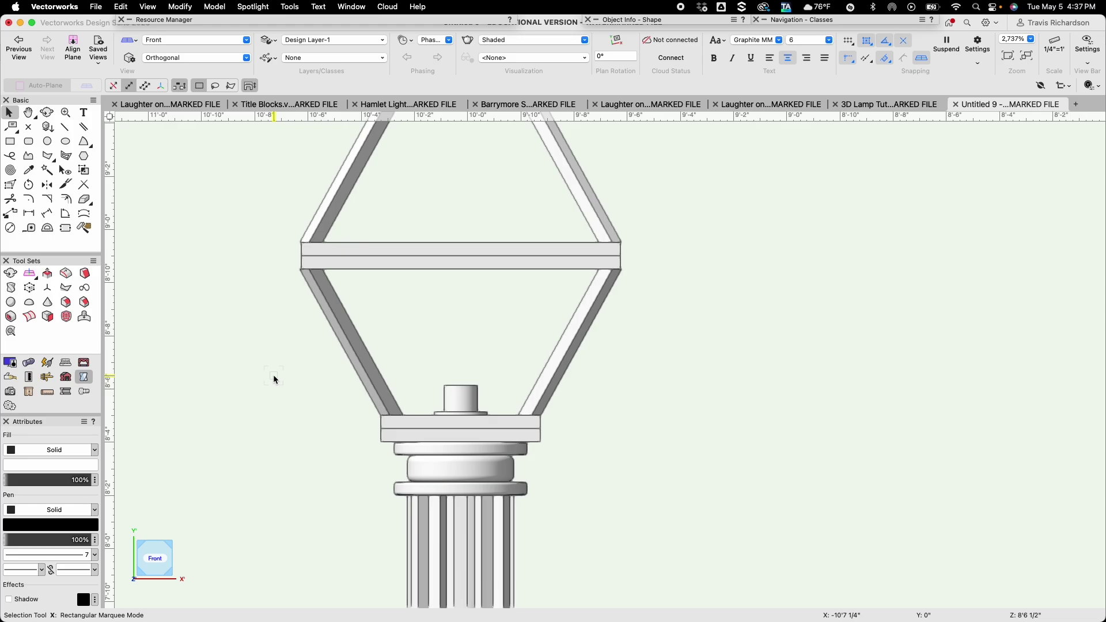
Search the resource libraries for "a lamp" and activate the Lighting A-19 Shell symbol for insertion
{"action": "double_click", "coordinate": [277, 21]}
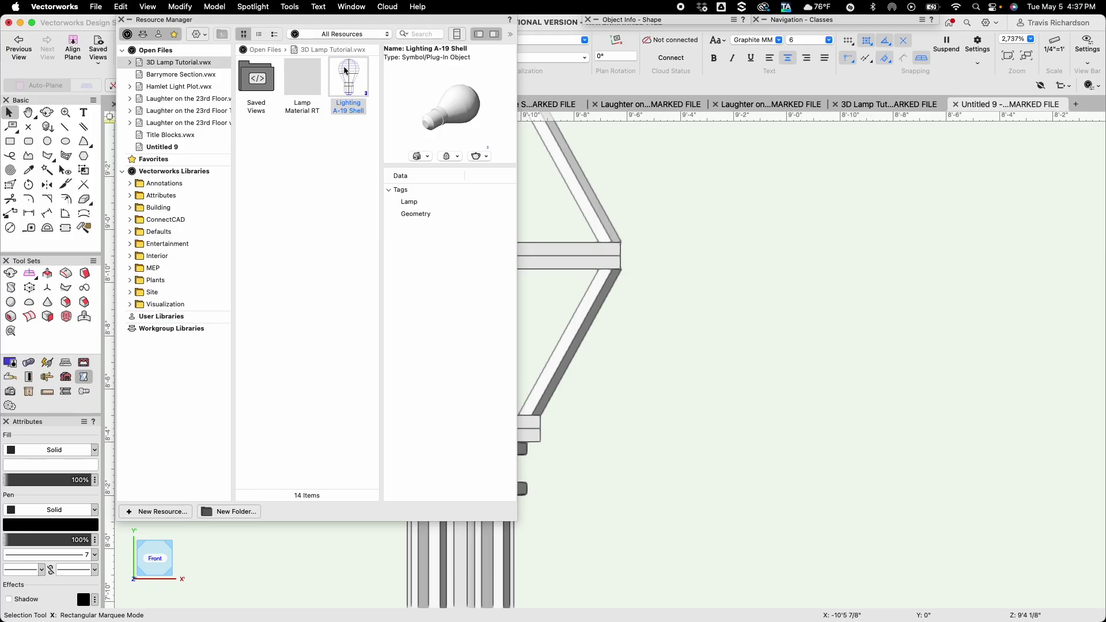
{"action": "left_click", "coordinate": [417, 33]}
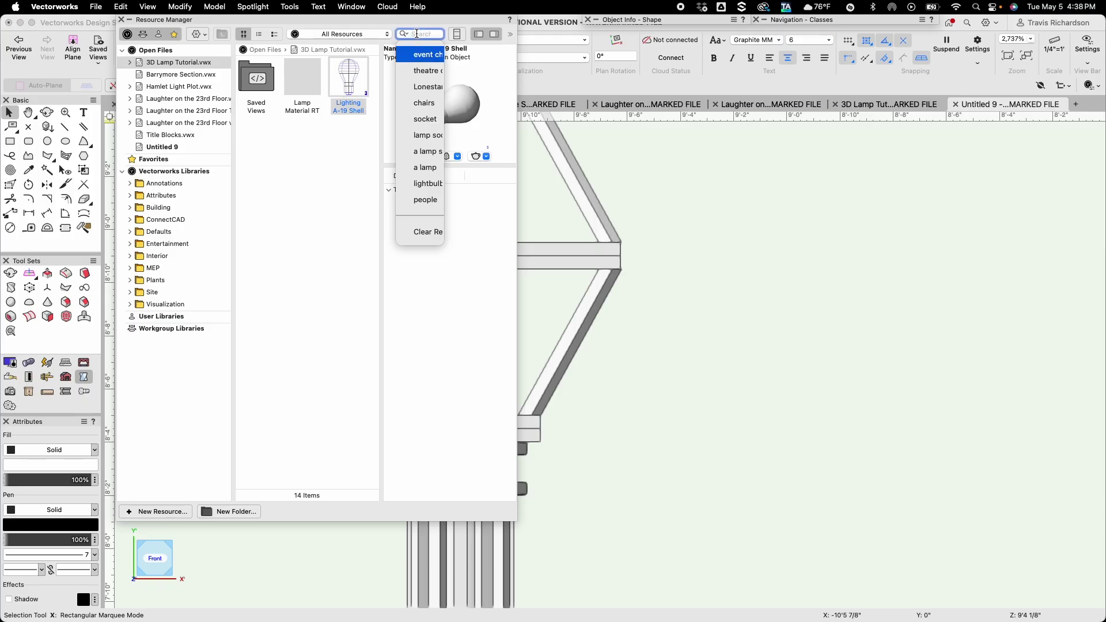
{"action": "type", "text": "a lamp"}
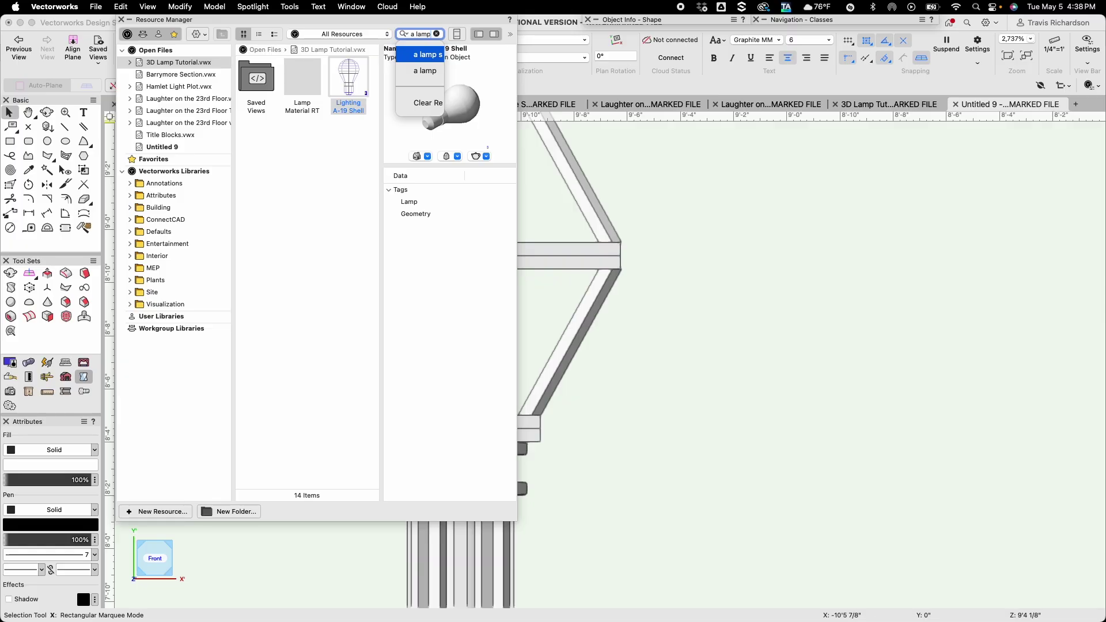
{"action": "key", "text": "Return"}
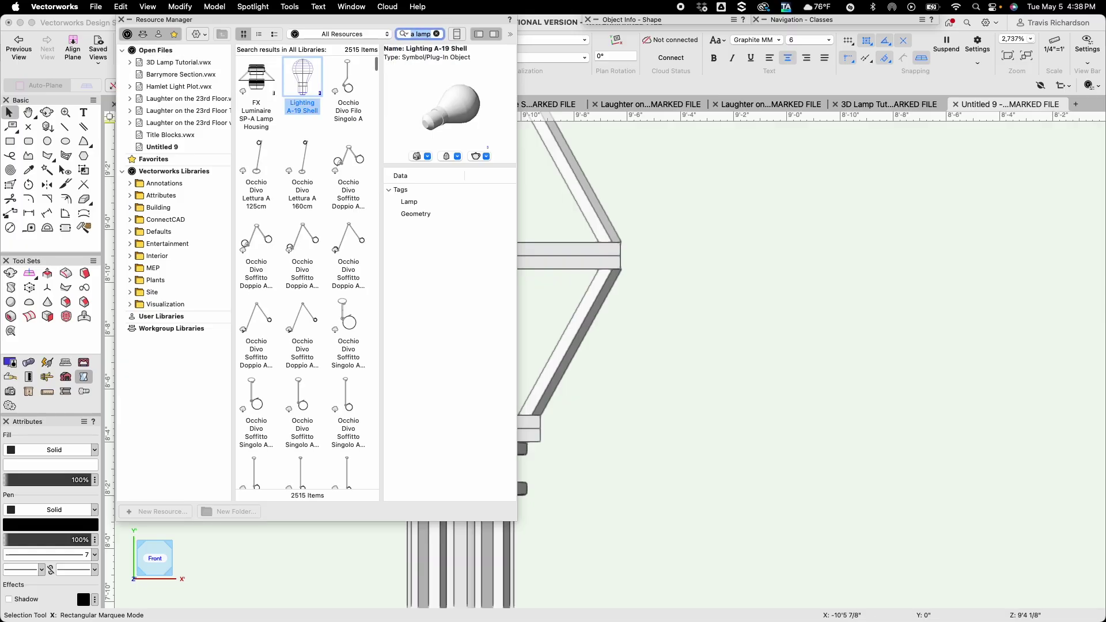
{"action": "double_click", "coordinate": [305, 77]}
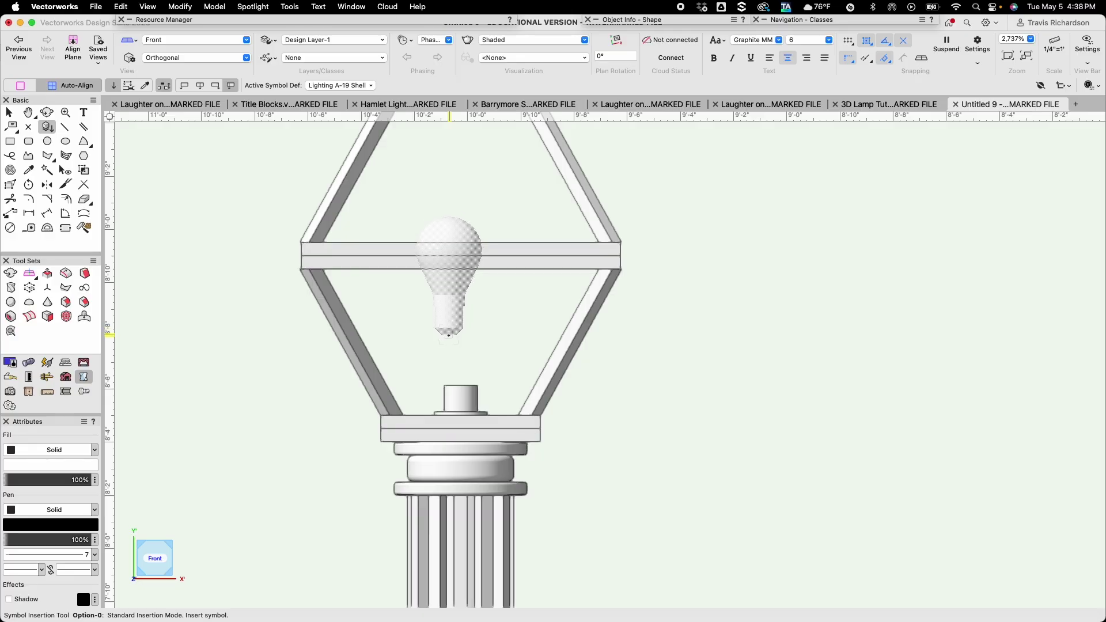
Insert the Lighting A-19 Shell bulb in the socket, with its base at the top centre of the disc
{"action": "scroll", "coordinate": [466, 360], "scroll_direction": "up", "scroll_amount": 3}
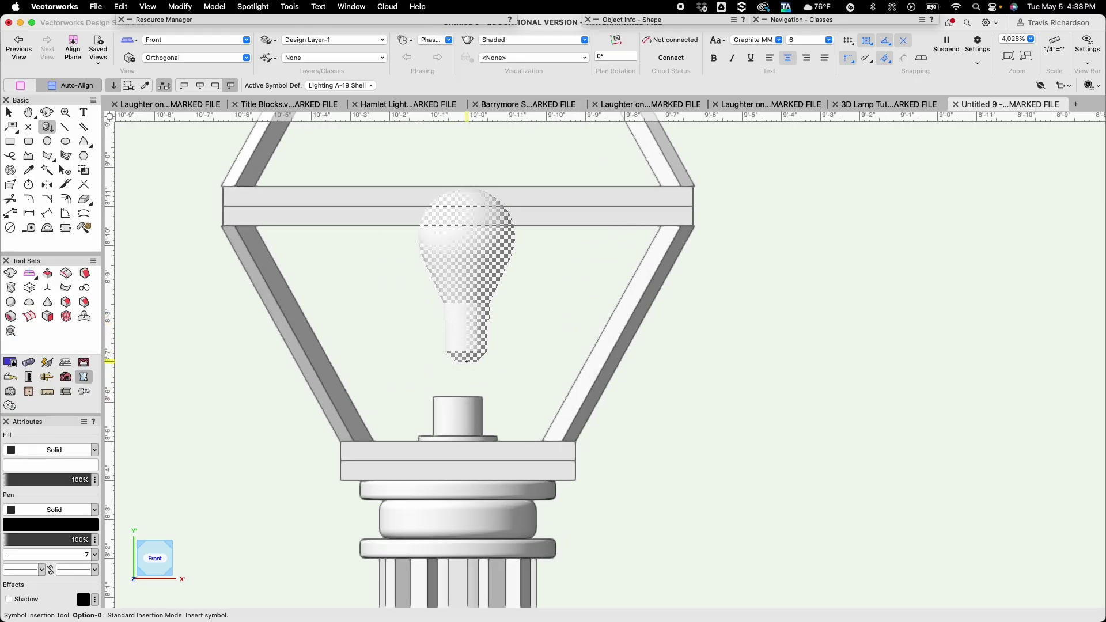
{"action": "scroll", "coordinate": [467, 361], "scroll_direction": "up", "scroll_amount": 2}
{"action": "scroll", "coordinate": [467, 361], "scroll_direction": "up", "scroll_amount": 1}
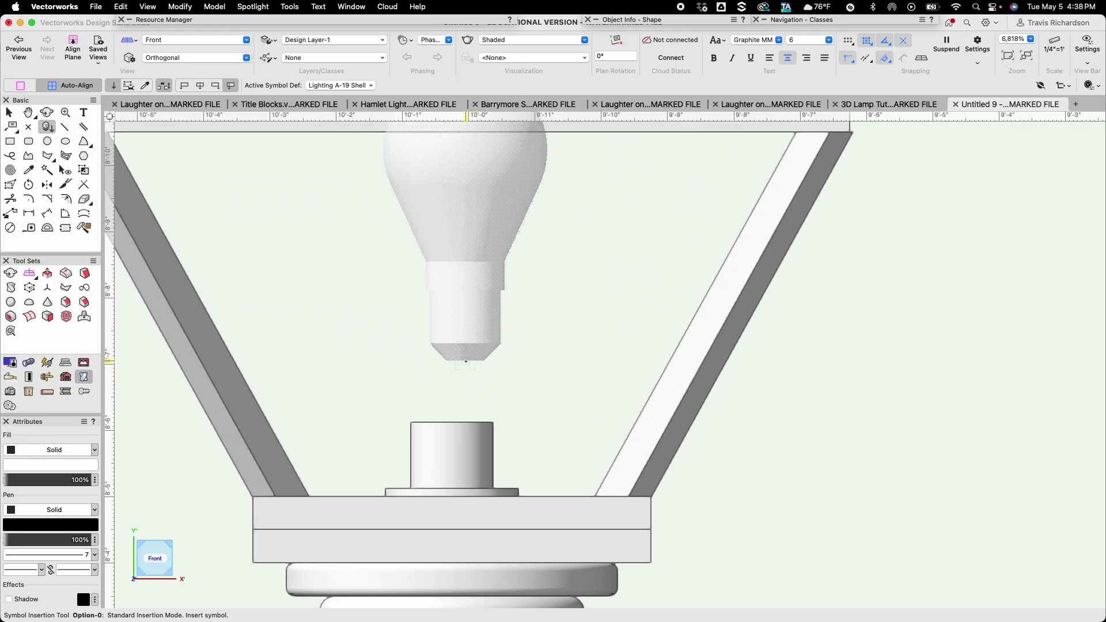
{"action": "left_click", "coordinate": [452, 489]}
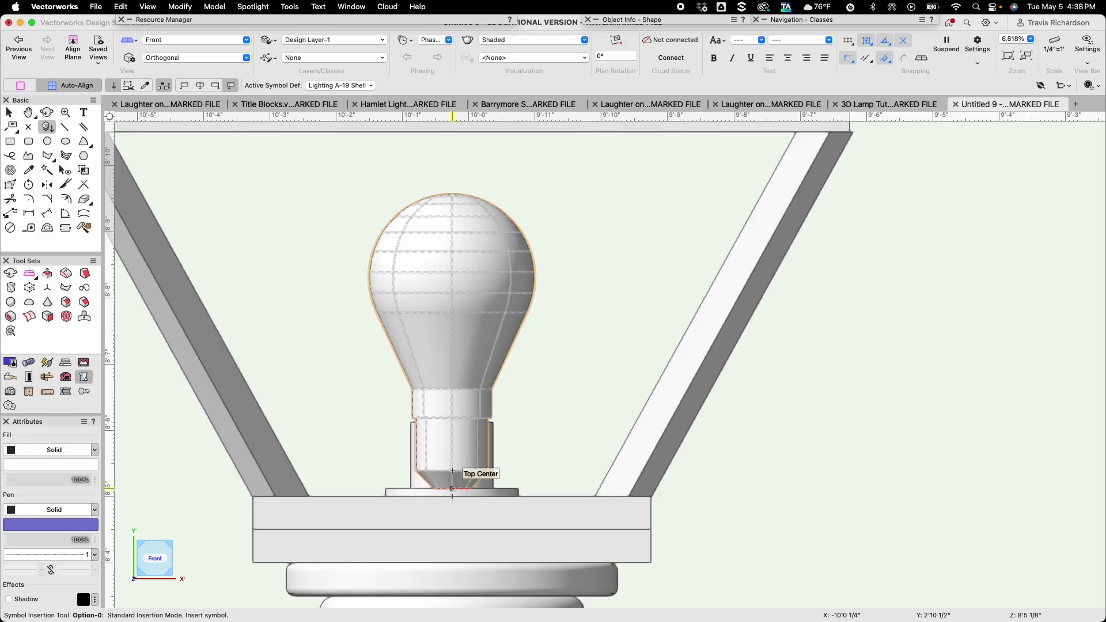
{"action": "key", "text": "x"}
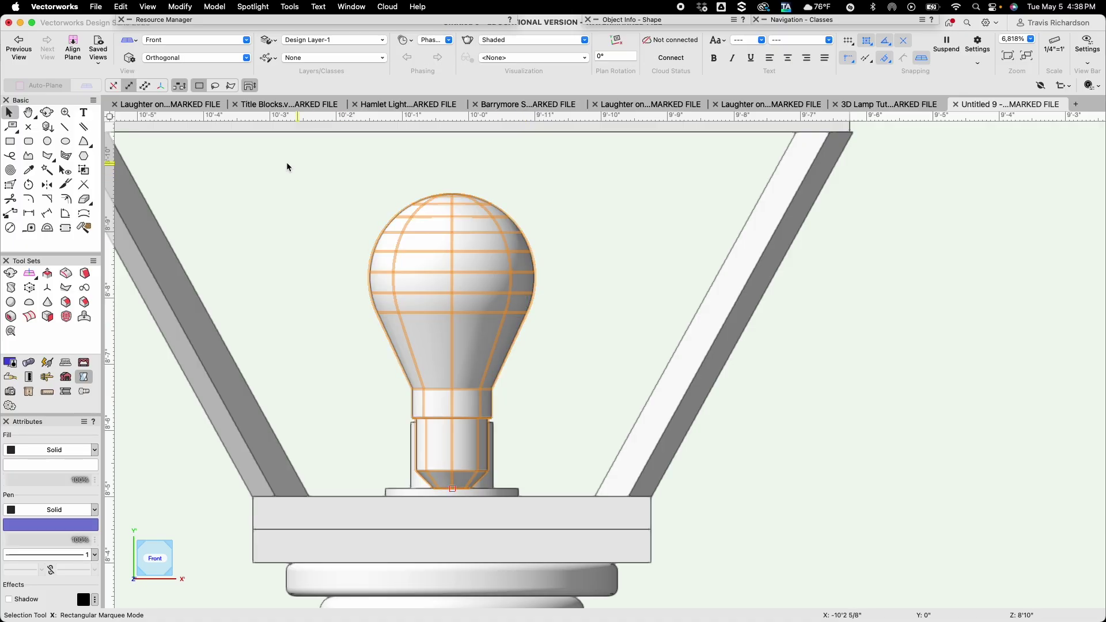
In Top/Plan view, move the light bulb by its centre onto the lamp post's centre
{"action": "left_click", "coordinate": [177, 40]}
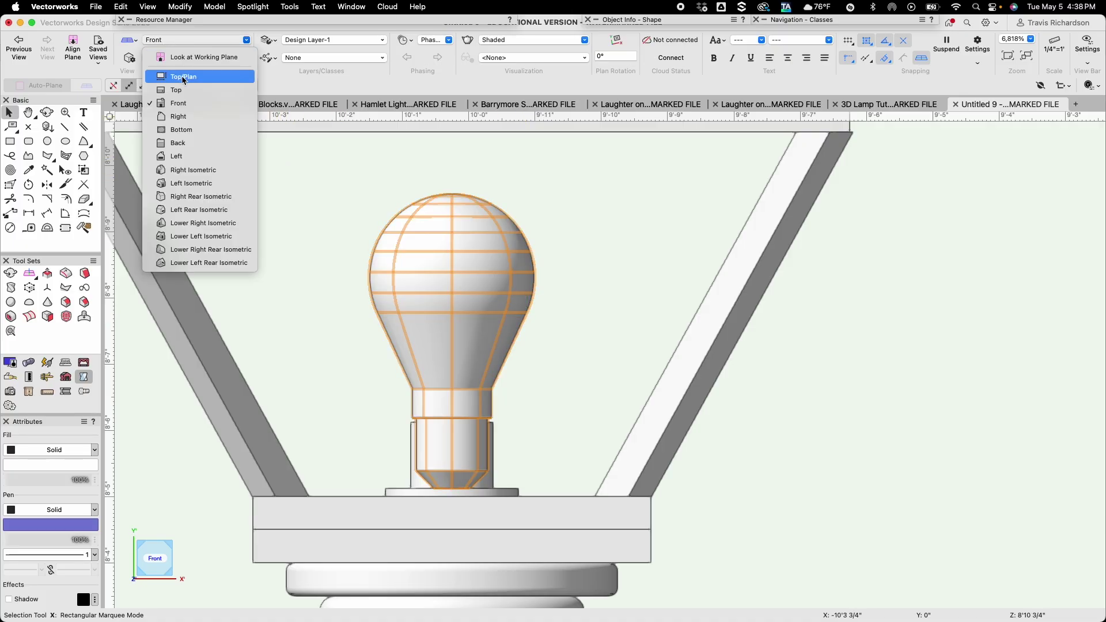
{"action": "left_click", "coordinate": [184, 78]}
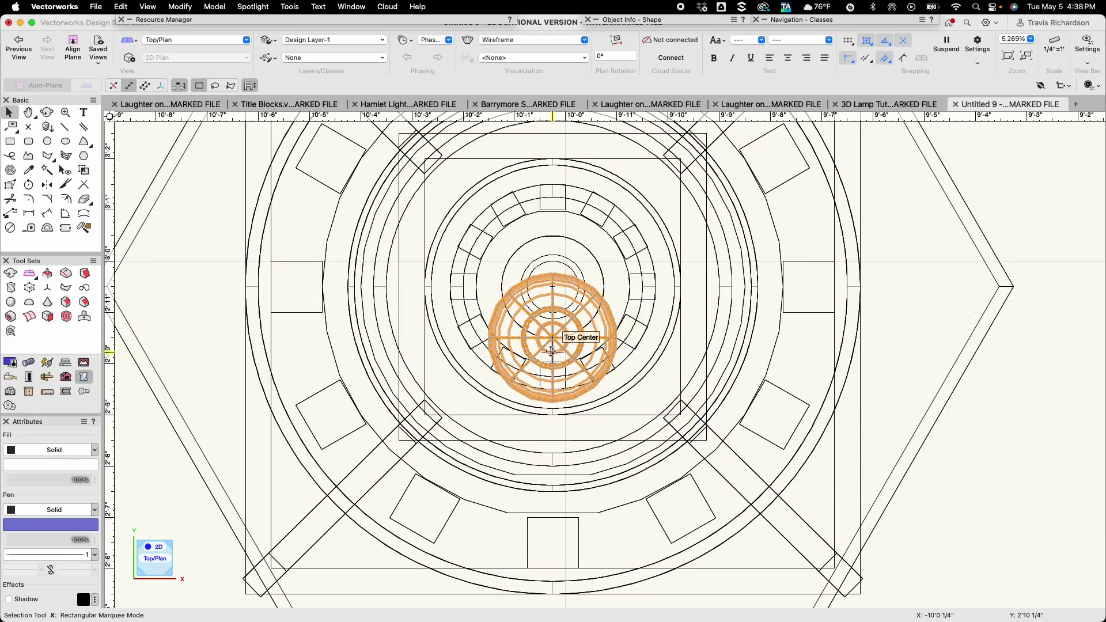
{"action": "scroll", "coordinate": [555, 286], "scroll_direction": "up", "scroll_amount": 4}
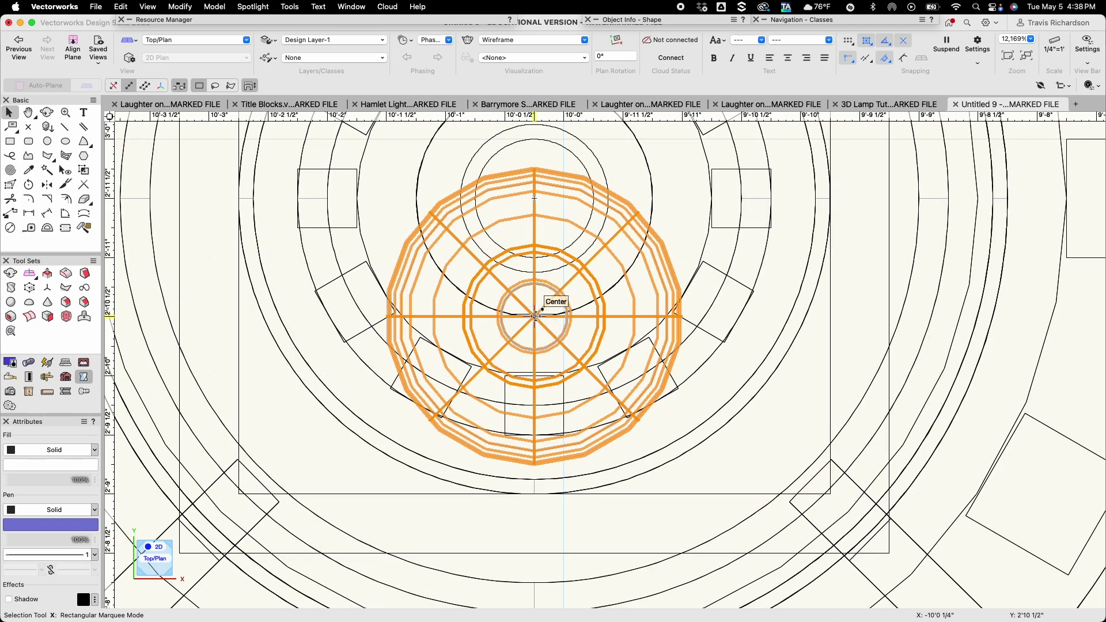
{"action": "left_click_drag", "start_coordinate": [535, 316], "coordinate": [537, 202]}
{"action": "scroll", "coordinate": [531, 271], "scroll_direction": "down", "scroll_amount": 6}
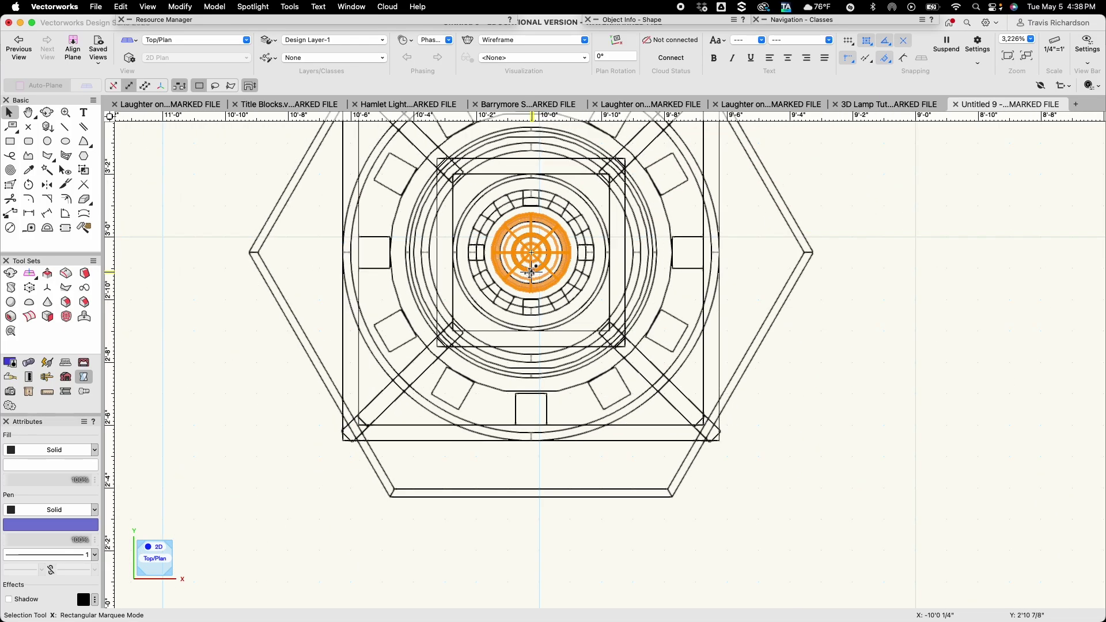
{"action": "scroll", "coordinate": [531, 271], "scroll_direction": "down", "scroll_amount": 2}
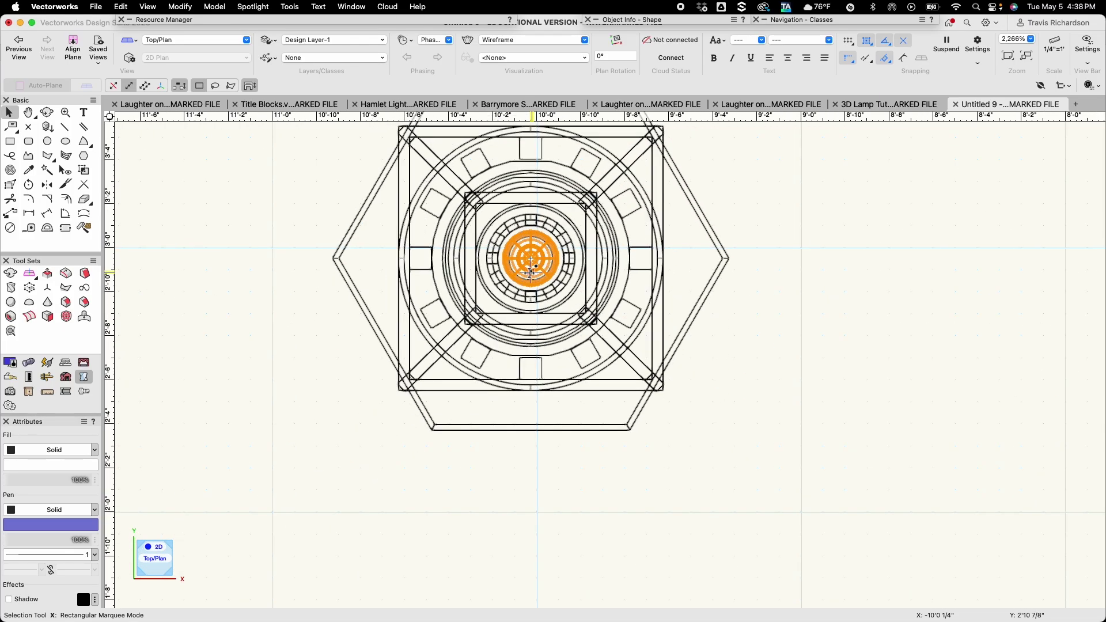
Examine the bulb's seating in its socket inside the lantern frame from several 3D angles, and deselect it
{"action": "left_click", "coordinate": [45, 114]}
{"action": "mouse_move", "coordinate": [509, 310]}
{"action": "left_mouse_down"}
{"action": "mouse_move", "coordinate": [447, 234]}
{"action": "mouse_move", "coordinate": [443, 192]}
{"action": "mouse_move", "coordinate": [558, 353]}
{"action": "mouse_move", "coordinate": [573, 257]}
{"action": "mouse_move", "coordinate": [571, 449]}
{"action": "mouse_move", "coordinate": [552, 521]}
{"action": "left_mouse_up"}
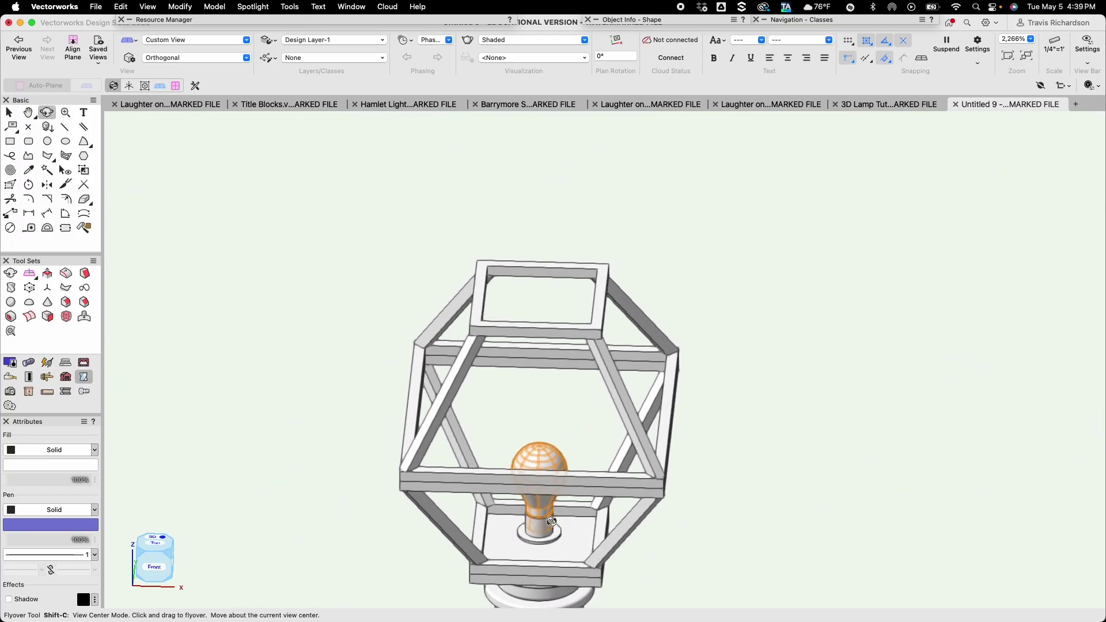
{"action": "scroll", "coordinate": [550, 524], "scroll_direction": "up", "scroll_amount": 2}
{"action": "scroll", "coordinate": [507, 521], "scroll_direction": "up", "scroll_amount": 1}
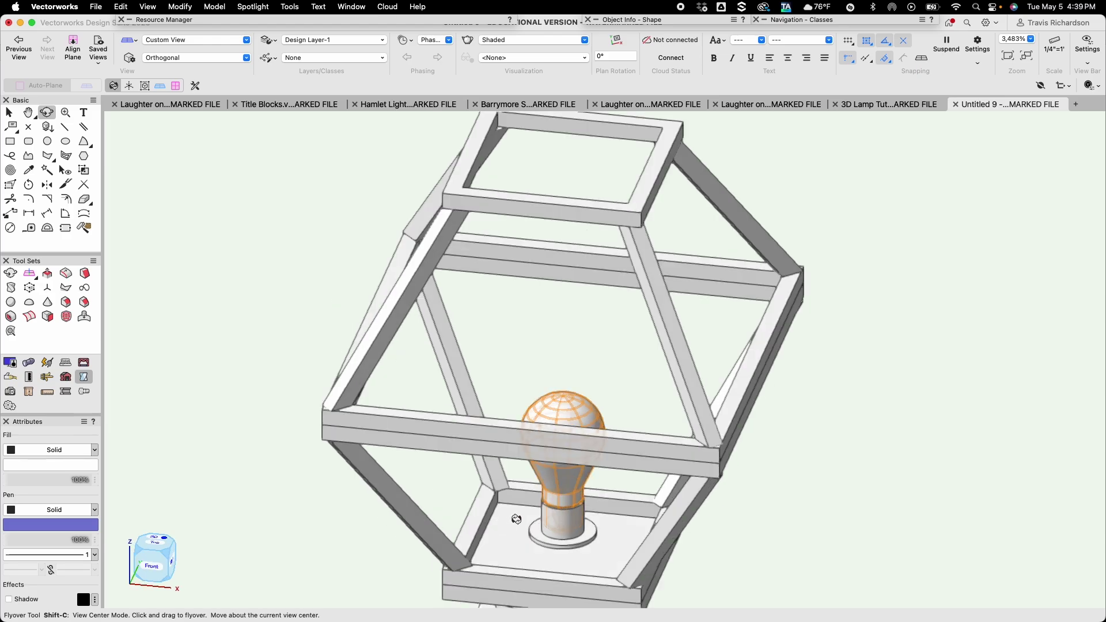
{"action": "left_click_drag", "start_coordinate": [516, 519], "coordinate": [650, 453]}
{"action": "key", "text": "x"}
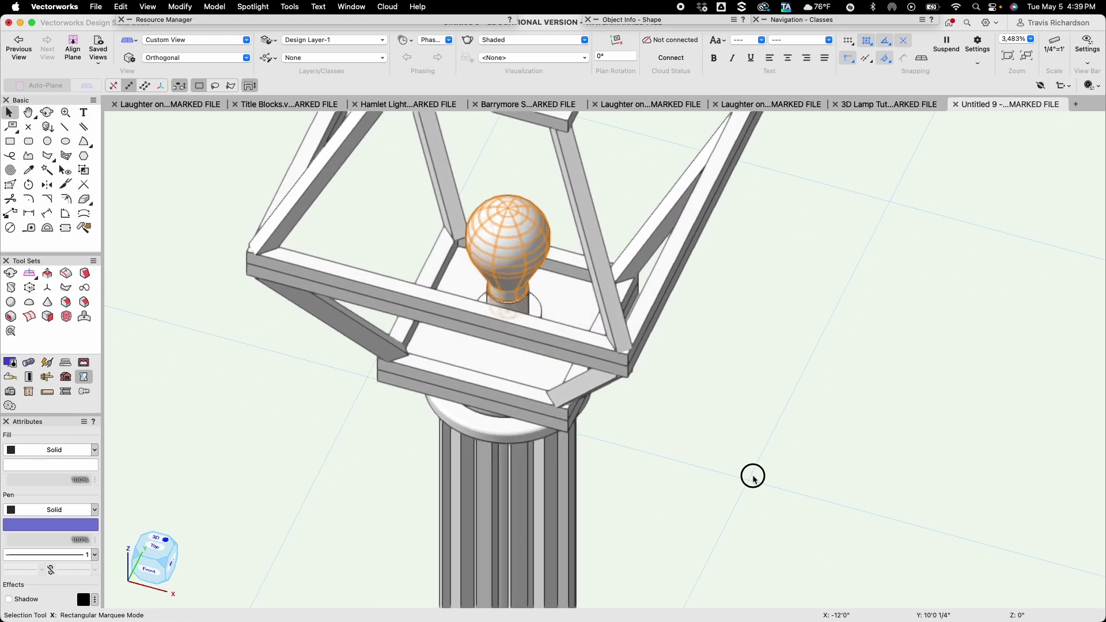
{"action": "left_click", "coordinate": [753, 477]}
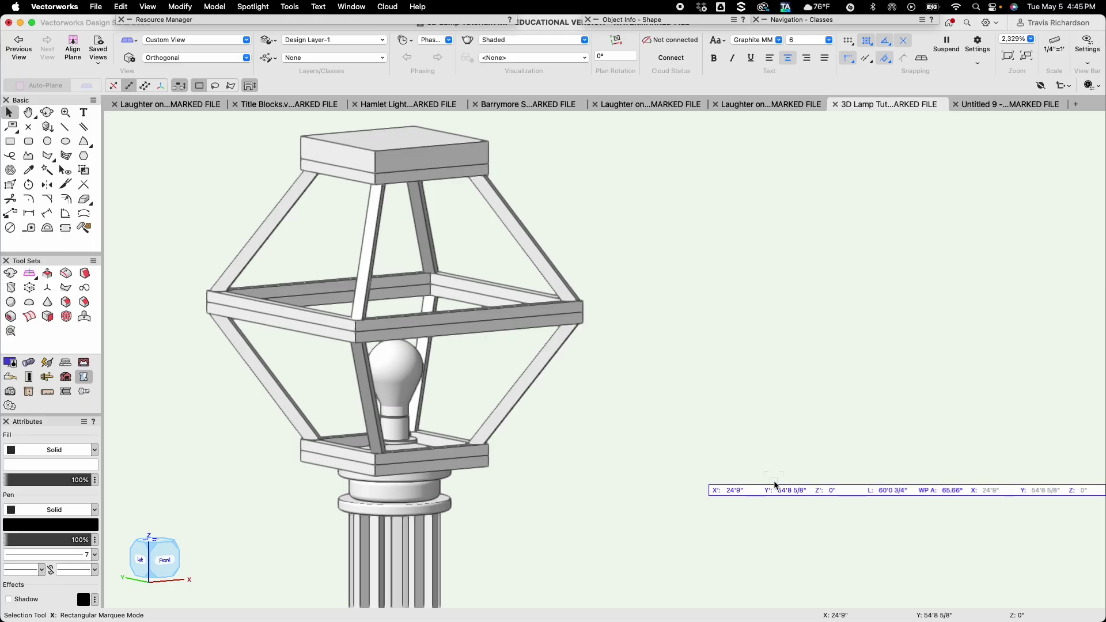
In Front view, start a Bezier-vertex polyline at the cap block's top centre with a 3" first segment at 45°
{"action": "left_click", "coordinate": [193, 40]}
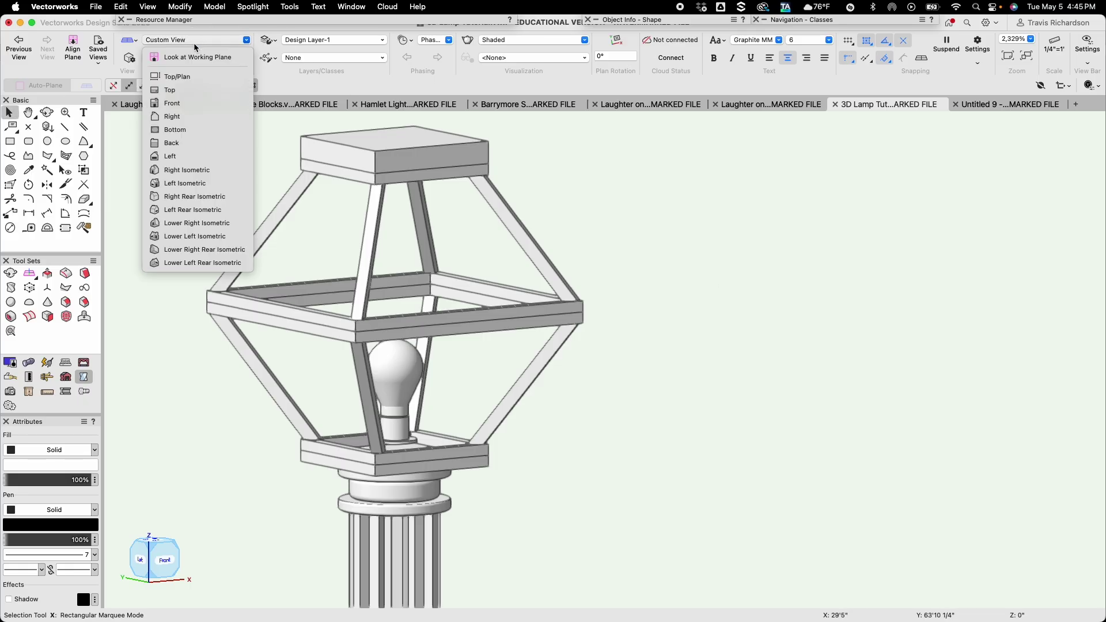
{"action": "left_click", "coordinate": [198, 103]}
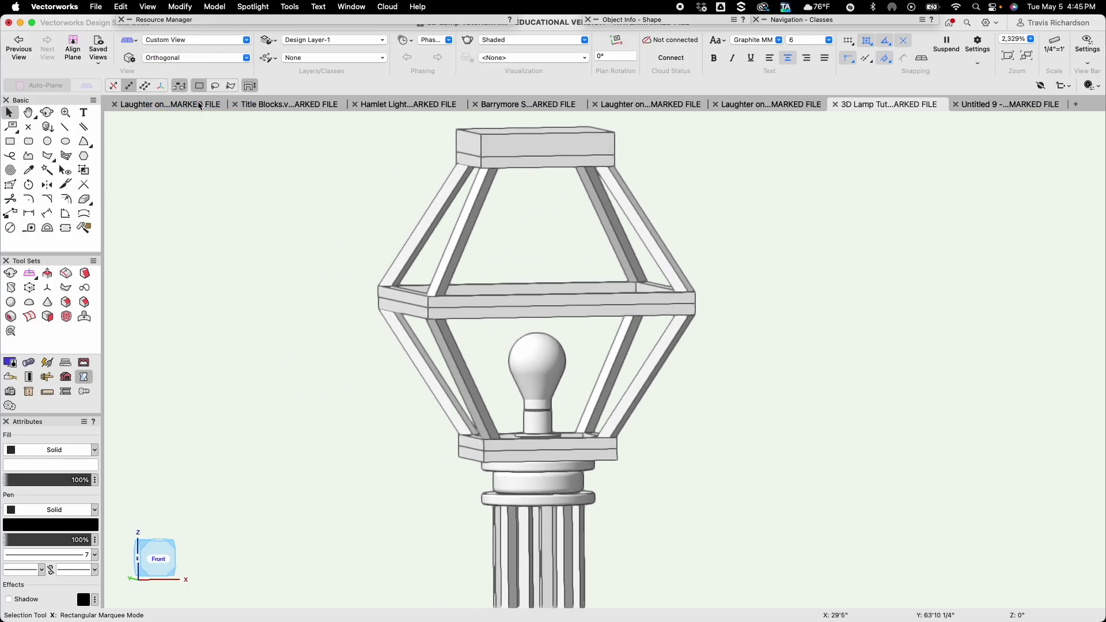
{"action": "key", "text": "h"}
{"action": "left_click_drag", "start_coordinate": [440, 205], "coordinate": [332, 420]}
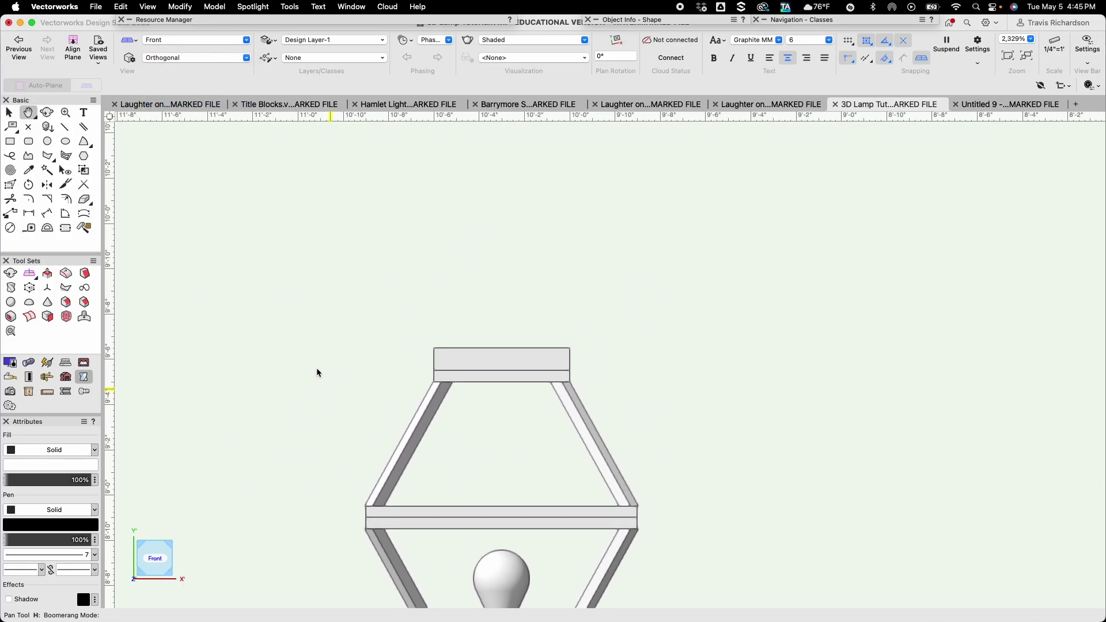
{"action": "left_click", "coordinate": [32, 158]}
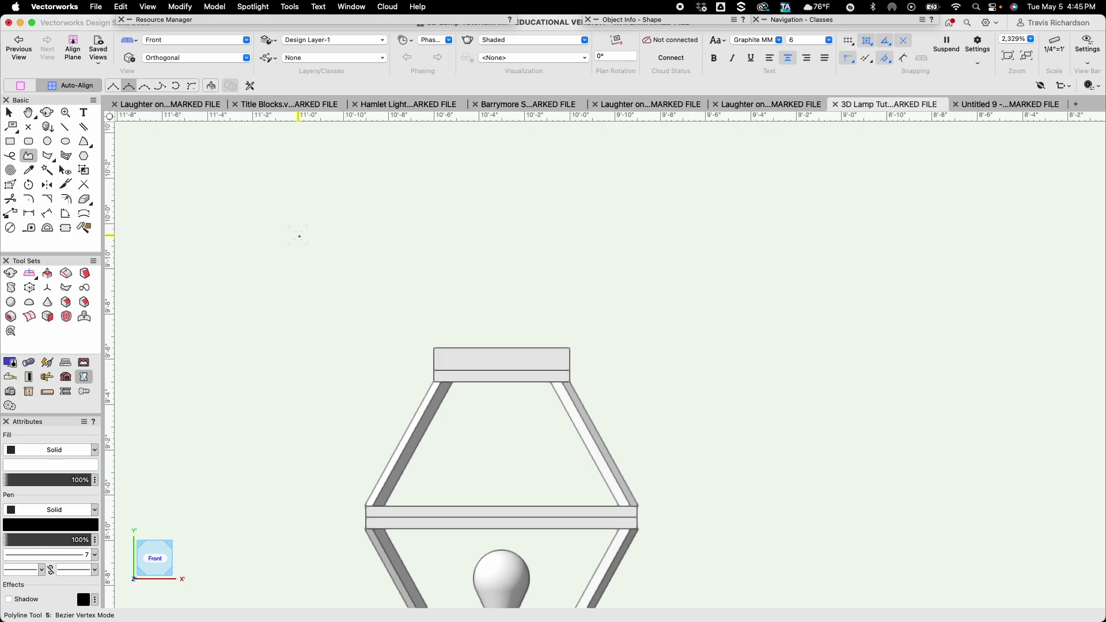
{"action": "left_click", "coordinate": [502, 348]}
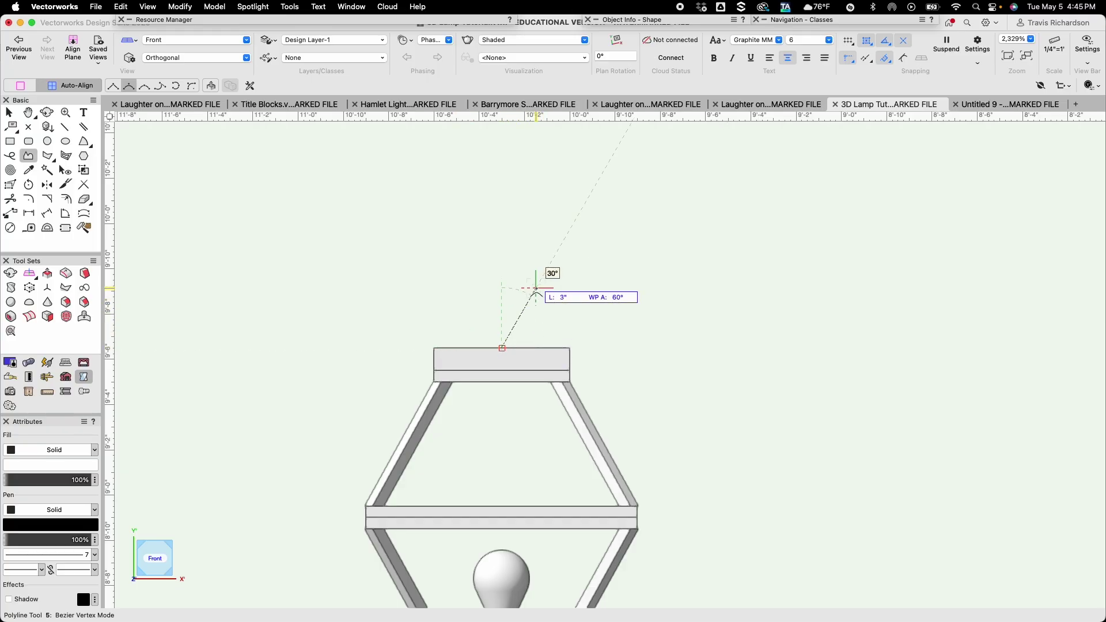
{"action": "key", "text": "Tab"}
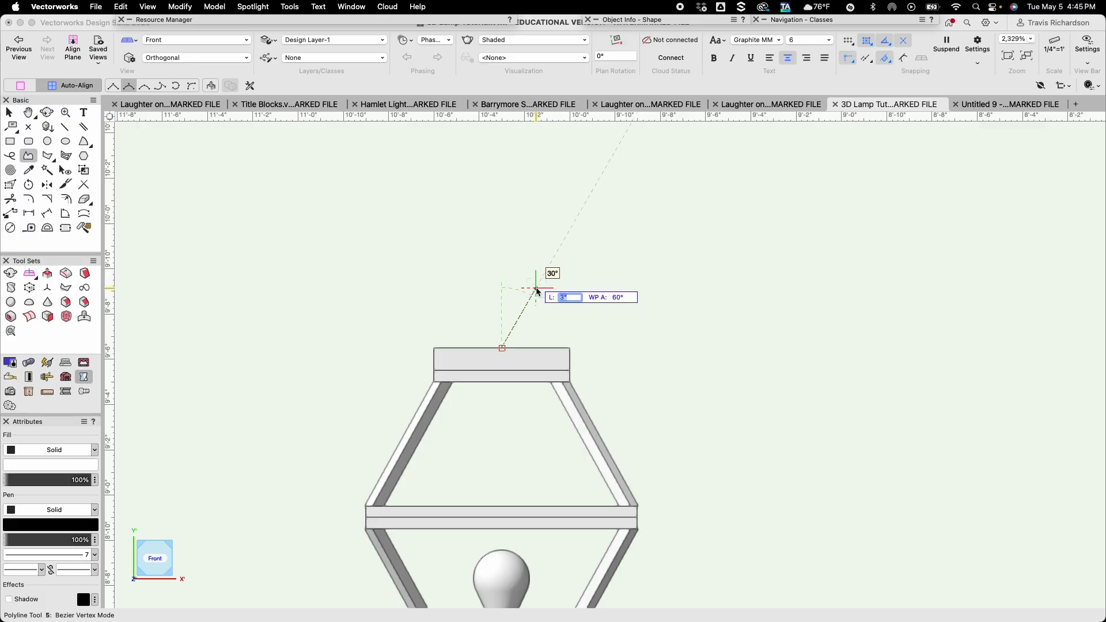
{"action": "key", "text": "Tab"}
{"action": "type", "text": "45"}
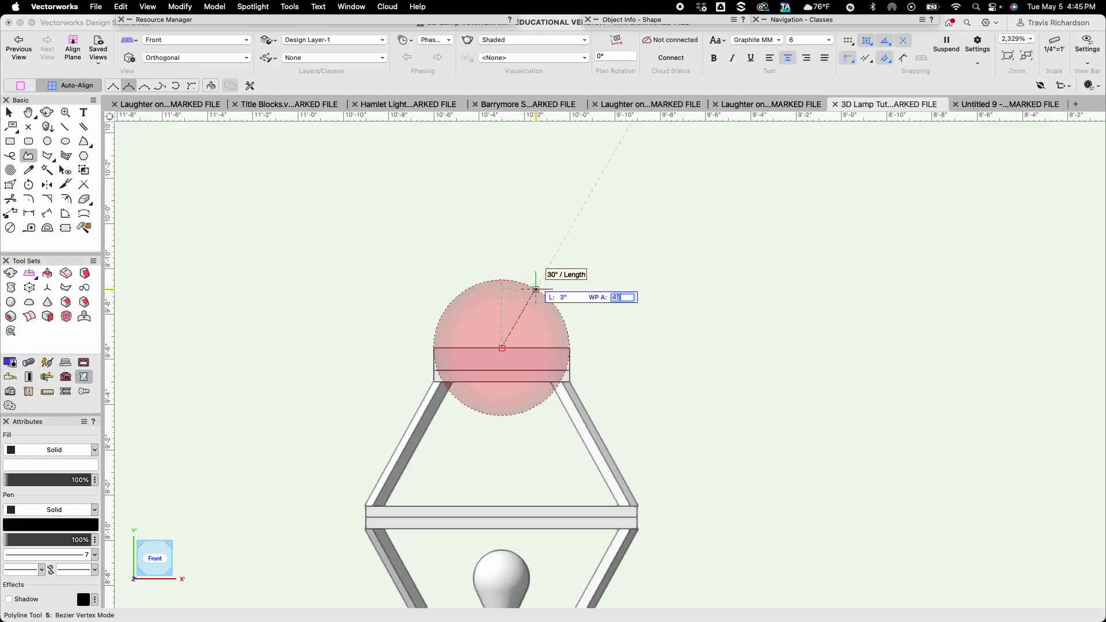
{"action": "key", "text": "Tab"}
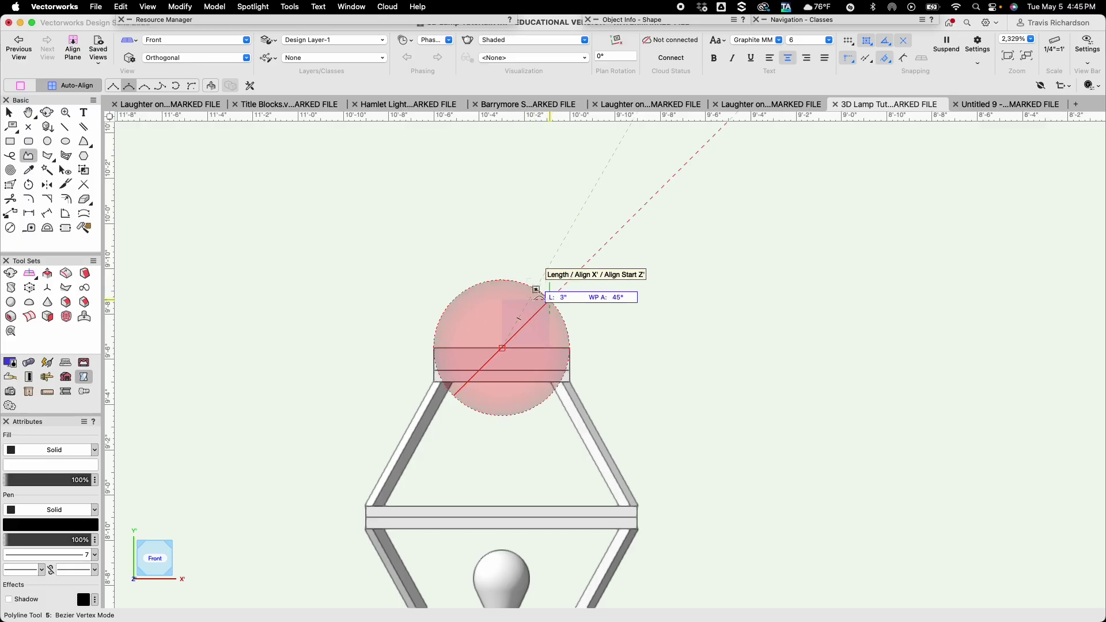
{"action": "left_click", "coordinate": [549, 299]}
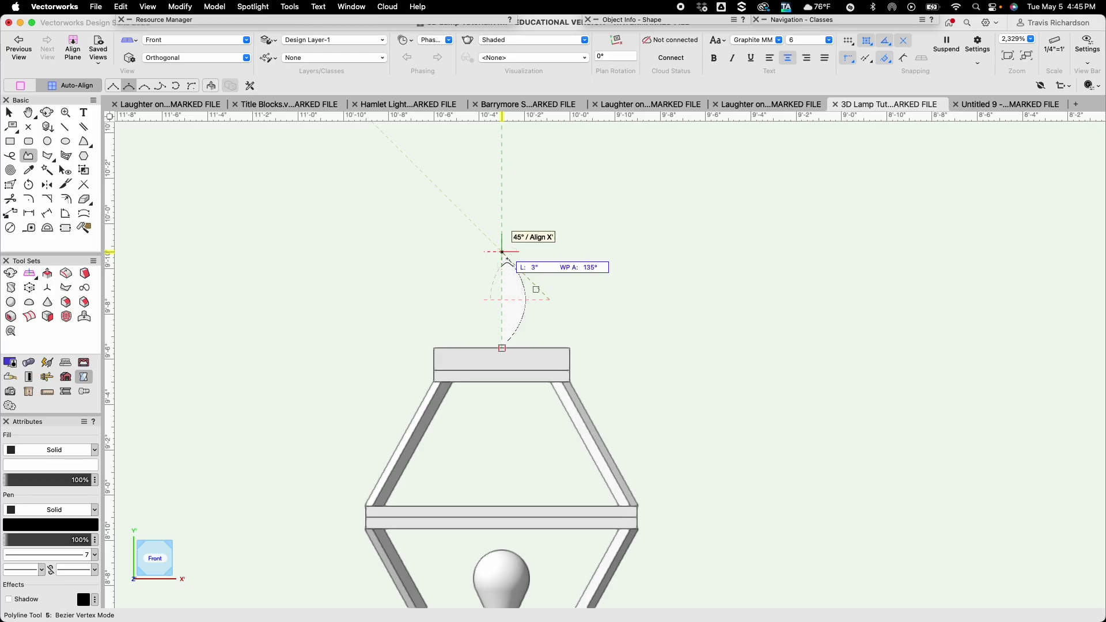
Add a second Bezier vertex to the finial polyline with a 4" segment at 120°
{"action": "key", "text": "Tab"}
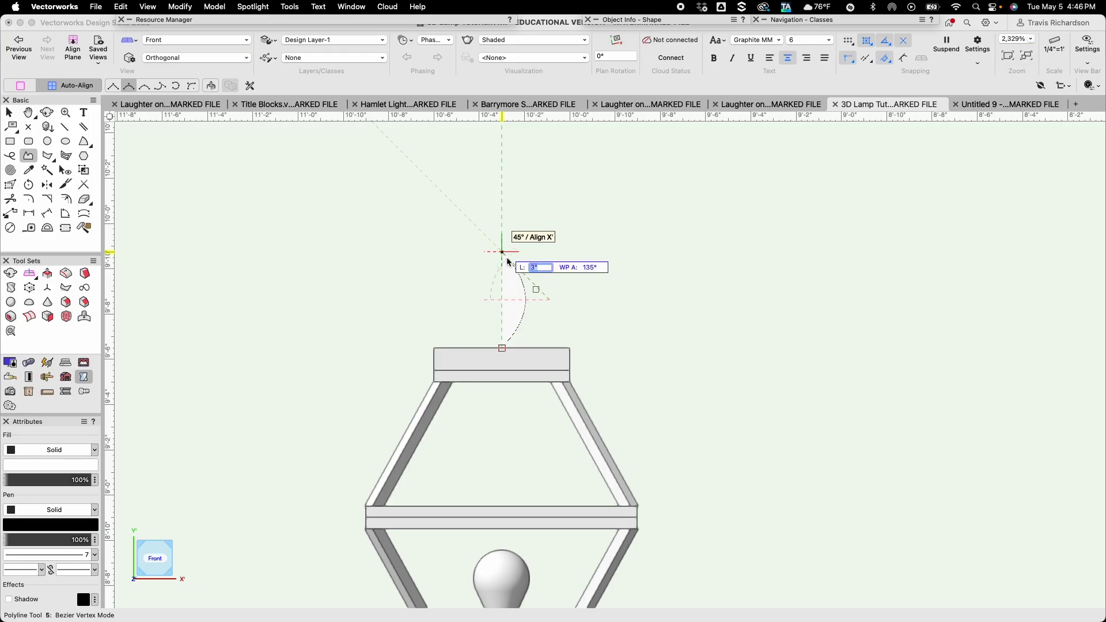
{"action": "type", "text": "4"}
{"action": "key", "text": "Tab"}
{"action": "type", "text": "120"}
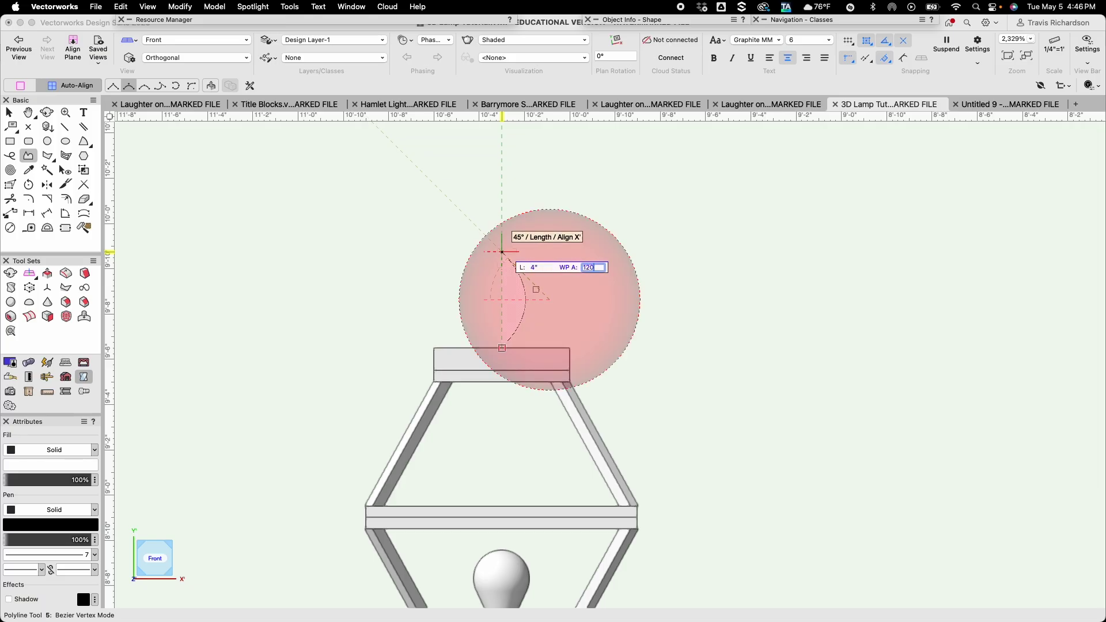
{"action": "key", "text": "Tab"}
{"action": "scroll", "coordinate": [546, 296], "scroll_direction": "down", "scroll_amount": 5}
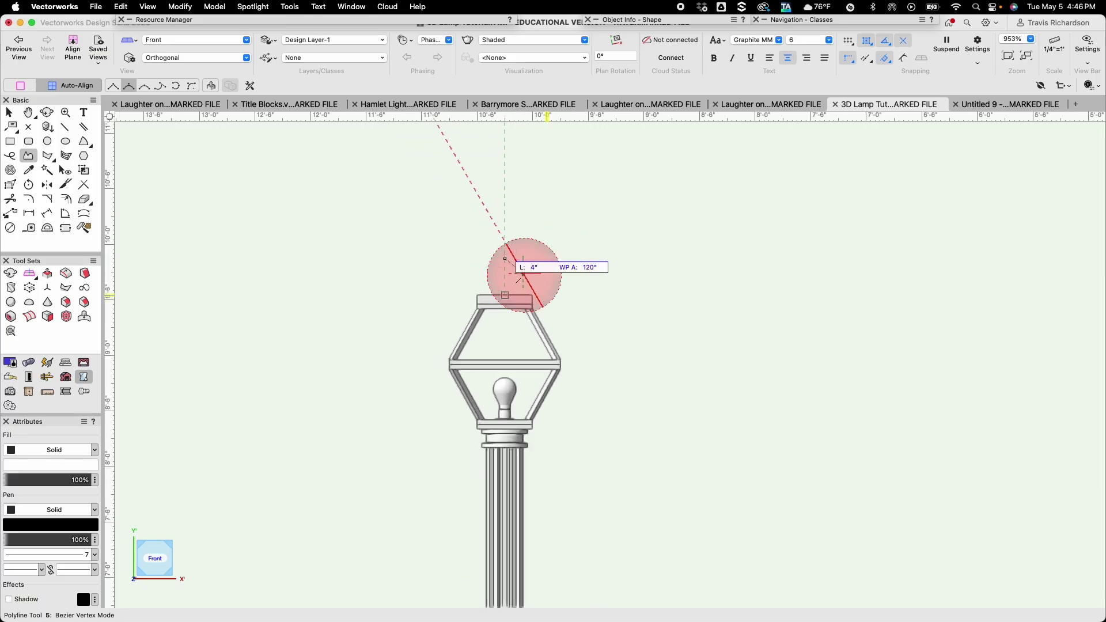
{"action": "scroll", "coordinate": [507, 256], "scroll_direction": "up", "scroll_amount": 6}
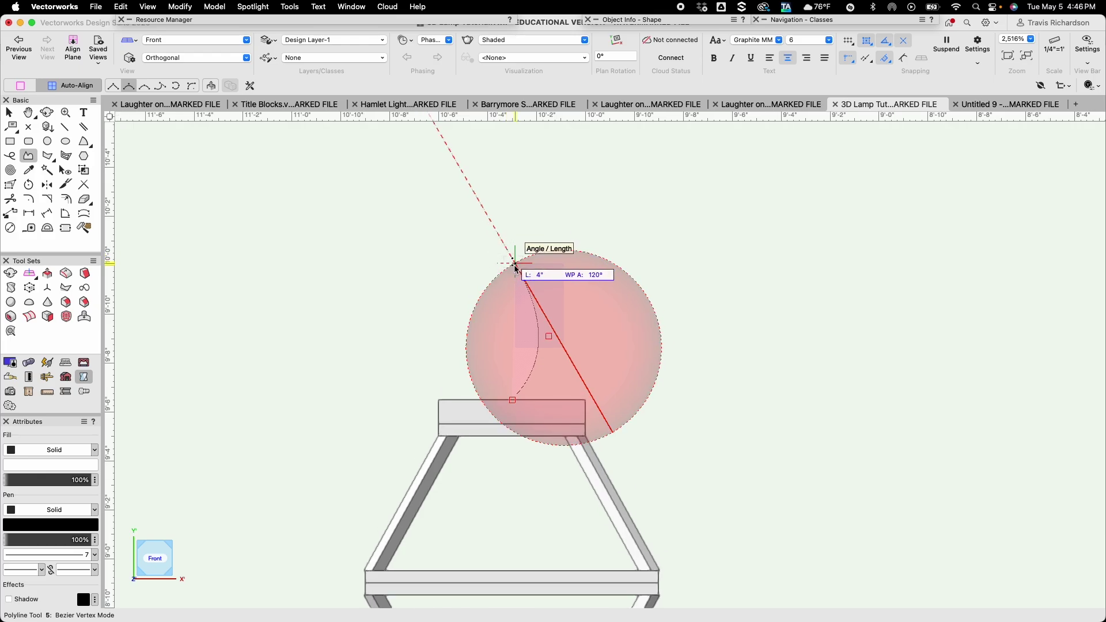
{"action": "left_click", "coordinate": [514, 263]}
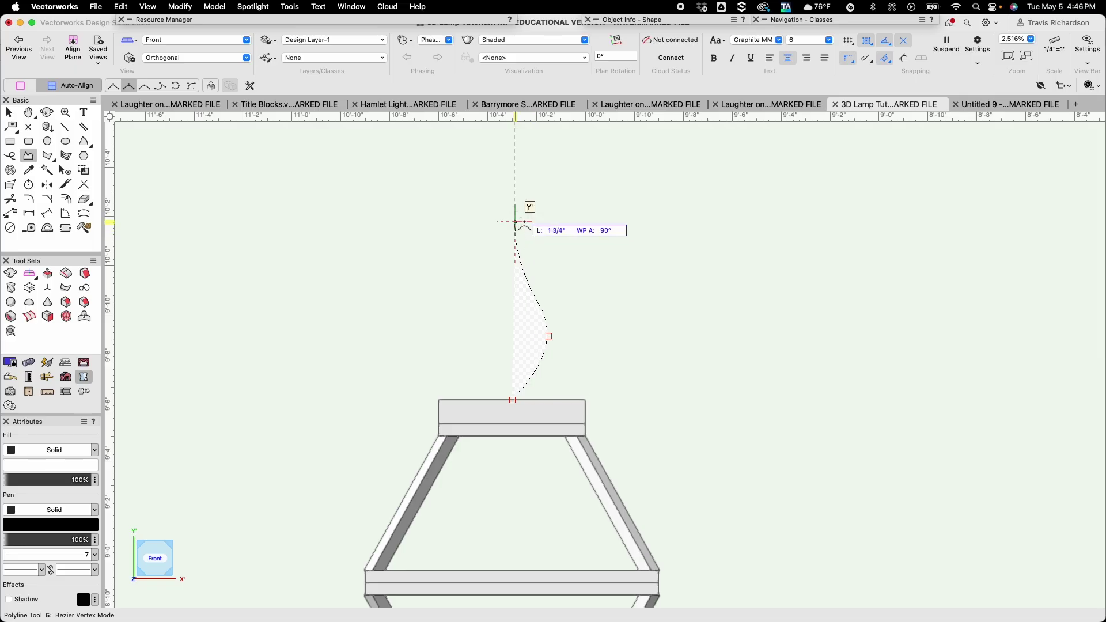
Place the finial polyline's third segment 2" long at 45°
{"action": "key", "text": "Tab"}
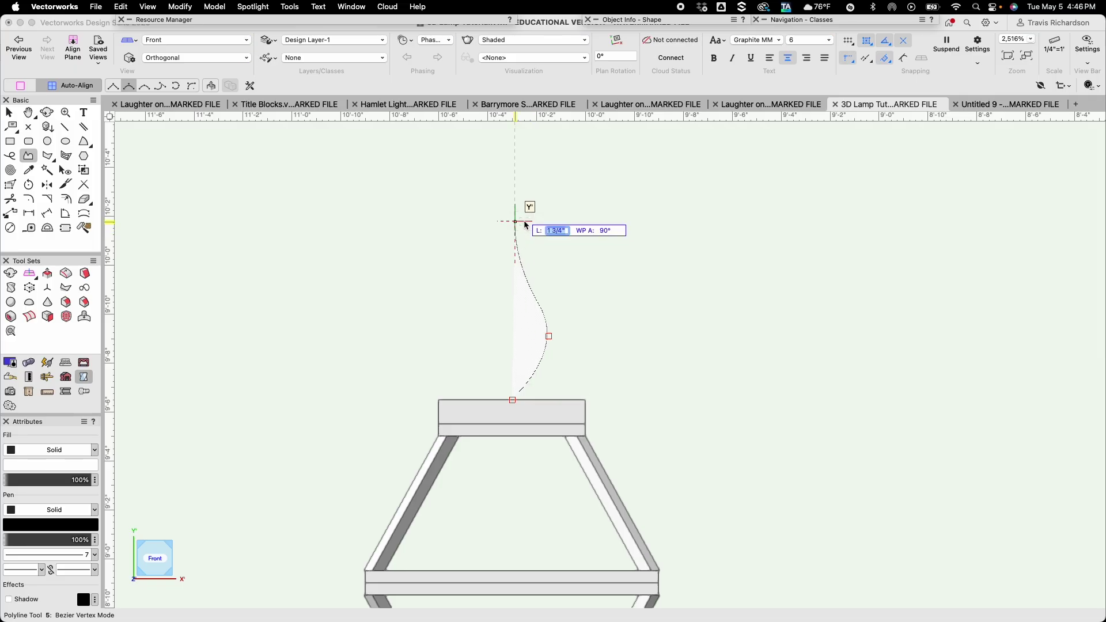
{"action": "type", "text": "2"}
{"action": "key", "text": "Tab"}
{"action": "type", "text": "4"}
{"action": "key", "text": "Return"}
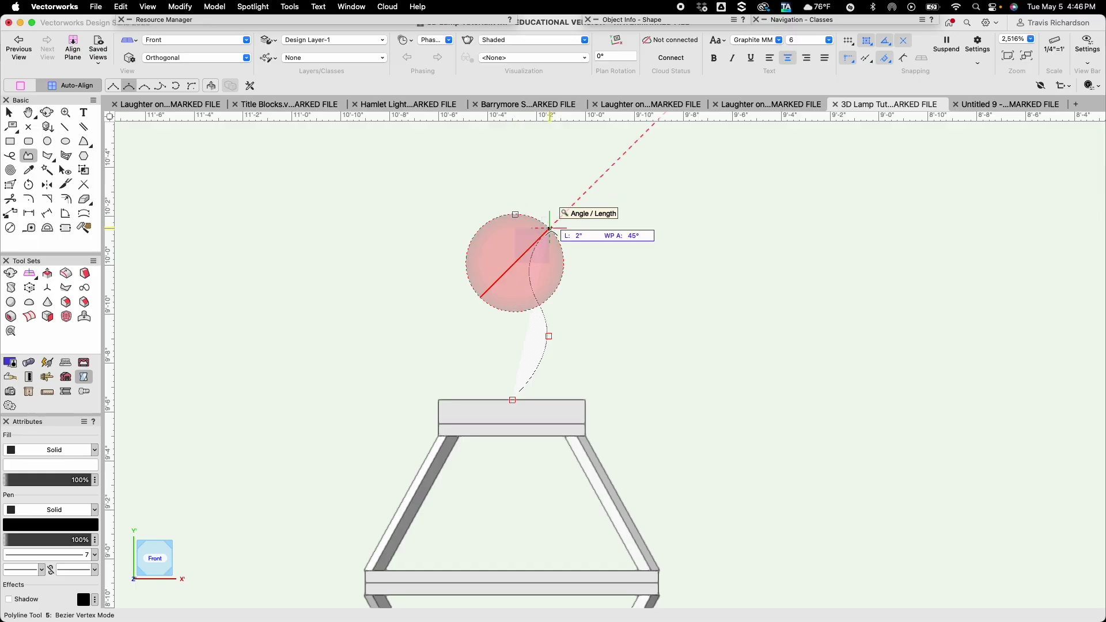
{"action": "left_click", "coordinate": [550, 228]}
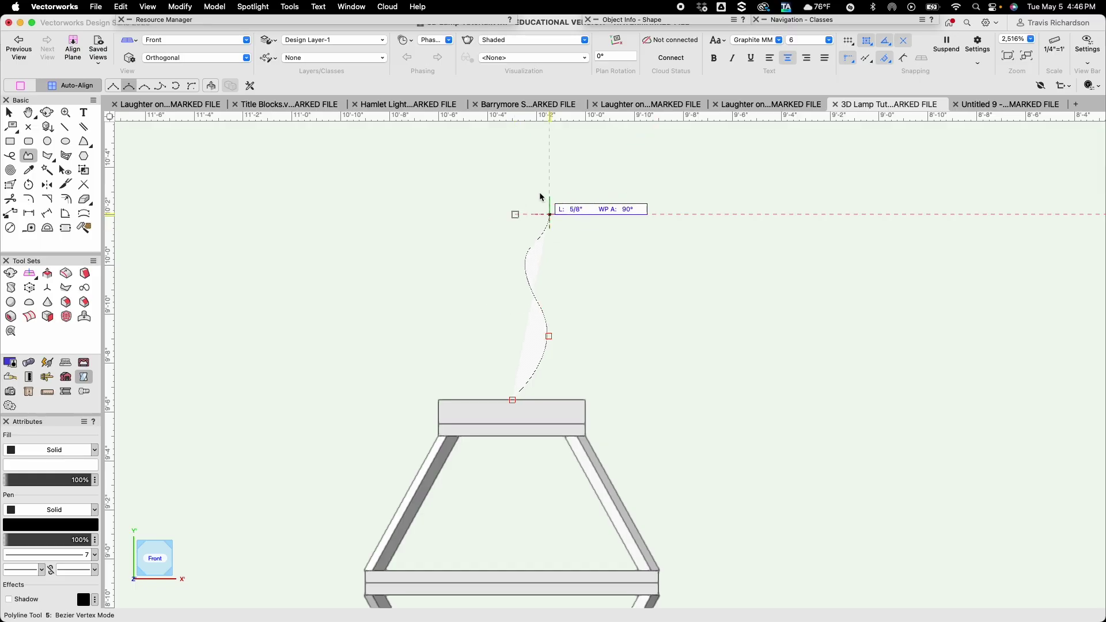
Finish the finial polyline with a final 3" segment at 120°, ending directly above its starting point
{"action": "key", "text": "Tab"}
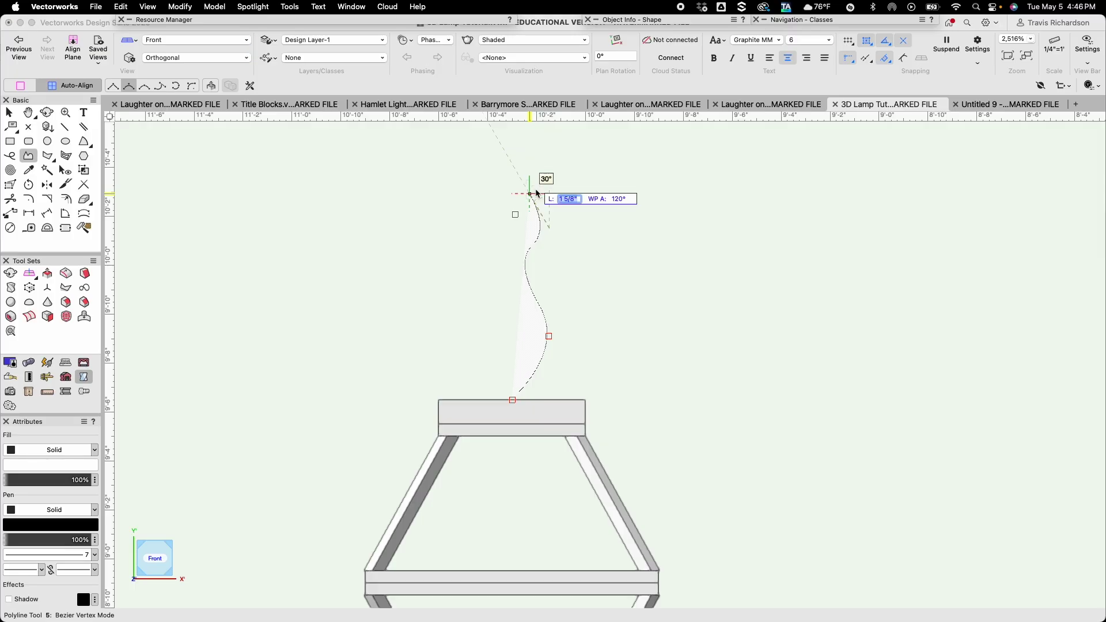
{"action": "type", "text": "3"}
{"action": "key", "text": "Tab"}
{"action": "type", "text": "120"}
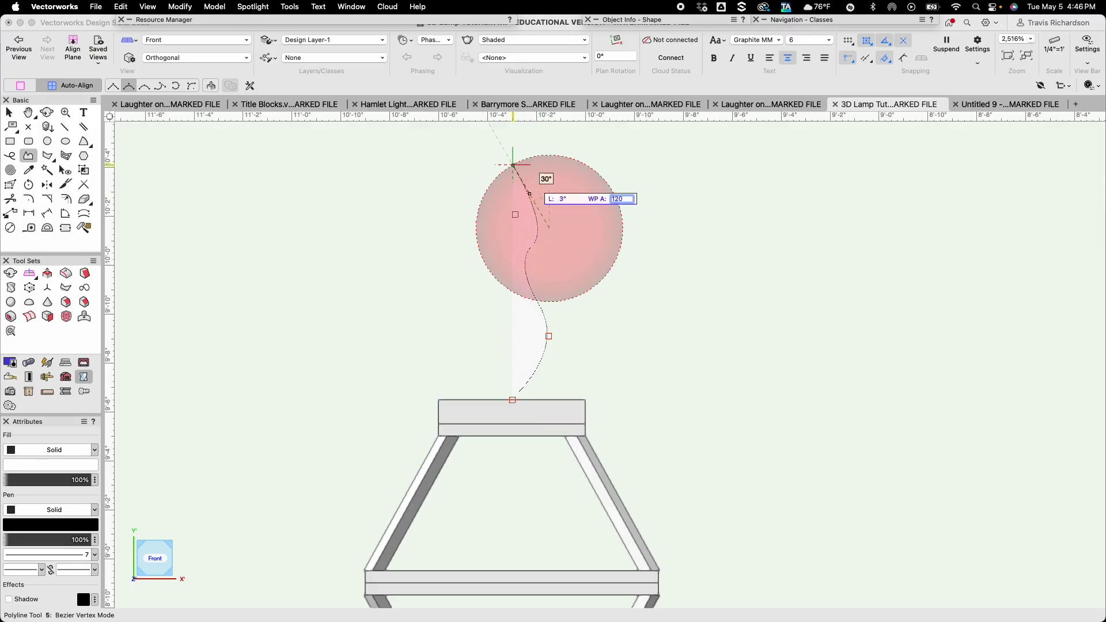
{"action": "key", "text": "Return"}
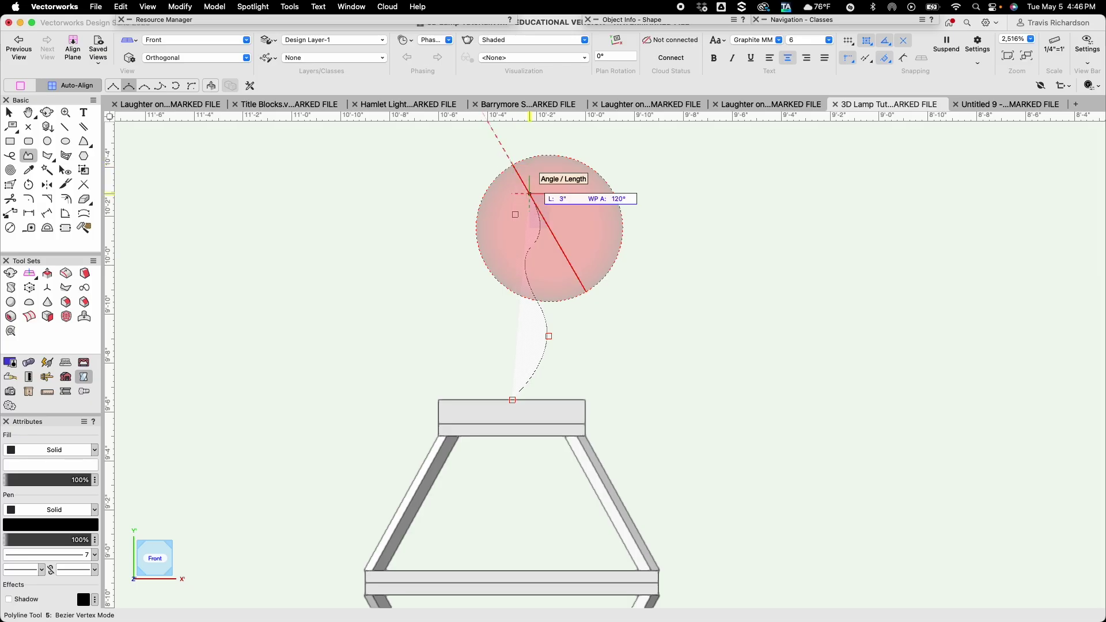
{"action": "double_click", "coordinate": [513, 165]}
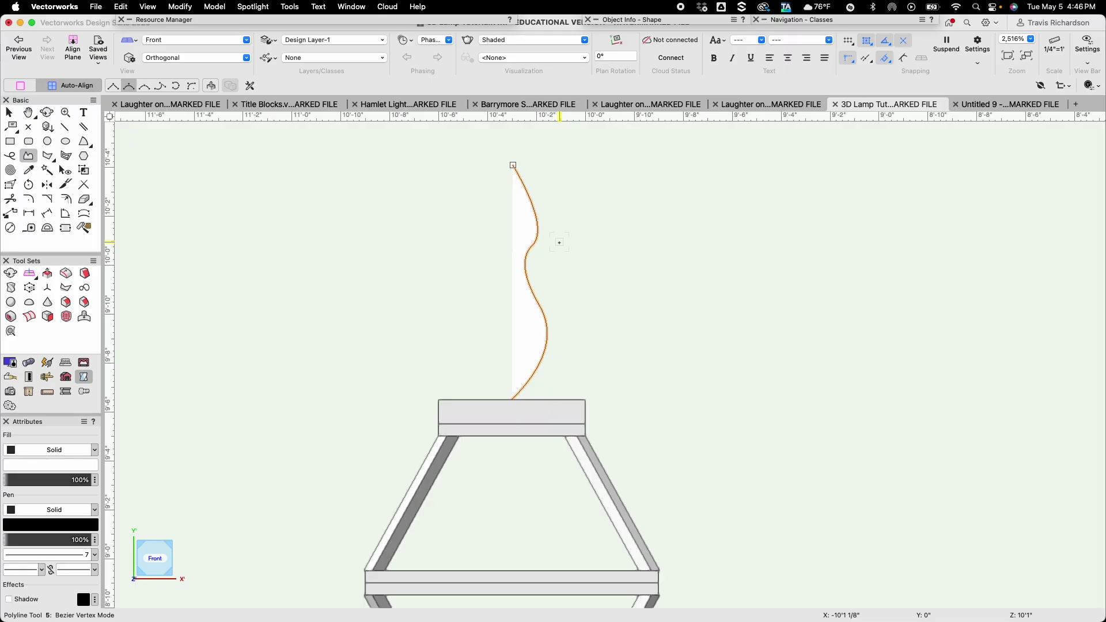
Sweep the finial profile into a solid with a 360° arc angle and 22.5° segment angle
{"action": "key", "text": "x"}
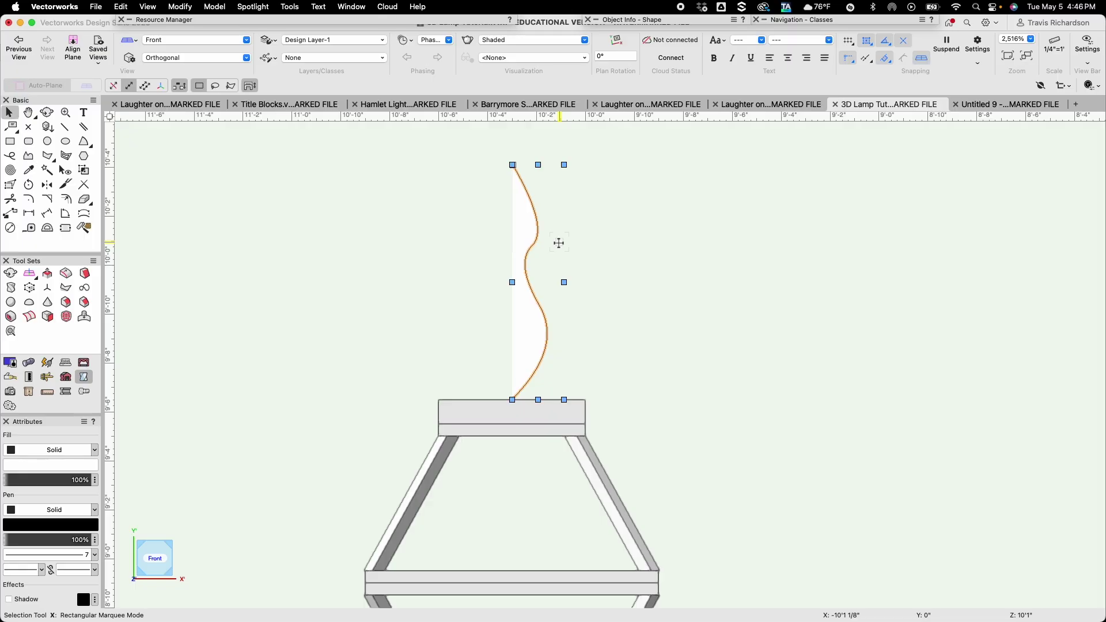
{"action": "key", "text": "v"}
{"action": "left_click", "coordinate": [214, 7]}
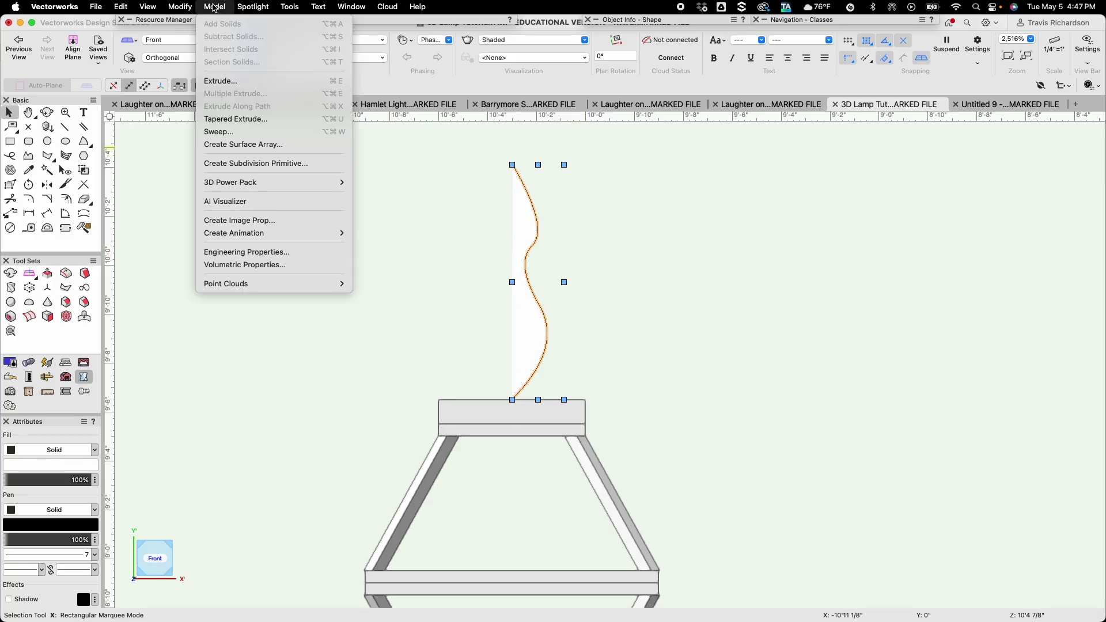
{"action": "left_click", "coordinate": [222, 136]}
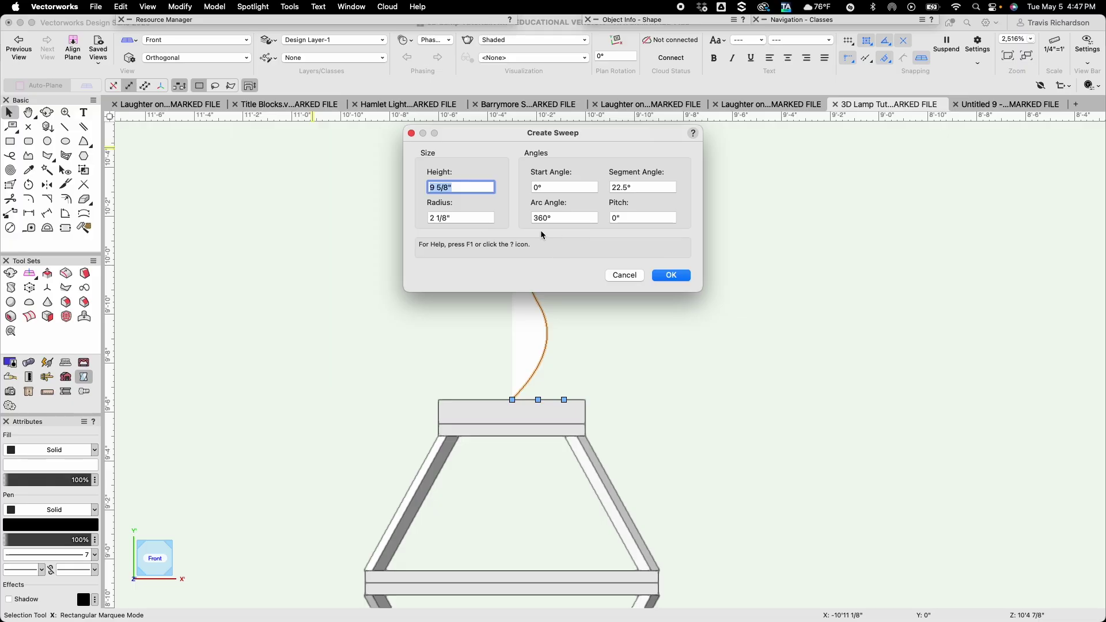
{"action": "left_click", "coordinate": [672, 276]}
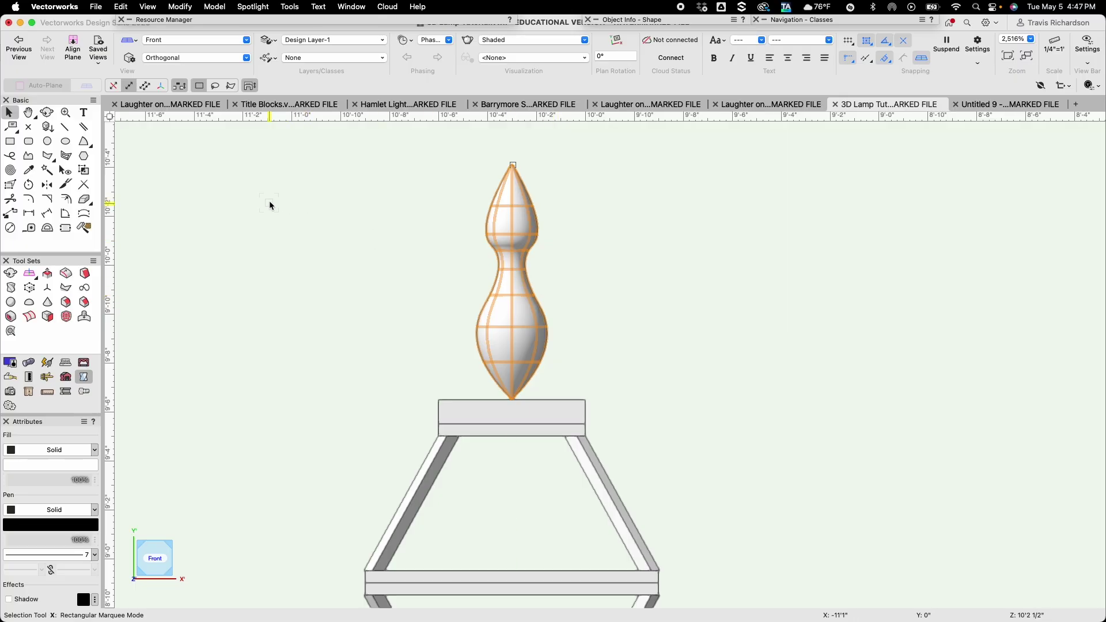
In Top/Plan view, move the swept finial by its centre onto the lamp post's centre
{"action": "left_click", "coordinate": [178, 39]}
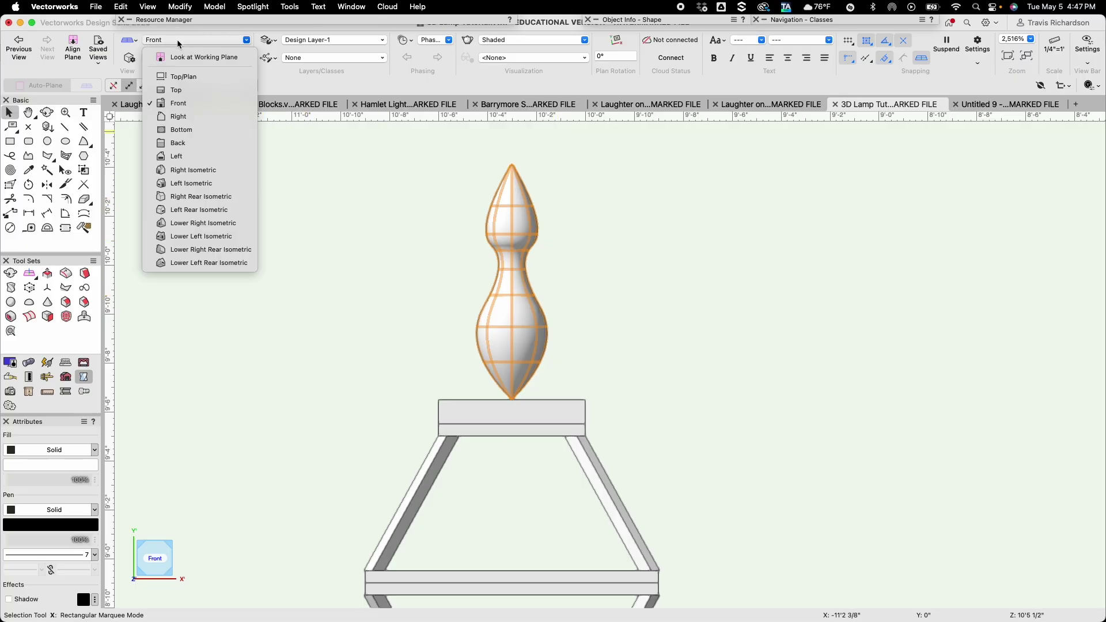
{"action": "left_click", "coordinate": [187, 82]}
{"action": "scroll", "coordinate": [313, 215], "scroll_direction": "down", "scroll_amount": 4}
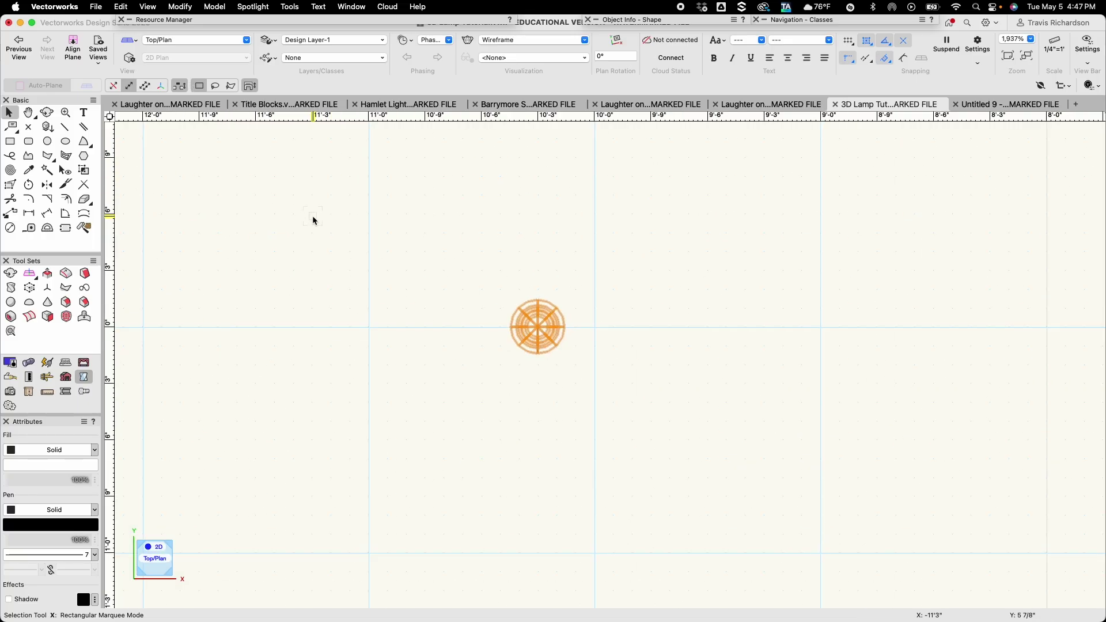
{"action": "key", "text": "h"}
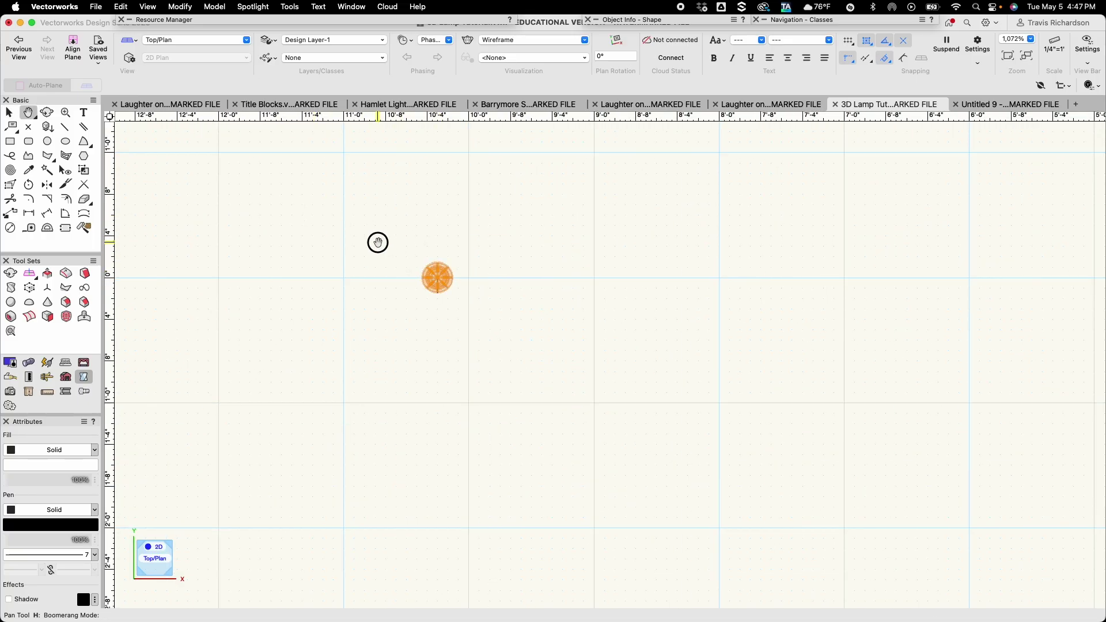
{"action": "mouse_move", "coordinate": [378, 240]}
{"action": "left_mouse_down"}
{"action": "mouse_move", "coordinate": [378, 437]}
{"action": "mouse_move", "coordinate": [290, 438]}
{"action": "mouse_move", "coordinate": [464, 409]}
{"action": "mouse_move", "coordinate": [607, 465]}
{"action": "left_mouse_up"}
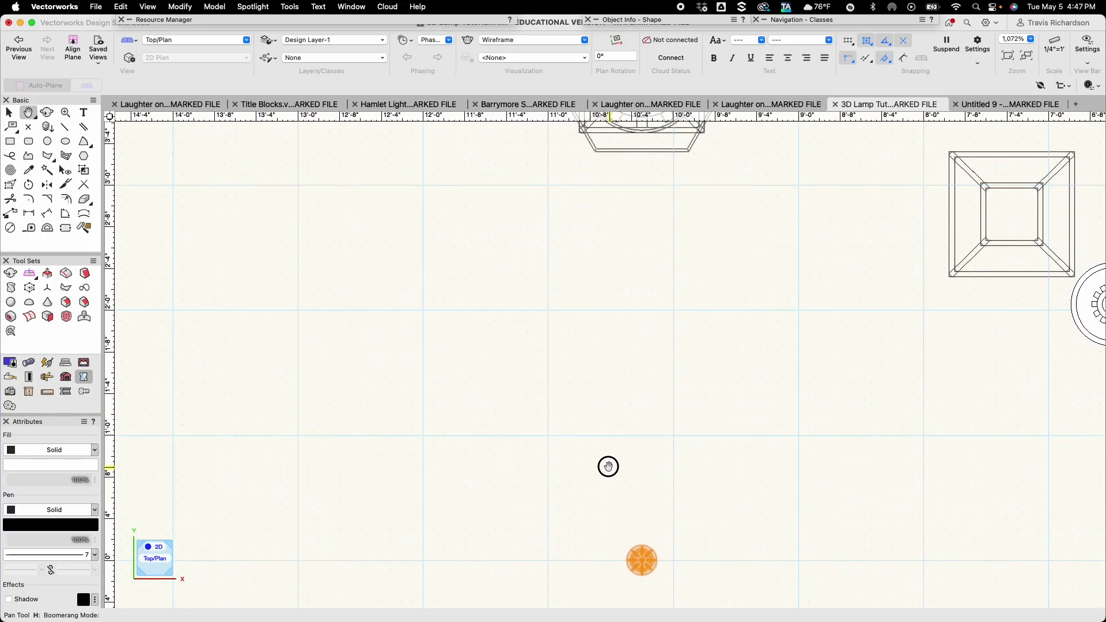
{"action": "key", "text": "x"}
{"action": "scroll", "coordinate": [607, 465], "scroll_direction": "down", "scroll_amount": 1}
{"action": "middle_click_drag", "start_coordinate": [607, 466], "coordinate": [502, 385]}
{"action": "scroll", "coordinate": [526, 486], "scroll_direction": "up", "scroll_amount": 4}
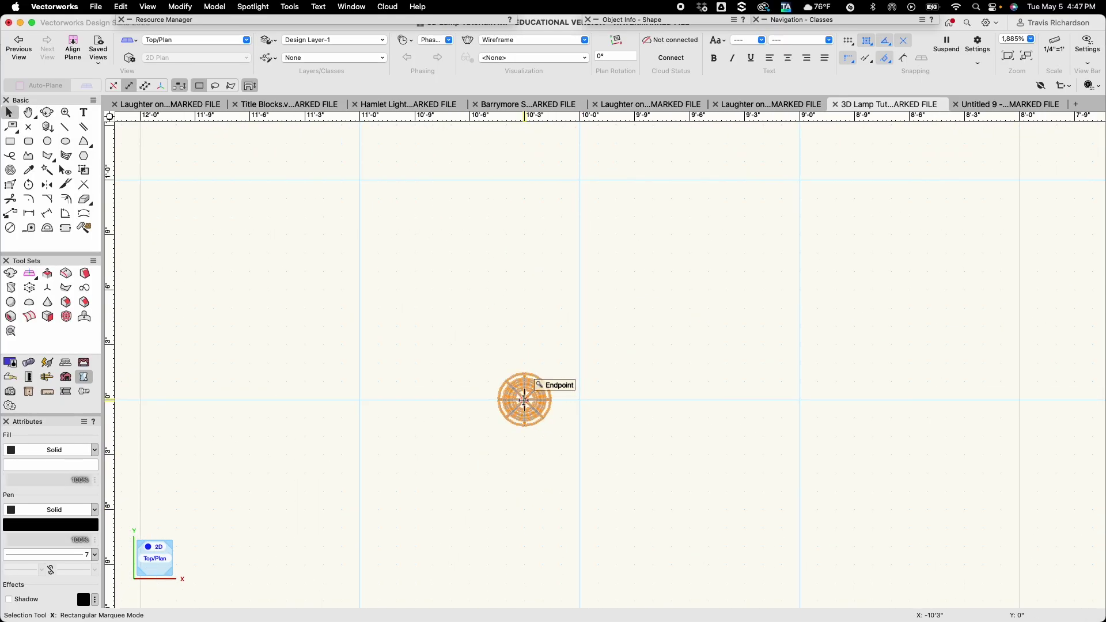
{"action": "left_click_drag", "start_coordinate": [524, 399], "coordinate": [510, 289]}
{"action": "scroll", "coordinate": [526, 284], "scroll_direction": "up", "scroll_amount": 5}
{"action": "scroll", "coordinate": [511, 289], "scroll_direction": "down", "scroll_amount": 6}
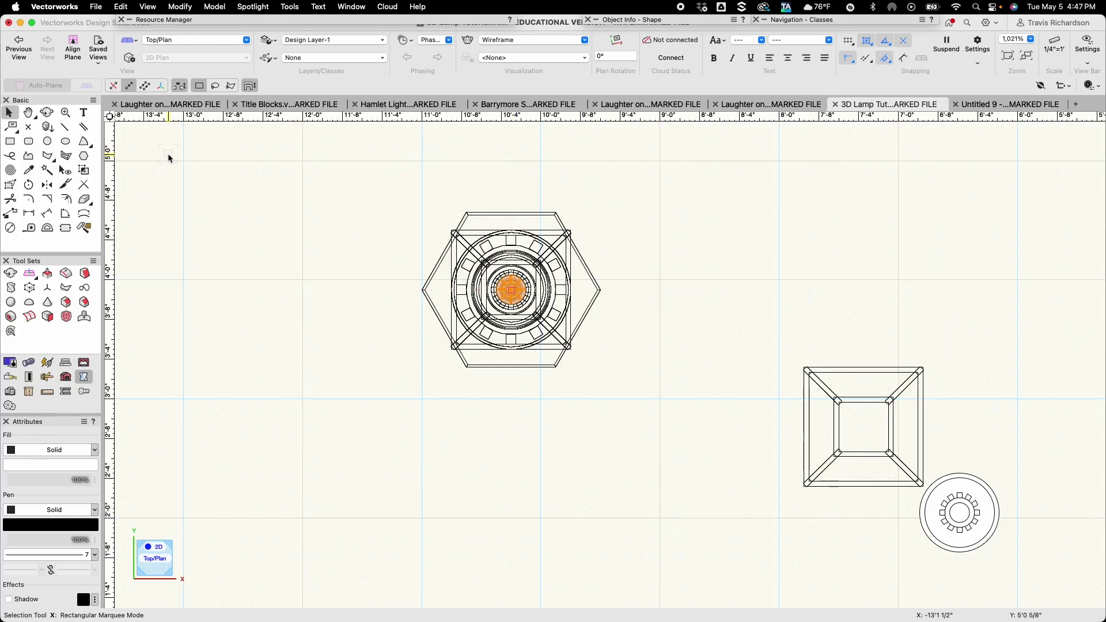
Examine the finial's placement on the cap block in Front view and from a raised 3D angle
{"action": "left_click", "coordinate": [178, 39]}
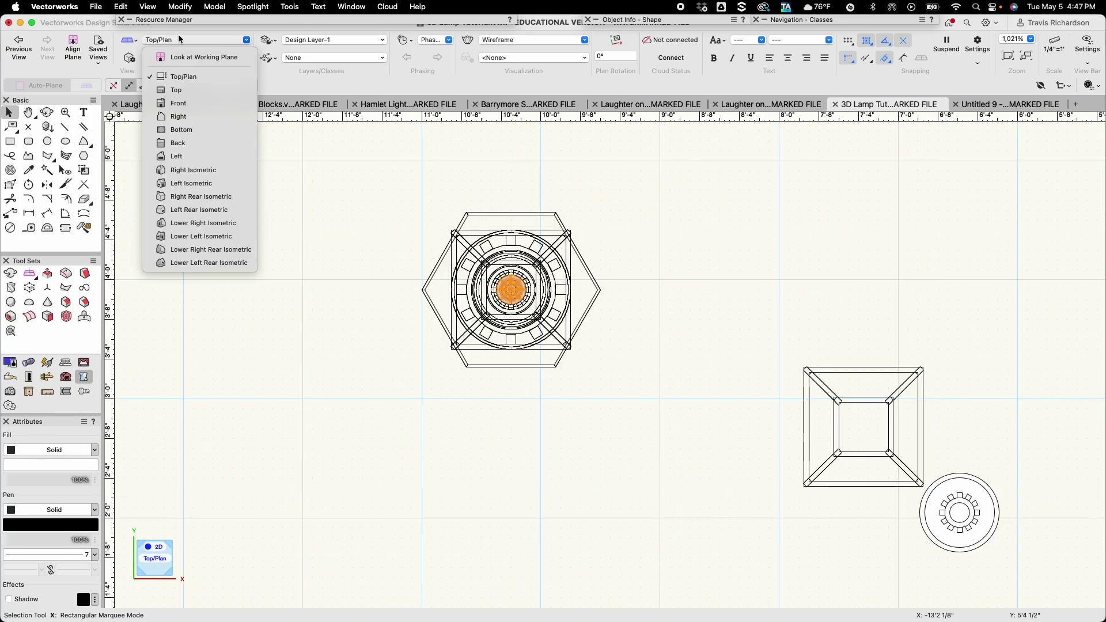
{"action": "left_click", "coordinate": [178, 103]}
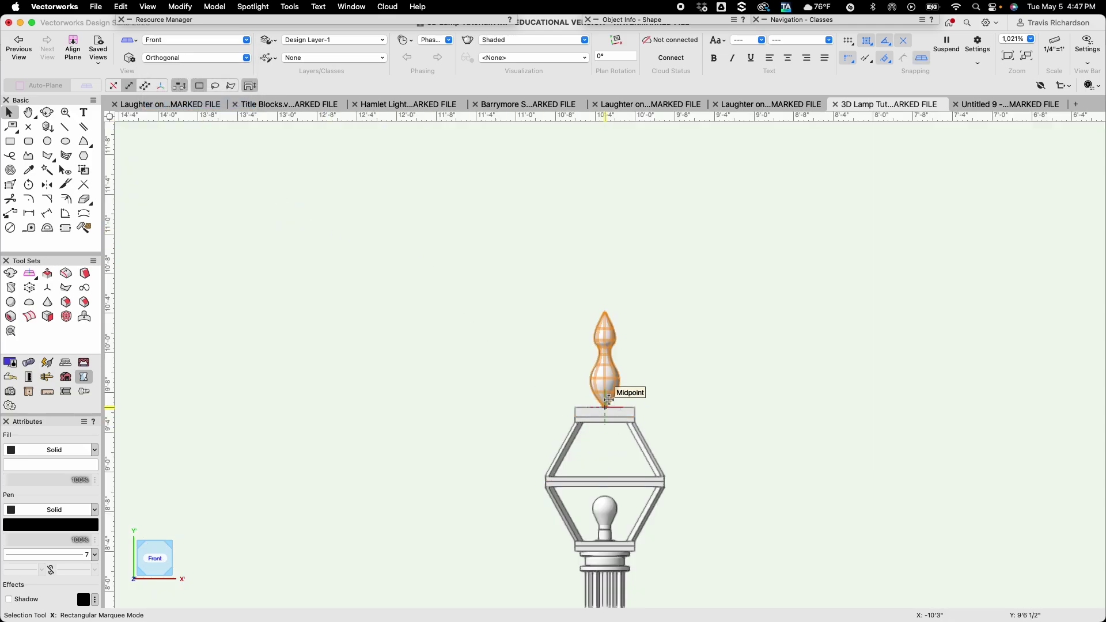
{"action": "scroll", "coordinate": [634, 396], "scroll_direction": "up", "scroll_amount": 3}
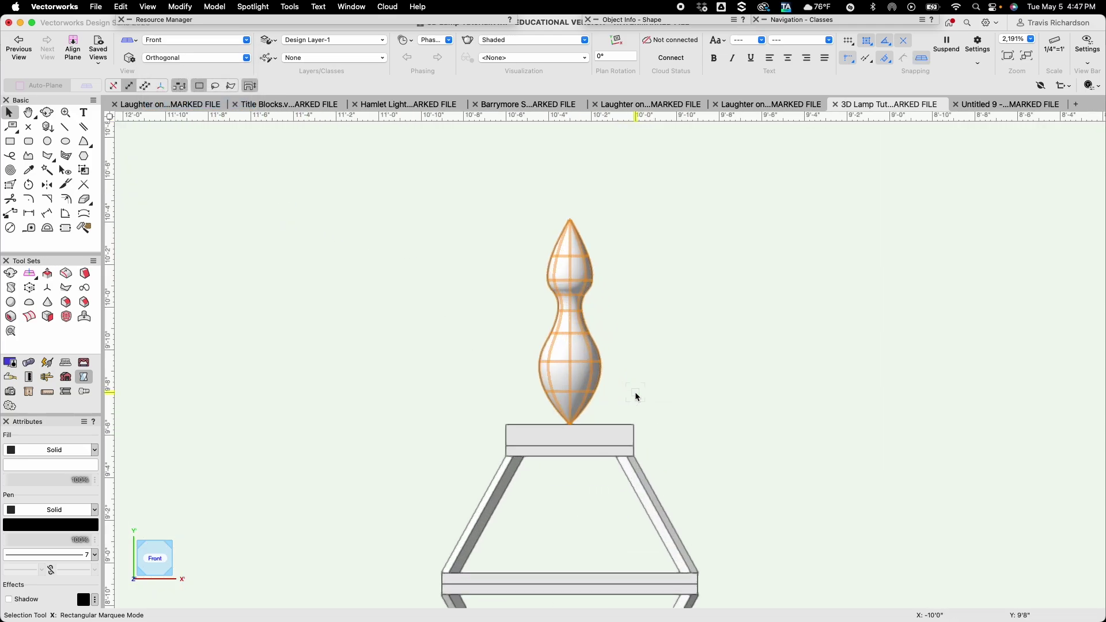
{"action": "left_click", "coordinate": [46, 113]}
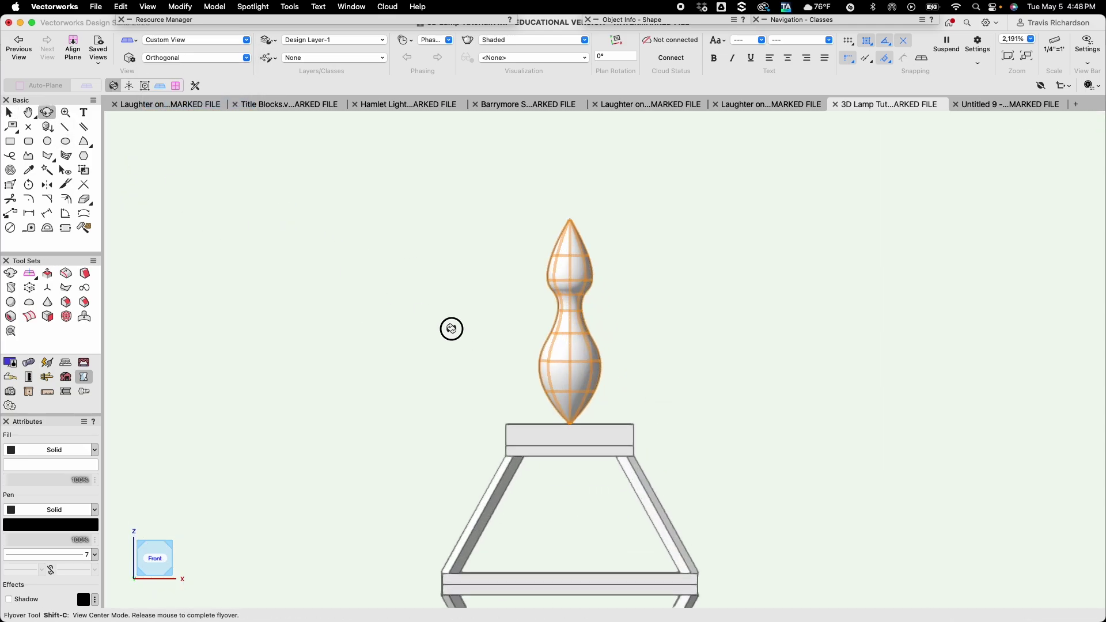
{"action": "left_click_drag", "start_coordinate": [450, 329], "coordinate": [361, 426]}
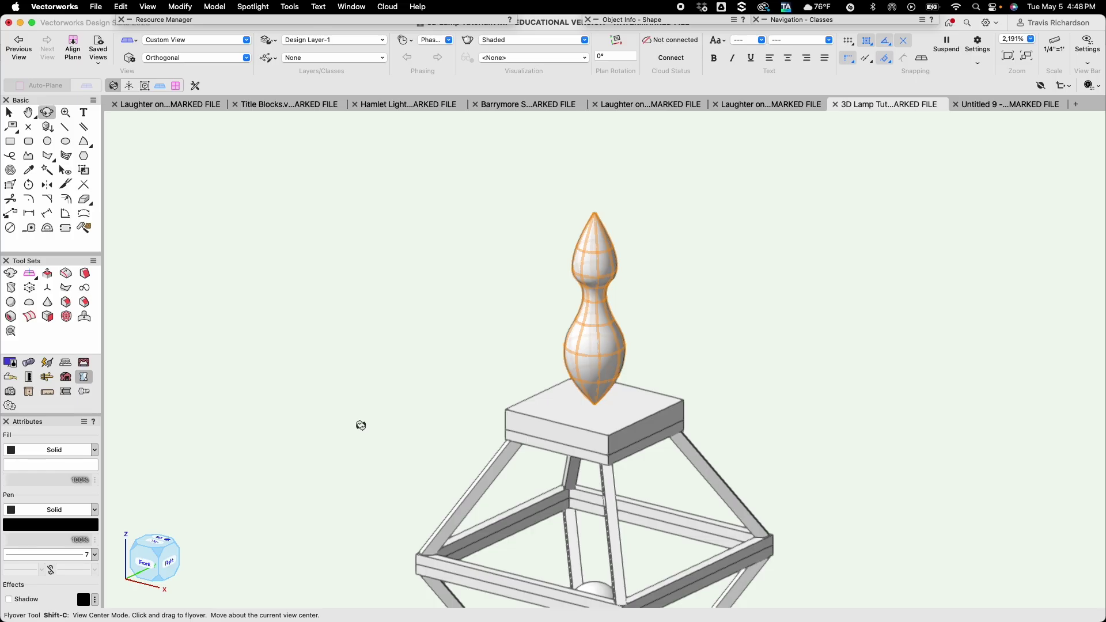
{"action": "key", "text": "x"}
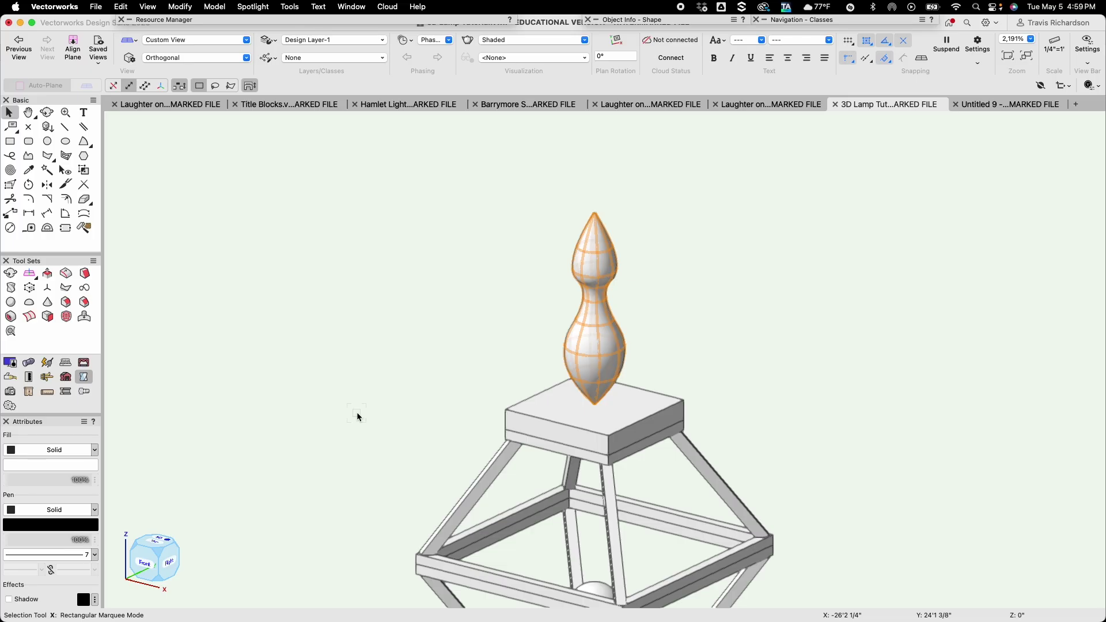
{"action": "key", "text": "v"}
In Front view, select all parts of the lamp post from the base to the finial
{"action": "left_click", "coordinate": [187, 44]}
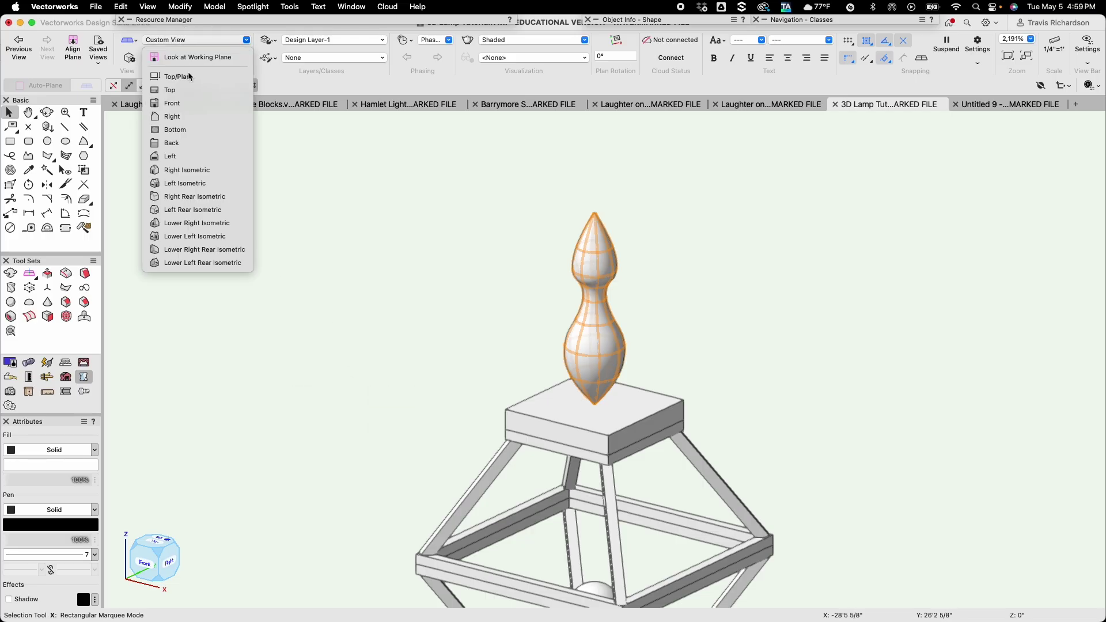
{"action": "left_click", "coordinate": [184, 101]}
{"action": "scroll", "coordinate": [326, 271], "scroll_direction": "down", "scroll_amount": 8}
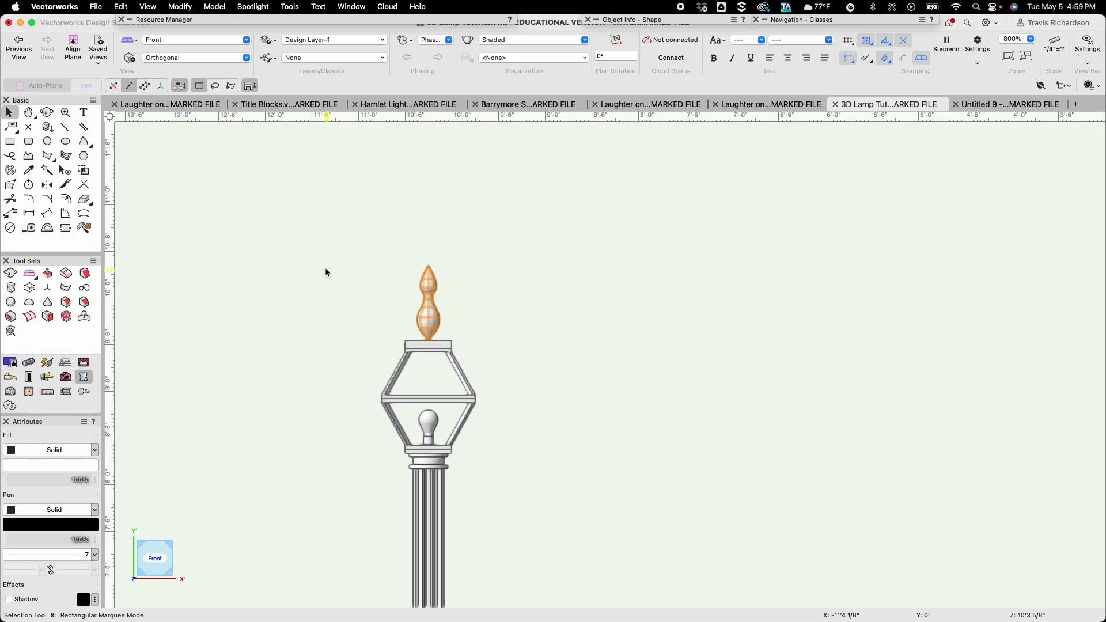
{"action": "key", "text": "h"}
{"action": "left_click_drag", "start_coordinate": [313, 321], "coordinate": [361, 210]}
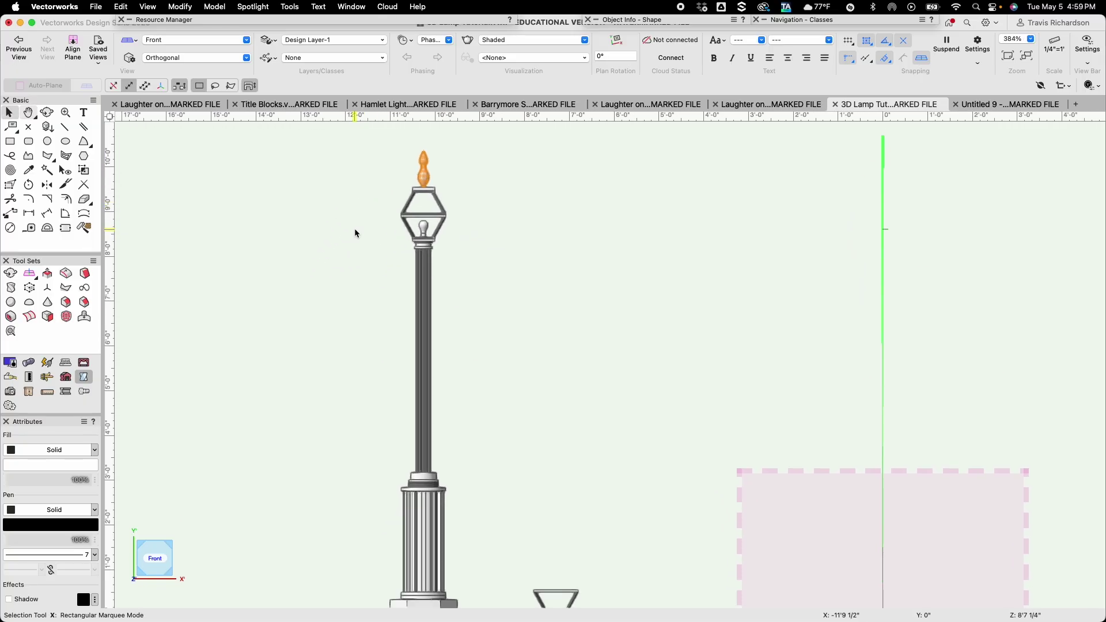
{"action": "scroll", "coordinate": [354, 228], "scroll_direction": "down", "scroll_amount": 2}
{"action": "left_click_drag", "start_coordinate": [314, 156], "coordinate": [472, 577]}
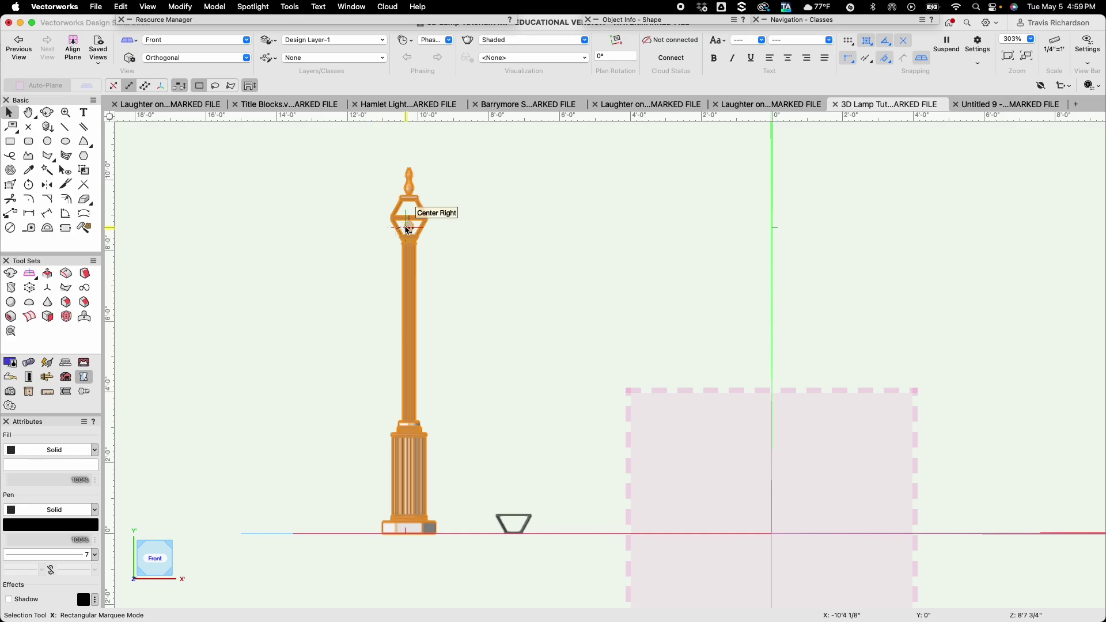
{"action": "scroll", "coordinate": [404, 226], "scroll_direction": "up", "scroll_amount": 9}
{"action": "scroll", "coordinate": [405, 227], "scroll_direction": "up", "scroll_amount": 1}
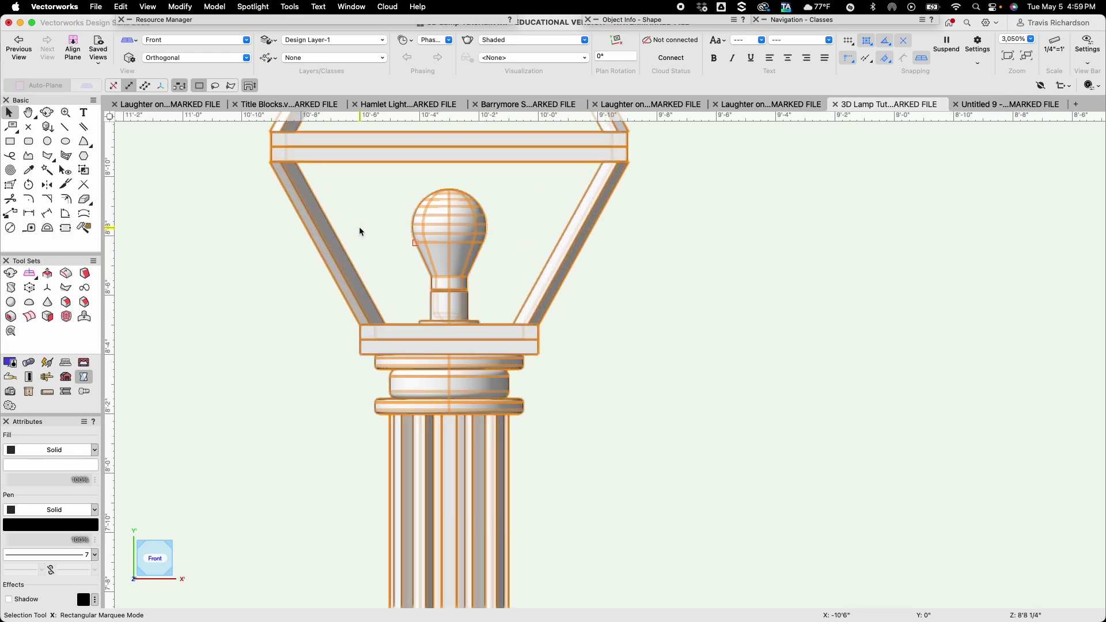
Deselect the light bulb and its socket, and apply the Asphalt Black RT texture to the remaining selected lamp post parts
{"action": "left_click", "coordinate": [475, 271], "text": "shift"}
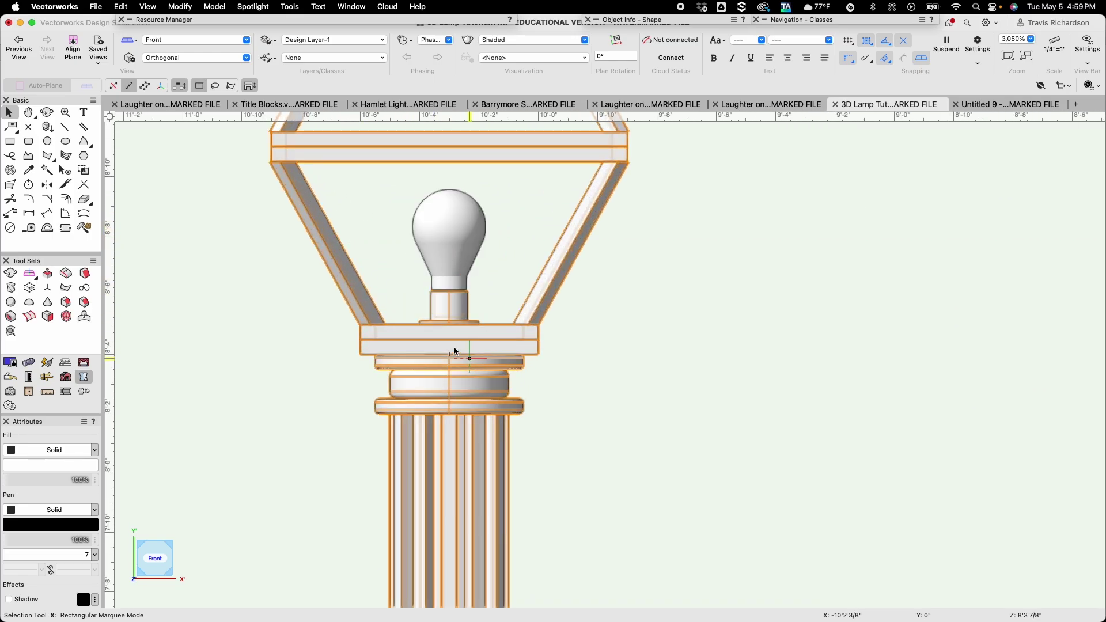
{"action": "left_click", "coordinate": [449, 310], "text": "shift"}
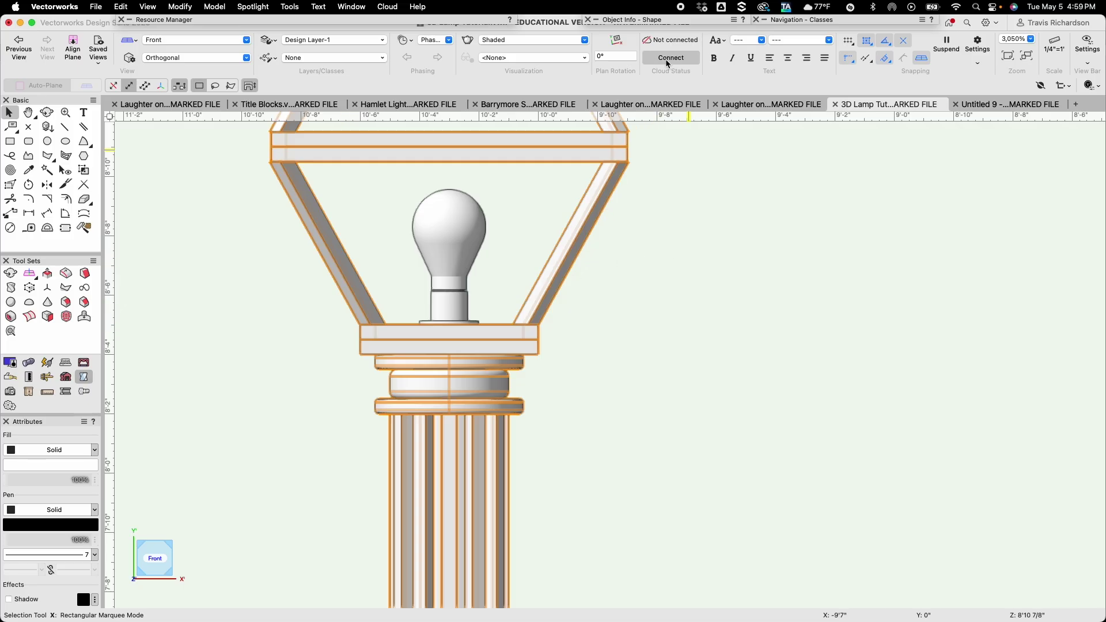
{"action": "mouse_move", "coordinate": [657, 25]}
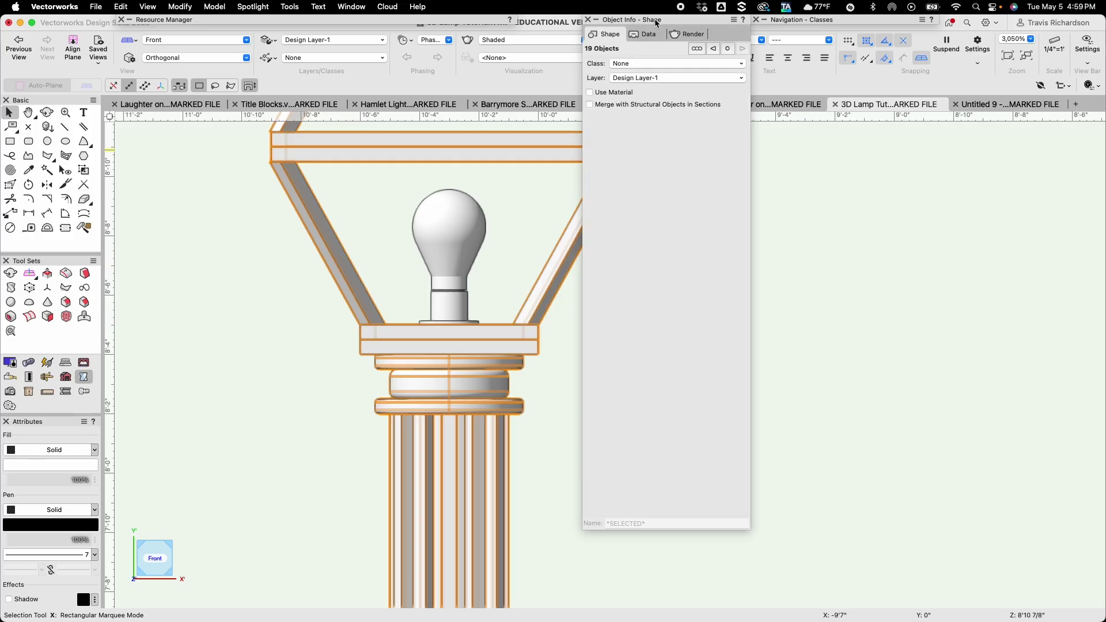
{"action": "left_click", "coordinate": [690, 34]}
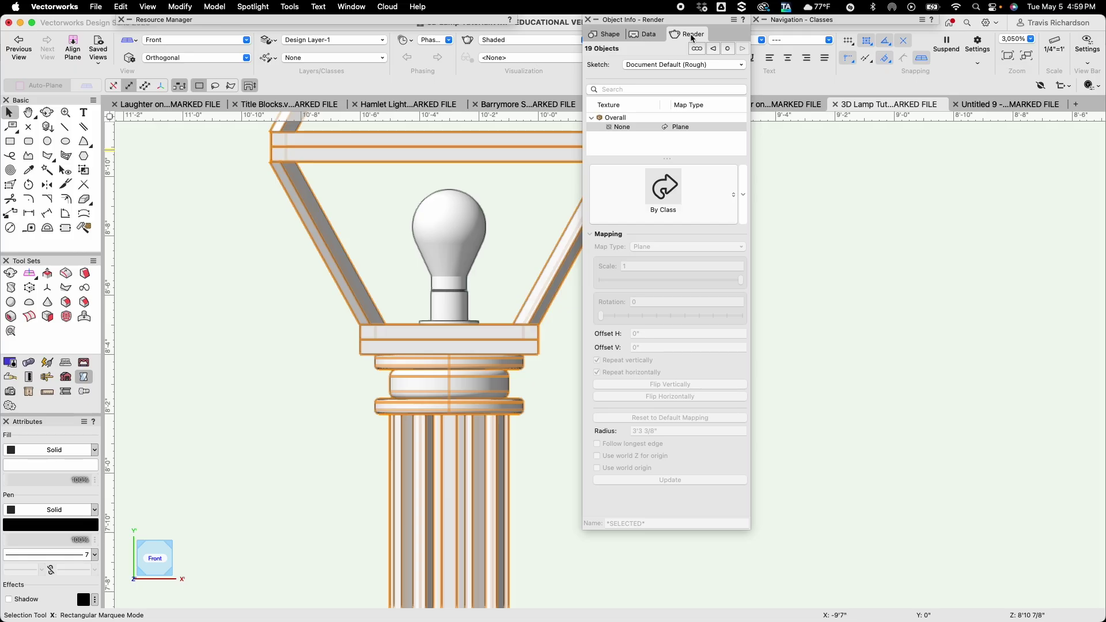
{"action": "left_click", "coordinate": [665, 191]}
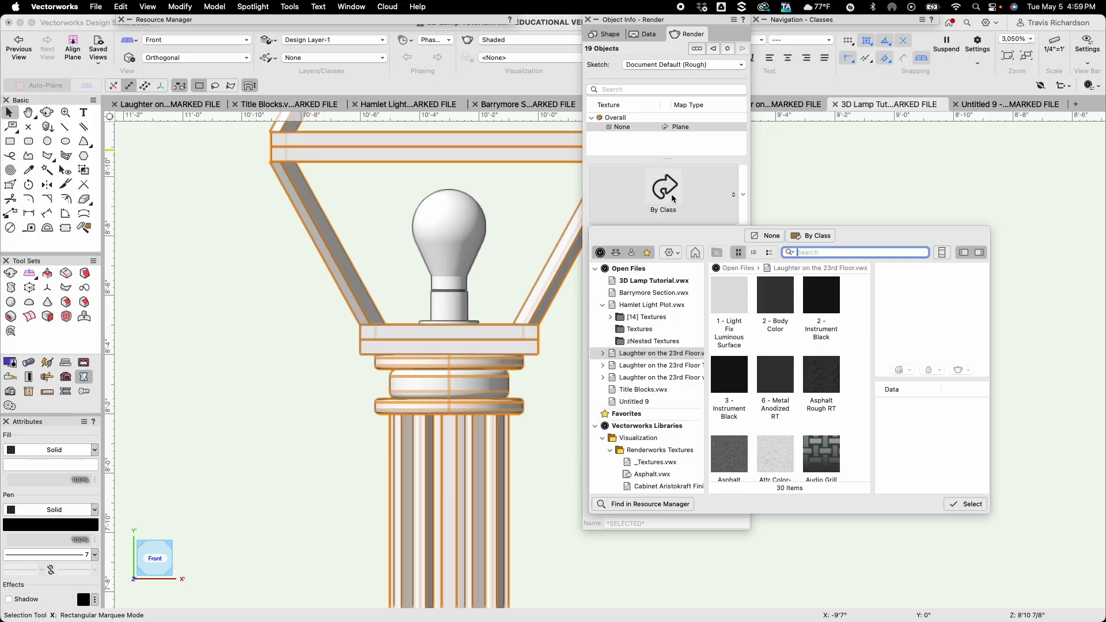
{"action": "type", "text": "asphault"}
{"action": "key", "text": "Return"}
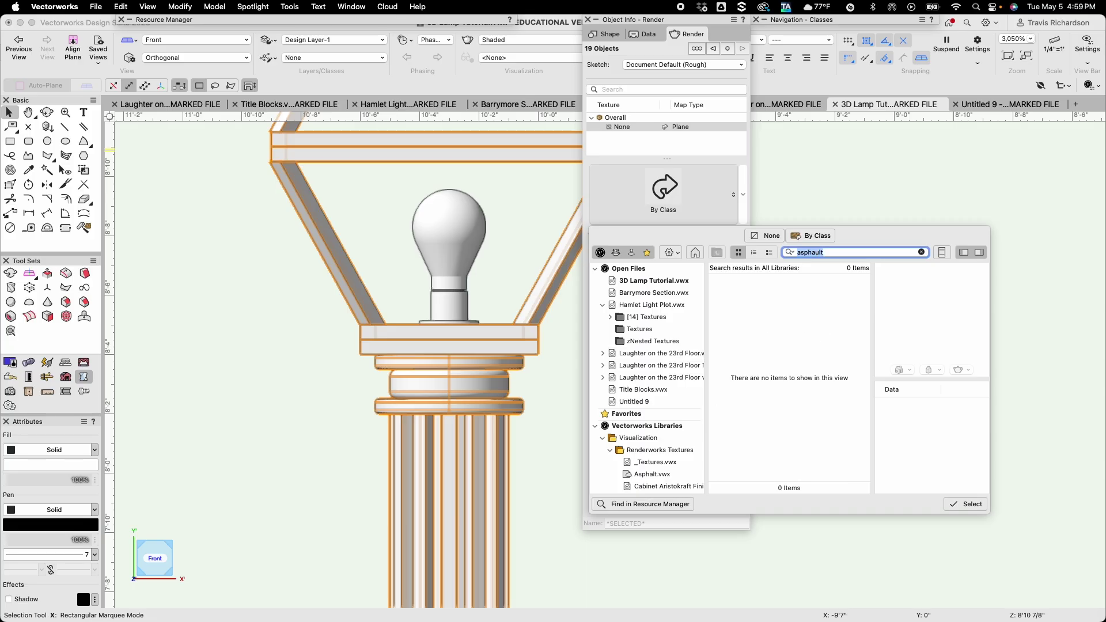
{"action": "type", "text": "as"}
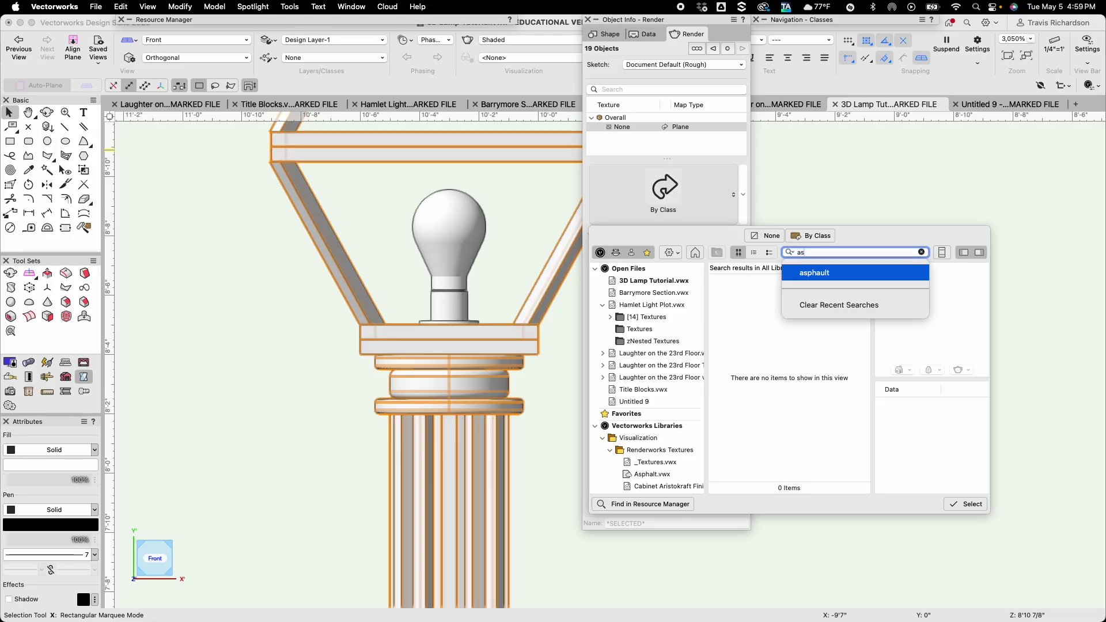
{"action": "type", "text": "phalt"}
{"action": "key", "text": "Return"}
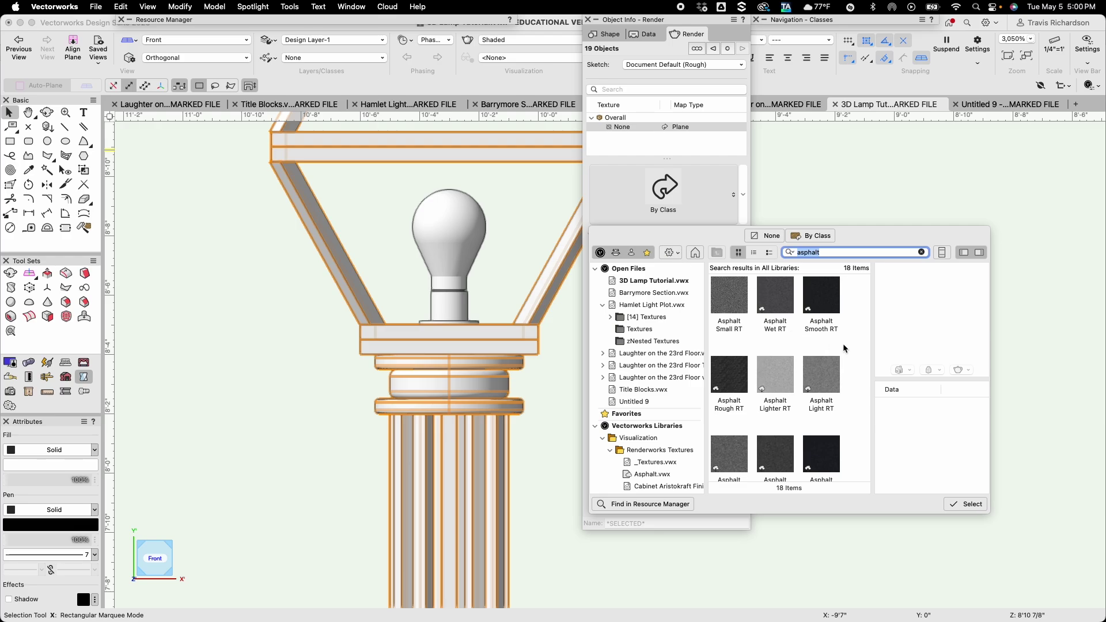
{"action": "scroll", "coordinate": [809, 330], "scroll_direction": "down", "scroll_amount": 3}
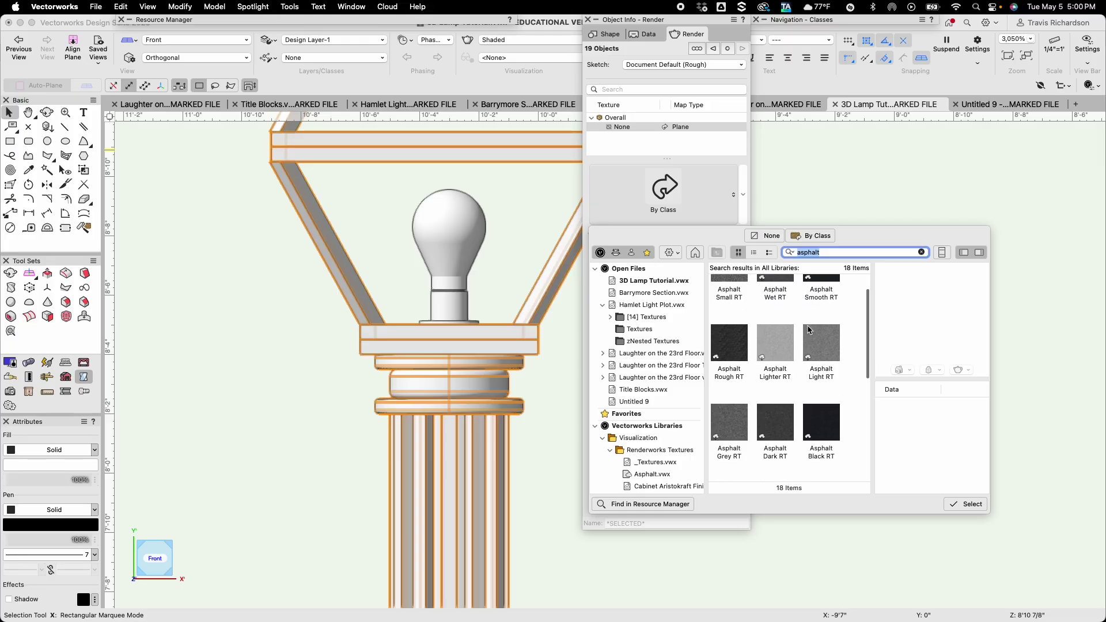
{"action": "double_click", "coordinate": [825, 423]}
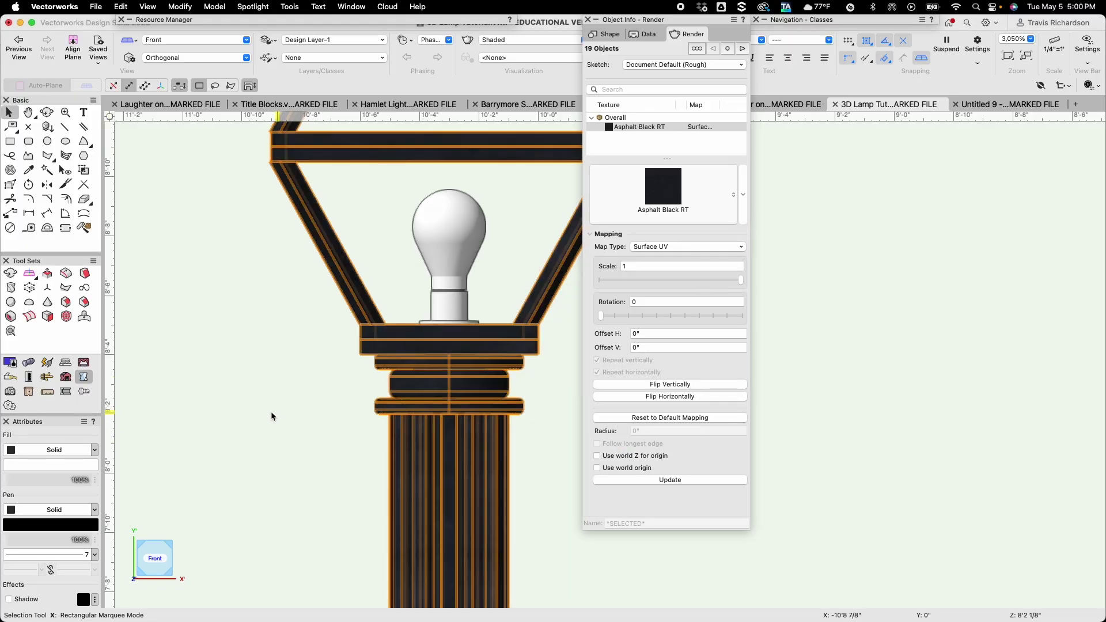
Examine the textured lamp post from an angled 3D view, from the finial down to the fluted base
{"action": "scroll", "coordinate": [268, 411], "scroll_direction": "down", "scroll_amount": 5}
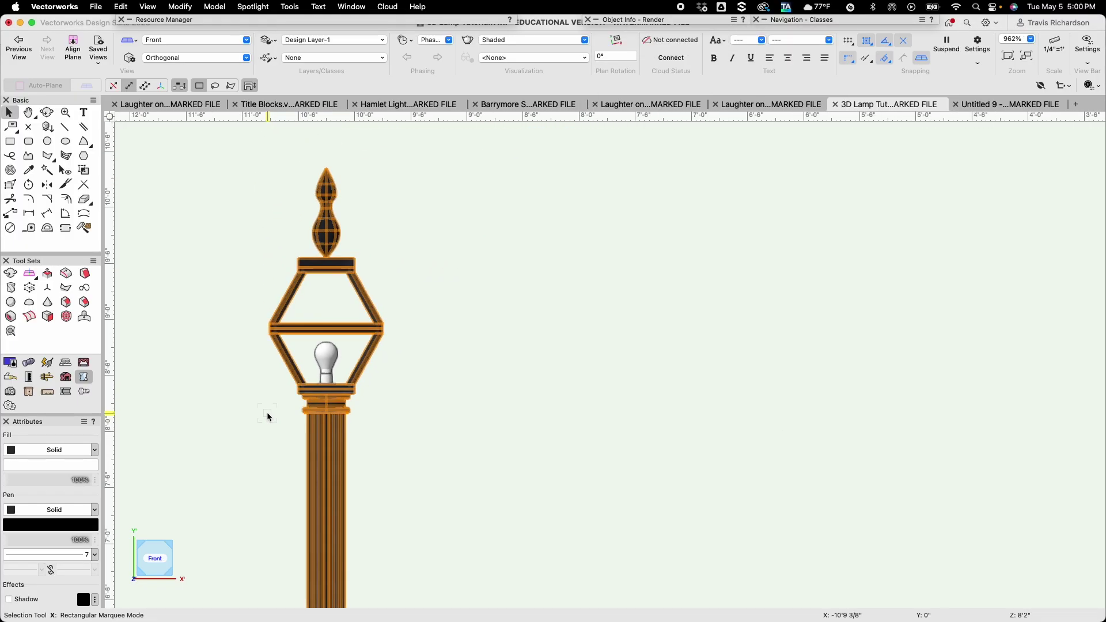
{"action": "left_click", "coordinate": [47, 112]}
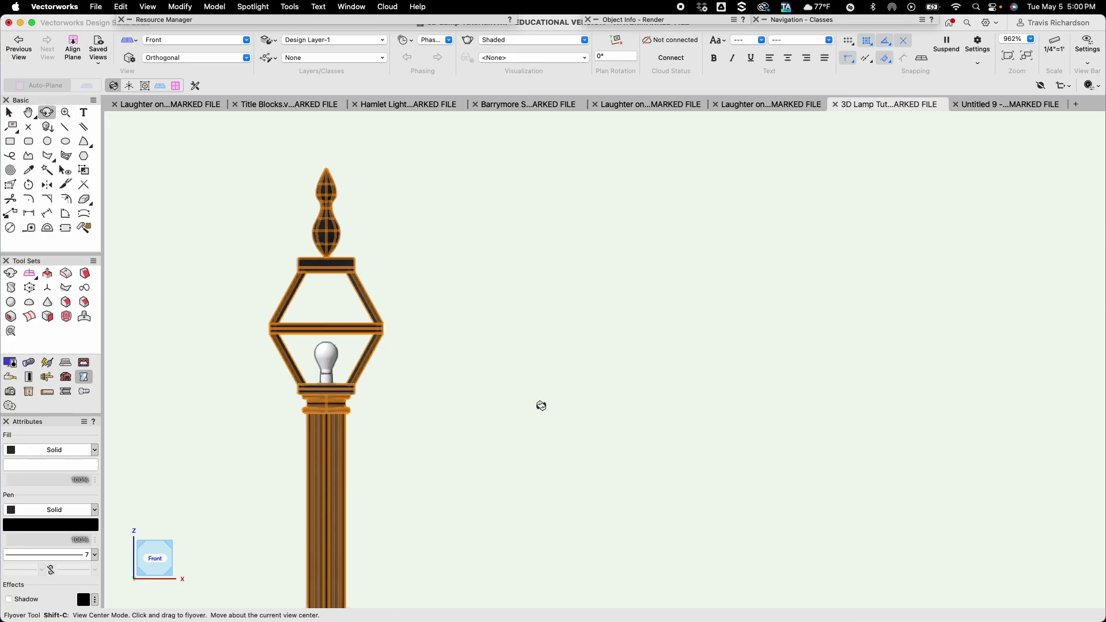
{"action": "left_click_drag", "start_coordinate": [476, 395], "coordinate": [392, 479]}
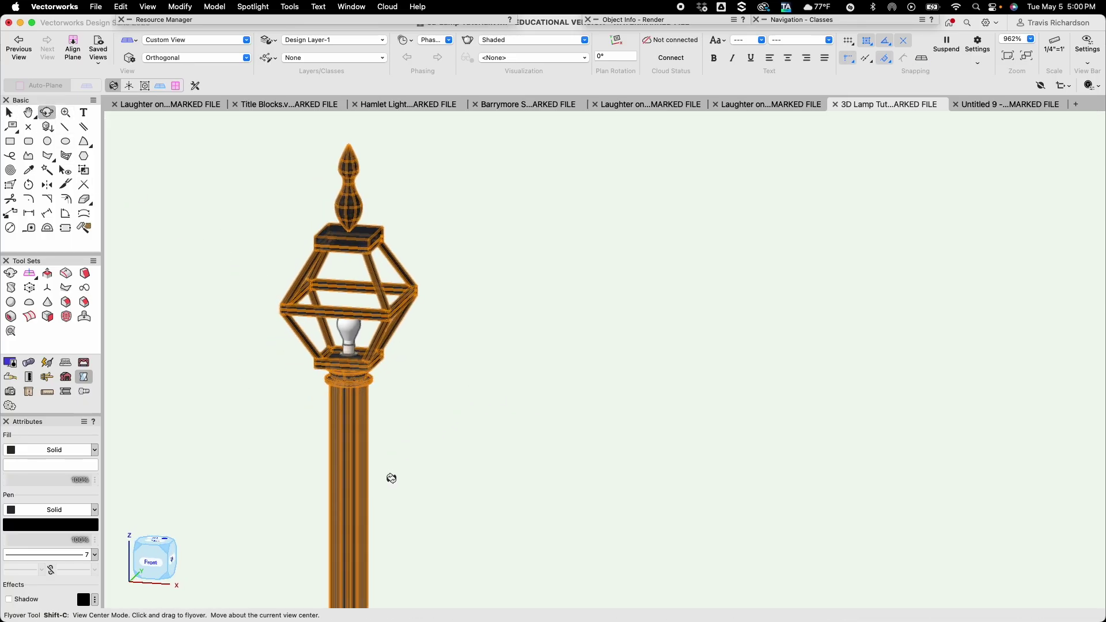
{"action": "scroll", "coordinate": [392, 478], "scroll_direction": "down", "scroll_amount": 4}
{"action": "middle_click_drag", "start_coordinate": [435, 499], "coordinate": [468, 316]}
{"action": "scroll", "coordinate": [468, 313], "scroll_direction": "up", "scroll_amount": 1}
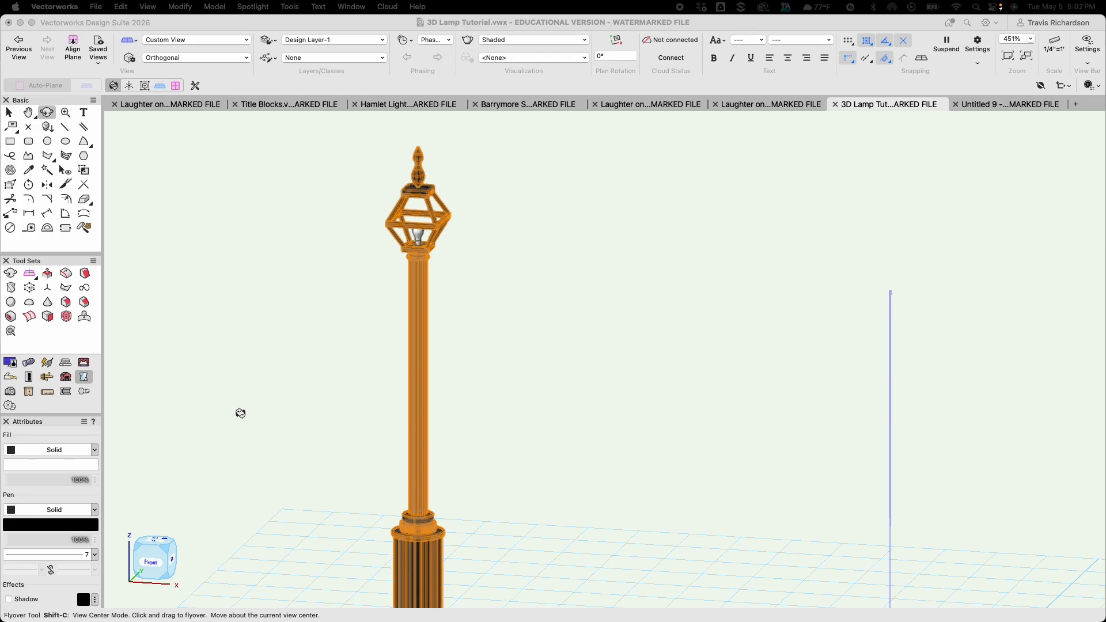
{"action": "left_click", "coordinate": [265, 265]}
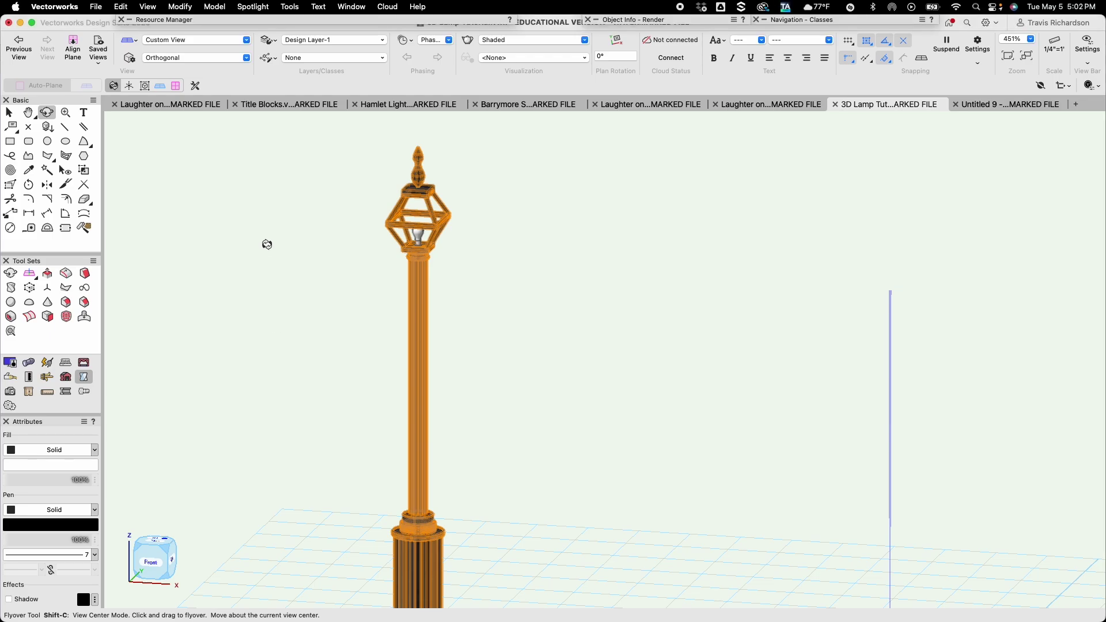
In the Front view, draw a rectangle about 3'1 1/4" wide and 10'6 1/2" tall around the whole lamp post
{"action": "key", "text": "x"}
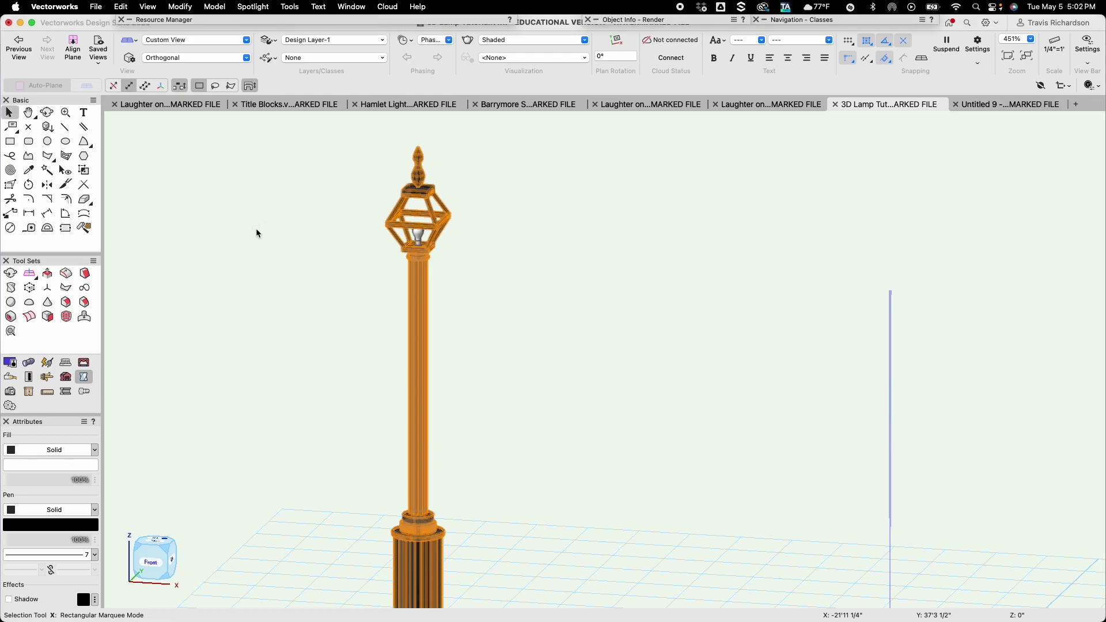
{"action": "left_click", "coordinate": [171, 41]}
{"action": "left_click", "coordinate": [179, 105]}
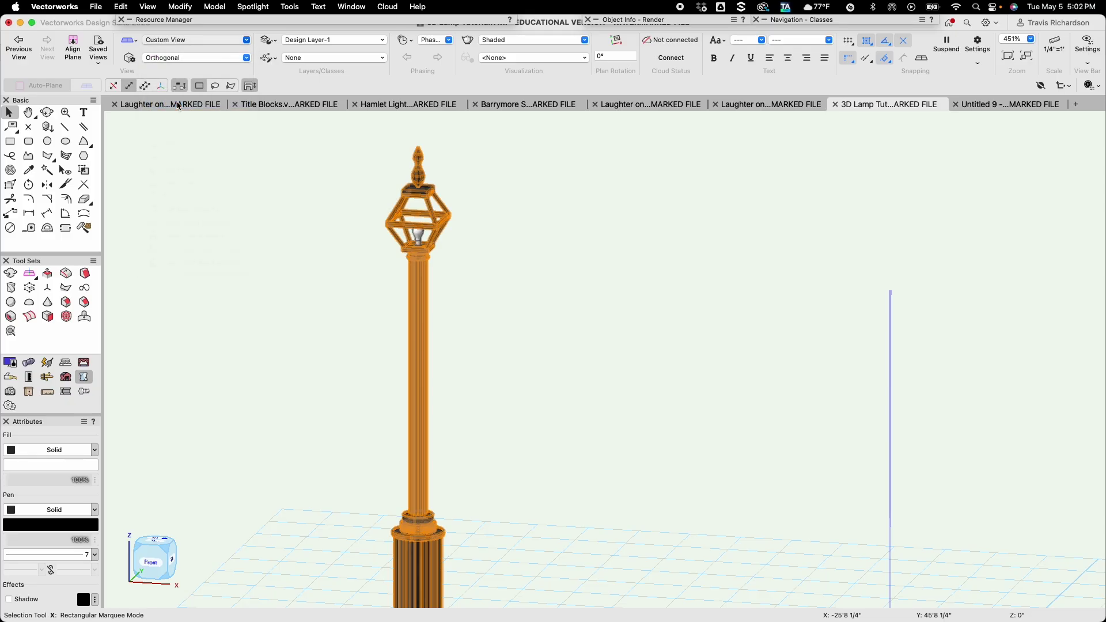
{"action": "key", "text": "h"}
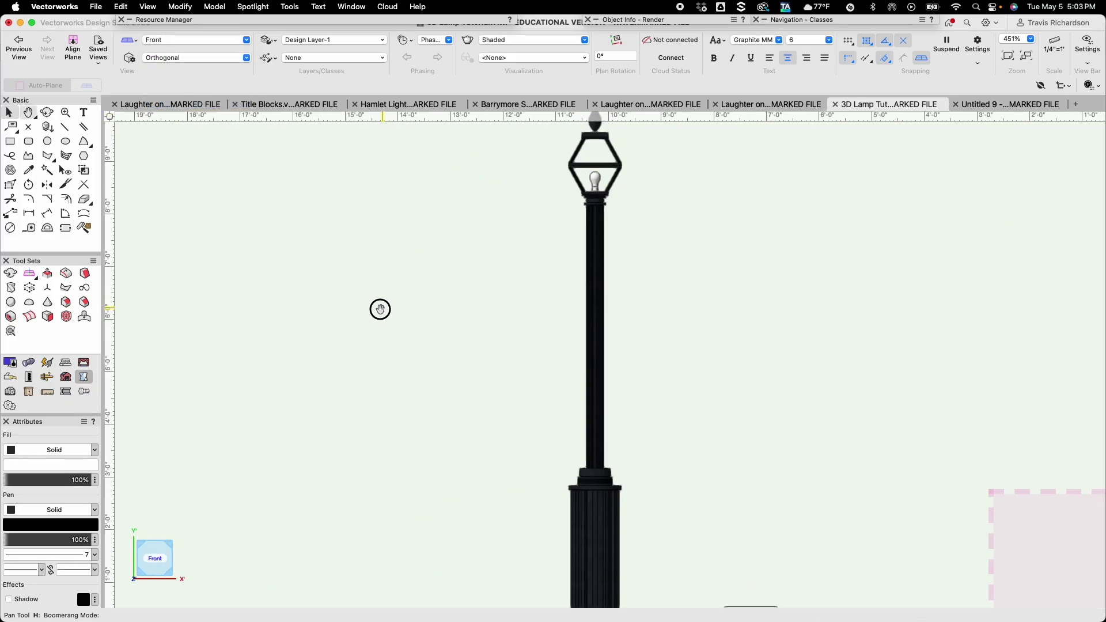
{"action": "left_click_drag", "start_coordinate": [380, 309], "coordinate": [281, 326]}
{"action": "scroll", "coordinate": [281, 326], "scroll_direction": "down", "scroll_amount": 2}
{"action": "key", "text": "x"}
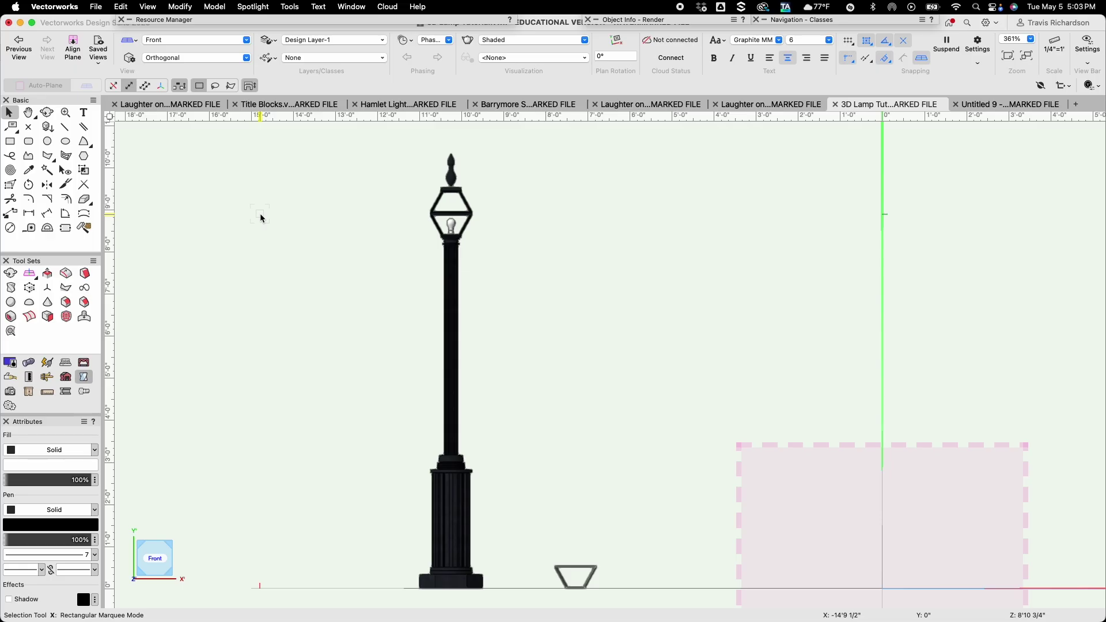
{"action": "key", "text": "4"}
{"action": "left_click", "coordinate": [377, 146]}
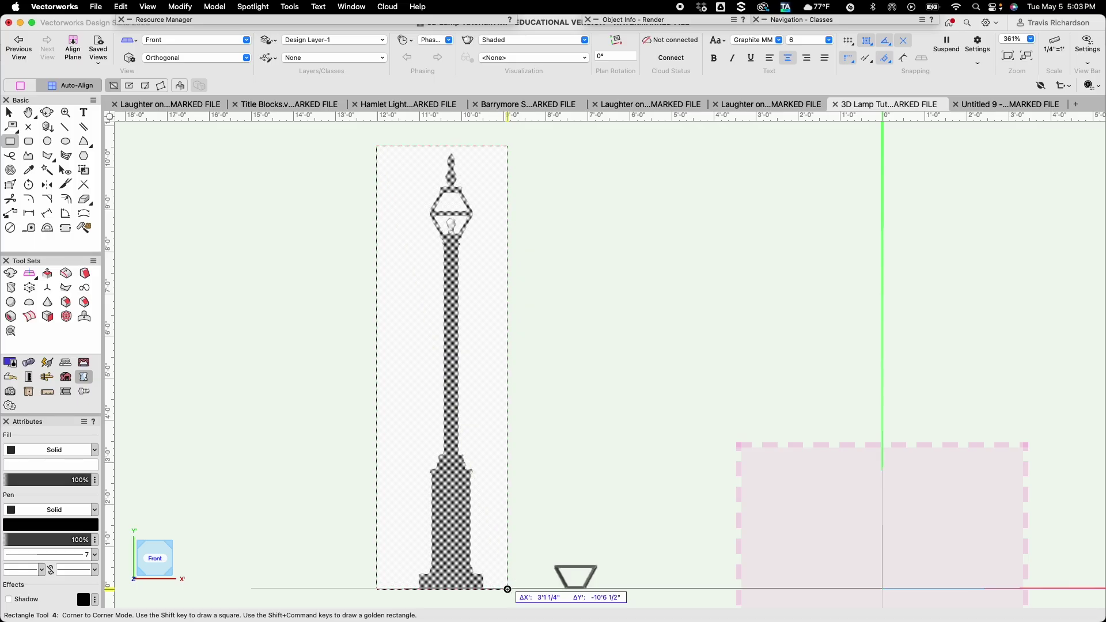
{"action": "left_click", "coordinate": [507, 589]}
{"action": "key", "text": "x"}
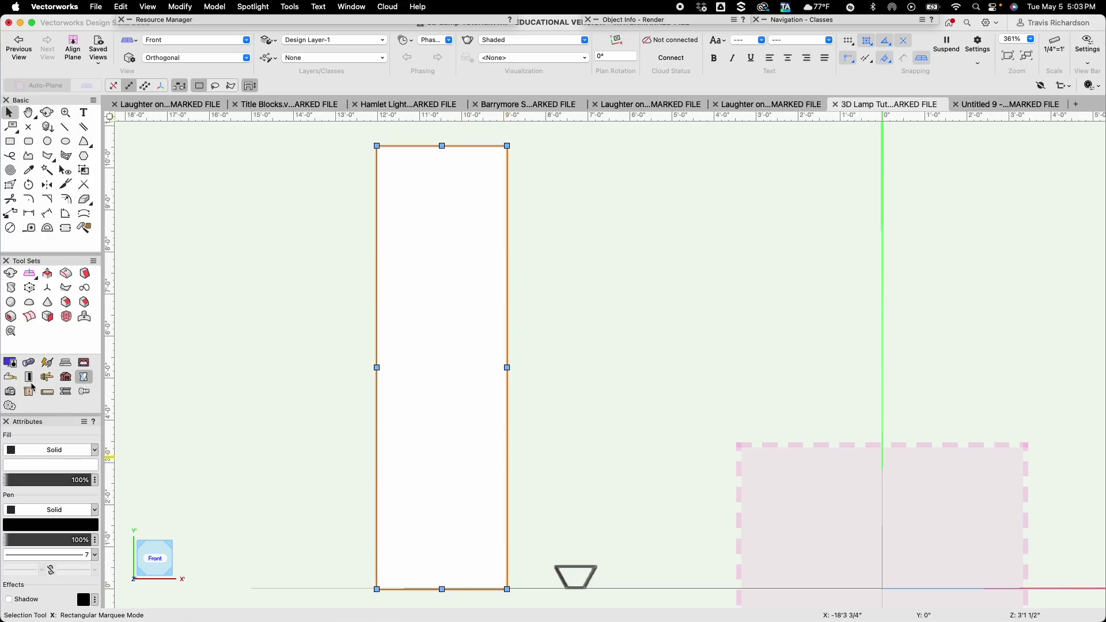
Set both the pen and the fill of the rectangle around the lamp post to None
{"action": "left_click", "coordinate": [89, 511]}
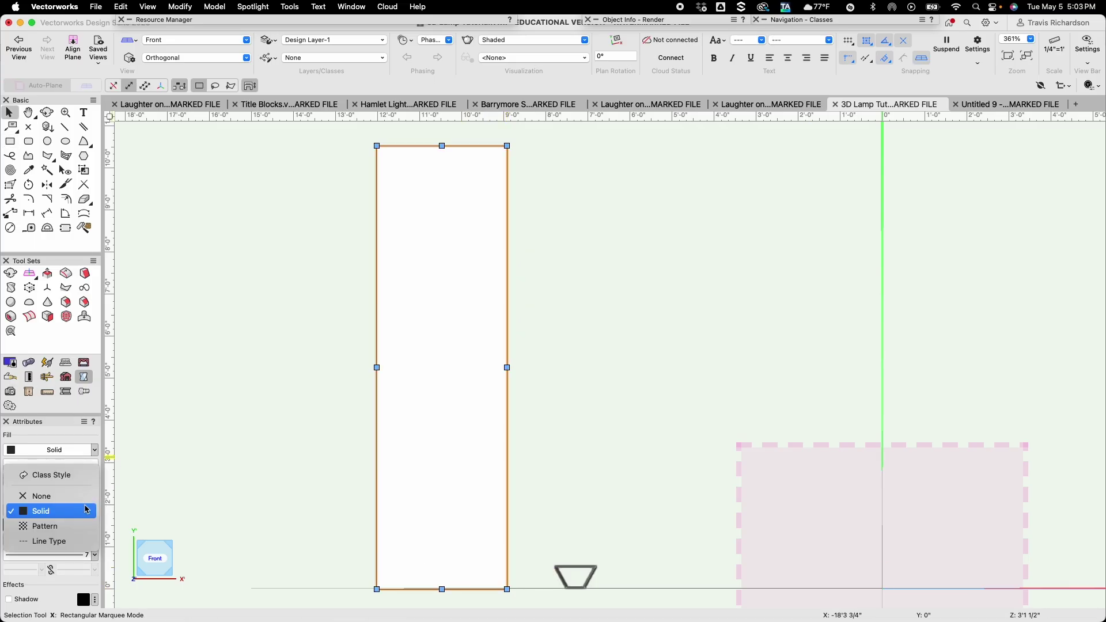
{"action": "left_click", "coordinate": [61, 496]}
{"action": "left_click", "coordinate": [68, 450]}
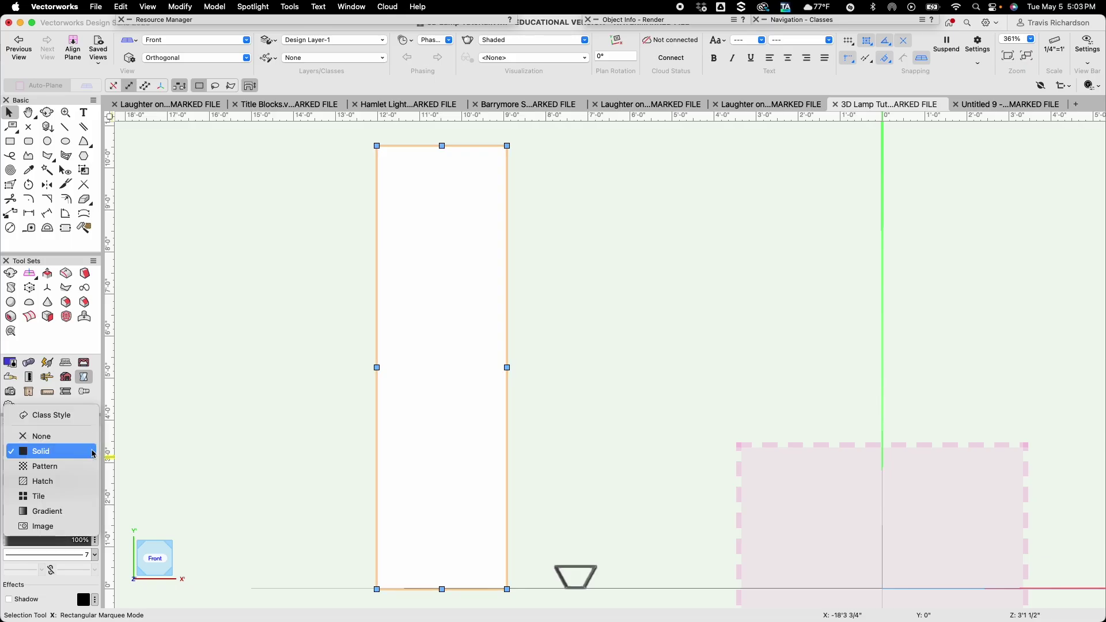
{"action": "left_click", "coordinate": [66, 440]}
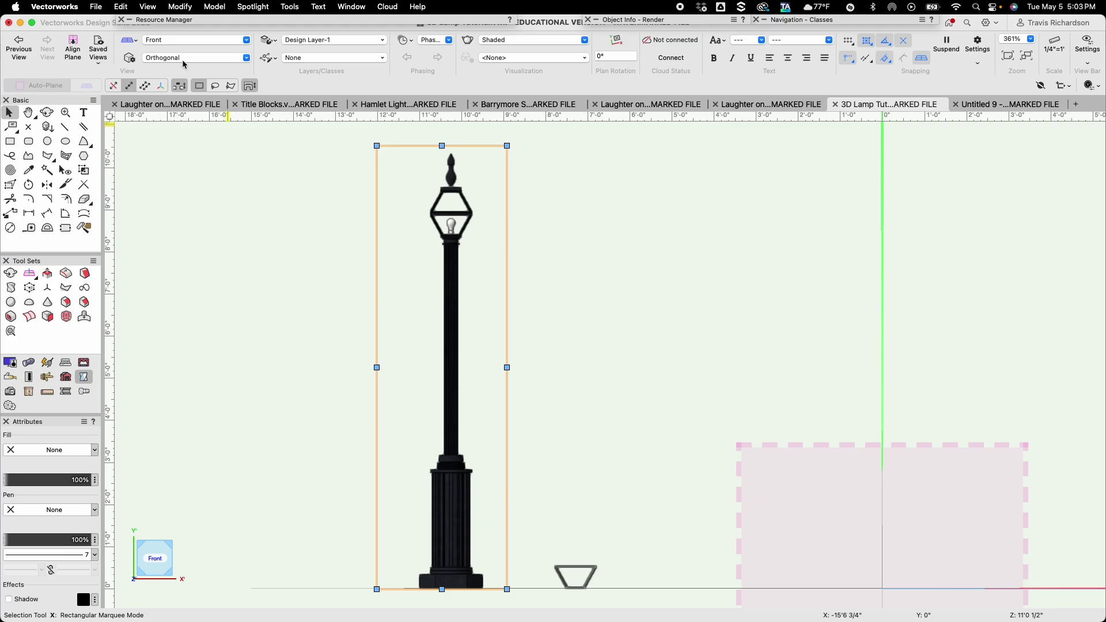
Start a new viewport with the rectangle as its crop and name it Front View
{"action": "left_click", "coordinate": [148, 7]}
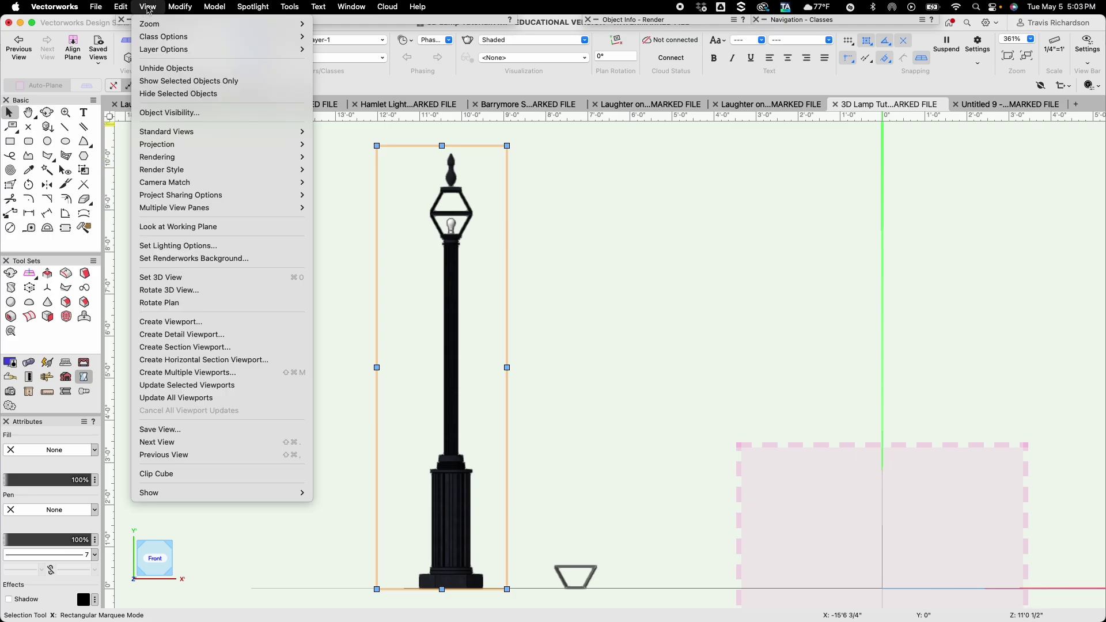
{"action": "left_click", "coordinate": [178, 324]}
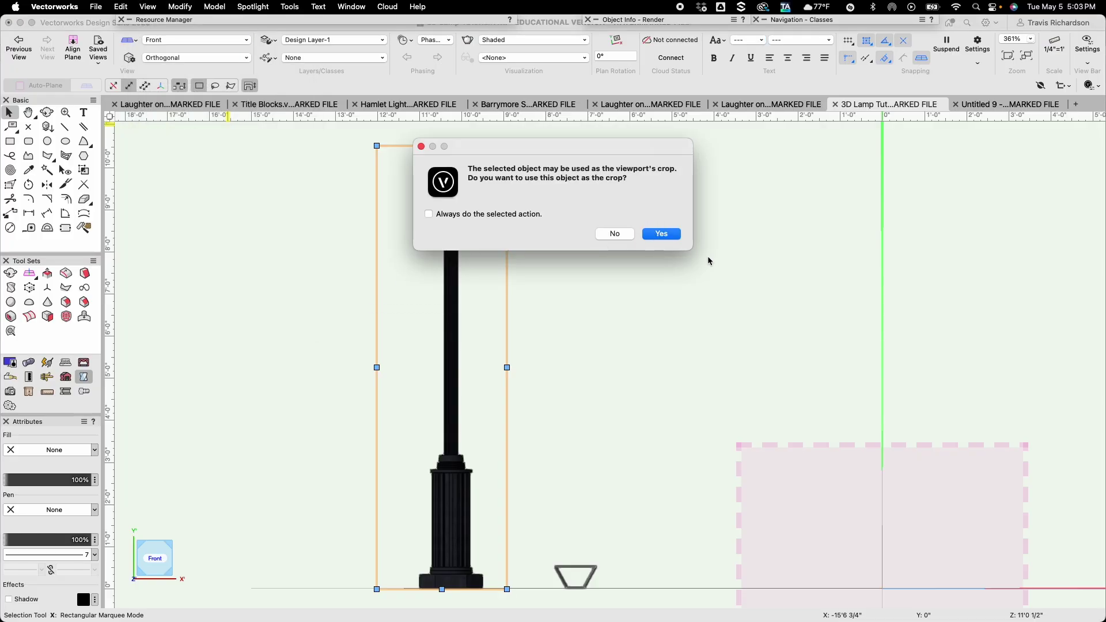
{"action": "left_click", "coordinate": [662, 234]}
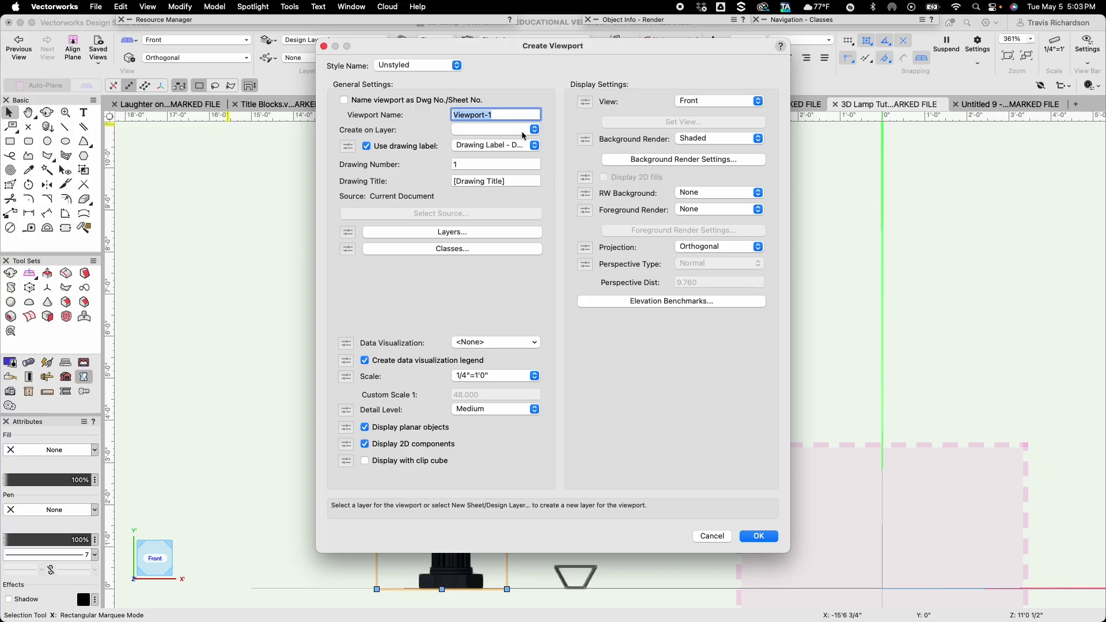
{"action": "type", "text": "Front View"}
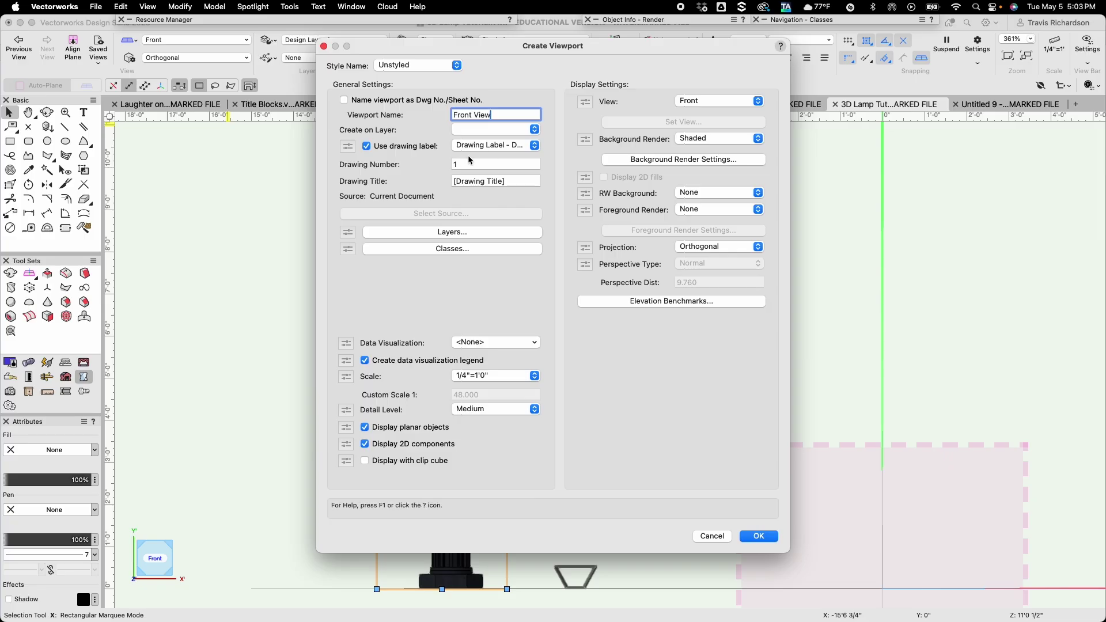
Place the viewport on a new sheet layer with sheet number 1 and the title Lamp Post
{"action": "left_click", "coordinate": [482, 134]}
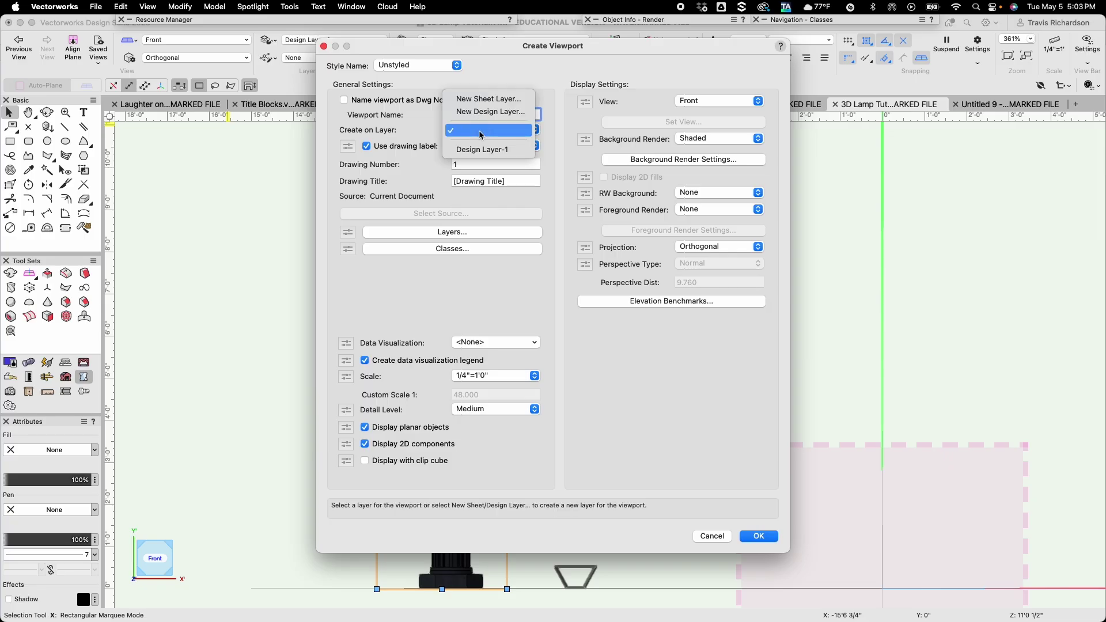
{"action": "left_click", "coordinate": [483, 100]}
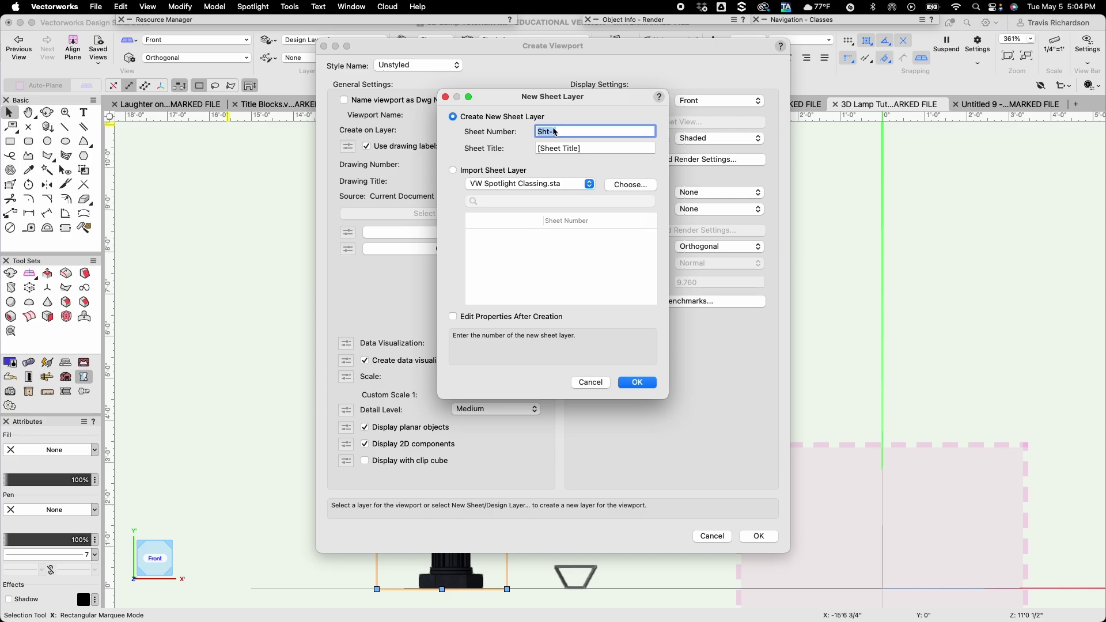
{"action": "type", "text": "1"}
{"action": "key", "text": "Tab"}
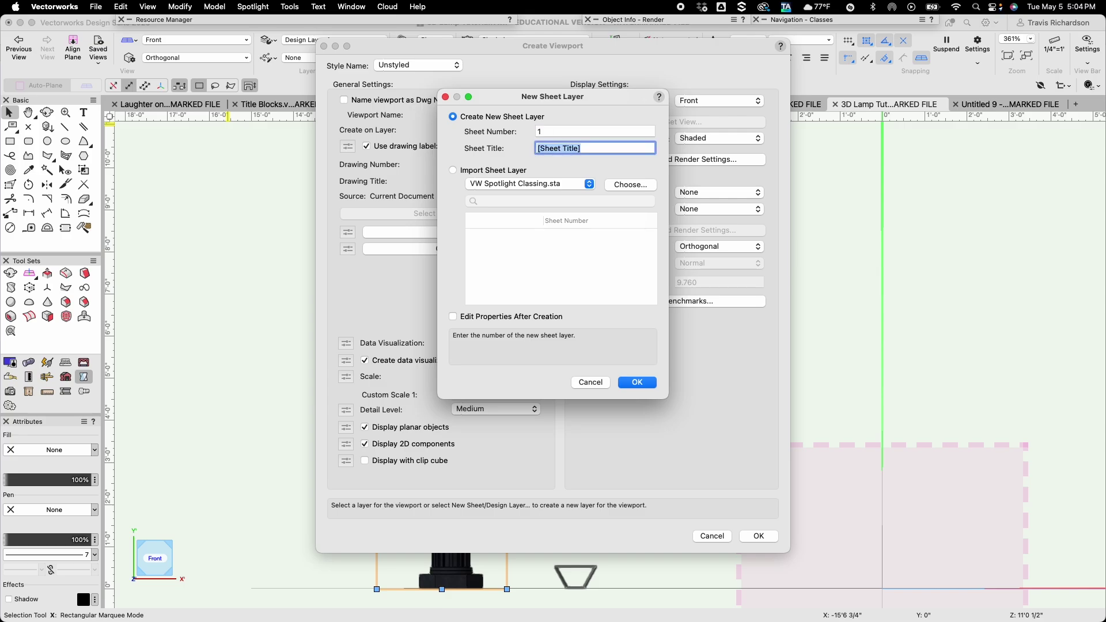
{"action": "type", "text": "Li"}
{"action": "key", "text": "BackSpace"}
{"action": "type", "text": "amp Post"}
{"action": "key", "text": "Return"}
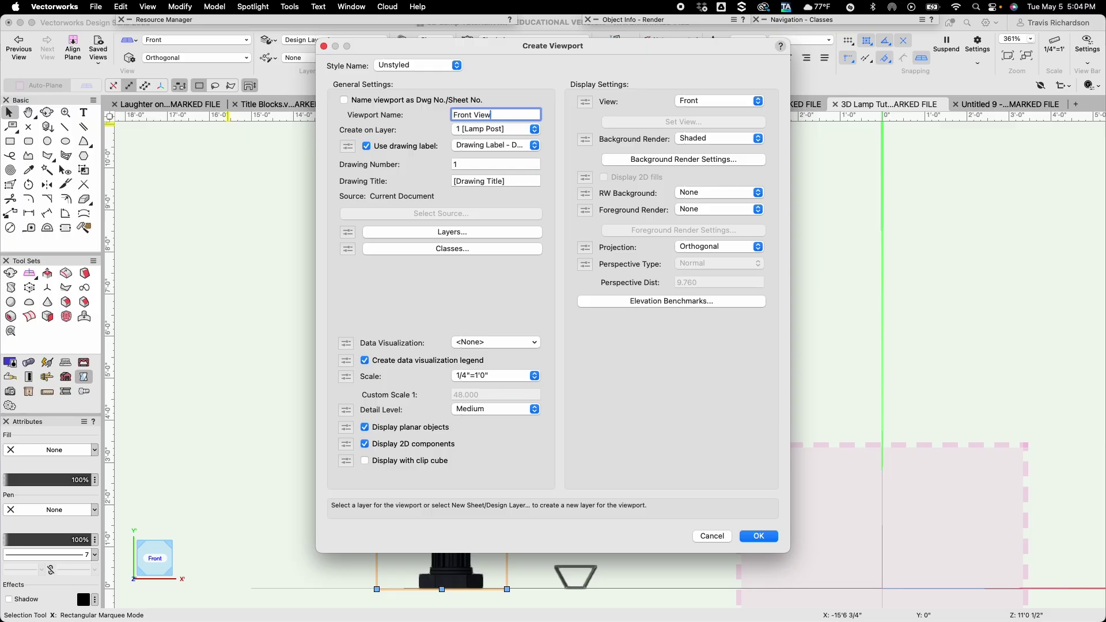
Turn off the viewport's drawing label and set its scale to 1/2"=1'0"
{"action": "left_click", "coordinate": [396, 148]}
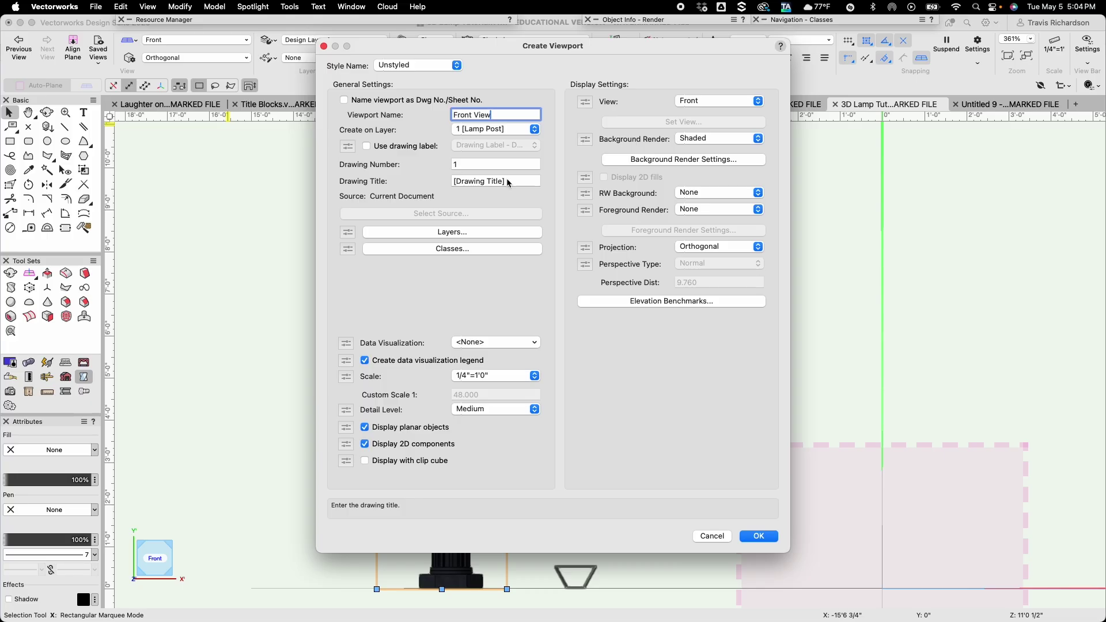
{"action": "left_click", "coordinate": [518, 375]}
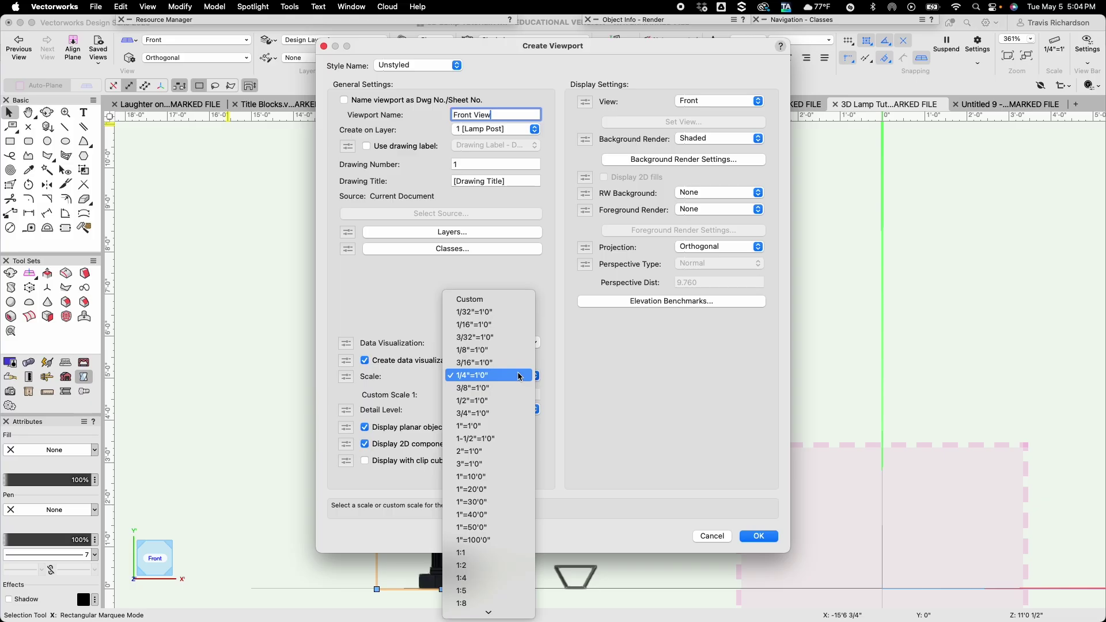
{"action": "left_click", "coordinate": [486, 401]}
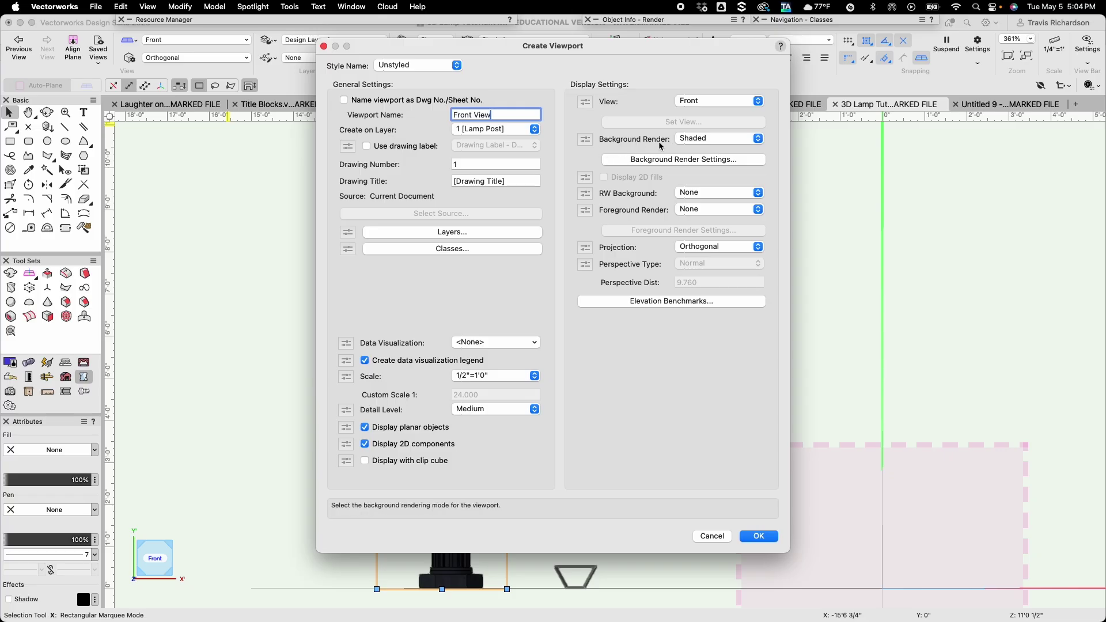
Set the viewport's background render to Wireframe and create the viewport
{"action": "left_click", "coordinate": [738, 144]}
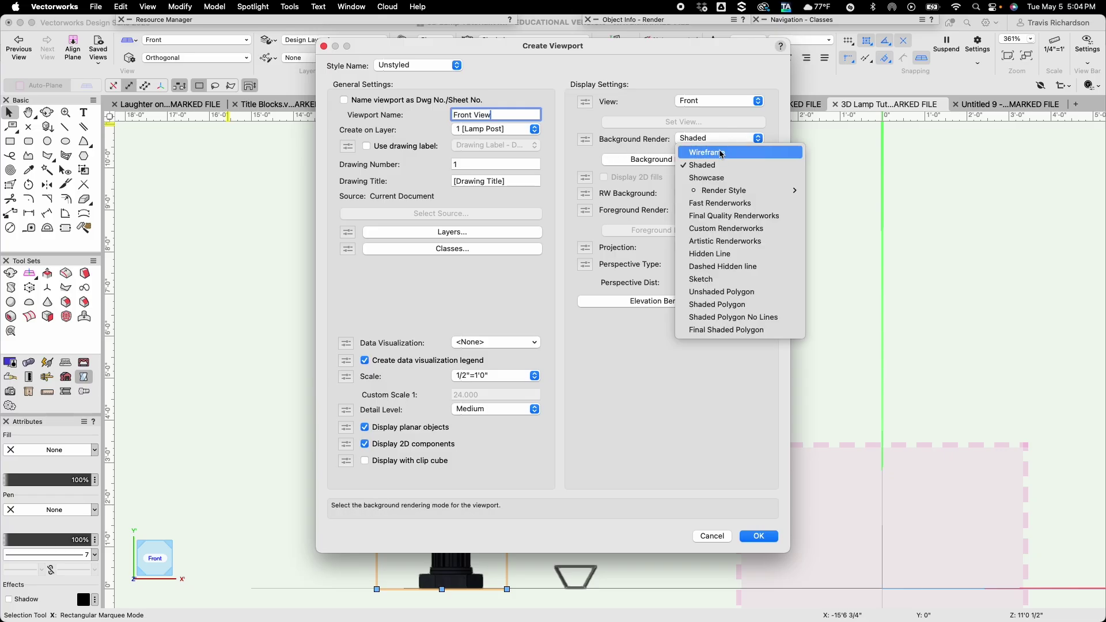
{"action": "left_click", "coordinate": [721, 153]}
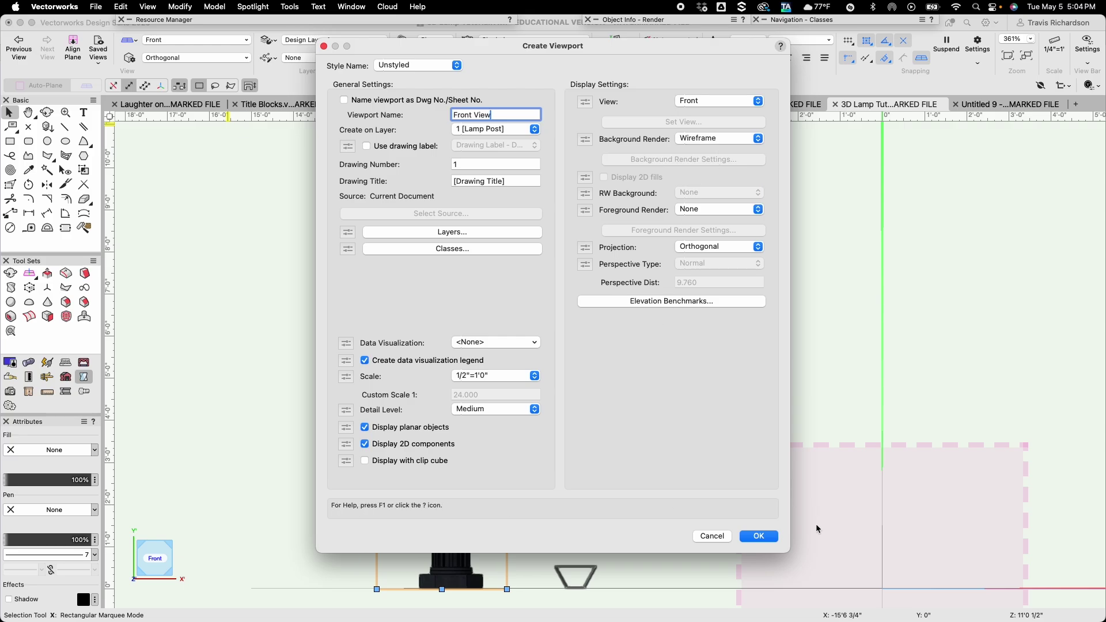
{"action": "left_click", "coordinate": [760, 536]}
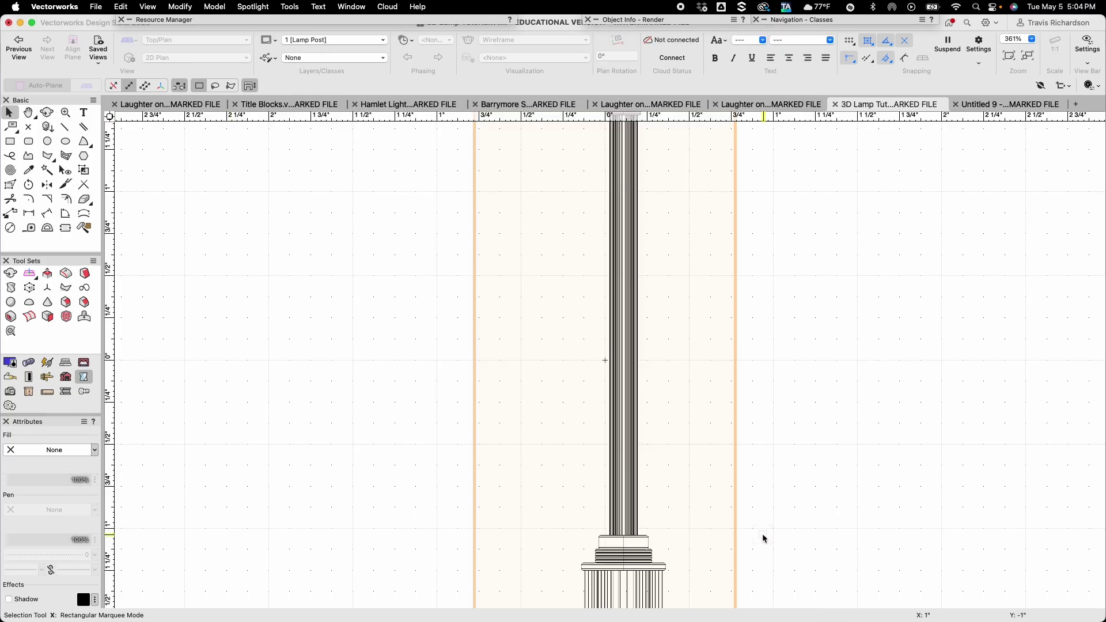
Set the sheet's page size to ASME A in landscape orientation and move the lamp post viewport into the left half of the page
{"action": "key", "text": "h"}
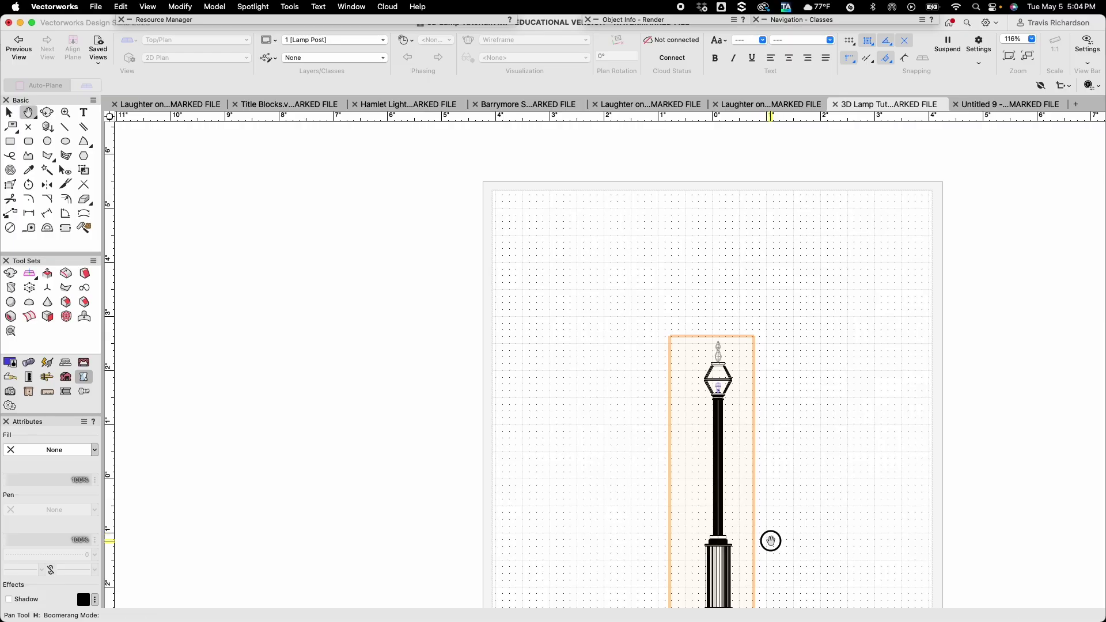
{"action": "left_click_drag", "start_coordinate": [771, 542], "coordinate": [602, 448]}
{"action": "scroll", "coordinate": [610, 461], "scroll_direction": "down", "scroll_amount": 5}
{"action": "key", "text": "x"}
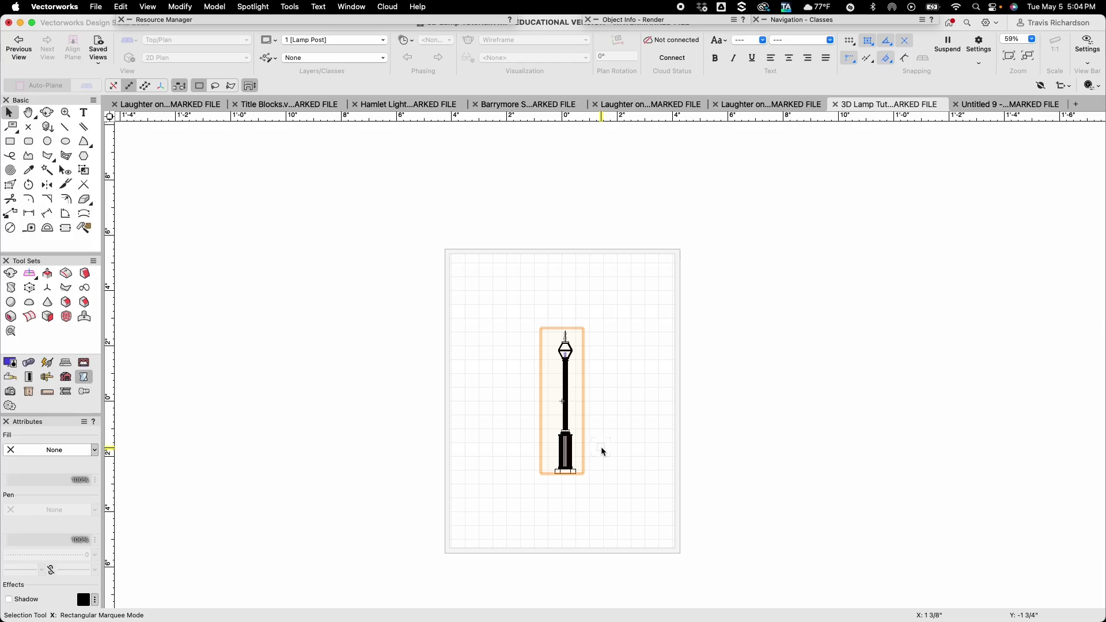
{"action": "left_click", "coordinate": [98, 10]}
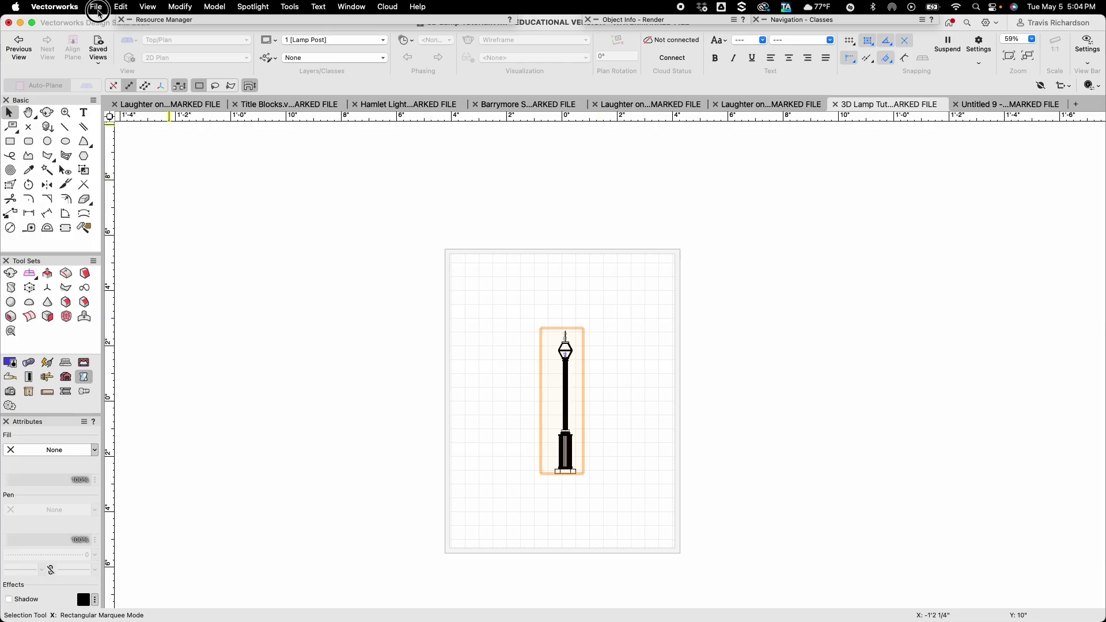
{"action": "left_click", "coordinate": [124, 378]}
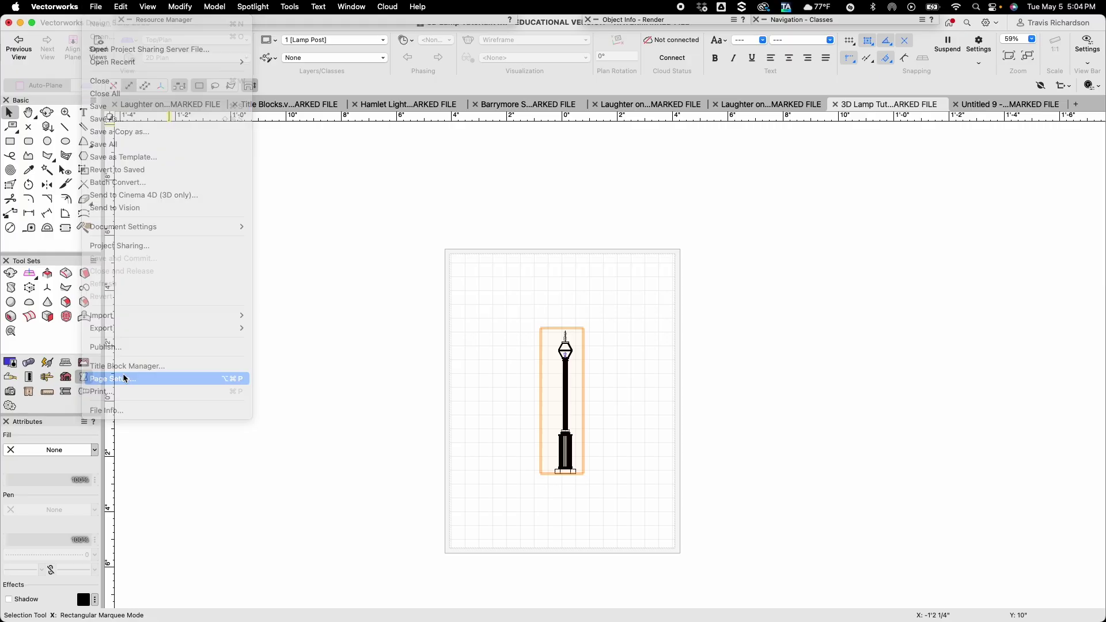
{"action": "left_click", "coordinate": [635, 172]}
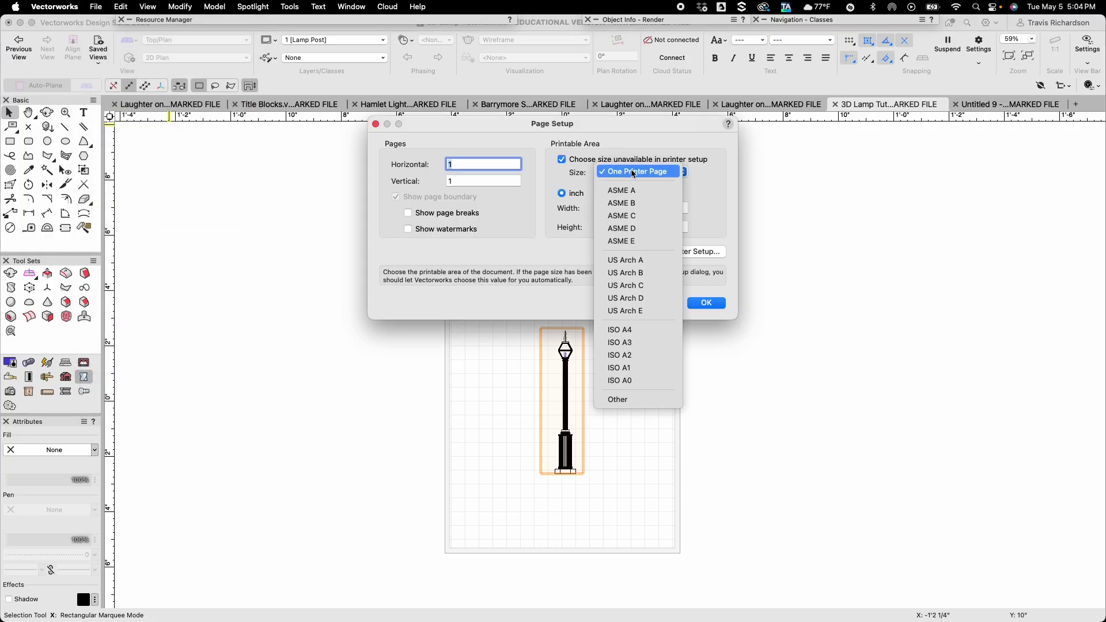
{"action": "left_click", "coordinate": [632, 191]}
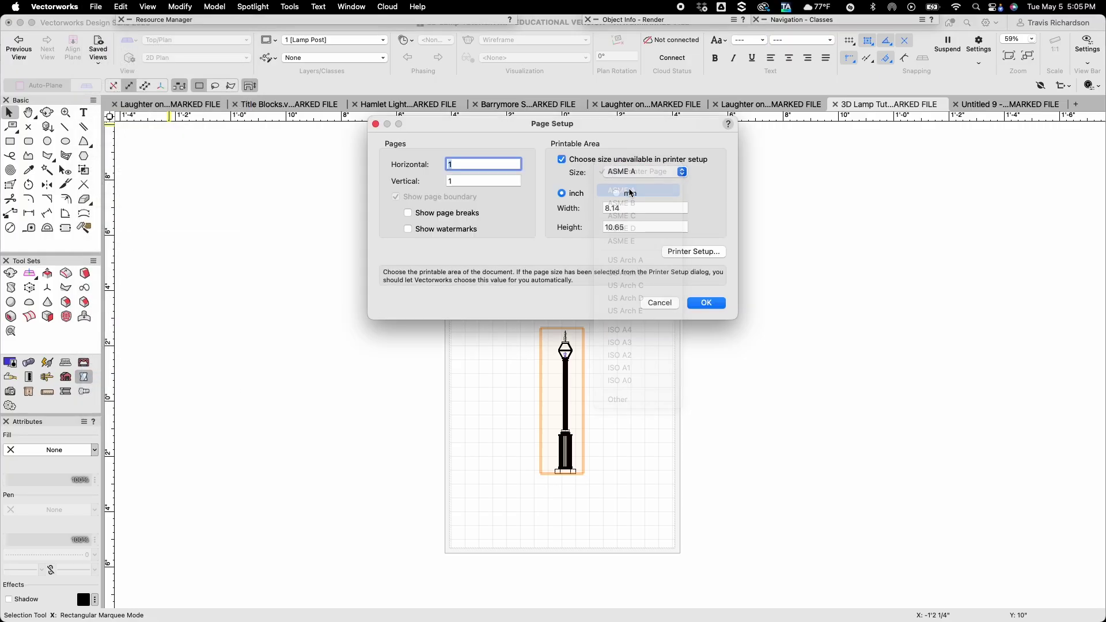
{"action": "left_click", "coordinate": [707, 303]}
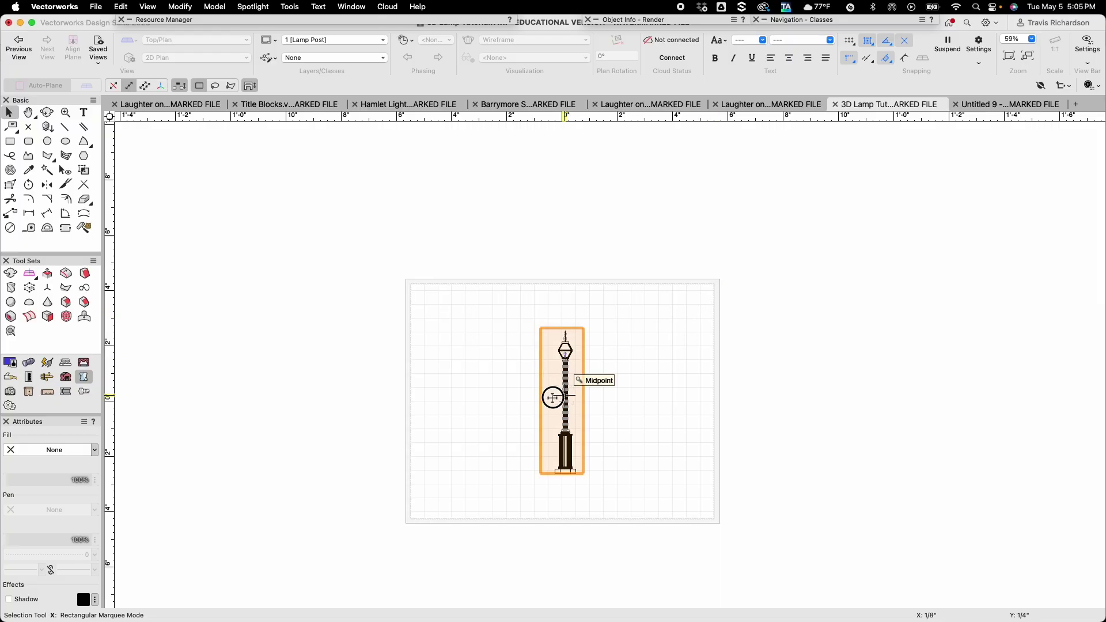
{"action": "left_click_drag", "start_coordinate": [553, 395], "coordinate": [528, 397]}
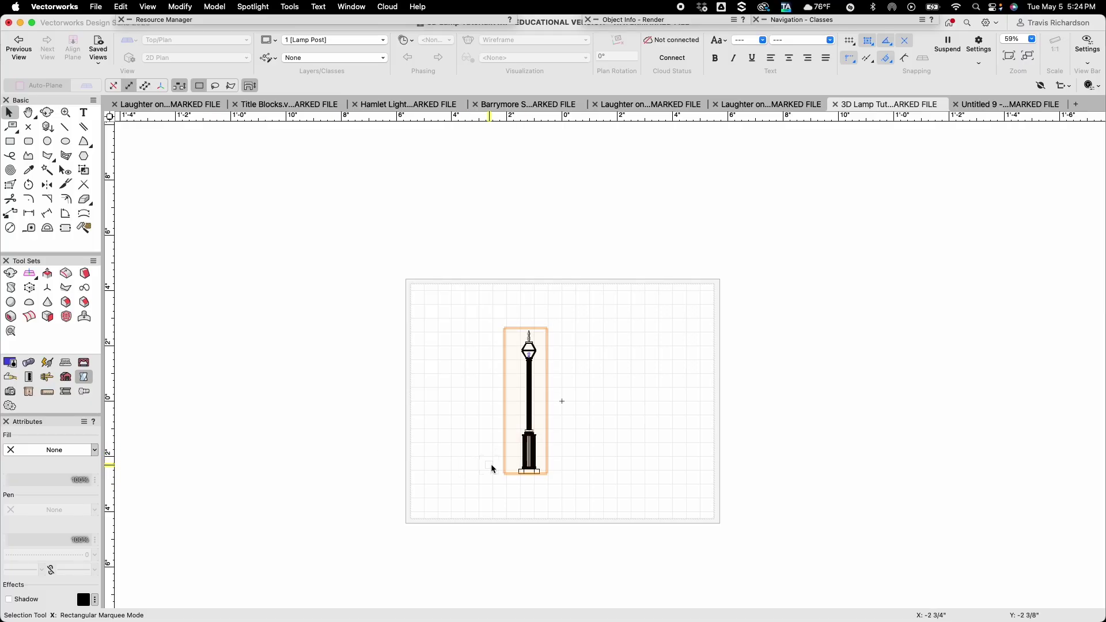
Edit the viewport's annotations and dimension the width of the lamp post's bottom slab, placing the dimension below it with a 9" offset distance
{"action": "double_click", "coordinate": [527, 447]}
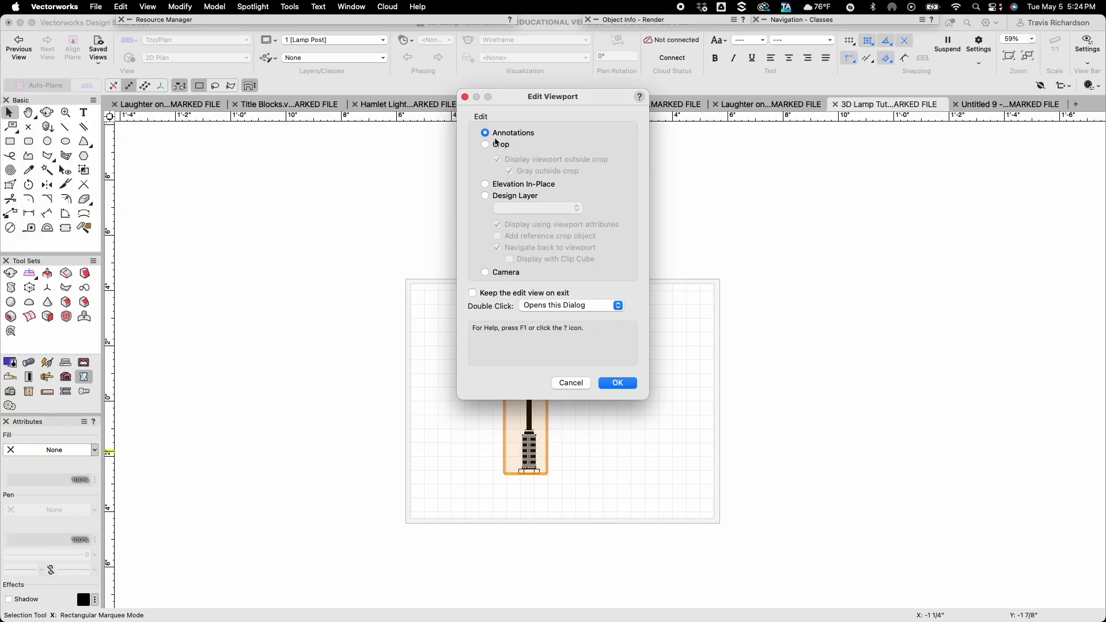
{"action": "left_click", "coordinate": [615, 383]}
{"action": "scroll", "coordinate": [544, 456], "scroll_direction": "up", "scroll_amount": 10}
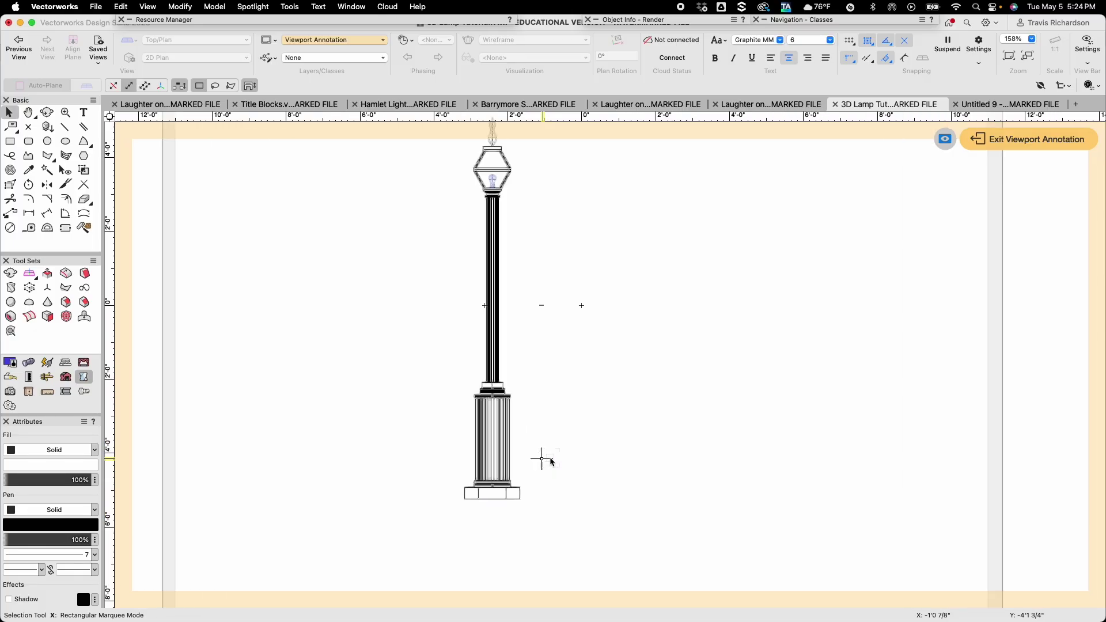
{"action": "middle_click_drag", "start_coordinate": [498, 486], "coordinate": [483, 360]}
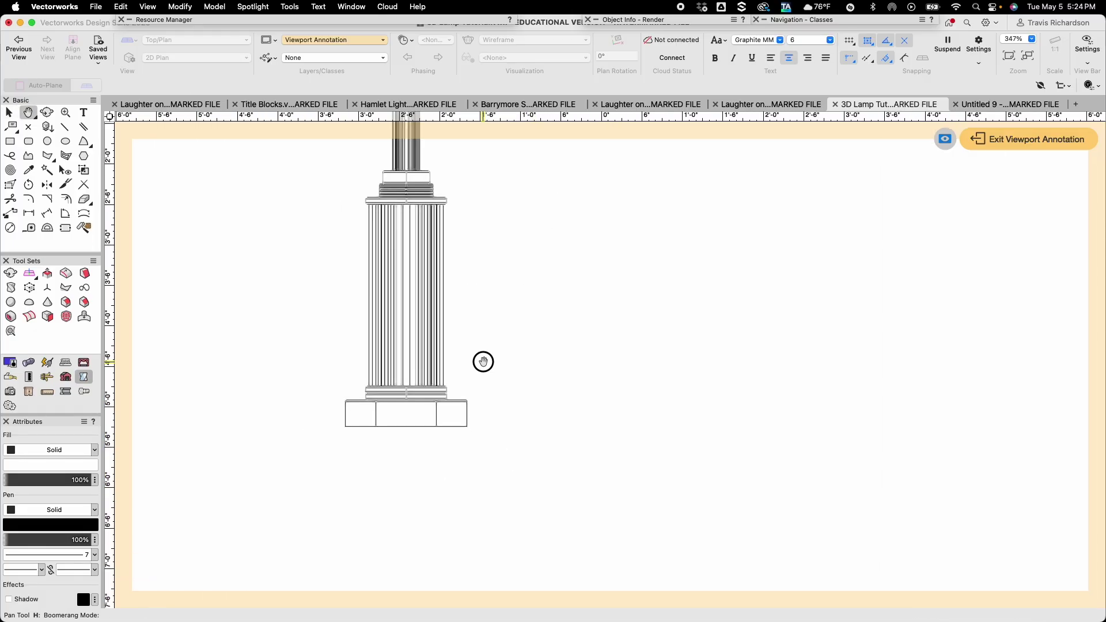
{"action": "key", "text": "n"}
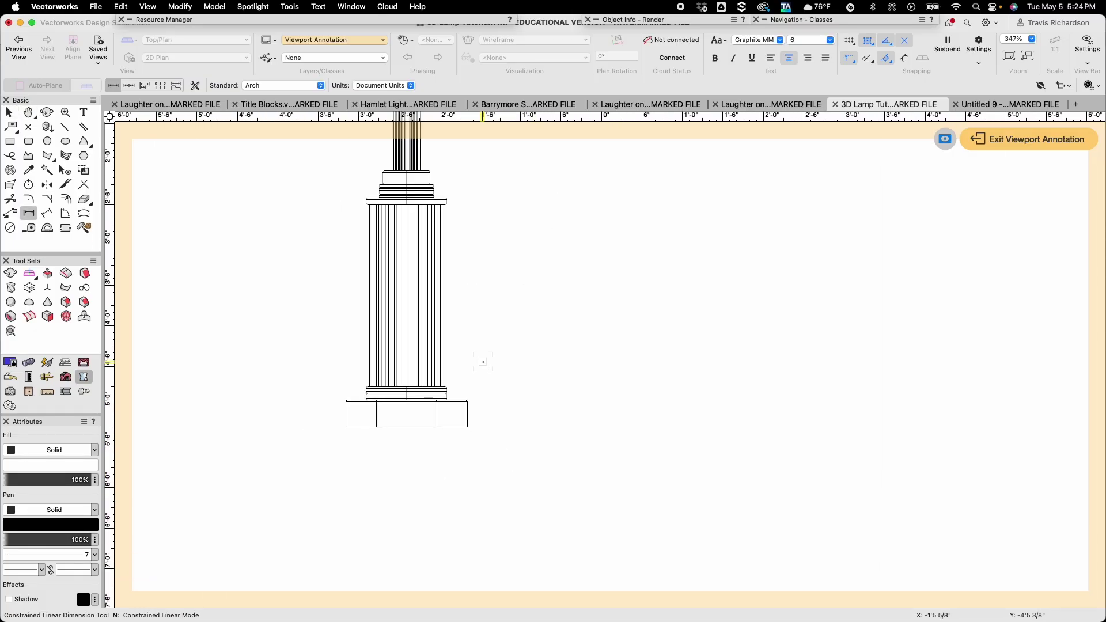
{"action": "left_click", "coordinate": [346, 427]}
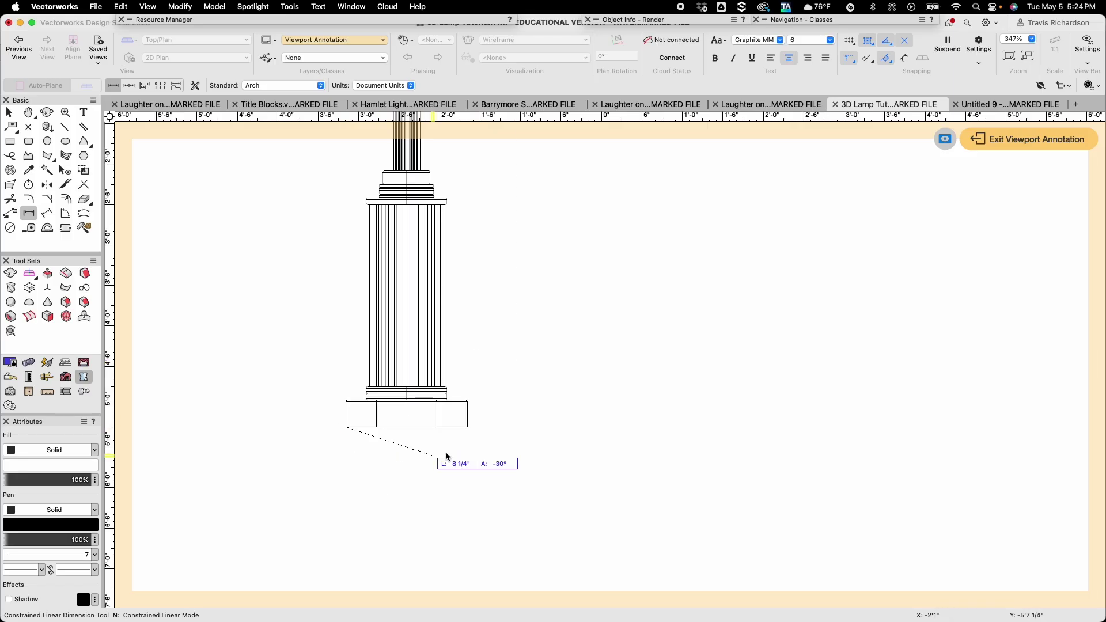
{"action": "left_click", "coordinate": [467, 427]}
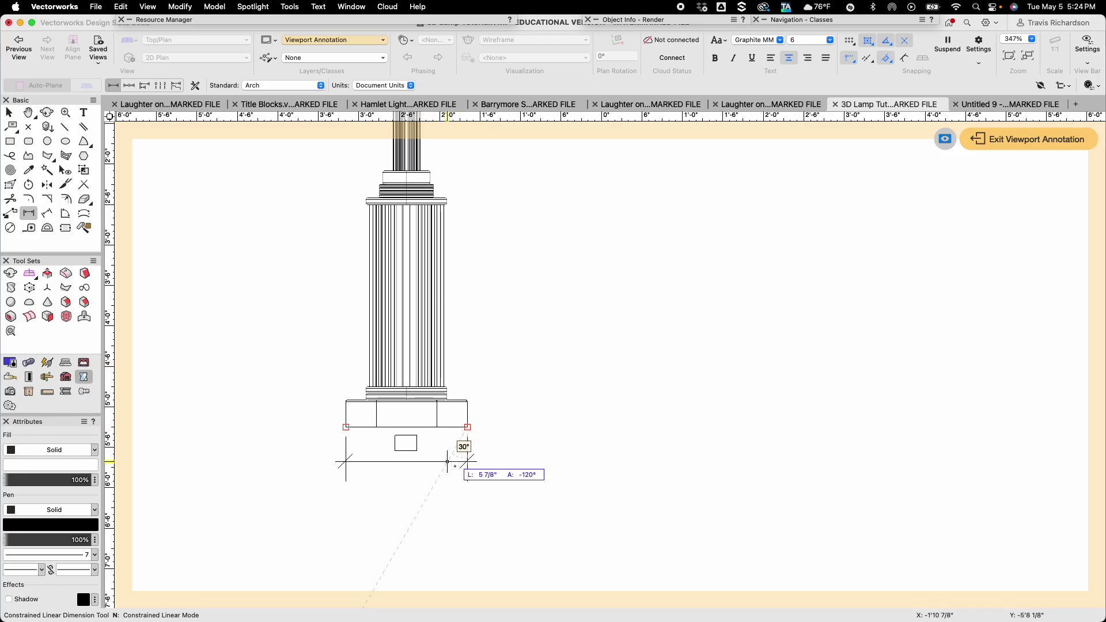
{"action": "key", "text": "Tab"}
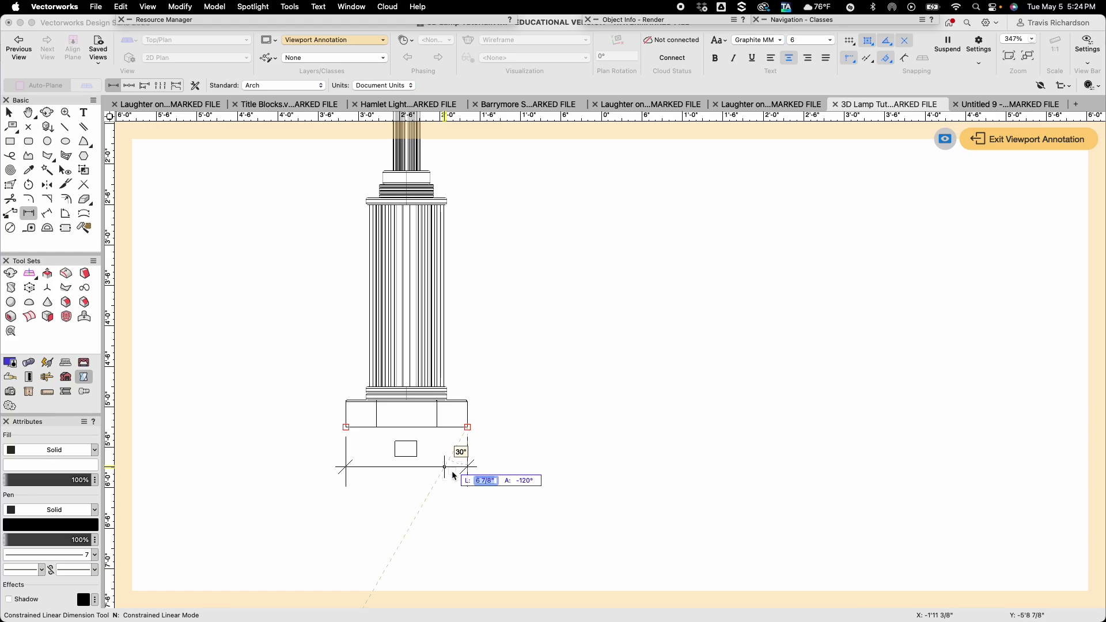
{"action": "type", "text": "9"}
{"action": "key", "text": "Return"}
{"action": "left_click", "coordinate": [437, 480]}
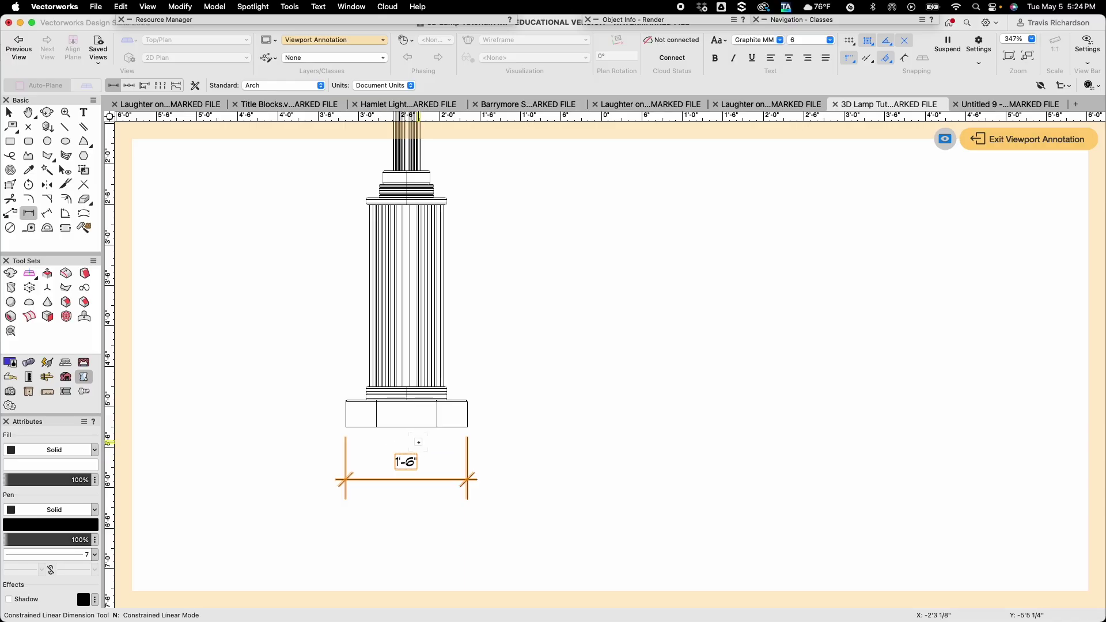
Dimension the height of the bottom slab, placing the vertical dimension to its right with a 9" offset distance
{"action": "scroll", "coordinate": [418, 443], "scroll_direction": "up", "scroll_amount": 3}
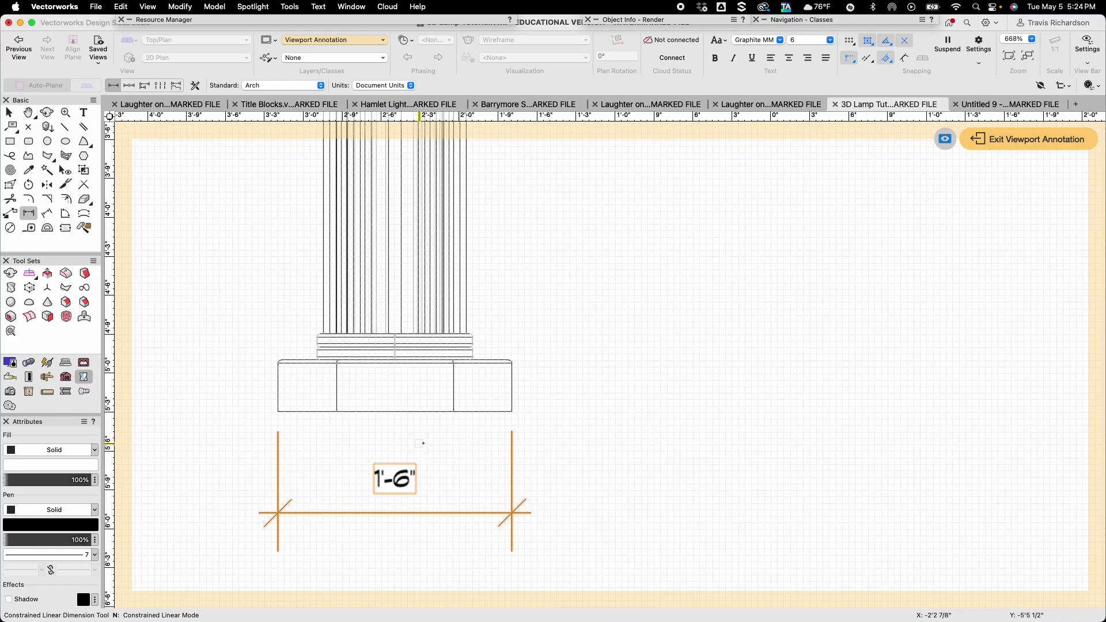
{"action": "left_click", "coordinate": [512, 412]}
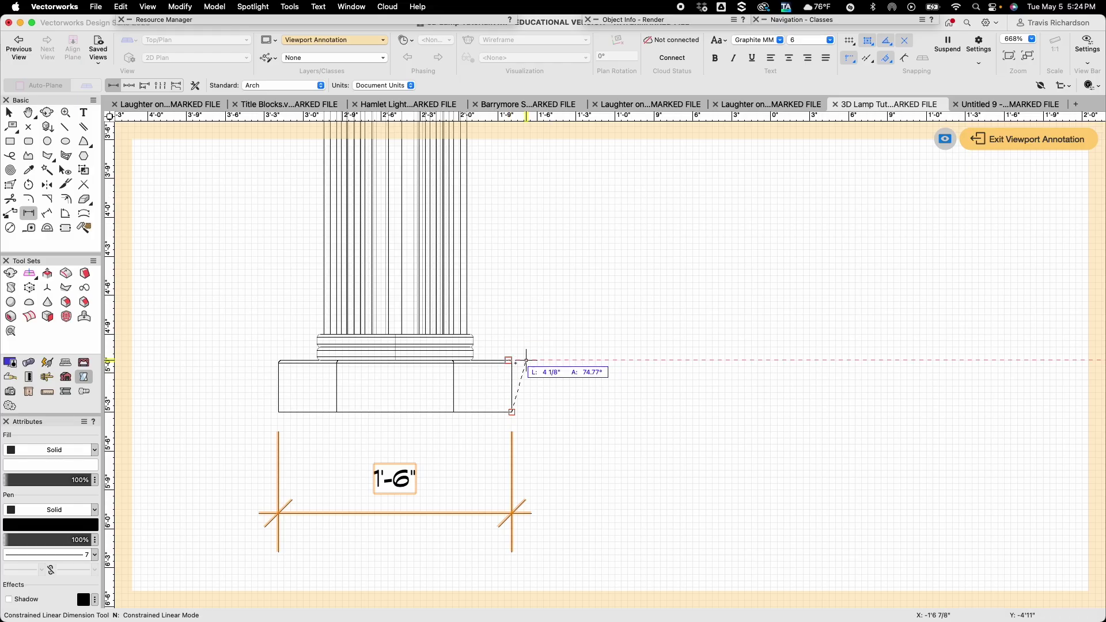
{"action": "scroll", "coordinate": [482, 362], "scroll_direction": "up", "scroll_amount": 2}
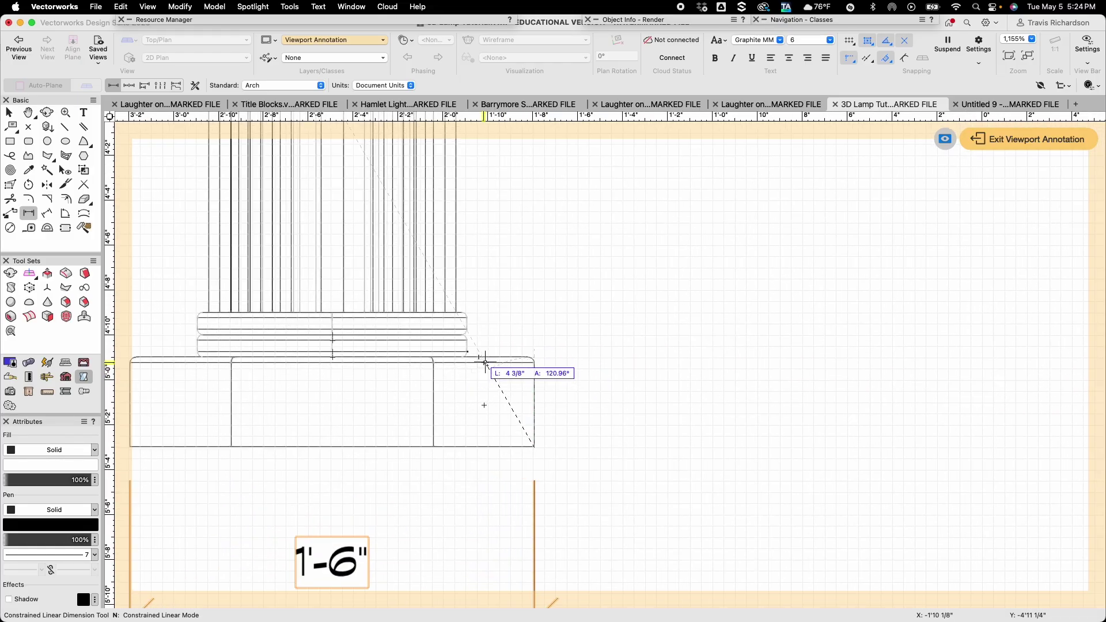
{"action": "left_click", "coordinate": [528, 358]}
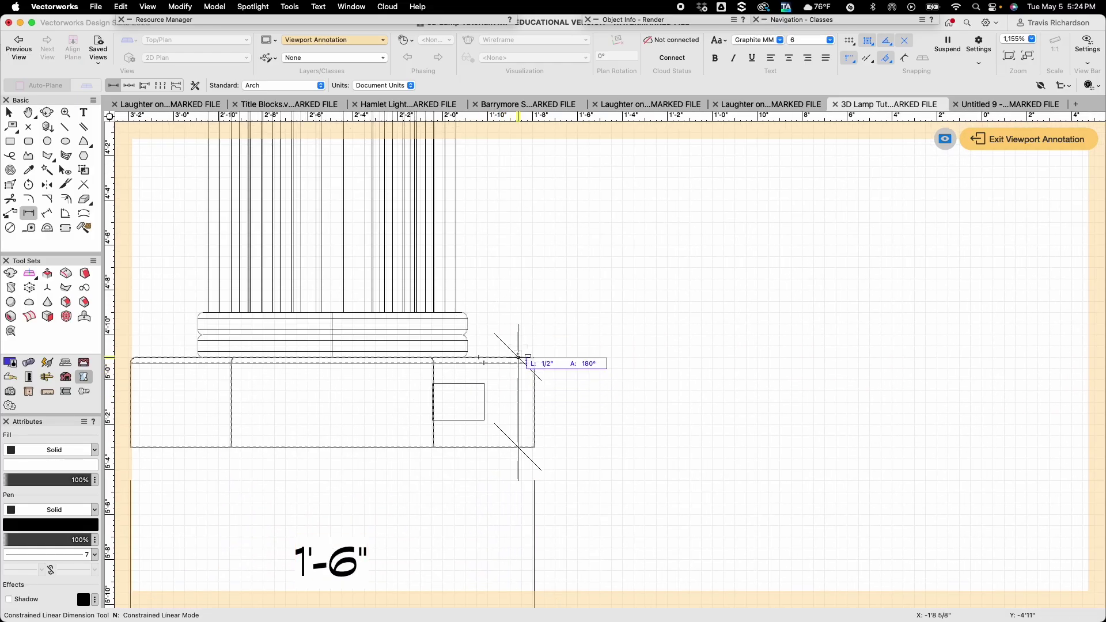
{"action": "scroll", "coordinate": [528, 358], "scroll_direction": "down", "scroll_amount": 2}
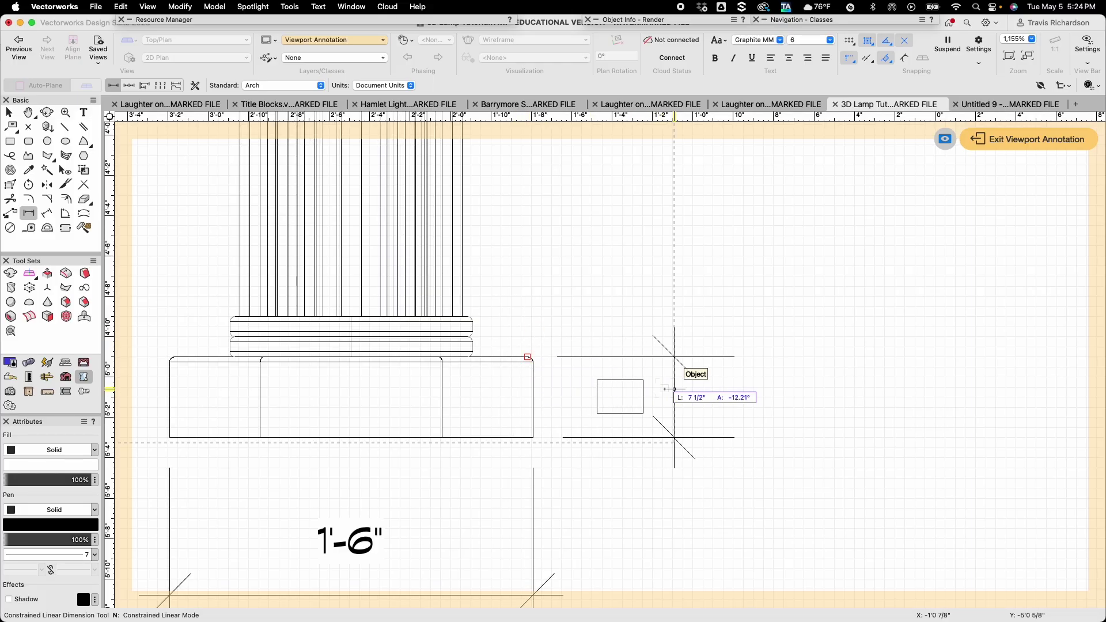
{"action": "key", "text": "Tab"}
{"action": "type", "text": "9"}
{"action": "key", "text": "Return"}
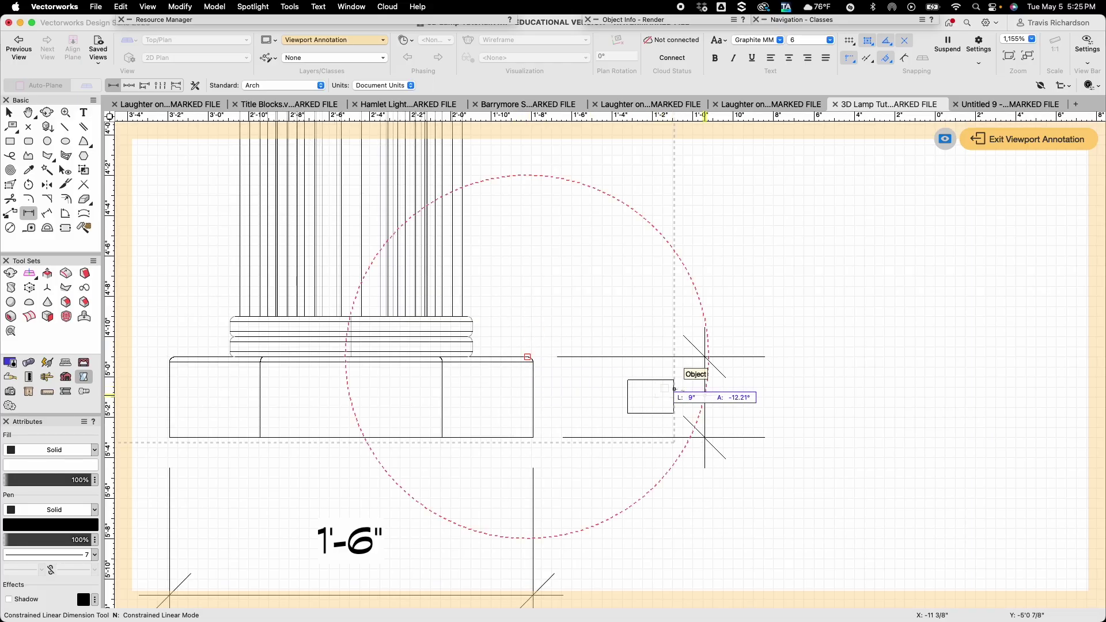
{"action": "left_click", "coordinate": [665, 389]}
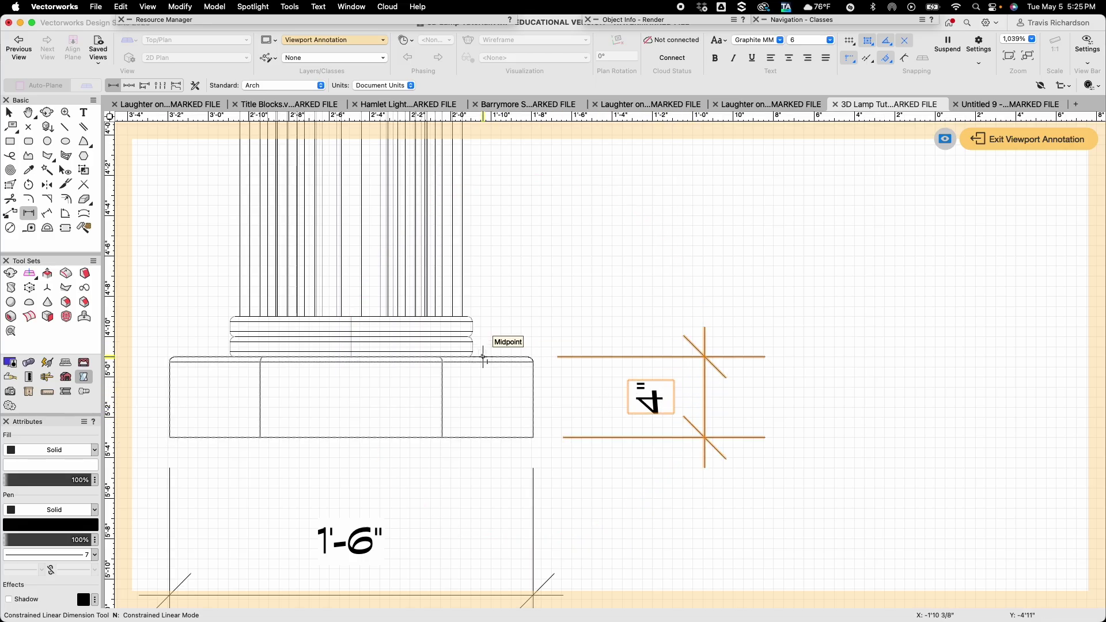
Dimension the height from the slab's top to the top of the fluted base's cap, aligned with the slab's height dimension
{"action": "scroll", "coordinate": [497, 357], "scroll_direction": "up", "scroll_amount": 5}
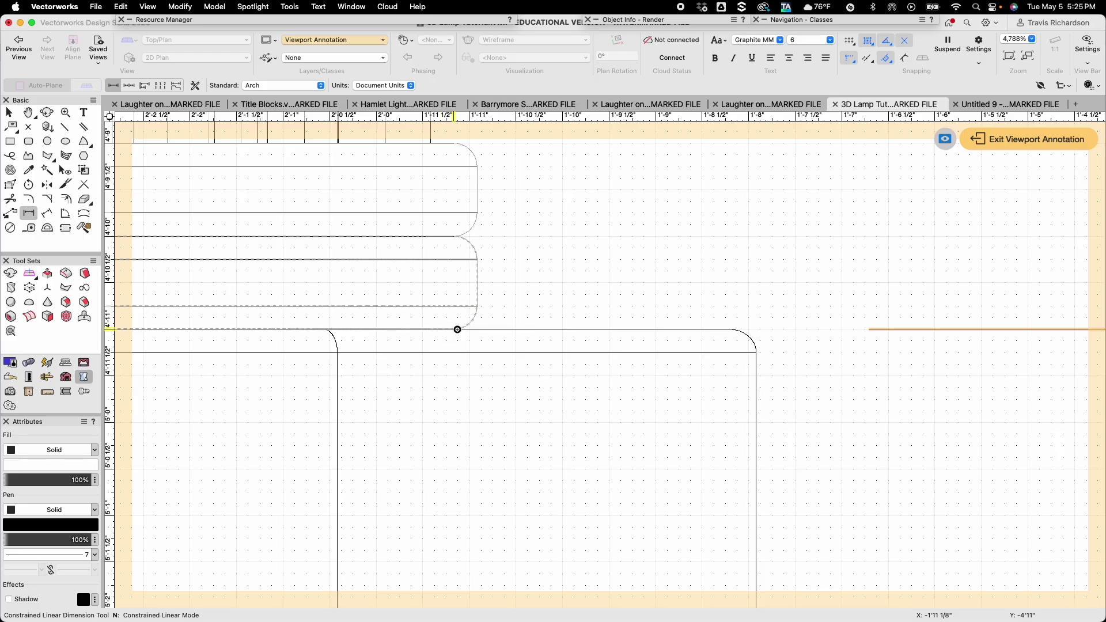
{"action": "scroll", "coordinate": [454, 328], "scroll_direction": "down", "scroll_amount": 10}
{"action": "scroll", "coordinate": [458, 330], "scroll_direction": "down", "scroll_amount": 1}
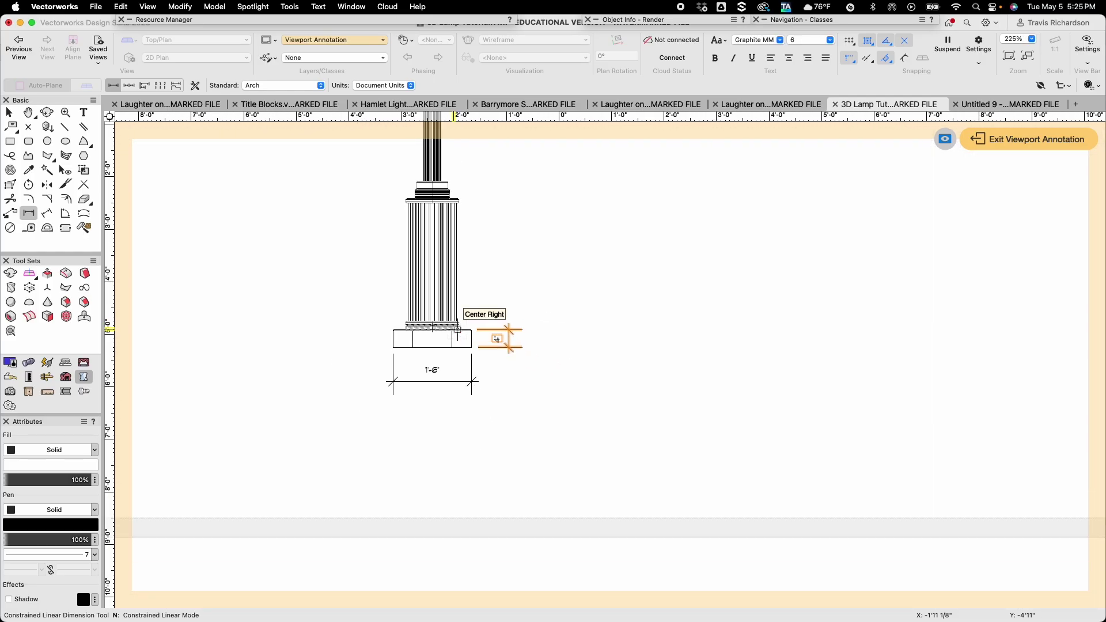
{"action": "left_click", "coordinate": [457, 330]}
{"action": "key", "text": "space"}
{"action": "left_click_drag", "start_coordinate": [433, 220], "coordinate": [454, 487]}
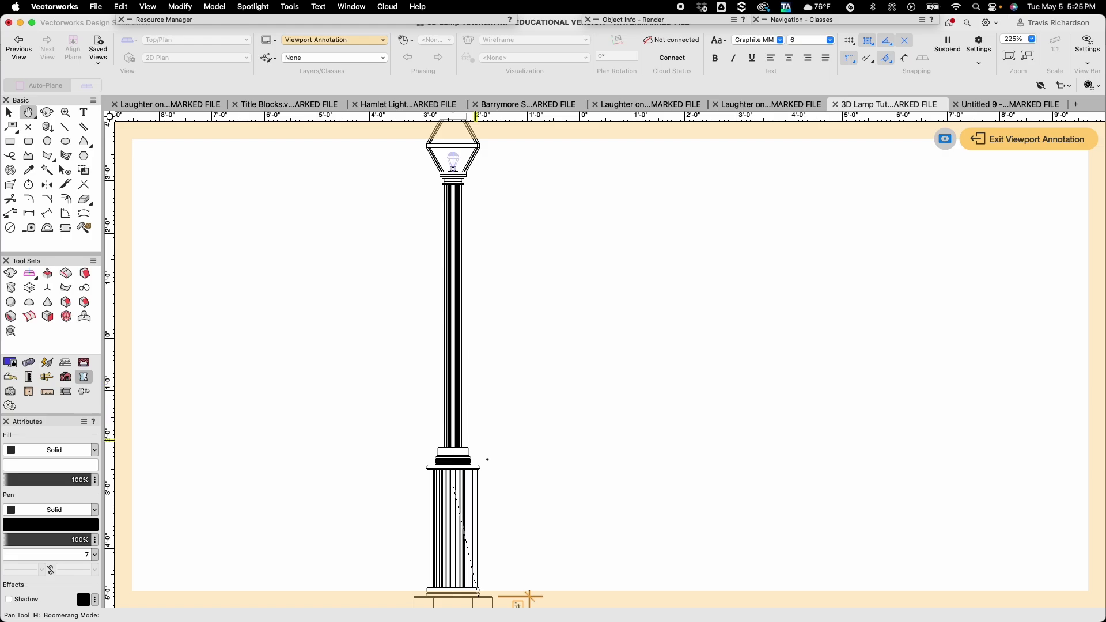
{"action": "scroll", "coordinate": [490, 486], "scroll_direction": "up", "scroll_amount": 5}
{"action": "scroll", "coordinate": [491, 485], "scroll_direction": "up", "scroll_amount": 3}
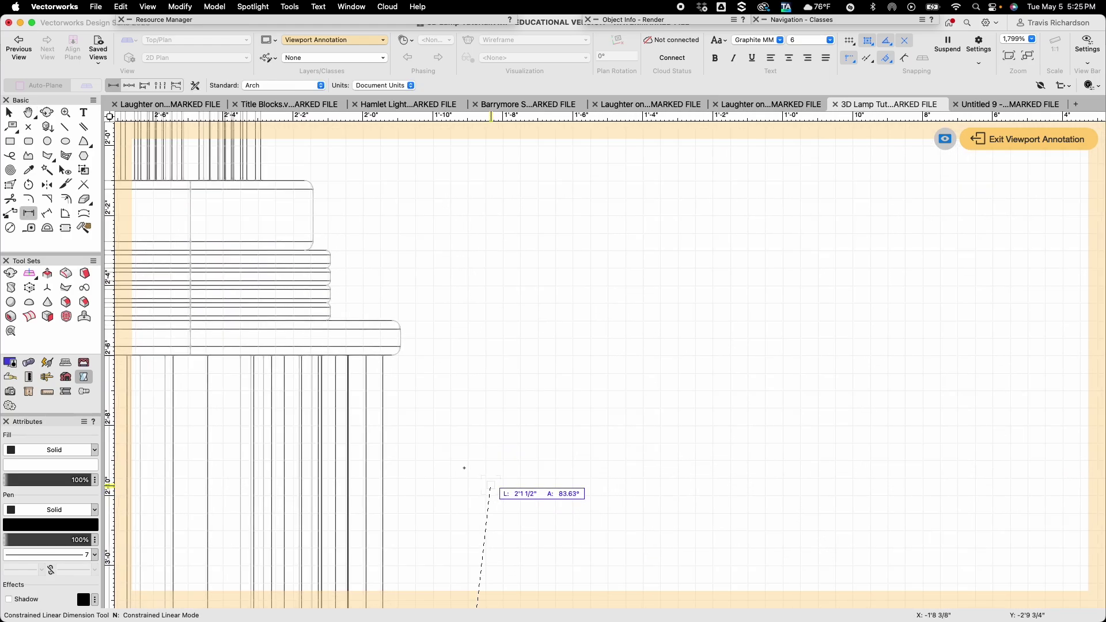
{"action": "scroll", "coordinate": [365, 321], "scroll_direction": "down", "scroll_amount": 5}
{"action": "left_click", "coordinate": [365, 321]}
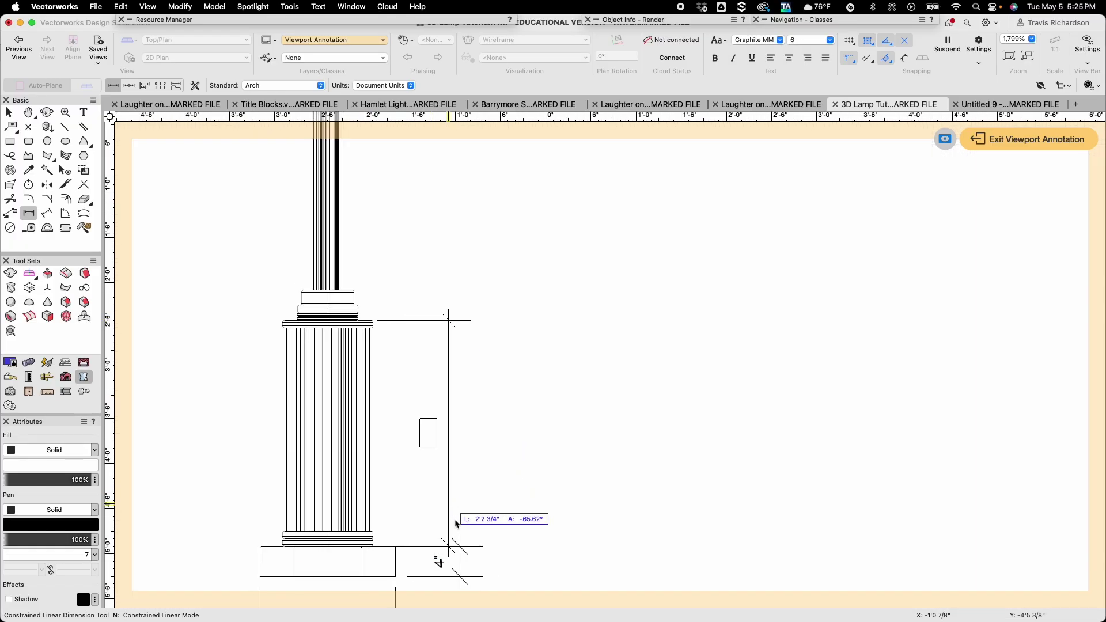
{"action": "left_click", "coordinate": [459, 546]}
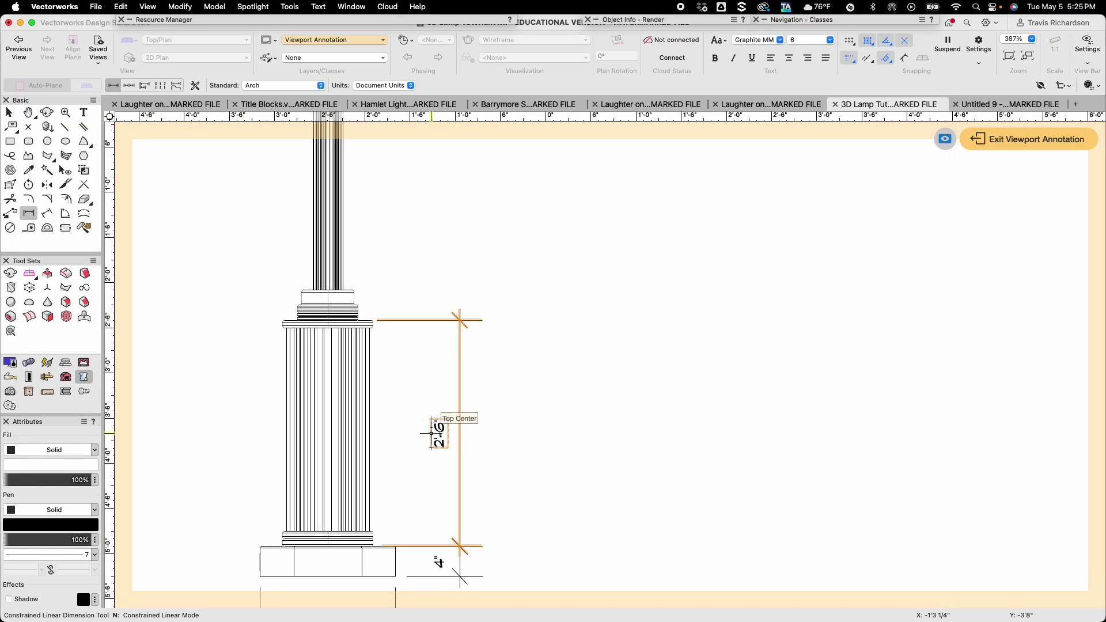
Dimension the post's height from the top of the fluted base's cap to the lantern's bottom frame, aligned with the vertical dimensions below it
{"action": "scroll", "coordinate": [378, 266], "scroll_direction": "up", "scroll_amount": 4}
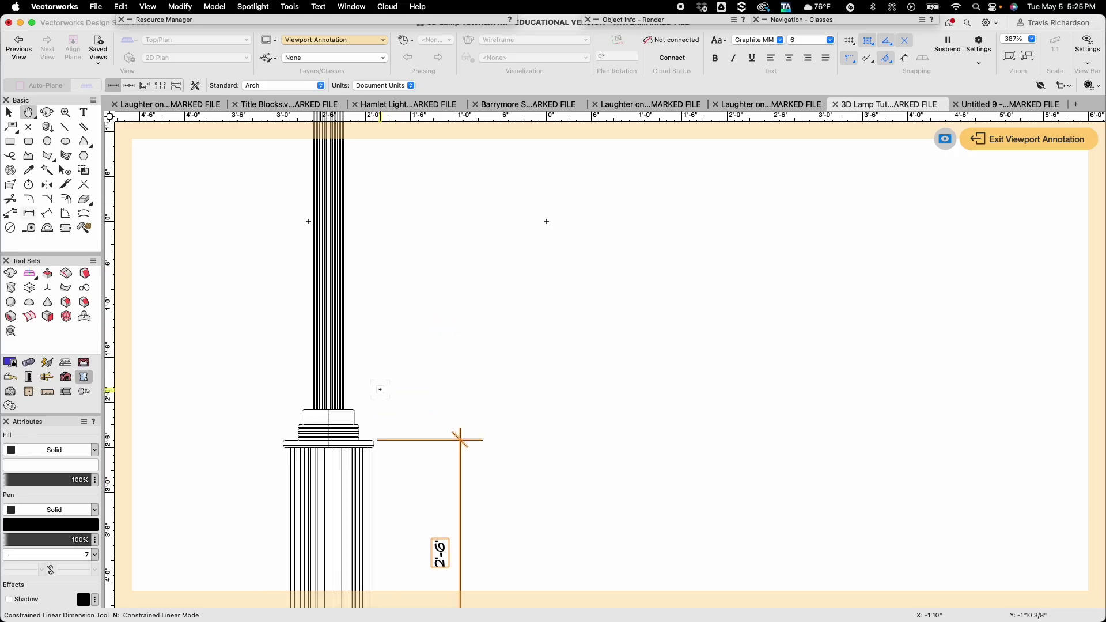
{"action": "scroll", "coordinate": [367, 439], "scroll_direction": "up", "scroll_amount": 5}
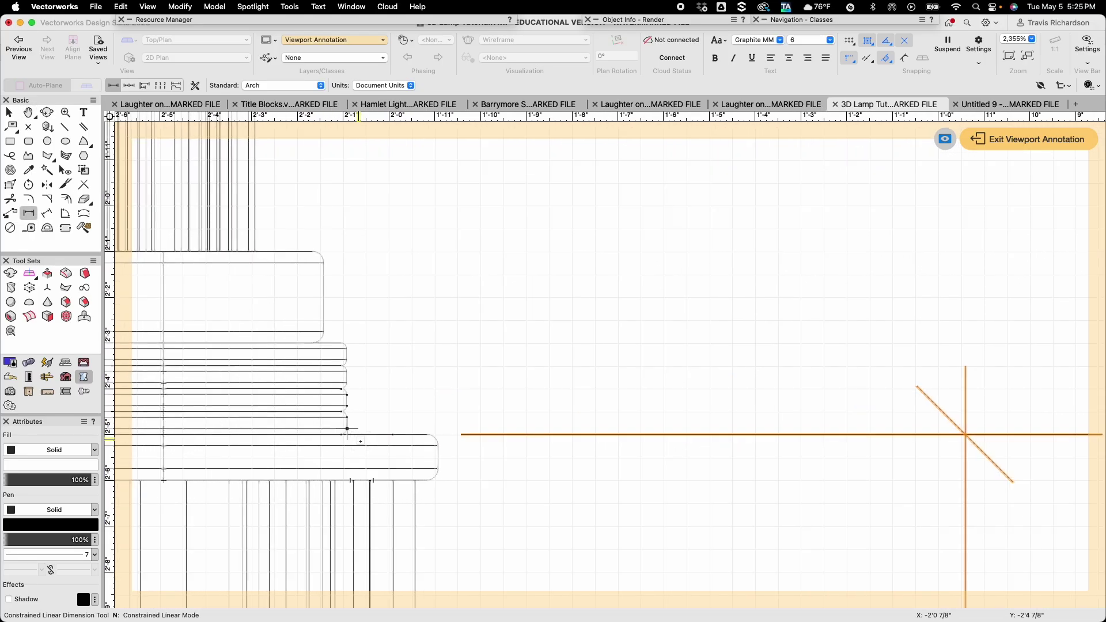
{"action": "left_click", "coordinate": [341, 434]}
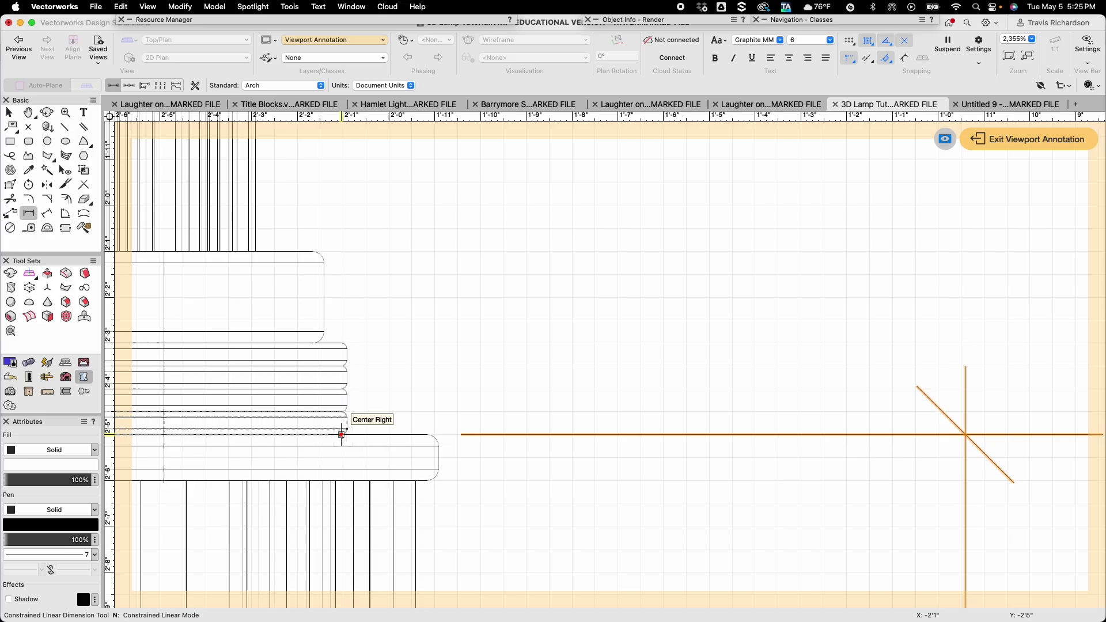
{"action": "scroll", "coordinate": [342, 435], "scroll_direction": "down", "scroll_amount": 5}
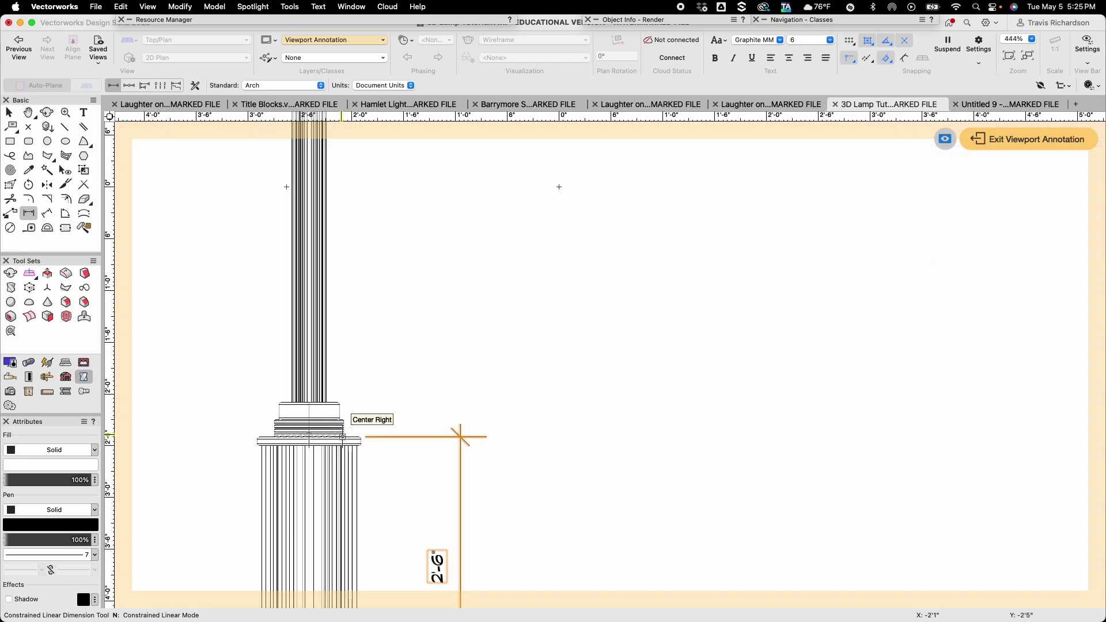
{"action": "key", "text": "h"}
{"action": "left_click_drag", "start_coordinate": [370, 289], "coordinate": [373, 479]}
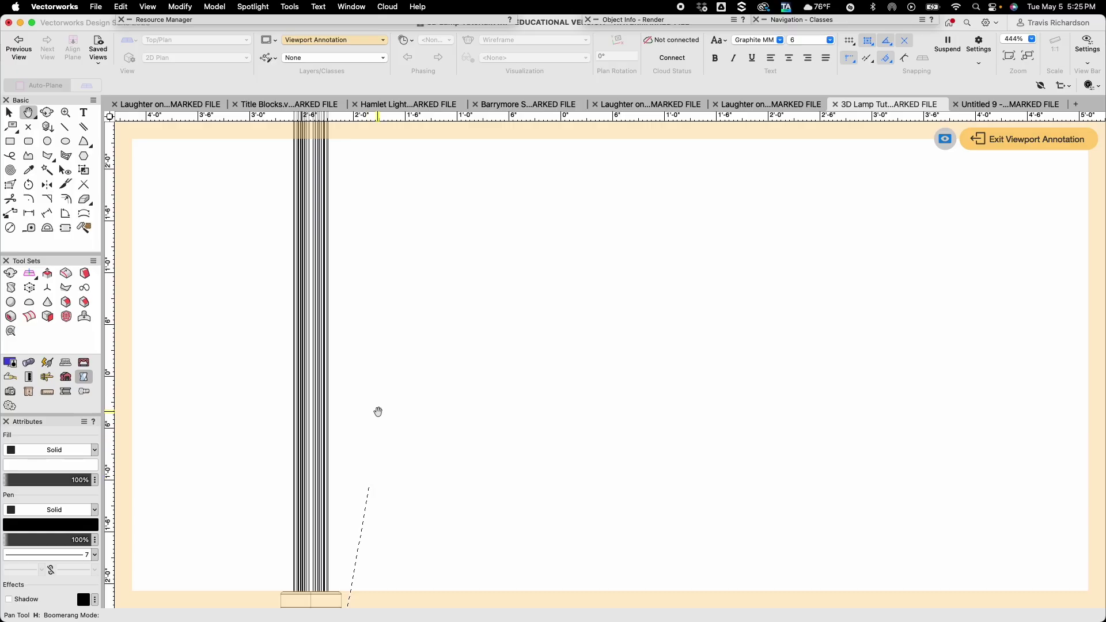
{"action": "left_click_drag", "start_coordinate": [371, 355], "coordinate": [372, 454]}
{"action": "left_click_drag", "start_coordinate": [363, 340], "coordinate": [360, 458]}
{"action": "scroll", "coordinate": [326, 344], "scroll_direction": "up", "scroll_amount": 2}
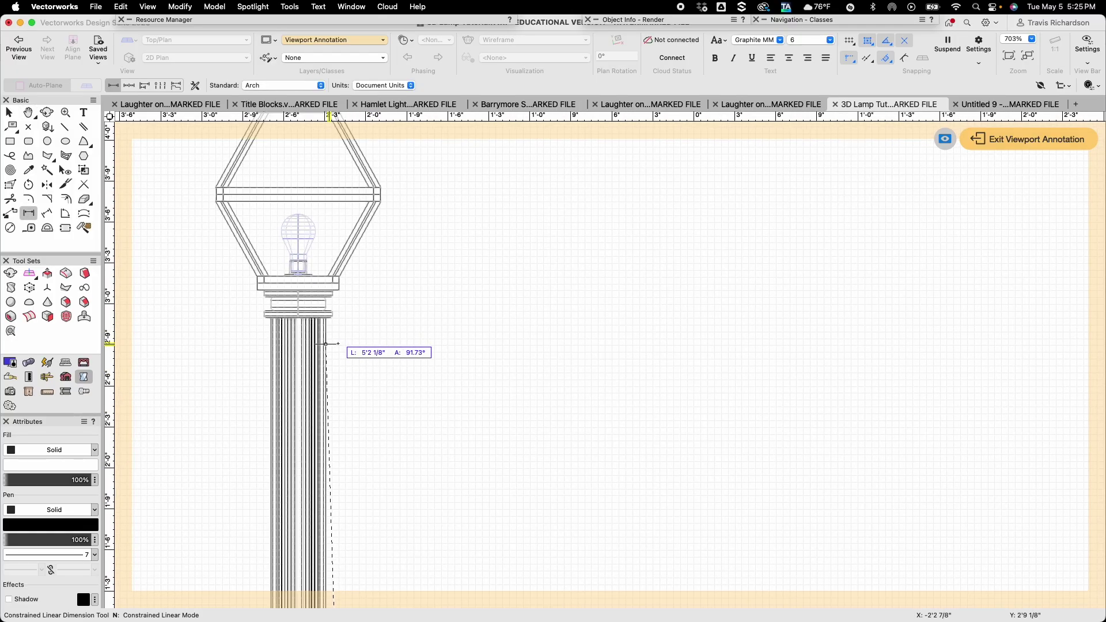
{"action": "scroll", "coordinate": [325, 344], "scroll_direction": "up", "scroll_amount": 1}
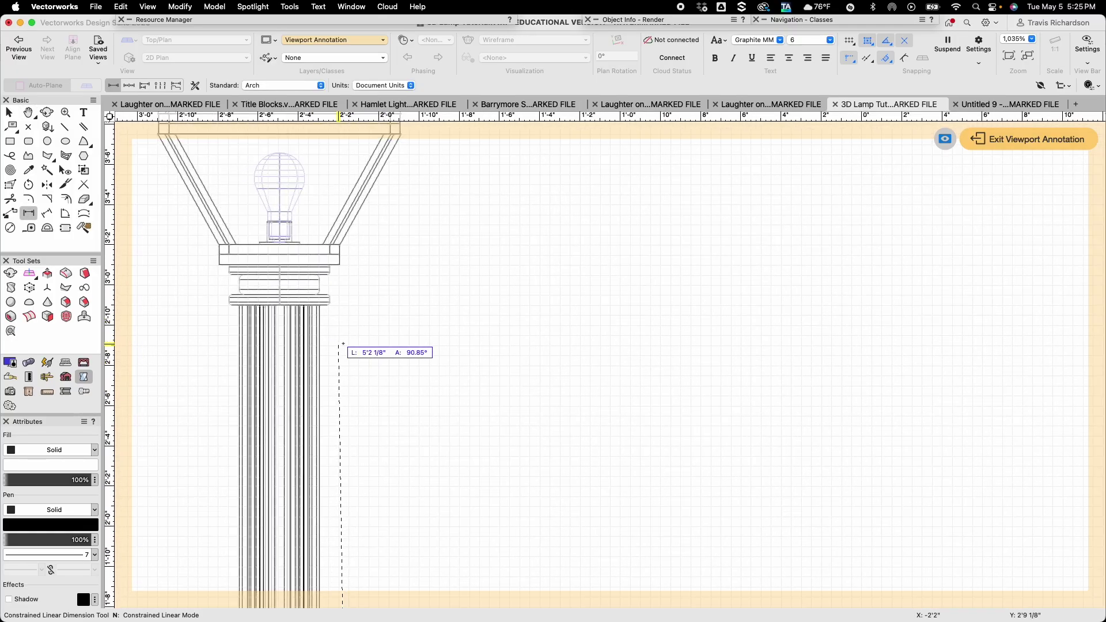
{"action": "left_click", "coordinate": [340, 254]}
{"action": "scroll", "coordinate": [342, 254], "scroll_direction": "down", "scroll_amount": 3}
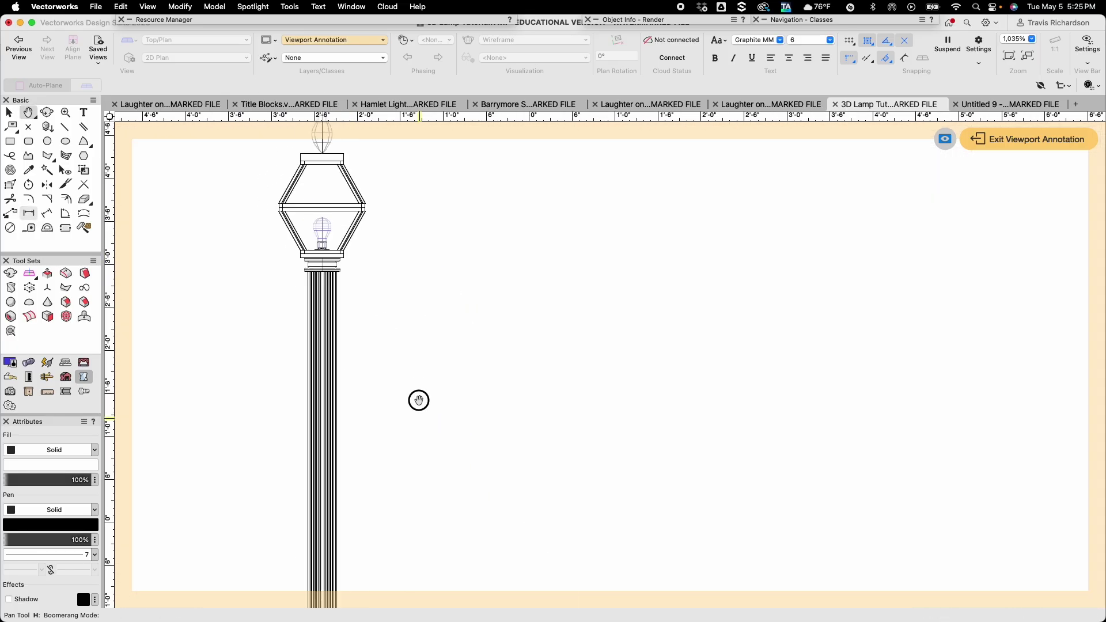
{"action": "scroll", "coordinate": [417, 399], "scroll_direction": "down", "scroll_amount": 5}
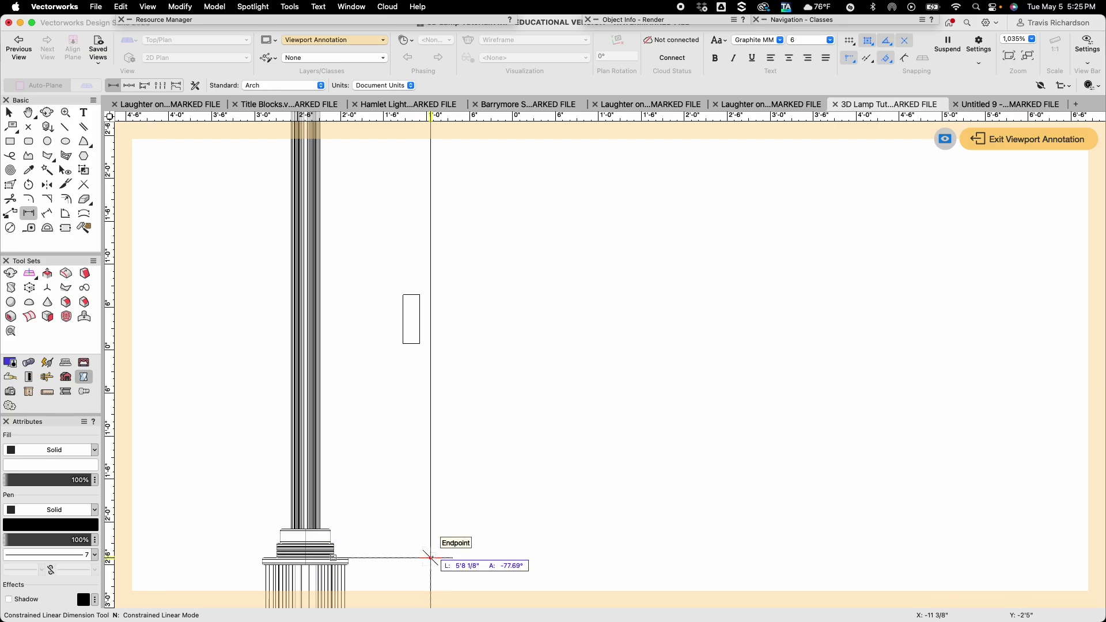
{"action": "left_click", "coordinate": [431, 553]}
Dimension the lantern's height from its bottom frame to the top of its cap, aligned with the post's height dimension
{"action": "key", "text": "h"}
{"action": "left_click_drag", "start_coordinate": [388, 206], "coordinate": [380, 401]}
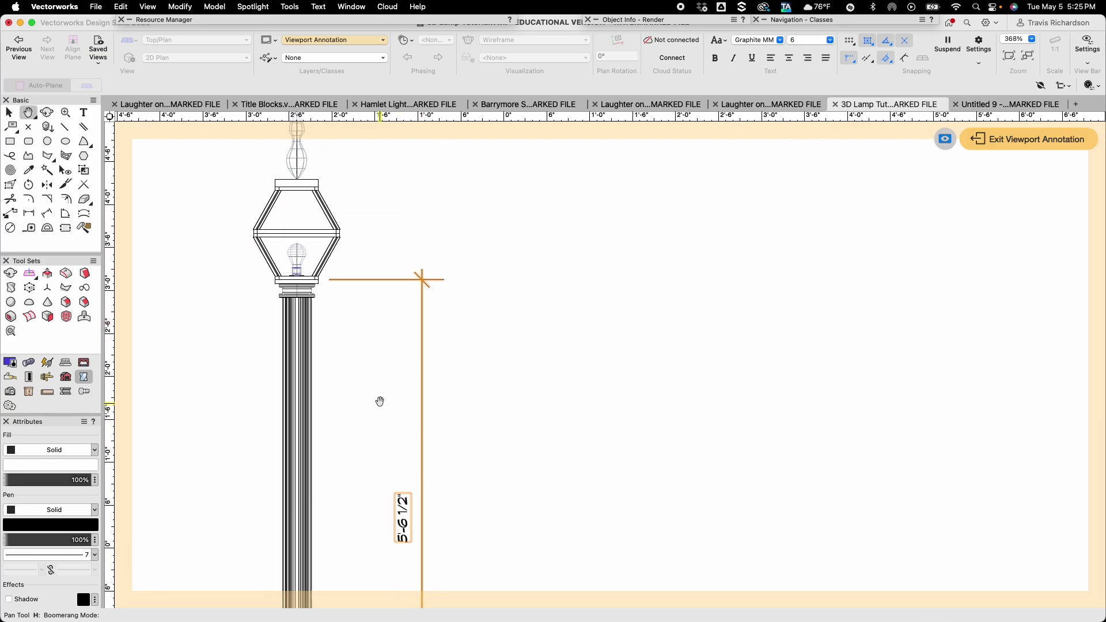
{"action": "scroll", "coordinate": [354, 330], "scroll_direction": "up", "scroll_amount": 3}
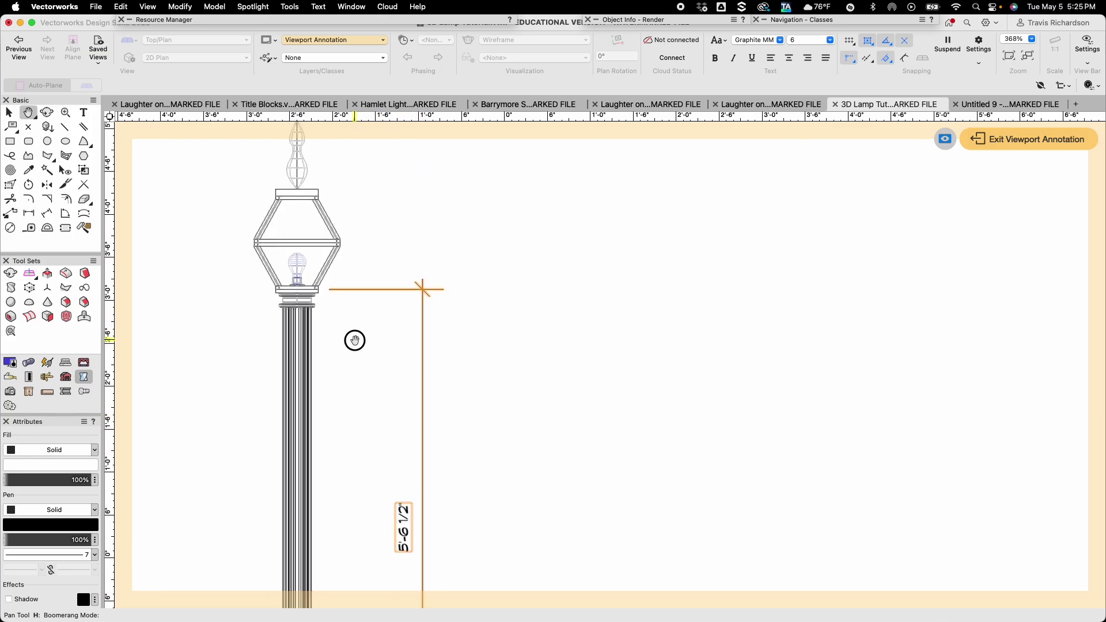
{"action": "key", "text": "p"}
{"action": "scroll", "coordinate": [357, 363], "scroll_direction": "up", "scroll_amount": 3}
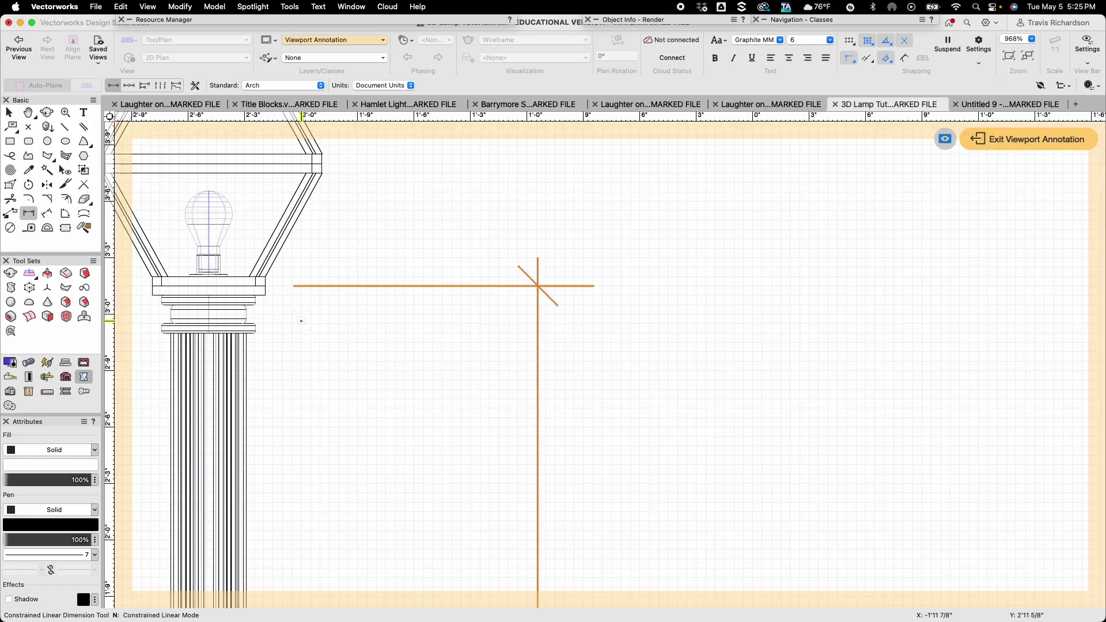
{"action": "left_click", "coordinate": [265, 286]}
{"action": "middle_click_drag", "start_coordinate": [266, 285], "coordinate": [333, 499]}
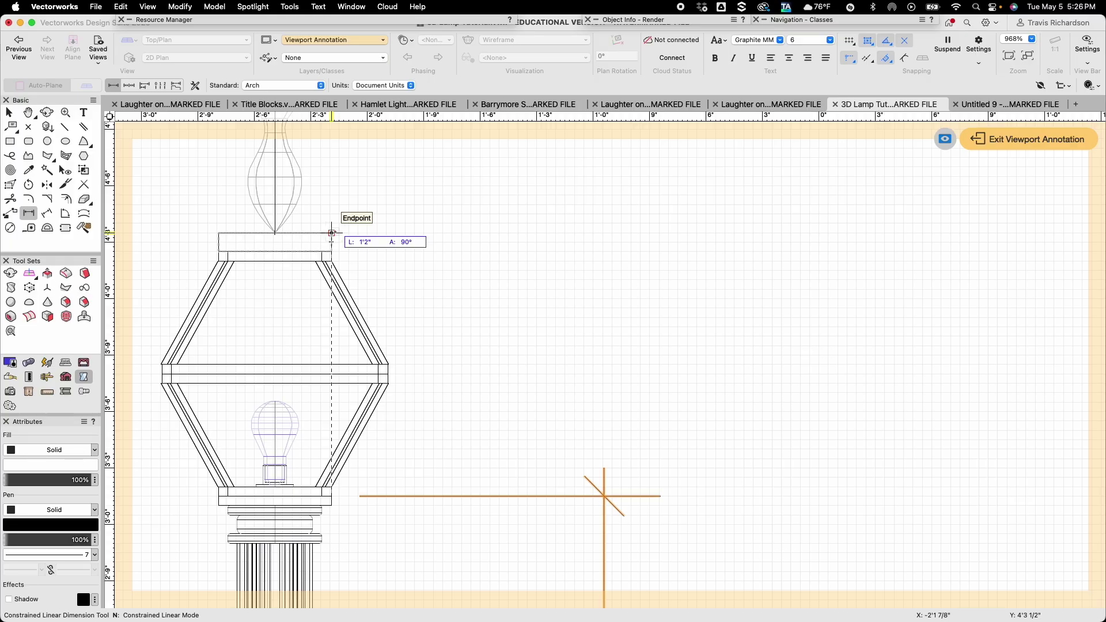
{"action": "left_click", "coordinate": [332, 234]}
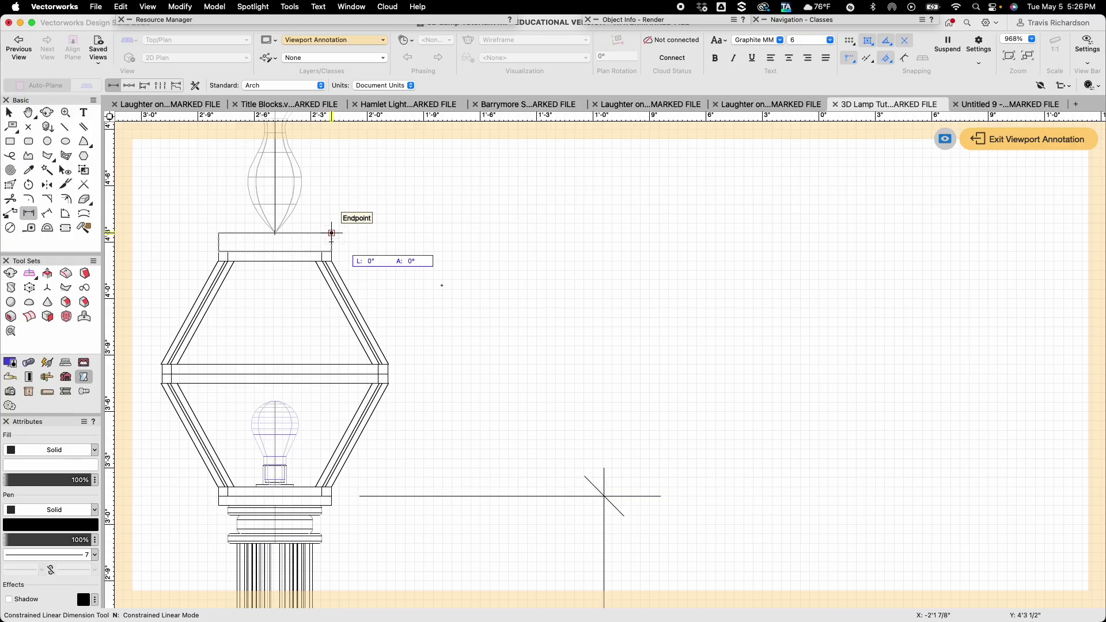
{"action": "left_click", "coordinate": [605, 499]}
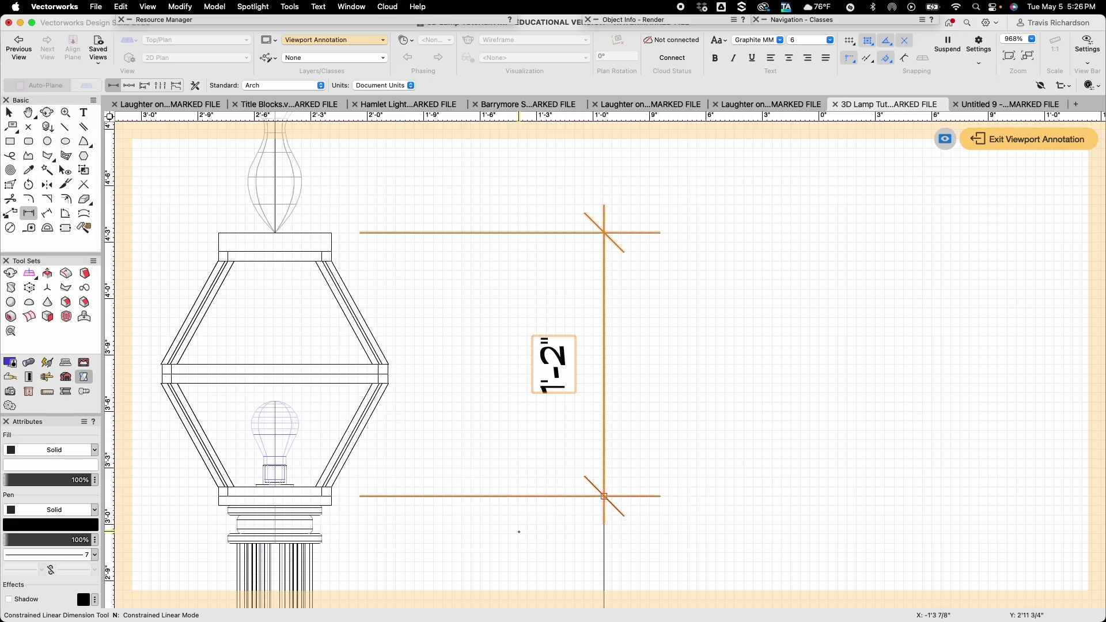
Dimension the overall height from the slab's bottom corner to the finial's tip, placing it outside the other vertical dimensions with a 3' offset distance
{"action": "middle_click_drag", "start_coordinate": [475, 516], "coordinate": [449, 314]}
{"action": "scroll", "coordinate": [461, 330], "scroll_direction": "down", "scroll_amount": 5}
{"action": "middle_click_drag", "start_coordinate": [463, 496], "coordinate": [456, 275]}
{"action": "scroll", "coordinate": [446, 435], "scroll_direction": "down", "scroll_amount": 10}
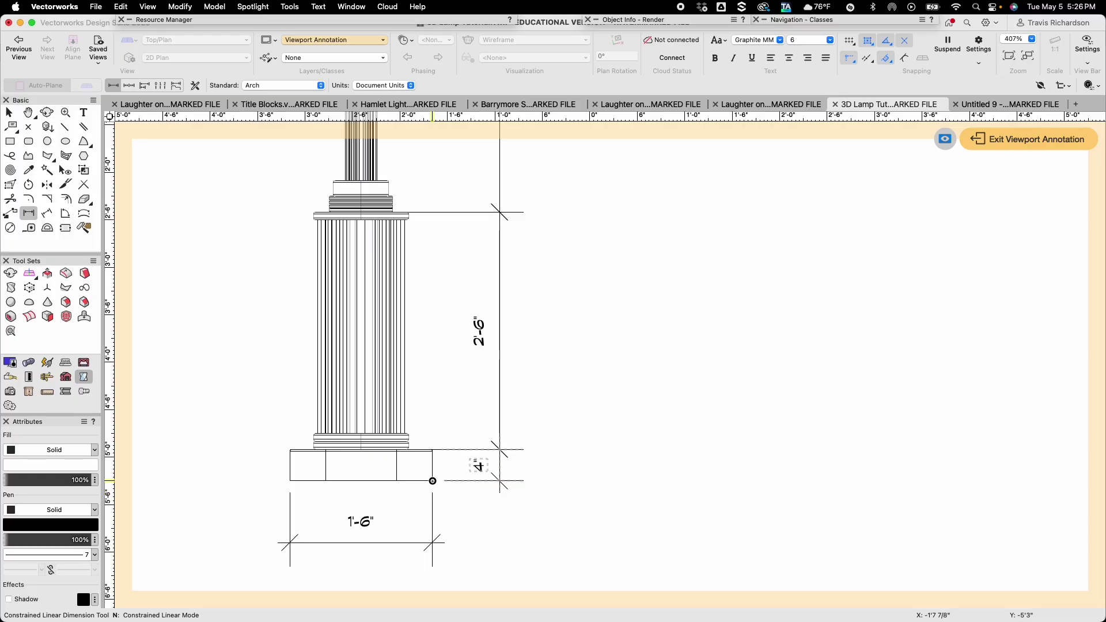
{"action": "left_click", "coordinate": [432, 480]}
{"action": "scroll", "coordinate": [432, 480], "scroll_direction": "down", "scroll_amount": 5}
{"action": "scroll", "coordinate": [406, 461], "scroll_direction": "up", "scroll_amount": 3}
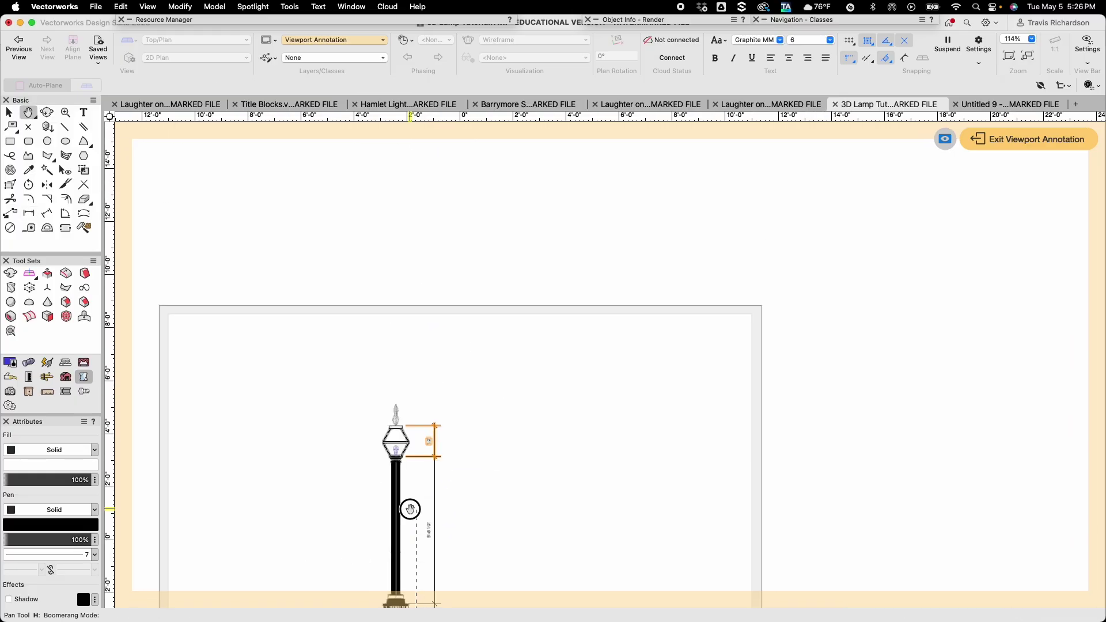
{"action": "scroll", "coordinate": [401, 455], "scroll_direction": "up", "scroll_amount": 2}
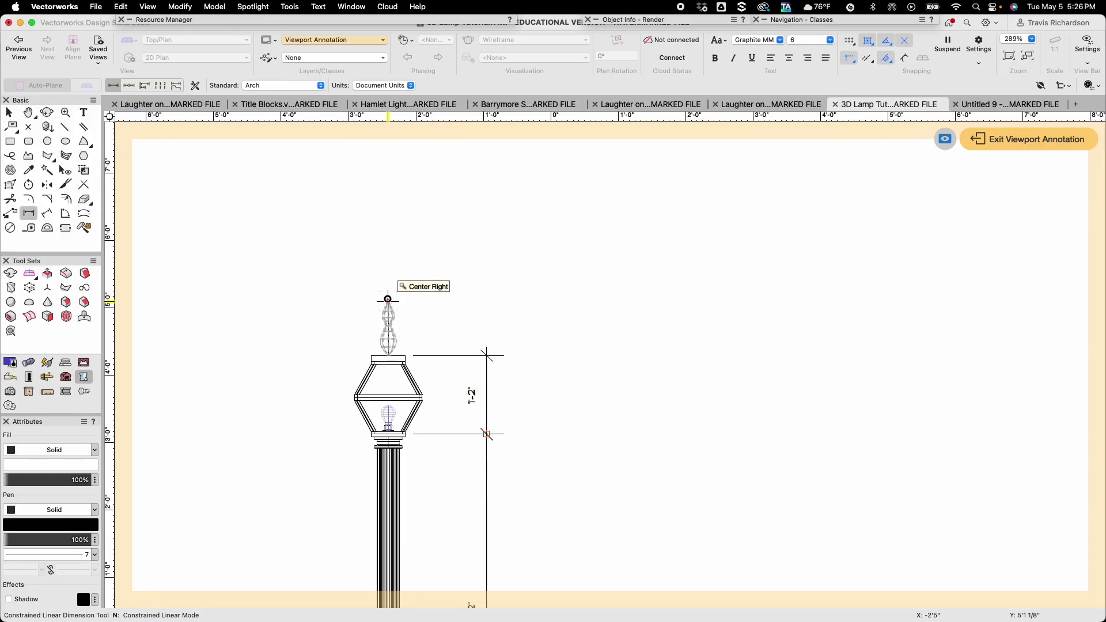
{"action": "middle_click_drag", "start_coordinate": [513, 472], "coordinate": [469, 348]}
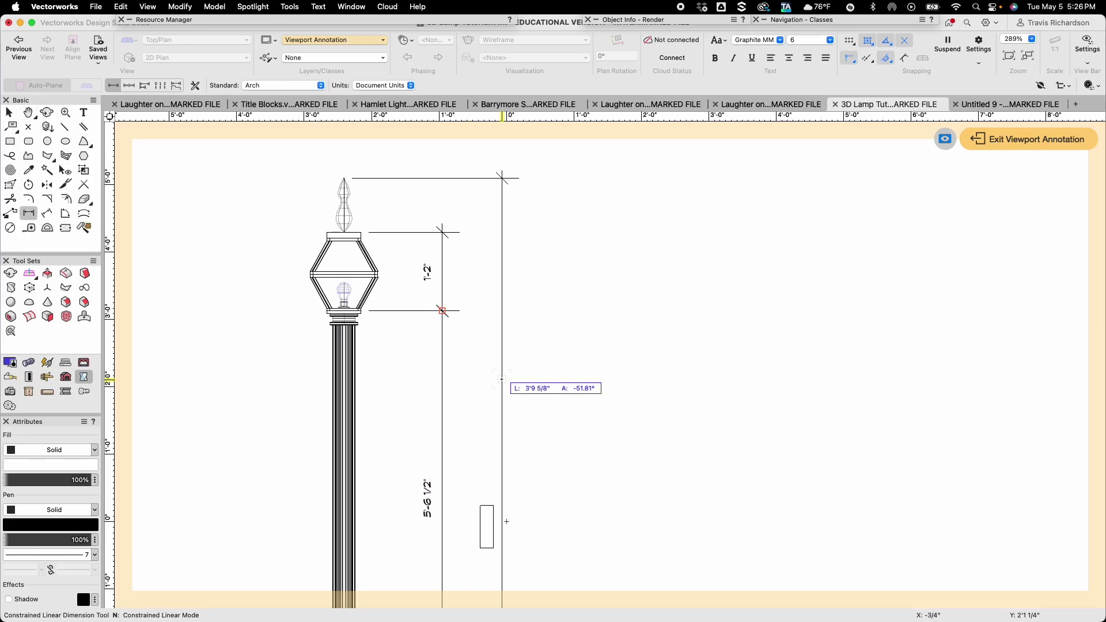
{"action": "key", "text": "Tab"}
{"action": "type", "text": "3'"}
{"action": "key", "text": "Return"}
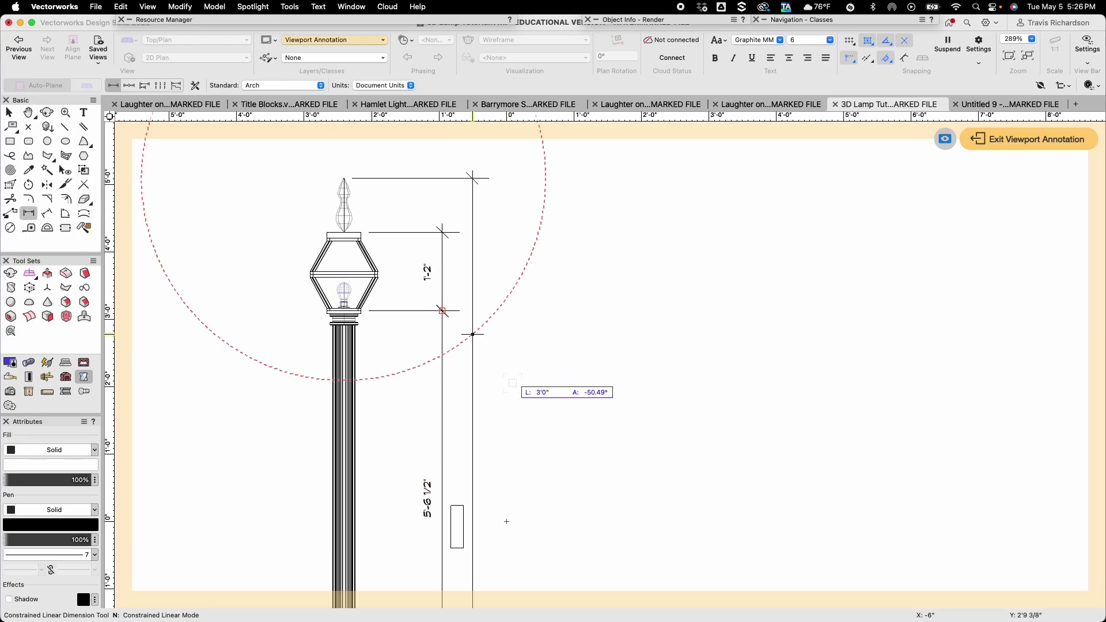
{"action": "left_click", "coordinate": [512, 383]}
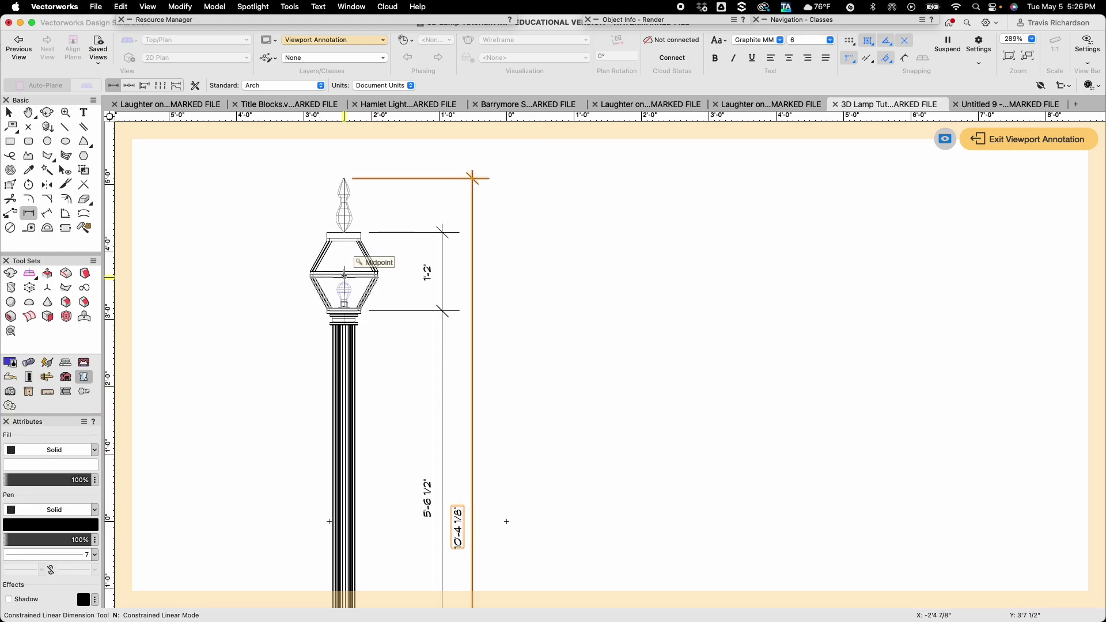
Dimension the width of the lantern's middle band, placing the dimension above the finial with a 1'9" offset distance
{"action": "scroll", "coordinate": [358, 254], "scroll_direction": "up", "scroll_amount": 5}
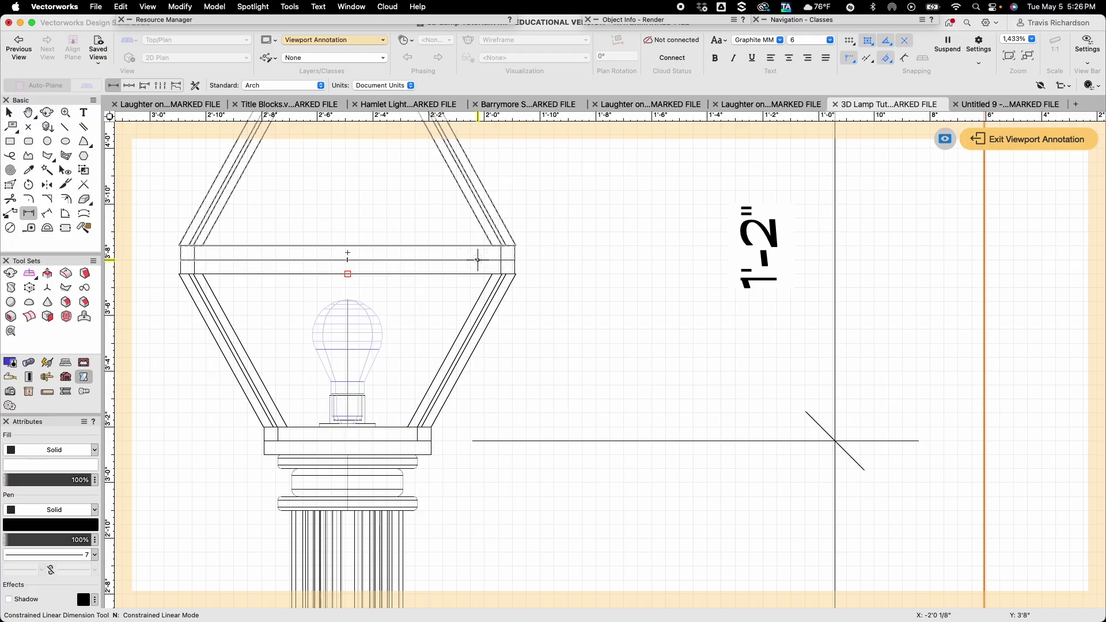
{"action": "left_click", "coordinate": [514, 260]}
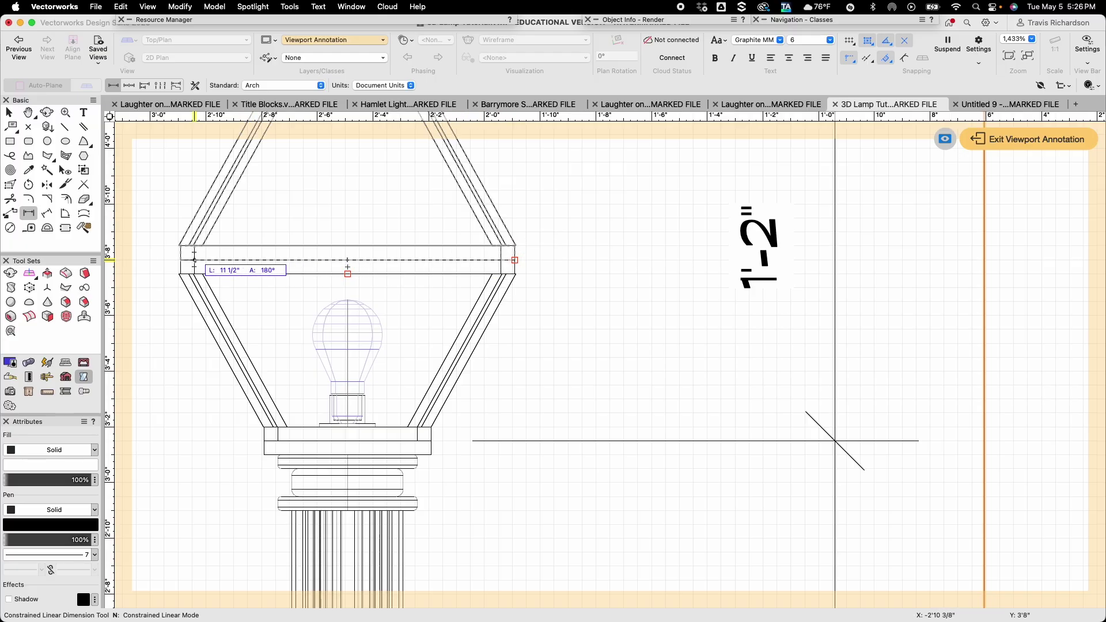
{"action": "left_click", "coordinate": [180, 259]}
{"action": "scroll", "coordinate": [180, 260], "scroll_direction": "down", "scroll_amount": 5}
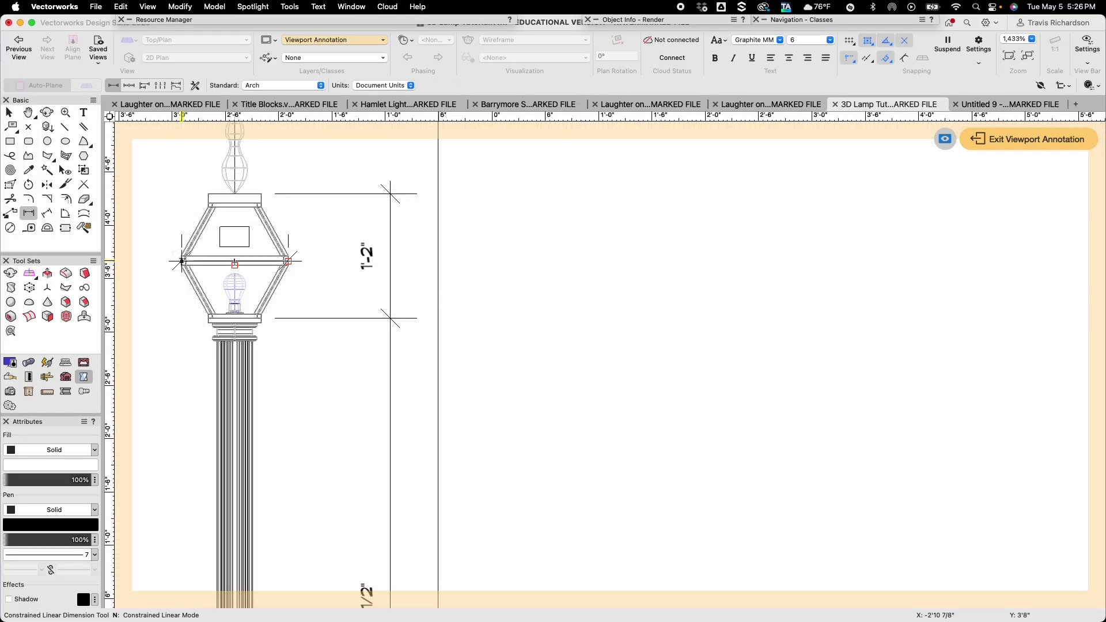
{"action": "middle_click_drag", "start_coordinate": [182, 259], "coordinate": [242, 443]}
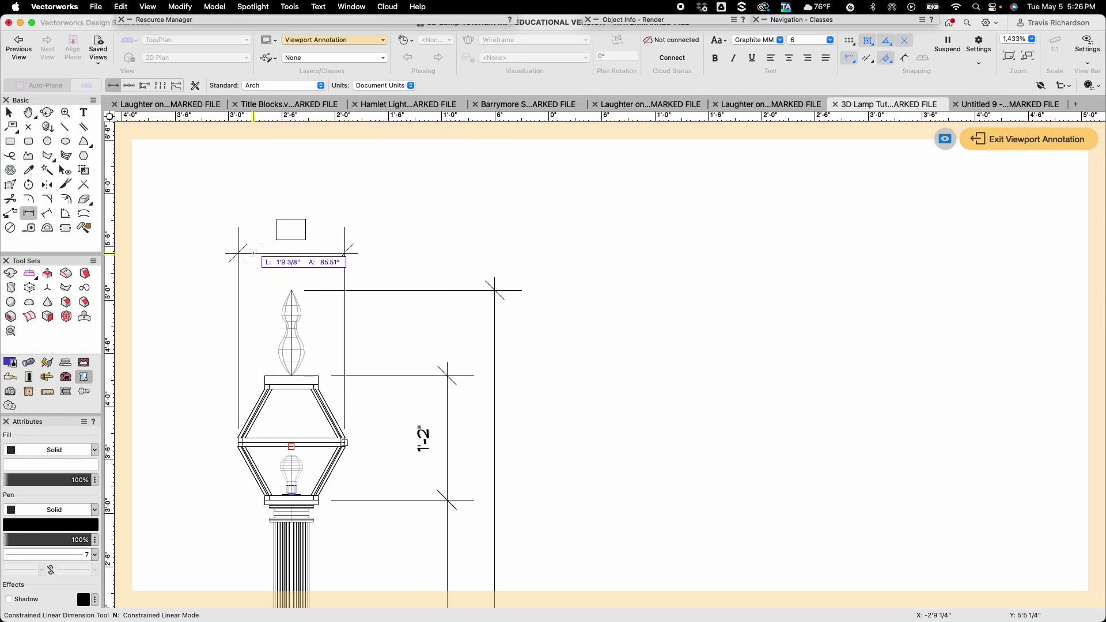
{"action": "key", "text": "Tab"}
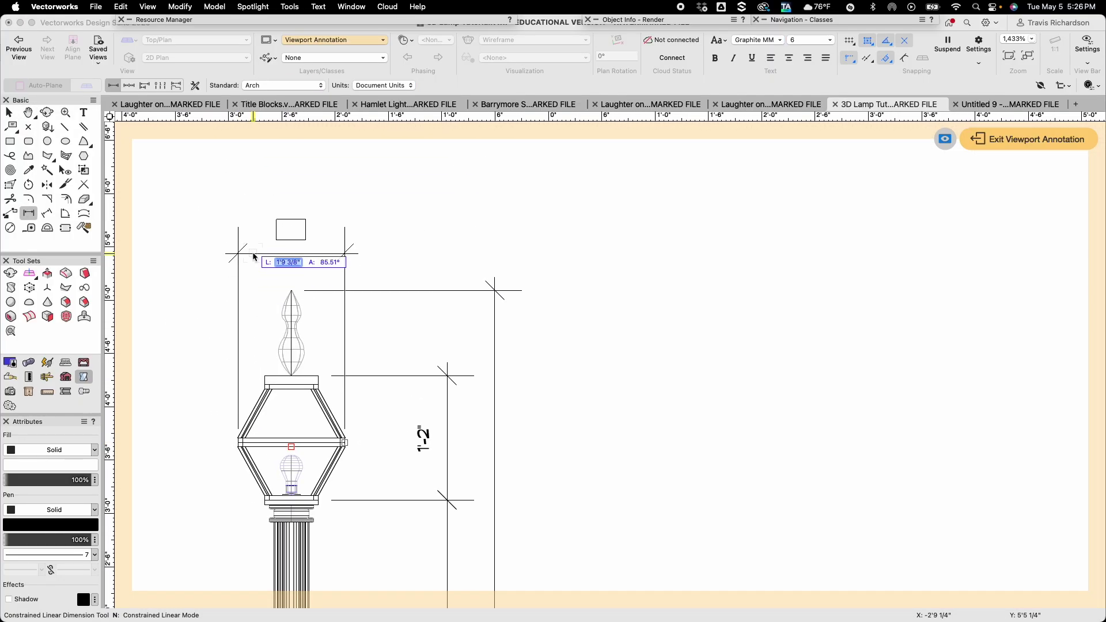
{"action": "type", "text": "1'9"}
{"action": "key", "text": "Return"}
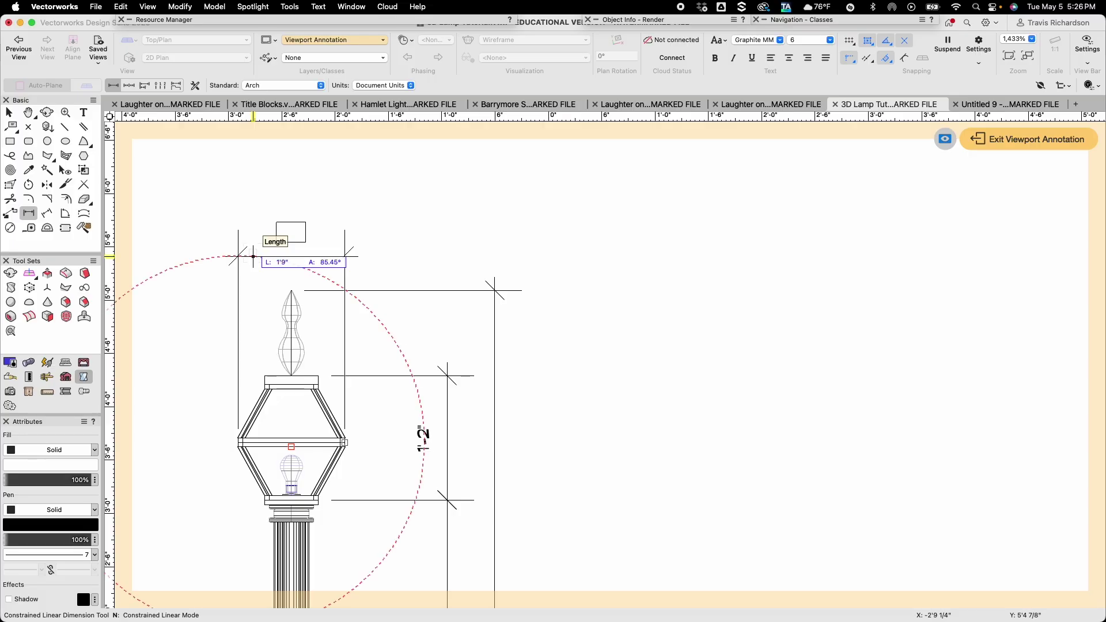
{"action": "left_click", "coordinate": [254, 258]}
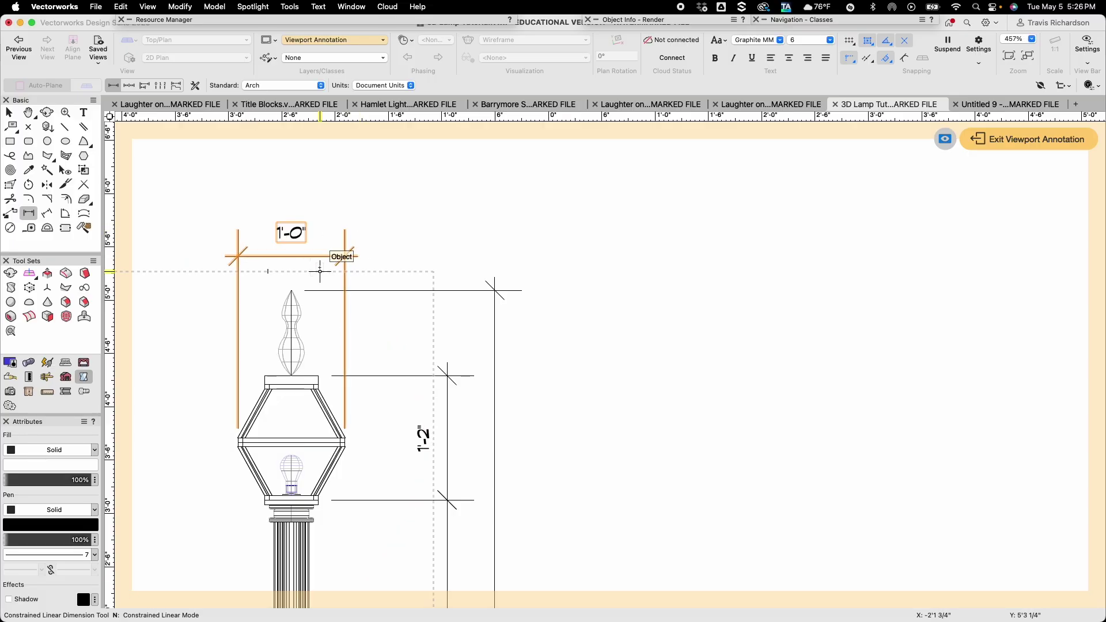
Dimension the height from the lantern's bottom frame to its middle band, placing the dimension to the lantern's left with a 9" offset distance
{"action": "key", "text": "h"}
{"action": "left_click_drag", "start_coordinate": [239, 474], "coordinate": [332, 337]}
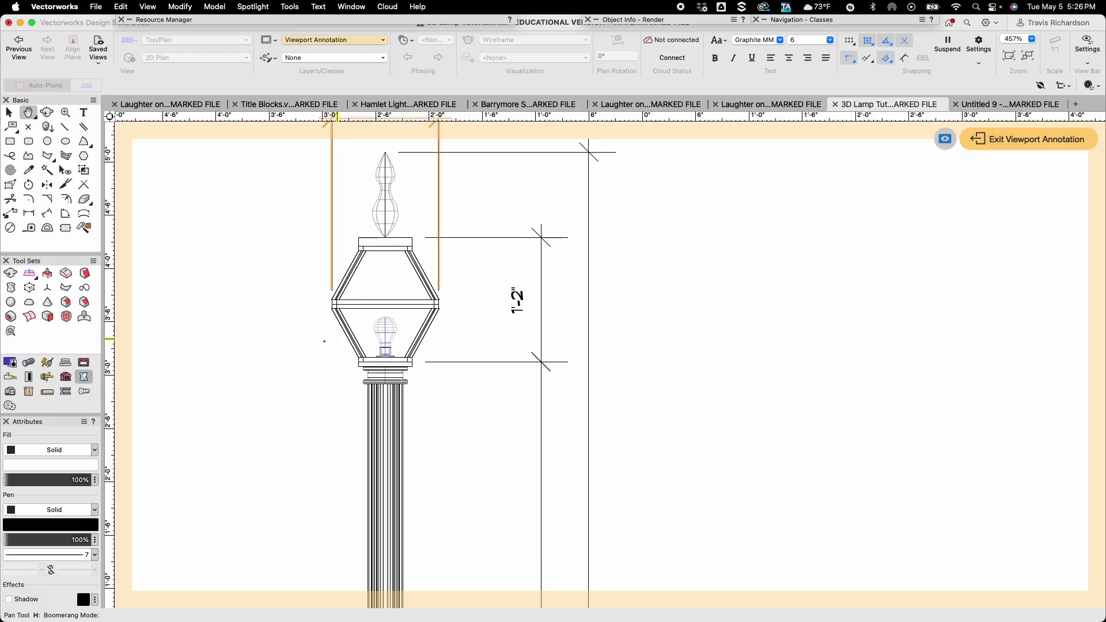
{"action": "key", "text": "e"}
{"action": "scroll", "coordinate": [298, 371], "scroll_direction": "up", "scroll_amount": 3}
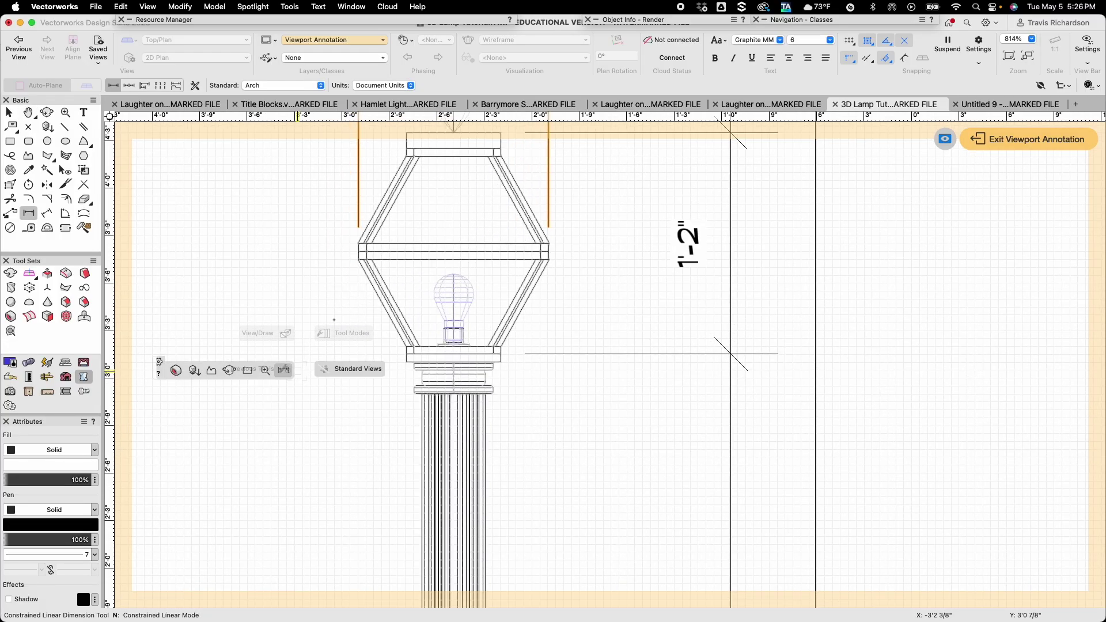
{"action": "left_click", "coordinate": [358, 251]}
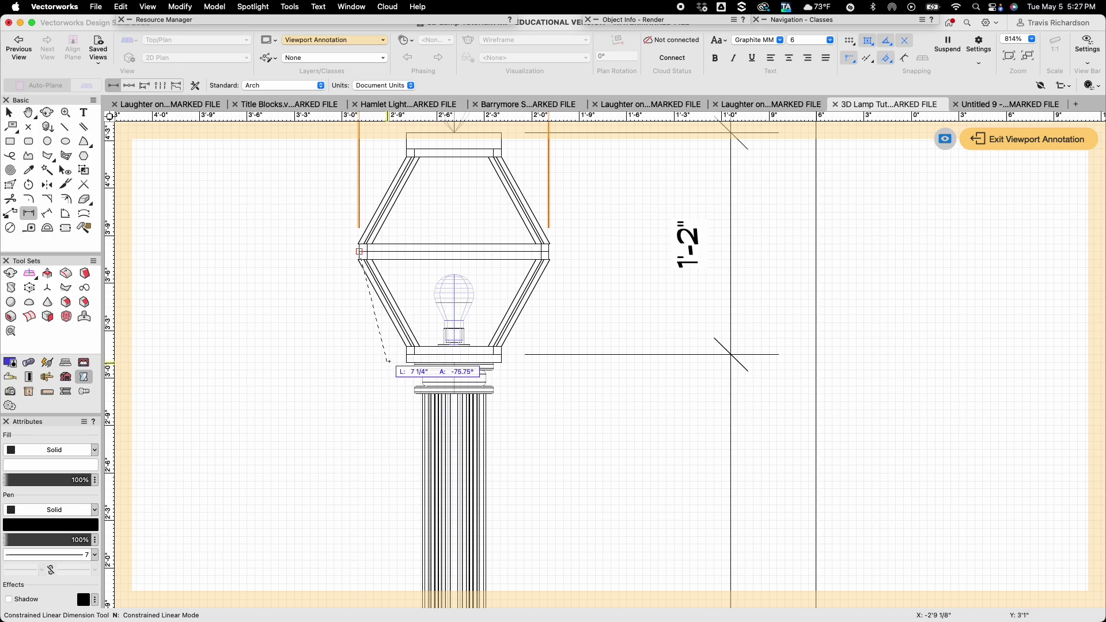
{"action": "left_click", "coordinate": [406, 354]}
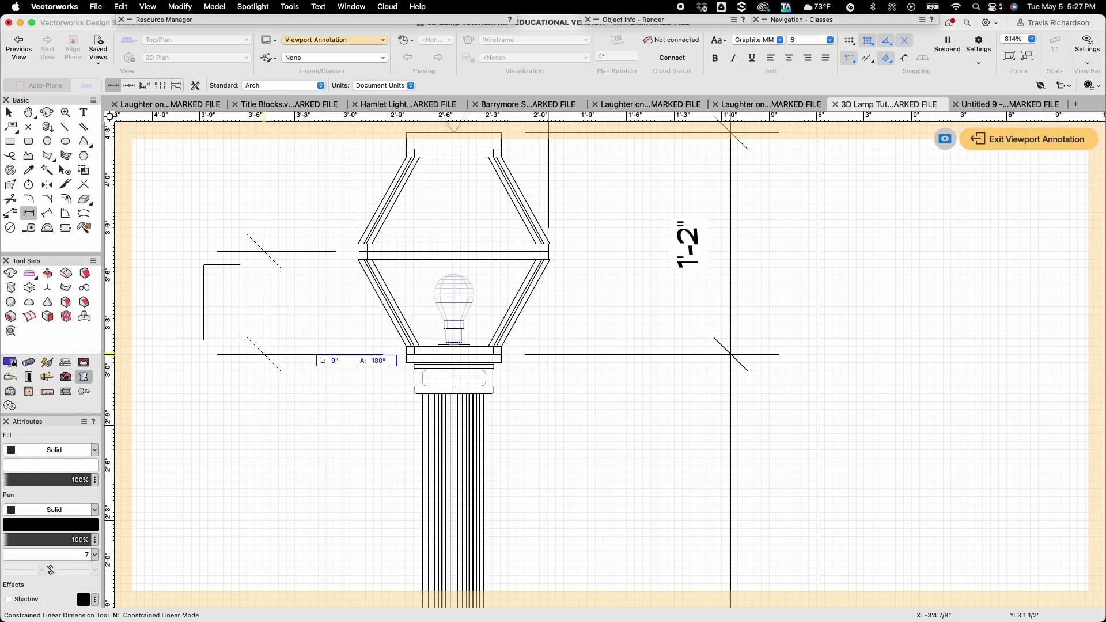
{"action": "left_click", "coordinate": [264, 355]}
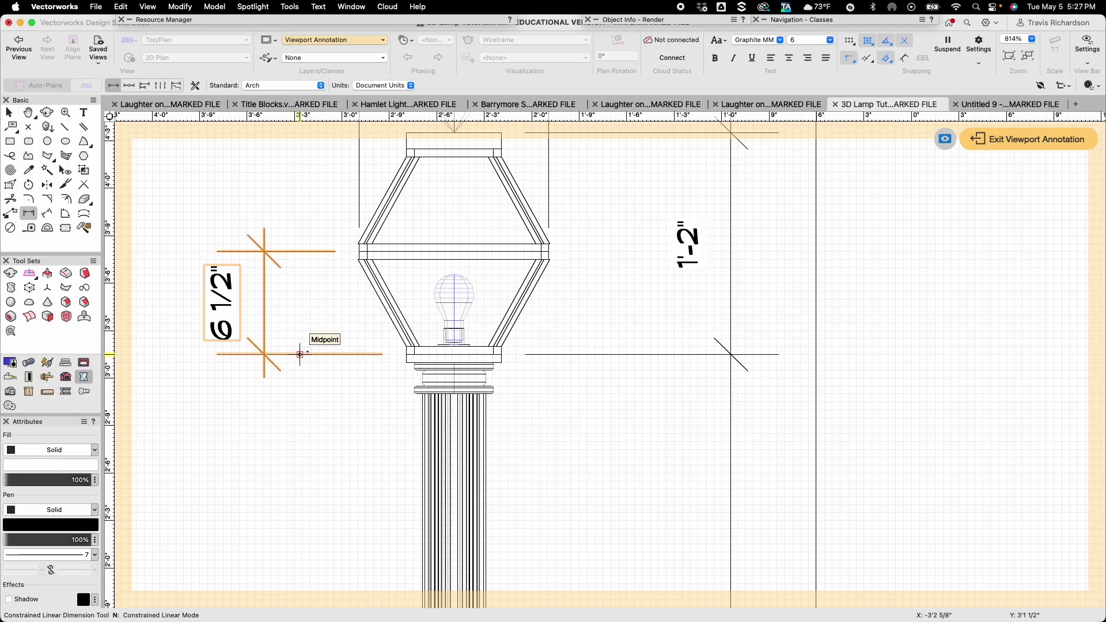
{"action": "scroll", "coordinate": [300, 354], "scroll_direction": "down", "scroll_amount": 5}
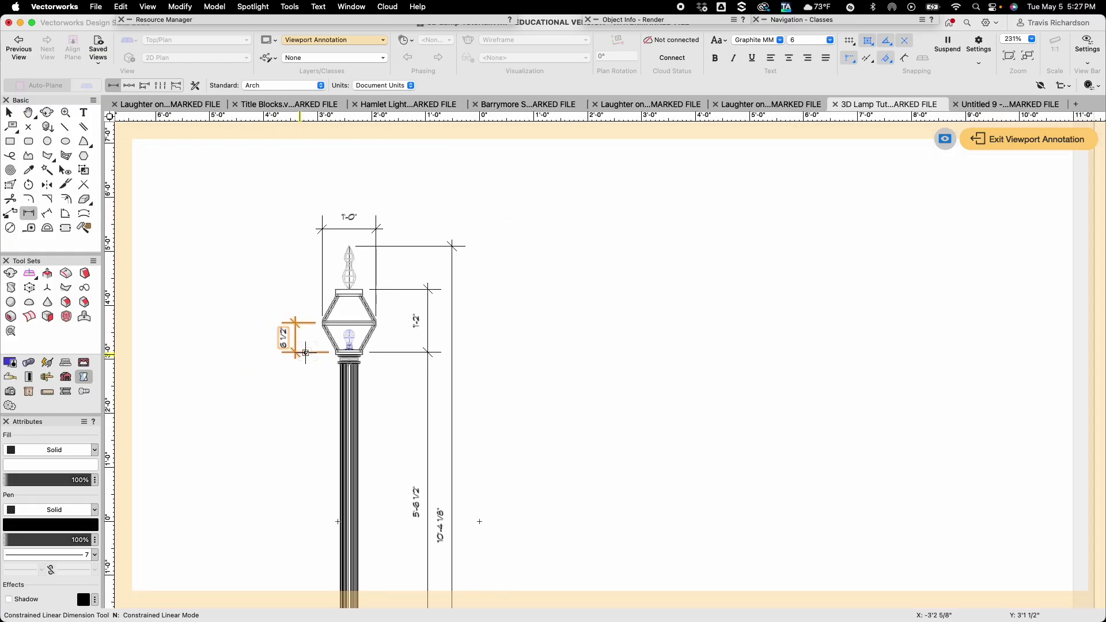
{"action": "key", "text": "x"}
{"action": "scroll", "coordinate": [307, 354], "scroll_direction": "down", "scroll_amount": 2}
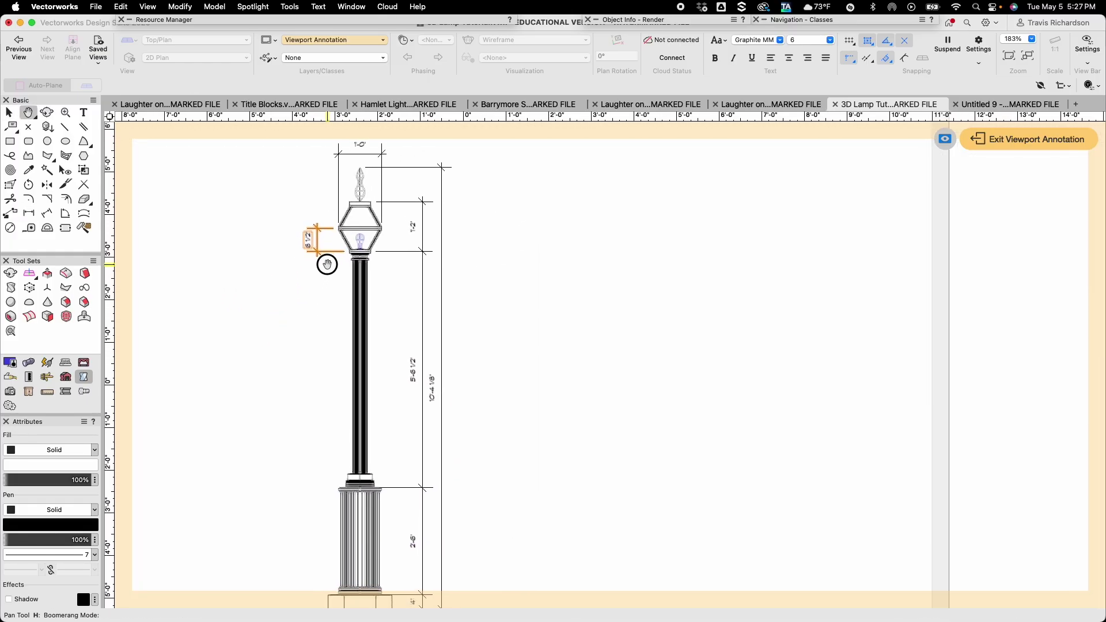
Finish annotating the front-view lamp post viewport and return to the sheet with nothing selected
{"action": "scroll", "coordinate": [326, 311], "scroll_direction": "down", "scroll_amount": 1}
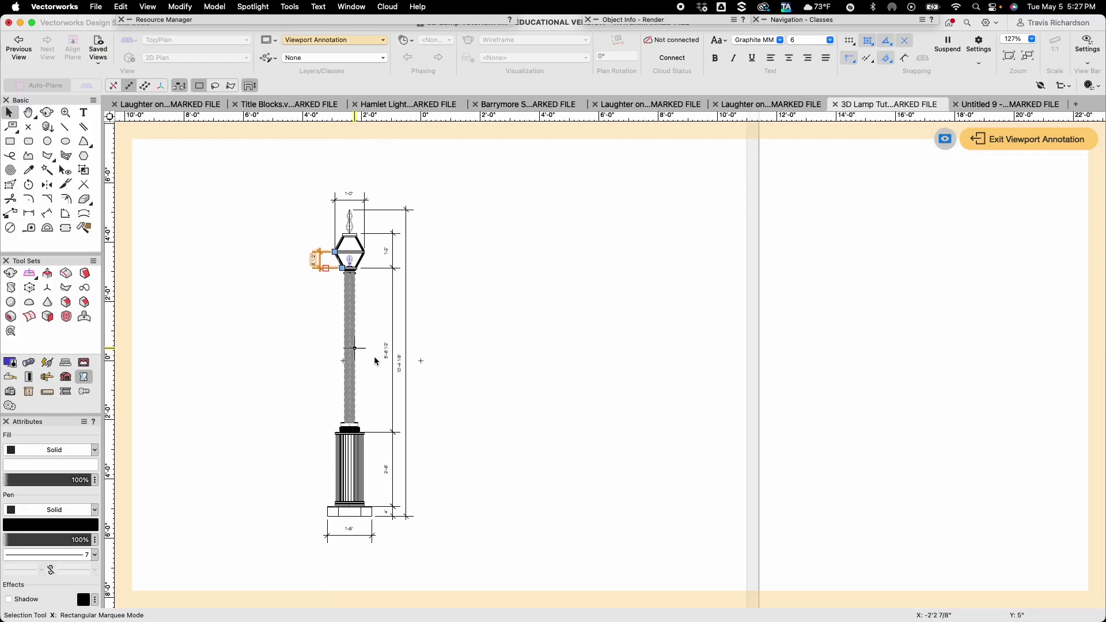
{"action": "left_click", "coordinate": [461, 278]}
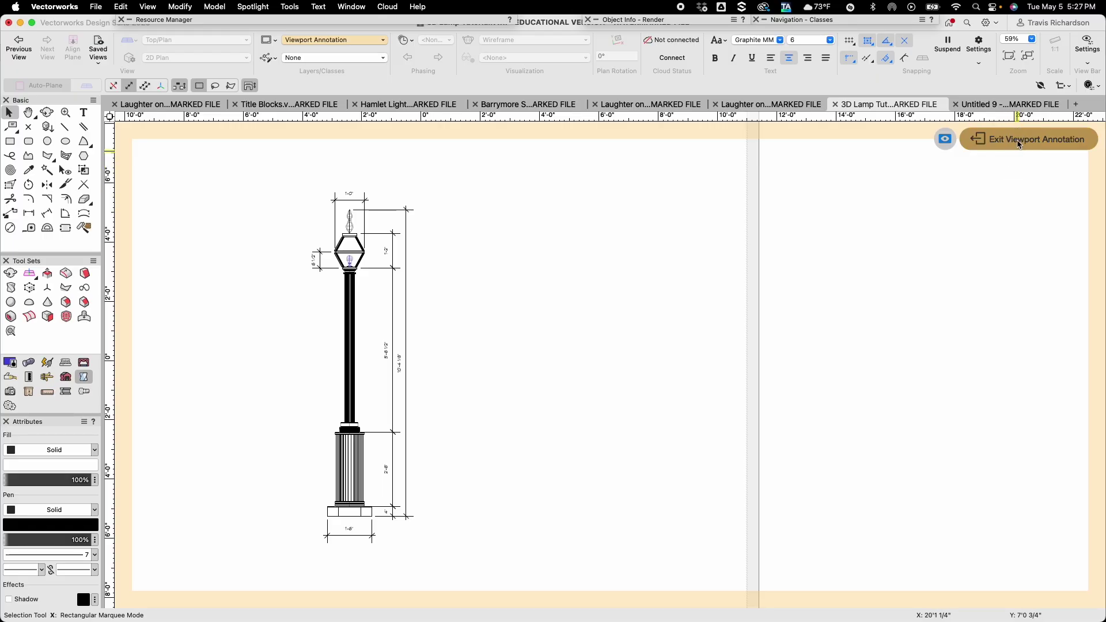
{"action": "left_click", "coordinate": [1019, 145]}
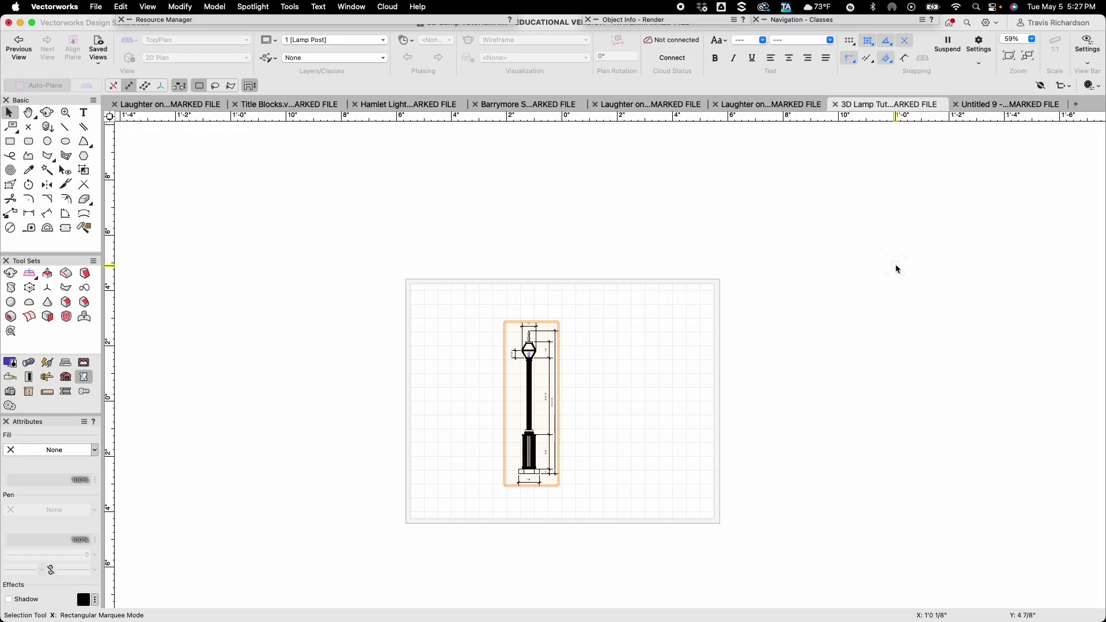
{"action": "left_click", "coordinate": [314, 326]}
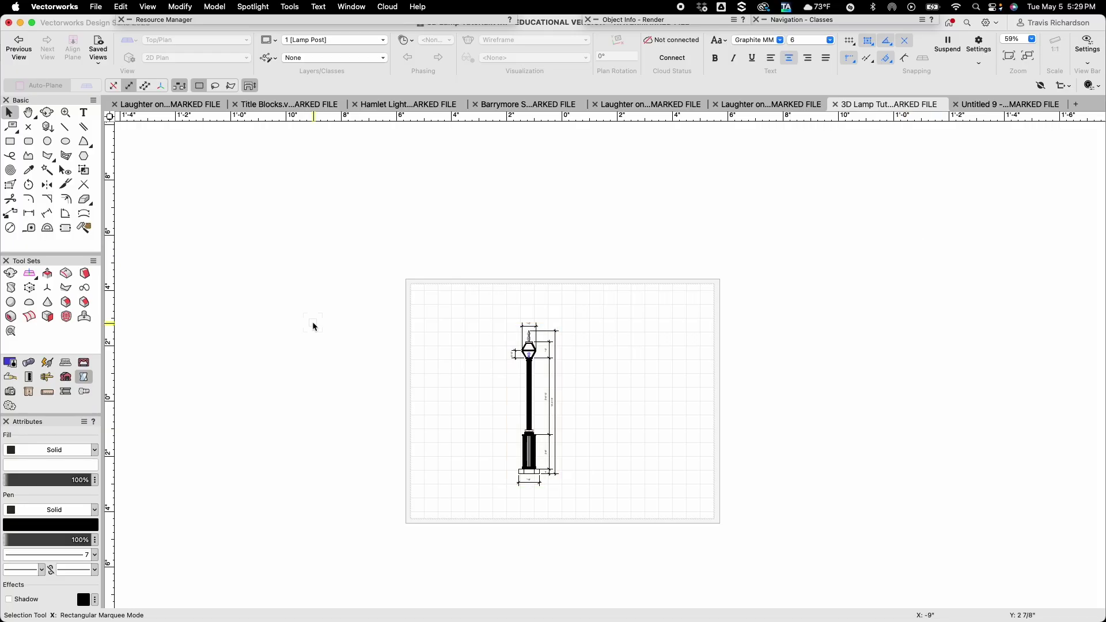
Switch to Design Layer-1 and show the lamp post parts in Top/Plan view
{"action": "left_click", "coordinate": [334, 41]}
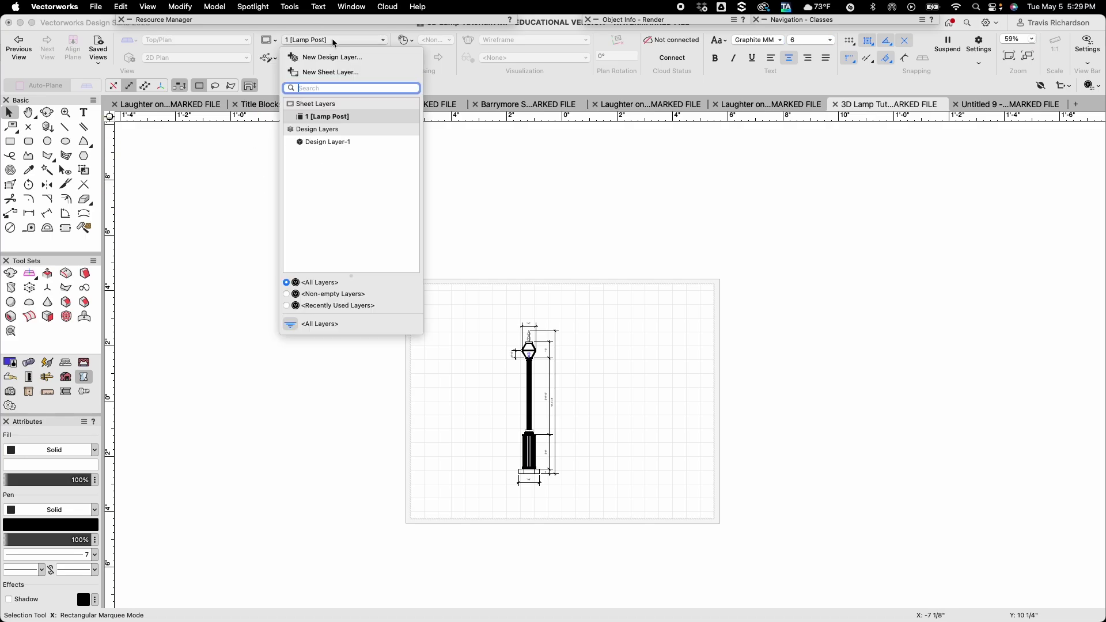
{"action": "left_click", "coordinate": [327, 142]}
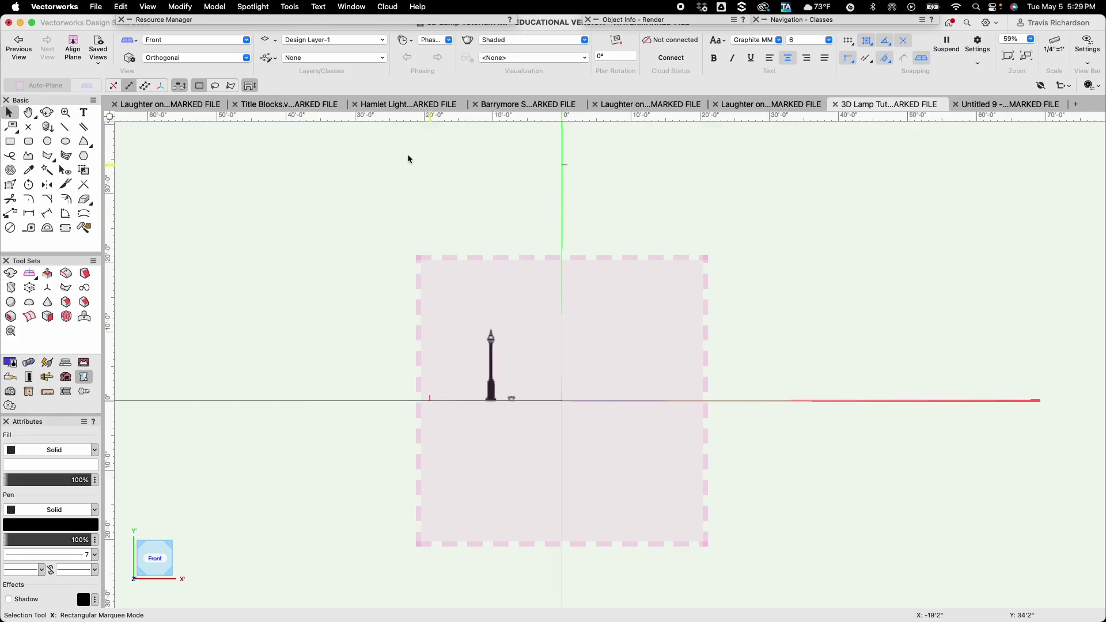
{"action": "left_click", "coordinate": [201, 37]}
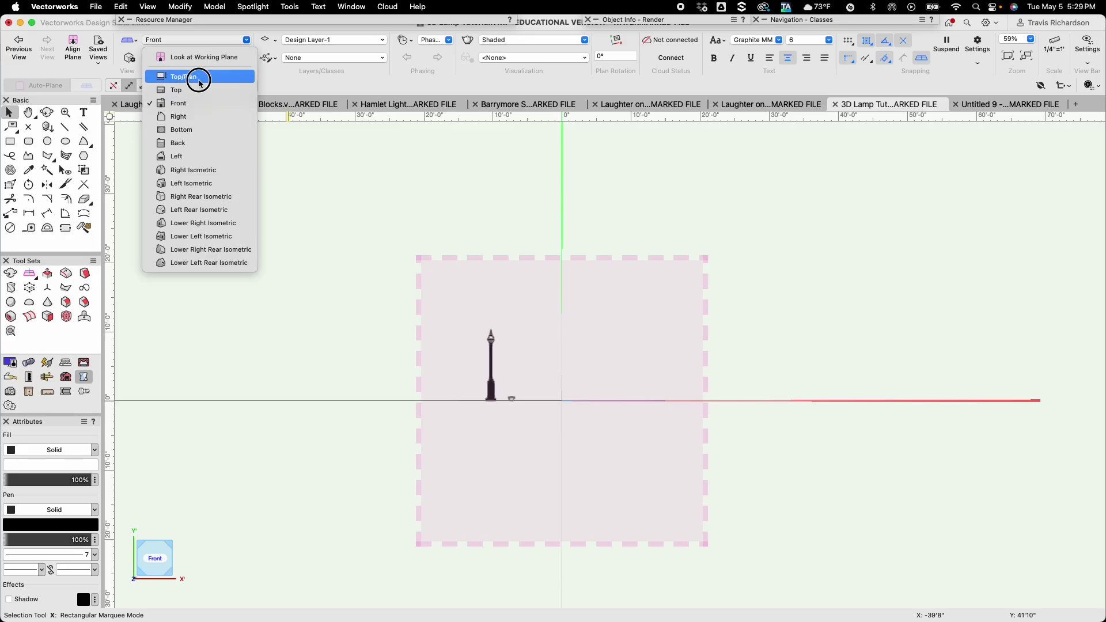
{"action": "left_click", "coordinate": [198, 79]}
{"action": "key", "text": "F5"}
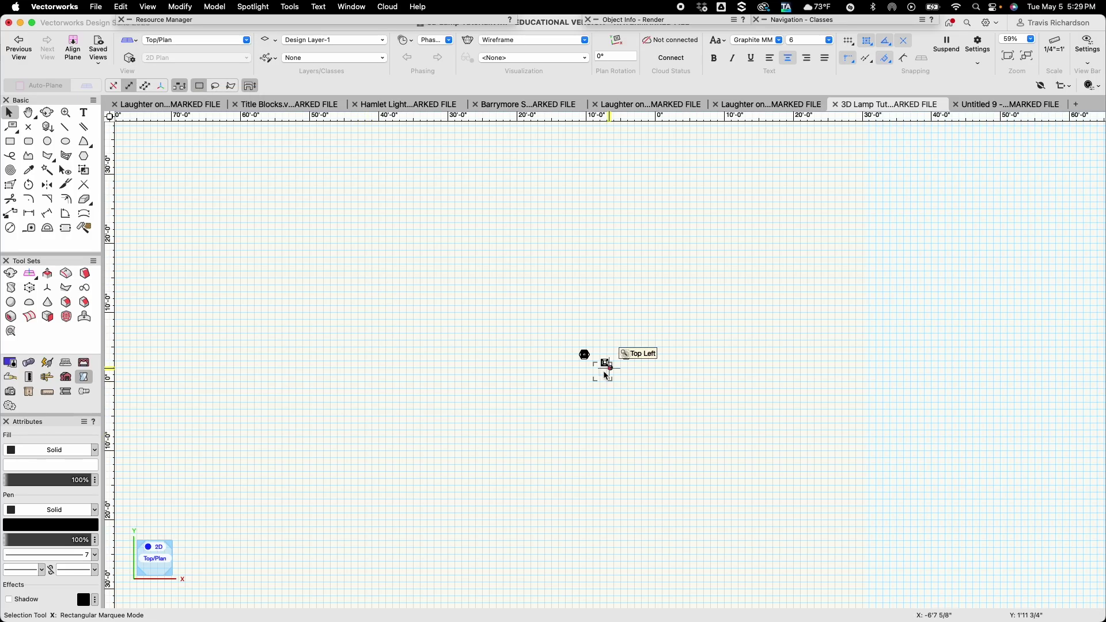
{"action": "scroll", "coordinate": [605, 371], "scroll_direction": "up", "scroll_amount": 5}
{"action": "scroll", "coordinate": [604, 372], "scroll_direction": "up", "scroll_amount": 5}
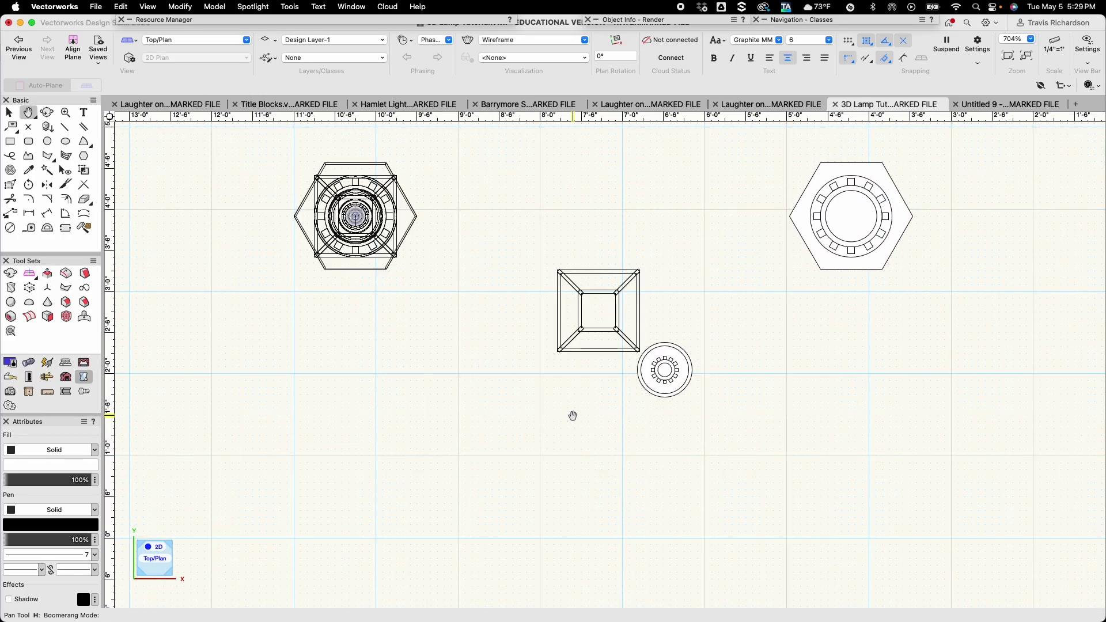
Move the square lamp cage frame left so it no longer overlaps the round part
{"action": "left_click", "coordinate": [592, 337]}
{"action": "left_click_drag", "start_coordinate": [597, 329], "coordinate": [525, 325]}
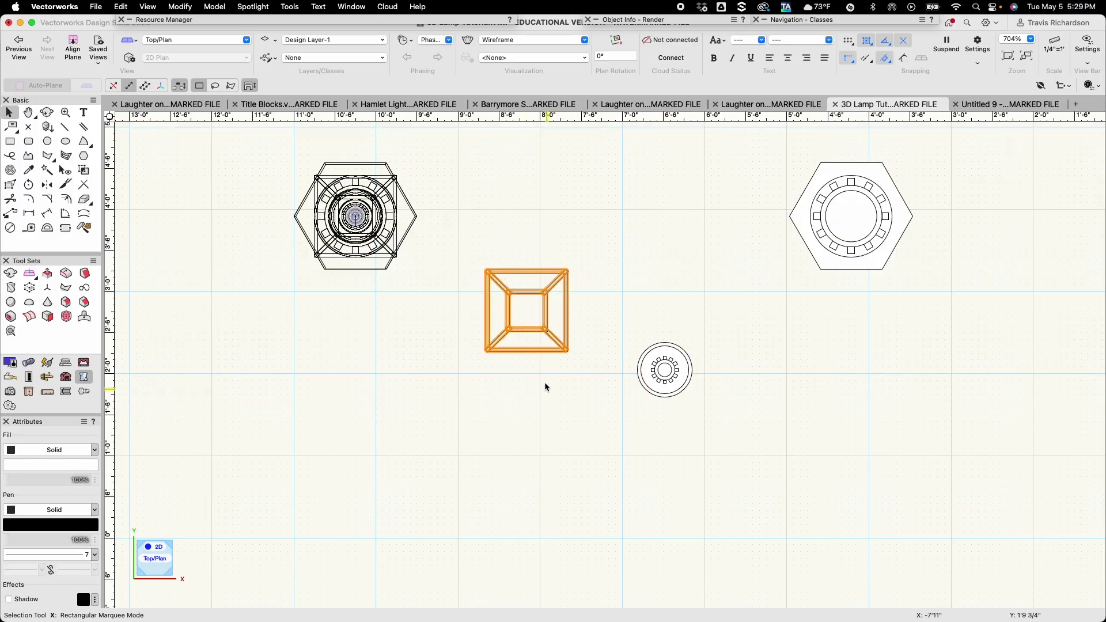
{"action": "left_click", "coordinate": [525, 380]}
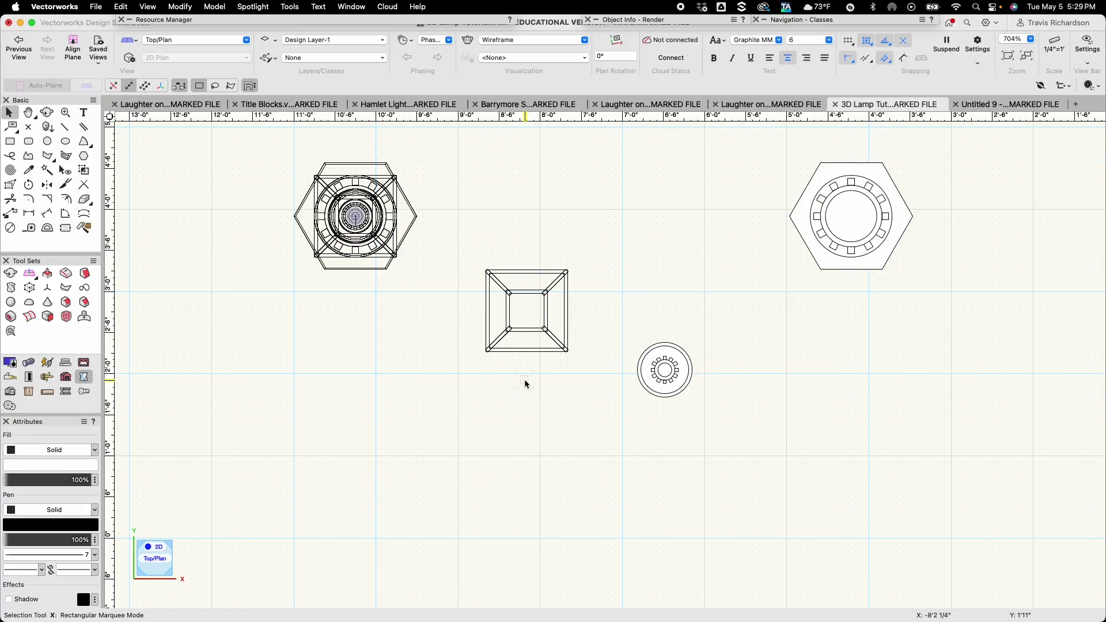
Draw a rectangle around the square lamp cage with a small margin and set its pen and fill to None
{"action": "key", "text": "4"}
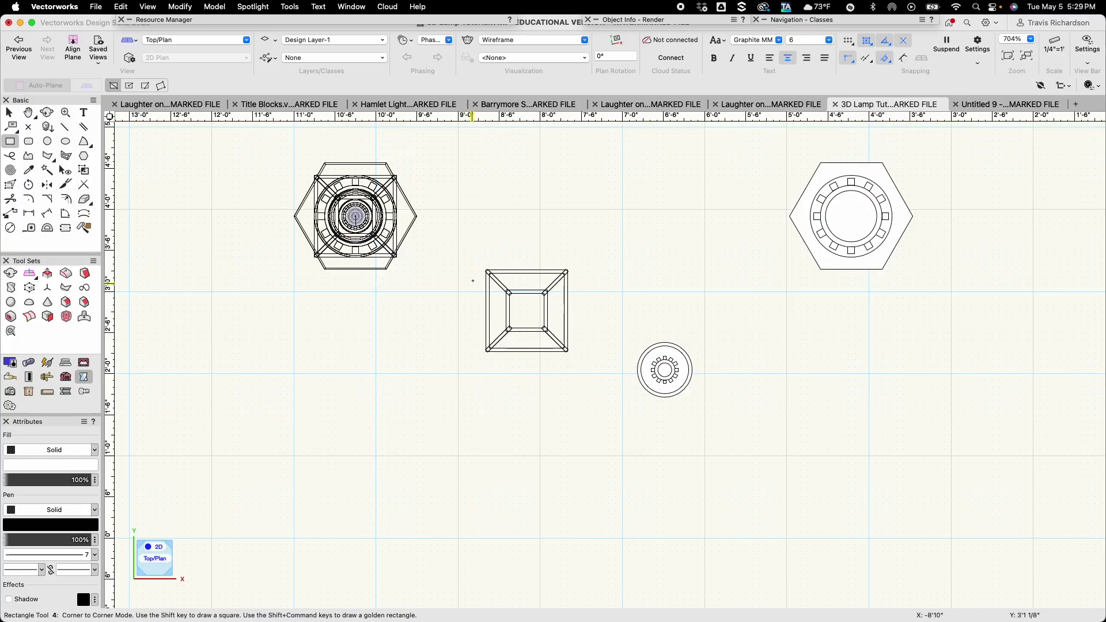
{"action": "left_click_drag", "start_coordinate": [474, 256], "coordinate": [582, 365]}
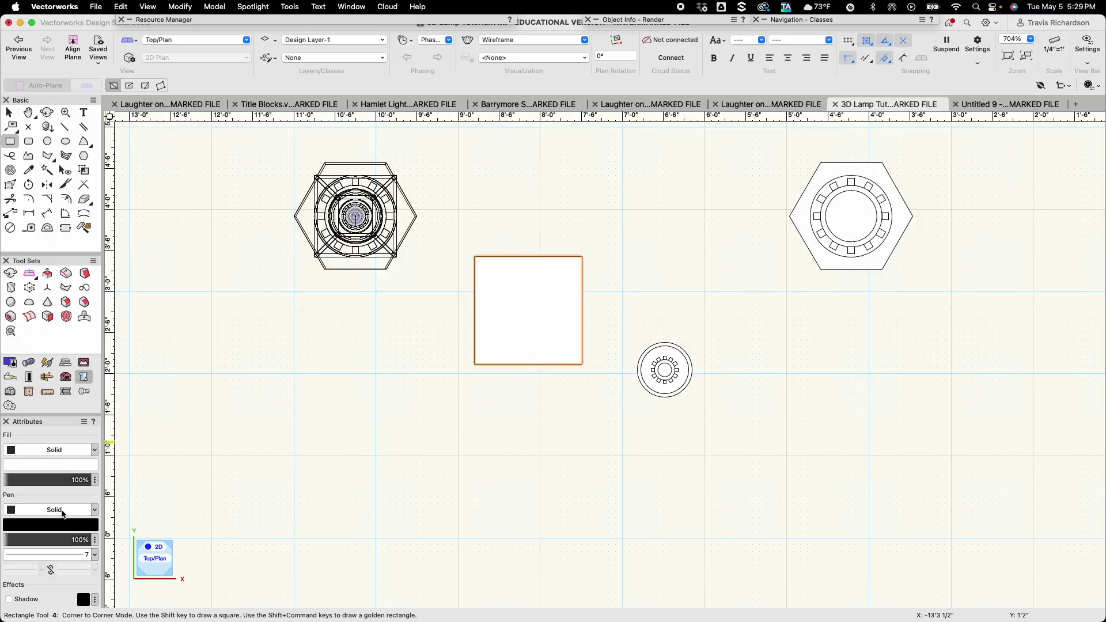
{"action": "left_click", "coordinate": [63, 510]}
{"action": "left_click", "coordinate": [54, 496]}
{"action": "left_click", "coordinate": [57, 450]}
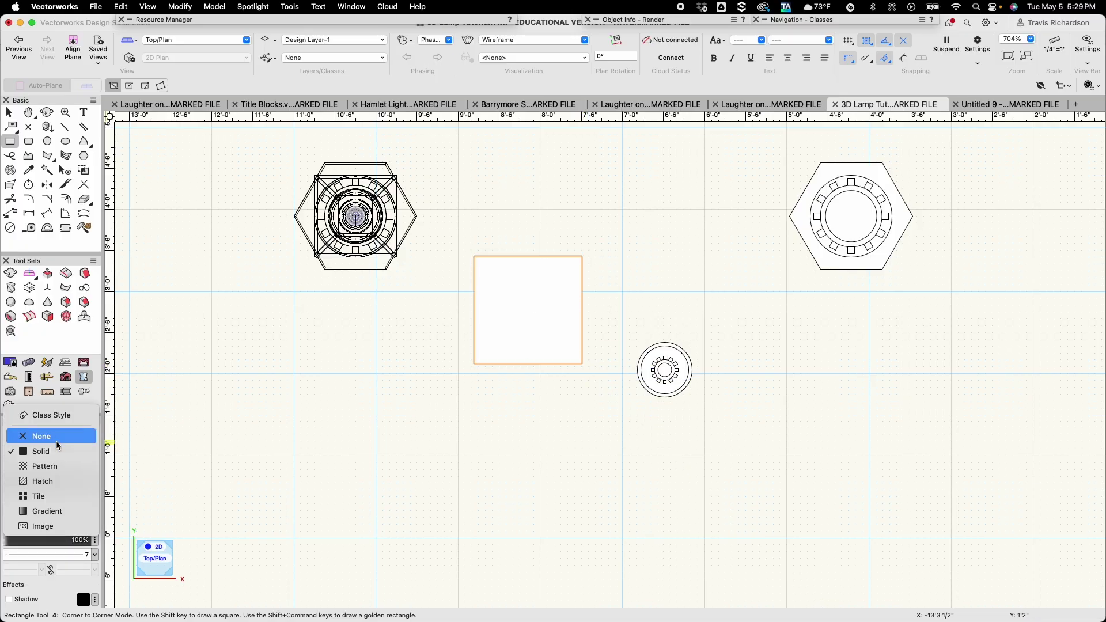
{"action": "left_click", "coordinate": [56, 441]}
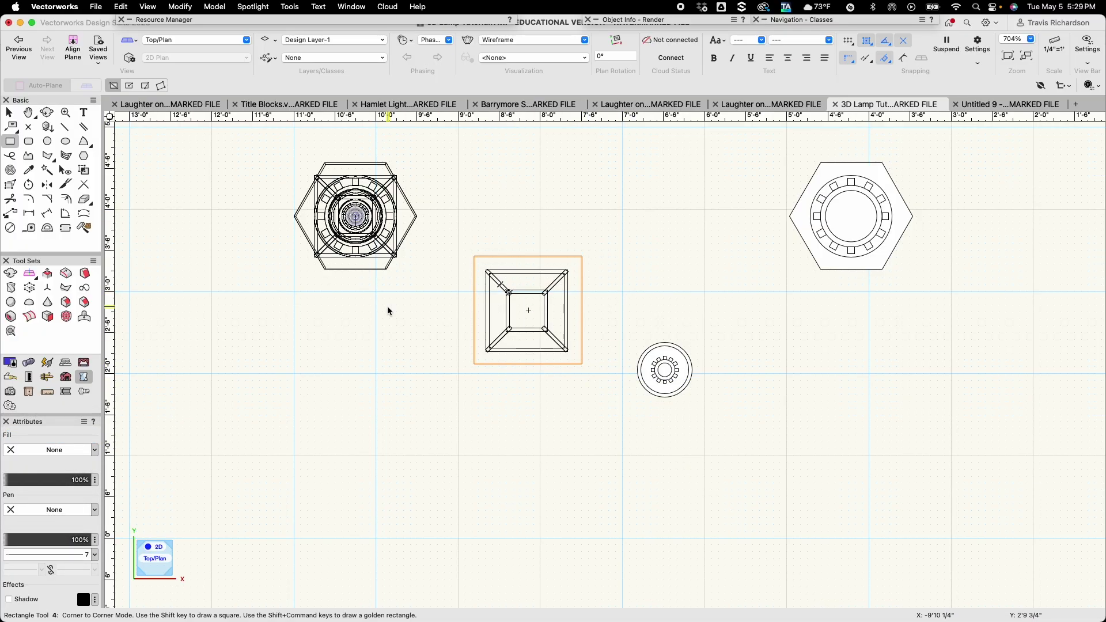
Create a Top/Plan viewport named Lamp Cage from the rectangle on sheet 1 [Lamp Post] at 1/2"=1'0" scale
{"action": "left_click", "coordinate": [159, 7]}
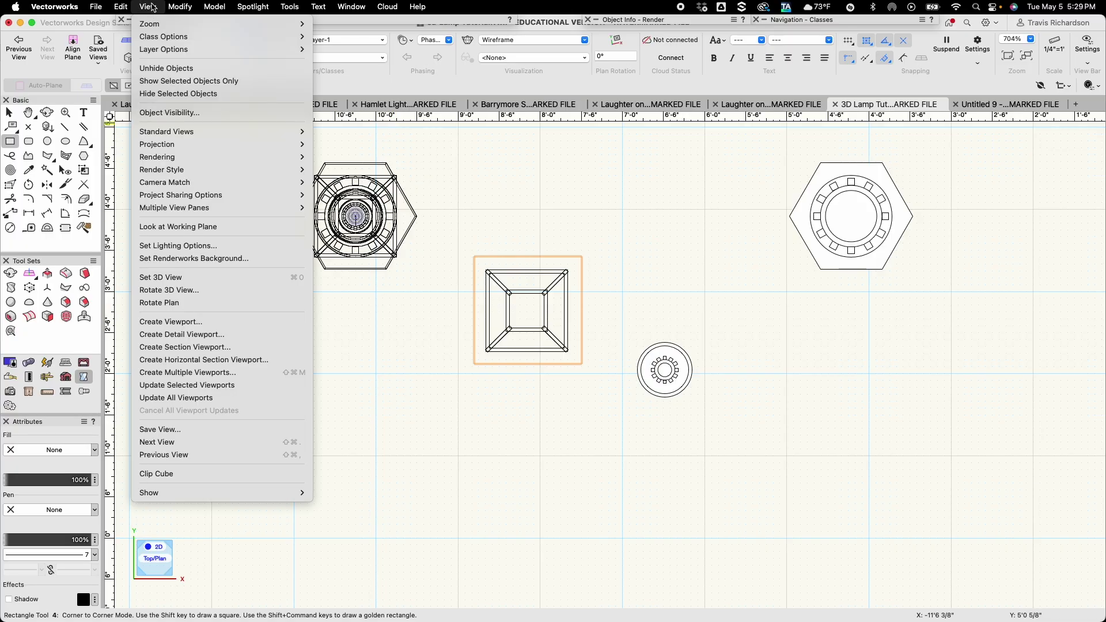
{"action": "left_click", "coordinate": [180, 323]}
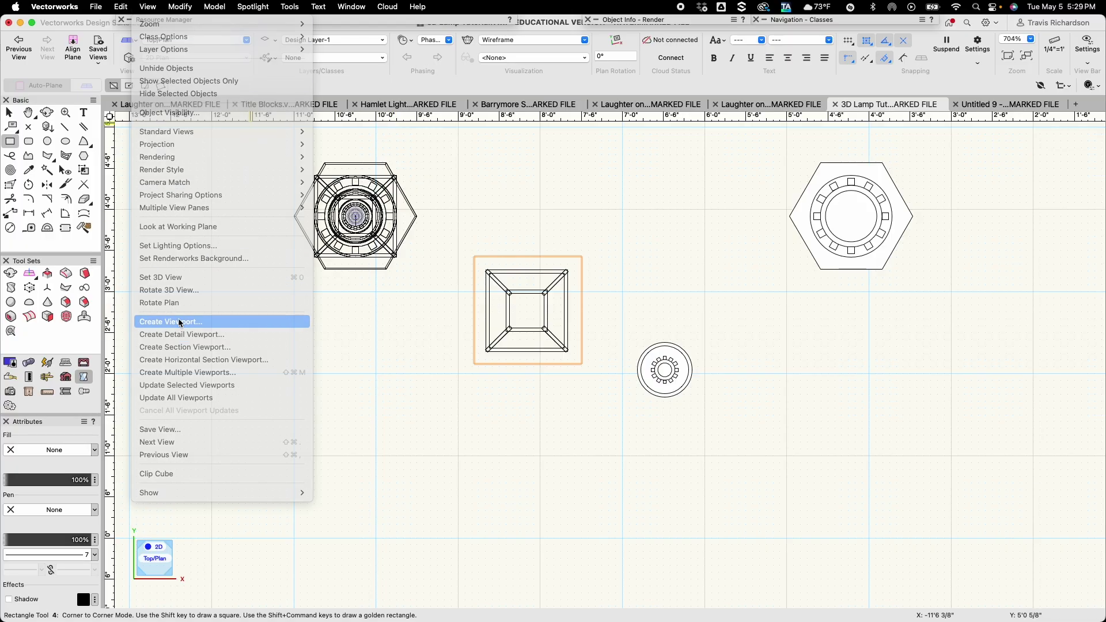
{"action": "left_click", "coordinate": [662, 233]}
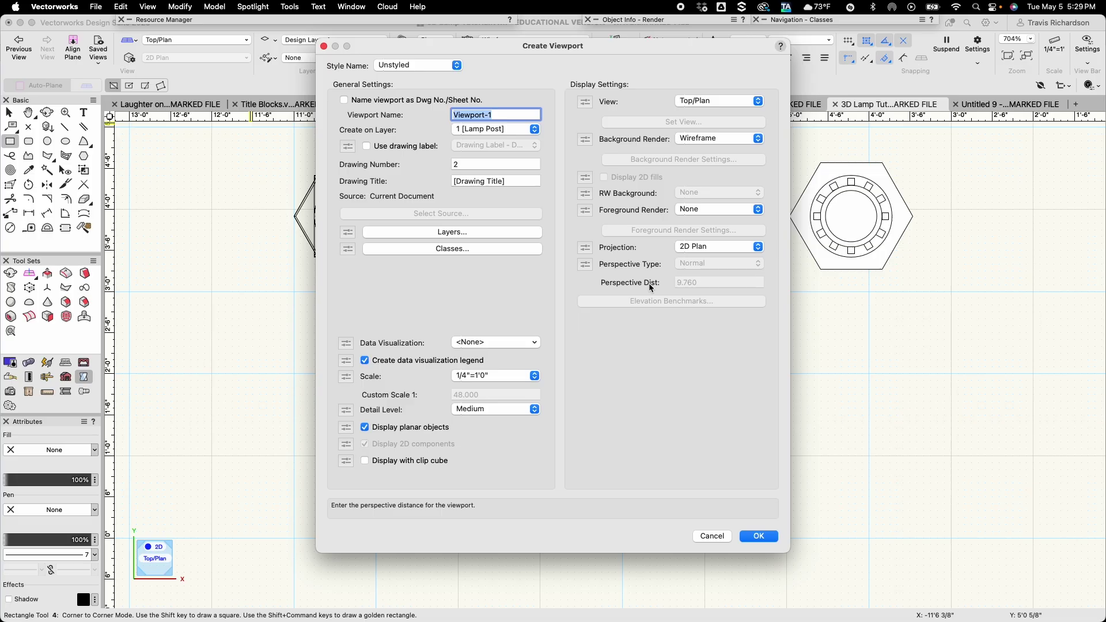
{"action": "type", "text": "Lamp Cage"}
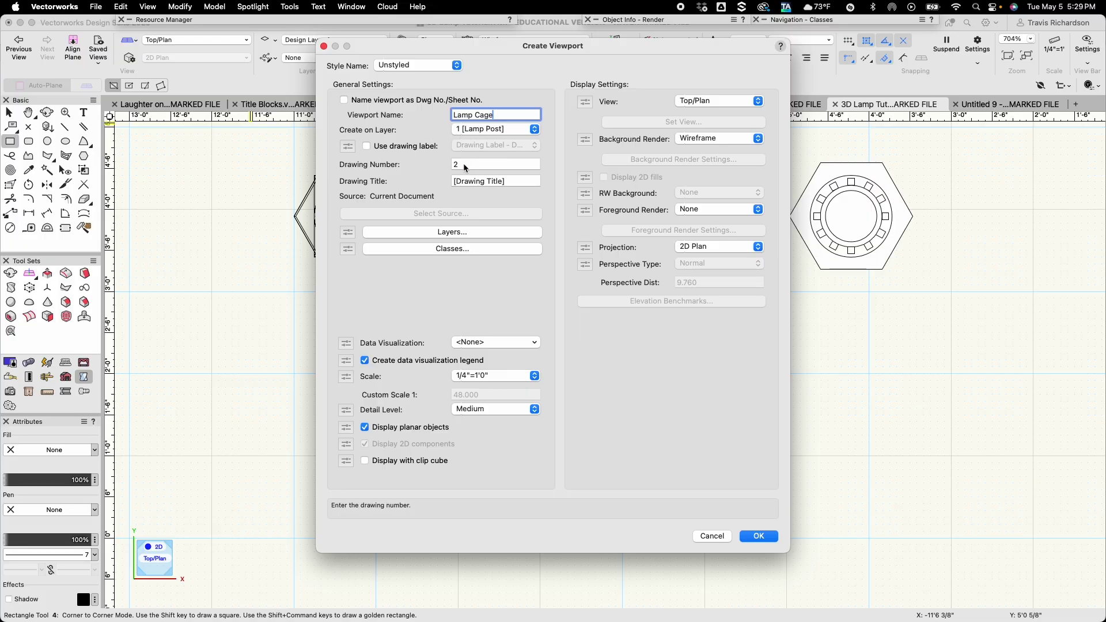
{"action": "left_click", "coordinate": [487, 377]}
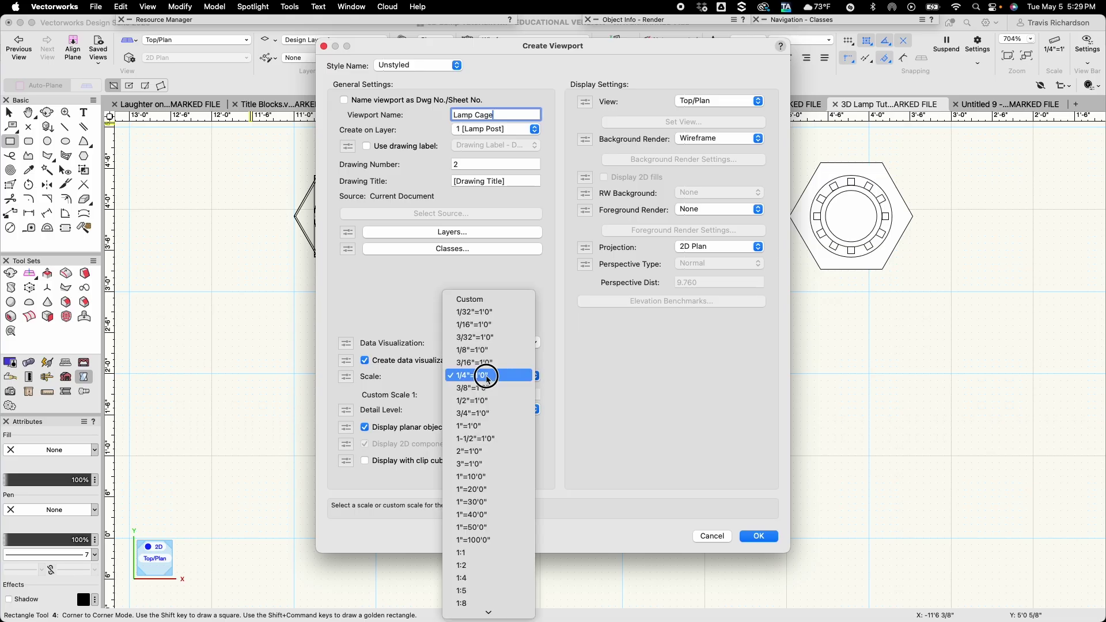
{"action": "left_click", "coordinate": [485, 400]}
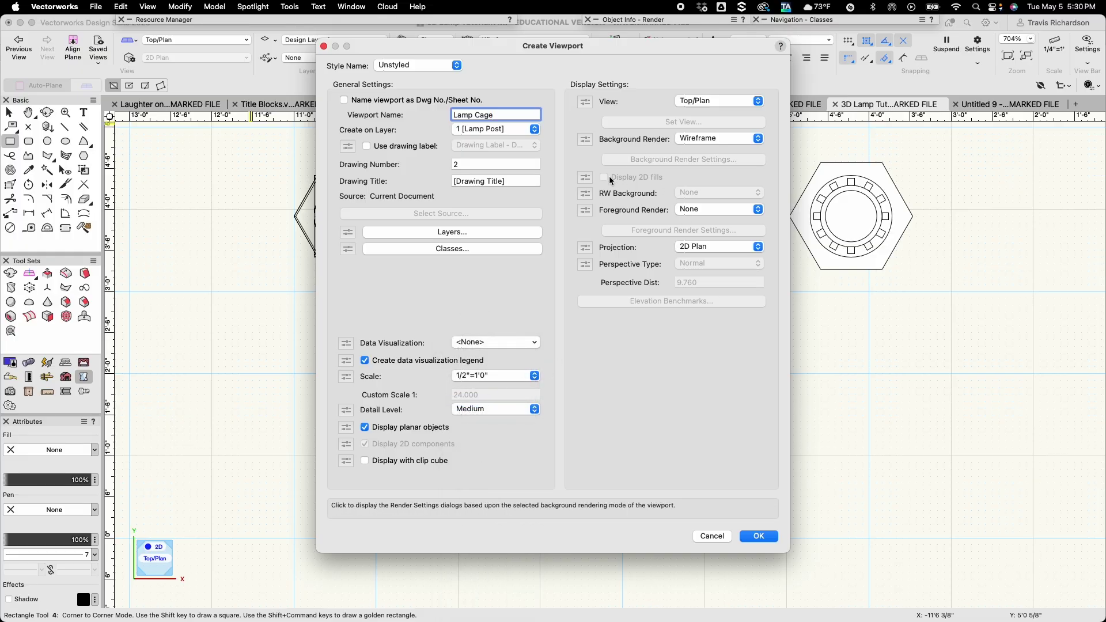
{"action": "left_click", "coordinate": [760, 537]}
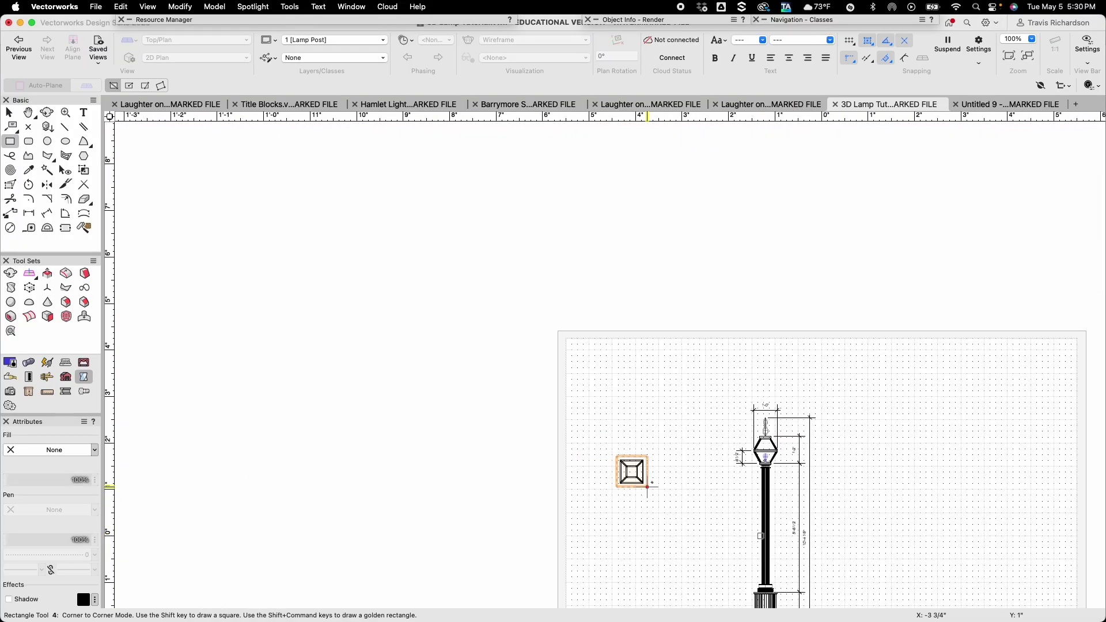
Move the Lamp Cage viewport up and right on the sheet, level with the lamp post's lantern
{"action": "scroll", "coordinate": [610, 461], "scroll_direction": "up", "scroll_amount": 4}
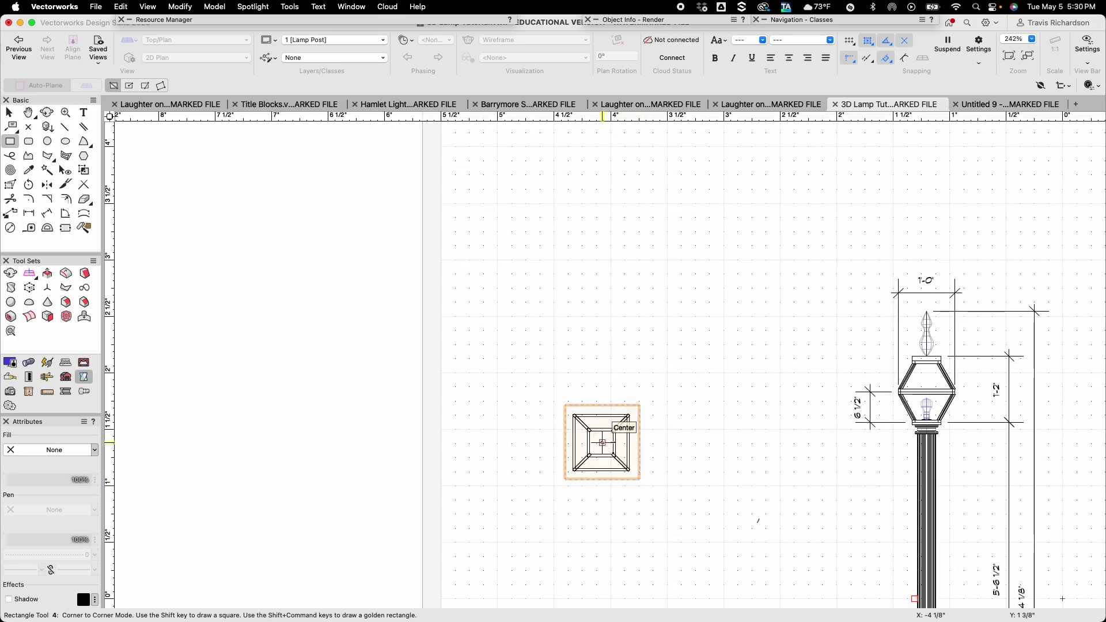
{"action": "key", "text": "x"}
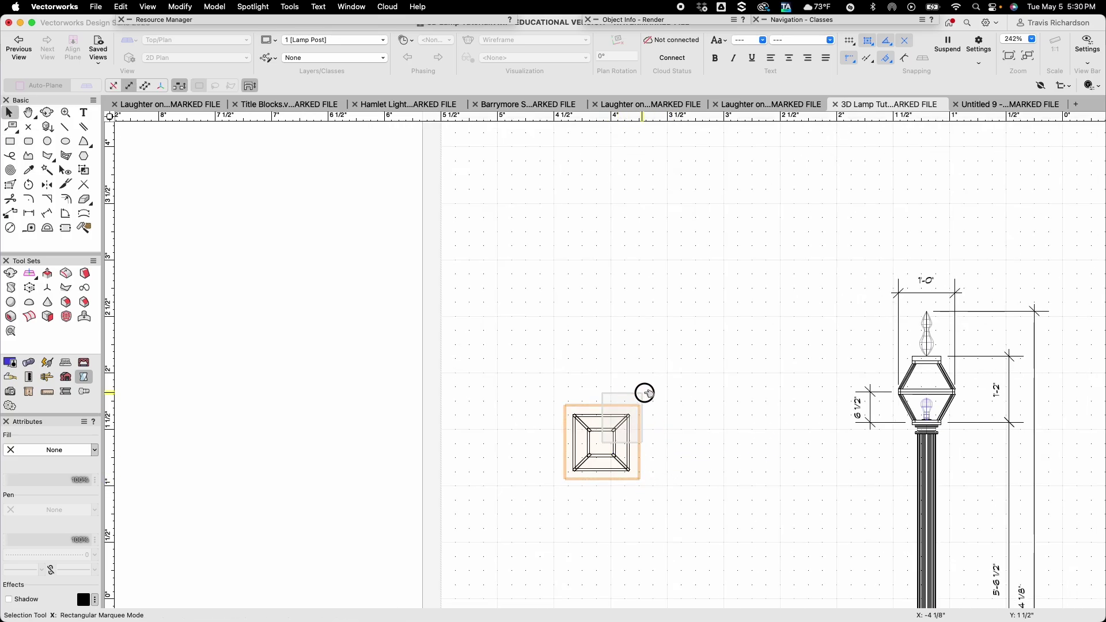
{"action": "left_click", "coordinate": [625, 434]}
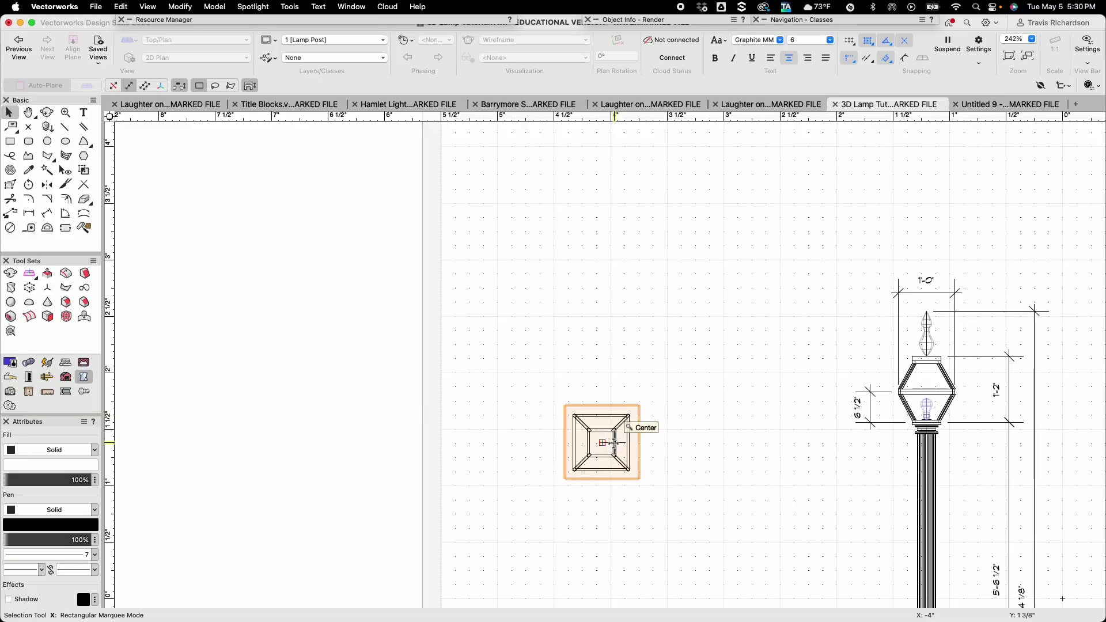
{"action": "left_click_drag", "start_coordinate": [614, 443], "coordinate": [703, 393]}
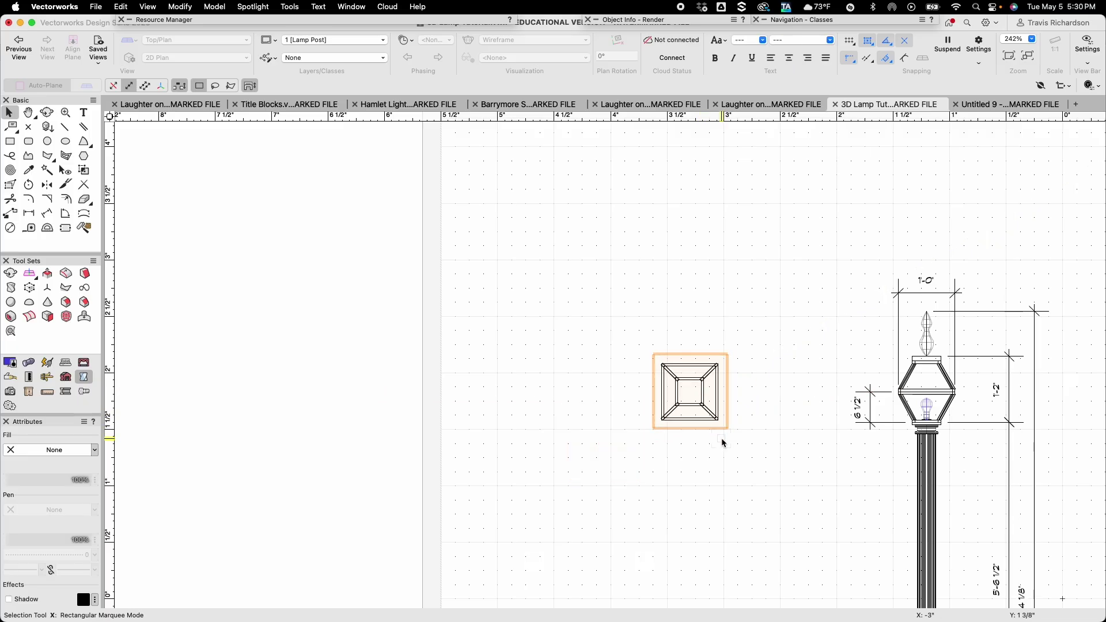
In the Lamp Cage viewport's annotations, dimension the cage's overall width, placing the dimension below it with a 9" offset distance
{"action": "scroll", "coordinate": [723, 440], "scroll_direction": "up", "scroll_amount": 3}
{"action": "double_click", "coordinate": [706, 398]}
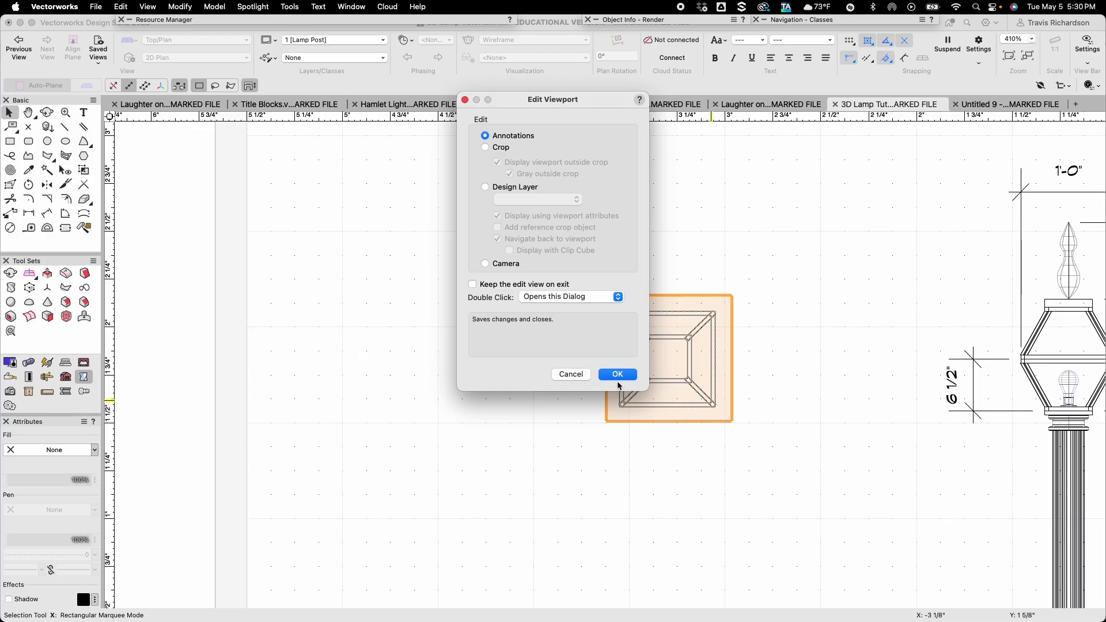
{"action": "left_click", "coordinate": [621, 375]}
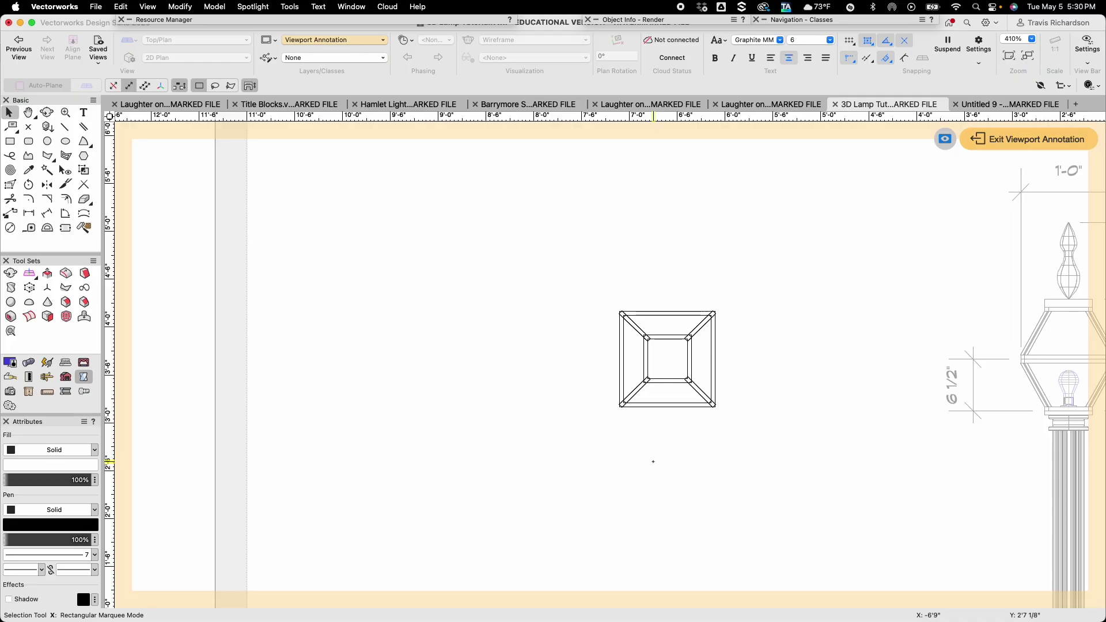
{"action": "key", "text": "n"}
{"action": "scroll", "coordinate": [652, 461], "scroll_direction": "up", "scroll_amount": 5}
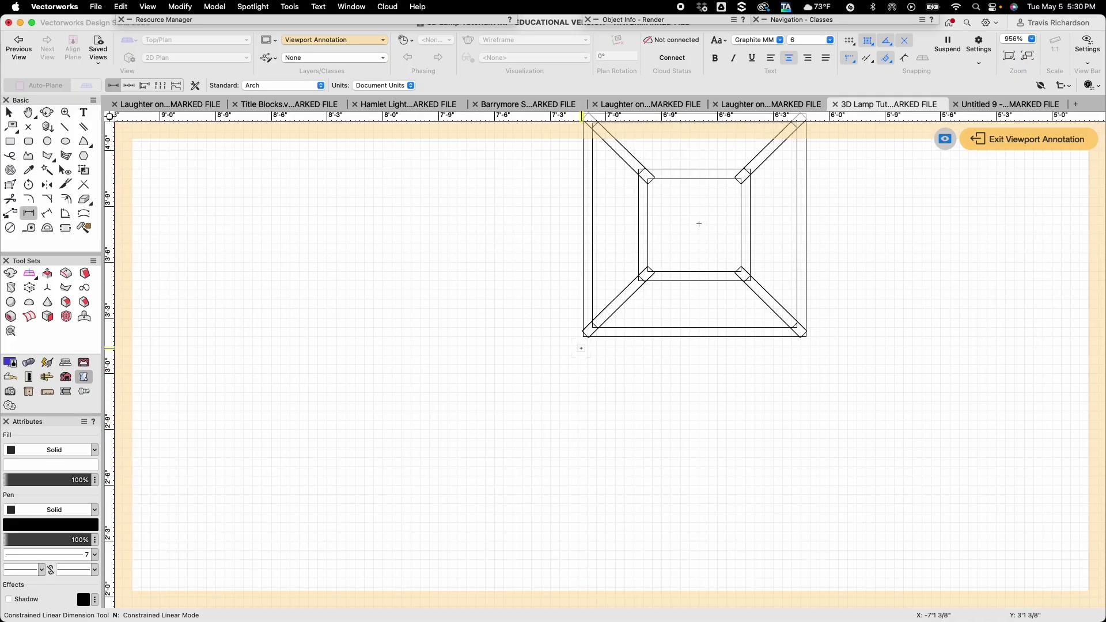
{"action": "left_click", "coordinate": [584, 336]}
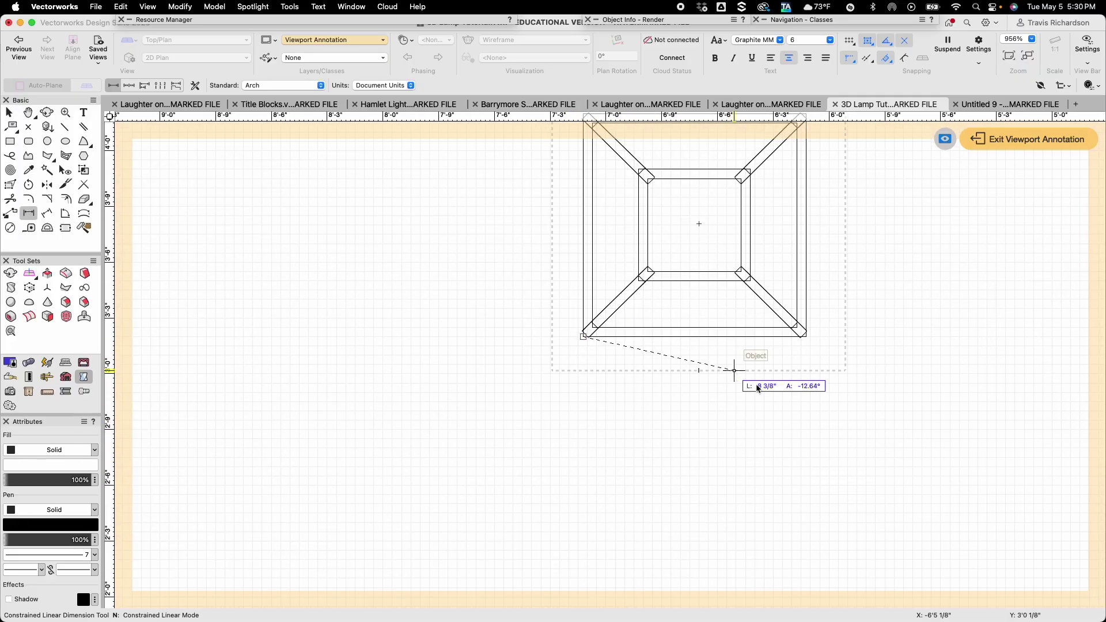
{"action": "left_click", "coordinate": [805, 336]}
{"action": "scroll", "coordinate": [807, 347], "scroll_direction": "down", "scroll_amount": 3}
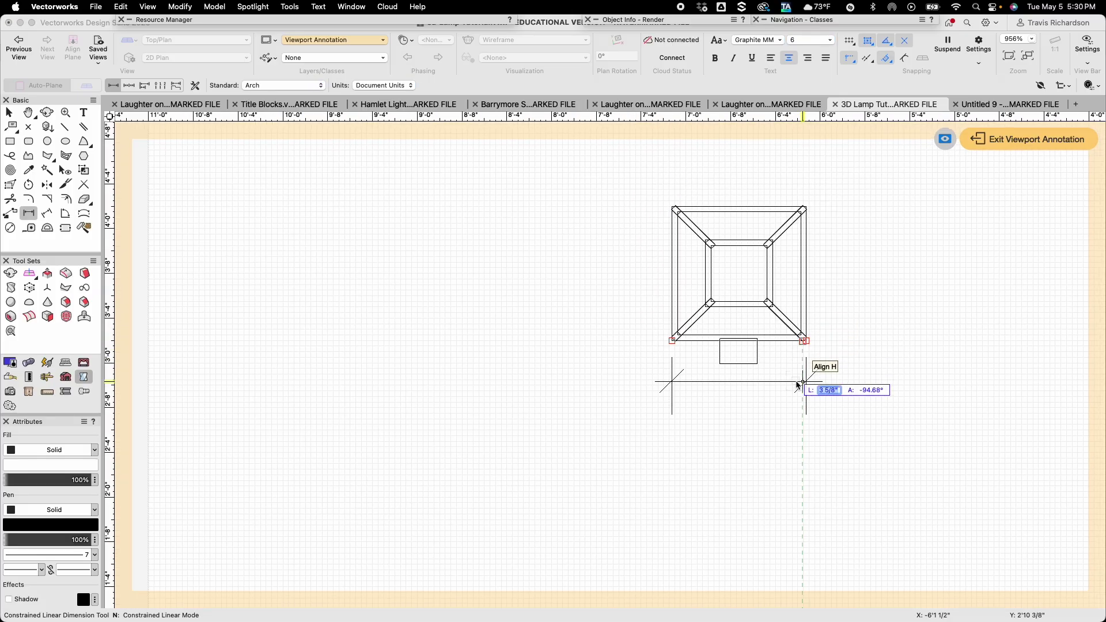
{"action": "key", "text": "Tab"}
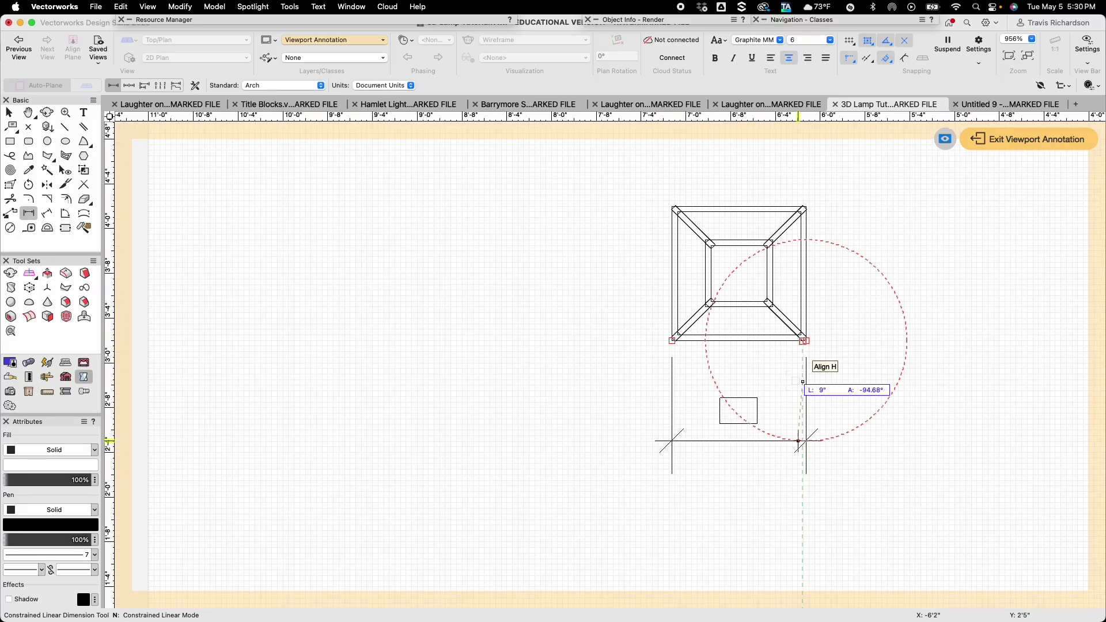
{"action": "left_click", "coordinate": [802, 442]}
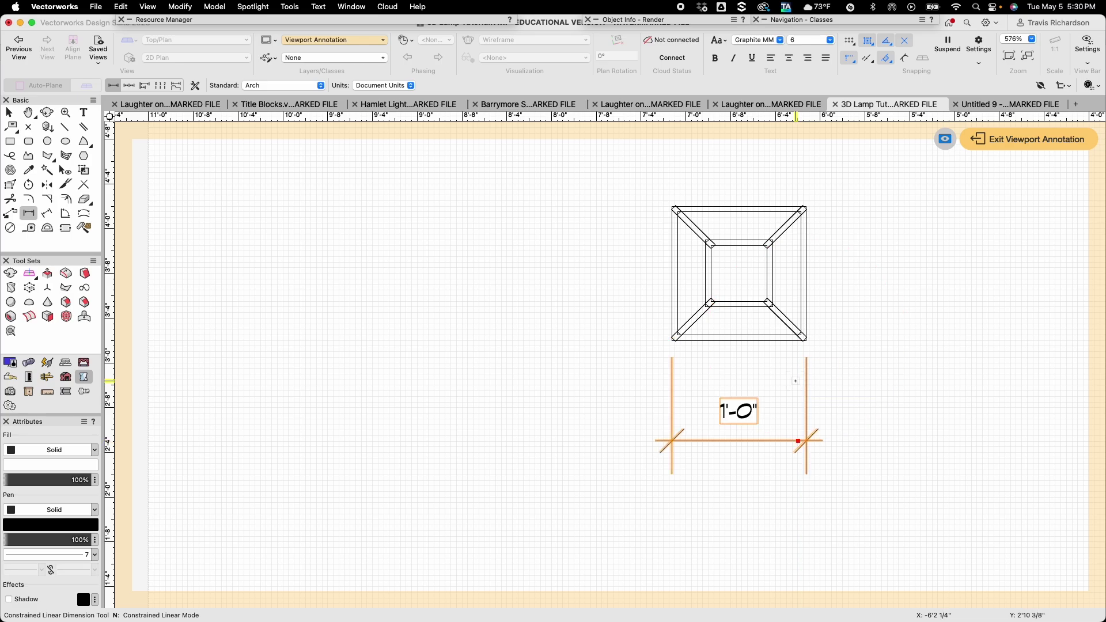
Dimension the lamp cage's overall depth along its right edge, placing the dimension to the right with a 9" offset distance
{"action": "left_click", "coordinate": [806, 341]}
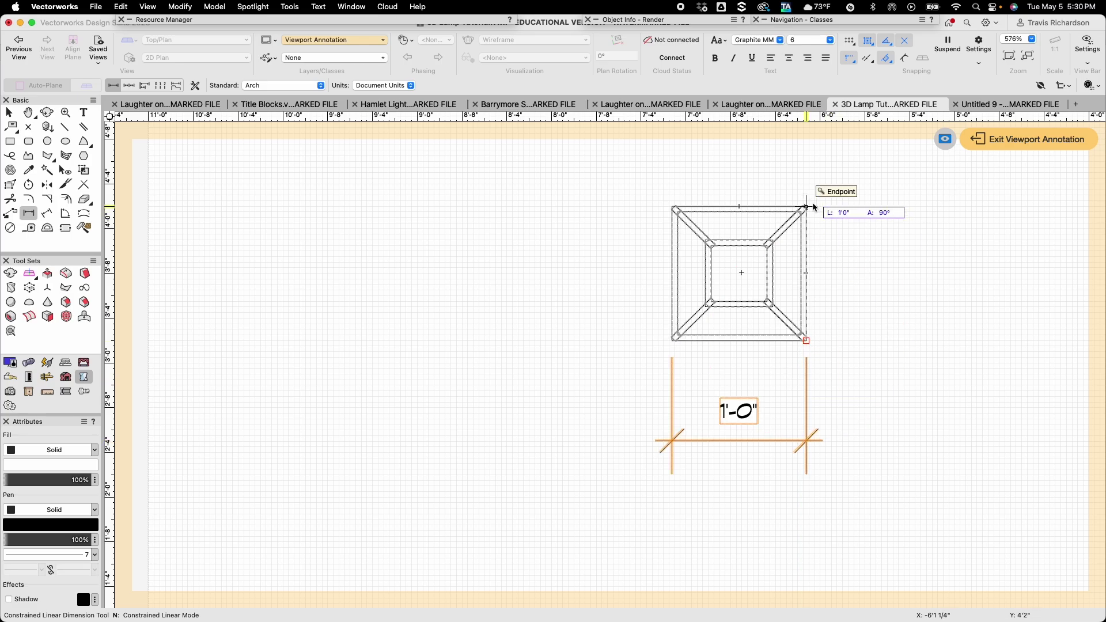
{"action": "left_click", "coordinate": [806, 206]}
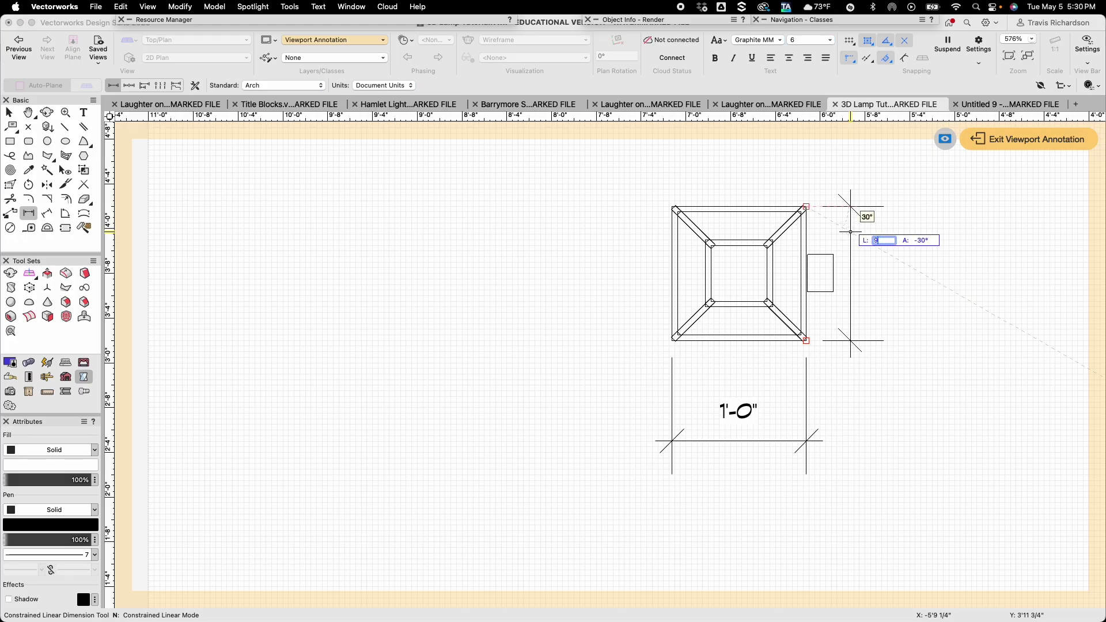
{"action": "key", "text": "Tab"}
{"action": "left_click", "coordinate": [893, 255]}
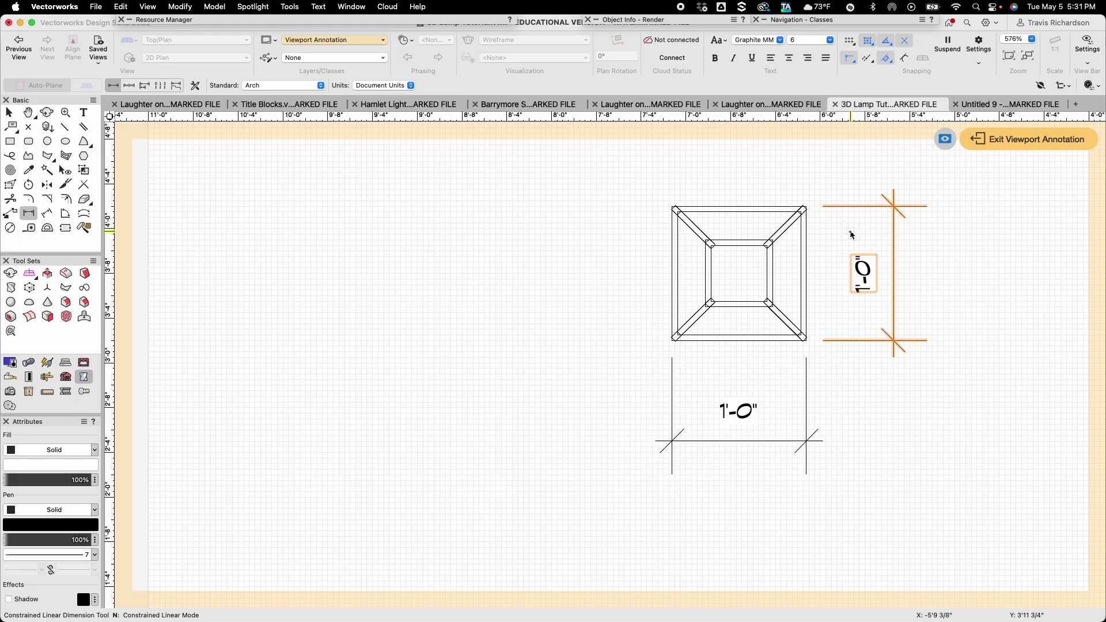
Dimension the outer width of the cage's inner square frame, placing the dimension above the cage with a 9" offset distance
{"action": "scroll", "coordinate": [775, 254], "scroll_direction": "up", "scroll_amount": 5}
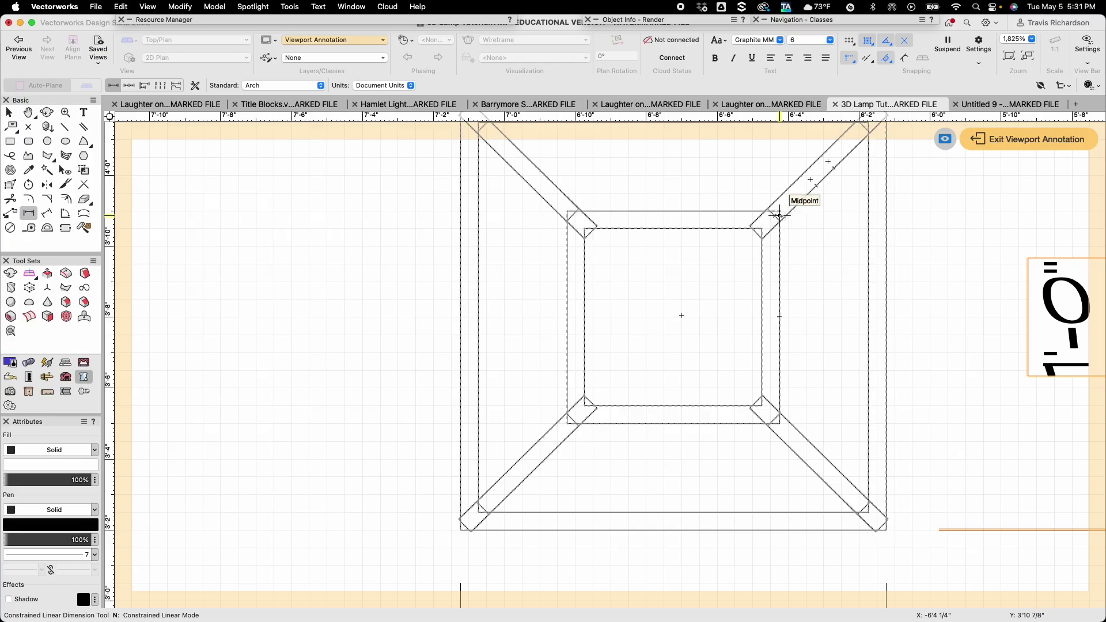
{"action": "left_click", "coordinate": [778, 214]}
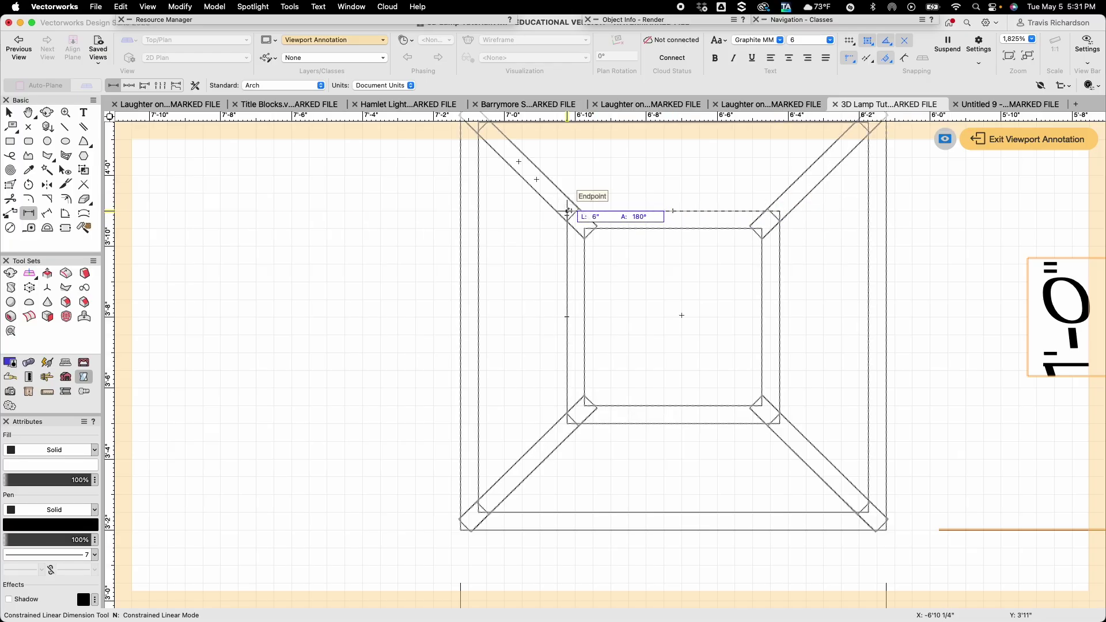
{"action": "scroll", "coordinate": [568, 212], "scroll_direction": "down", "scroll_amount": 6}
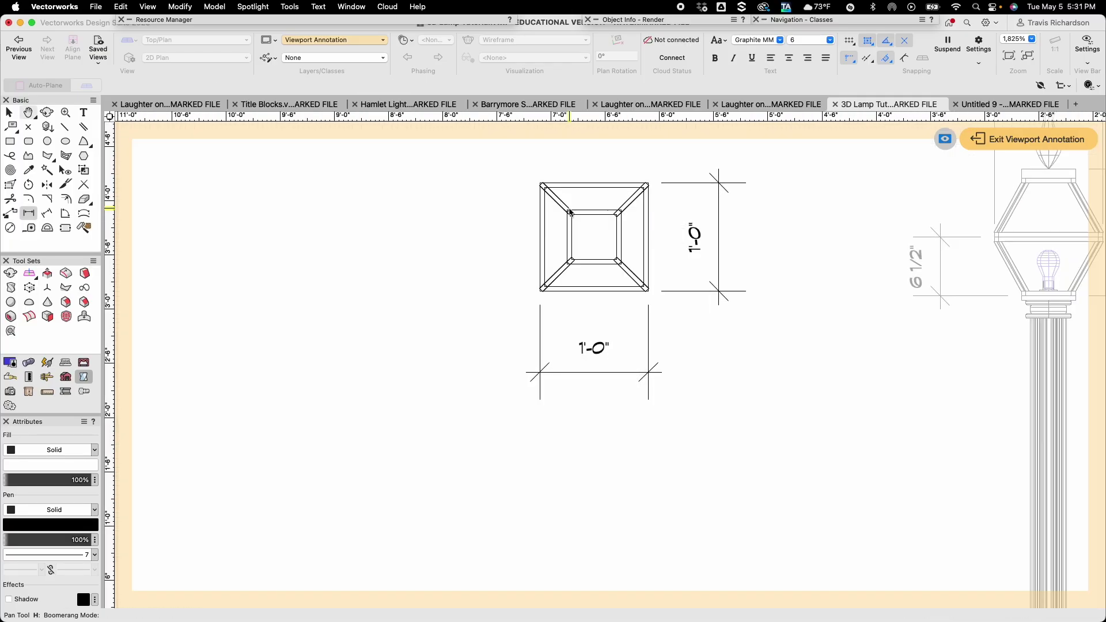
{"action": "middle_click_drag", "start_coordinate": [570, 213], "coordinate": [574, 326]}
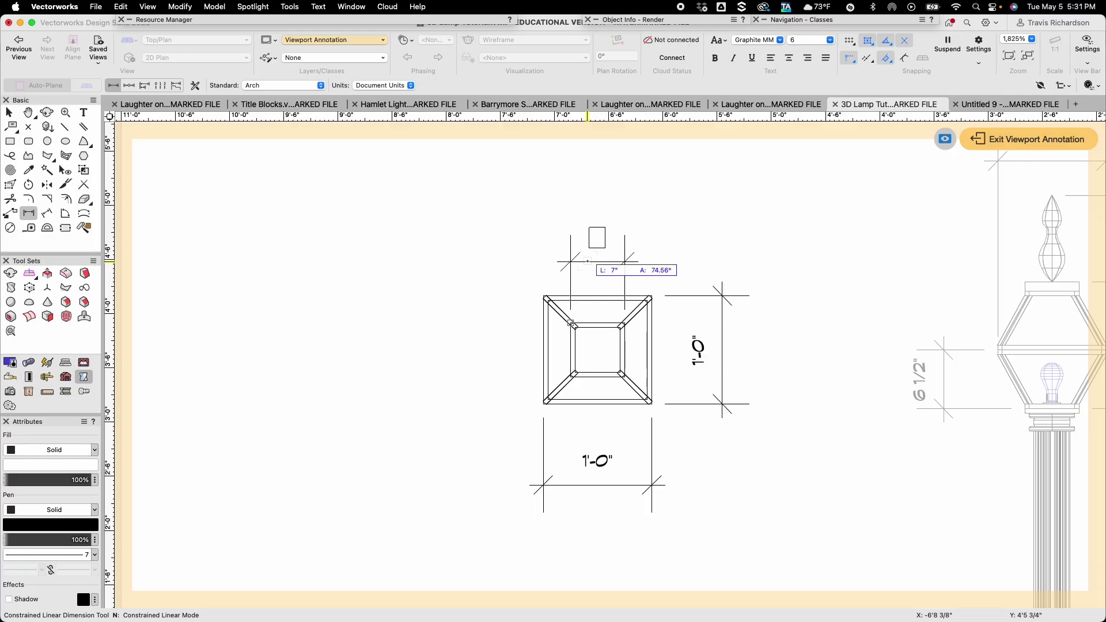
{"action": "type", "text": "9"}
{"action": "key", "text": "Return"}
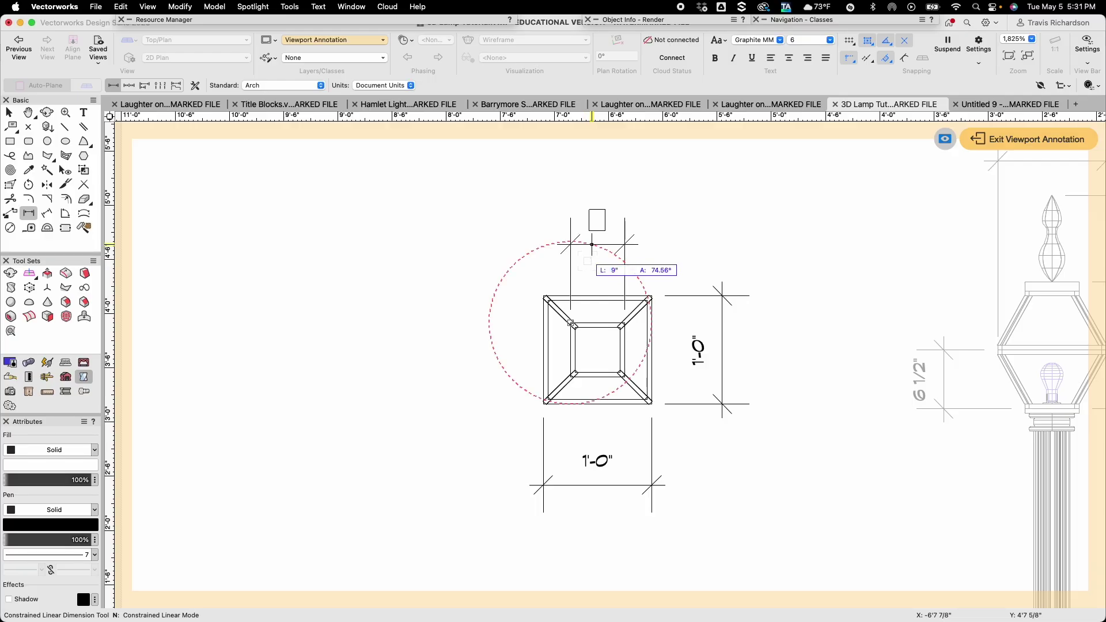
{"action": "left_click", "coordinate": [571, 323]}
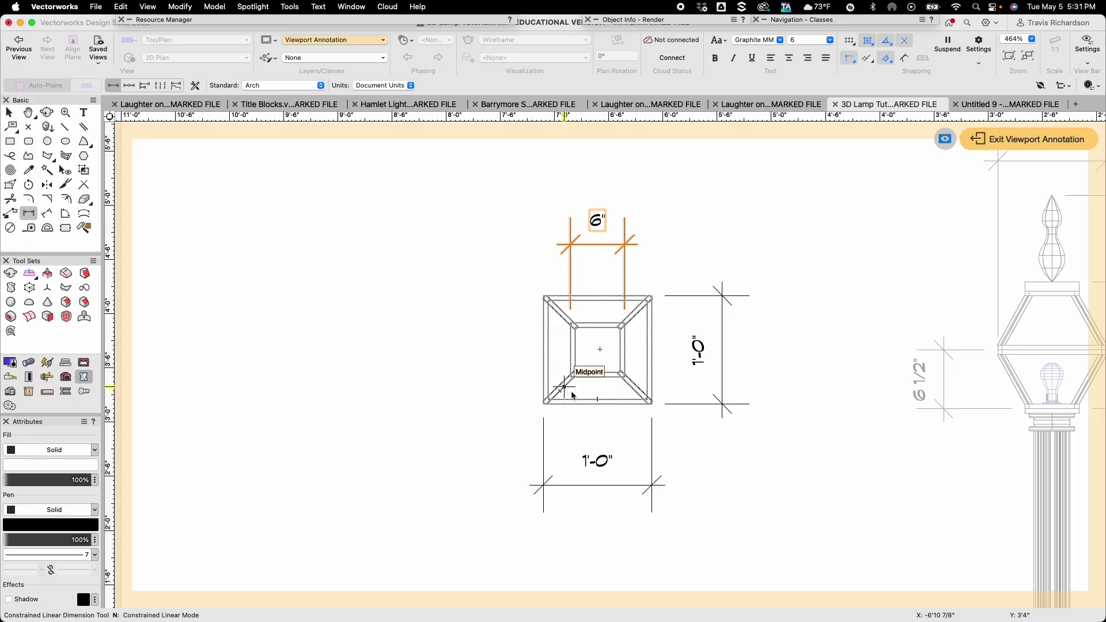
Dimension the inner square frame's depth to the left of the cage with a 9" offset distance and exit the viewport annotations
{"action": "scroll", "coordinate": [564, 386], "scroll_direction": "up", "scroll_amount": 5}
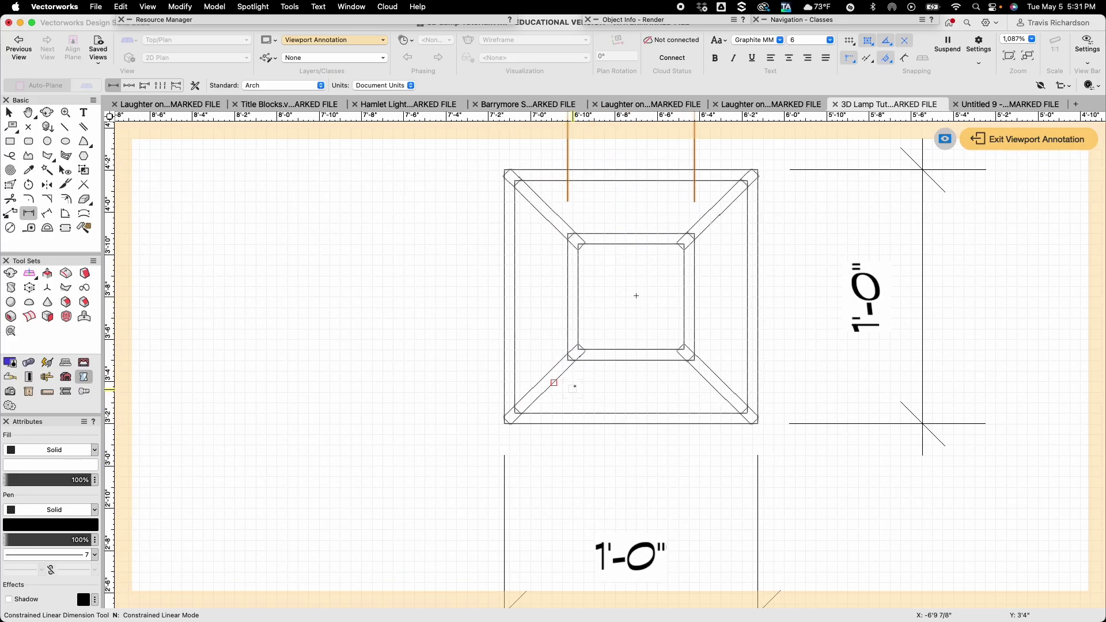
{"action": "left_click", "coordinate": [567, 235]}
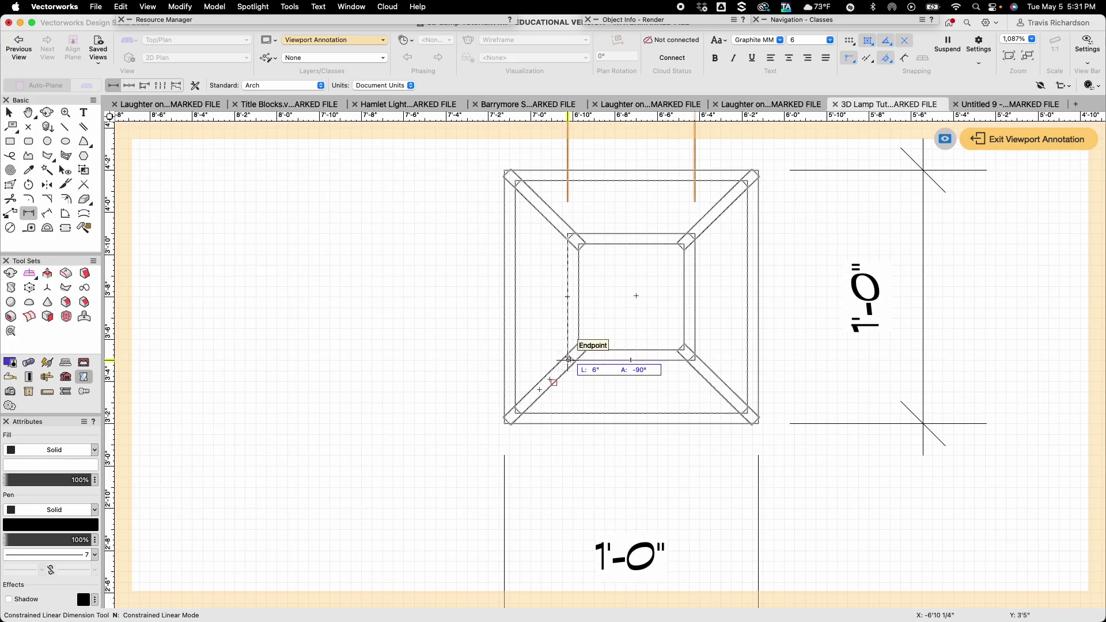
{"action": "left_click", "coordinate": [568, 361]}
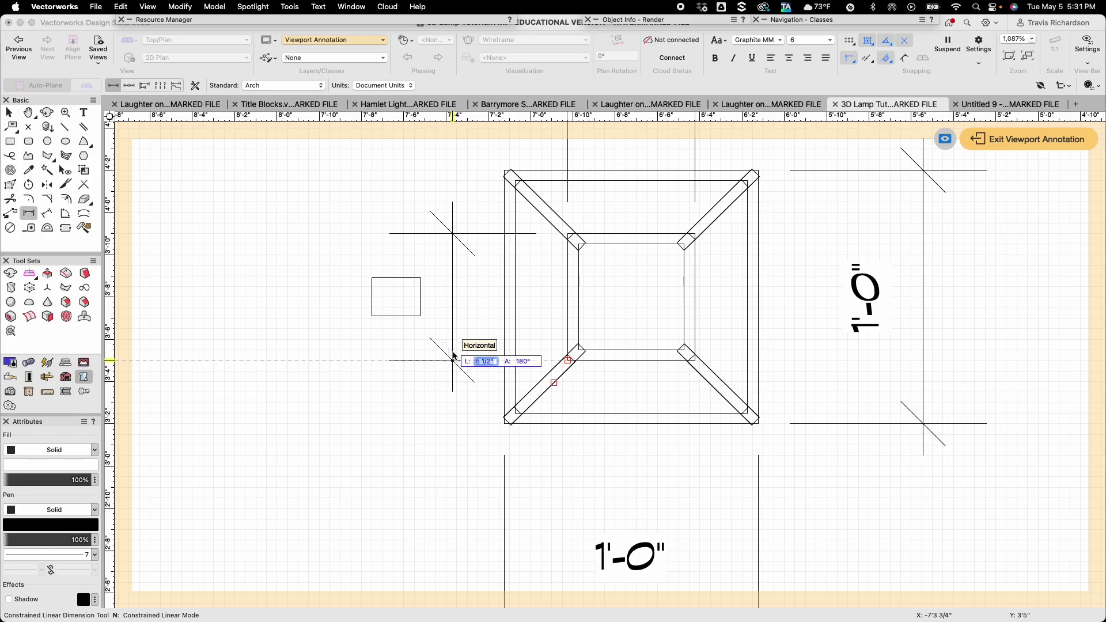
{"action": "left_click", "coordinate": [377, 361]}
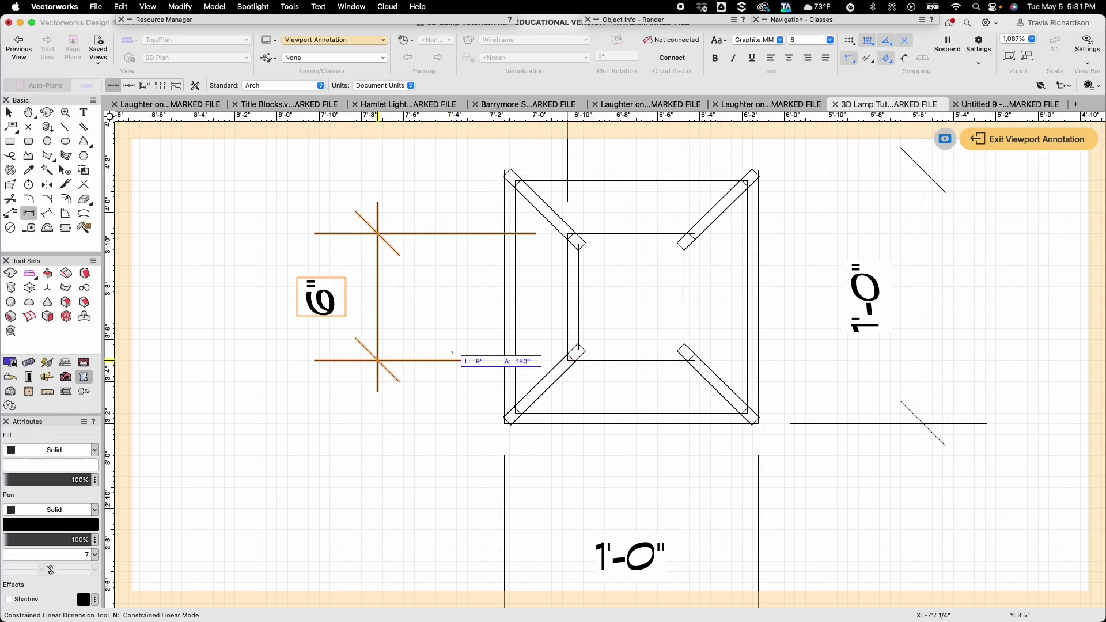
{"action": "scroll", "coordinate": [453, 355], "scroll_direction": "down", "scroll_amount": 5}
{"action": "scroll", "coordinate": [453, 356], "scroll_direction": "down", "scroll_amount": 1}
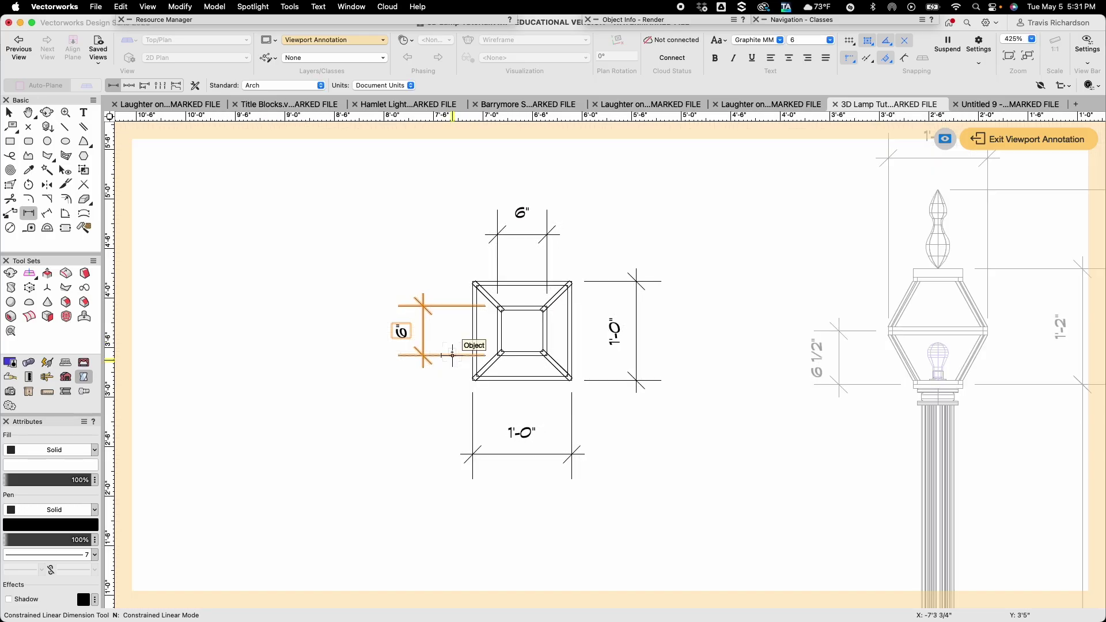
{"action": "key", "text": "x"}
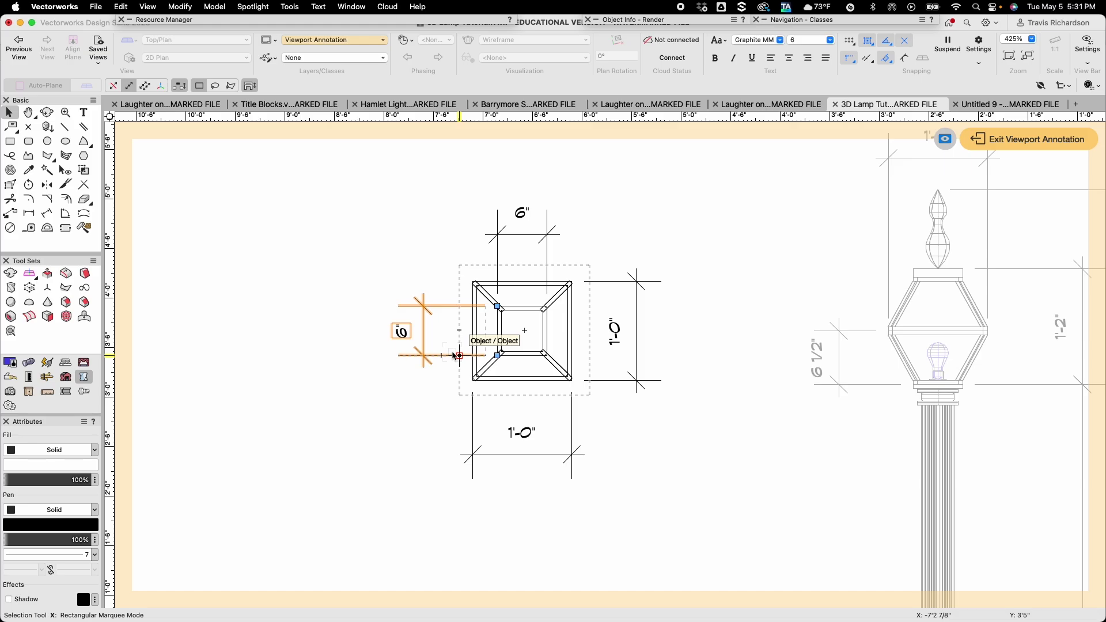
{"action": "left_click", "coordinate": [679, 469]}
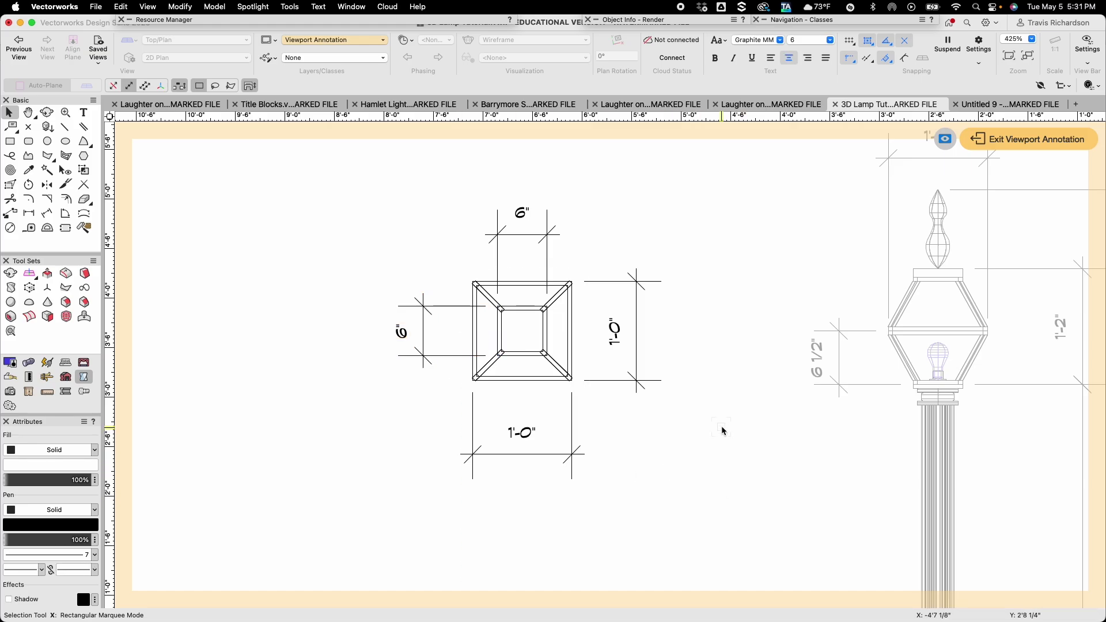
{"action": "left_click", "coordinate": [1021, 143]}
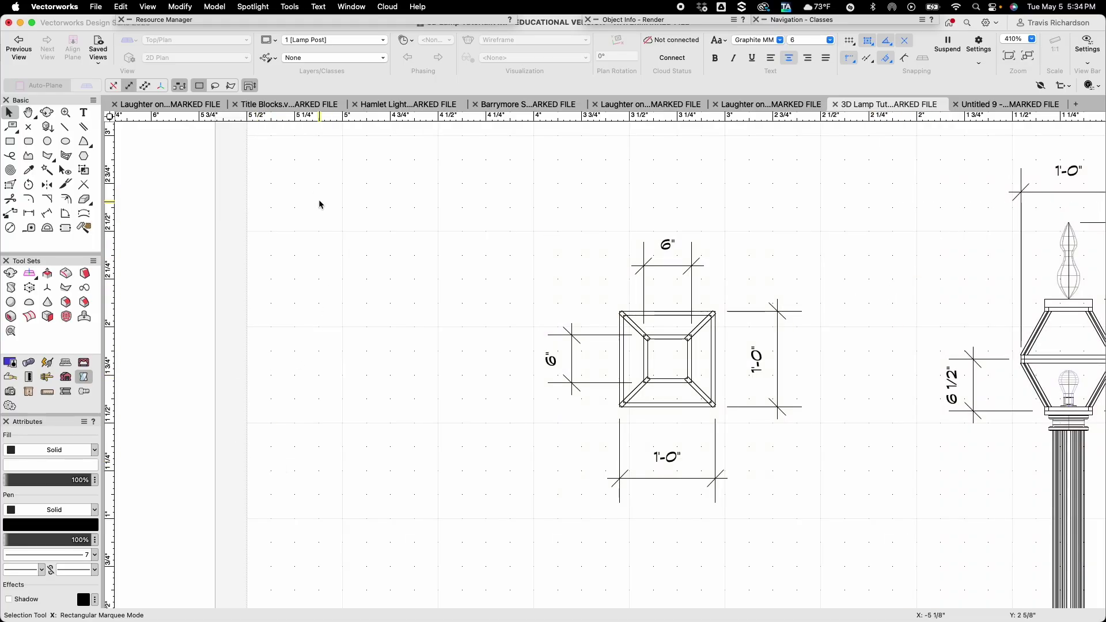
On Design Layer-1, set the fill of the toothed ring inside the hexagonal lamp base to solid black
{"action": "left_click", "coordinate": [334, 40]}
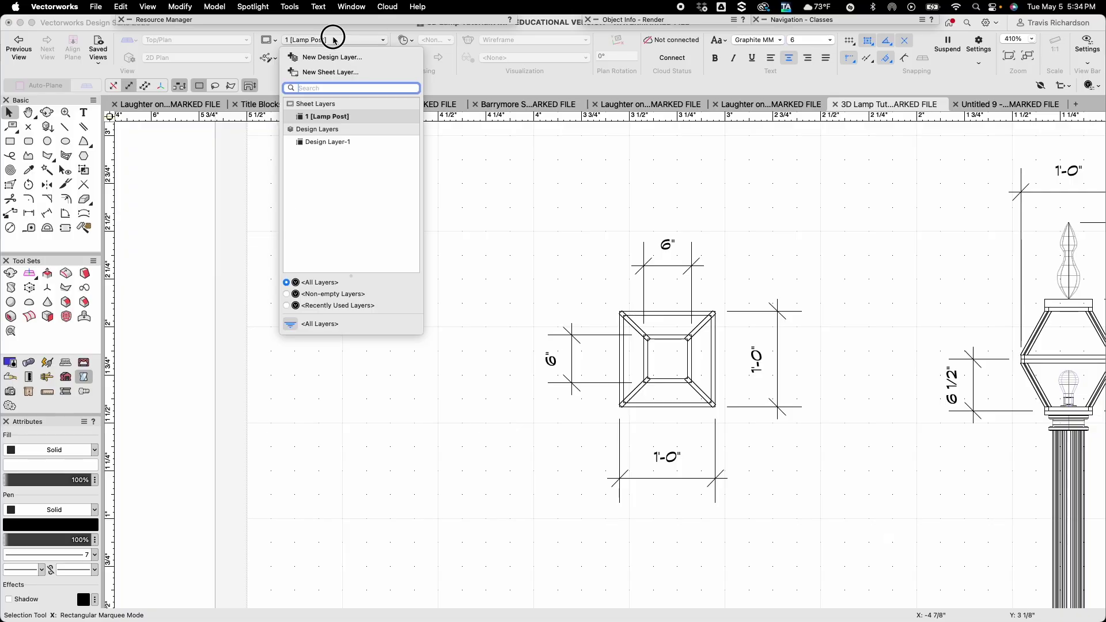
{"action": "left_click", "coordinate": [337, 143]}
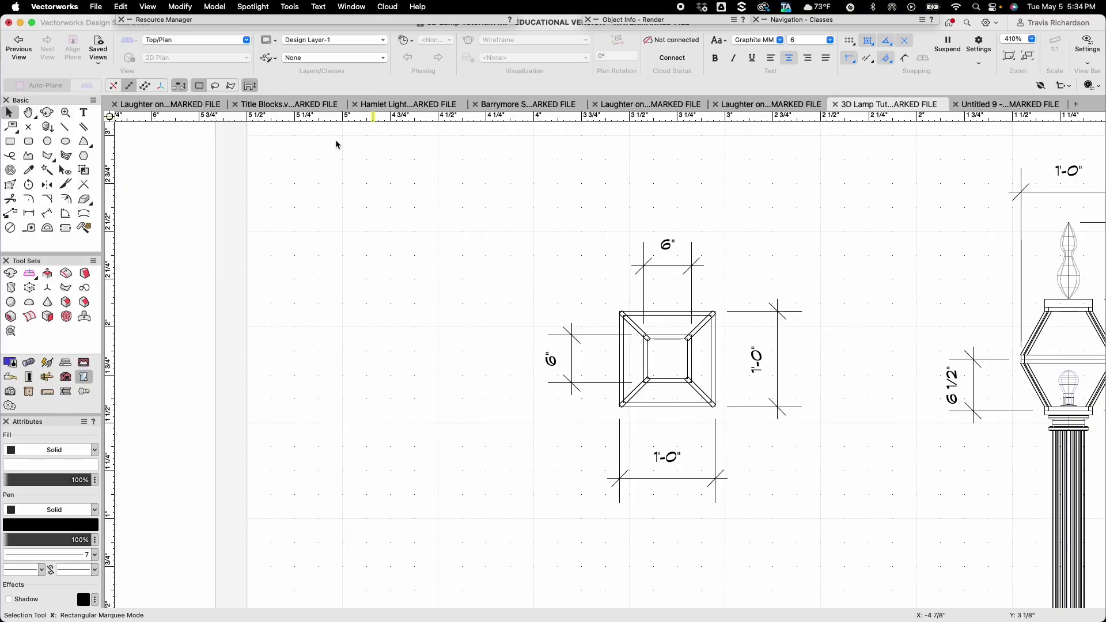
{"action": "middle_click_drag", "start_coordinate": [604, 363], "coordinate": [138, 212]}
{"action": "scroll", "coordinate": [534, 356], "scroll_direction": "up", "scroll_amount": 3}
{"action": "scroll", "coordinate": [534, 357], "scroll_direction": "up", "scroll_amount": 5}
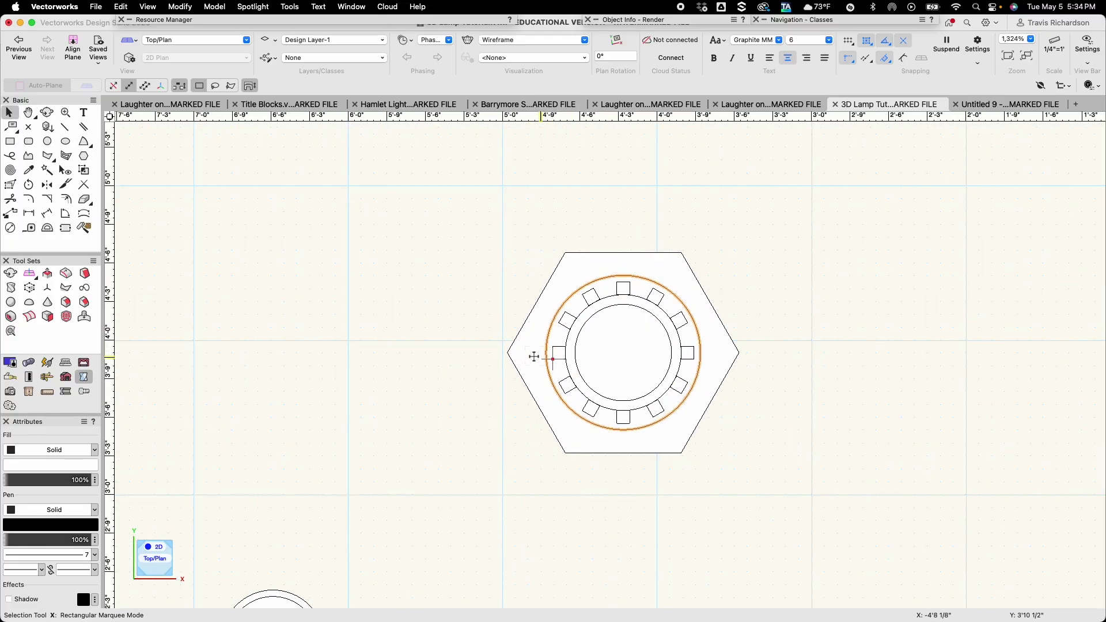
{"action": "middle_click_drag", "start_coordinate": [590, 378], "coordinate": [443, 341]}
{"action": "scroll", "coordinate": [474, 331], "scroll_direction": "up", "scroll_amount": 1}
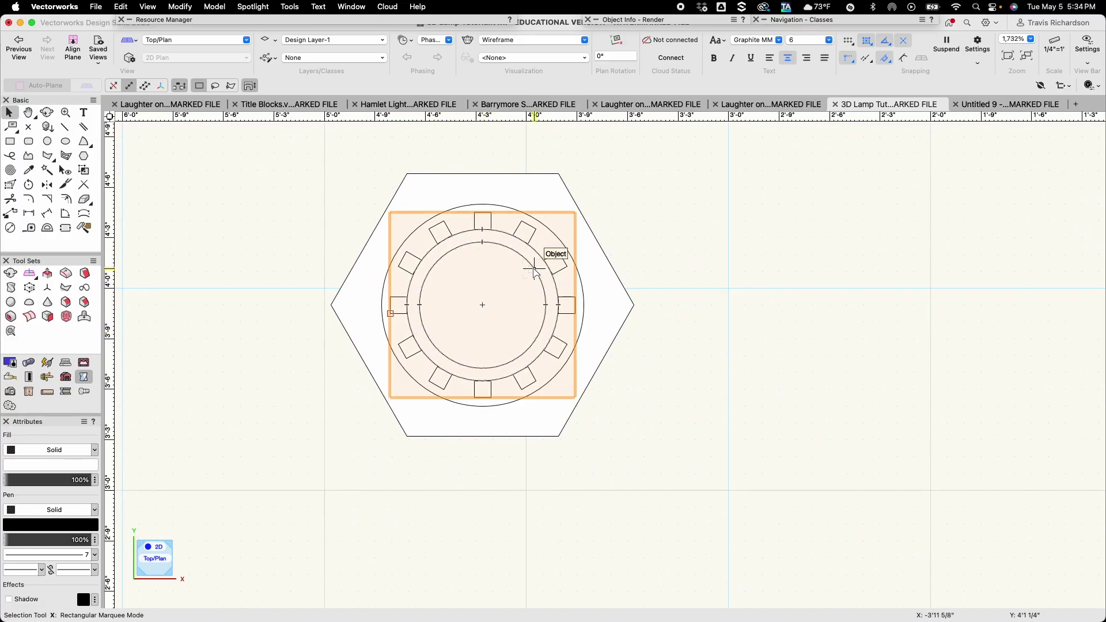
{"action": "left_click", "coordinate": [482, 241]}
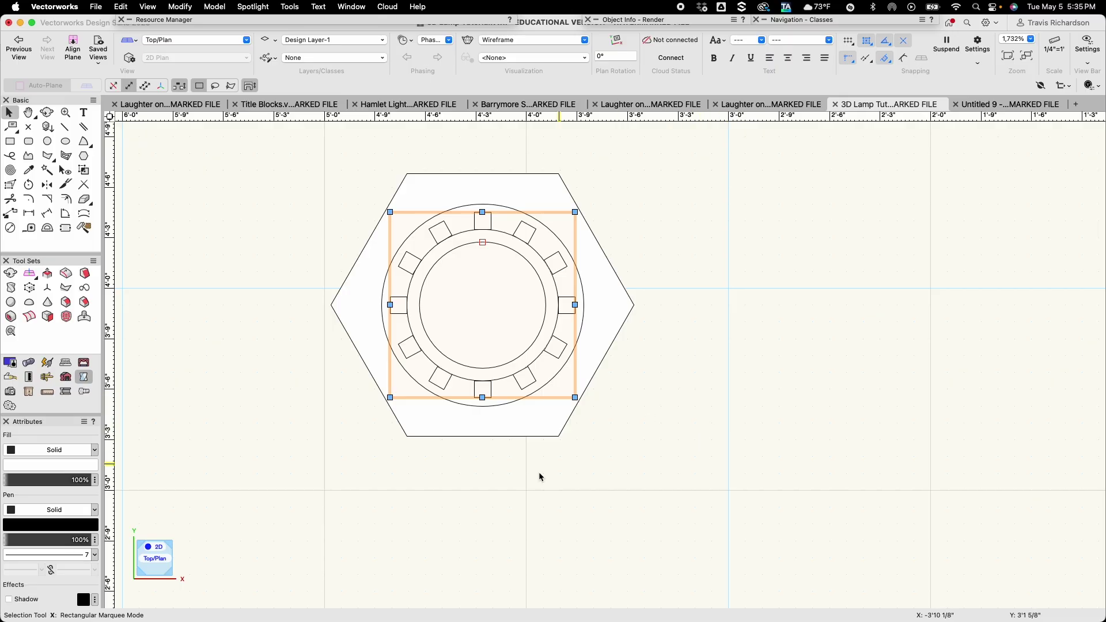
{"action": "left_click", "coordinate": [38, 468]}
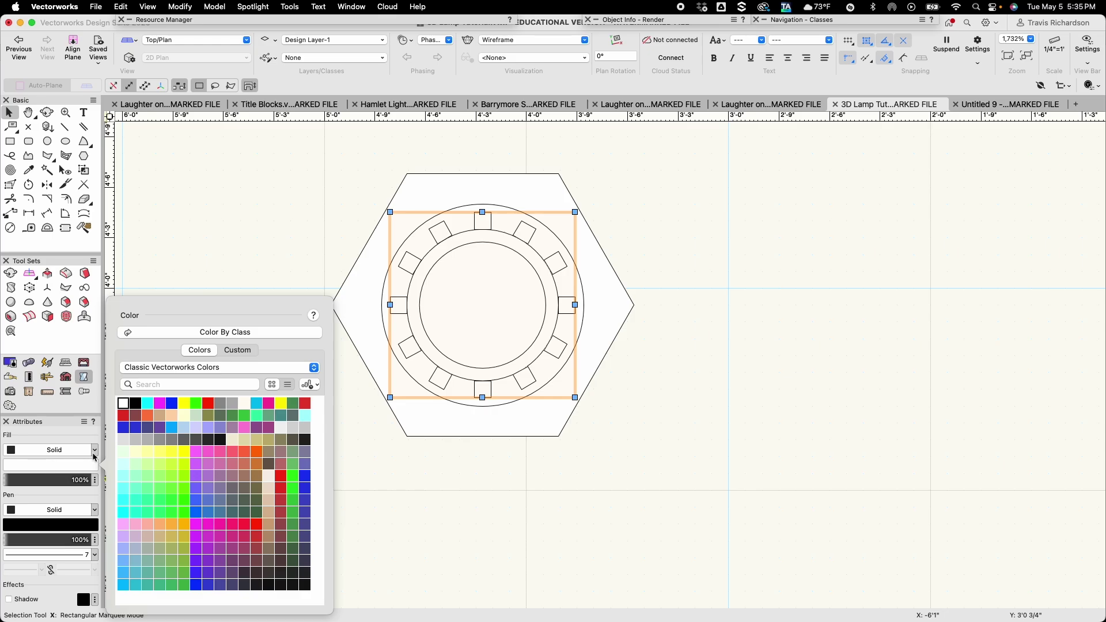
{"action": "left_click", "coordinate": [136, 409]}
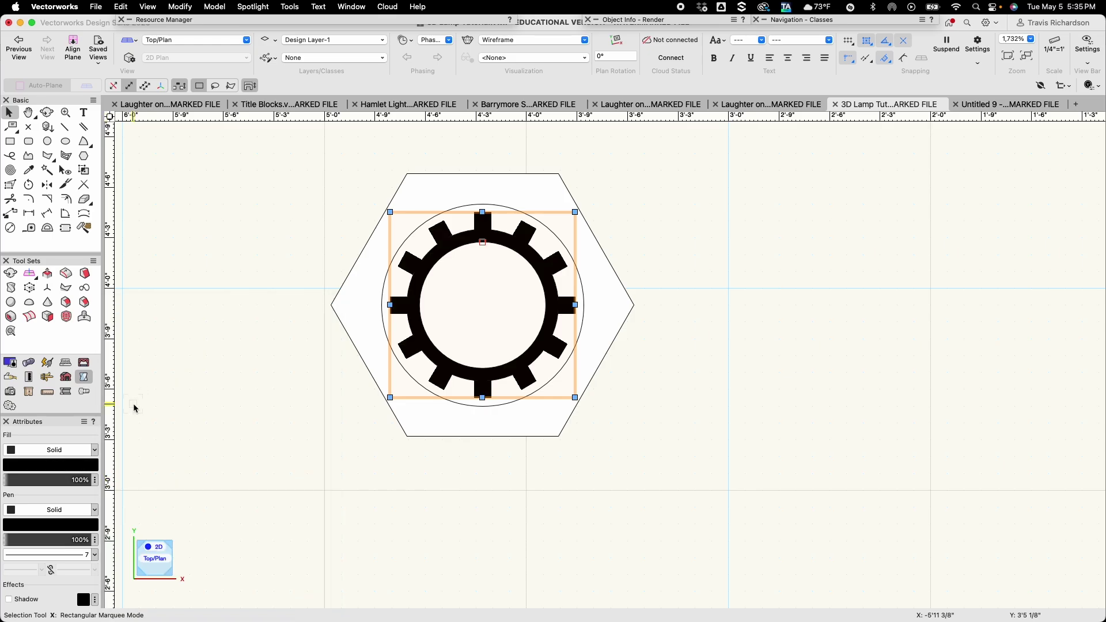
{"action": "left_click", "coordinate": [602, 472]}
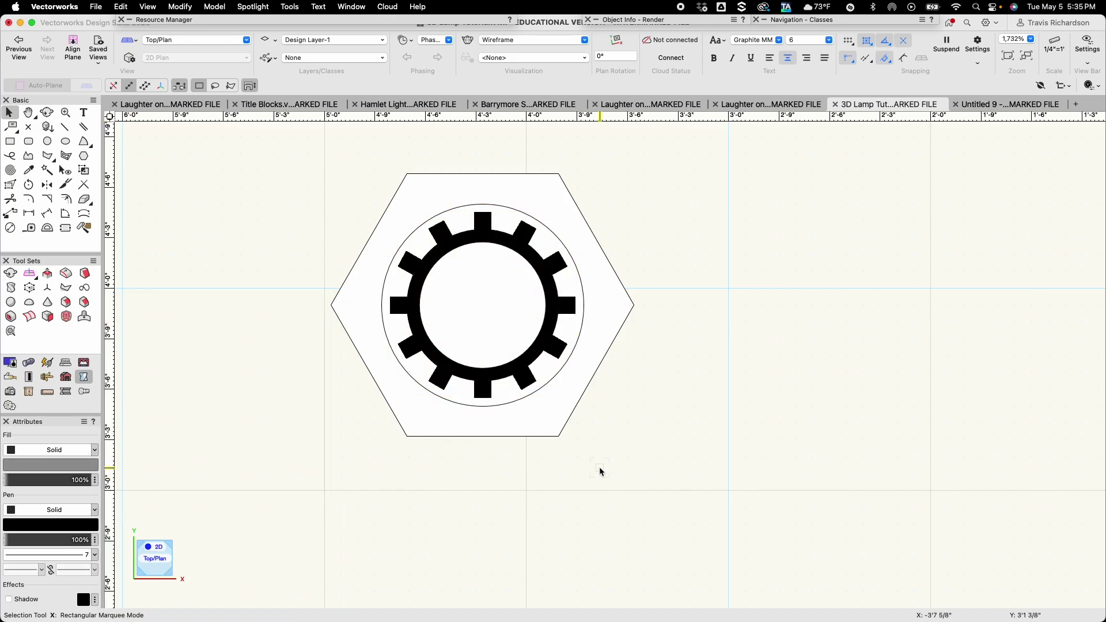
Draw a rectangle around the hexagonal lamp base with a small margin and set its pen and fill to None
{"action": "key", "text": "4"}
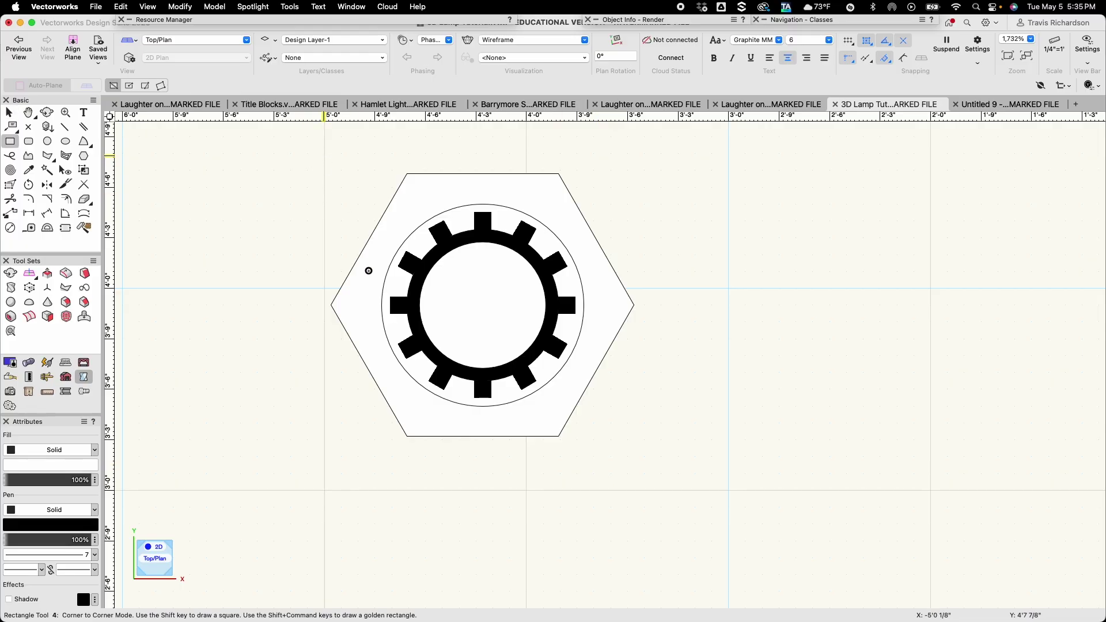
{"action": "left_click", "coordinate": [323, 156]}
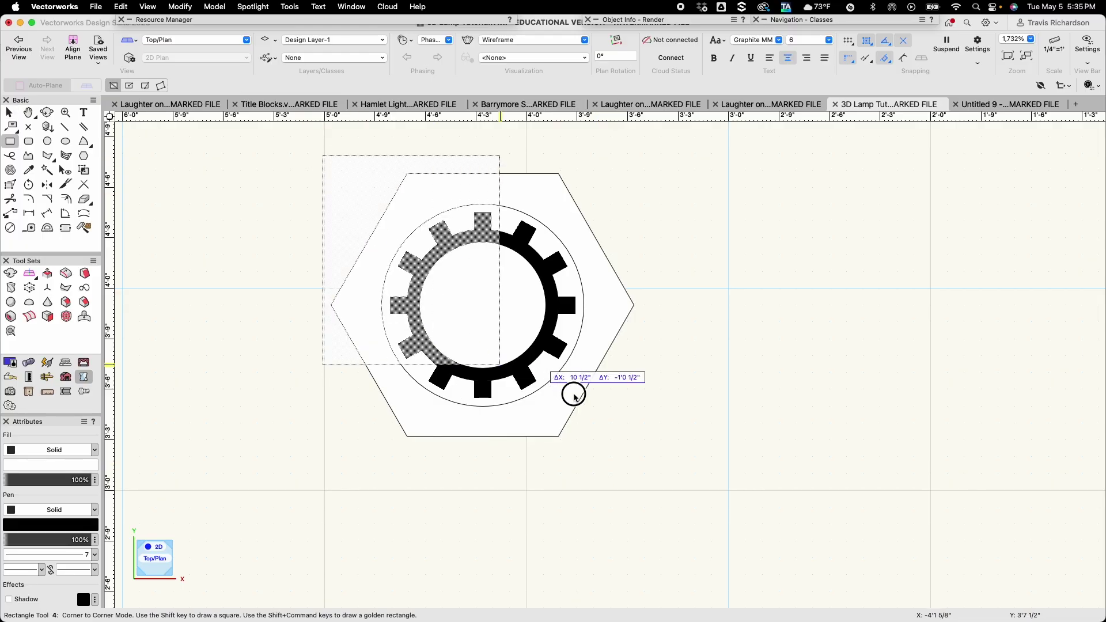
{"action": "left_click", "coordinate": [646, 448]}
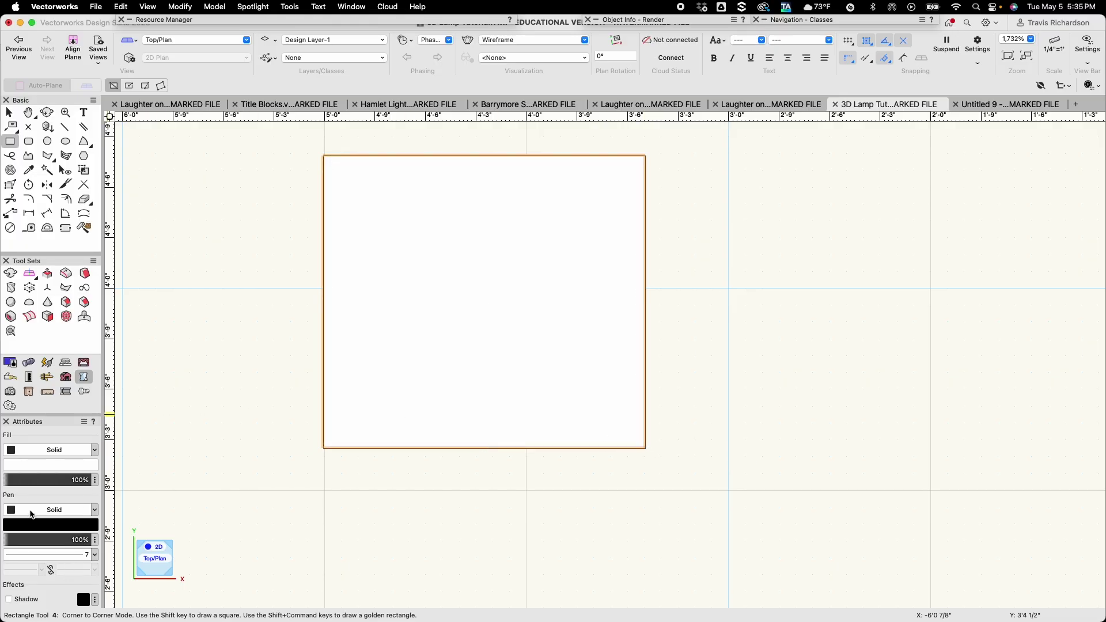
{"action": "left_click", "coordinate": [32, 514]}
{"action": "left_click", "coordinate": [29, 475]}
{"action": "left_click", "coordinate": [32, 451]}
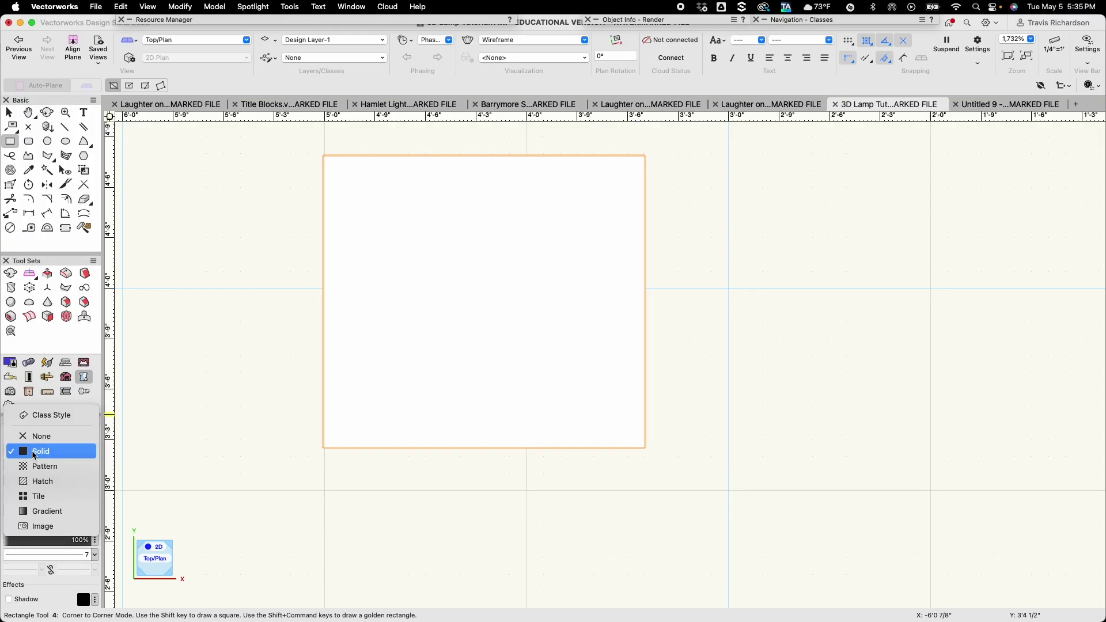
{"action": "left_click", "coordinate": [34, 436]}
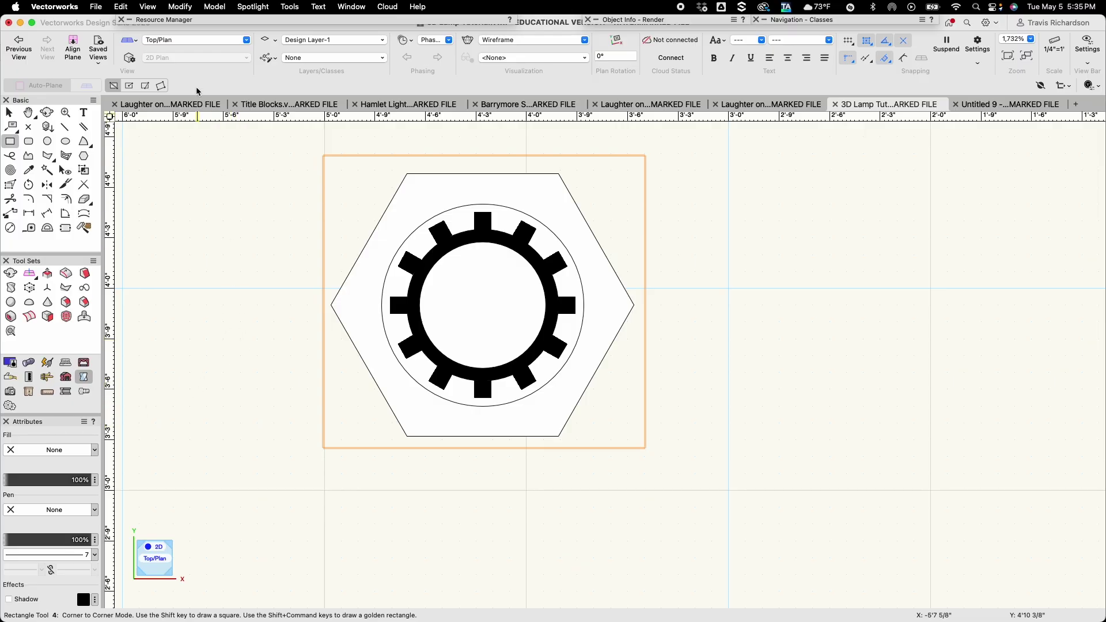
Create a viewport cropped by the rectangle around the base, named Base, on sheet 1 [Lamp Post] at 1/2"=1'0" scale
{"action": "left_click", "coordinate": [148, 7]}
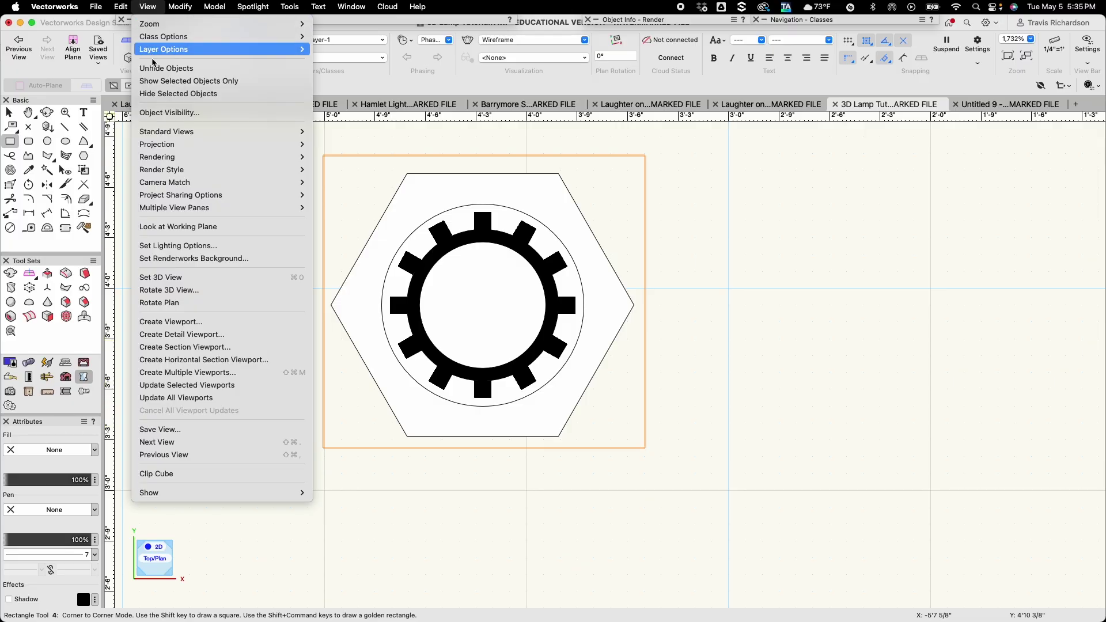
{"action": "left_click", "coordinate": [184, 321]}
{"action": "left_click", "coordinate": [662, 233]}
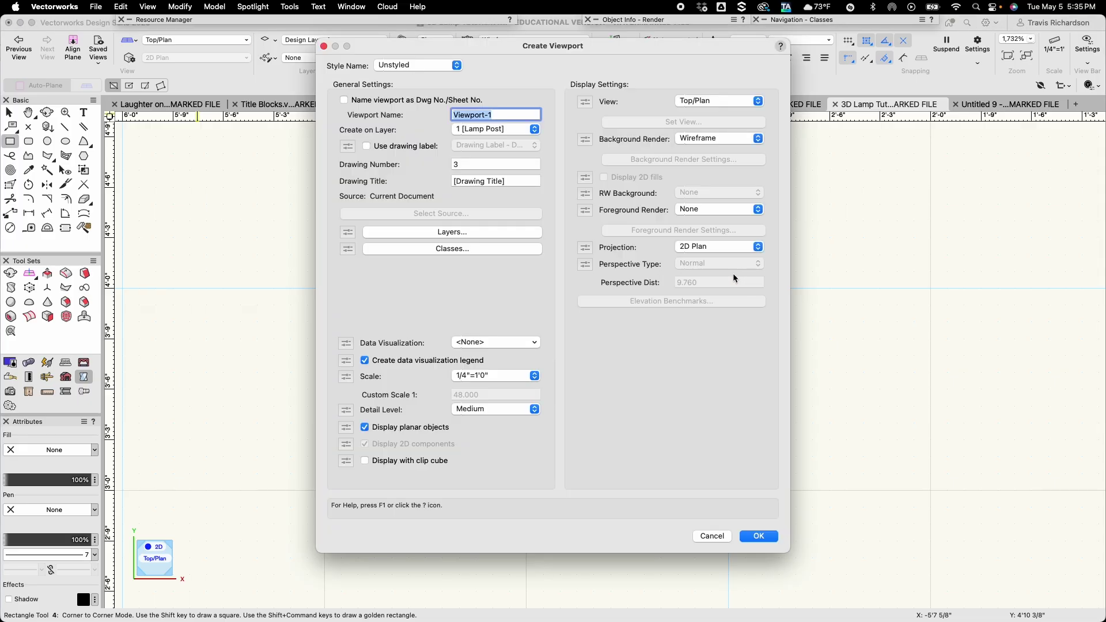
{"action": "type", "text": "Base"}
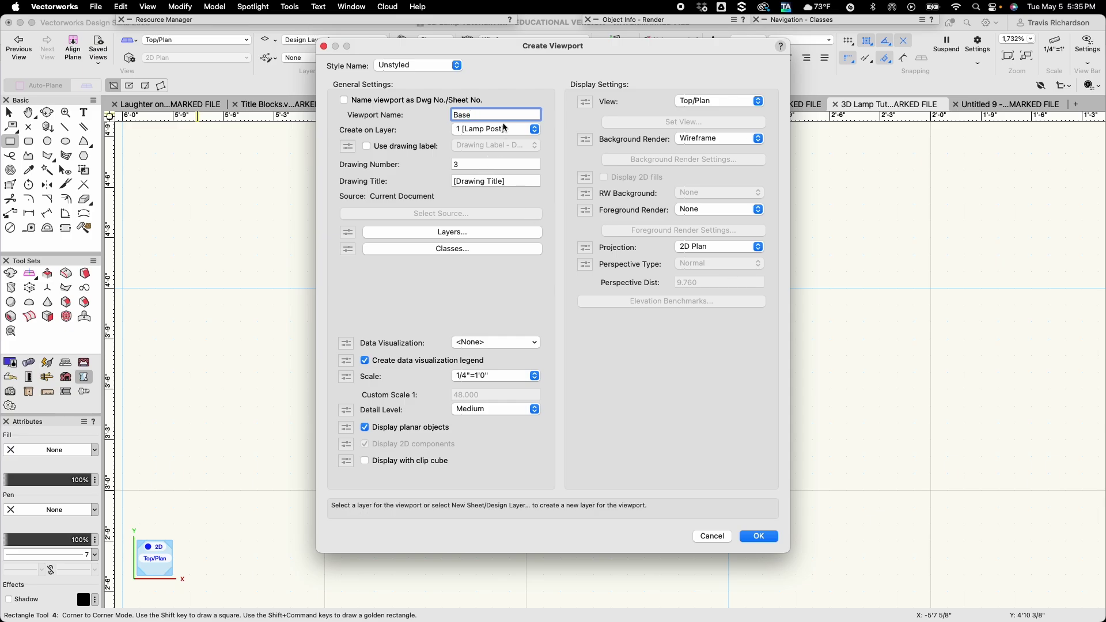
{"action": "left_click", "coordinate": [516, 377]}
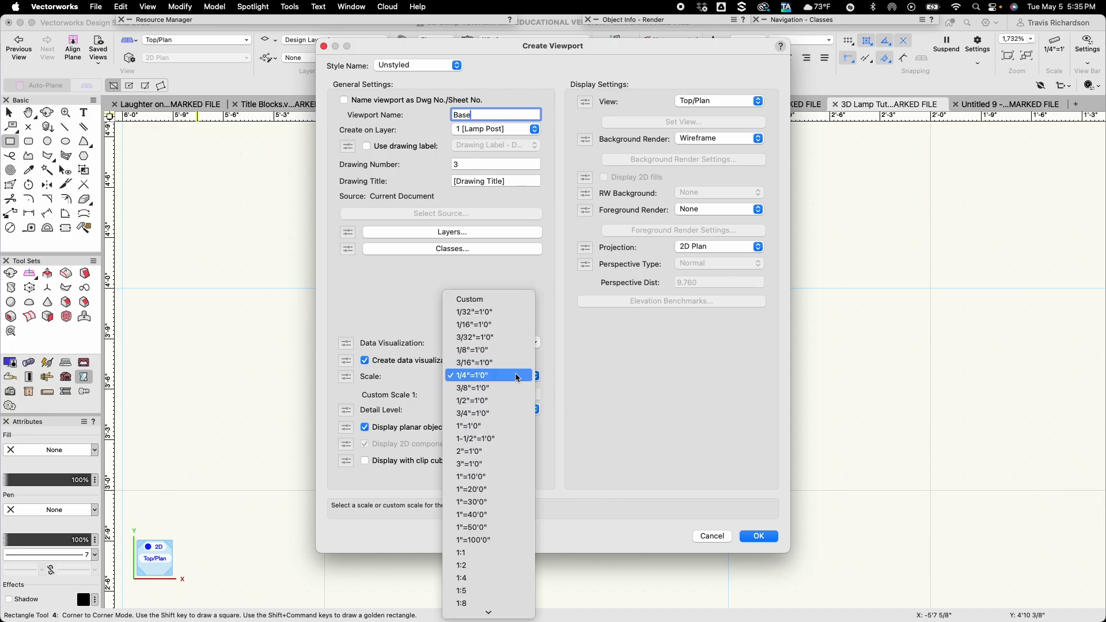
{"action": "left_click", "coordinate": [478, 399]}
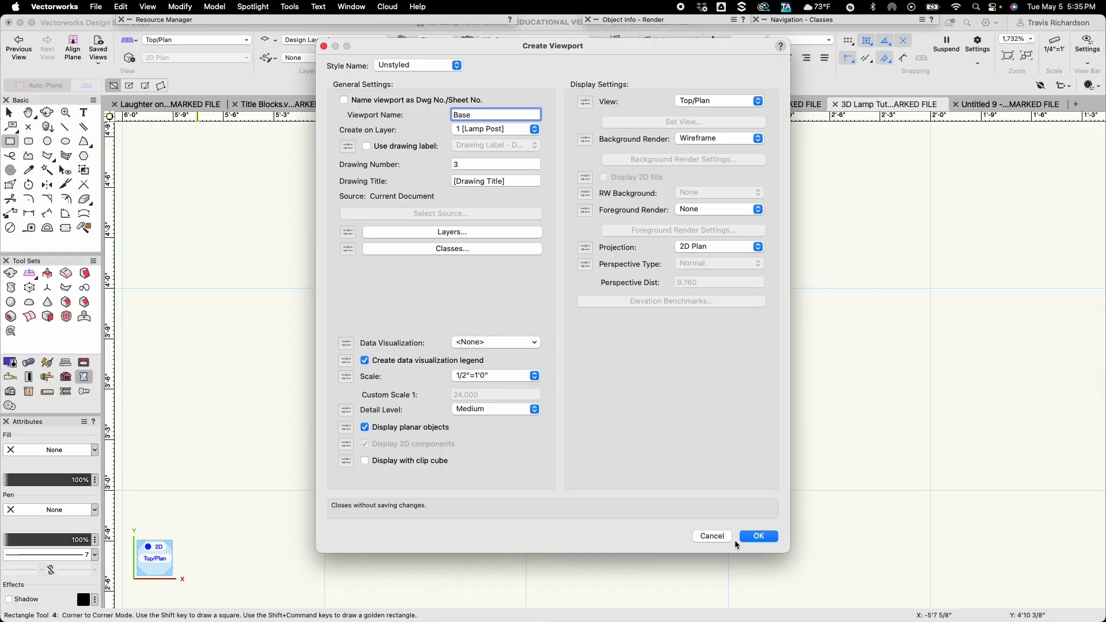
{"action": "left_click", "coordinate": [758, 537]}
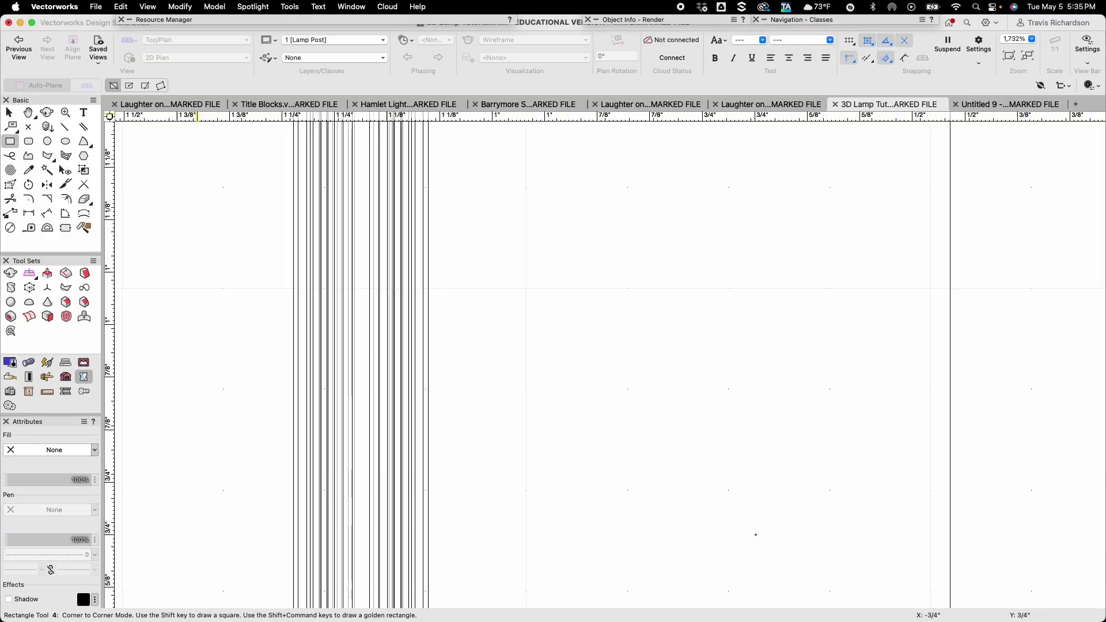
Move the Base viewport directly below the cage top view, centred under it and level with the lower part of the lamp post
{"action": "scroll", "coordinate": [672, 523], "scroll_direction": "down", "scroll_amount": 5}
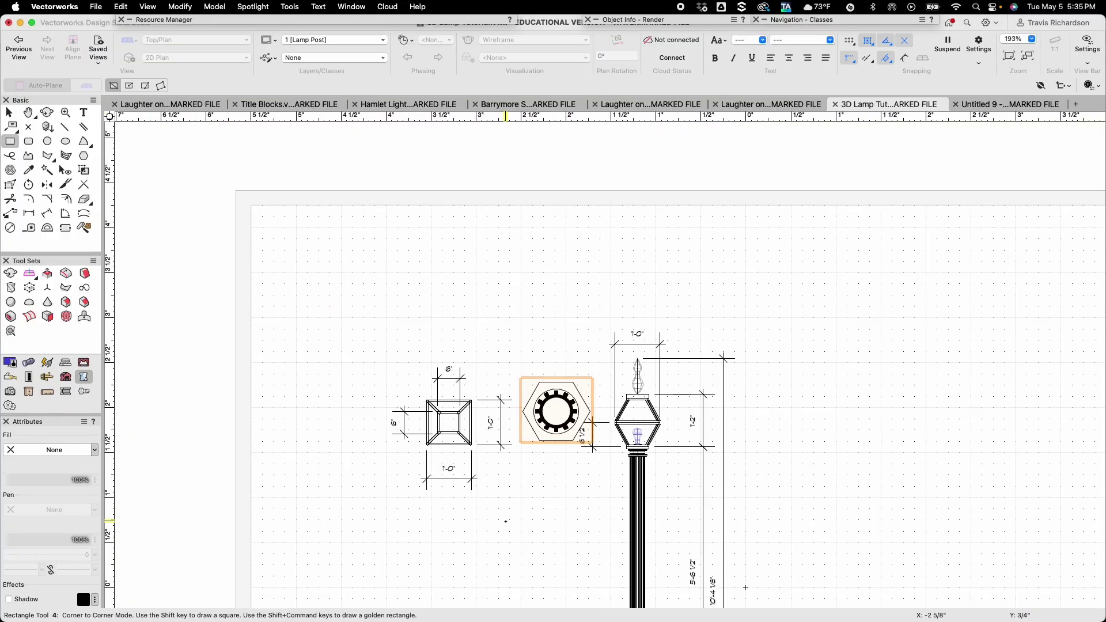
{"action": "key", "text": "h"}
{"action": "left_click_drag", "start_coordinate": [504, 483], "coordinate": [509, 291]}
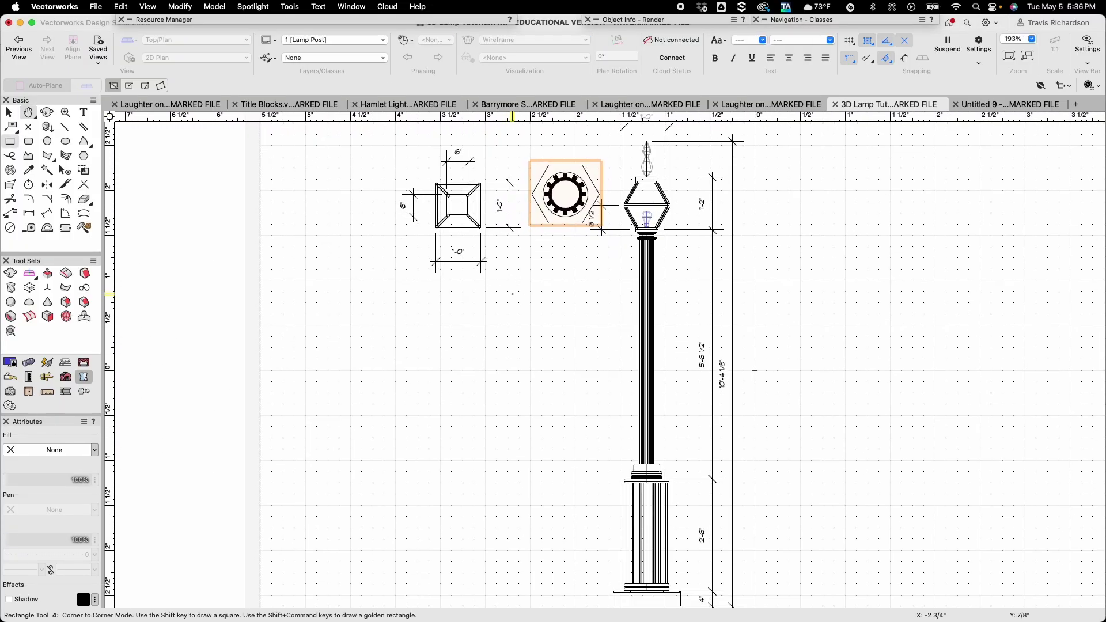
{"action": "left_click_drag", "start_coordinate": [507, 380], "coordinate": [507, 328]}
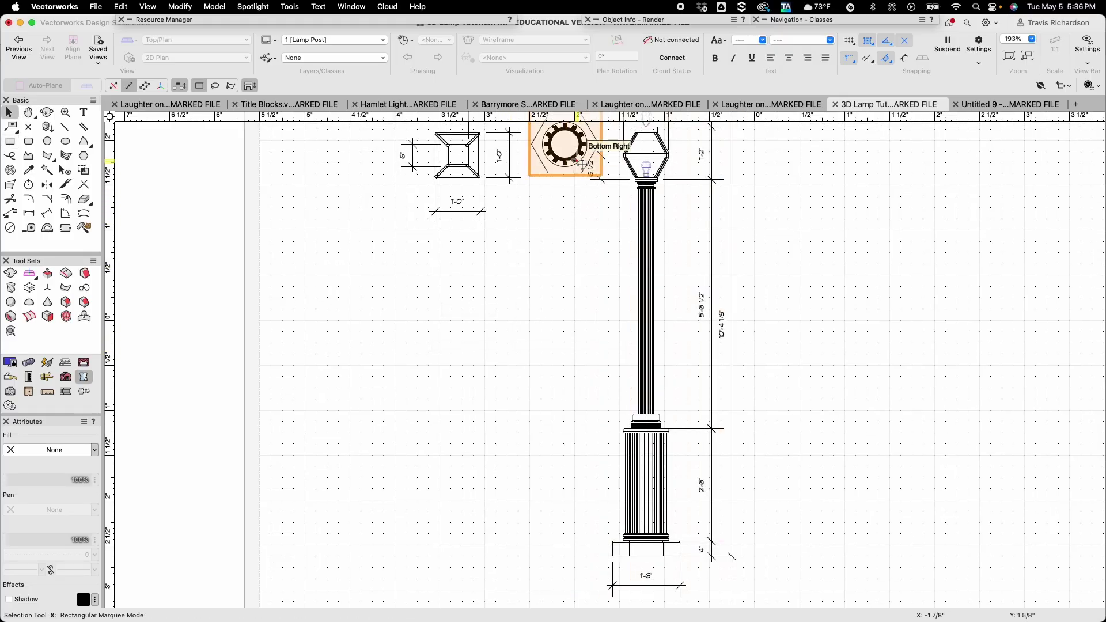
{"action": "left_click_drag", "start_coordinate": [565, 144], "coordinate": [460, 157]}
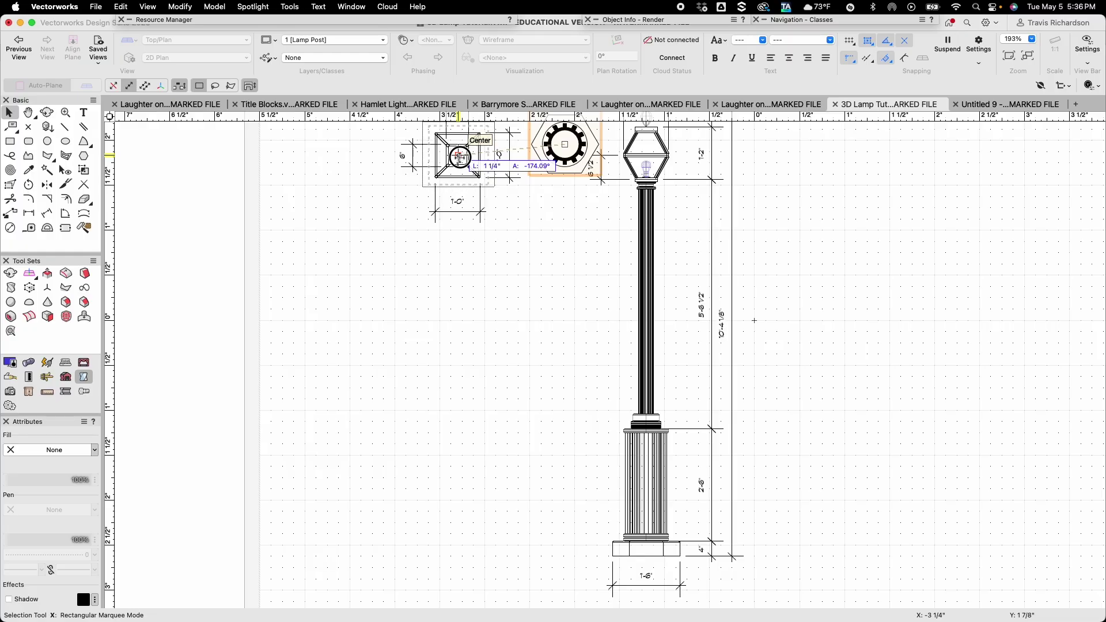
{"action": "left_click_drag", "start_coordinate": [460, 157], "coordinate": [461, 483]}
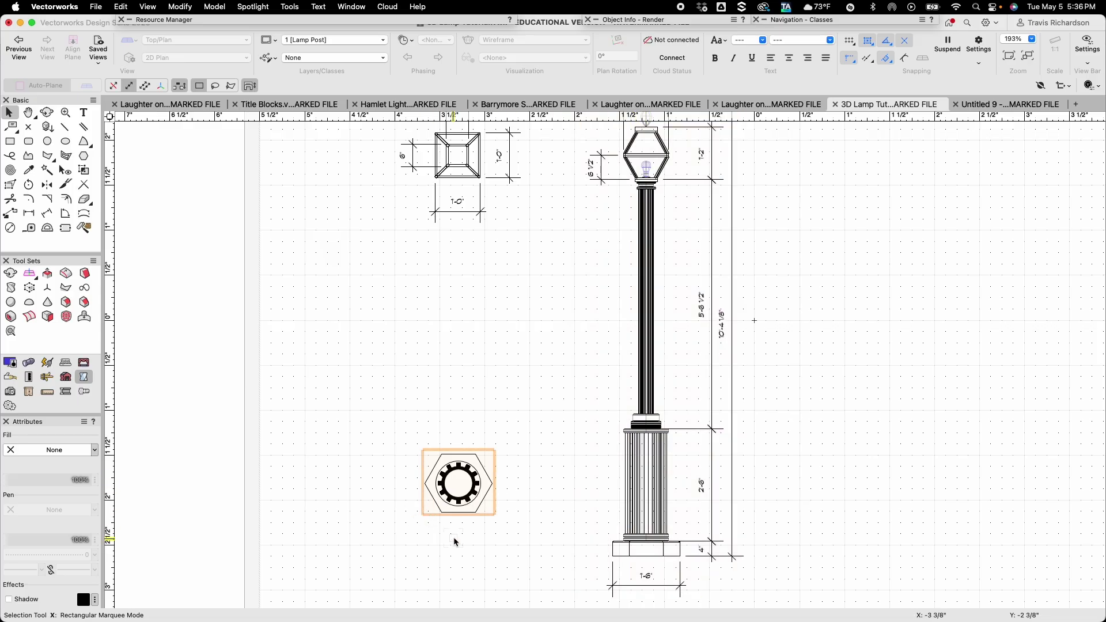
In the Base viewport's annotations, dimension the toothed ring's overall width below the hexagon with a 1'0" offset distance
{"action": "double_click", "coordinate": [468, 510]}
{"action": "left_click", "coordinate": [617, 374]}
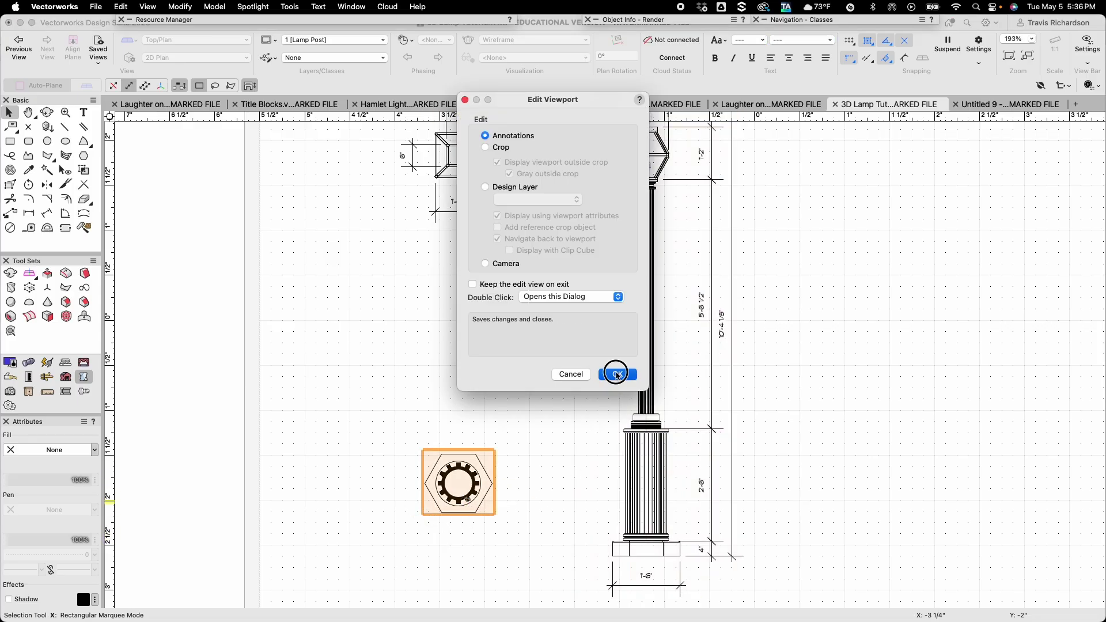
{"action": "scroll", "coordinate": [455, 523], "scroll_direction": "up", "scroll_amount": 5}
{"action": "scroll", "coordinate": [455, 526], "scroll_direction": "up", "scroll_amount": 3}
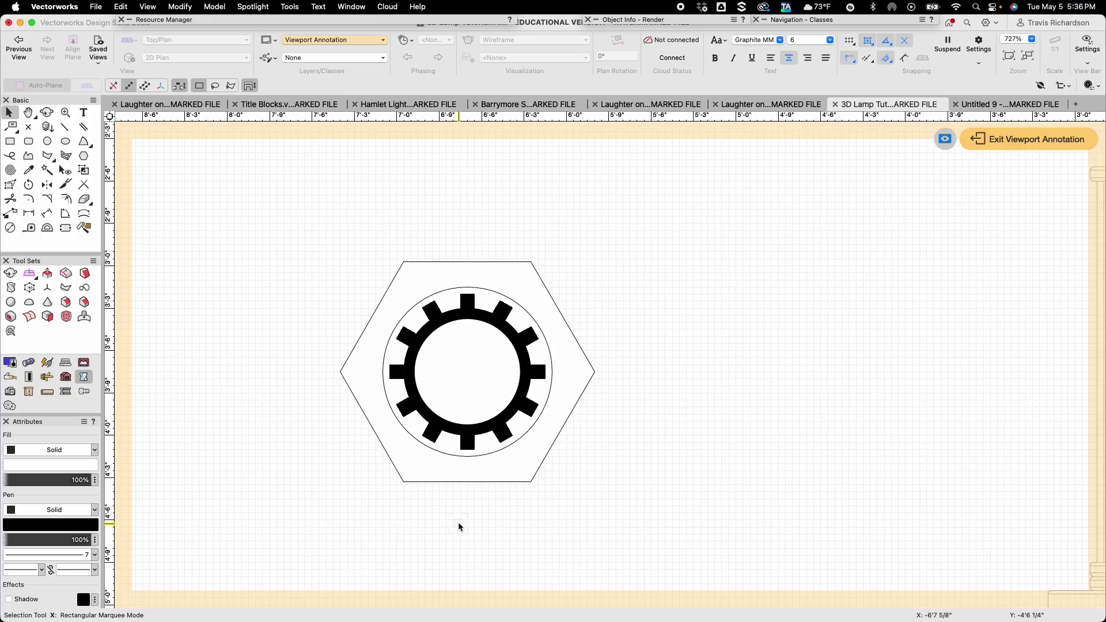
{"action": "middle_click_drag", "start_coordinate": [455, 533], "coordinate": [481, 460]}
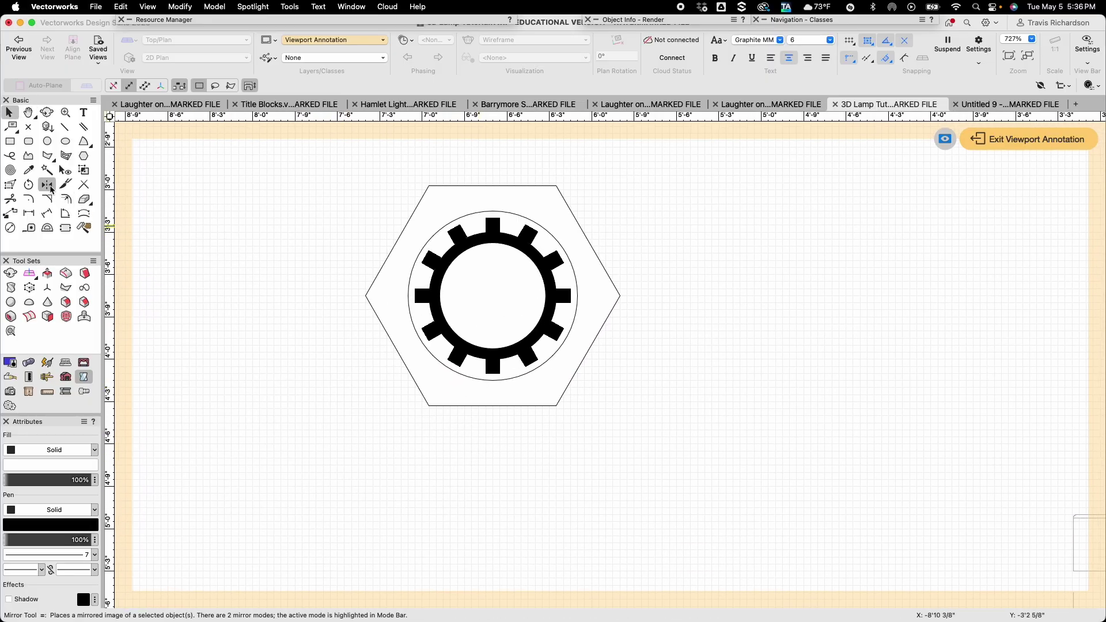
{"action": "left_click", "coordinate": [30, 215]}
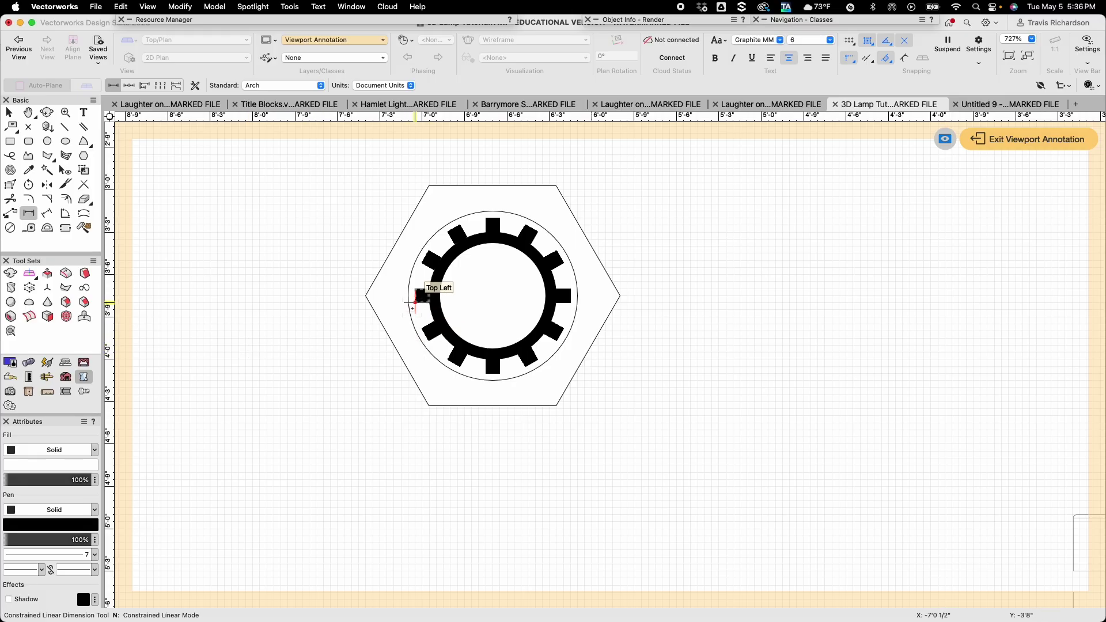
{"action": "left_click", "coordinate": [415, 302]}
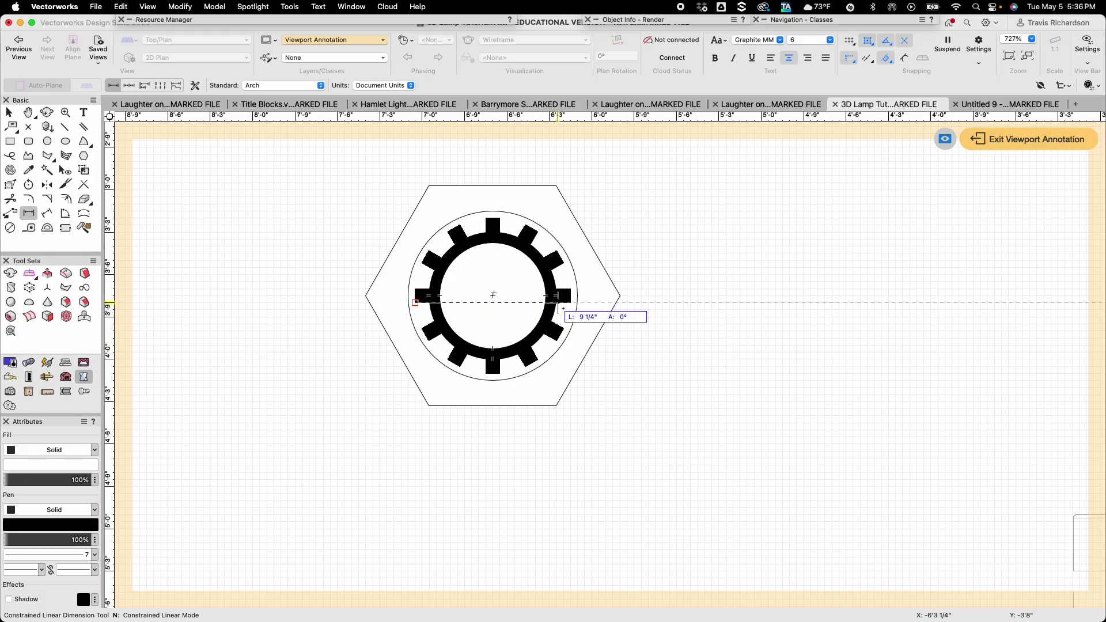
{"action": "left_click", "coordinate": [571, 303]}
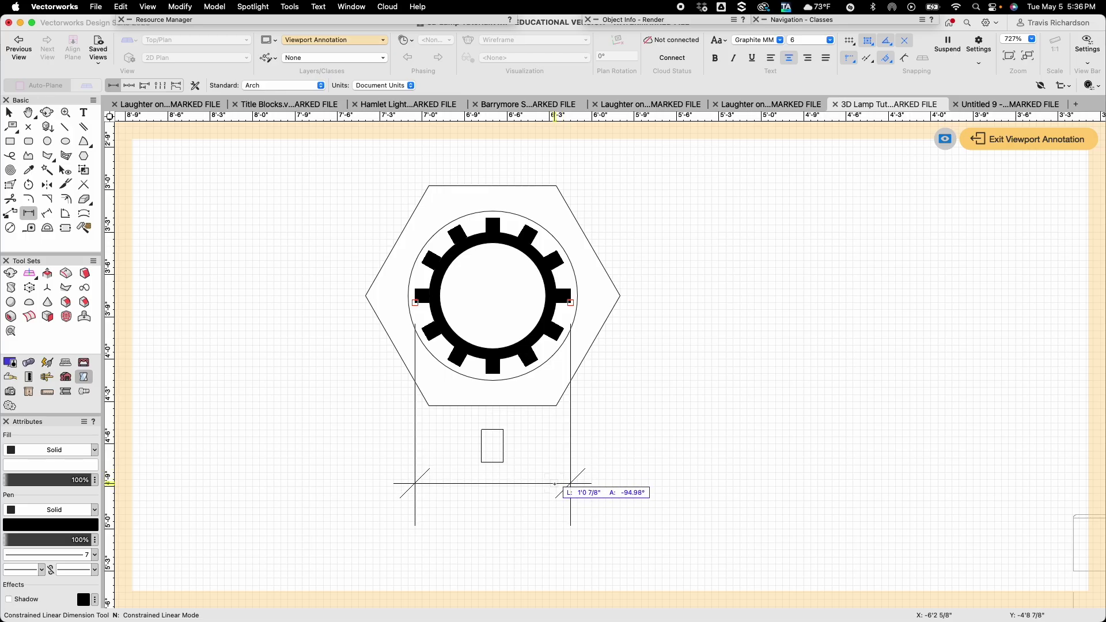
{"action": "key", "text": "Tab"}
{"action": "type", "text": "1"}
{"action": "key", "text": "Tab"}
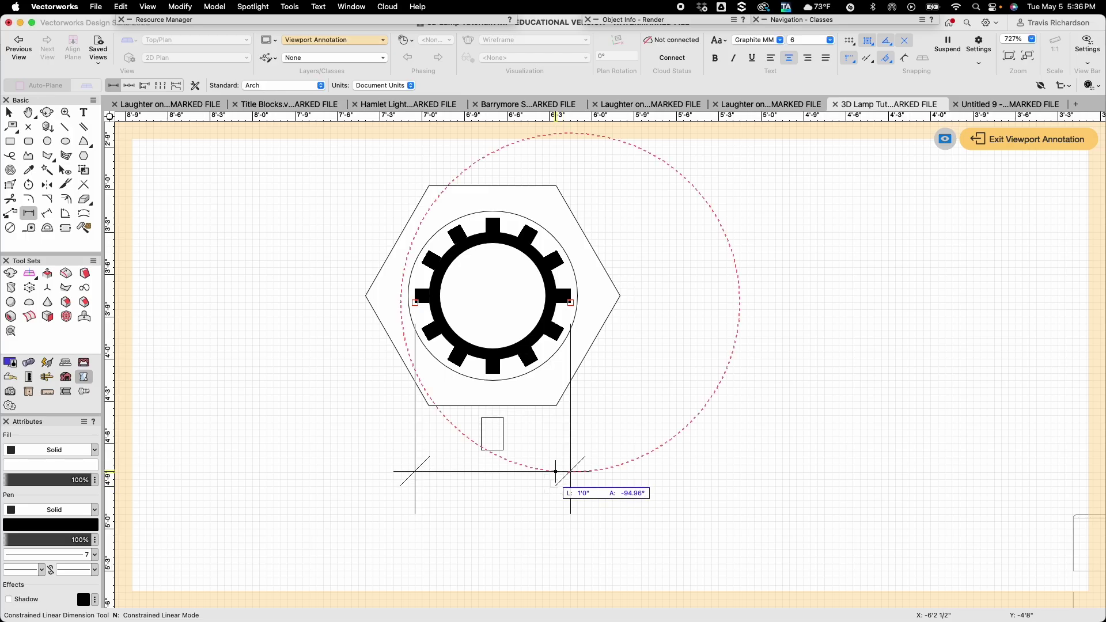
{"action": "left_click", "coordinate": [555, 471]}
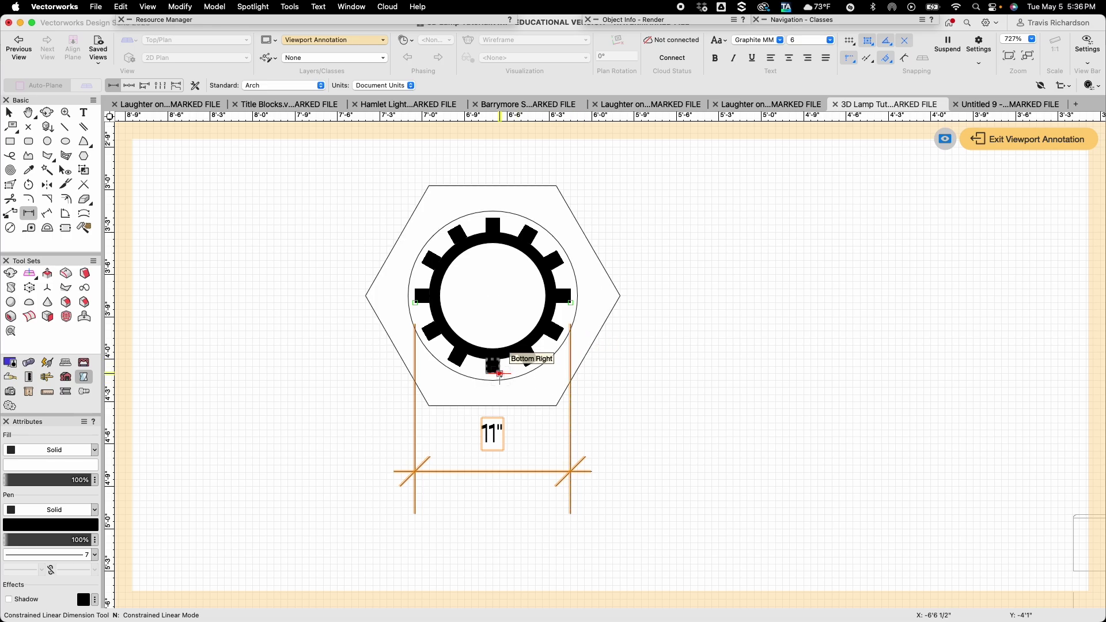
Dimension the toothed ring's overall depth to the right of the hexagon with a 1'3" offset distance
{"action": "left_click", "coordinate": [500, 373]}
{"action": "left_click", "coordinate": [499, 218]}
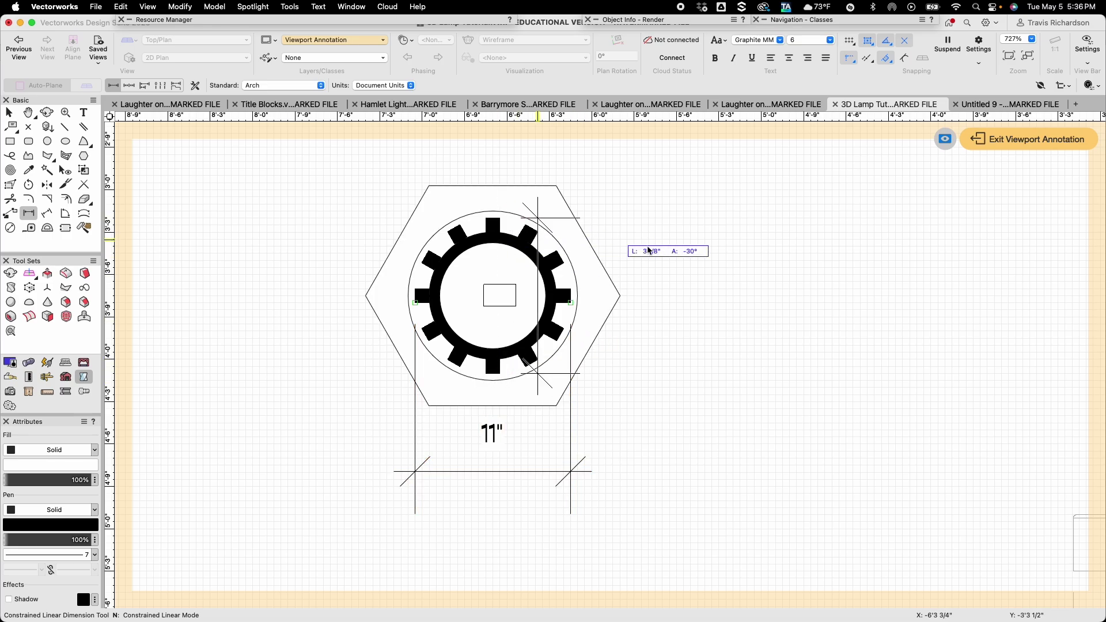
{"action": "key", "text": "Tab"}
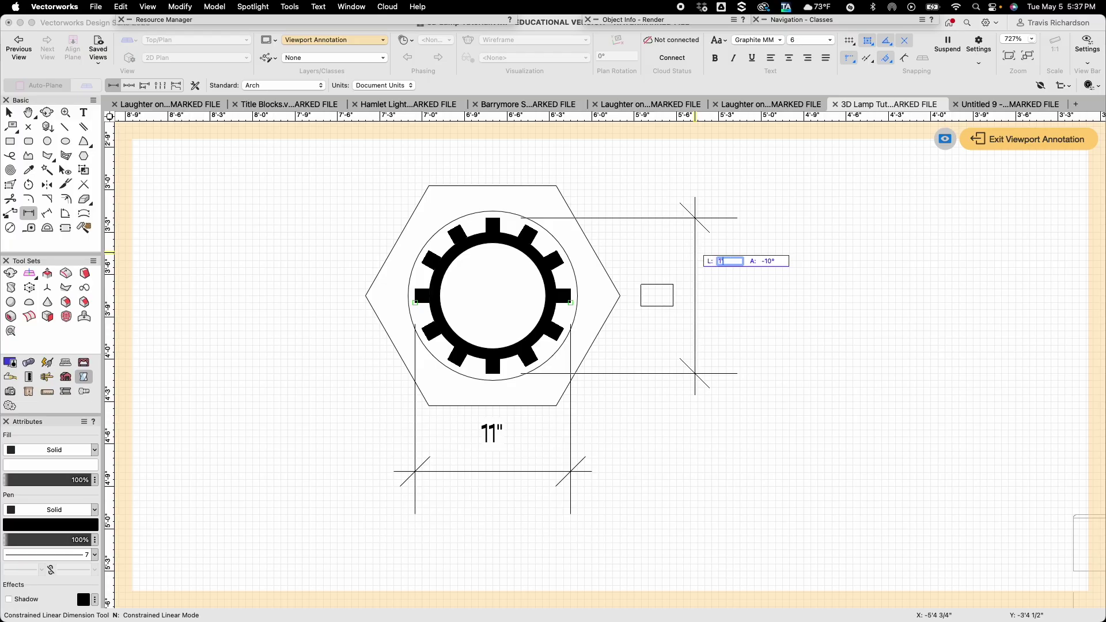
{"action": "key", "text": "Tab"}
{"action": "key", "text": "Tab"}
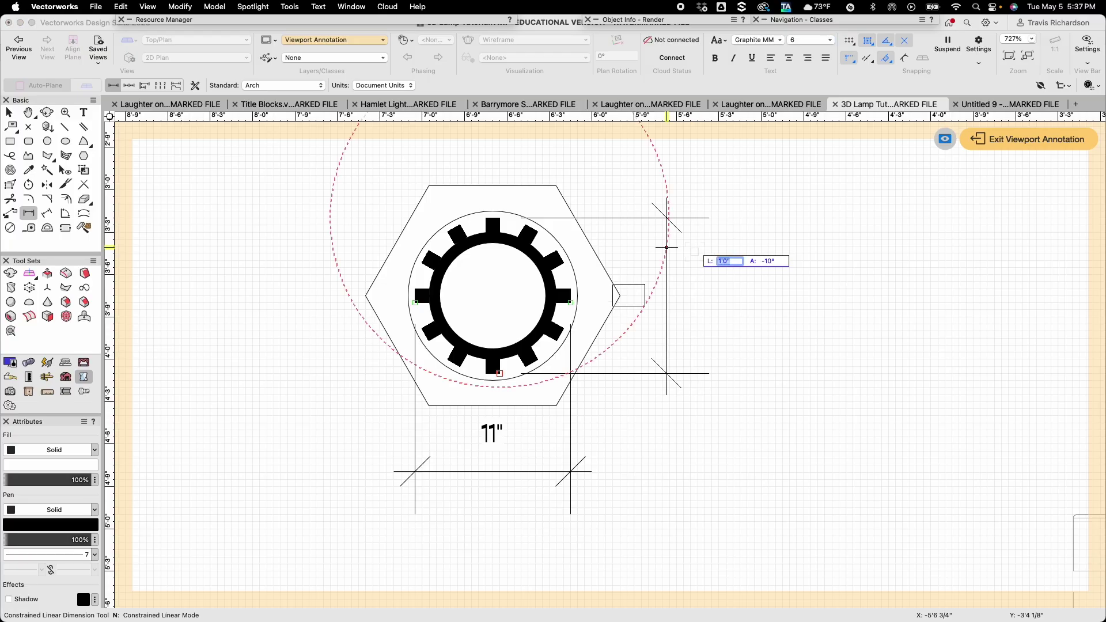
{"action": "type", "text": "1'3"}
{"action": "key", "text": "Tab"}
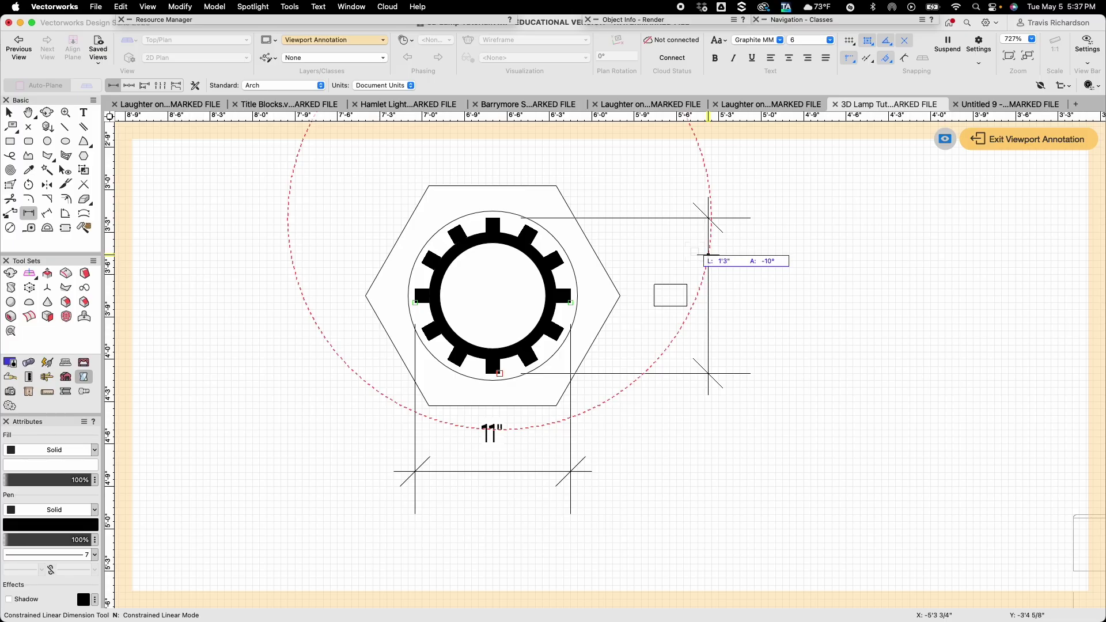
{"action": "key", "text": "Return"}
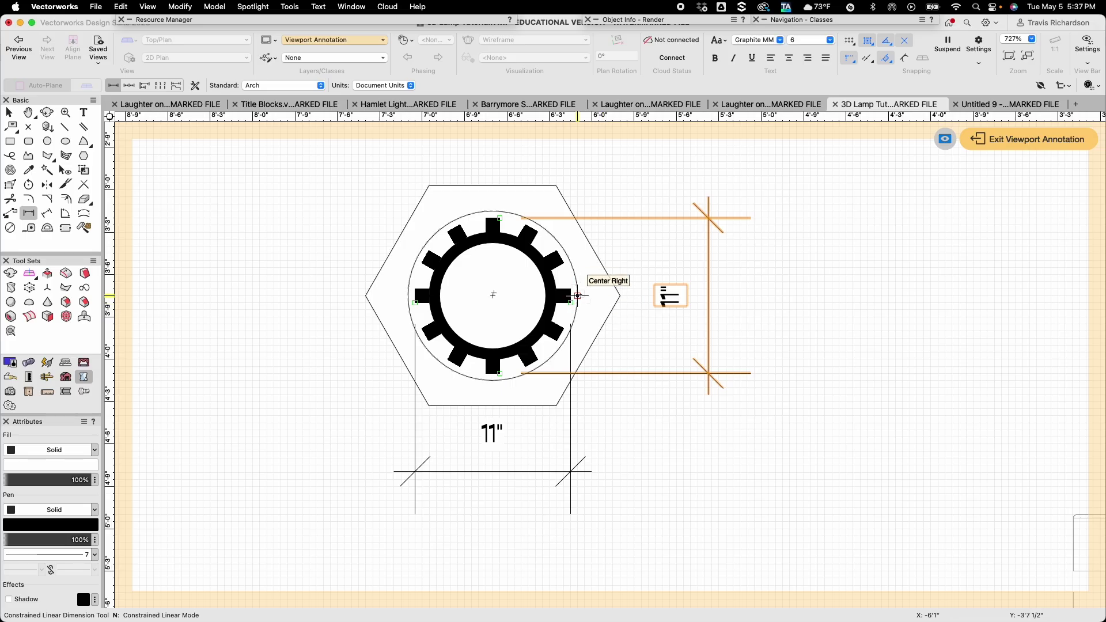
Dimension the width of the circle surrounding the toothed ring, placing the dimension above the hexagon
{"action": "left_click", "coordinate": [577, 295]}
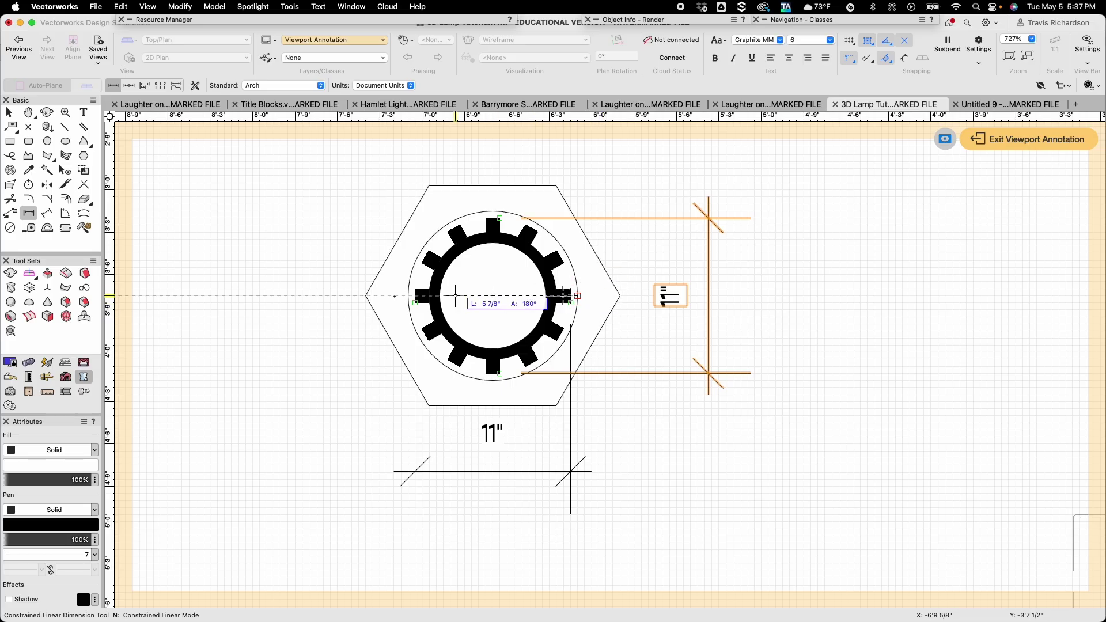
{"action": "left_click", "coordinate": [408, 296]}
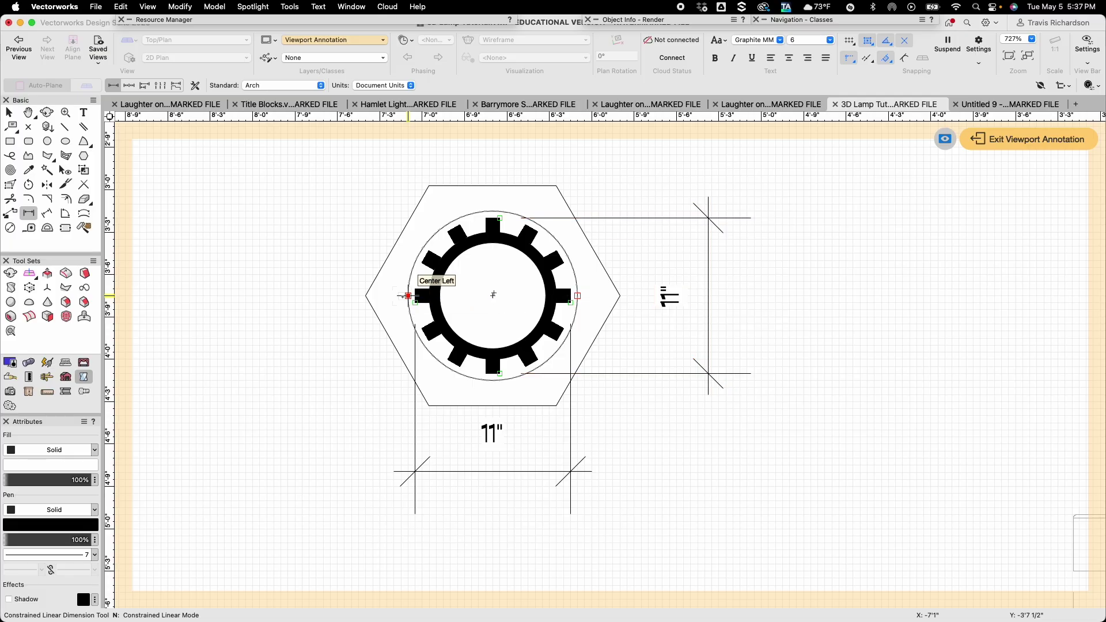
{"action": "scroll", "coordinate": [415, 259], "scroll_direction": "up", "scroll_amount": 5}
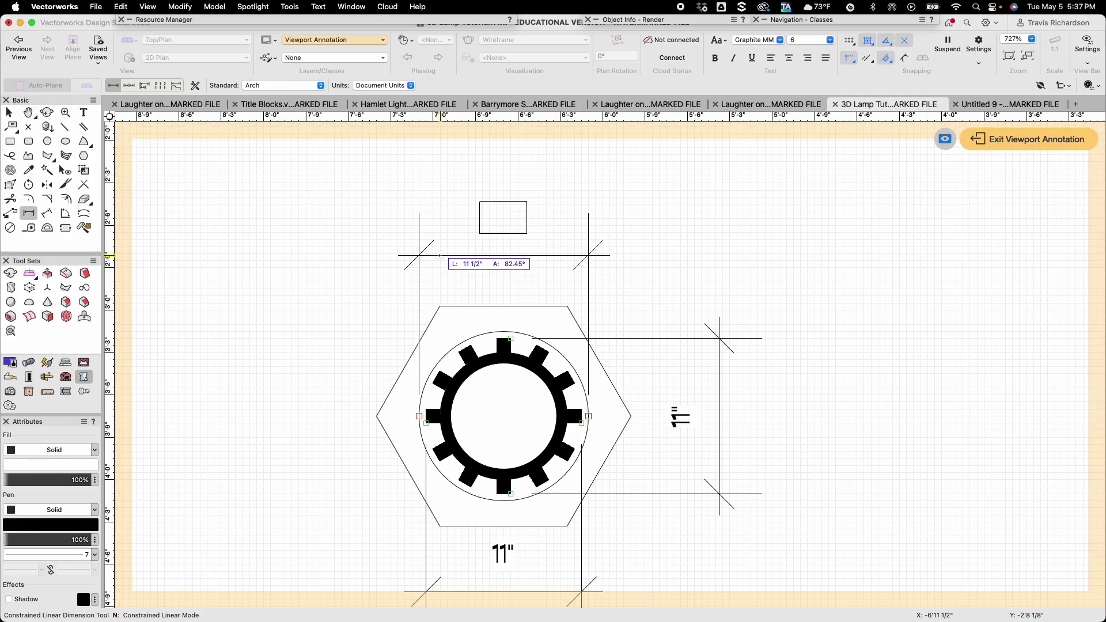
{"action": "left_click", "coordinate": [441, 247]}
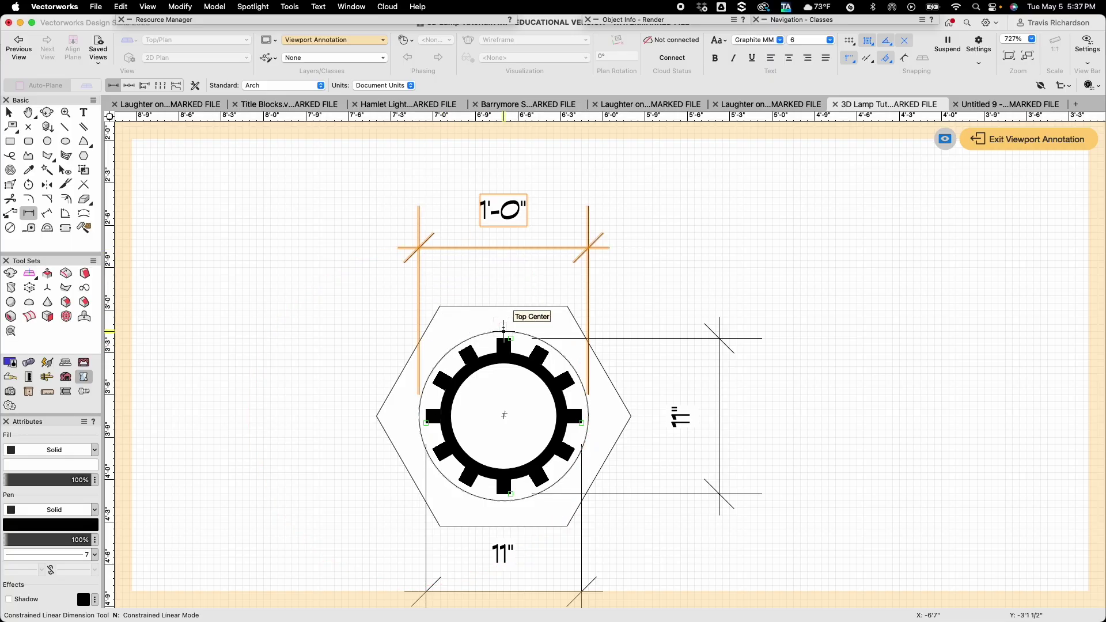
Dimension the surrounding circle's depth to the left of the hexagon with a 1'0" offset distance and exit the viewport annotations
{"action": "scroll", "coordinate": [497, 337], "scroll_direction": "up", "scroll_amount": 3}
{"action": "left_click", "coordinate": [504, 334]}
{"action": "scroll", "coordinate": [504, 334], "scroll_direction": "down", "scroll_amount": 3}
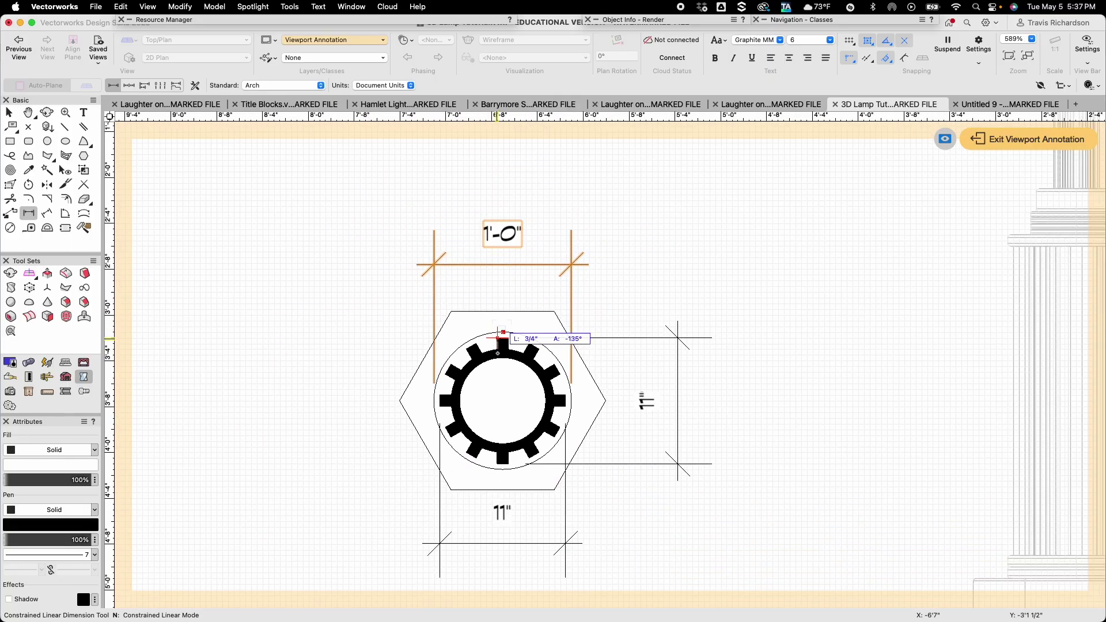
{"action": "scroll", "coordinate": [503, 475], "scroll_direction": "up", "scroll_amount": 4}
{"action": "scroll", "coordinate": [503, 475], "scroll_direction": "up", "scroll_amount": 2}
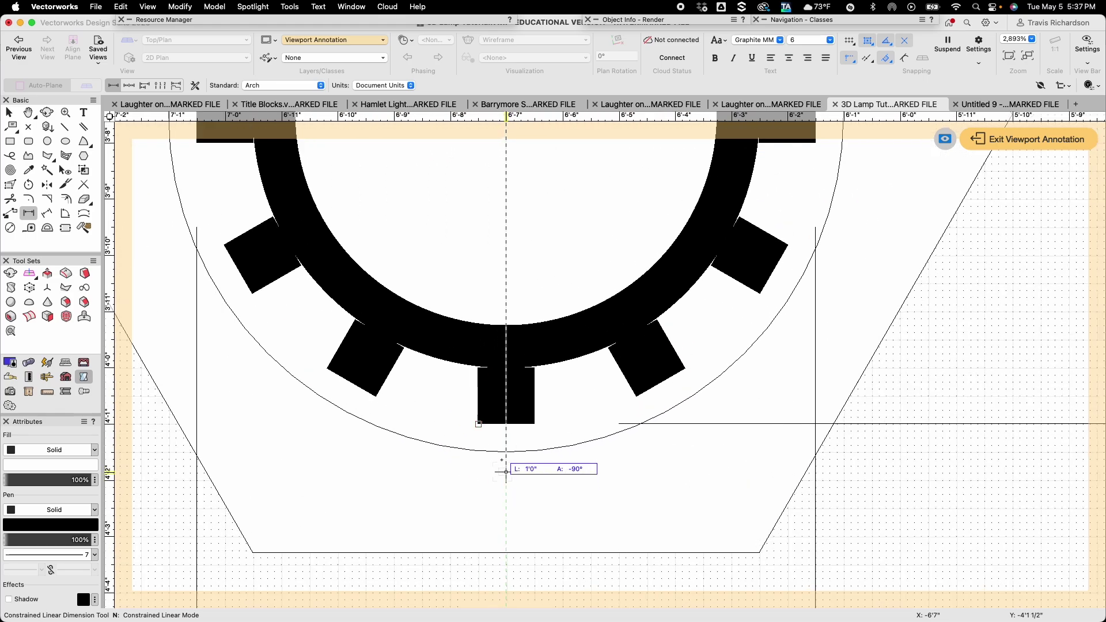
{"action": "scroll", "coordinate": [505, 451], "scroll_direction": "down", "scroll_amount": 6}
{"action": "scroll", "coordinate": [505, 452], "scroll_direction": "up", "scroll_amount": 1}
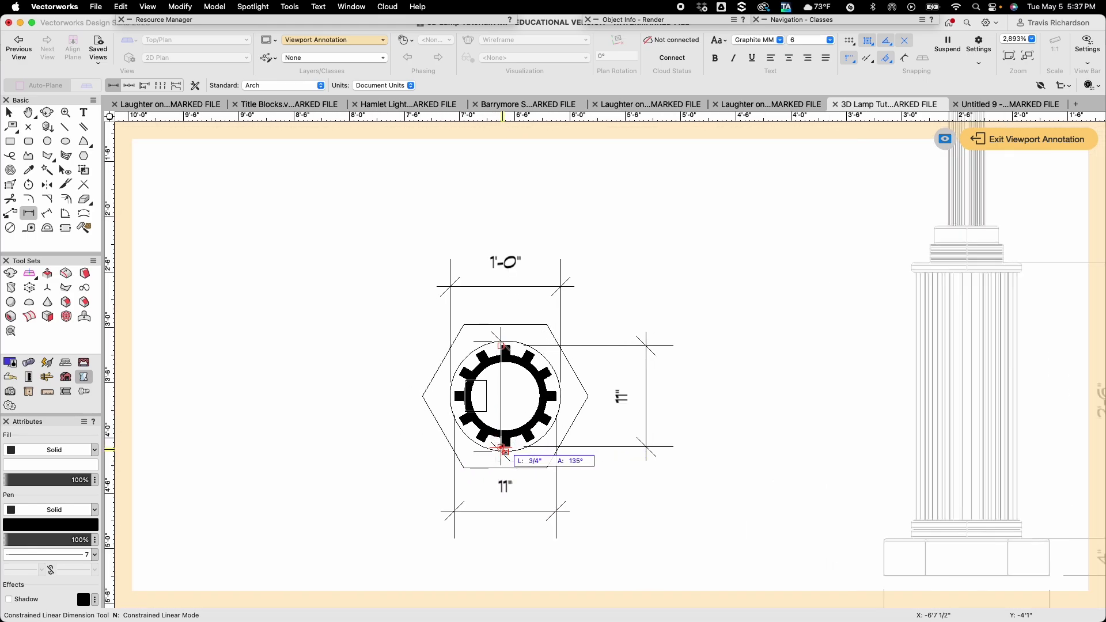
{"action": "left_click", "coordinate": [505, 451]}
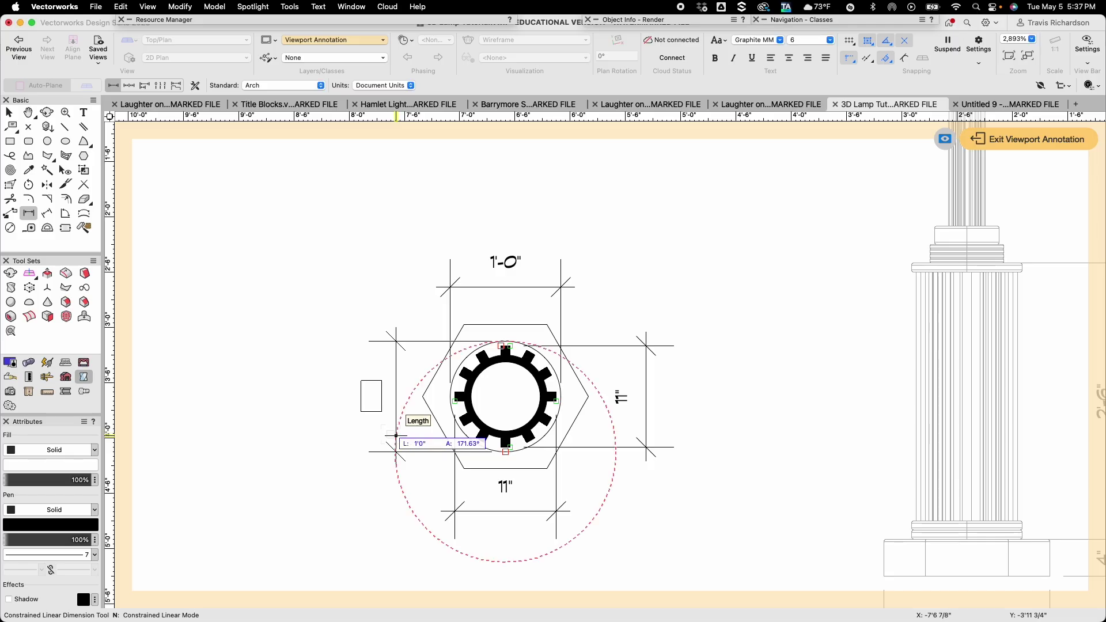
{"action": "left_click", "coordinate": [396, 436]}
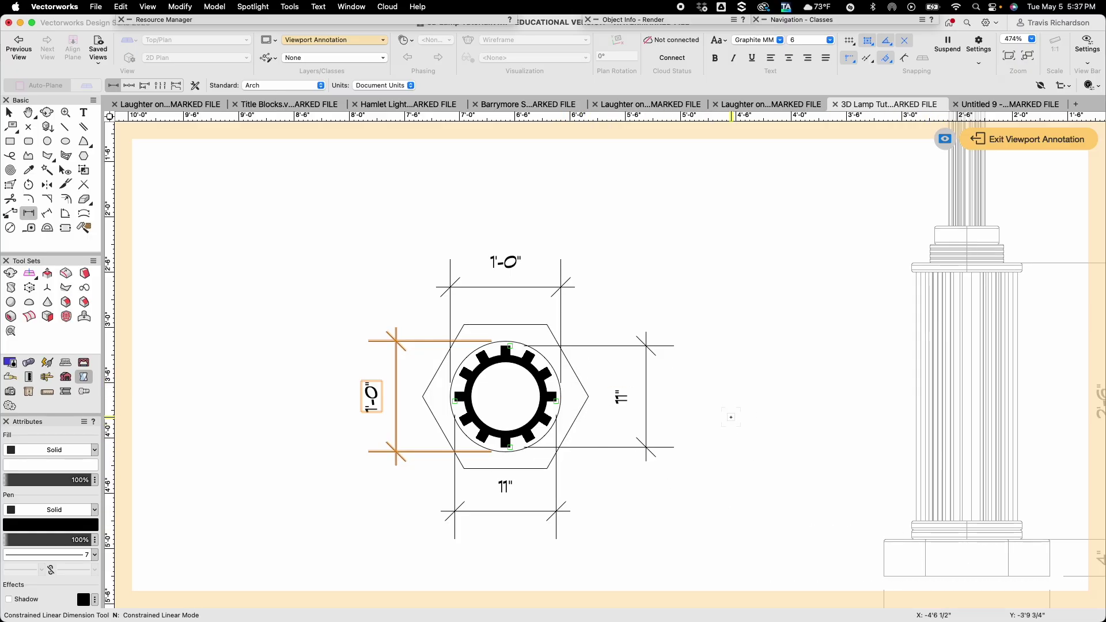
{"action": "key", "text": "x"}
{"action": "left_click", "coordinate": [711, 413]}
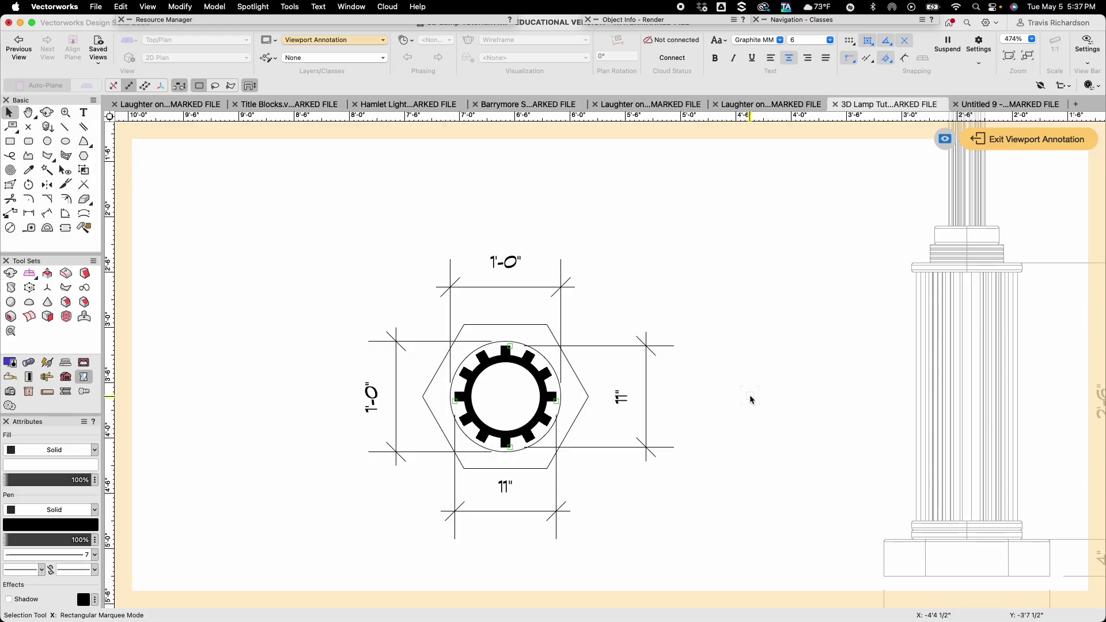
{"action": "left_click", "coordinate": [1026, 138]}
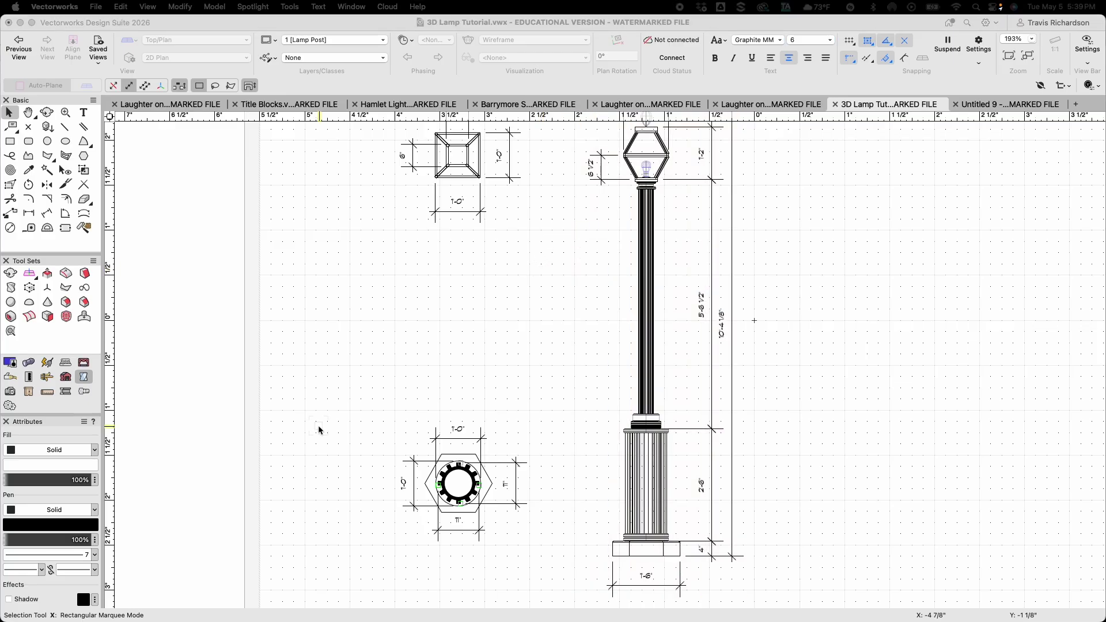
Return to Design Layer-1 and fill the small column's toothed ring profile, inside its two circles, with solid black
{"action": "left_click", "coordinate": [364, 387]}
{"action": "left_click", "coordinate": [326, 42]}
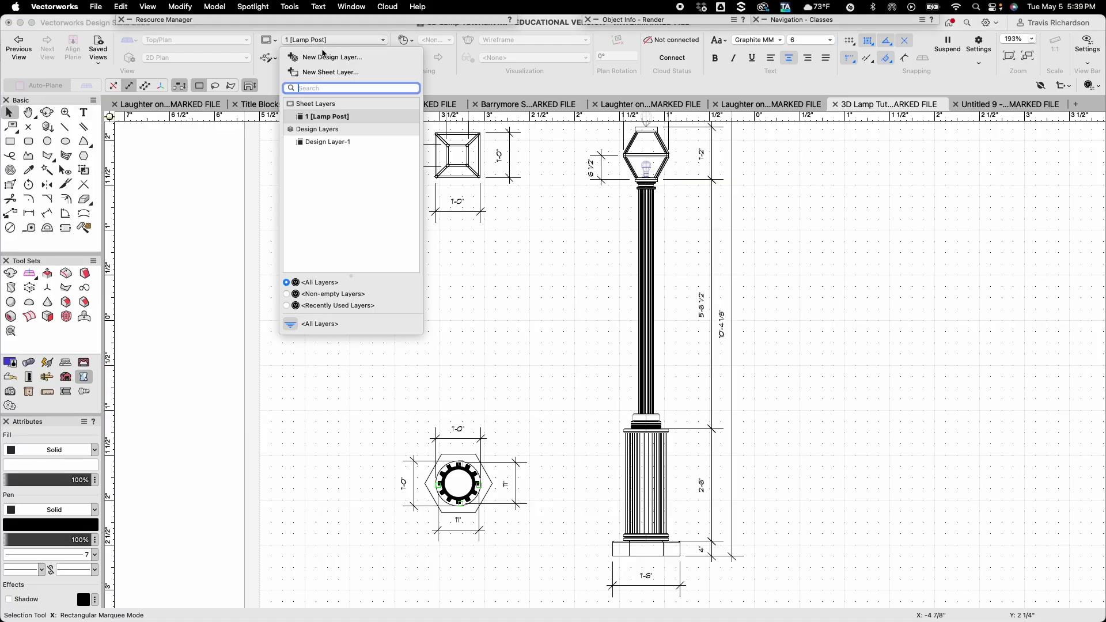
{"action": "left_click", "coordinate": [329, 141]}
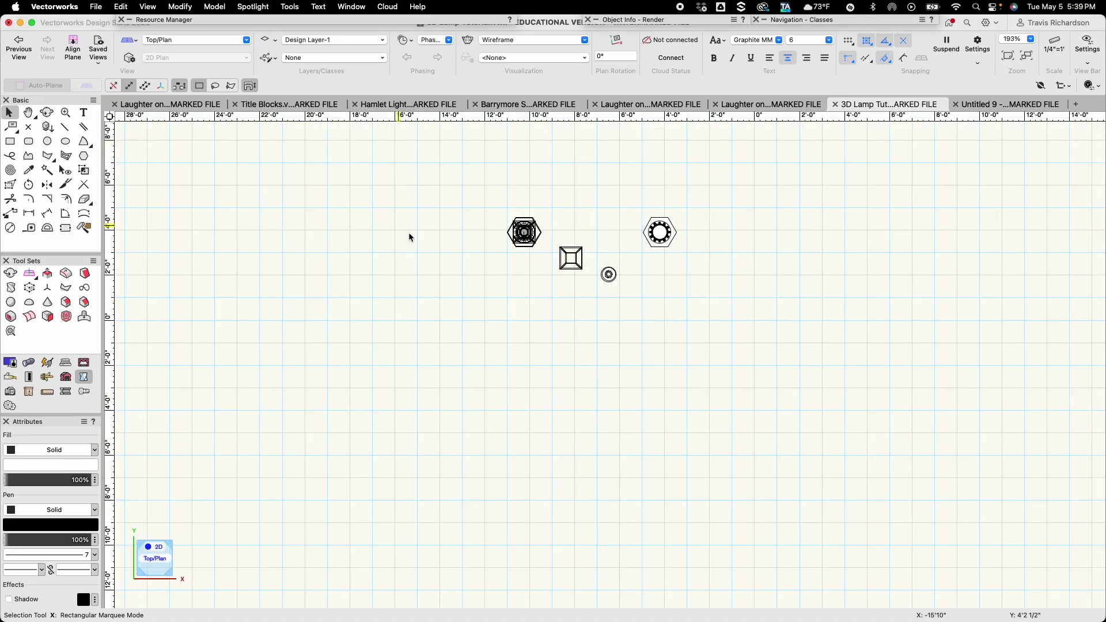
{"action": "scroll", "coordinate": [610, 276], "scroll_direction": "up", "scroll_amount": 10}
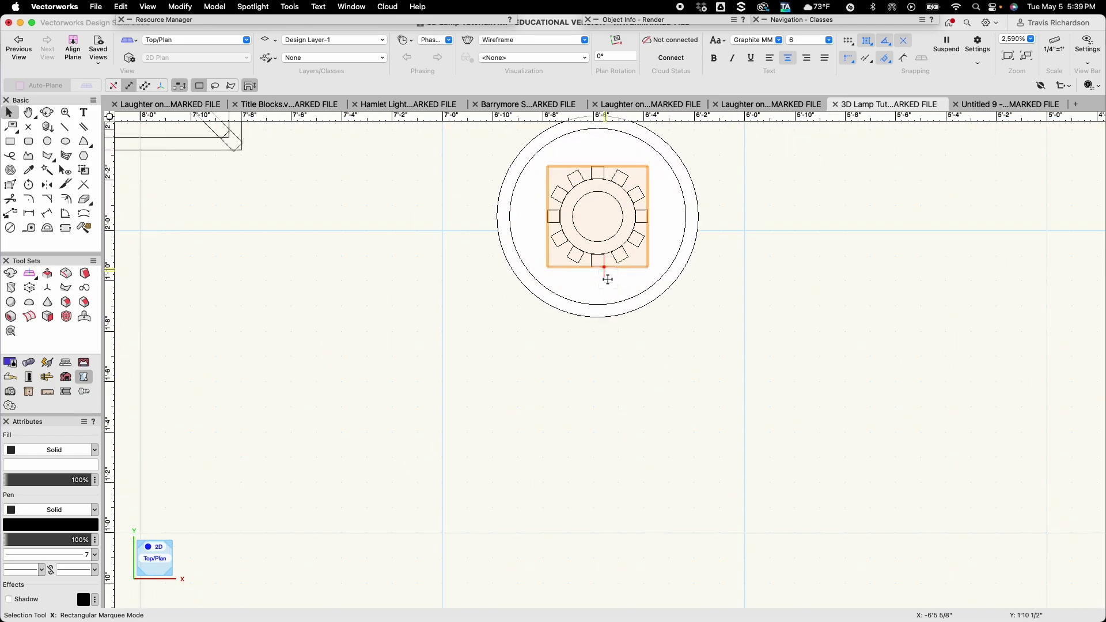
{"action": "scroll", "coordinate": [575, 328], "scroll_direction": "up", "scroll_amount": 2}
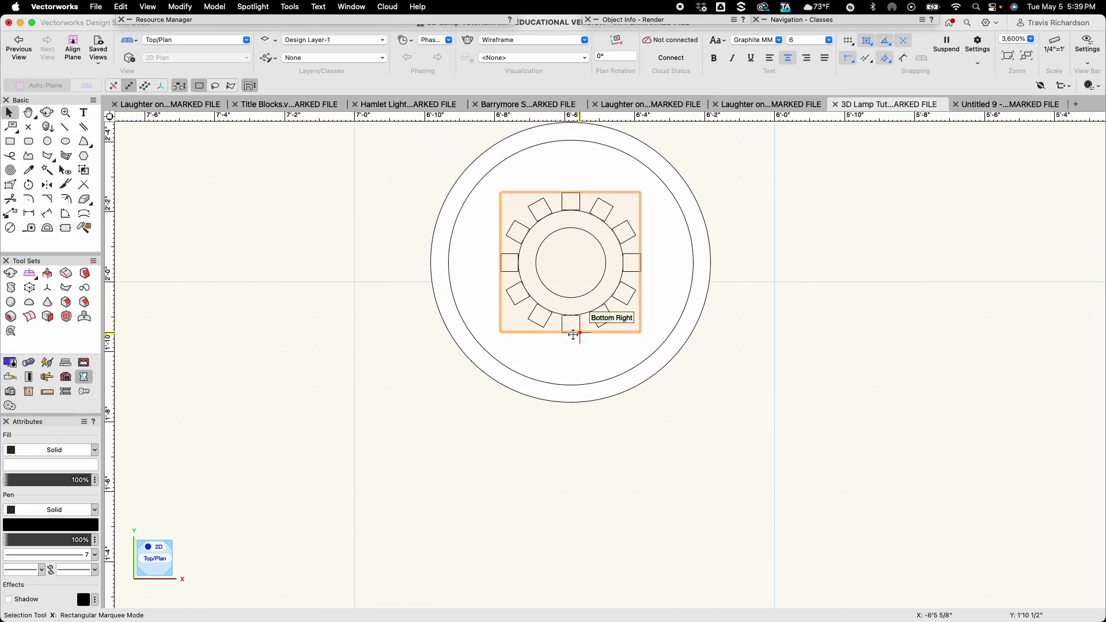
{"action": "scroll", "coordinate": [578, 330], "scroll_direction": "up", "scroll_amount": 1}
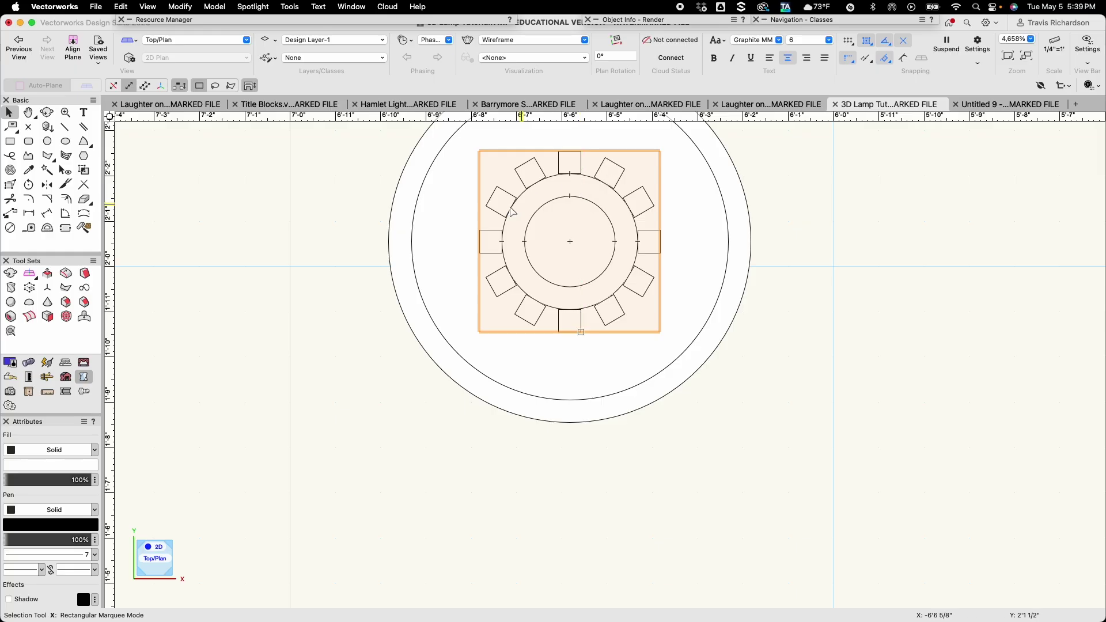
{"action": "left_click", "coordinate": [559, 310]}
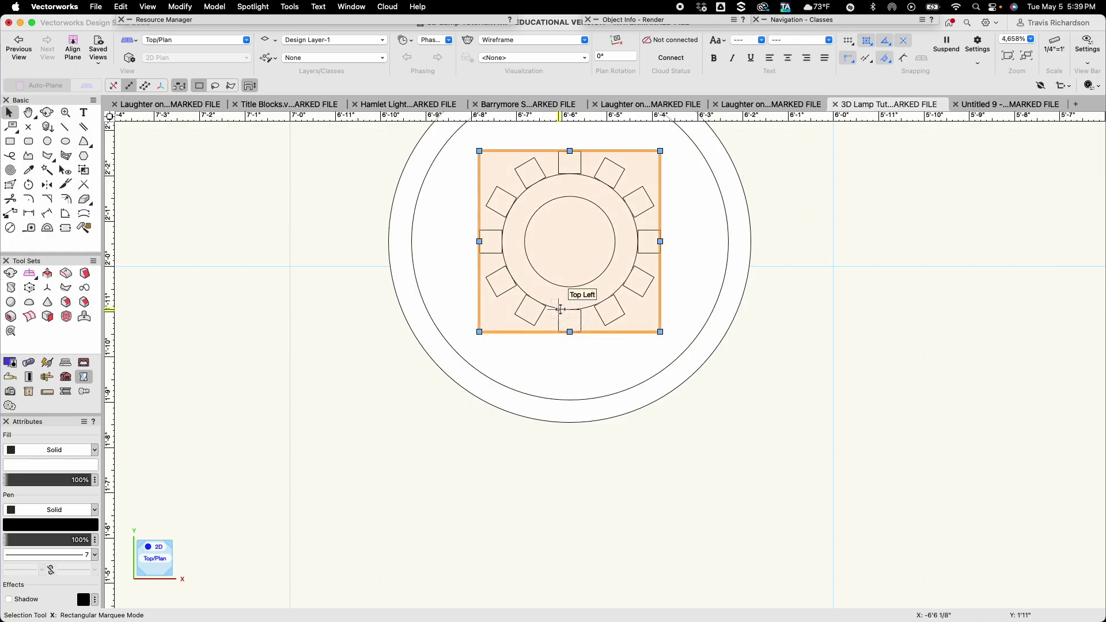
{"action": "left_click", "coordinate": [48, 466]}
{"action": "left_click", "coordinate": [135, 402]}
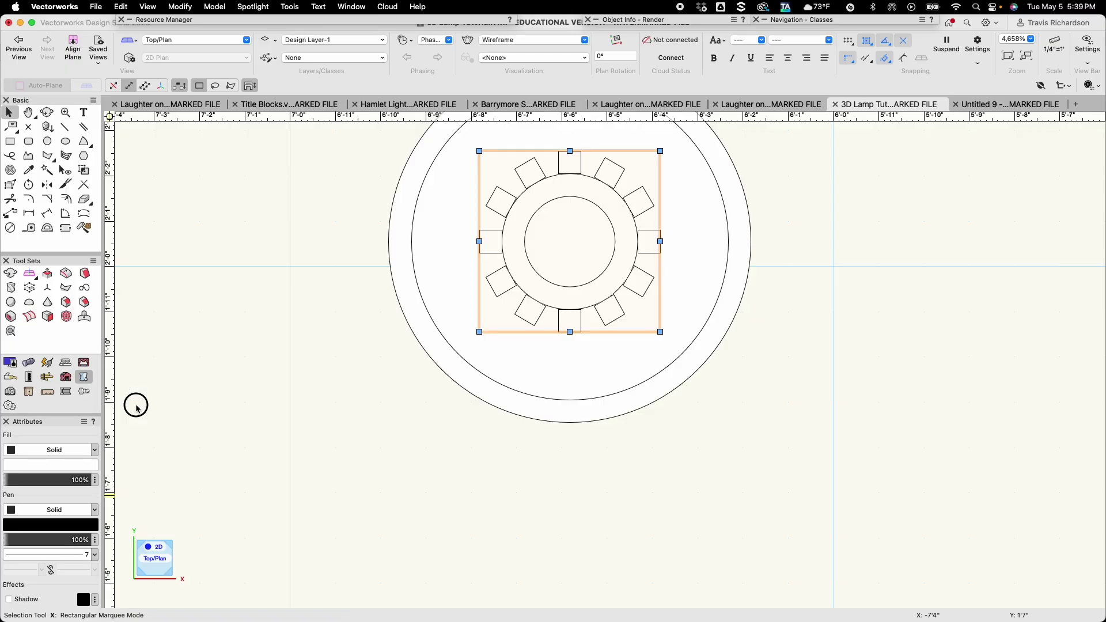
{"action": "left_click", "coordinate": [402, 467]}
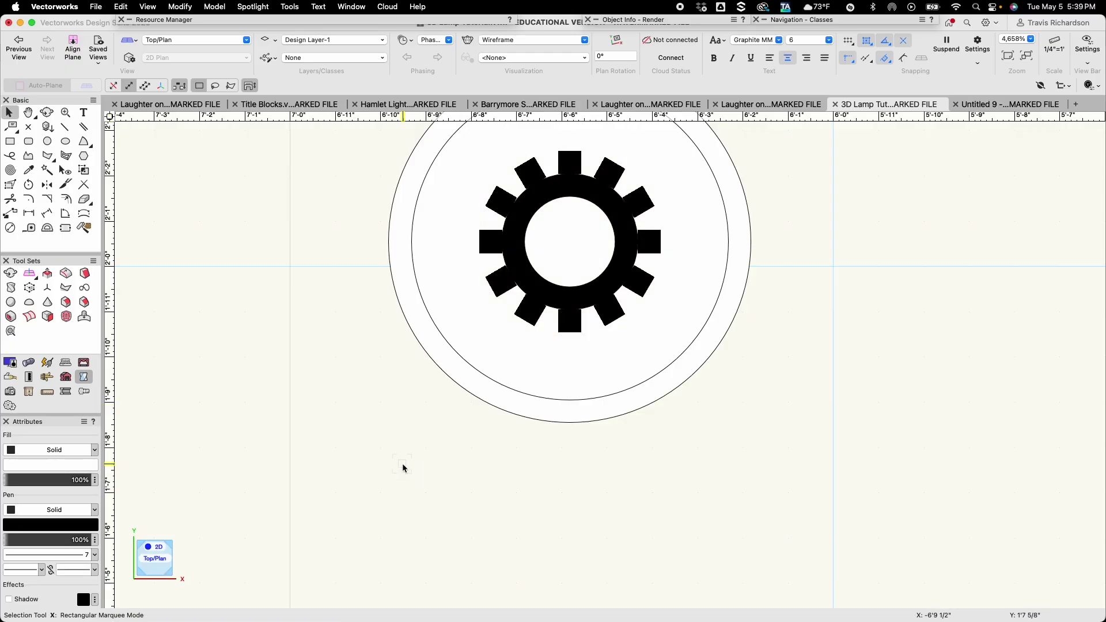
Draw a rectangle enclosing the column profile and its circles, with pen and fill both set to None
{"action": "scroll", "coordinate": [403, 468], "scroll_direction": "down", "scroll_amount": 3}
{"action": "key", "text": "4"}
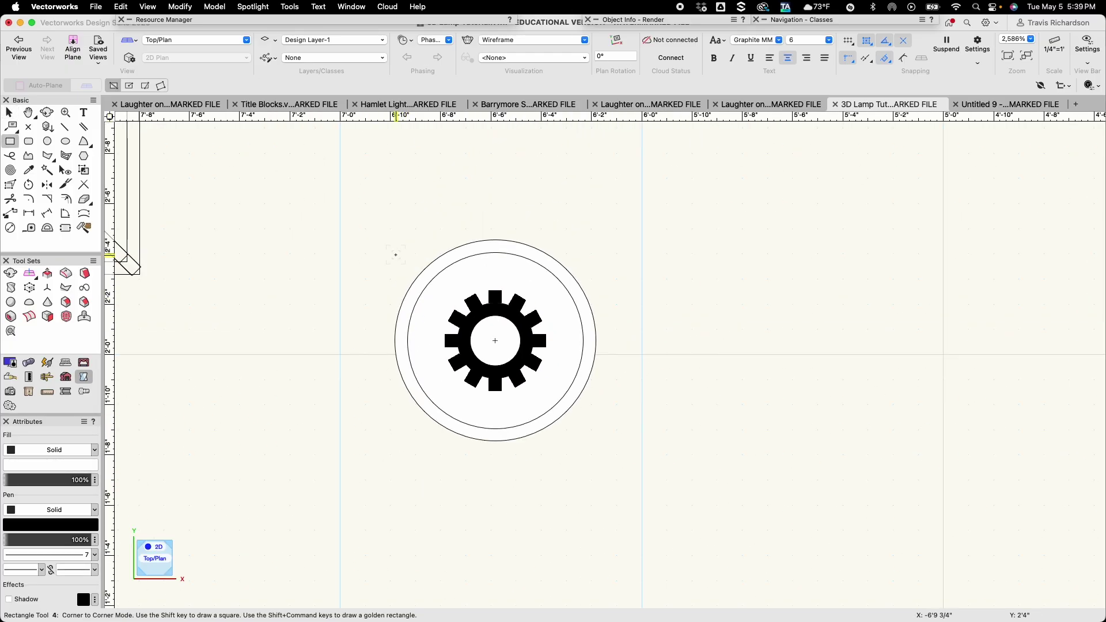
{"action": "left_click", "coordinate": [375, 222]}
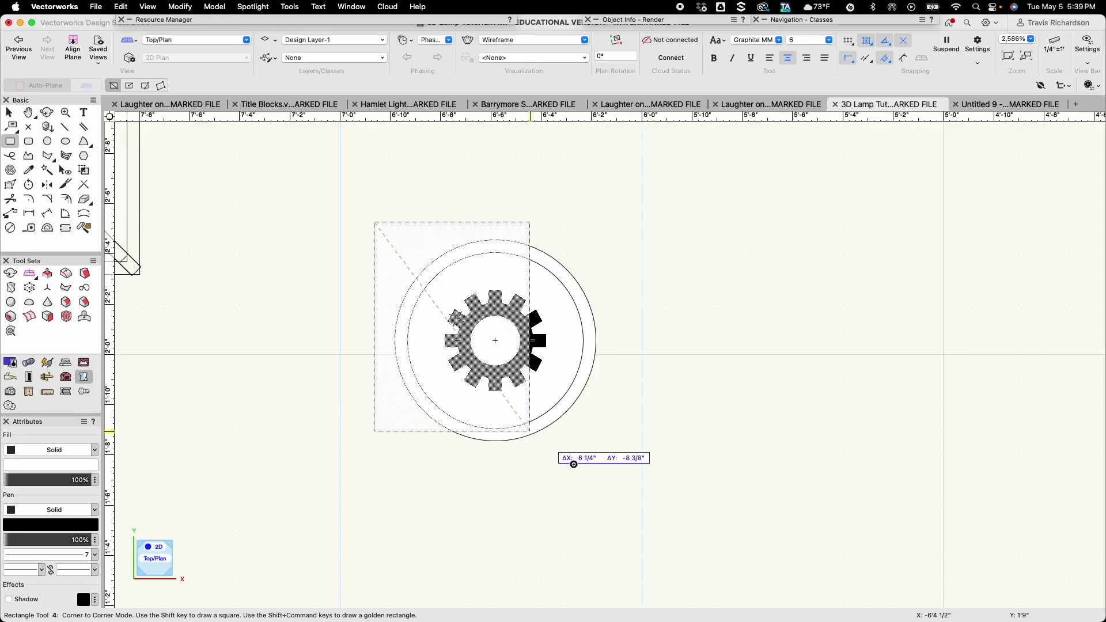
{"action": "left_click", "coordinate": [617, 464]}
{"action": "left_click", "coordinate": [56, 510]}
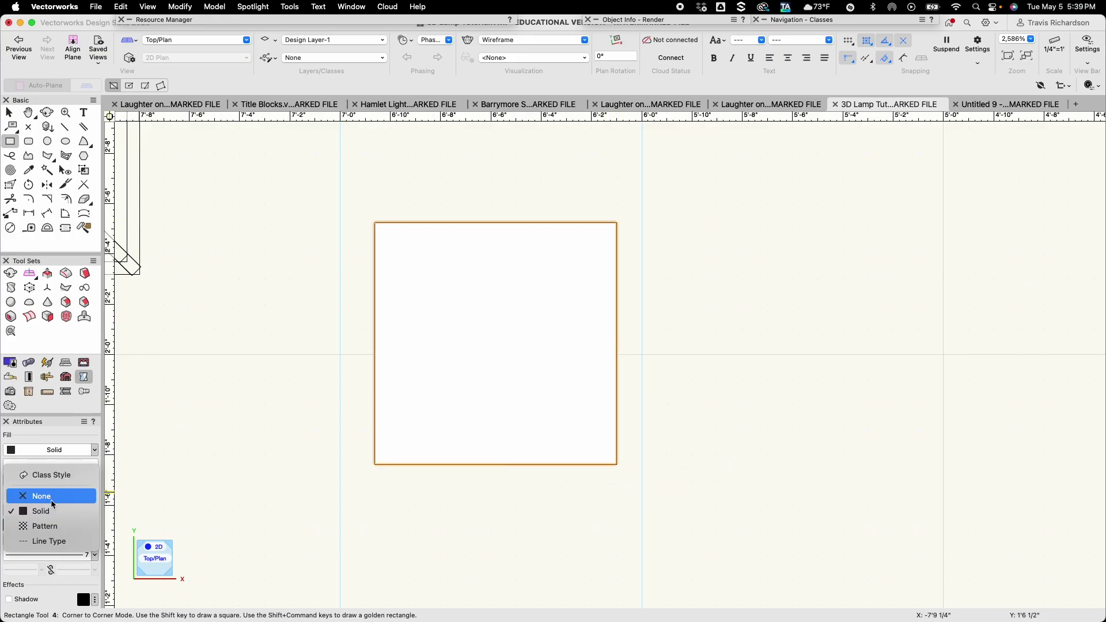
{"action": "left_click", "coordinate": [50, 497]}
{"action": "left_click", "coordinate": [52, 450]}
{"action": "left_click", "coordinate": [57, 437]}
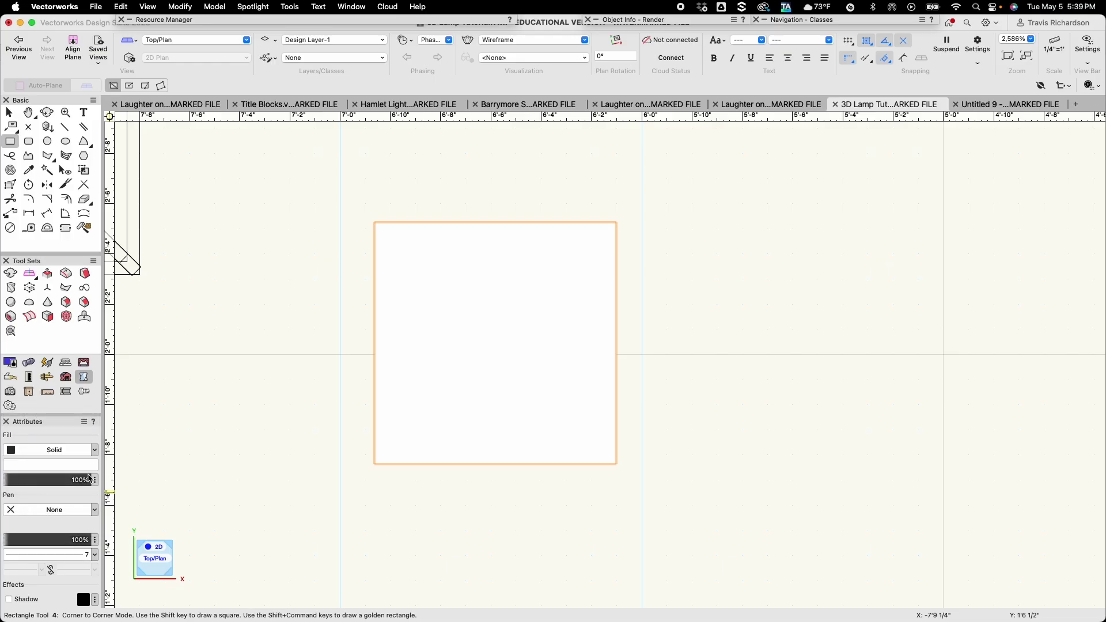
{"action": "key", "text": "x"}
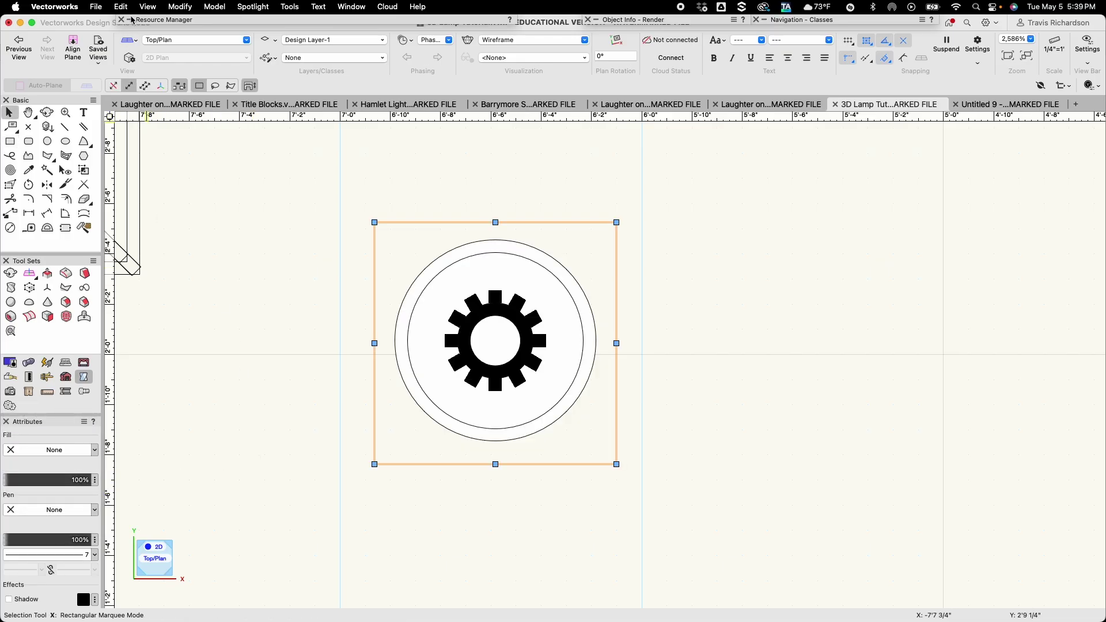
Create a viewport named Column on the Lamp Post sheet at 1/2"=1'0" scale, using the rectangle as its crop
{"action": "left_click", "coordinate": [144, 6]}
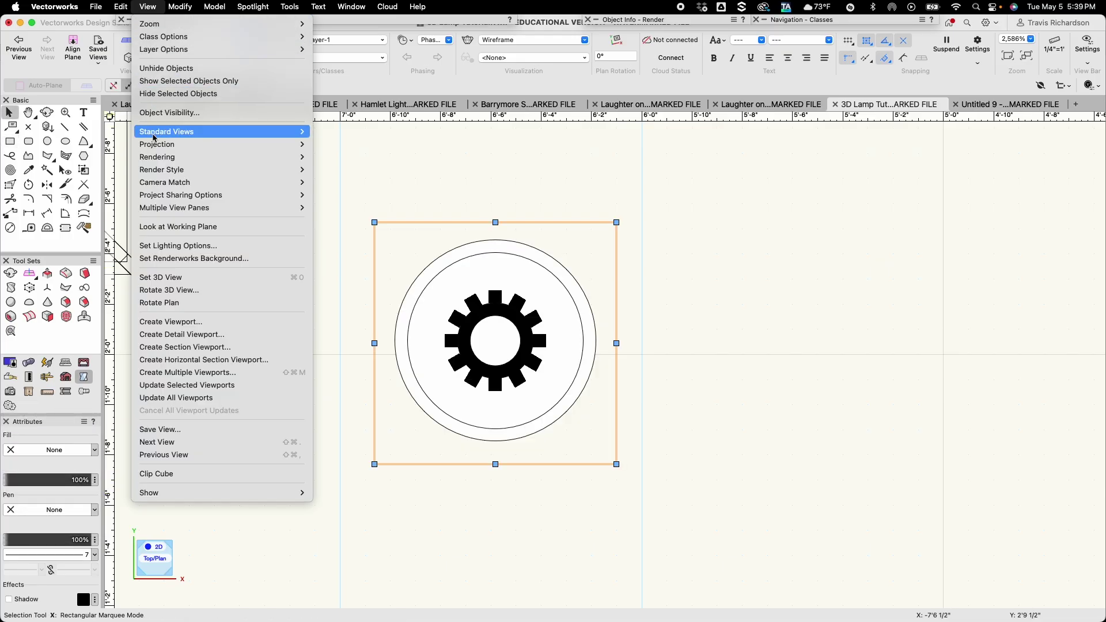
{"action": "left_click", "coordinate": [163, 321]}
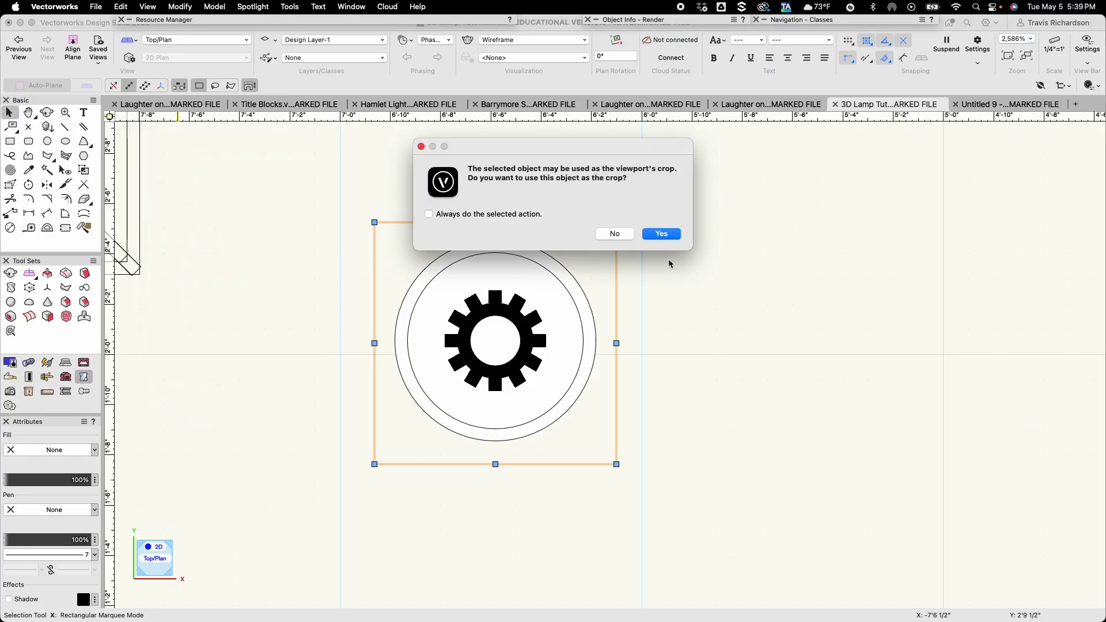
{"action": "left_click", "coordinate": [661, 234]}
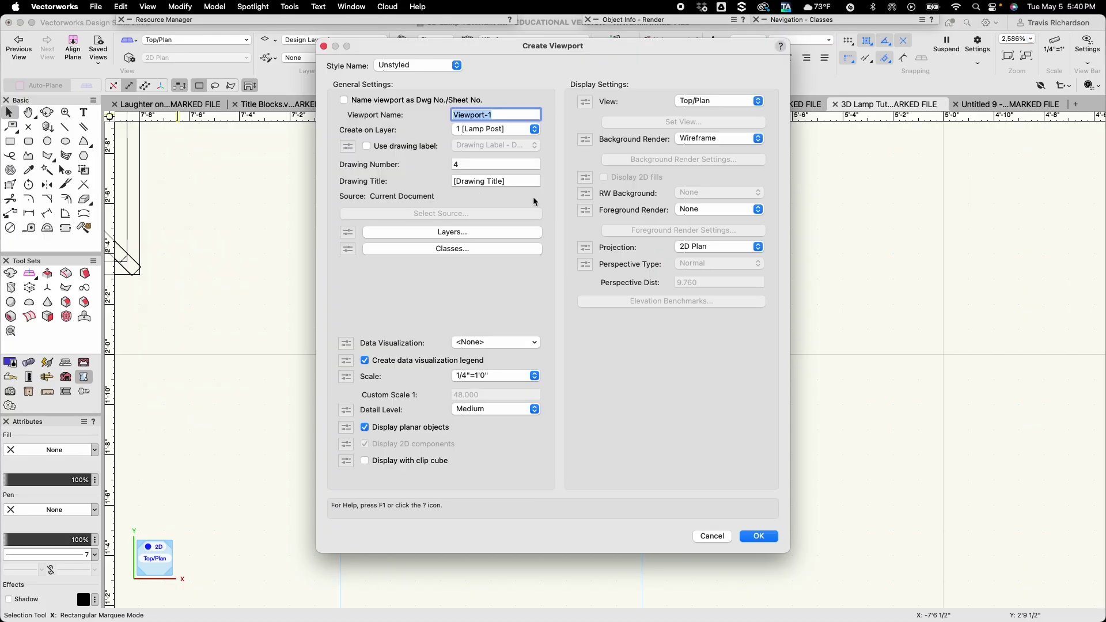
{"action": "type", "text": "Column"}
{"action": "left_click", "coordinate": [493, 376]}
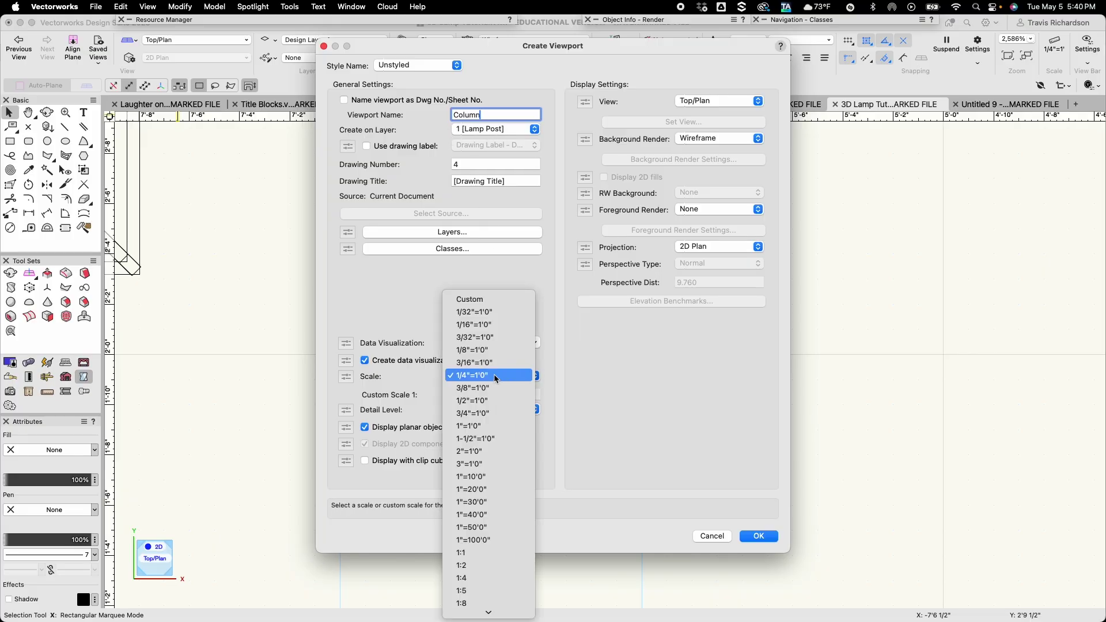
{"action": "left_click", "coordinate": [471, 400]}
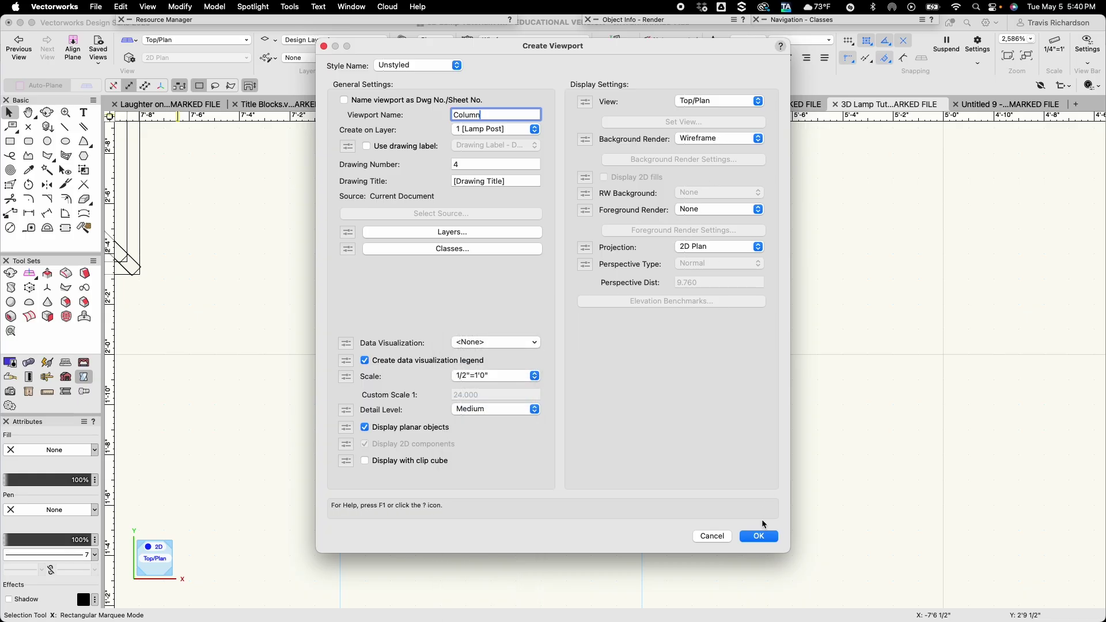
{"action": "left_click", "coordinate": [759, 537]}
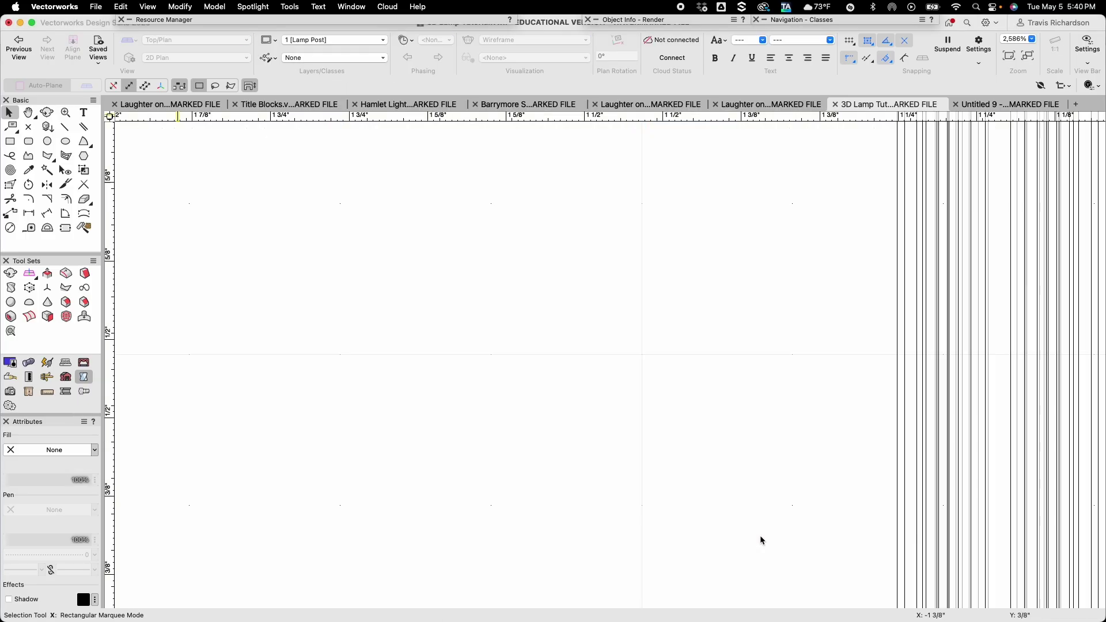
Move the Column viewport down the sheet, clear of the lamp cage's dimensions and between the cage and base views
{"action": "scroll", "coordinate": [761, 539], "scroll_direction": "down", "scroll_amount": 3}
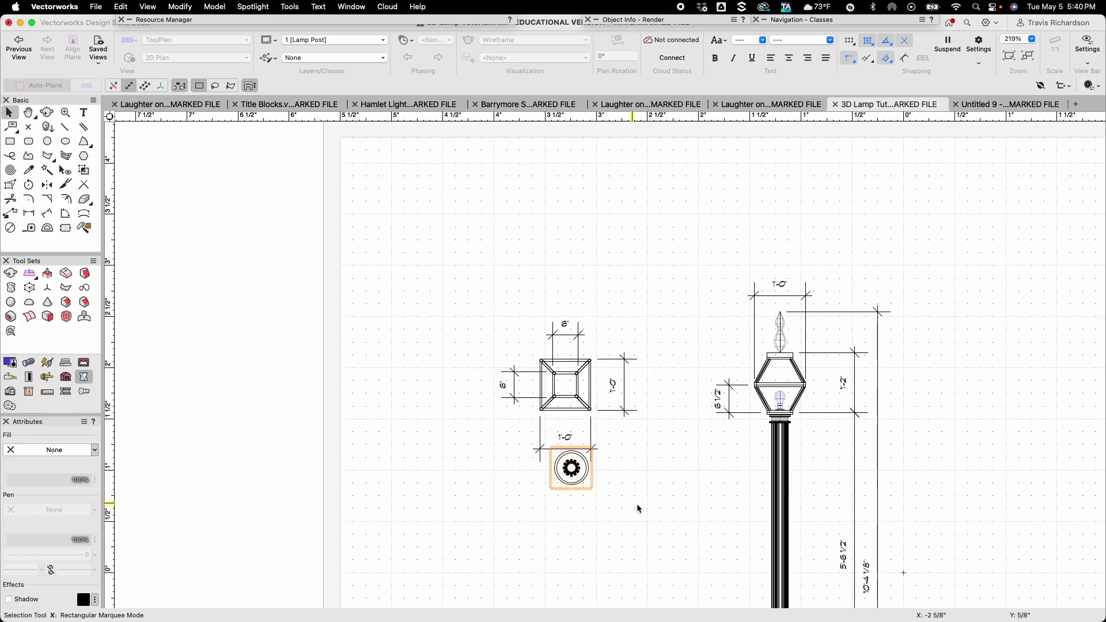
{"action": "middle_click_drag", "start_coordinate": [610, 521], "coordinate": [545, 412]}
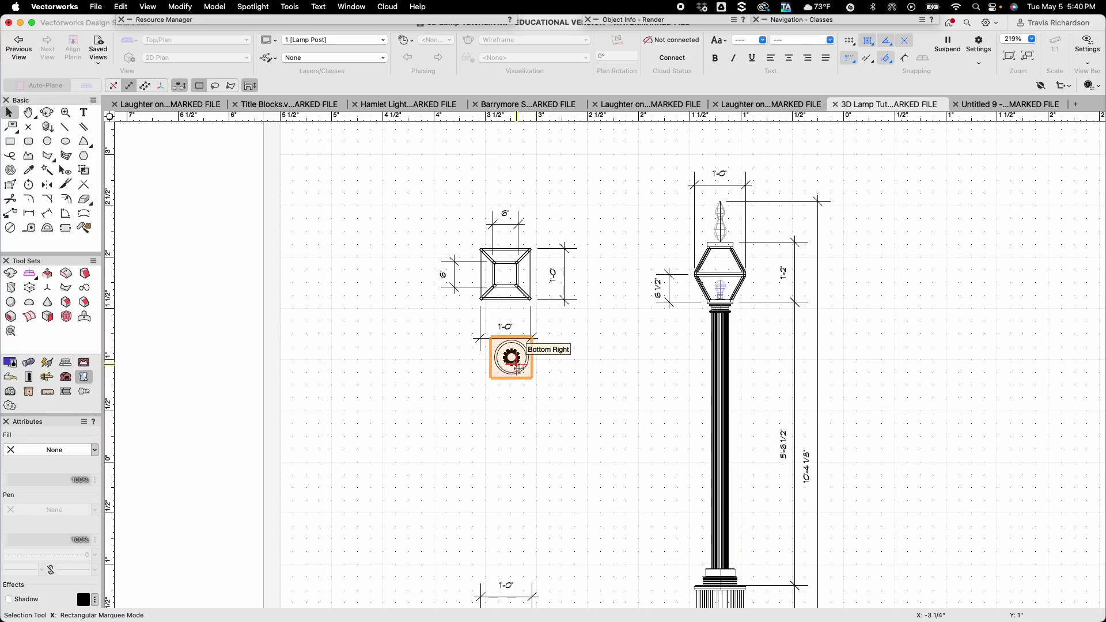
{"action": "left_click_drag", "start_coordinate": [511, 358], "coordinate": [507, 439]}
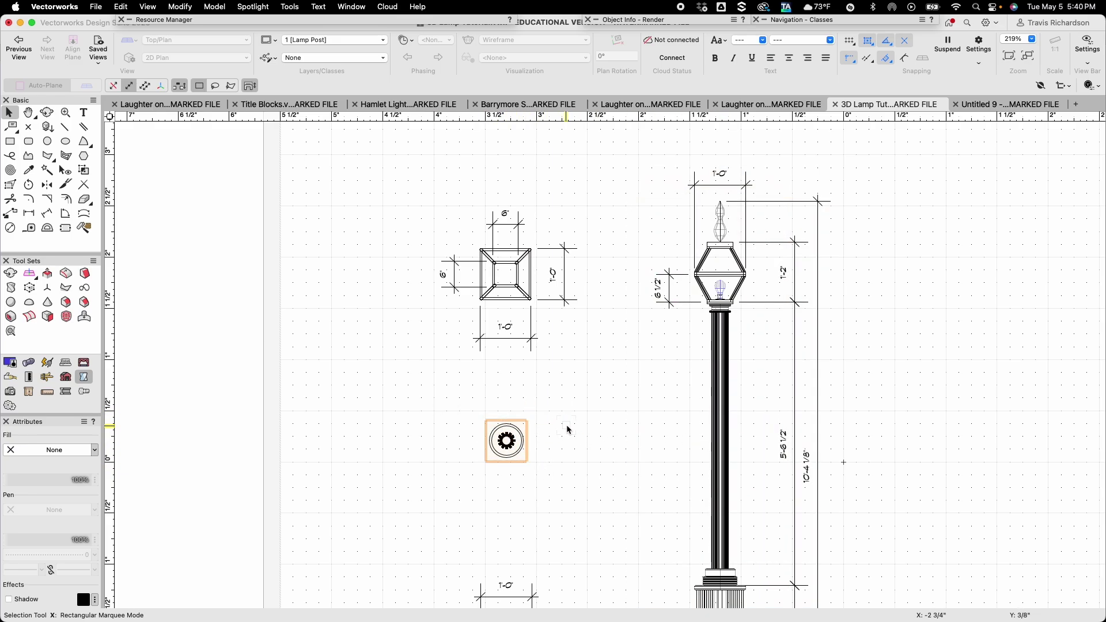
In the Column viewport's annotations, dimension the toothed ring's overall width below the circles with a 9" offset distance
{"action": "double_click", "coordinate": [512, 454]}
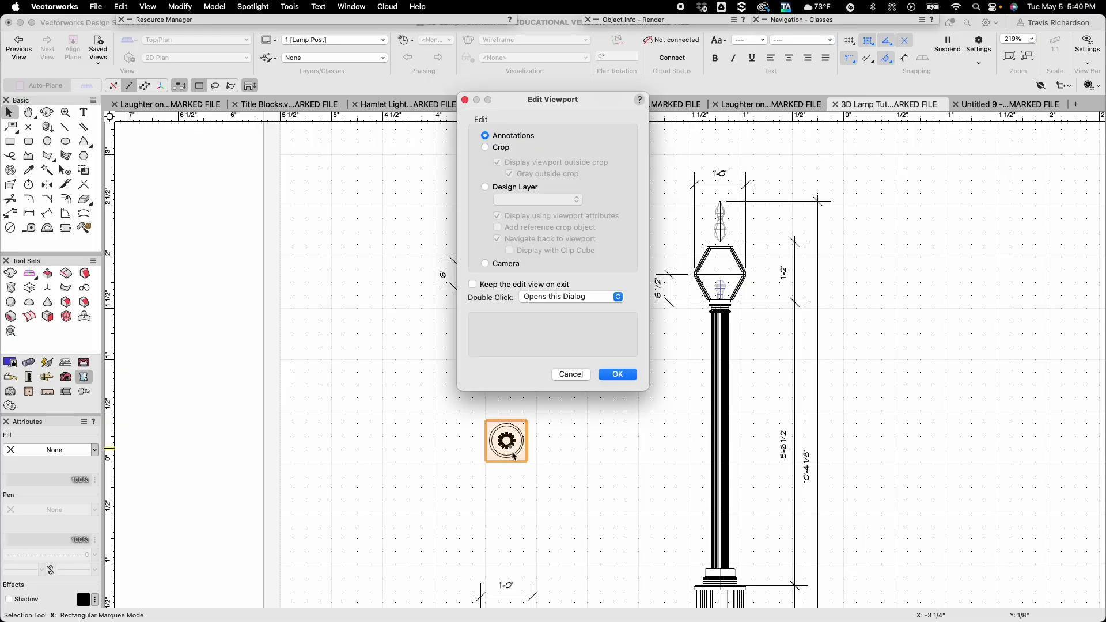
{"action": "left_click", "coordinate": [617, 374]}
{"action": "scroll", "coordinate": [513, 467], "scroll_direction": "up", "scroll_amount": 5}
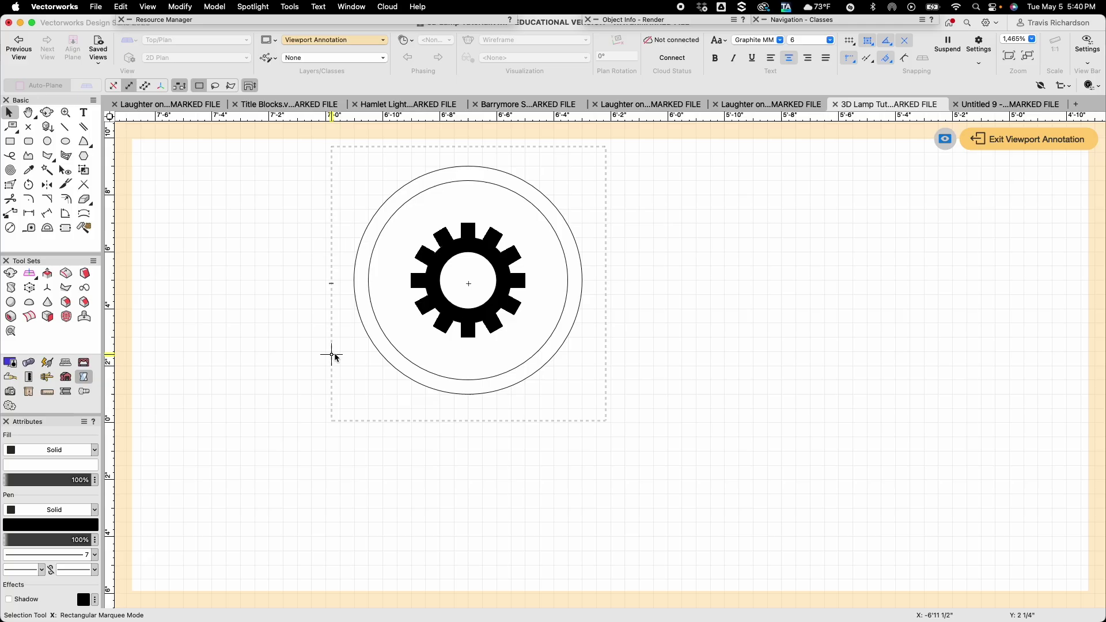
{"action": "left_click", "coordinate": [28, 214]}
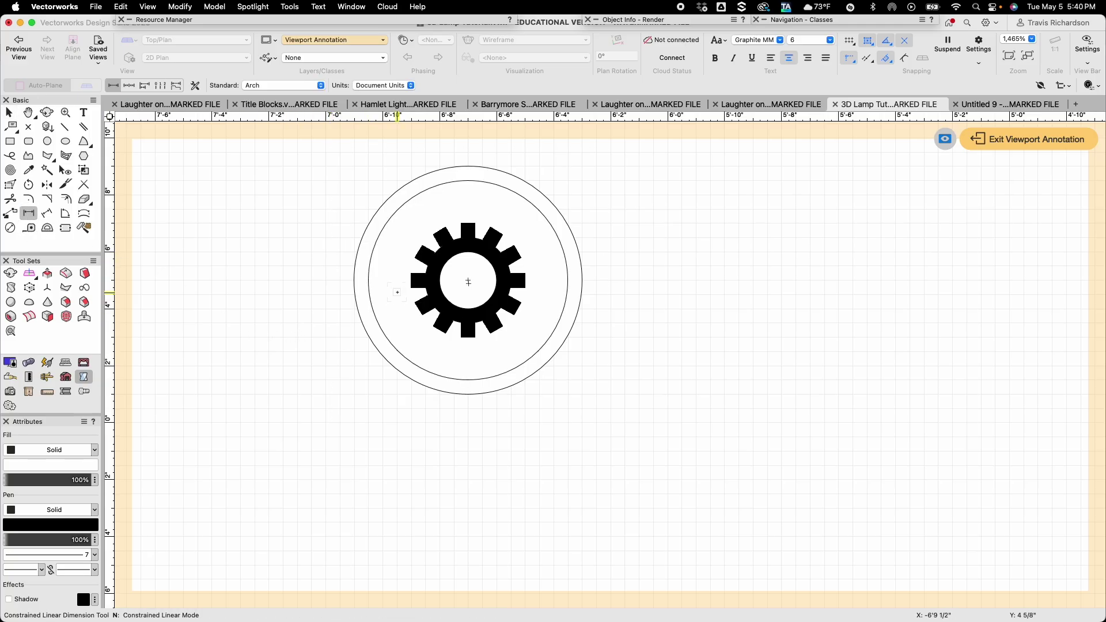
{"action": "left_click", "coordinate": [410, 288]}
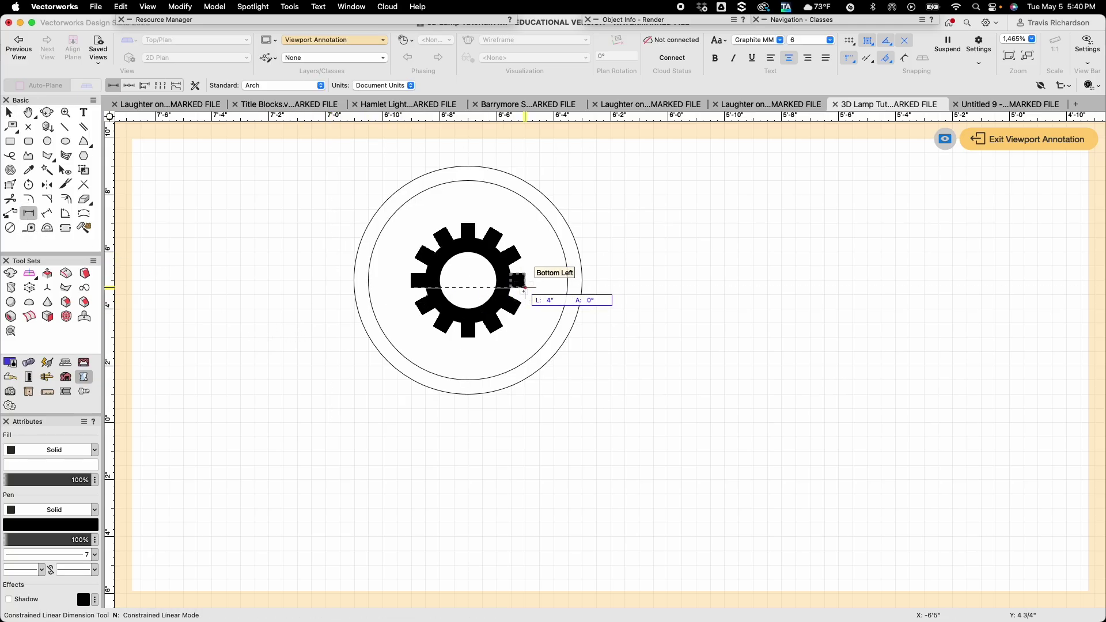
{"action": "left_click", "coordinate": [525, 287]}
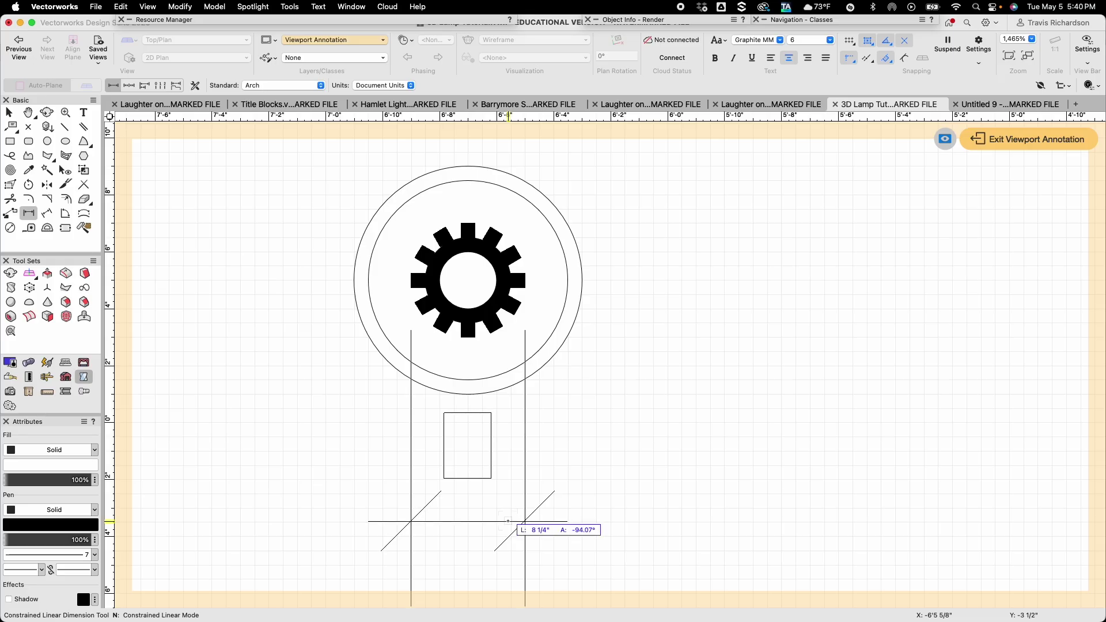
{"action": "type", "text": "9"}
{"action": "key", "text": "Return"}
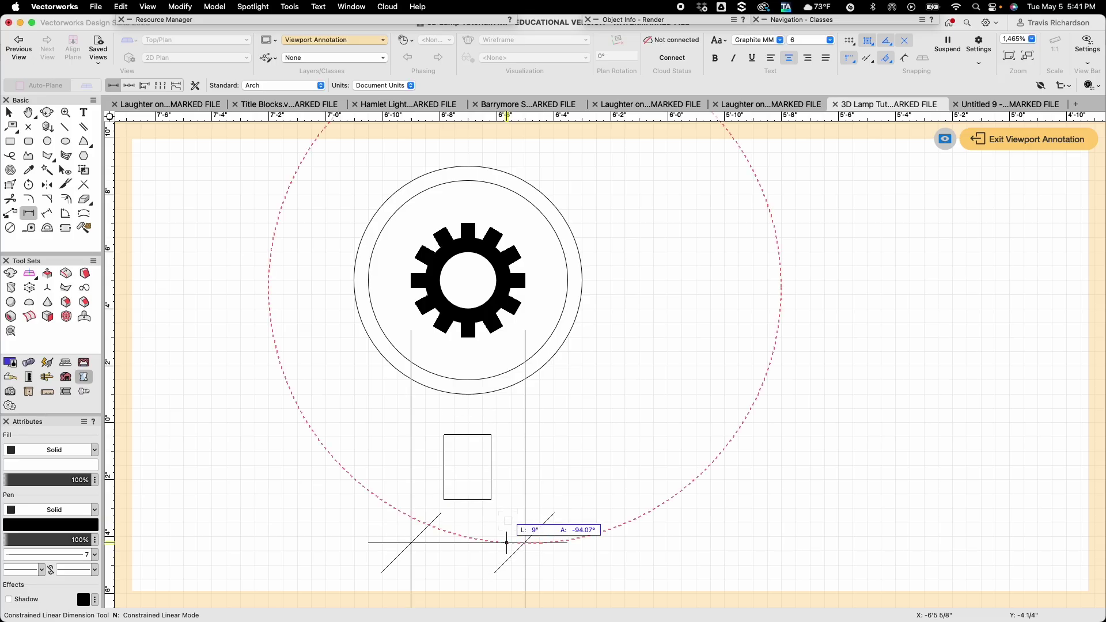
{"action": "left_click", "coordinate": [507, 543]}
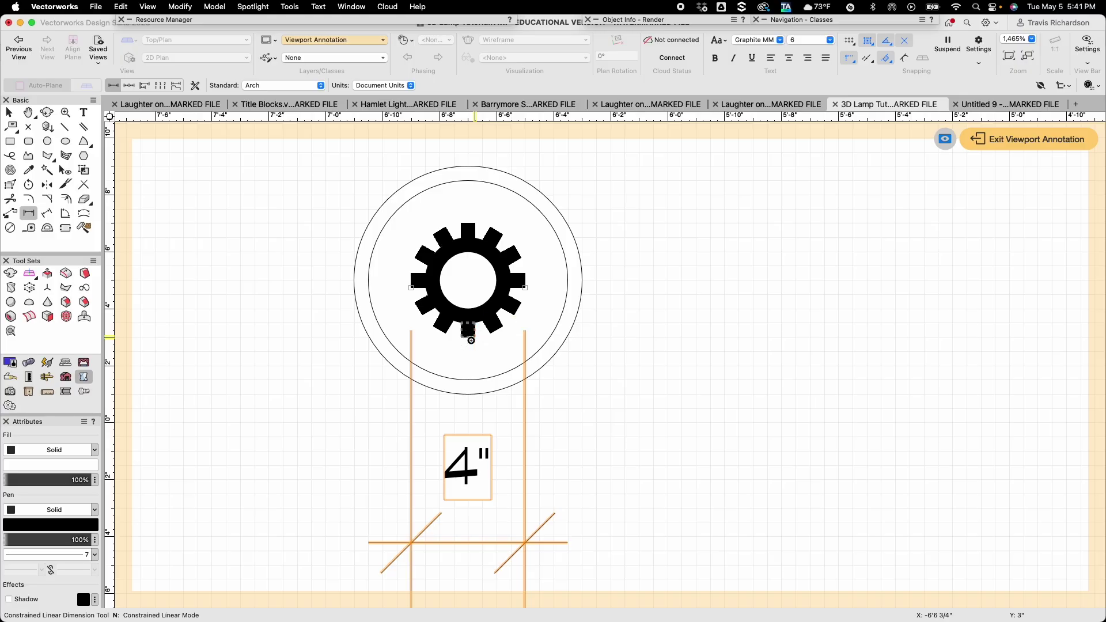
Dimension the toothed ring's overall depth to the right of the circles with a 9" offset distance
{"action": "left_click", "coordinate": [525, 223]}
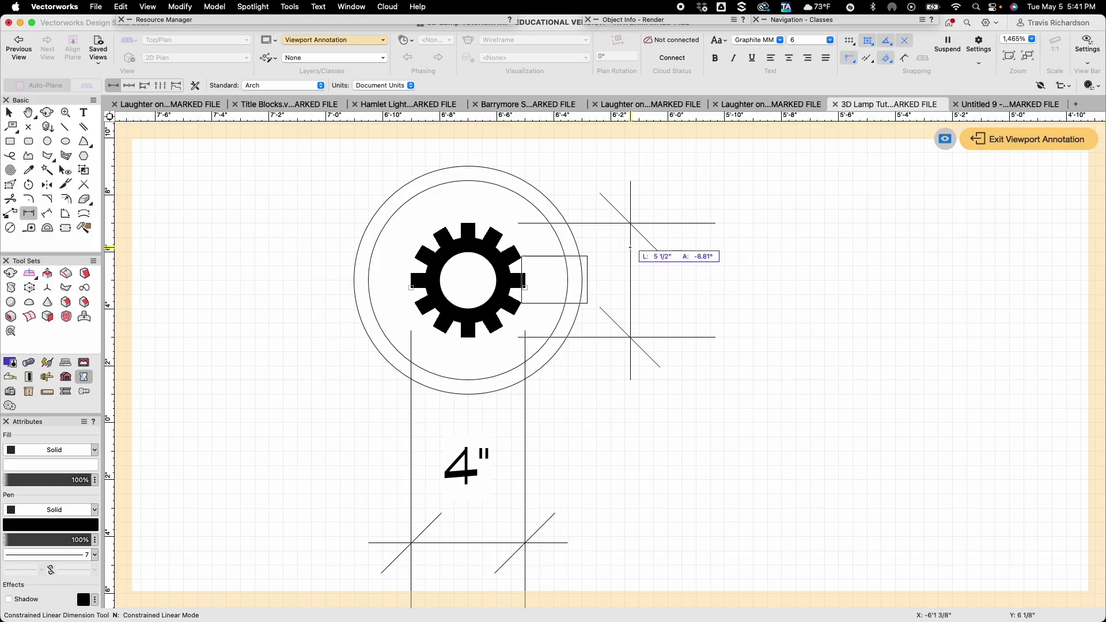
{"action": "key", "text": "Tab"}
{"action": "type", "text": "9"}
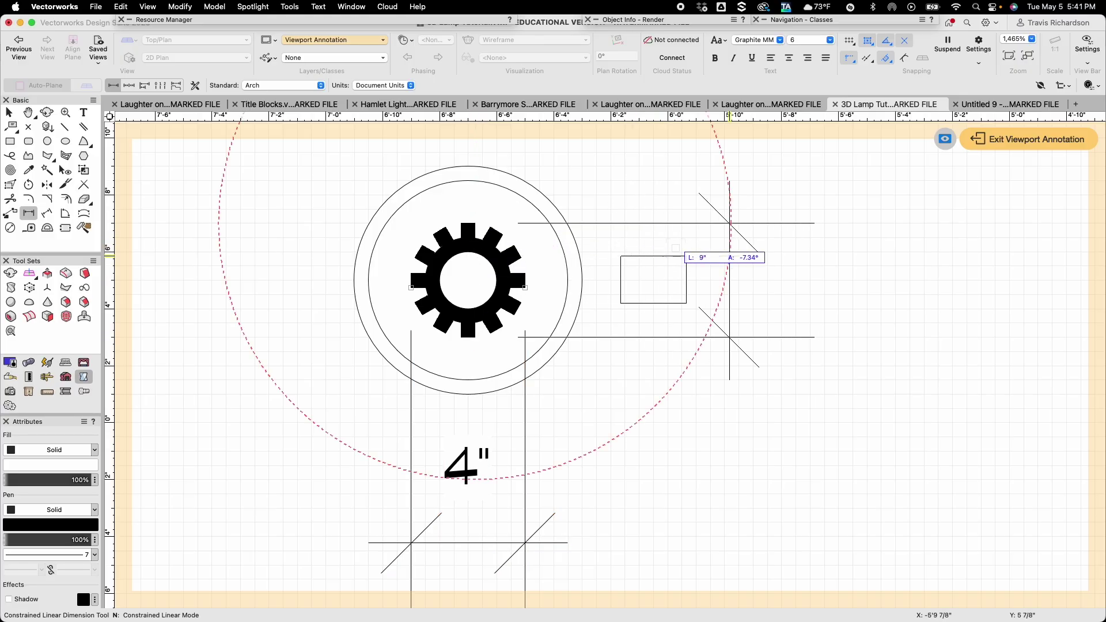
{"action": "key", "text": "Return"}
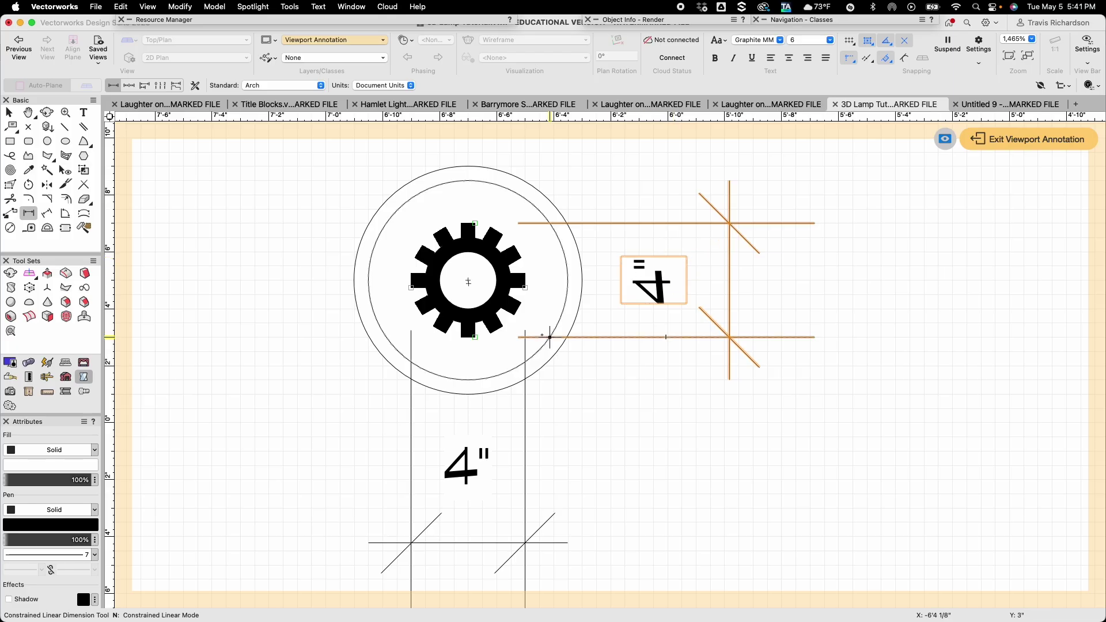
Dimension the outer circle's width above the column profile with a 9" offset distance
{"action": "left_click", "coordinate": [582, 280]}
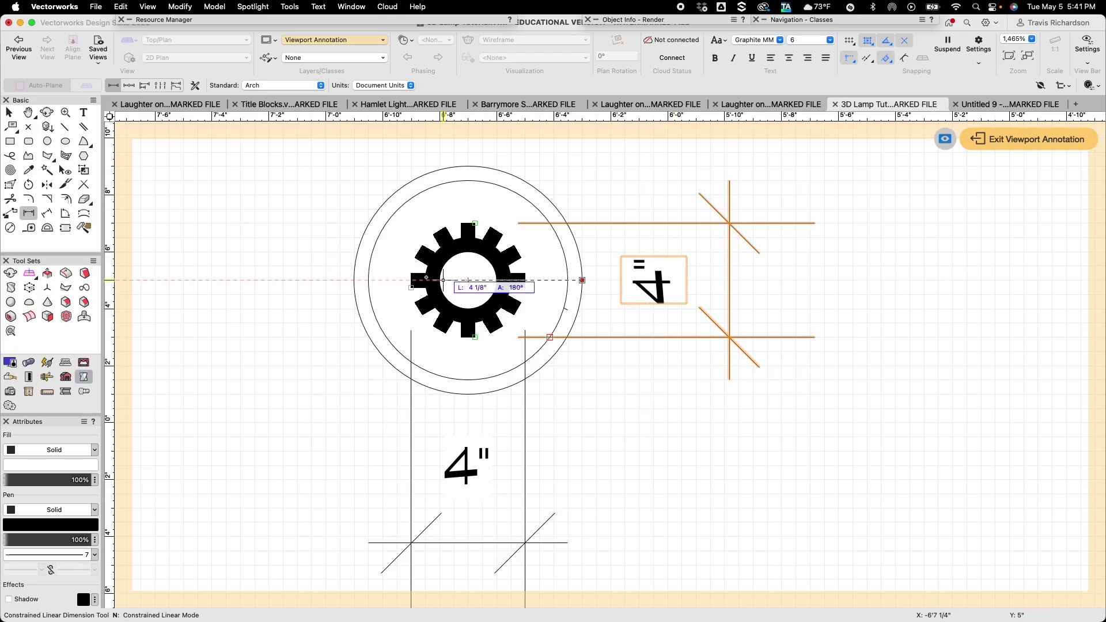
{"action": "left_click", "coordinate": [353, 280]}
{"action": "scroll", "coordinate": [354, 280], "scroll_direction": "down", "scroll_amount": 3}
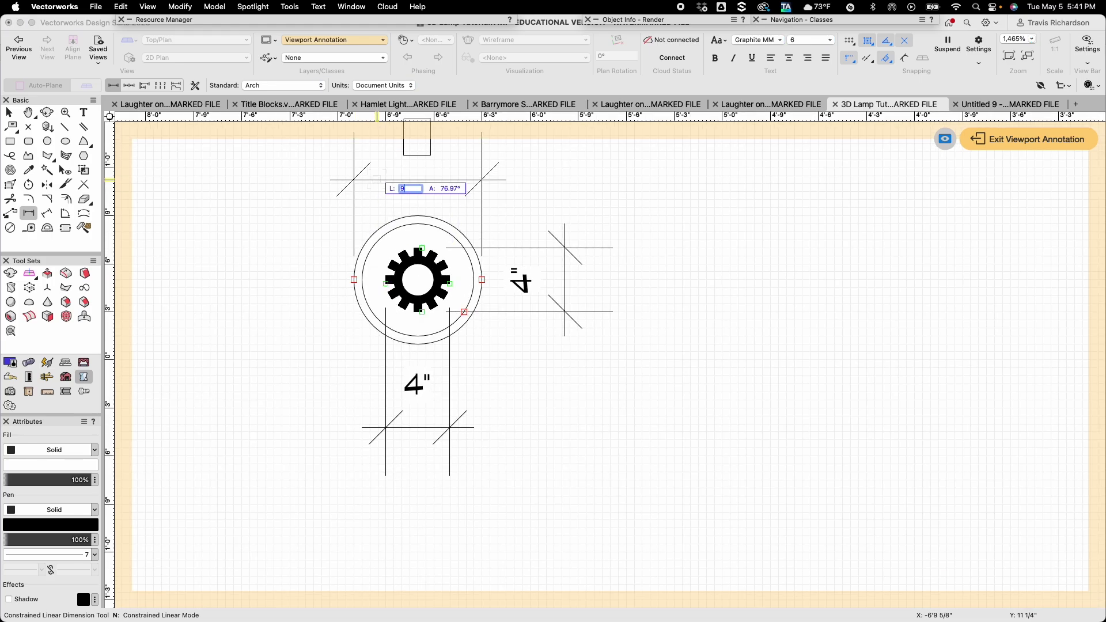
{"action": "left_click", "coordinate": [386, 138]}
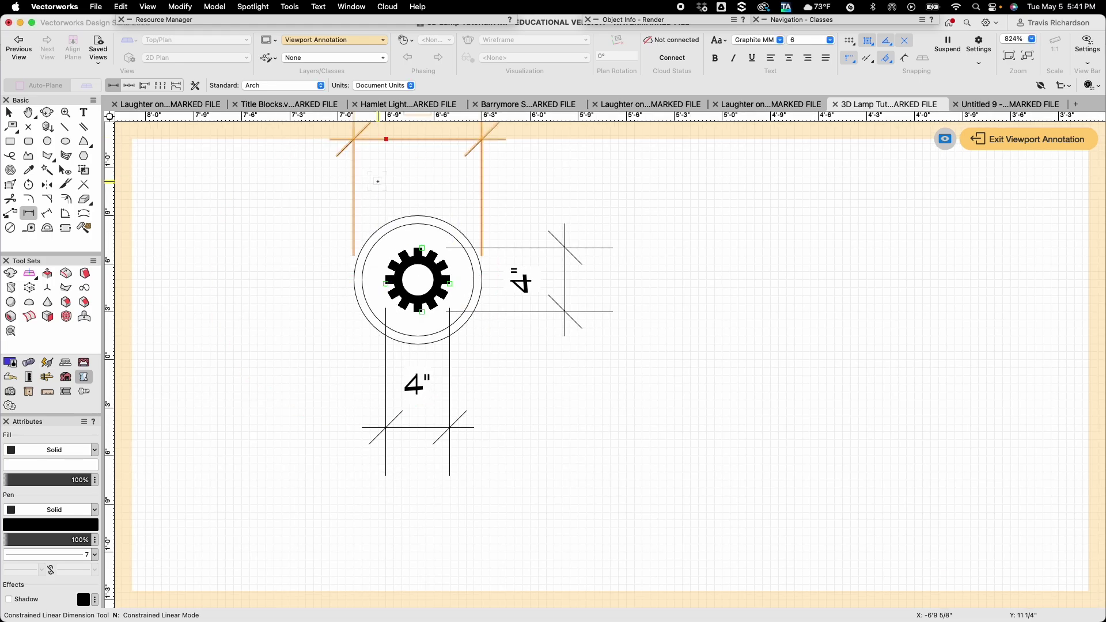
Dimension the outer circle's depth to the left of the column profile with a 9" offset distance and leave the annotations
{"action": "left_click", "coordinate": [418, 216]}
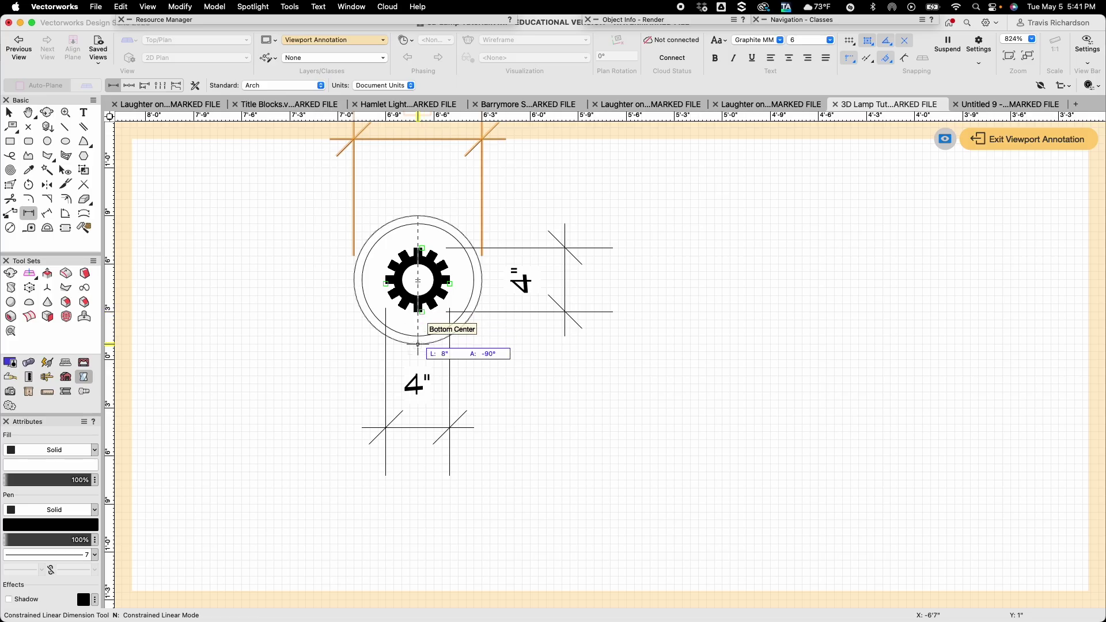
{"action": "left_click", "coordinate": [418, 344]}
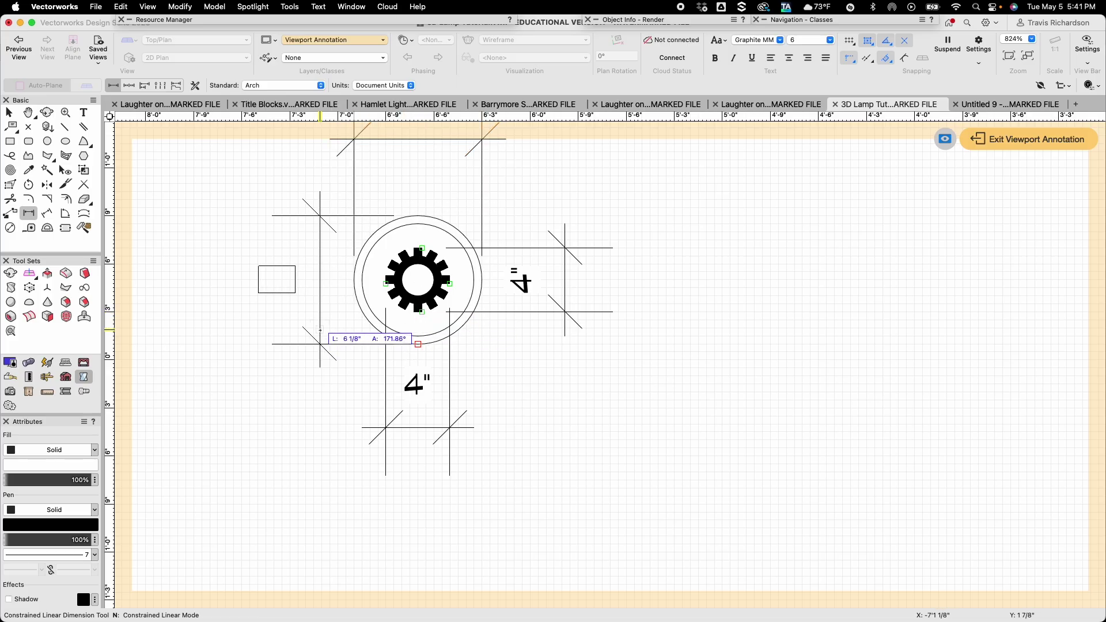
{"action": "key", "text": "Tab"}
{"action": "type", "text": "9"}
{"action": "key", "text": "Return"}
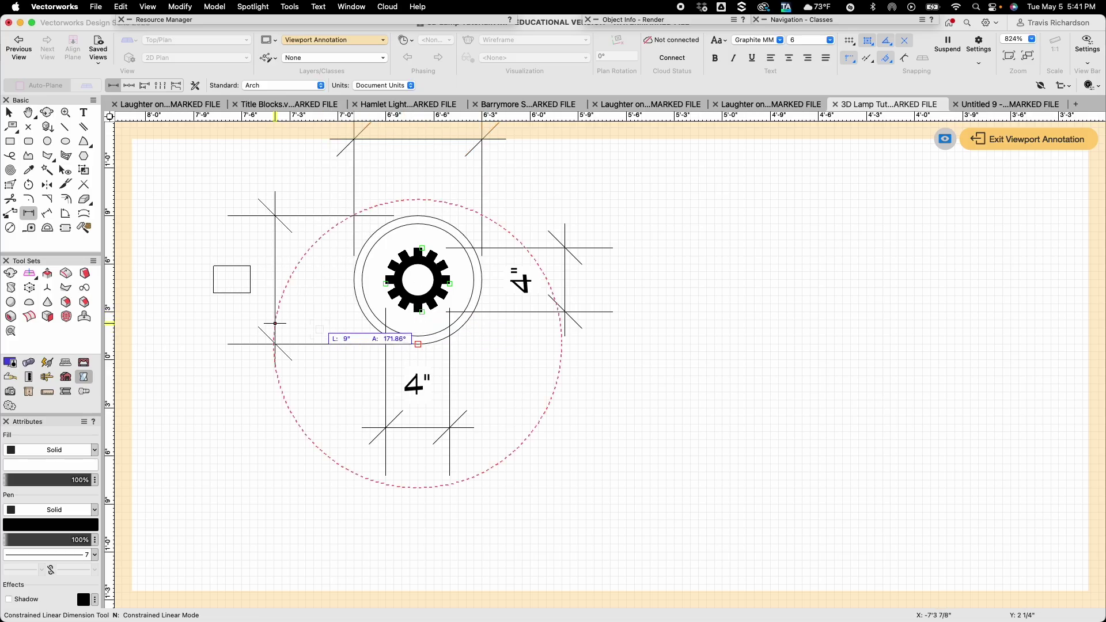
{"action": "key", "text": "Return"}
{"action": "scroll", "coordinate": [320, 330], "scroll_direction": "down", "scroll_amount": 3}
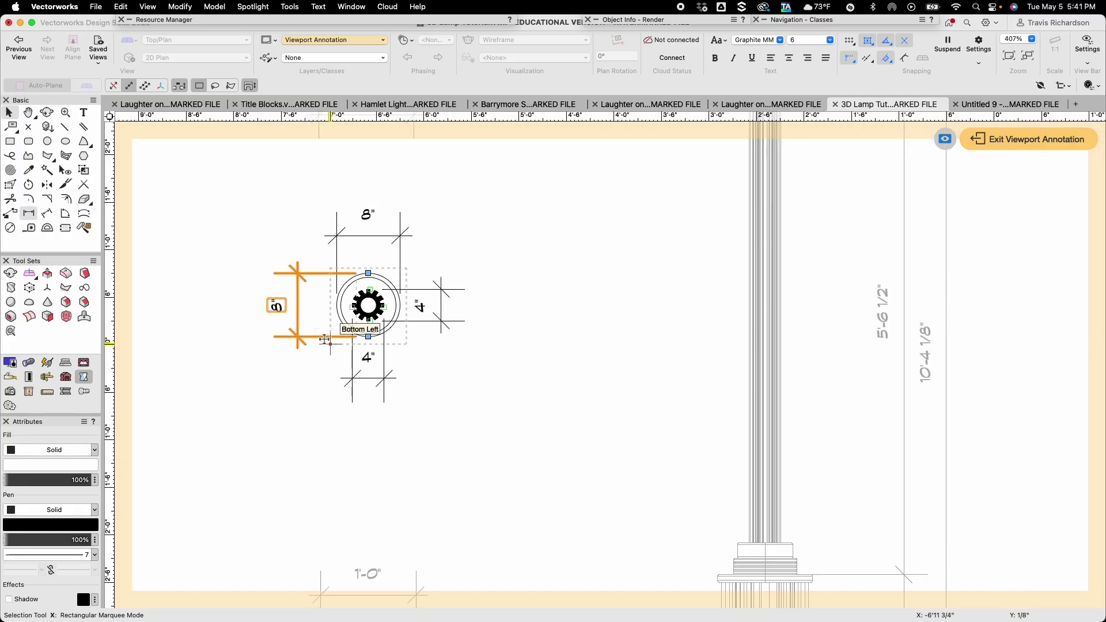
{"action": "key", "text": "x"}
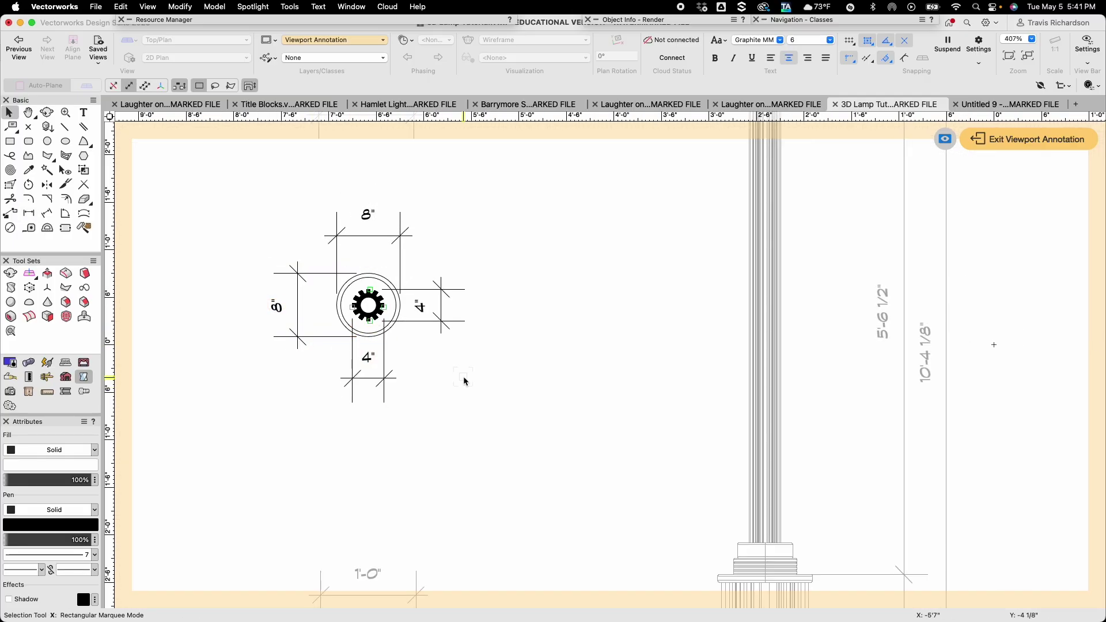
{"action": "left_click", "coordinate": [1023, 144]}
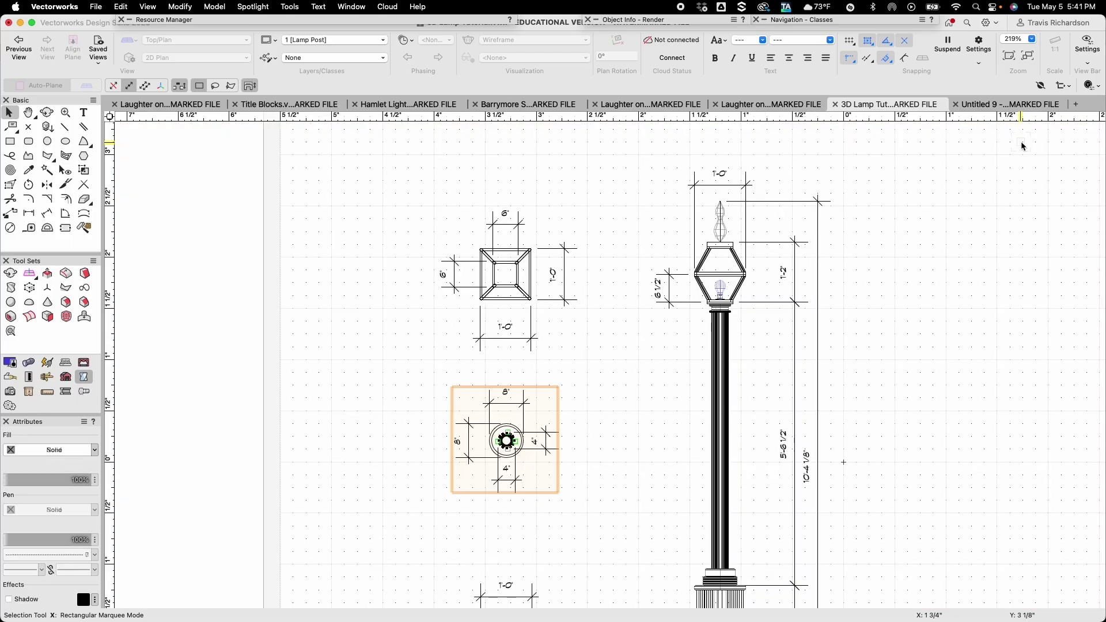
{"action": "left_click", "coordinate": [599, 349]}
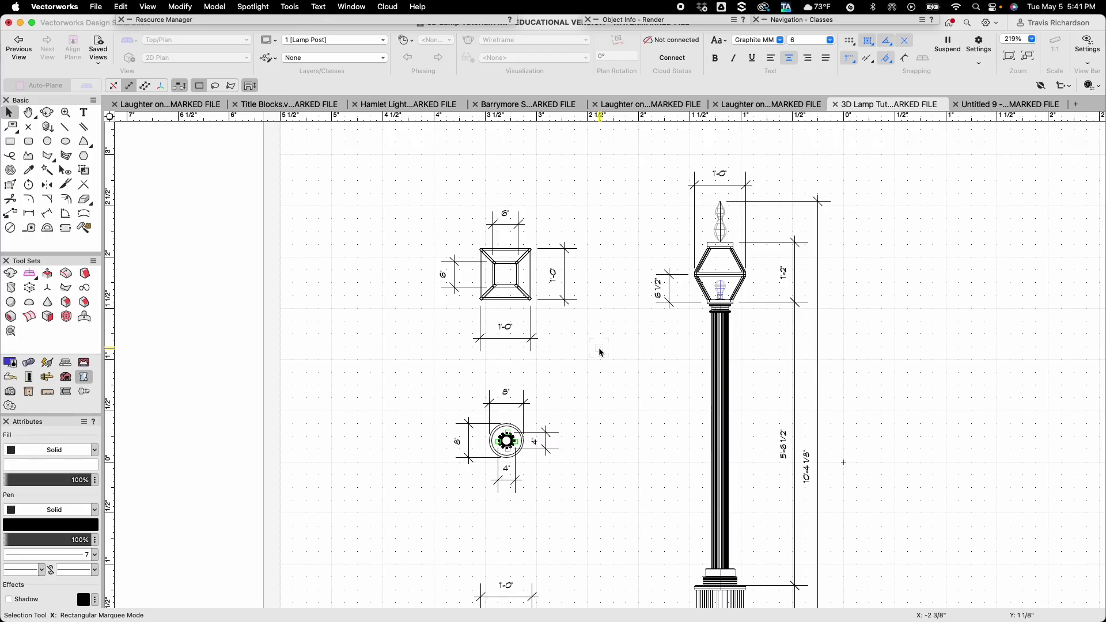
{"action": "key", "text": "u"}
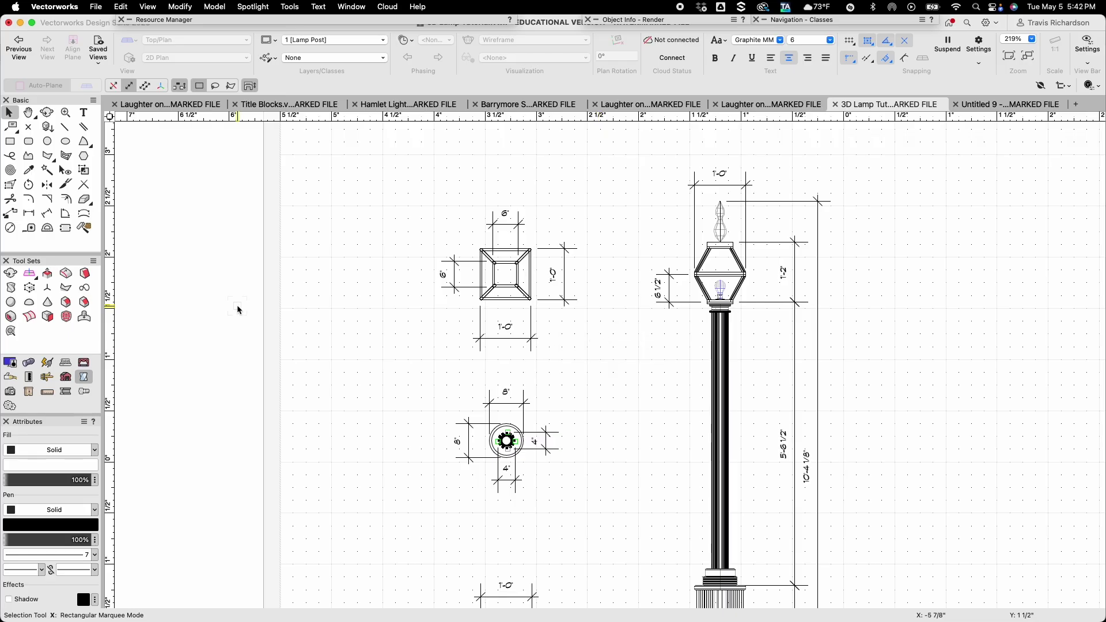
Go to Design Layer-1 and show the model in the Front view
{"action": "left_click", "coordinate": [309, 40]}
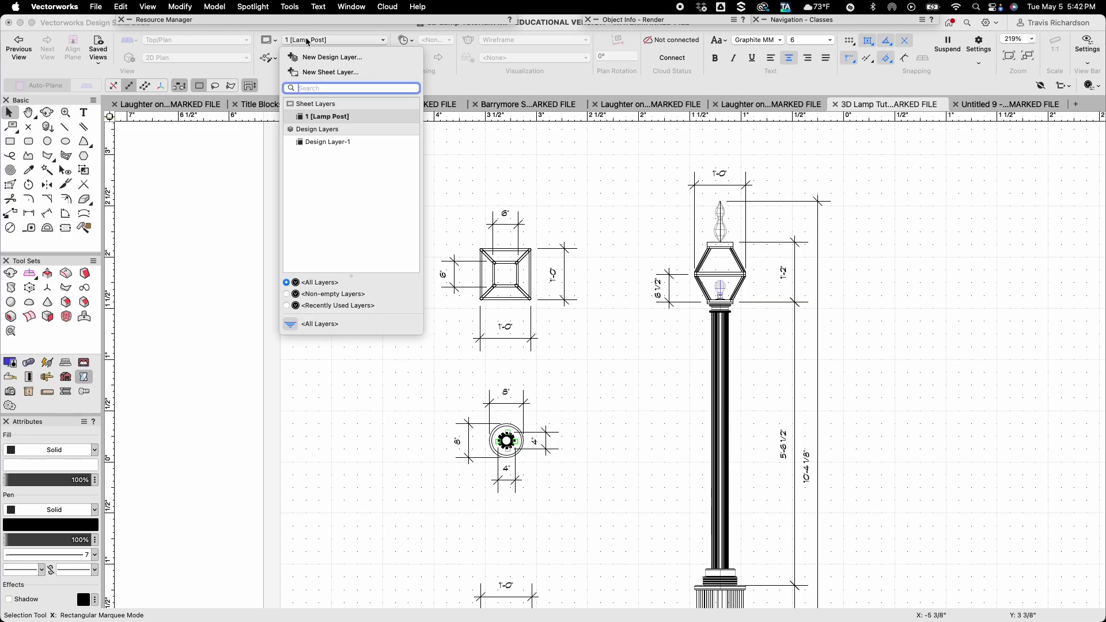
{"action": "left_click", "coordinate": [326, 141]}
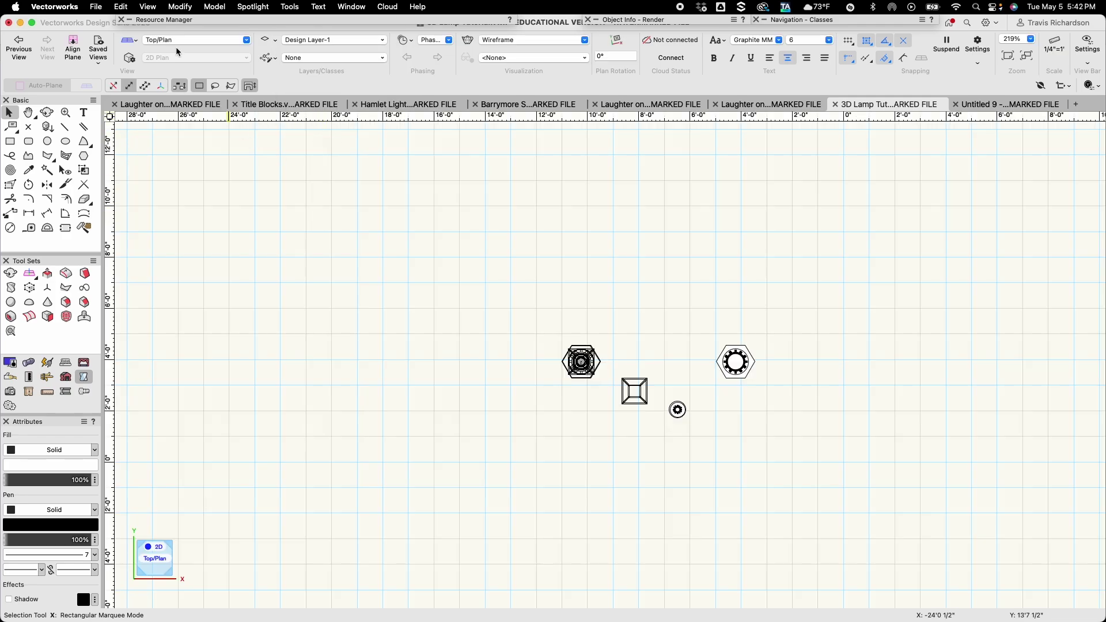
{"action": "left_click", "coordinate": [180, 42]}
{"action": "left_click", "coordinate": [177, 104]}
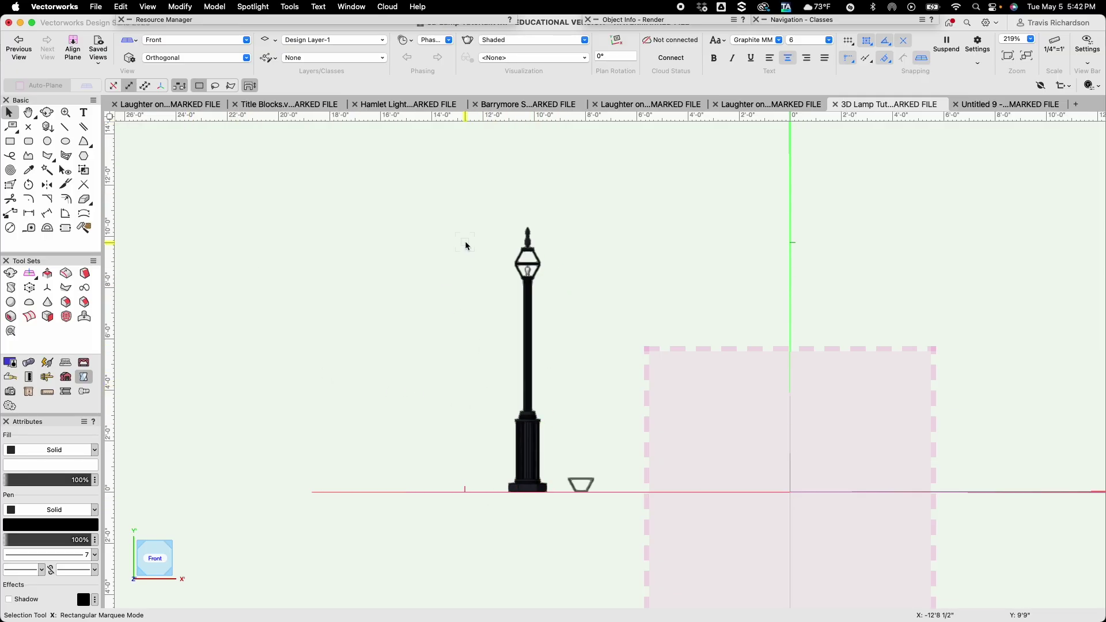
Draw a rectangle enclosing the whole lamp post down to the ground line and set its pen and fill to None
{"action": "key", "text": "4"}
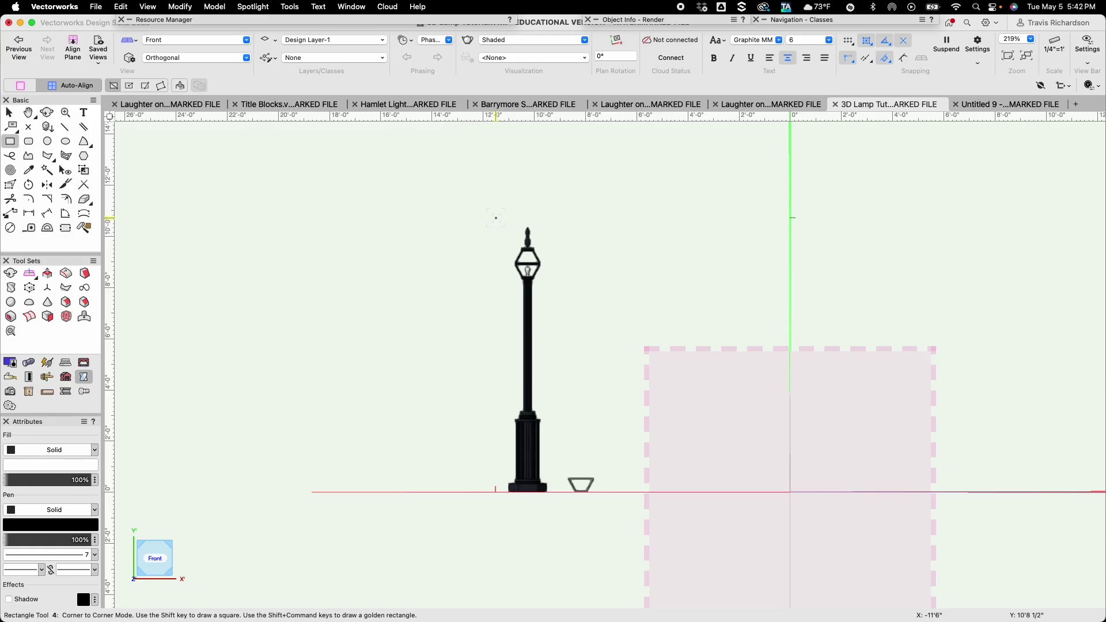
{"action": "left_click", "coordinate": [495, 218]}
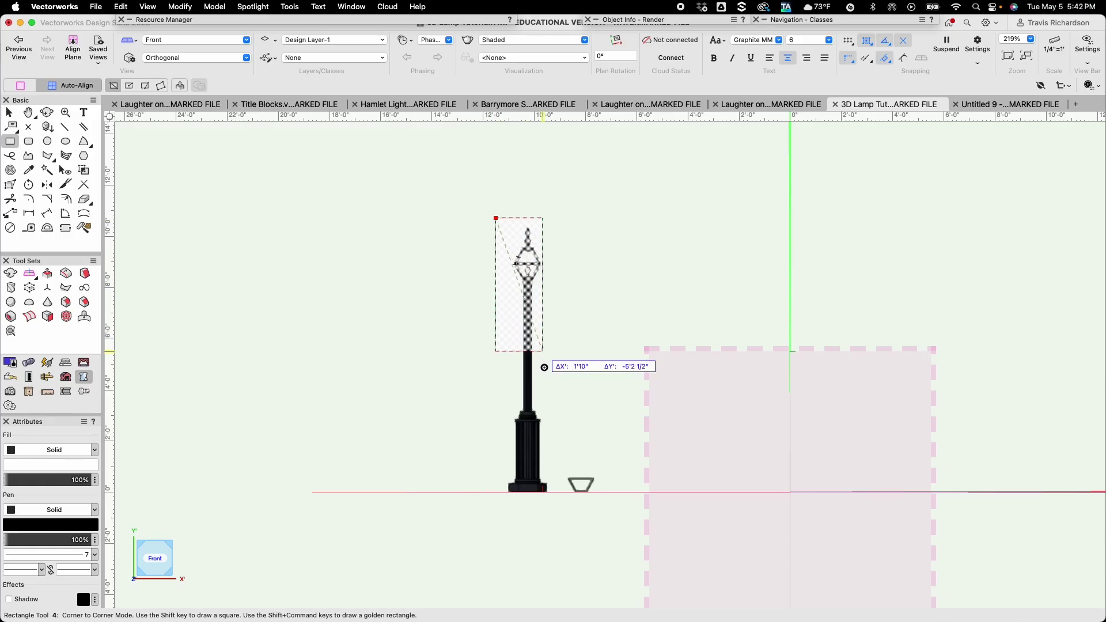
{"action": "left_click", "coordinate": [557, 492]}
{"action": "left_click", "coordinate": [55, 509]}
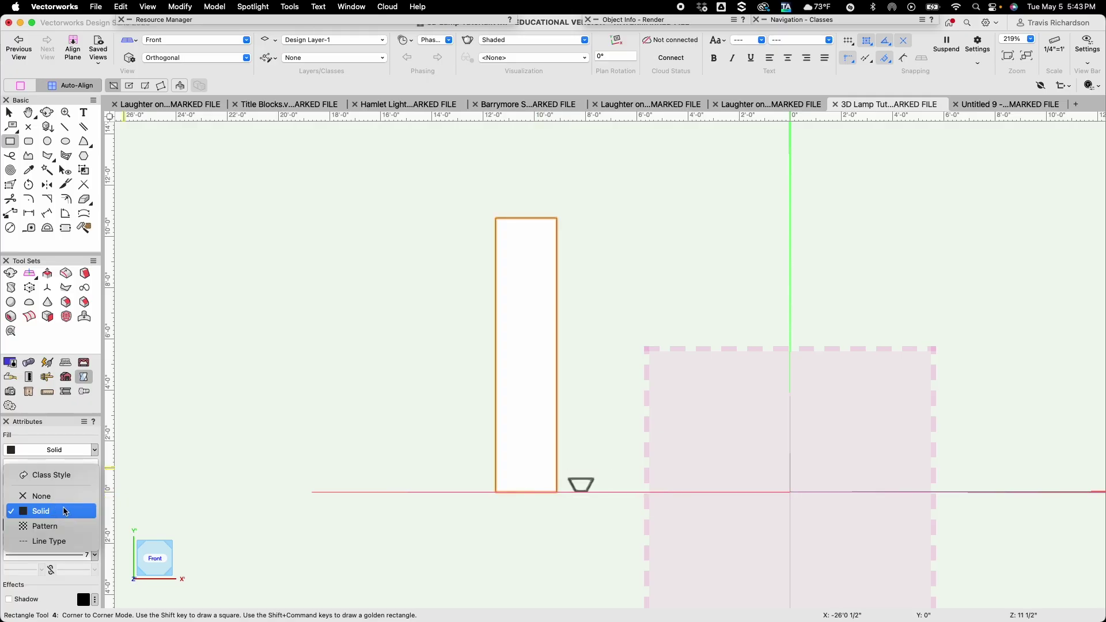
{"action": "left_click", "coordinate": [49, 496]}
{"action": "left_click", "coordinate": [48, 451]}
{"action": "left_click", "coordinate": [46, 436]}
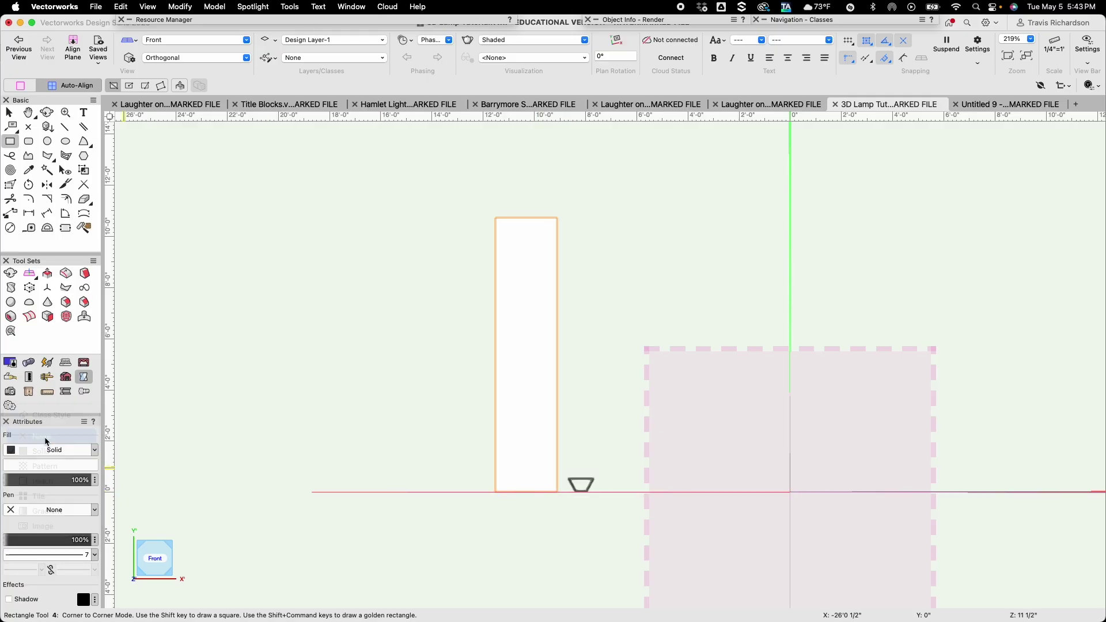
Start a new viewport that uses the rectangle as its crop and name it Rendering
{"action": "left_click", "coordinate": [148, 6]}
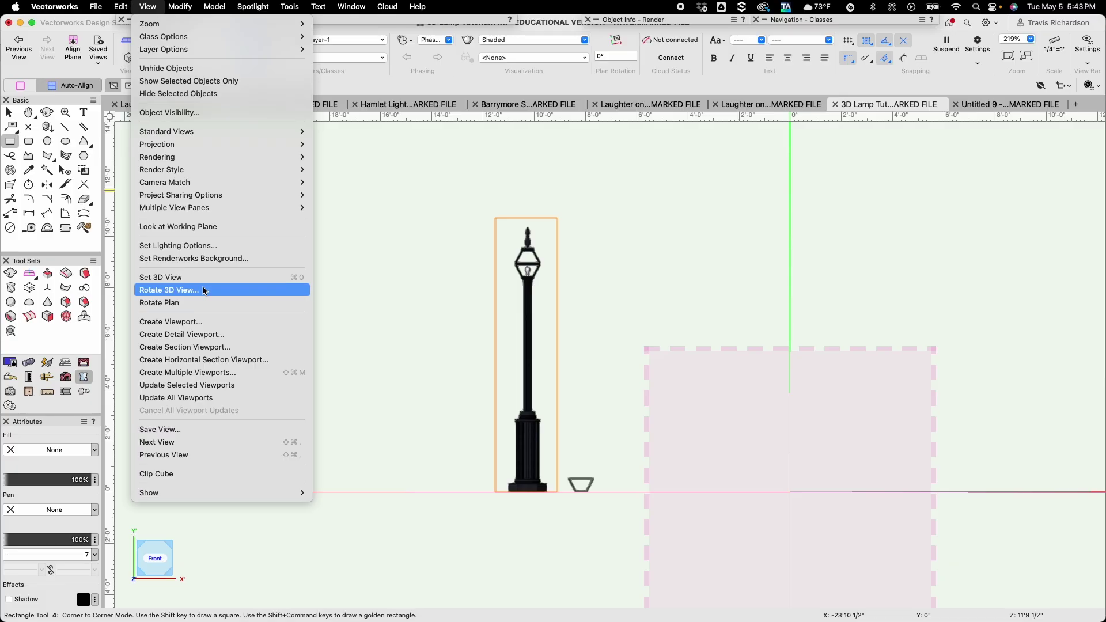
{"action": "left_click", "coordinate": [190, 321]}
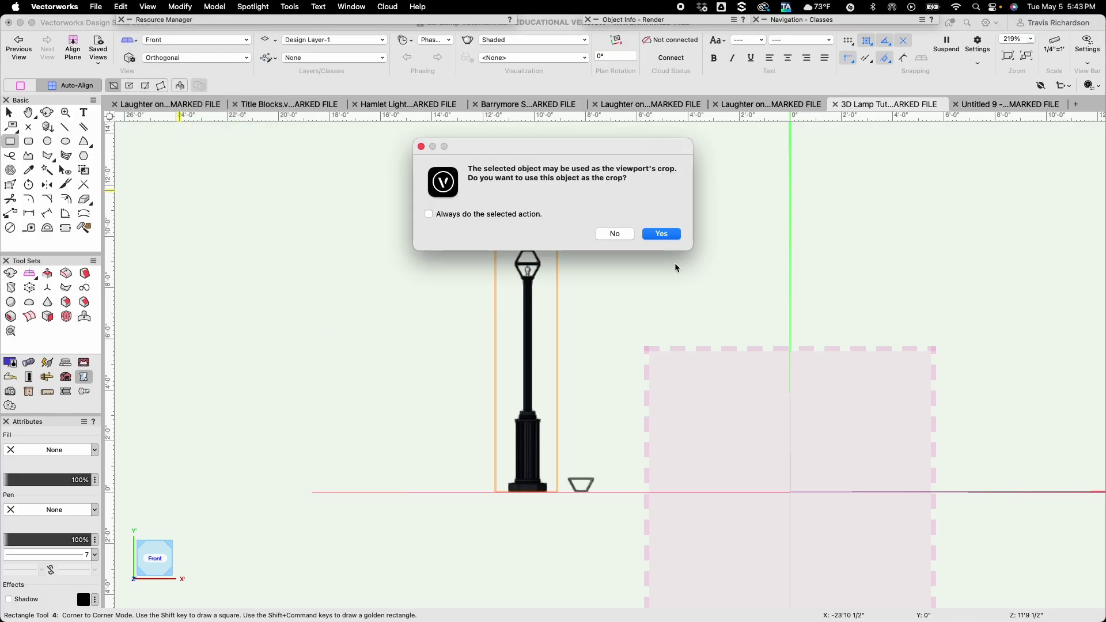
{"action": "left_click", "coordinate": [656, 233]}
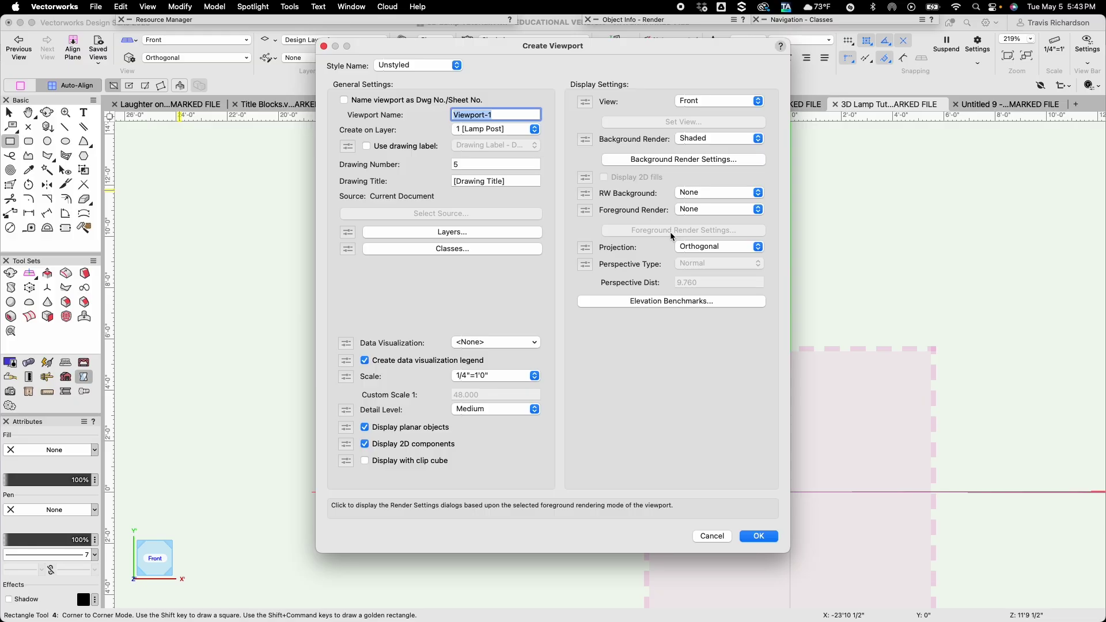
{"action": "type", "text": "Render"}
{"action": "type", "text": "ing"}
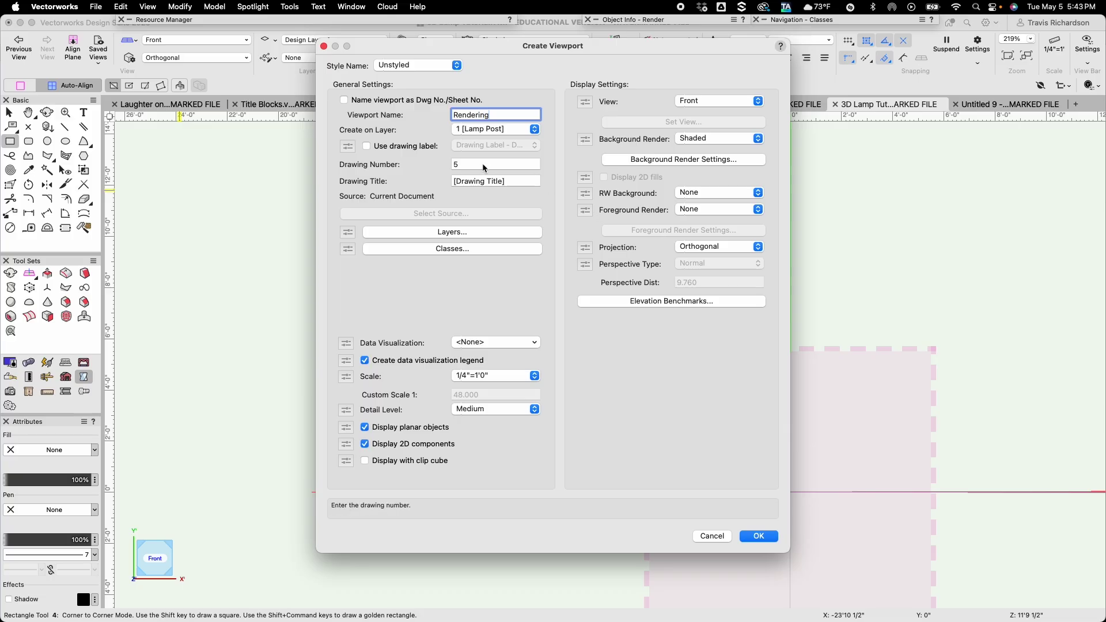
Set the new viewport's scale to 1/2"=1'0", keeping Shaded background rendering and the Front view
{"action": "left_click", "coordinate": [501, 376]}
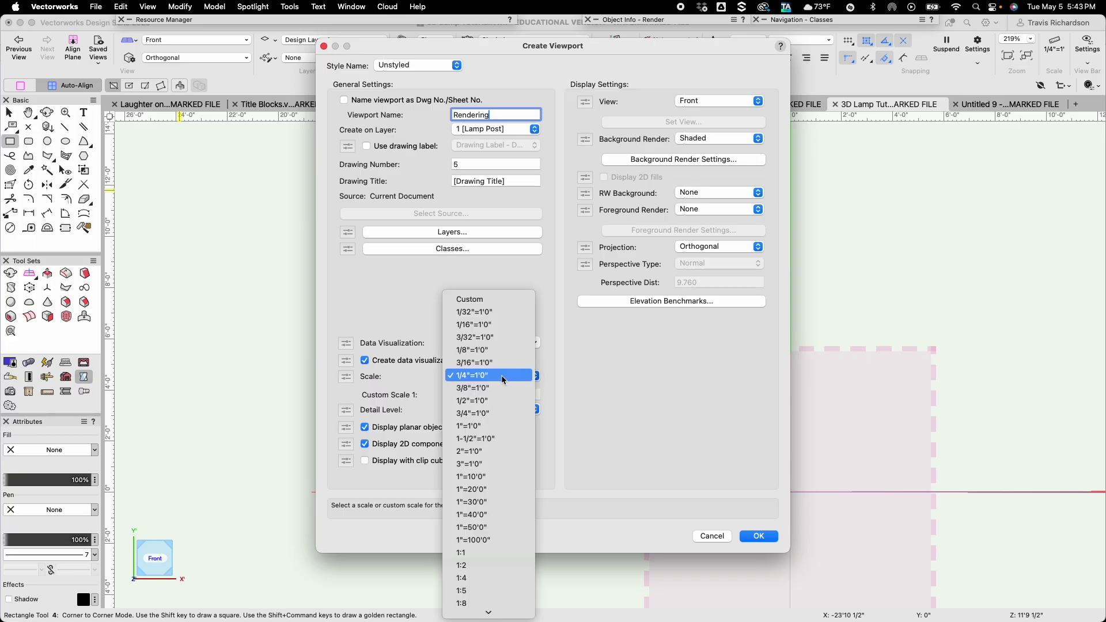
{"action": "left_click", "coordinate": [500, 401]}
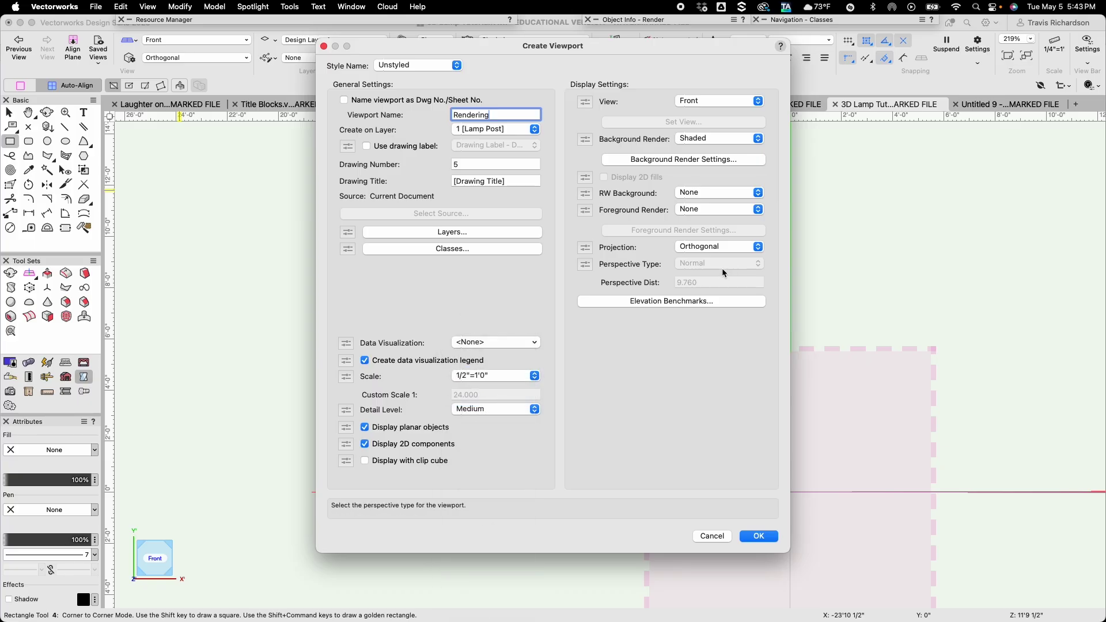
{"action": "left_click", "coordinate": [709, 139]}
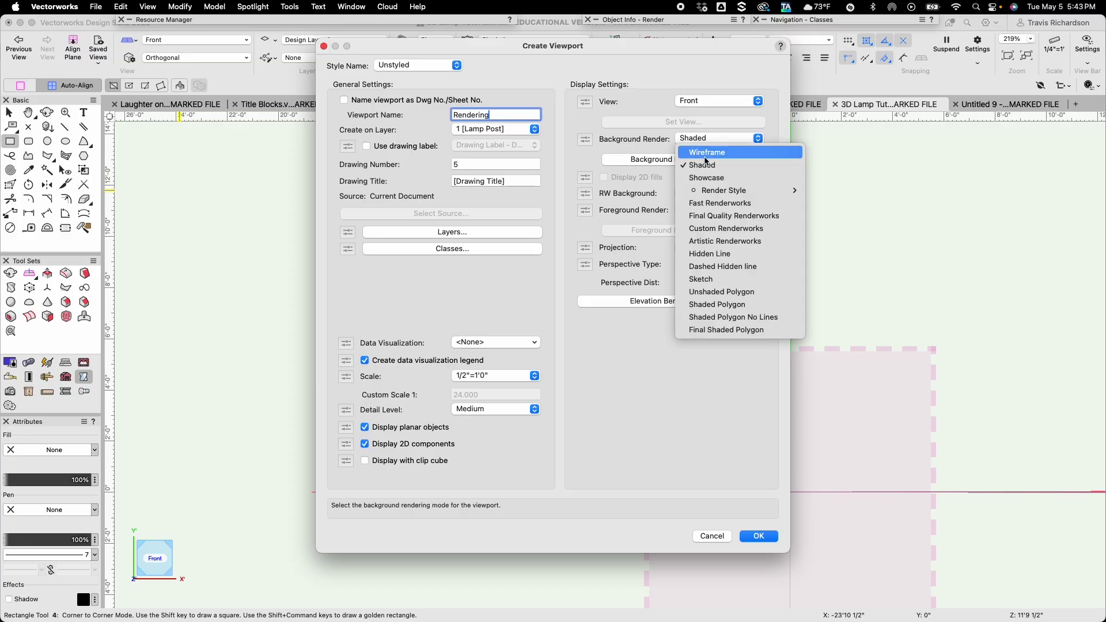
{"action": "left_click", "coordinate": [705, 165]}
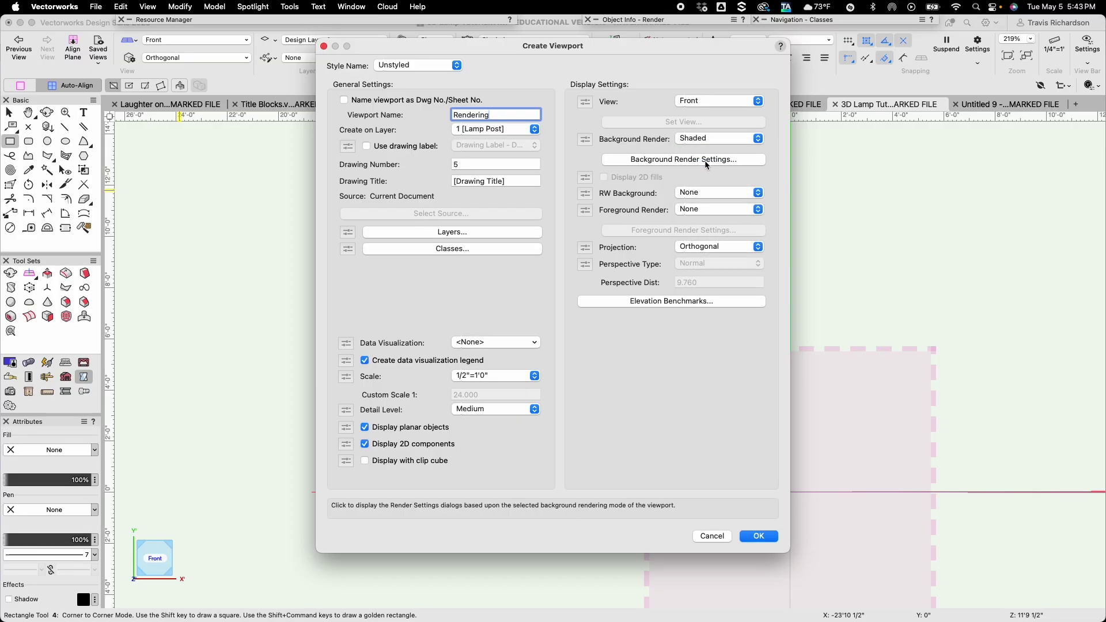
{"action": "left_click", "coordinate": [704, 102]}
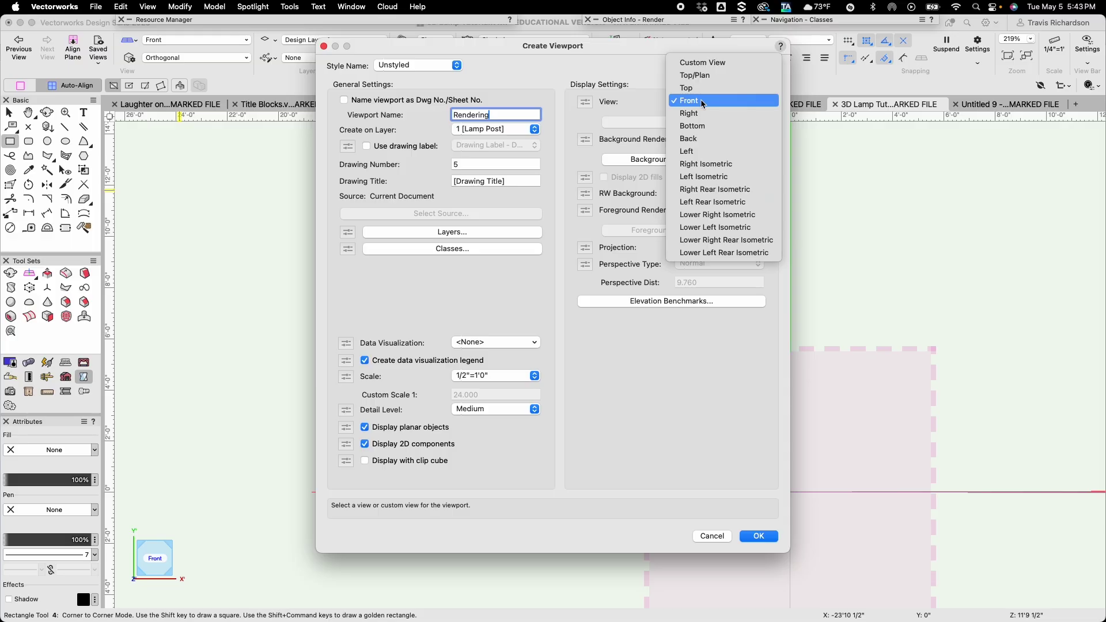
{"action": "left_click", "coordinate": [712, 102]}
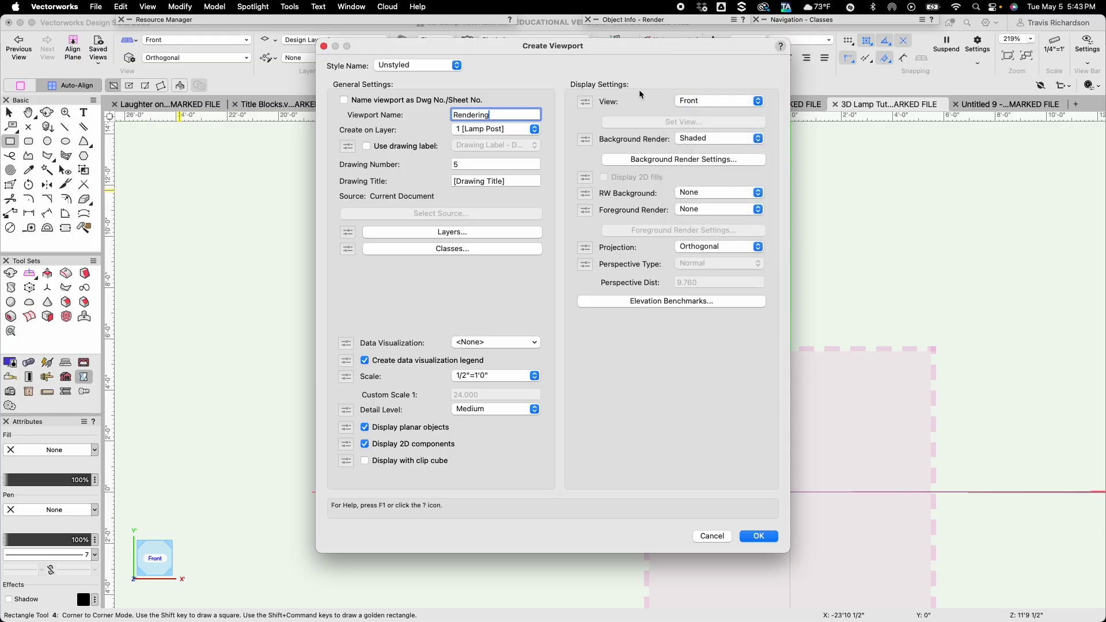
Create the Rendering viewport on the Lamp Post sheet and move it right, clear of the dimensioned front view
{"action": "left_click", "coordinate": [759, 535]}
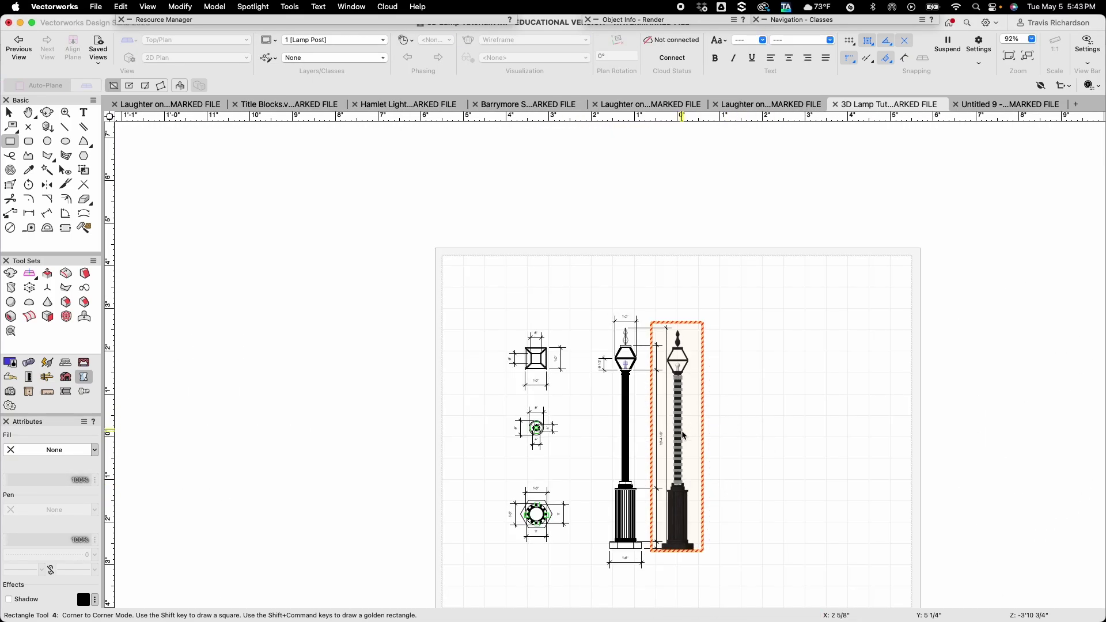
{"action": "key", "text": "x"}
{"action": "left_click_drag", "start_coordinate": [680, 431], "coordinate": [777, 430]}
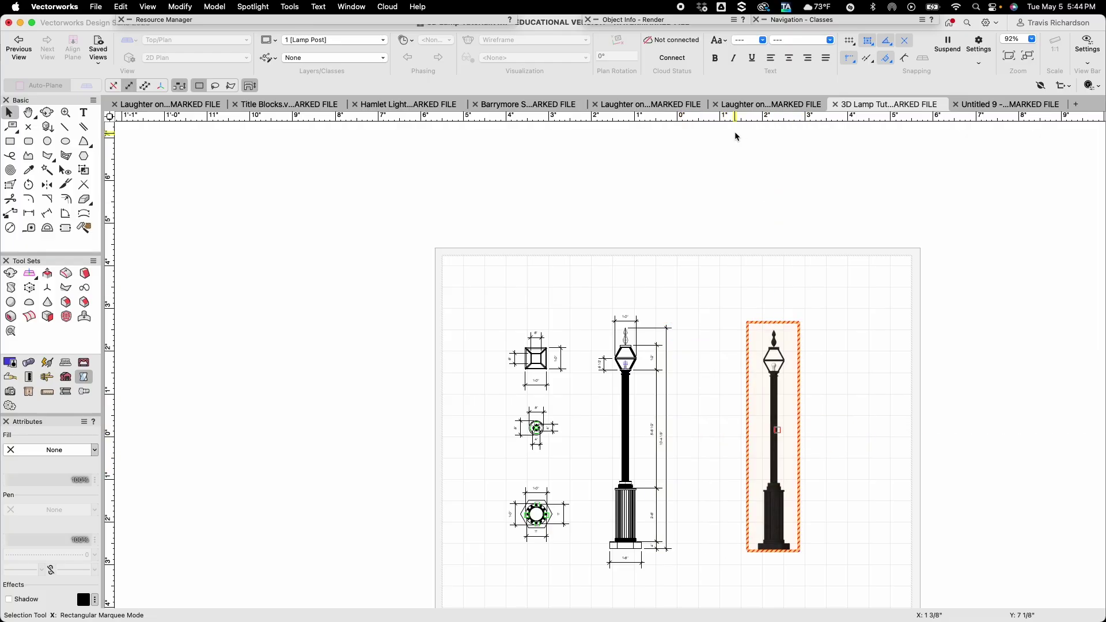
Change the Rendering viewport's view to Left Isometric
{"action": "left_click", "coordinate": [667, 22]}
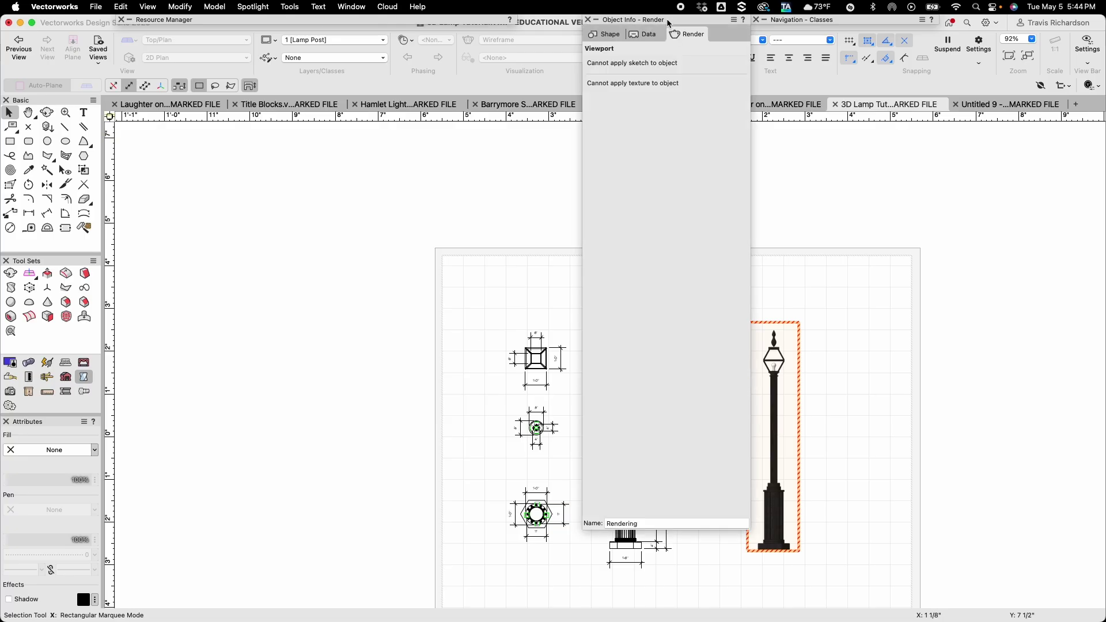
{"action": "left_click", "coordinate": [616, 34]}
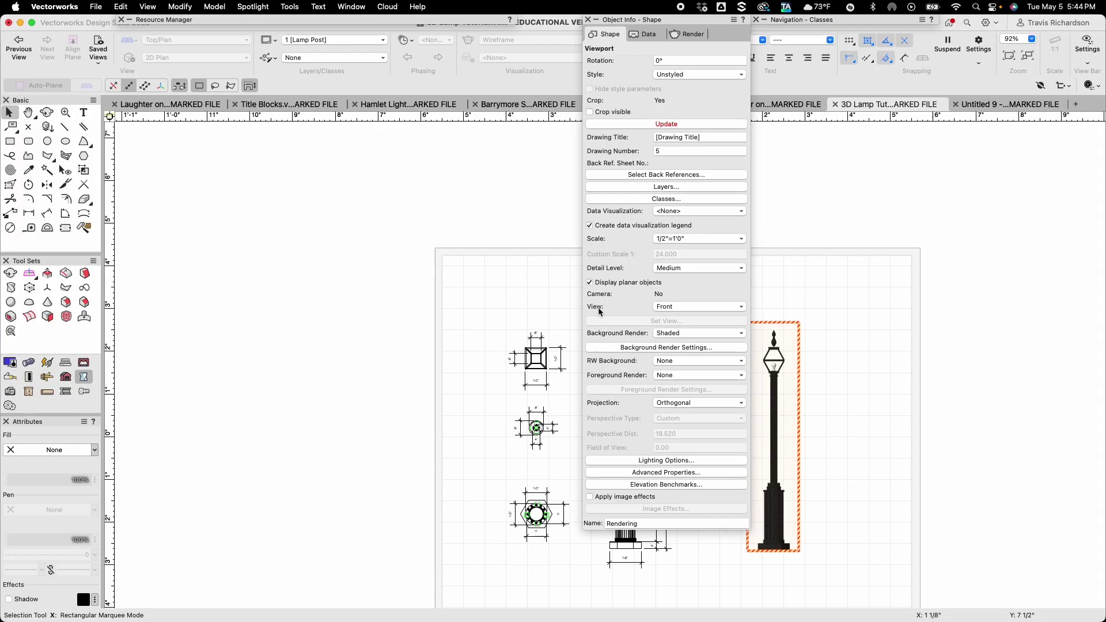
{"action": "left_click", "coordinate": [678, 311]}
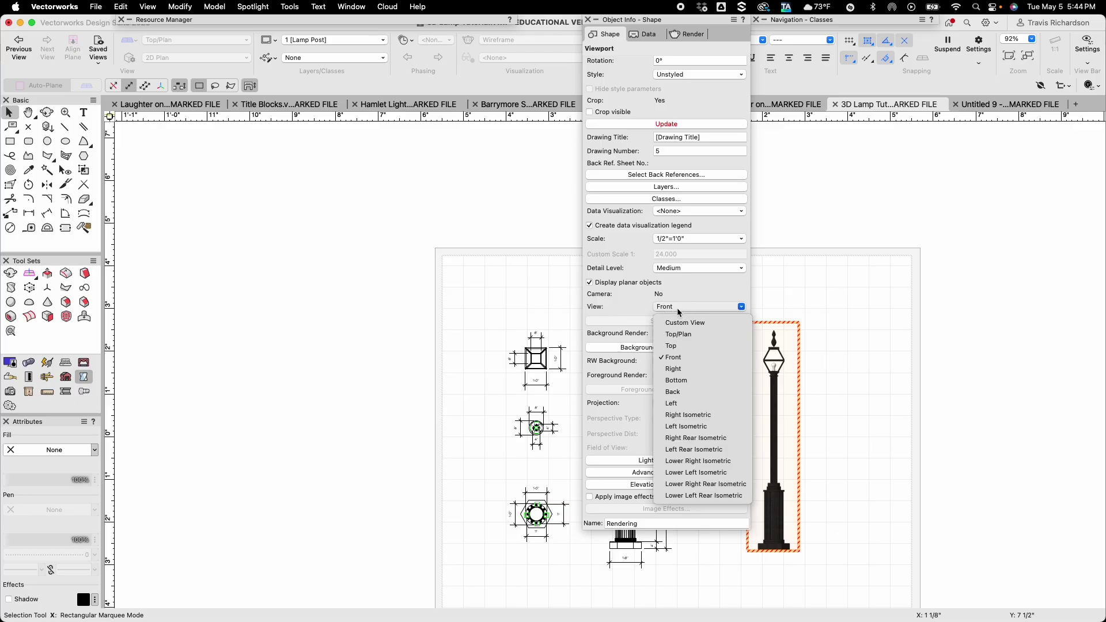
{"action": "left_click", "coordinate": [687, 427]}
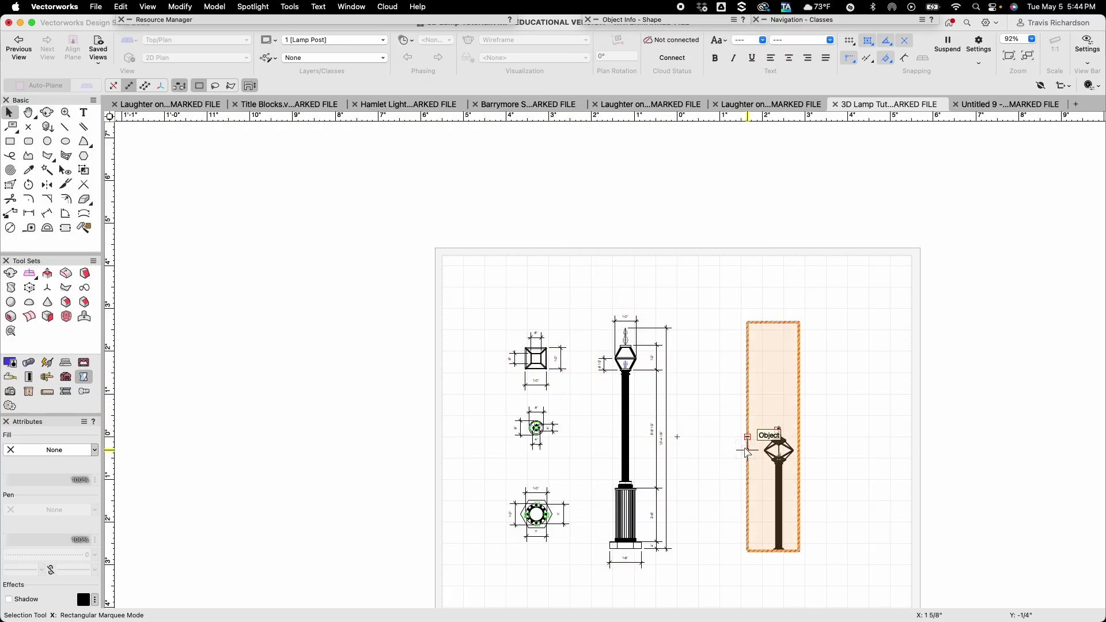
Edit the Rendering viewport's crop, extending its lower edge past the lamp base and lowering its upper edge to just above the finial
{"action": "scroll", "coordinate": [747, 453], "scroll_direction": "down", "scroll_amount": 4}
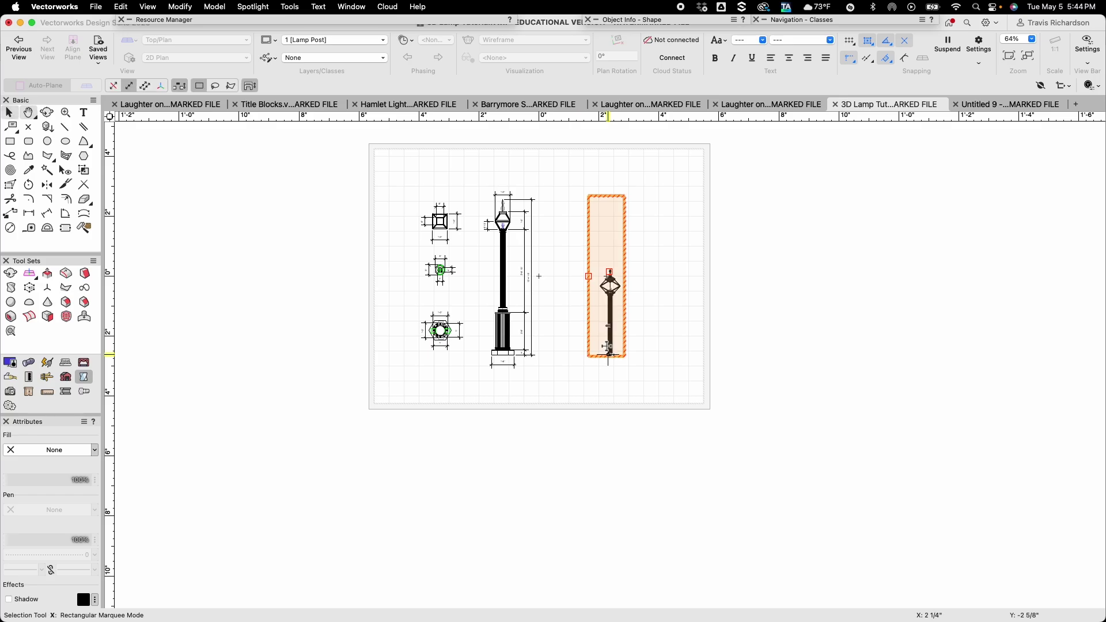
{"action": "scroll", "coordinate": [608, 346], "scroll_direction": "up", "scroll_amount": 4}
{"action": "scroll", "coordinate": [629, 297], "scroll_direction": "down", "scroll_amount": 2}
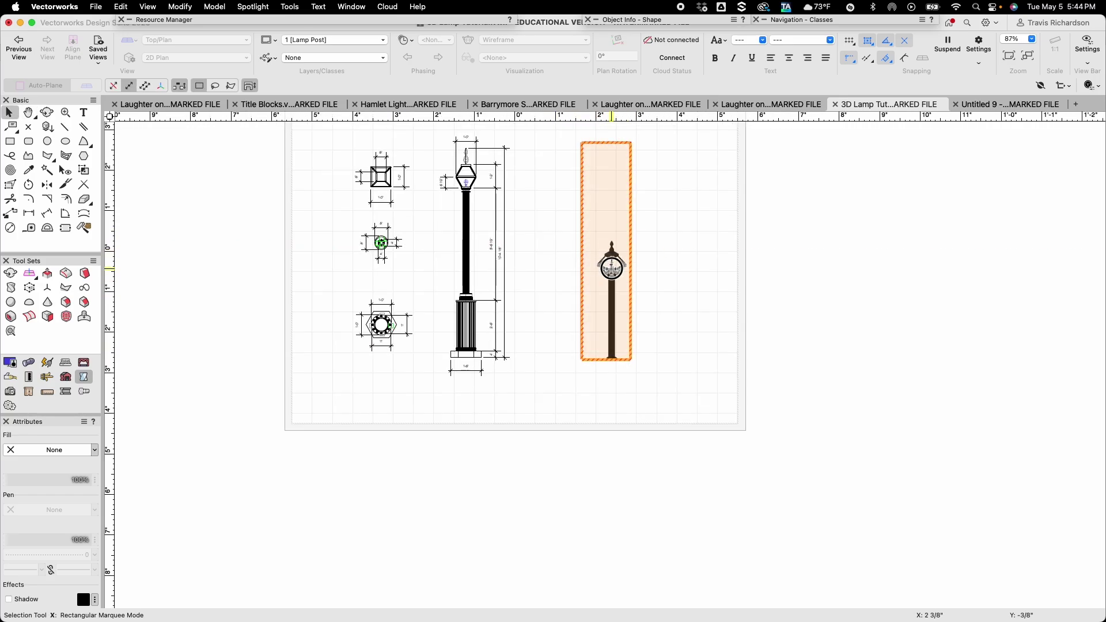
{"action": "double_click", "coordinate": [610, 267]}
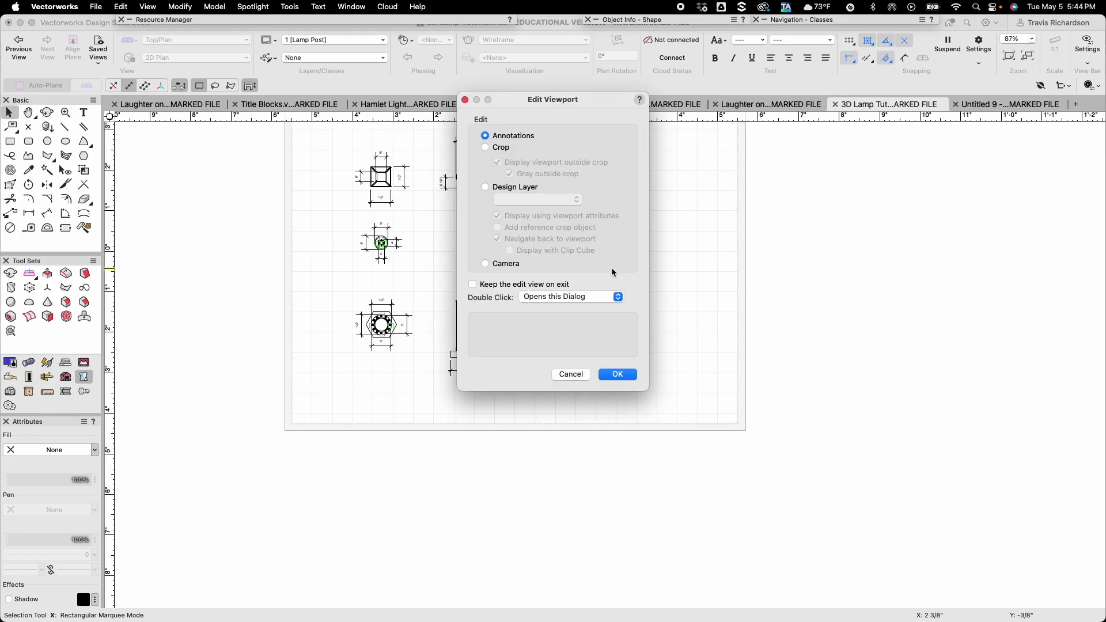
{"action": "left_click", "coordinate": [502, 150]}
{"action": "left_click", "coordinate": [616, 375]}
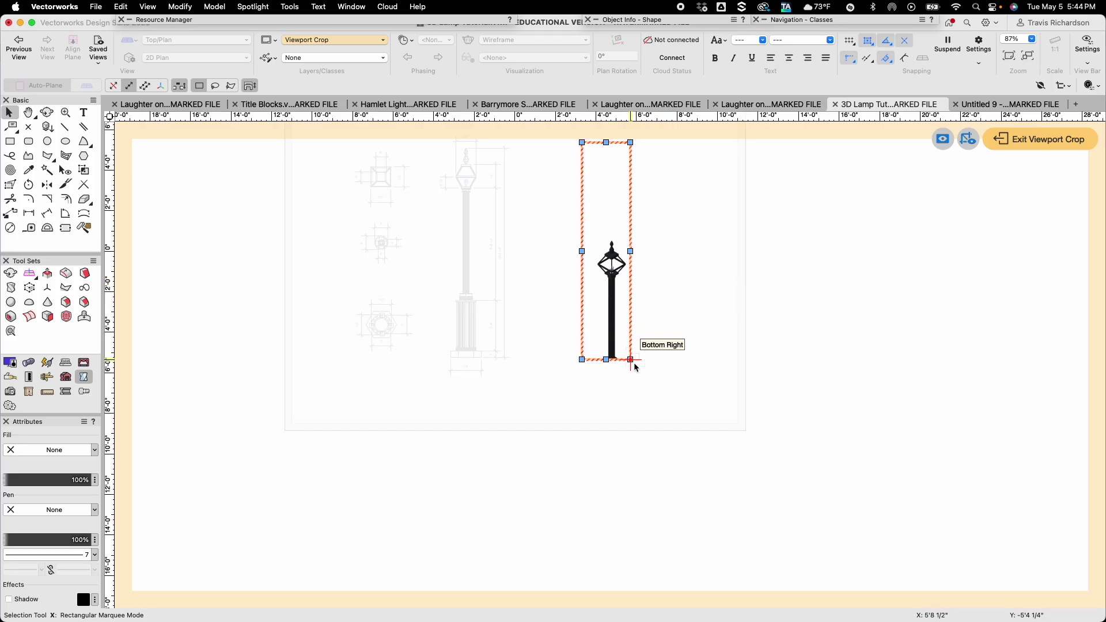
{"action": "left_click_drag", "start_coordinate": [606, 360], "coordinate": [608, 425]}
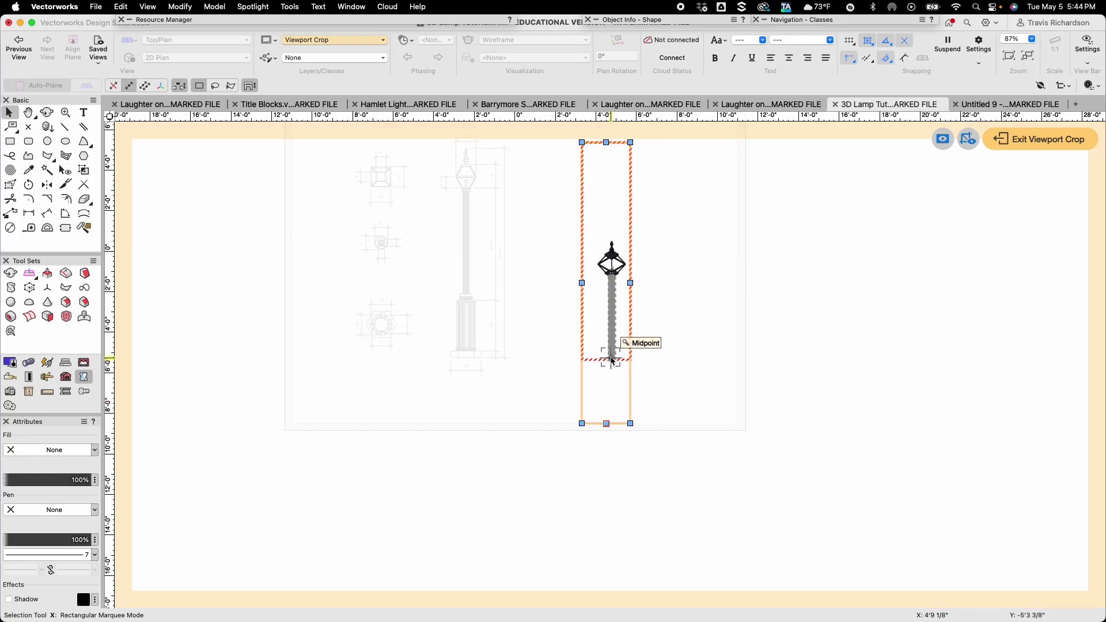
{"action": "left_click_drag", "start_coordinate": [606, 142], "coordinate": [610, 231]}
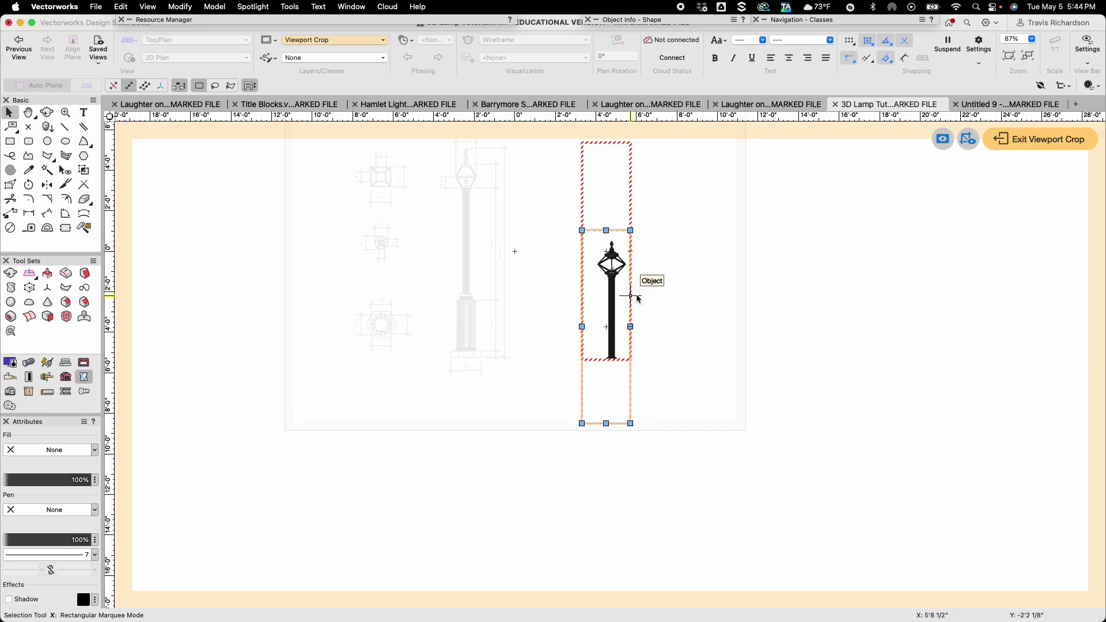
{"action": "left_click", "coordinate": [1055, 141]}
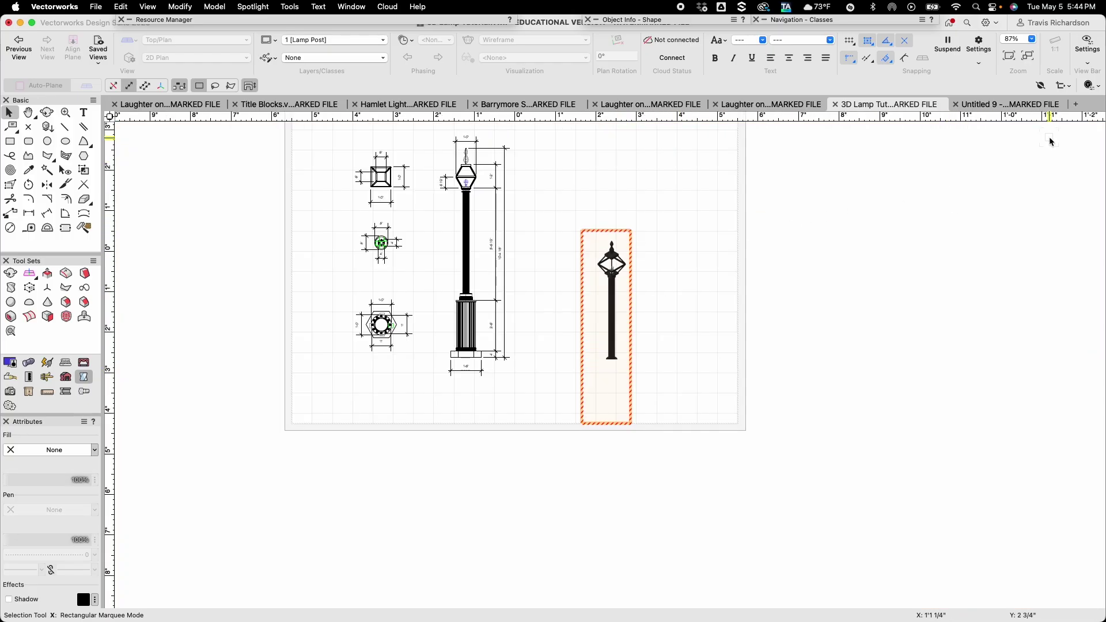
Update the Rendering viewport and move it straight up on the sheet, level with the dimensioned front view
{"action": "left_click", "coordinate": [653, 20]}
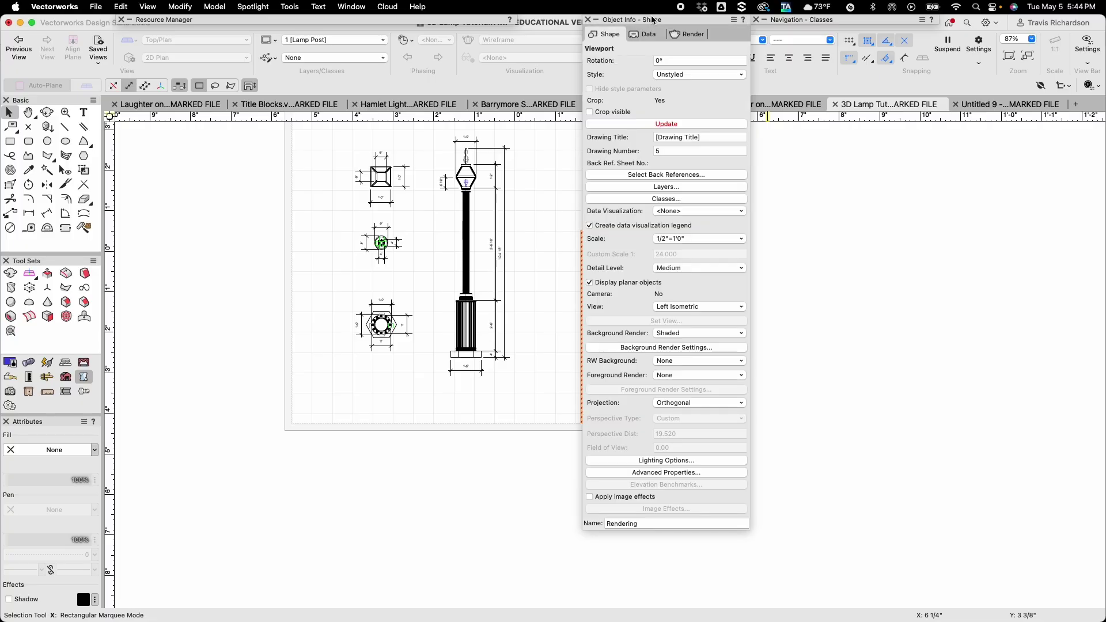
{"action": "left_click", "coordinate": [668, 124]}
{"action": "key", "text": "h"}
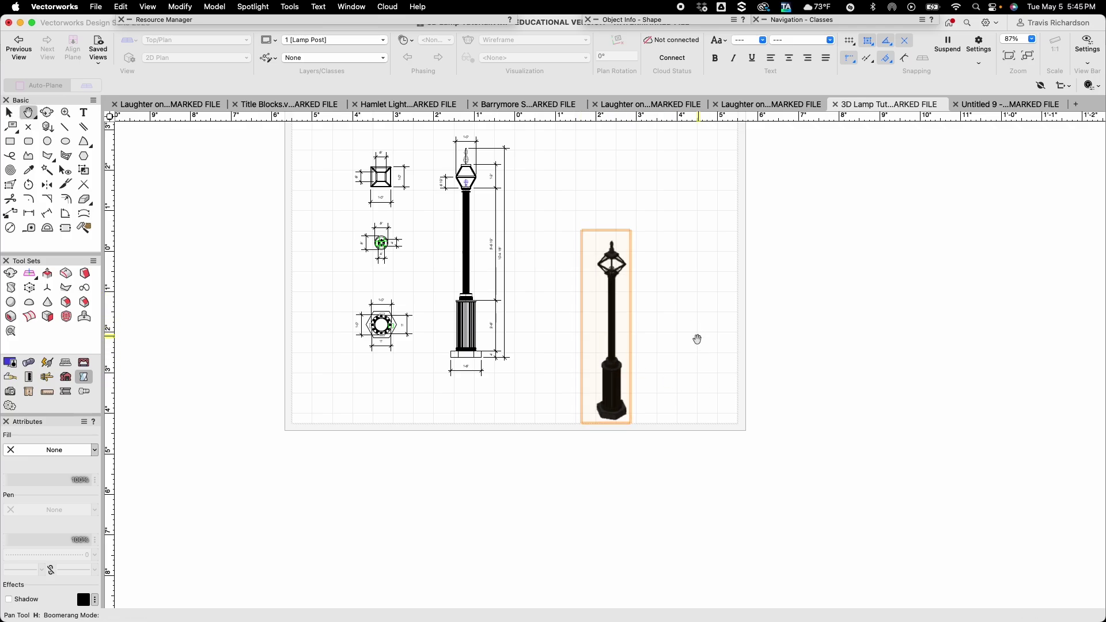
{"action": "left_click_drag", "start_coordinate": [698, 340], "coordinate": [682, 415]}
{"action": "key", "text": "x"}
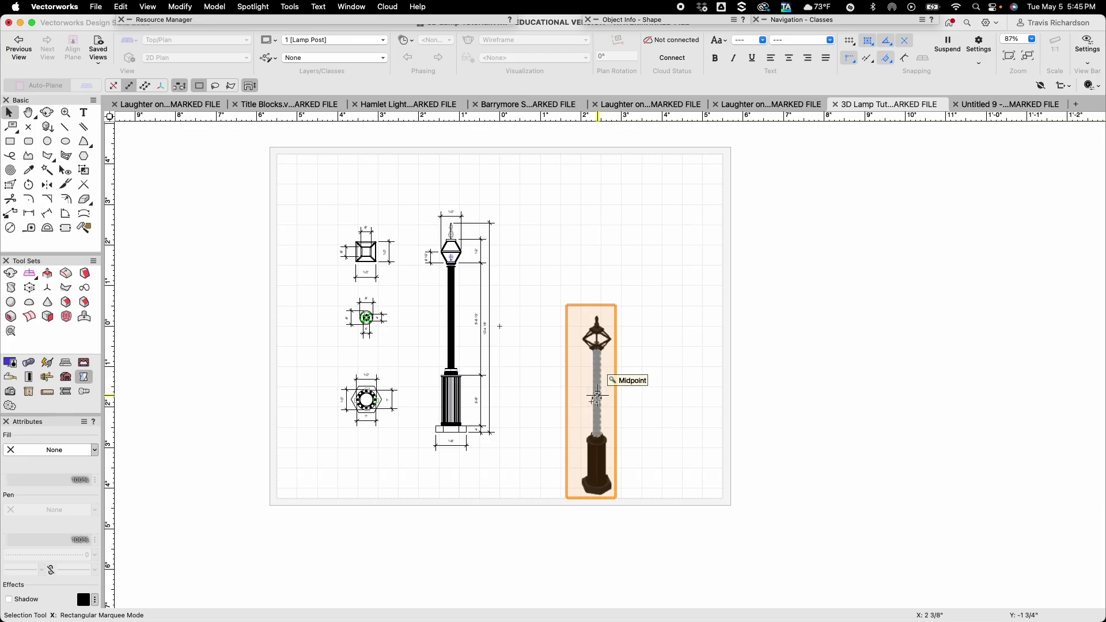
{"action": "left_click_drag", "start_coordinate": [598, 396], "coordinate": [625, 316]}
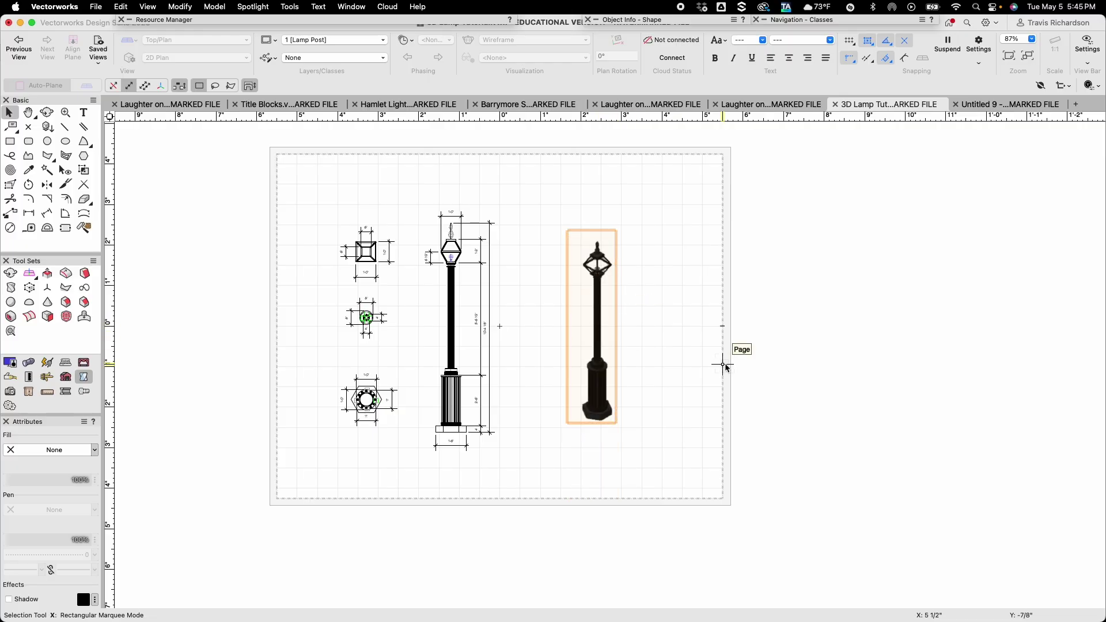
{"action": "left_click", "coordinate": [771, 375]}
{"action": "left_click", "coordinate": [603, 341]}
{"action": "left_click", "coordinate": [652, 365]}
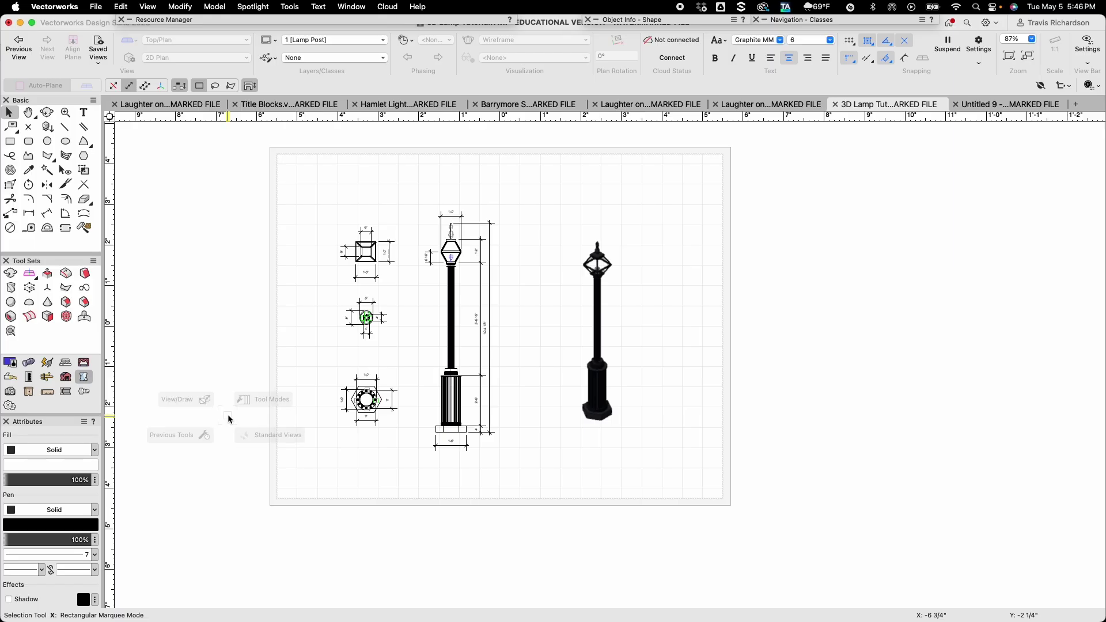
Insert the ASME A BRDR/TB border symbol from Title Blocks.vwx at the centre of the Lamp Post sheet
{"action": "double_click", "coordinate": [220, 19]}
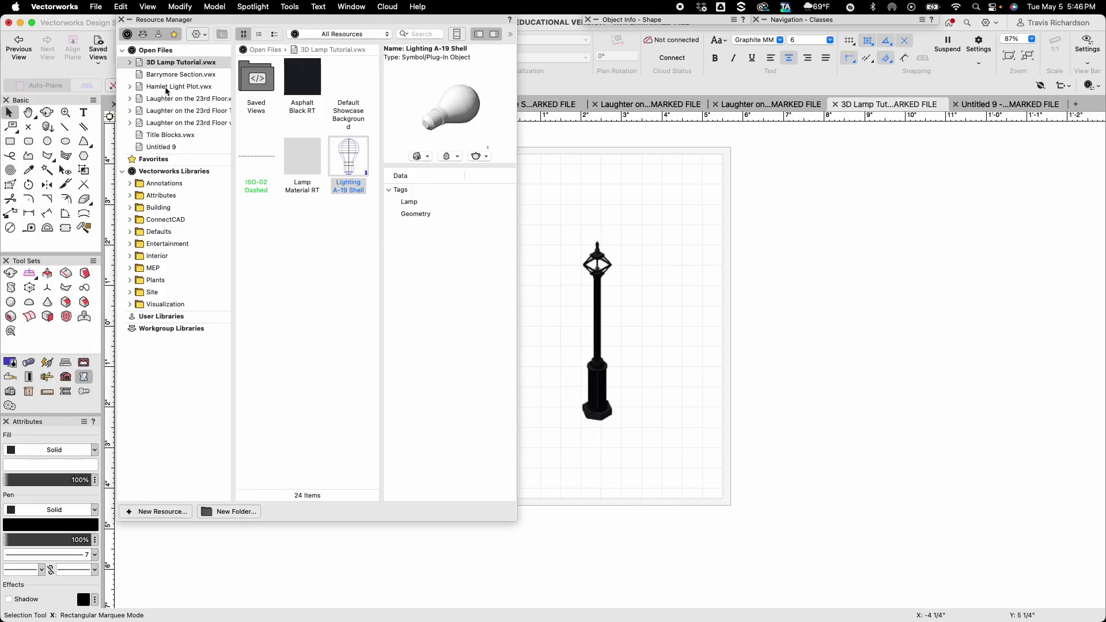
{"action": "left_click", "coordinate": [167, 137]}
{"action": "left_click", "coordinate": [168, 136]}
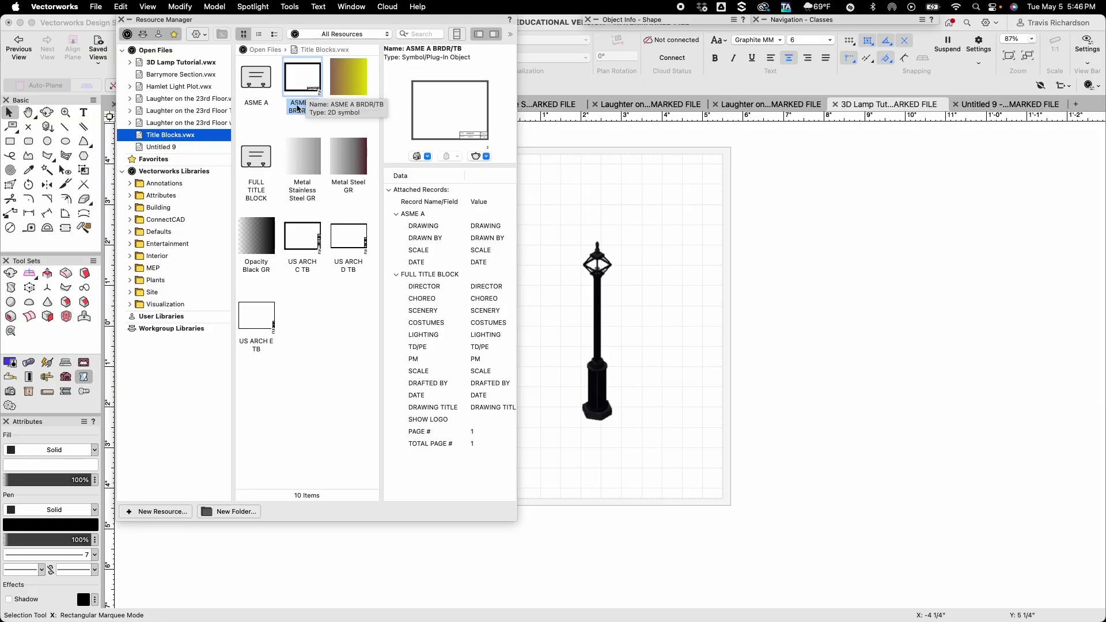
{"action": "double_click", "coordinate": [309, 91]}
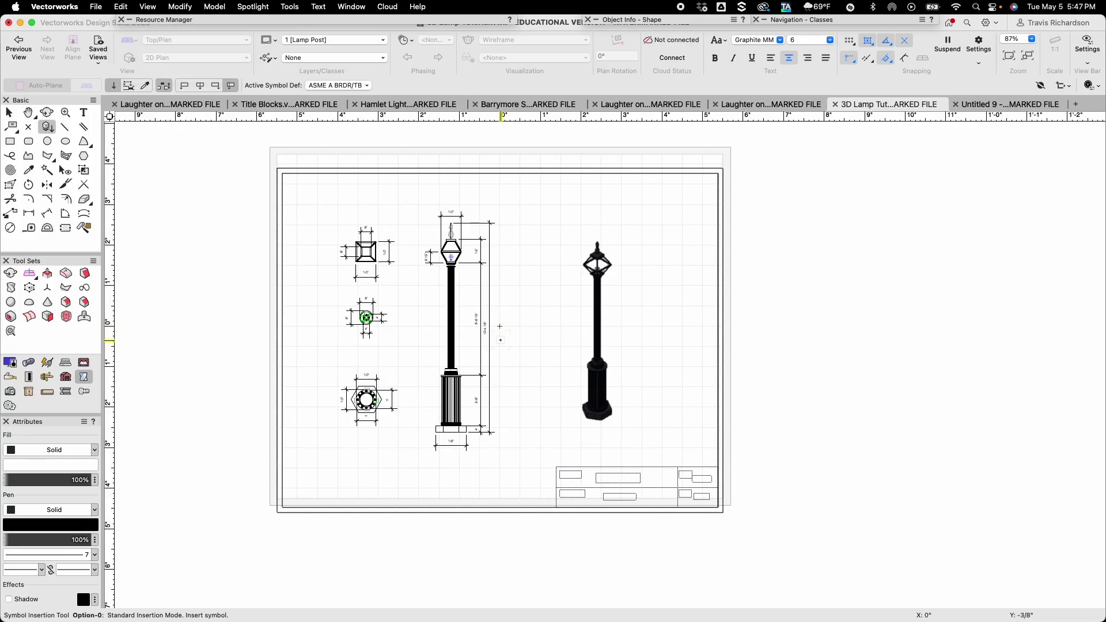
{"action": "left_click", "coordinate": [500, 326]}
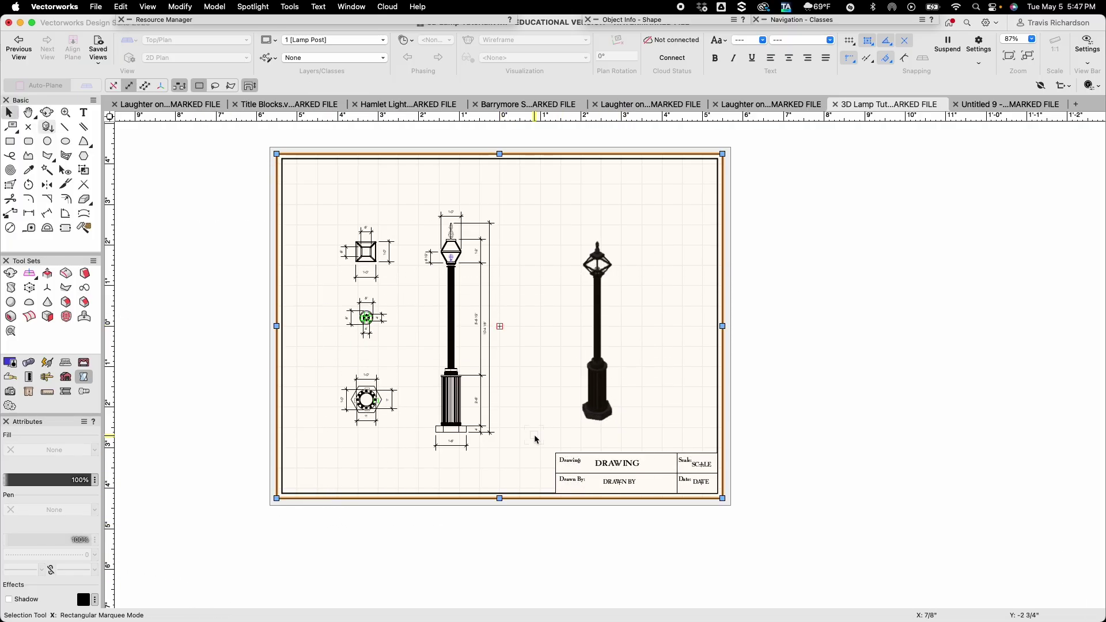
{"action": "key", "text": "x"}
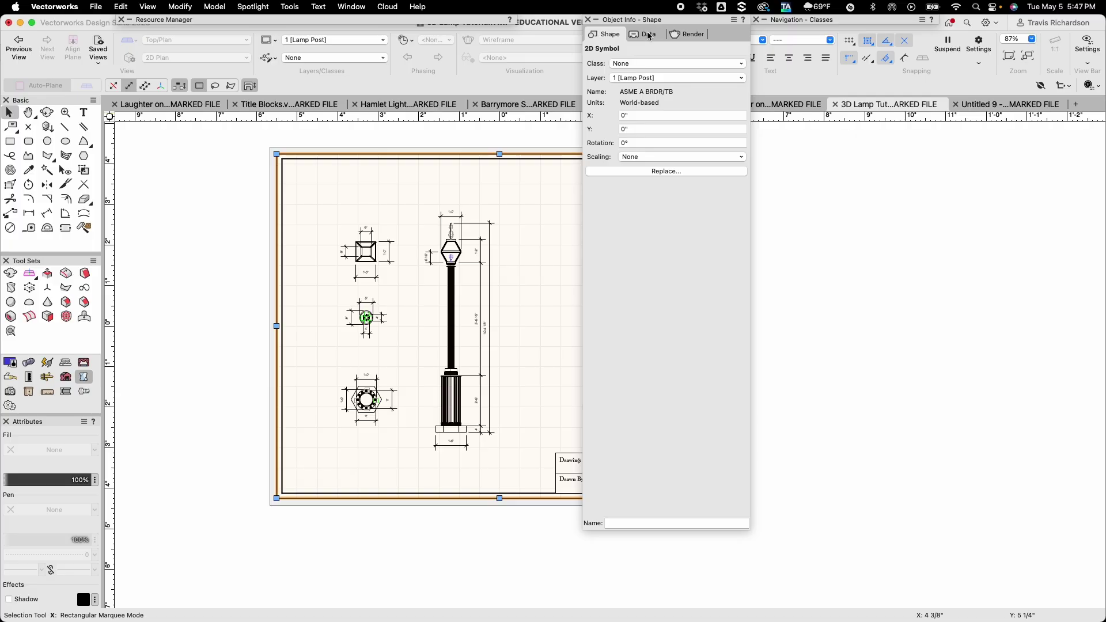
In the title block's ASME A record, set the drawing name to LAMP POST and enter the drafter's initials as Drawn By
{"action": "left_click", "coordinate": [648, 35]}
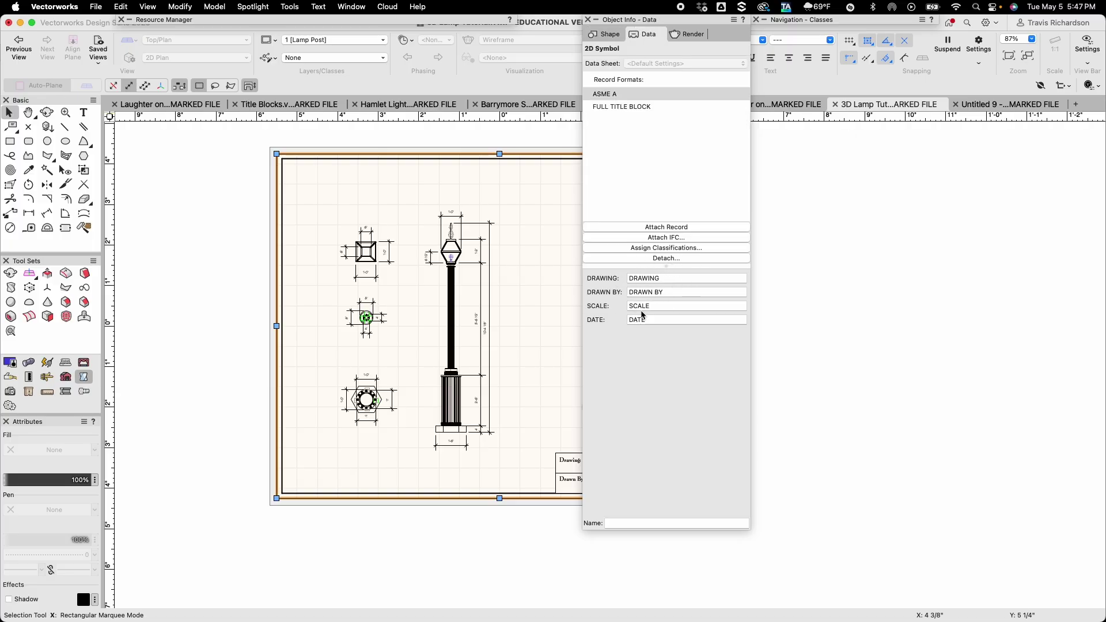
{"action": "left_click", "coordinate": [680, 278]}
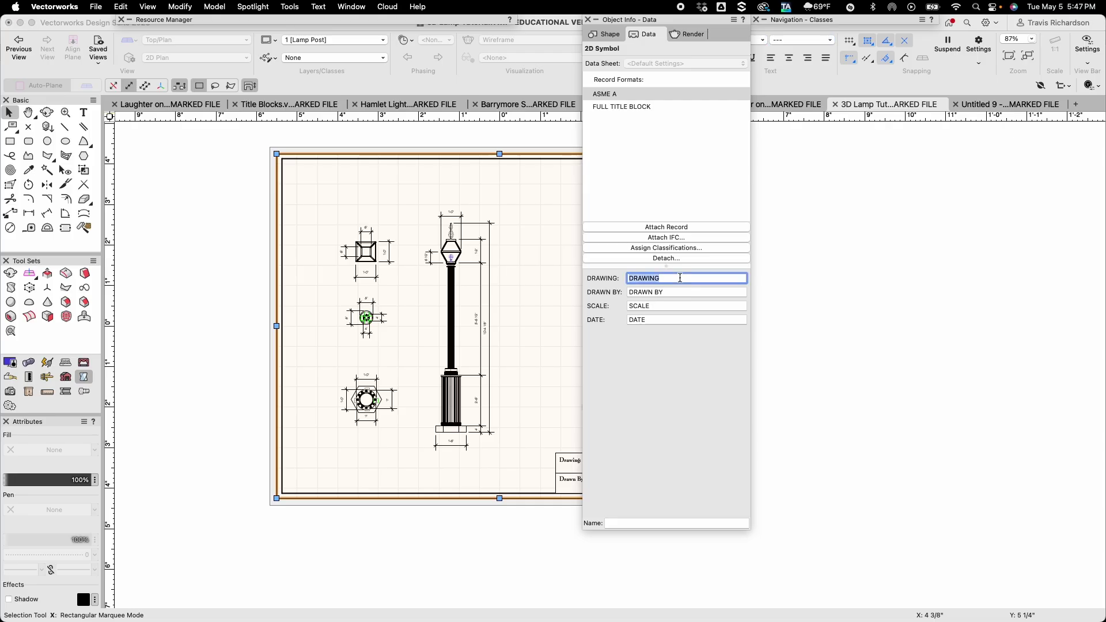
{"action": "type", "text": "LAMP POST"}
{"action": "key", "text": "Tab"}
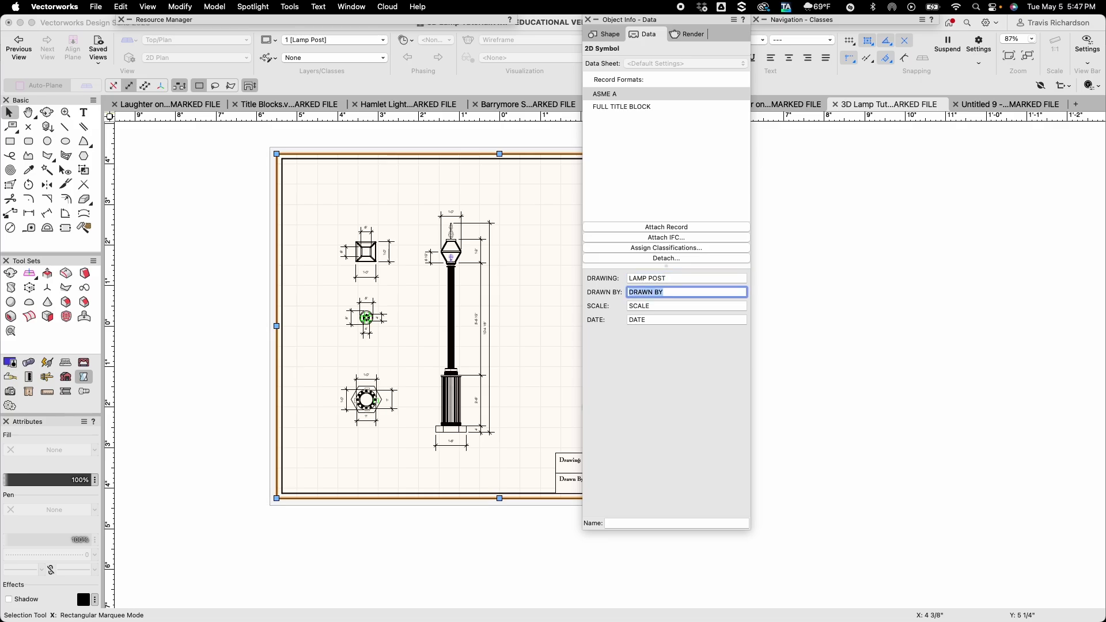
{"action": "type", "text": "TCR"}
{"action": "key", "text": "Tab"}
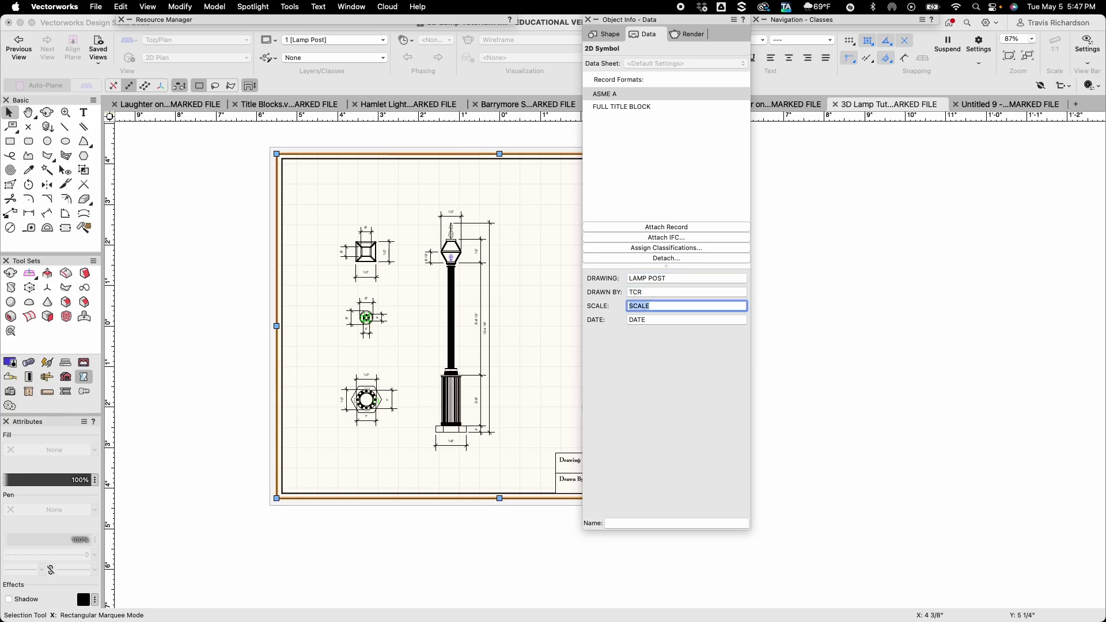
Set the title block's scale to 1/2"=1'-0" and its date to 5.5.26
{"action": "type", "text": "1/2\"=1'-0\""}
{"action": "key", "text": "Tab"}
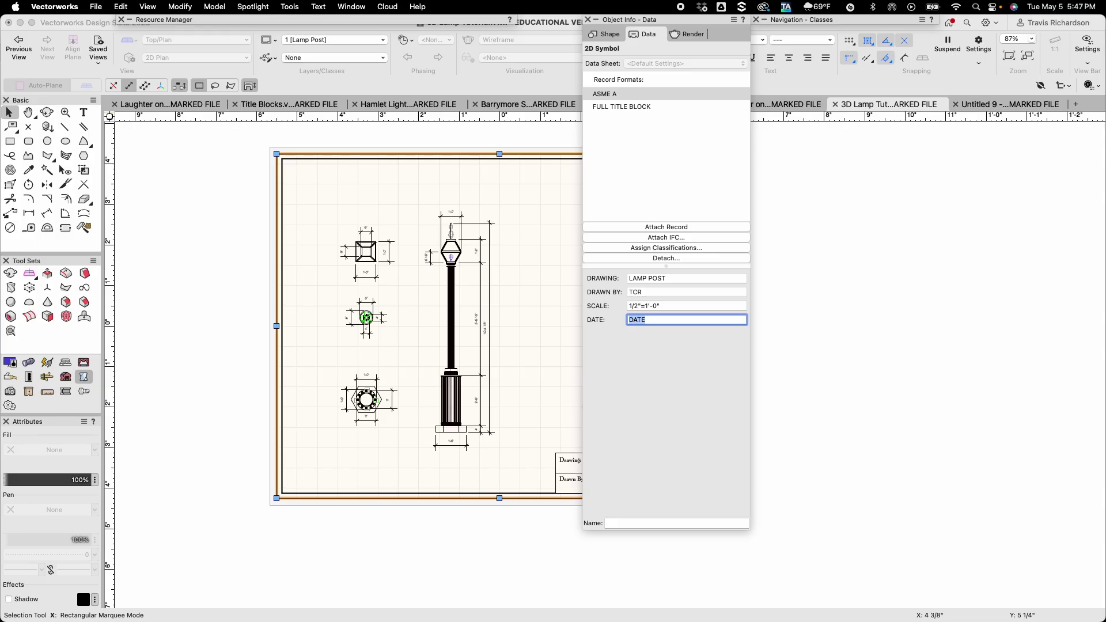
{"action": "type", "text": "5.5.26"}
{"action": "key", "text": "Return"}
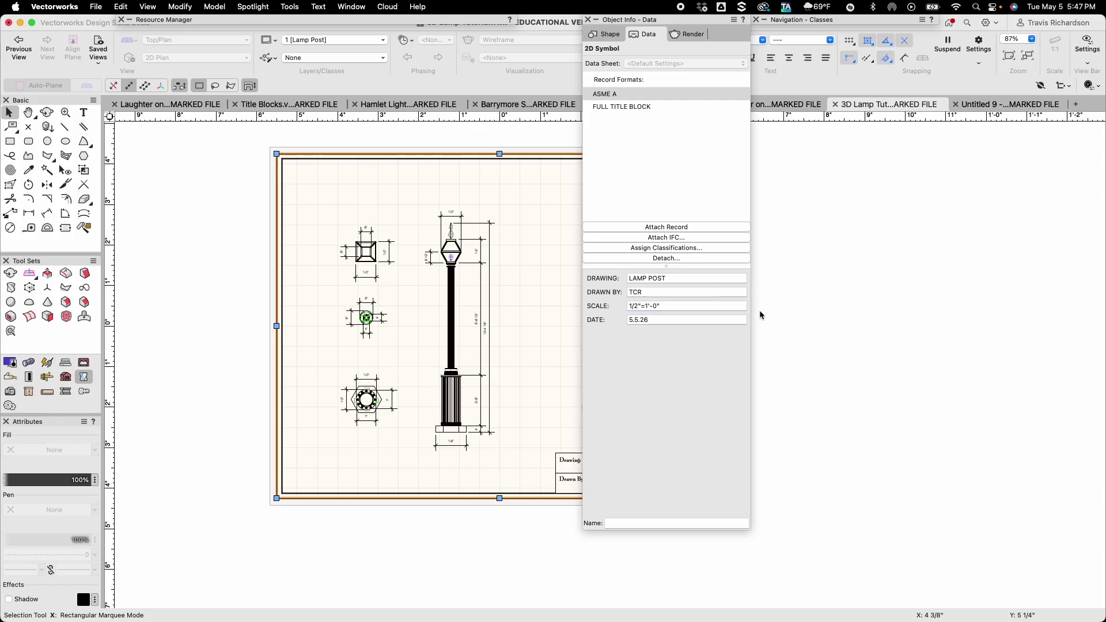
{"action": "left_click", "coordinate": [800, 408]}
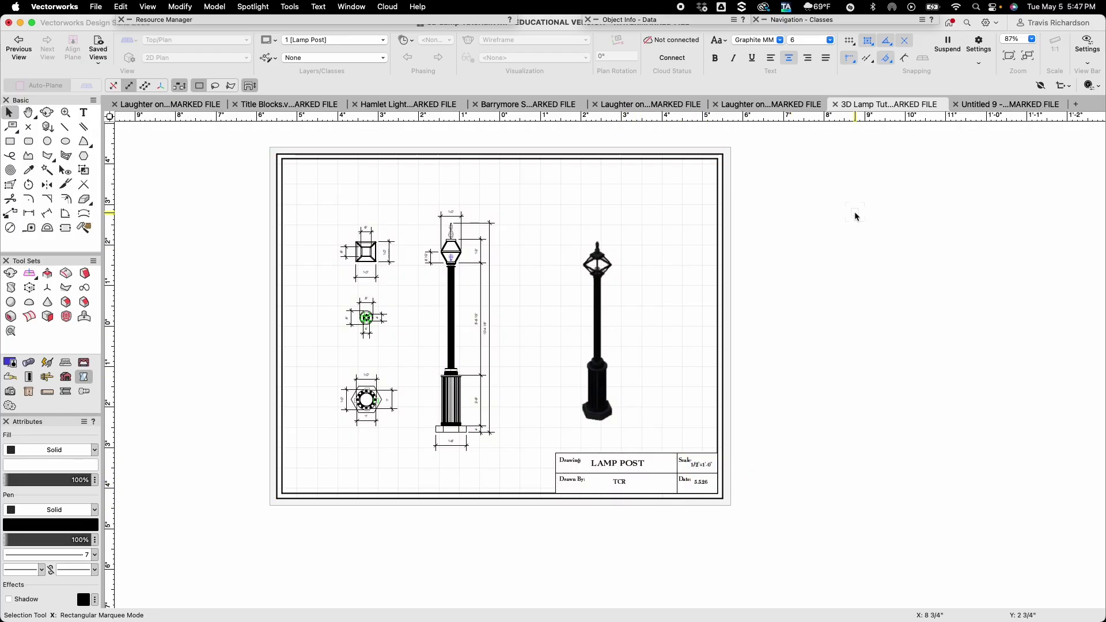
Fit the page in view and start a PDF export of the sheet's whole printable area as one page with the default settings
{"action": "left_click", "coordinate": [1009, 57]}
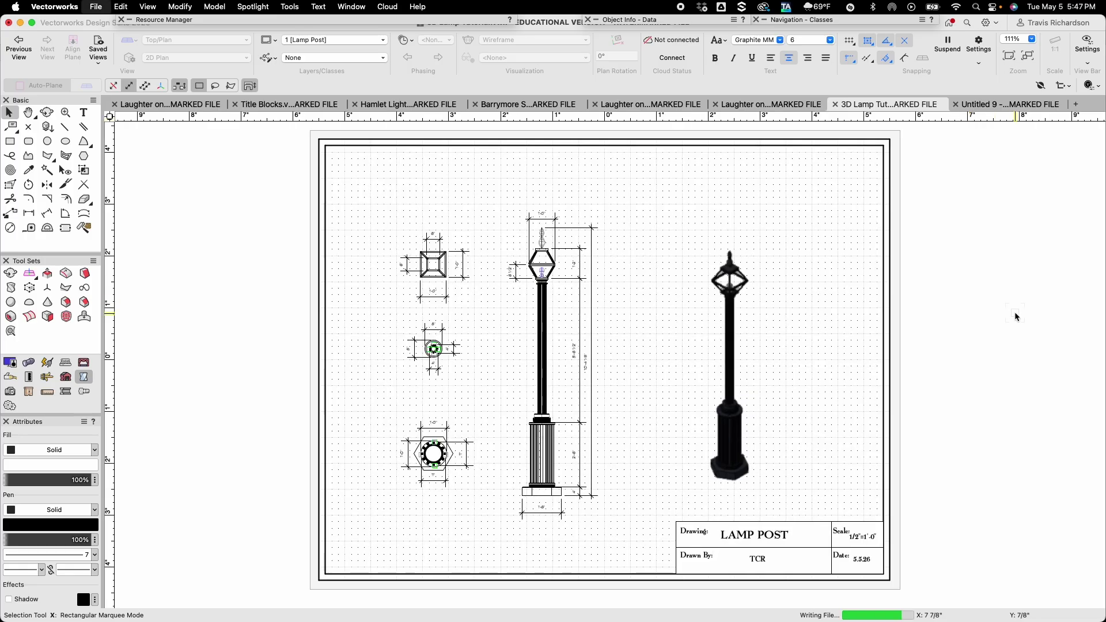
{"action": "left_click", "coordinate": [95, 6]}
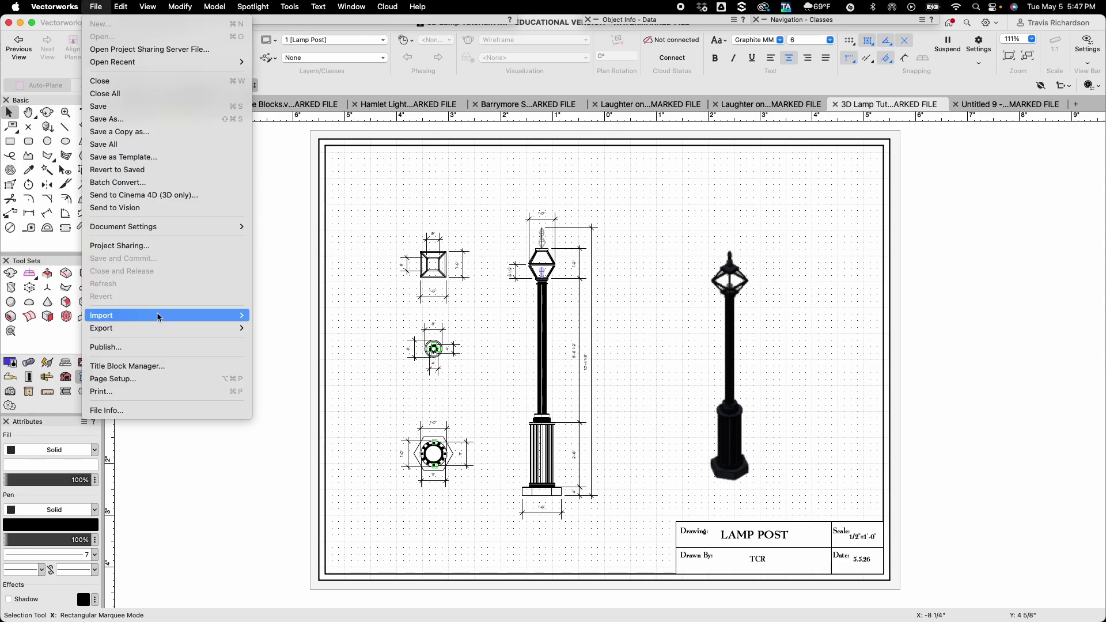
{"action": "mouse_move", "coordinate": [158, 328]}
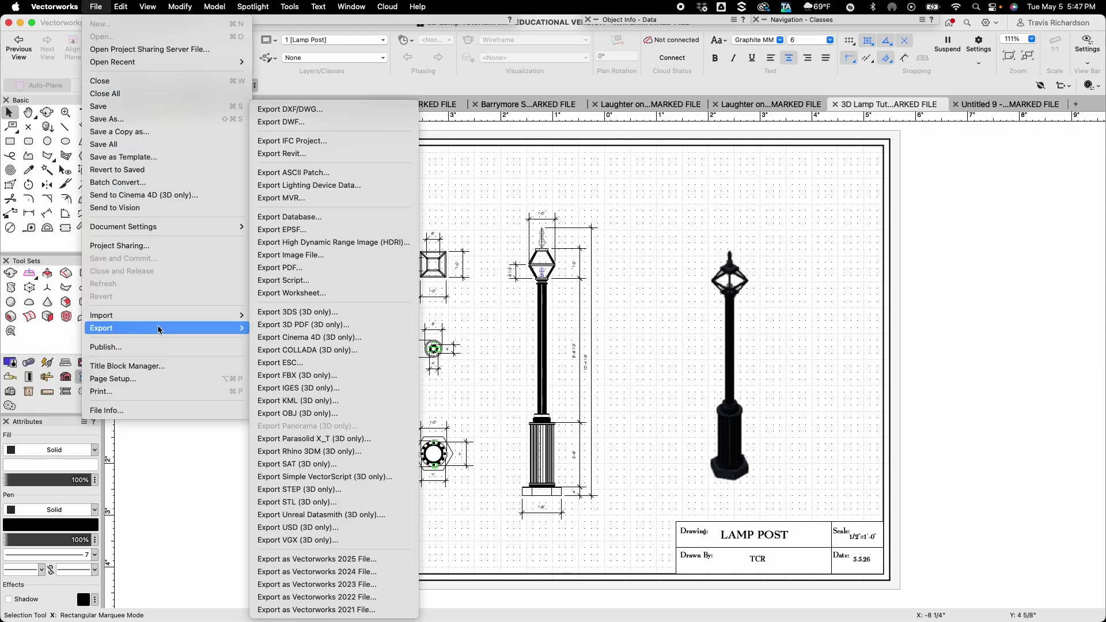
{"action": "left_click", "coordinate": [291, 268]}
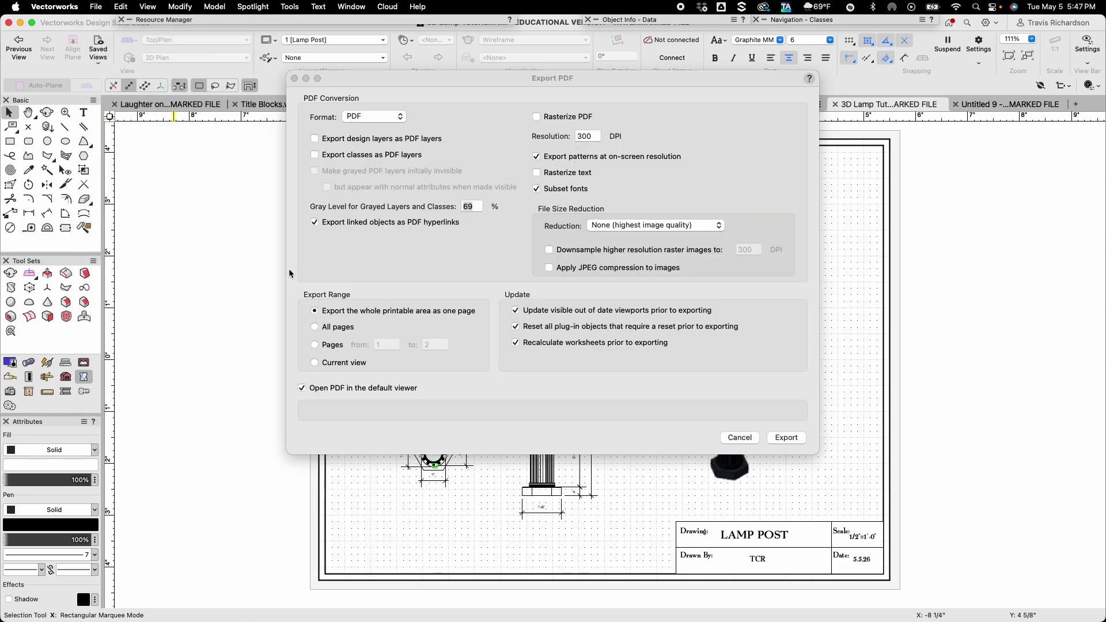
{"action": "left_click", "coordinate": [776, 436]}
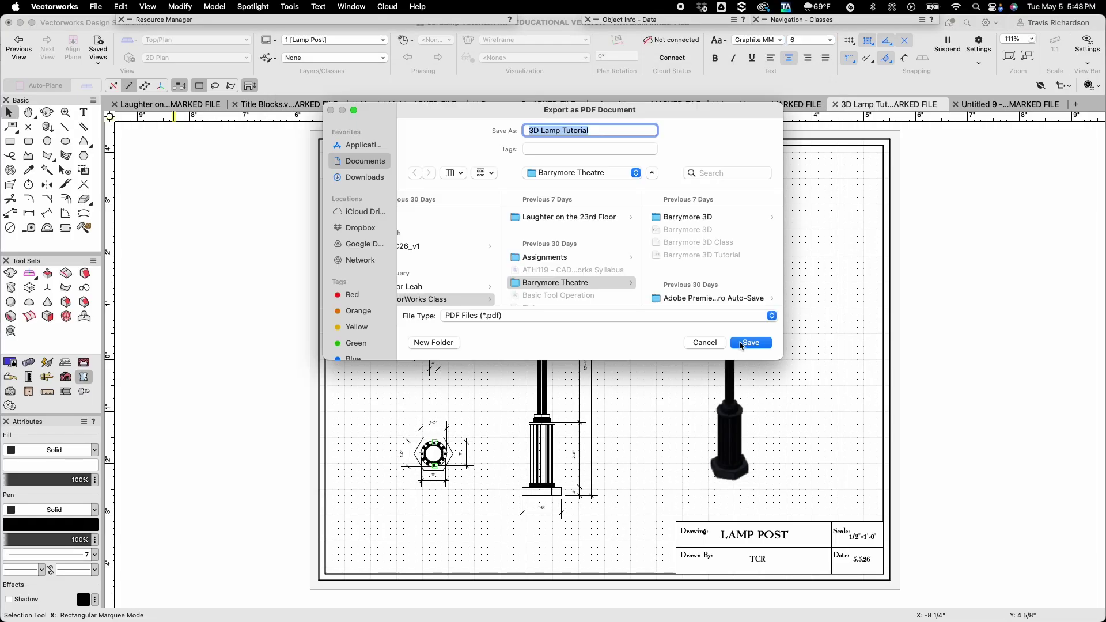
Save the PDF in the Lamp Post Project folder, replacing the existing Lamp Post PDF that carries the author's name
{"action": "scroll", "coordinate": [580, 287], "scroll_direction": "down", "scroll_amount": 5}
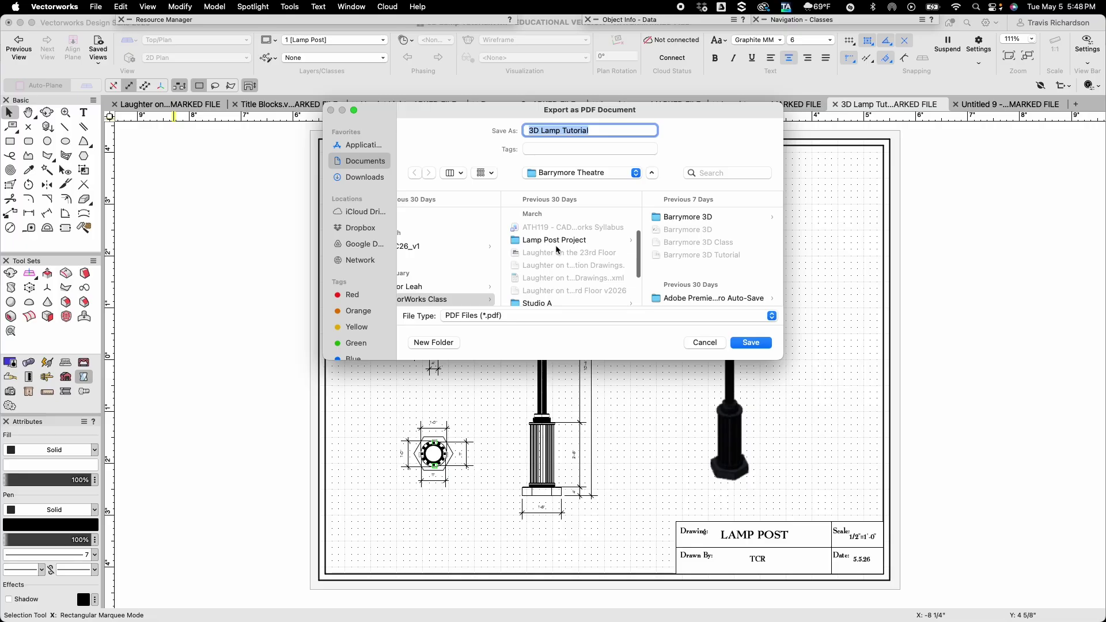
{"action": "left_click", "coordinate": [555, 241]}
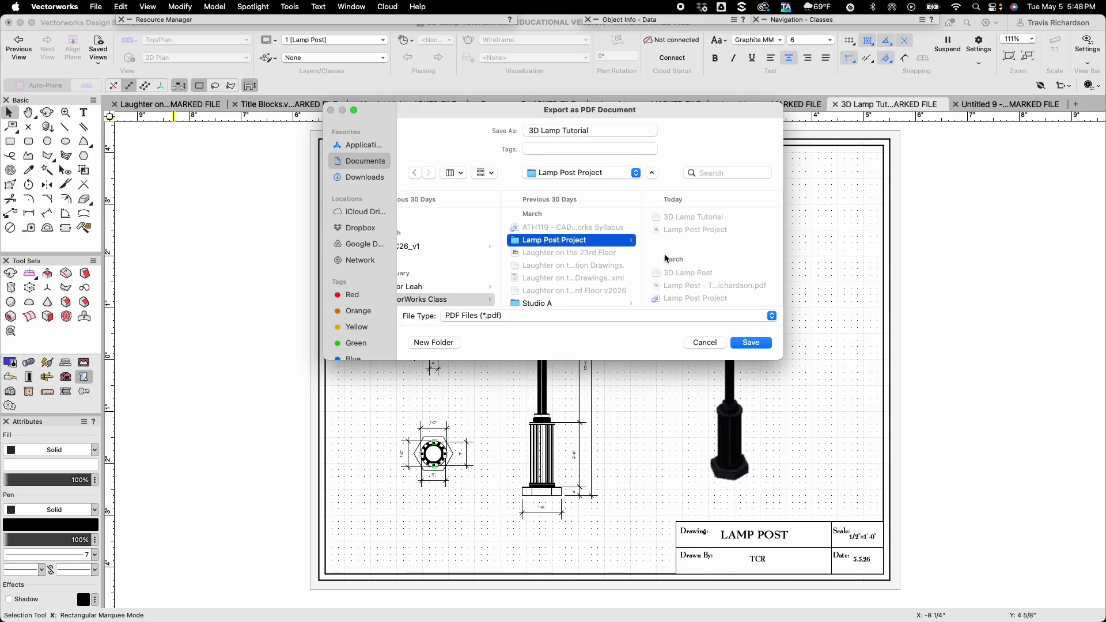
{"action": "scroll", "coordinate": [735, 265], "scroll_direction": "down", "scroll_amount": 3}
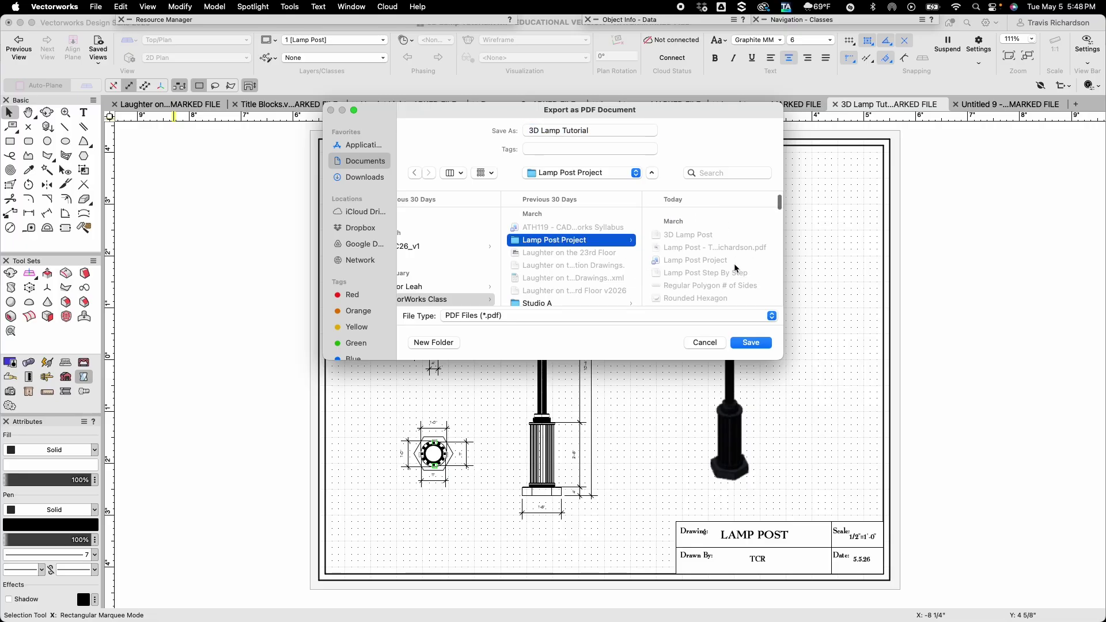
{"action": "left_click", "coordinate": [710, 247]}
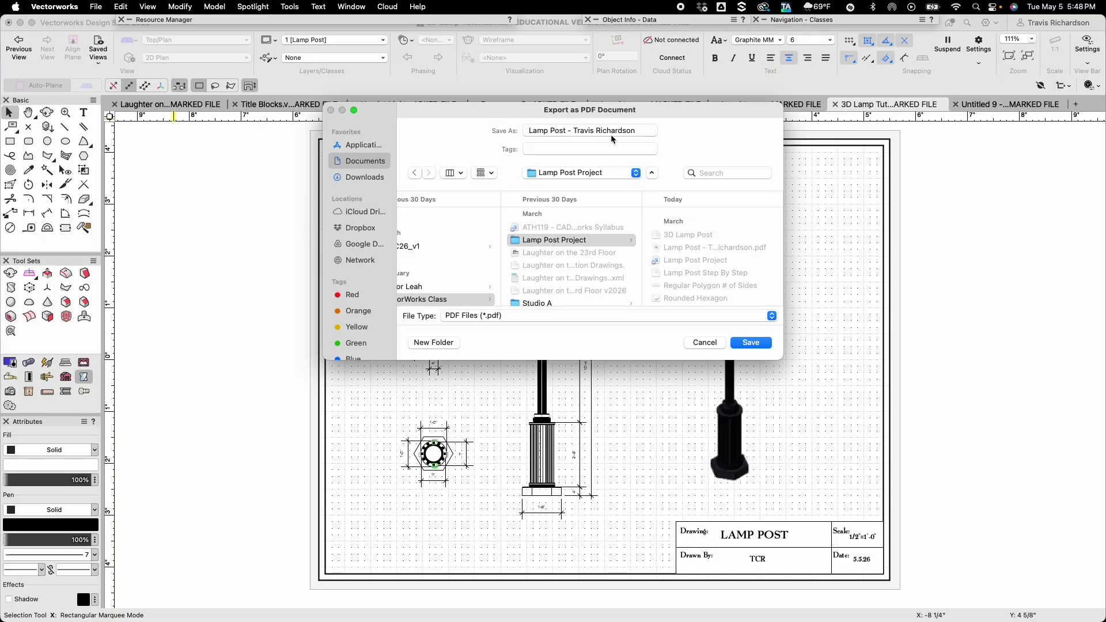
{"action": "left_click", "coordinate": [749, 344]}
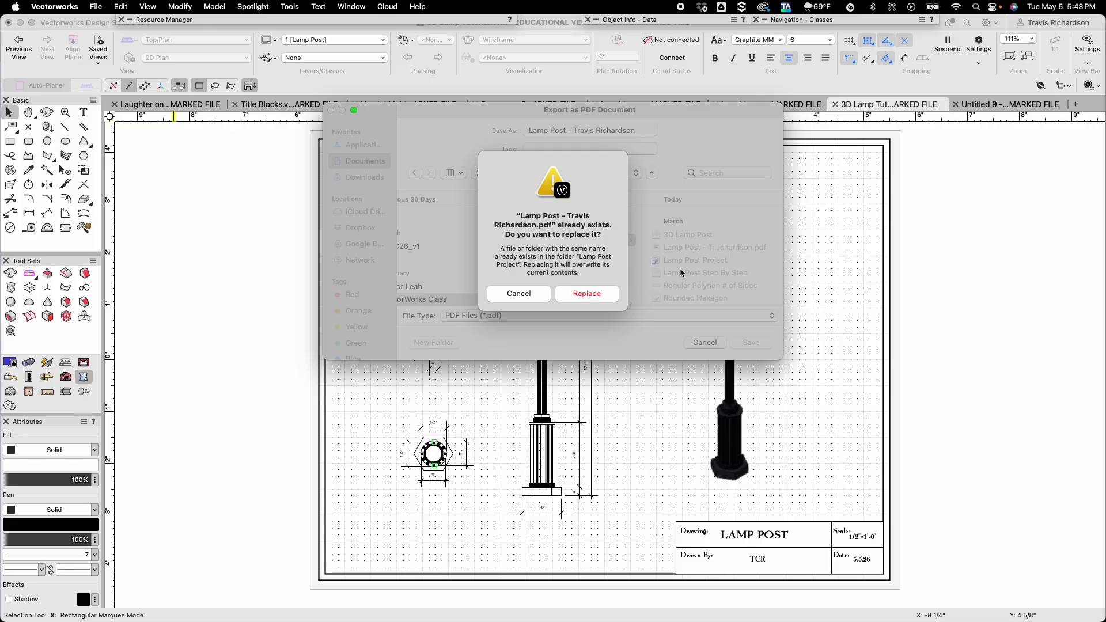
{"action": "left_click", "coordinate": [592, 294]}
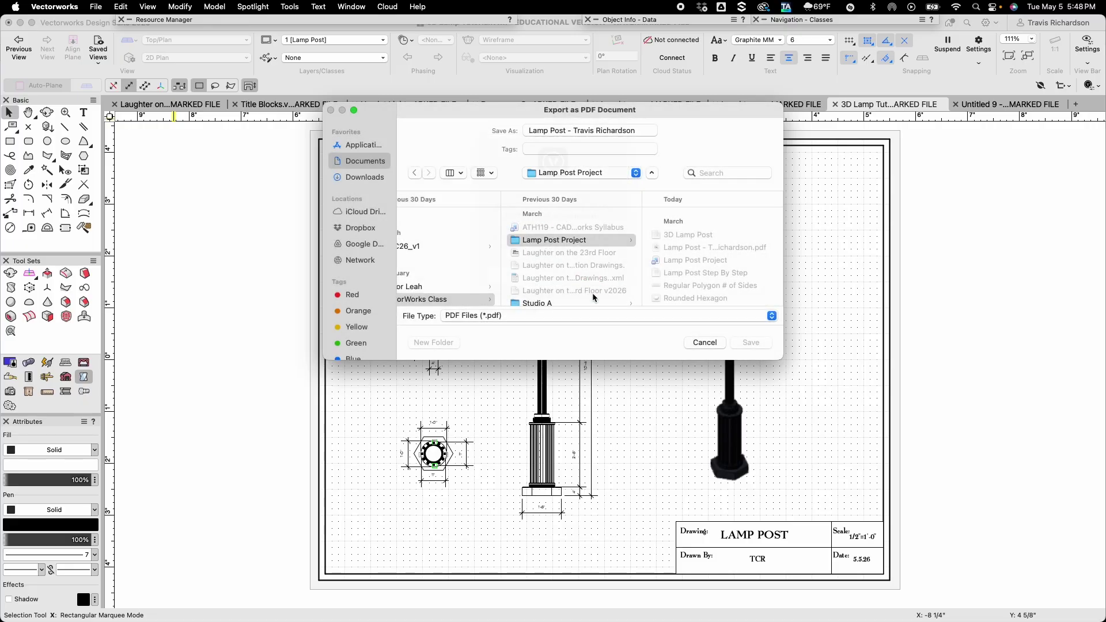